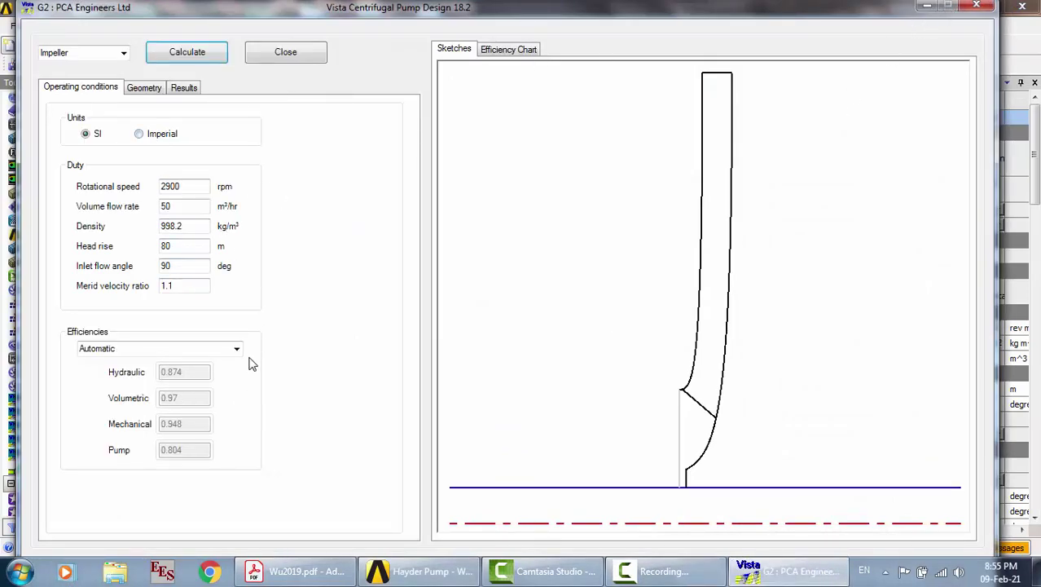
# Review the impeller's geometry and results pages, then return to its operating conditions
pyautogui.click(150, 91)
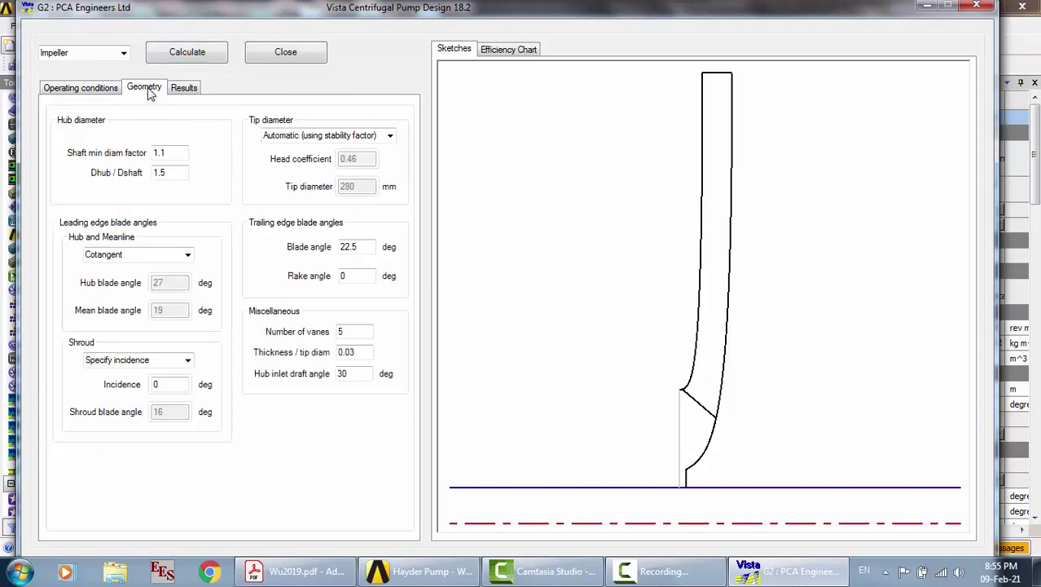
pyautogui.click(194, 91)
pyautogui.click(99, 89)
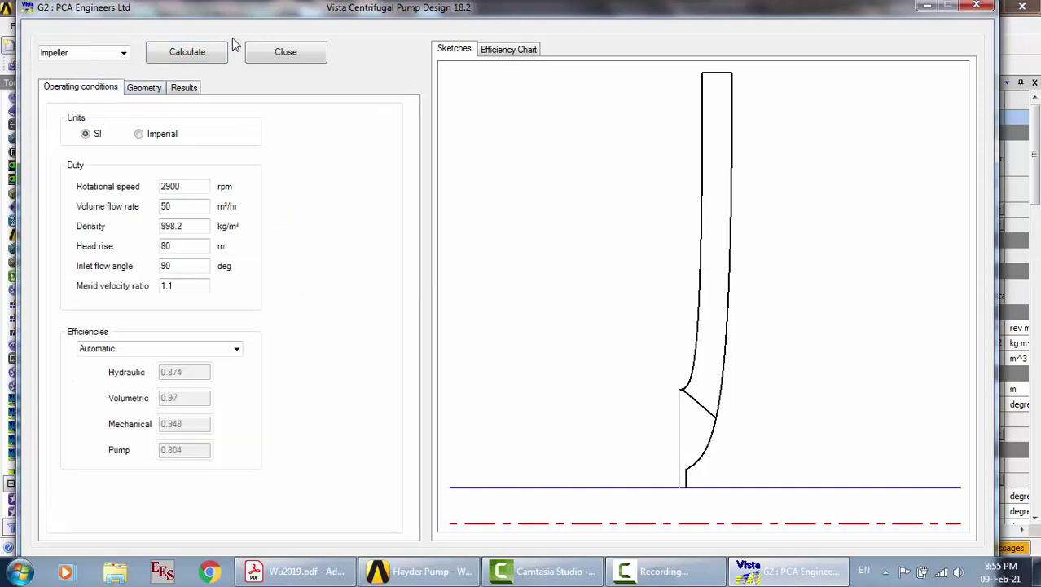
# Switch the design to Volute, review its geometry, results and the pump efficiency chart, and close Vista CPD
pyautogui.click(124, 53)
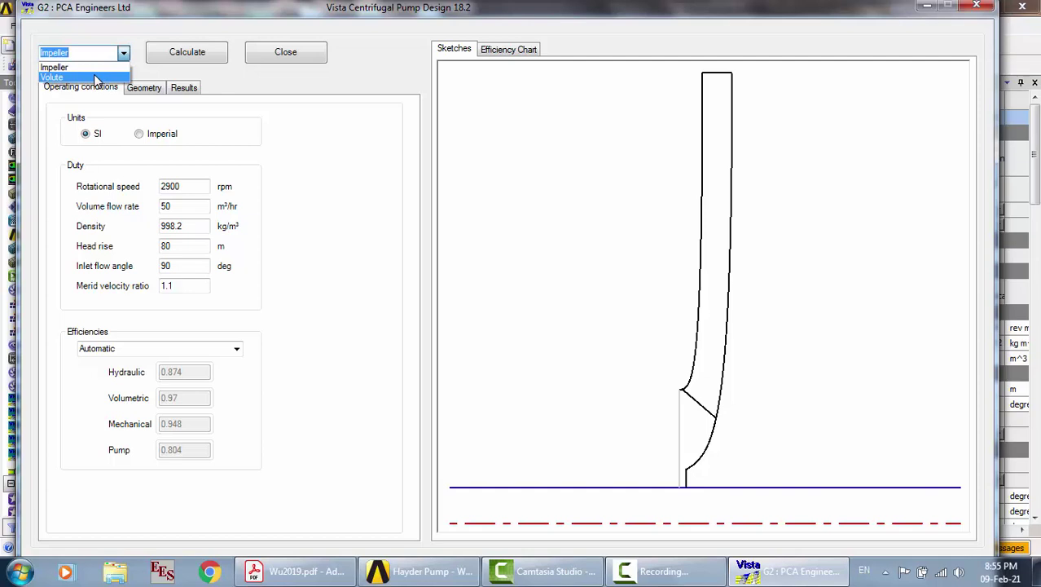
pyautogui.click(95, 78)
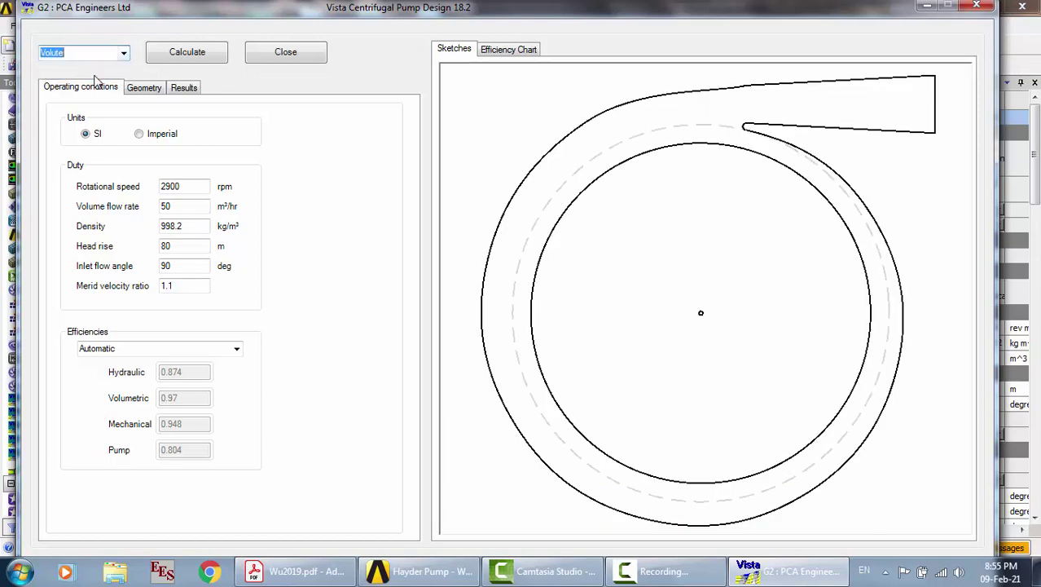
pyautogui.click(145, 89)
pyautogui.click(184, 90)
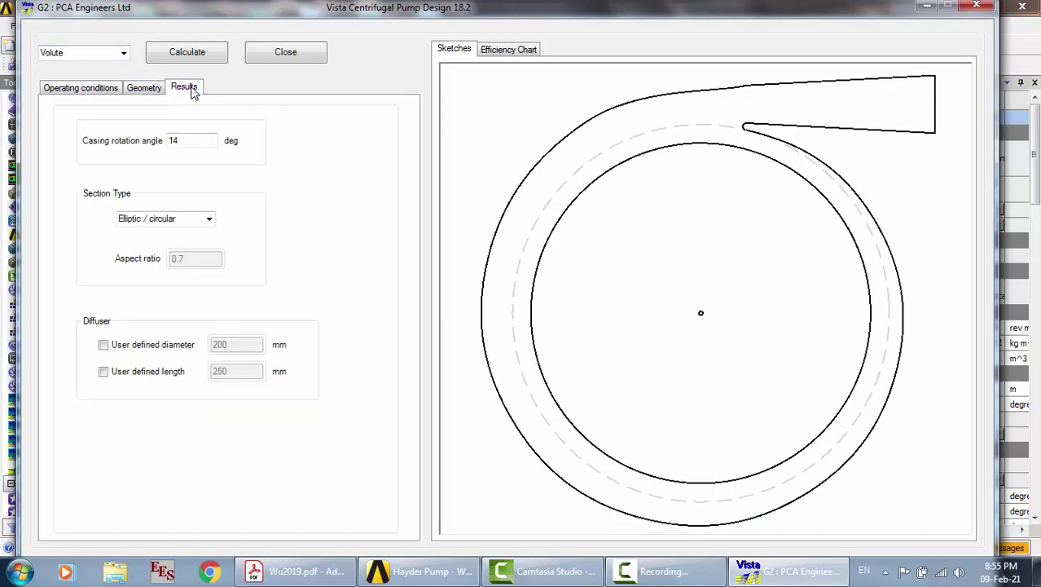
pyautogui.click(140, 88)
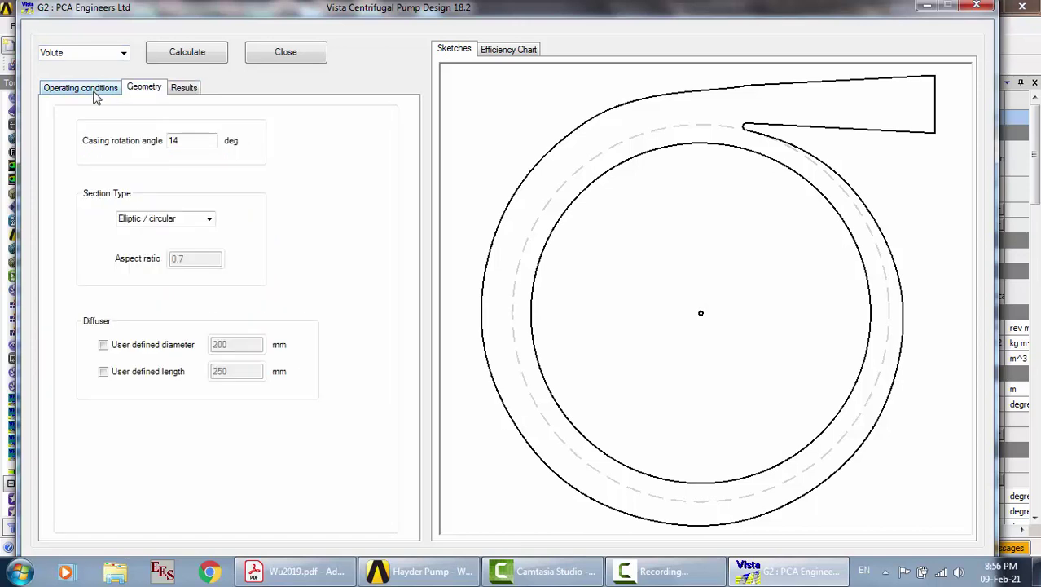
pyautogui.click(94, 93)
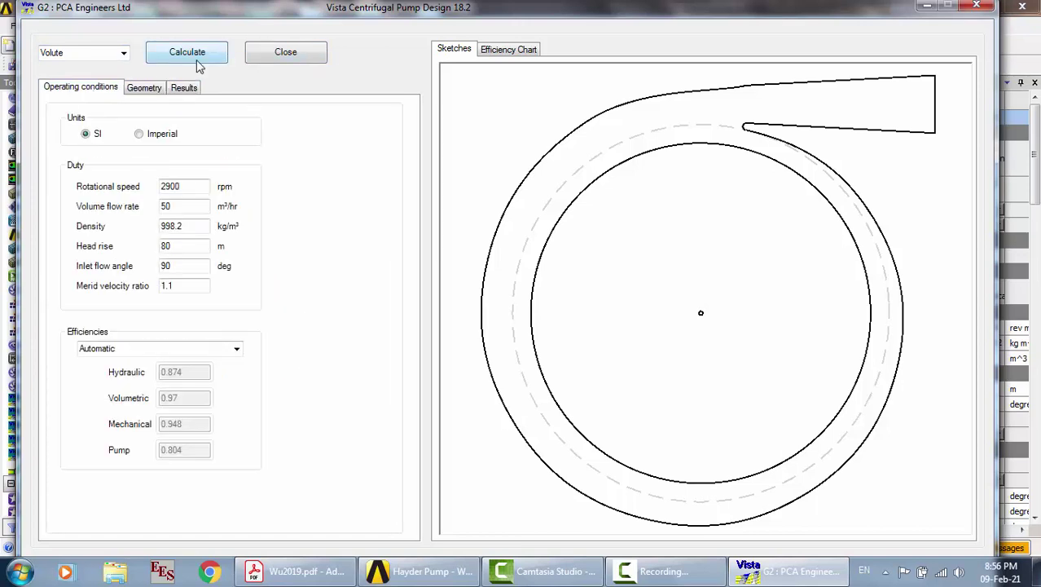
pyautogui.click(528, 52)
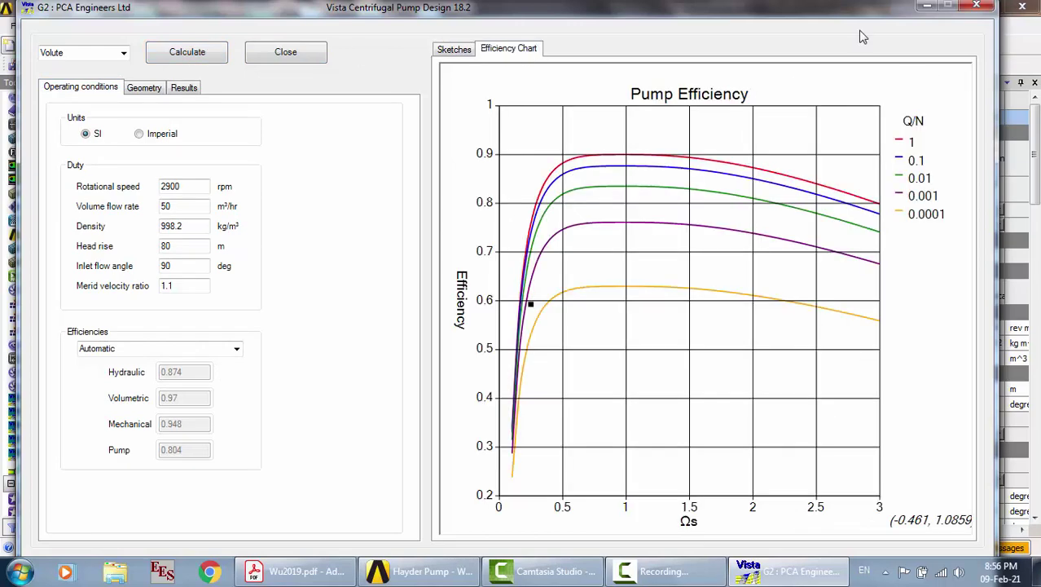
pyautogui.click(976, 6)
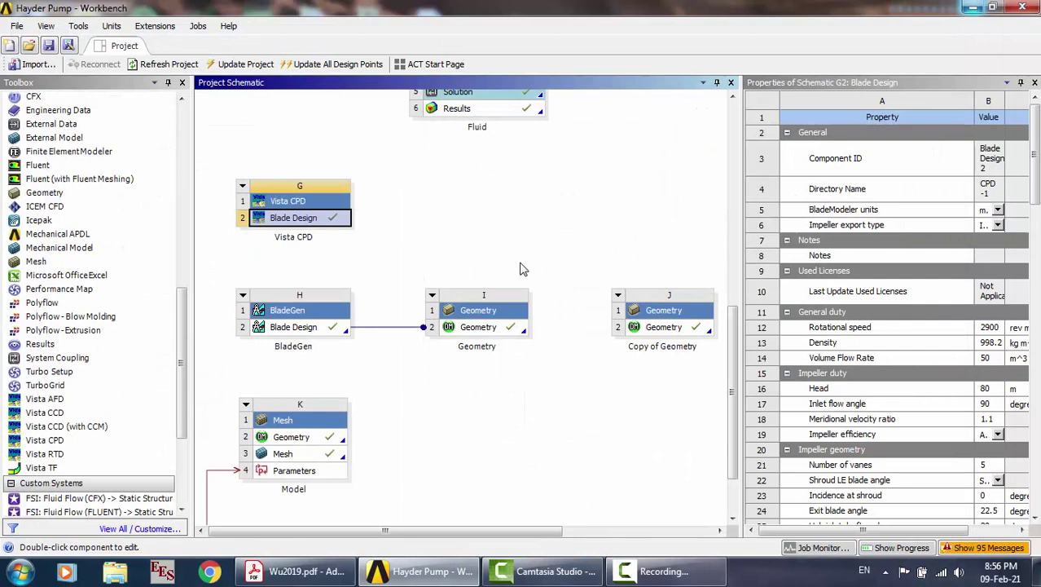
# Create a new Geometry system from the Vista CPD blade design, keeping the current Windows color scheme without further reminders
pyautogui.rightClick(311, 220)
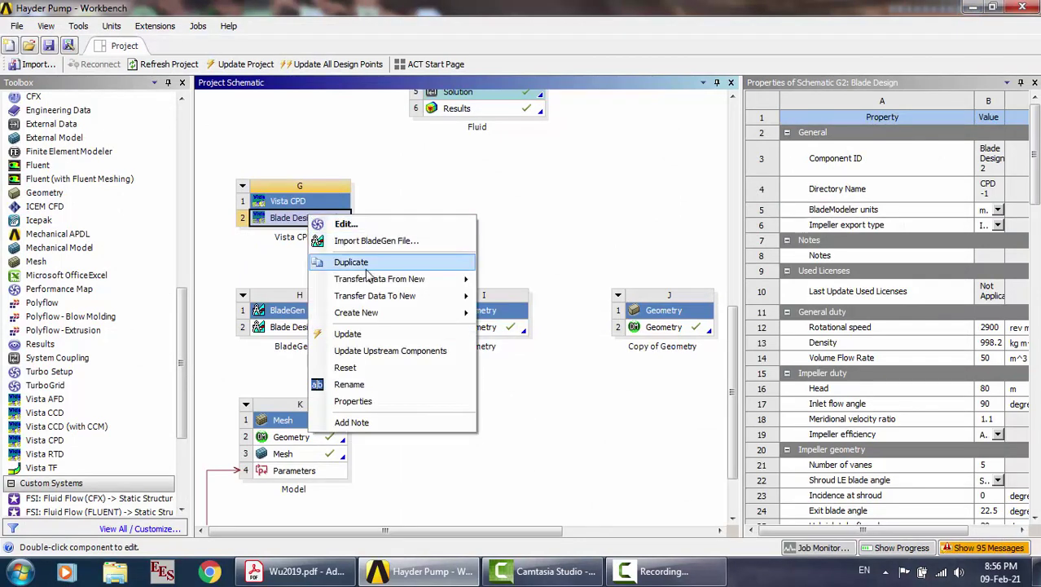
pyautogui.moveTo(377, 314)
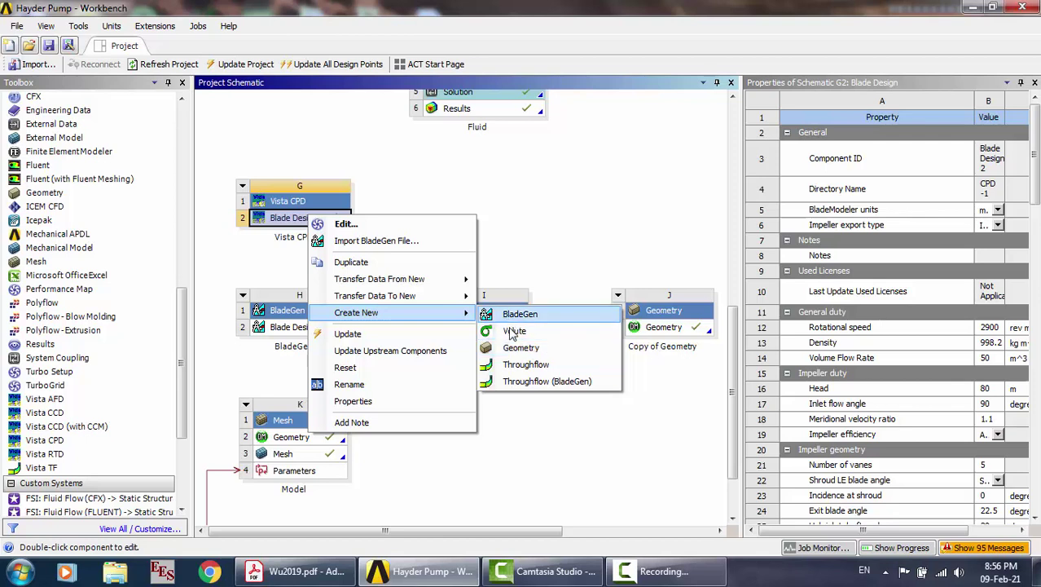
pyautogui.click(517, 350)
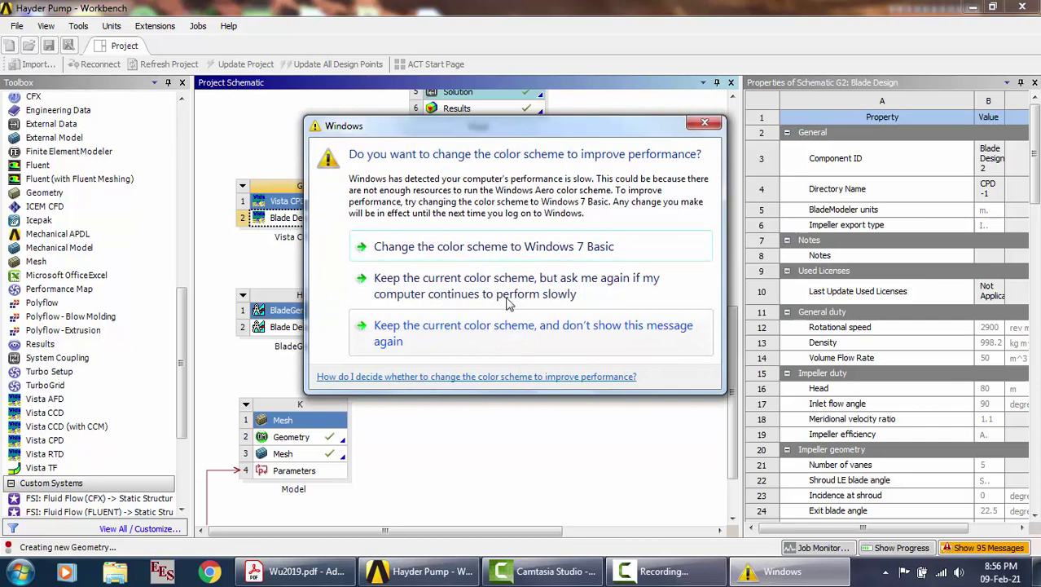
pyautogui.click(512, 343)
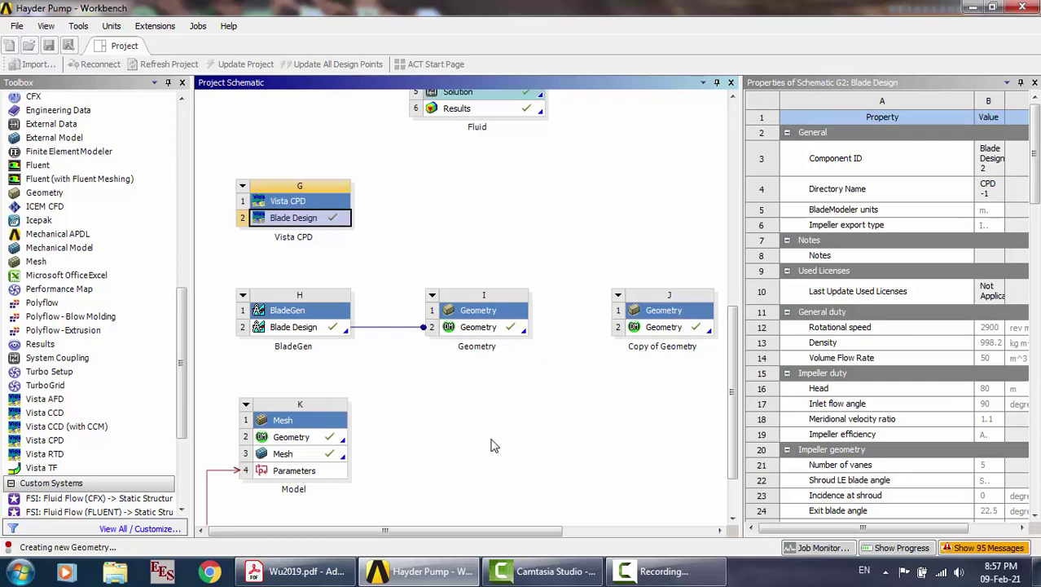
# Switch to Wu2019.pdf in Acrobat Reader, examine the page 4 figures of the fluid and solid pump domains, and return to Workbench
pyautogui.click(302, 571)
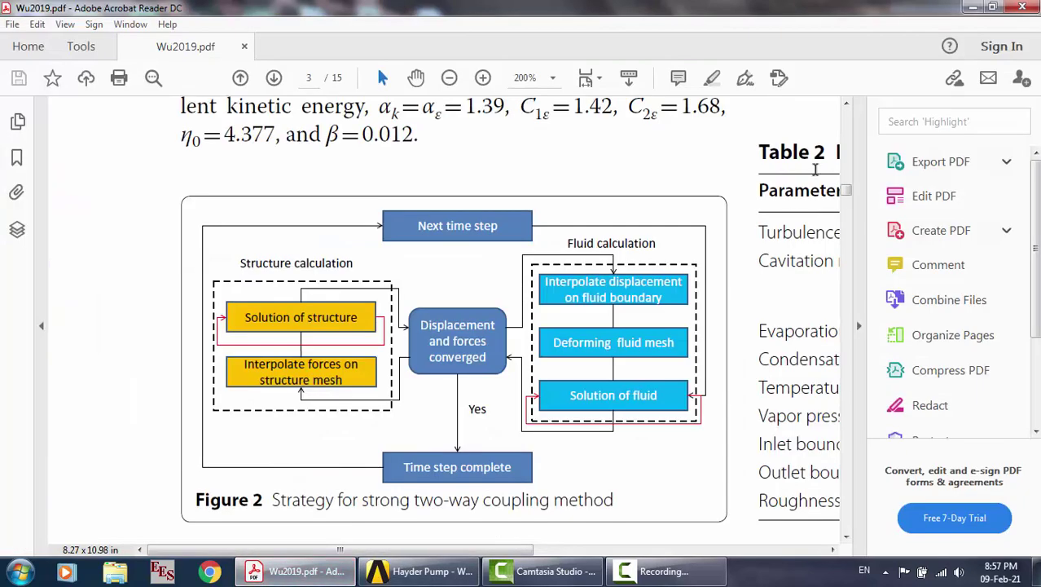
pyautogui.click(850, 205)
pyautogui.moveTo(850, 205); pyautogui.dragTo(848, 205)
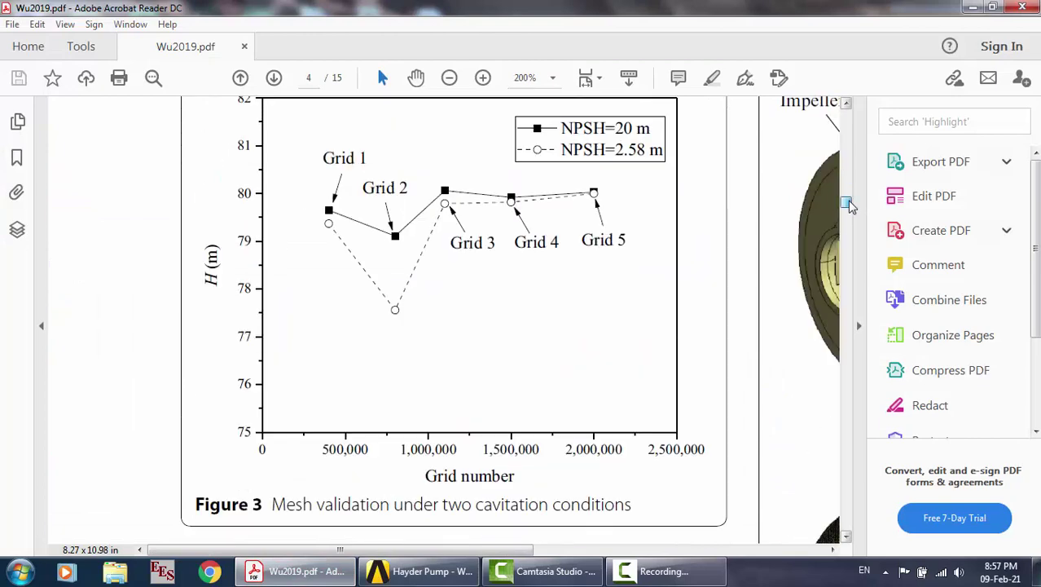
pyautogui.click(450, 78)
pyautogui.click(450, 78)
pyautogui.click(450, 78)
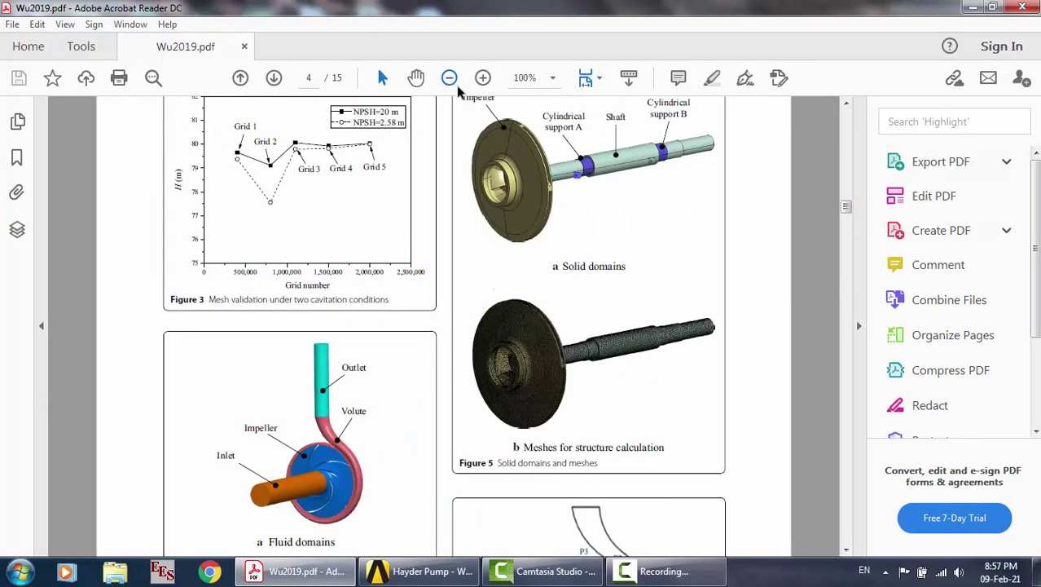
pyautogui.scroll(1, 603, 286)
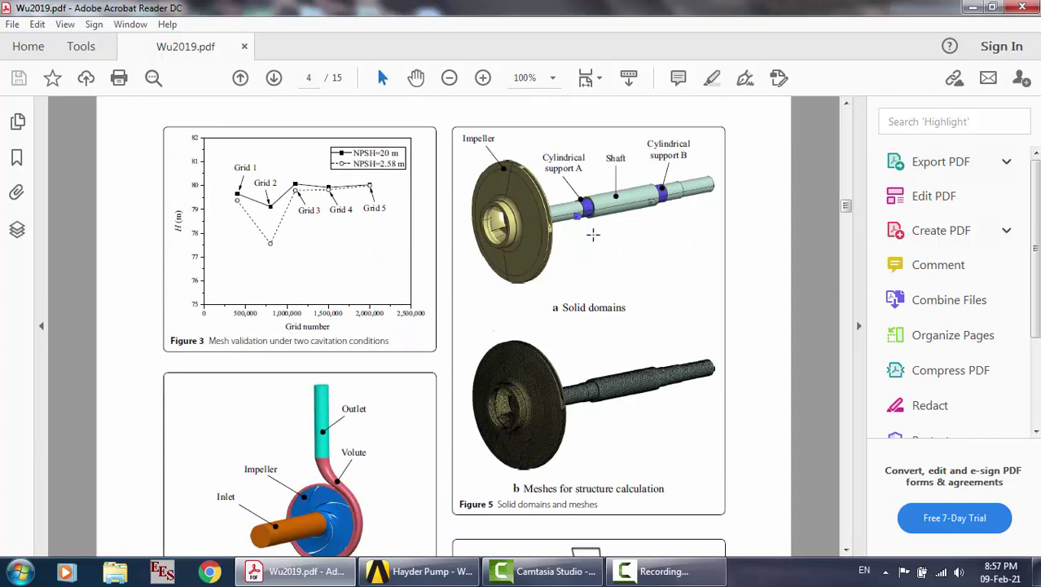
pyautogui.scroll(-5, 593, 234)
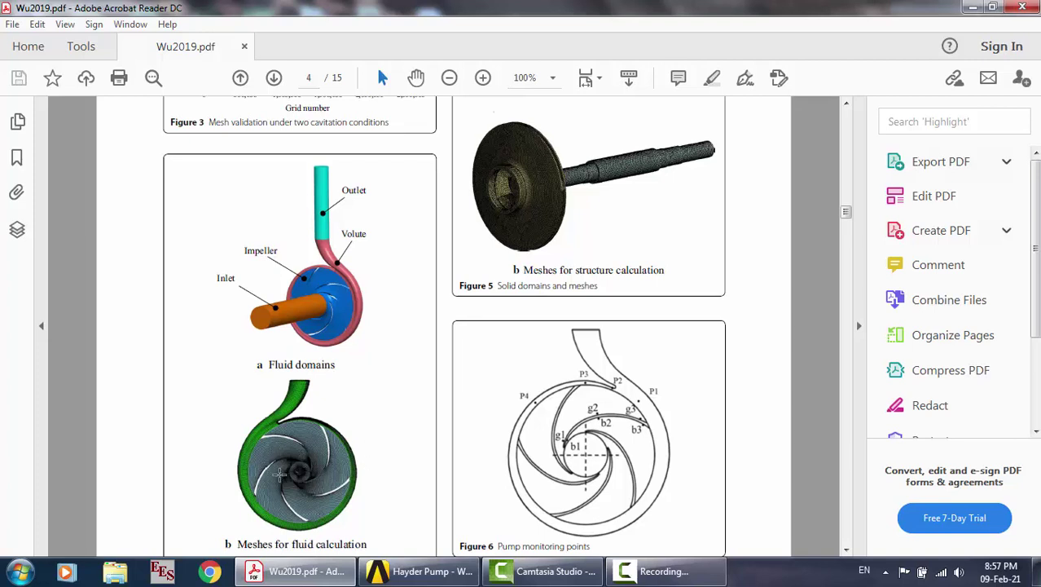
pyautogui.scroll(1, 285, 458)
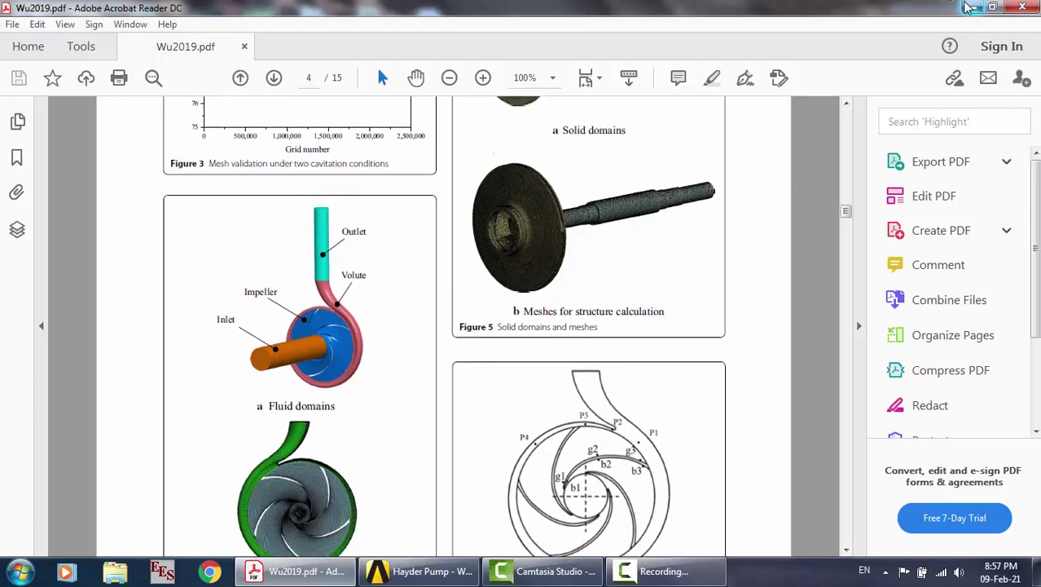
pyautogui.hotkey('alt', 'Tab')
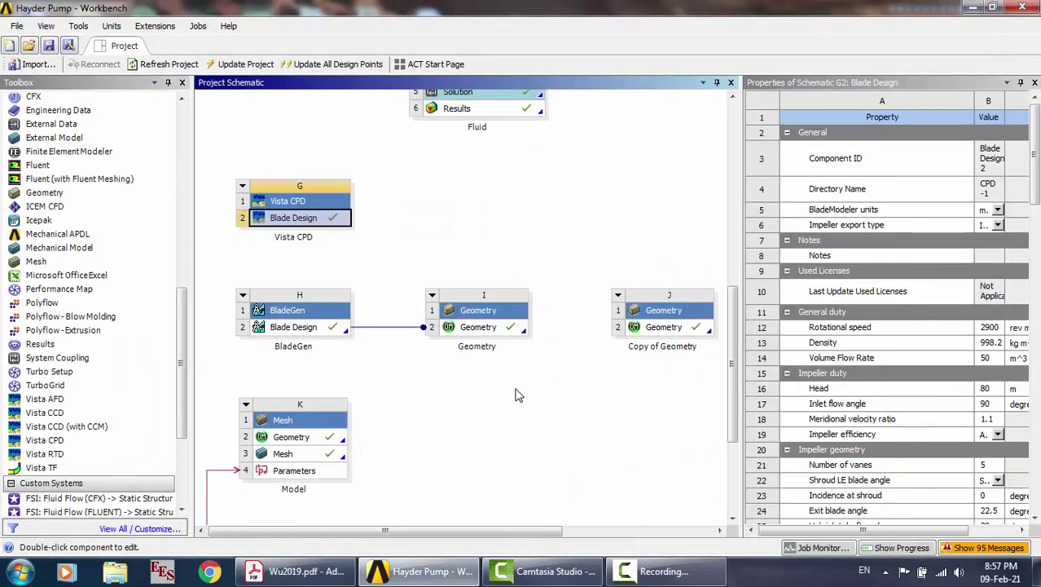
# Open the new Geometry system below the Mesh system in DesignModeler and inspect the impeller blades from front and back
pyautogui.moveTo(736, 403); pyautogui.dragTo(736, 499)
pyautogui.doubleClick(269, 417)
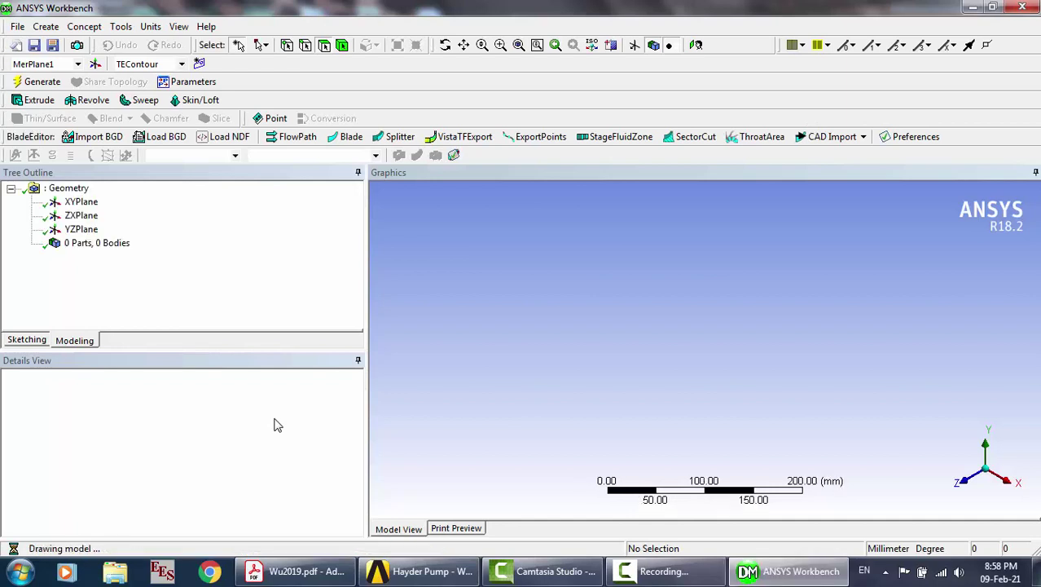
pyautogui.click(446, 45)
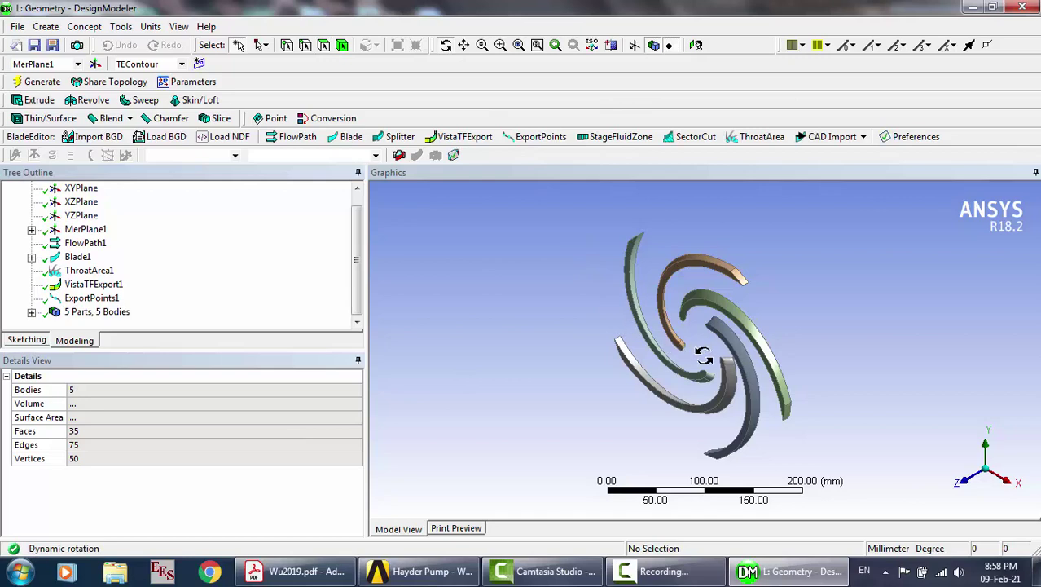
pyautogui.moveTo(703, 359); pyautogui.dragTo(865, 342)
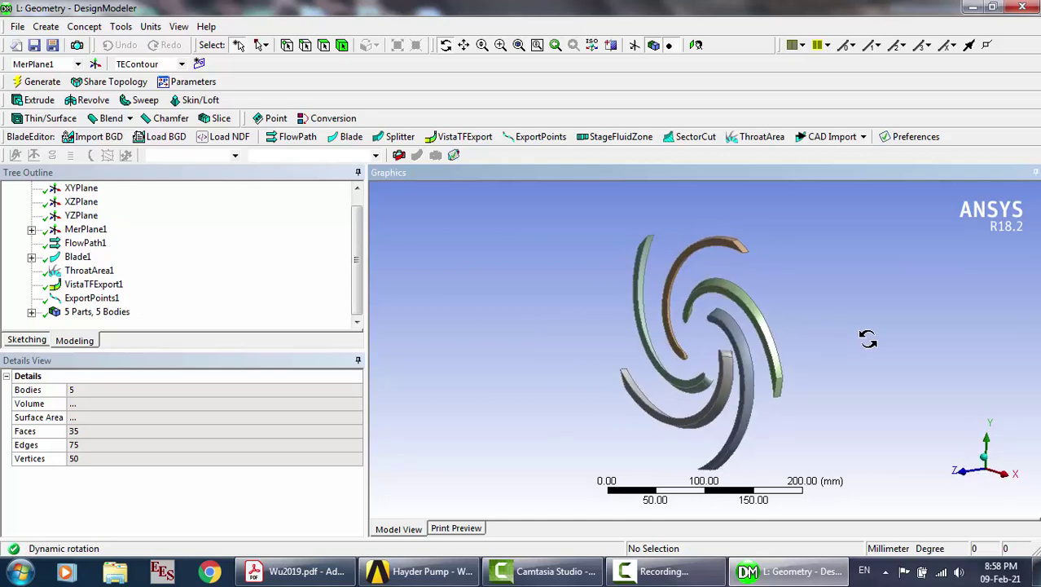
pyautogui.scroll(3, 763, 360)
pyautogui.moveTo(765, 360); pyautogui.dragTo(694, 366)
pyautogui.scroll(-2, 675, 334)
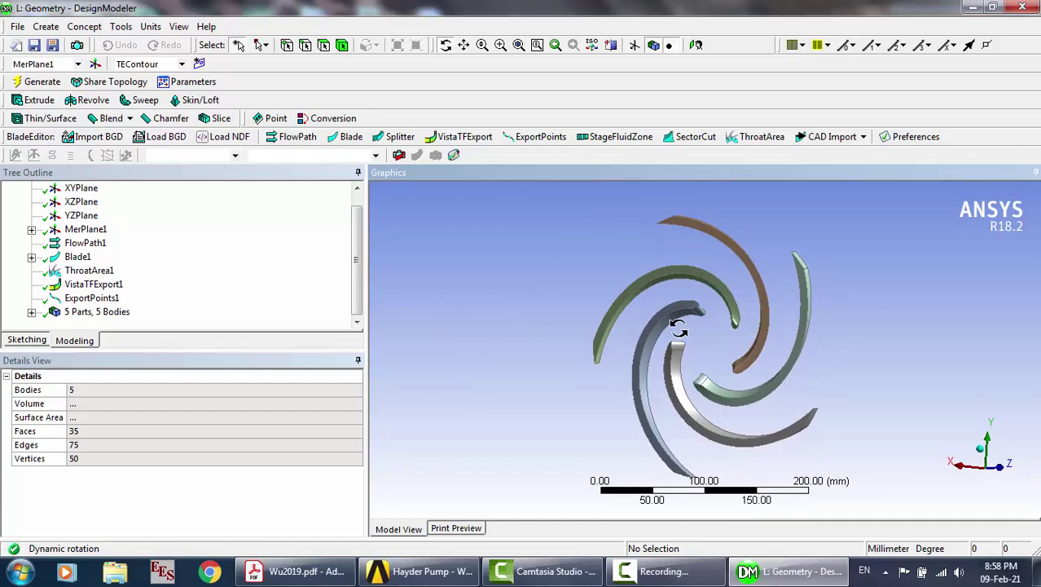
pyautogui.moveTo(679, 328); pyautogui.dragTo(952, 335)
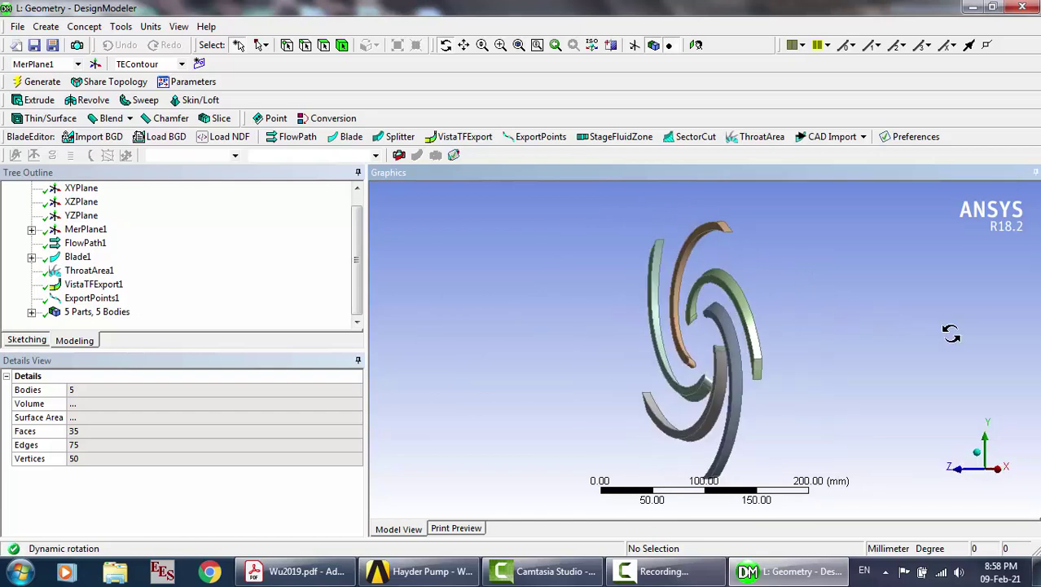
pyautogui.moveTo(660, 330)
pyautogui.mouseDown()
pyautogui.moveTo(728, 325)
pyautogui.moveTo(668, 328)
pyautogui.mouseUp()
pyautogui.scroll(3, 693, 335)
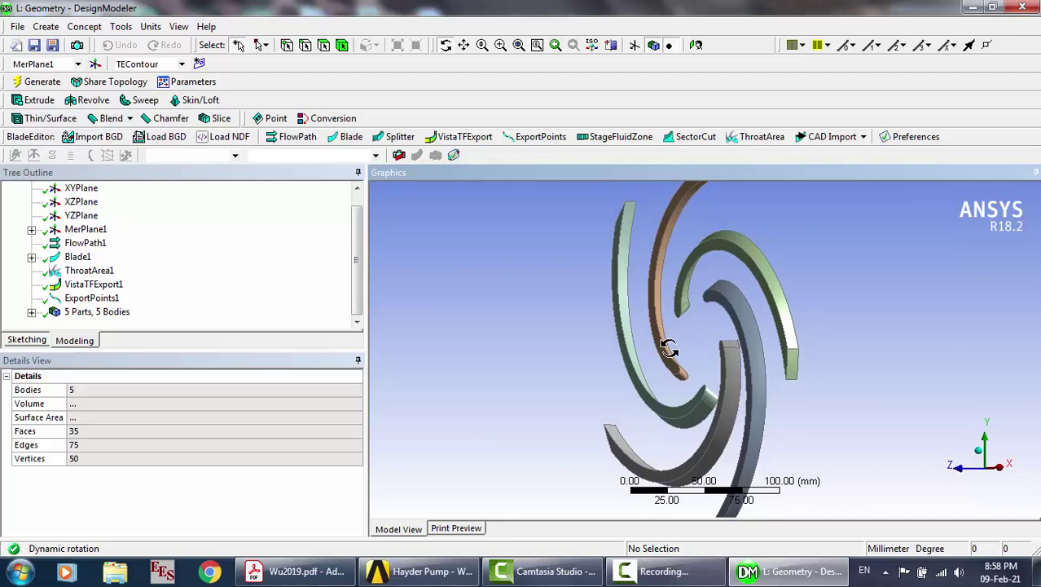
pyautogui.click(664, 571)
pyautogui.click(970, 512)
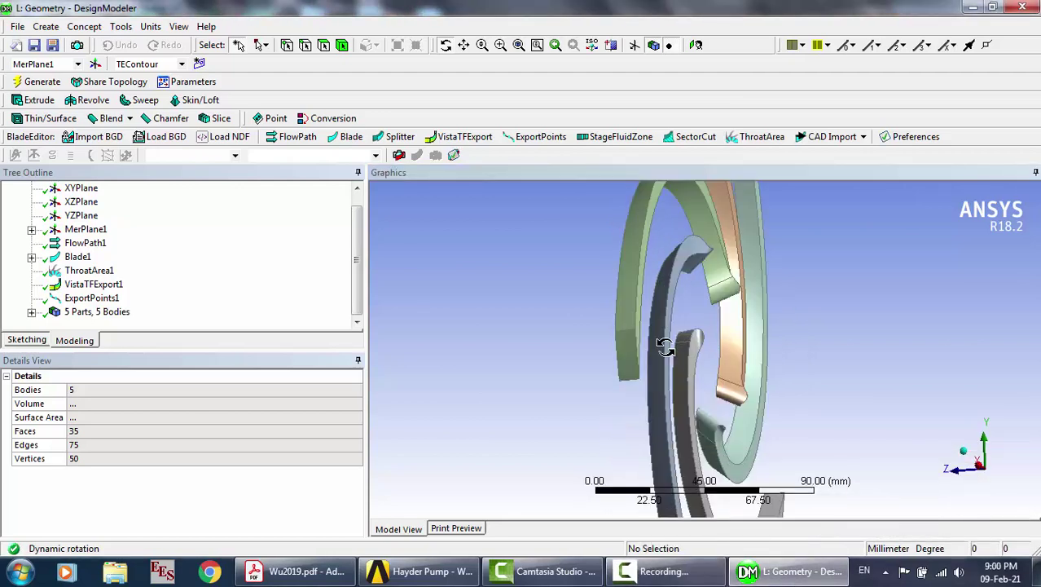
# Examine the blade profiles and leading edges edge-on and from both sides, and close DesignModeler
pyautogui.moveTo(663, 342); pyautogui.dragTo(690, 349)
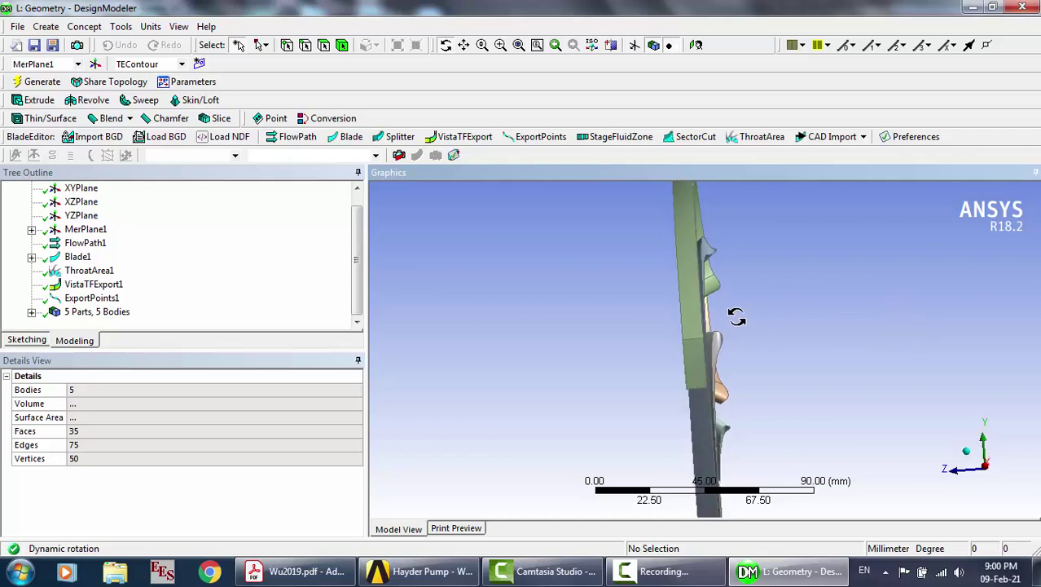
pyautogui.moveTo(739, 322); pyautogui.dragTo(450, 329)
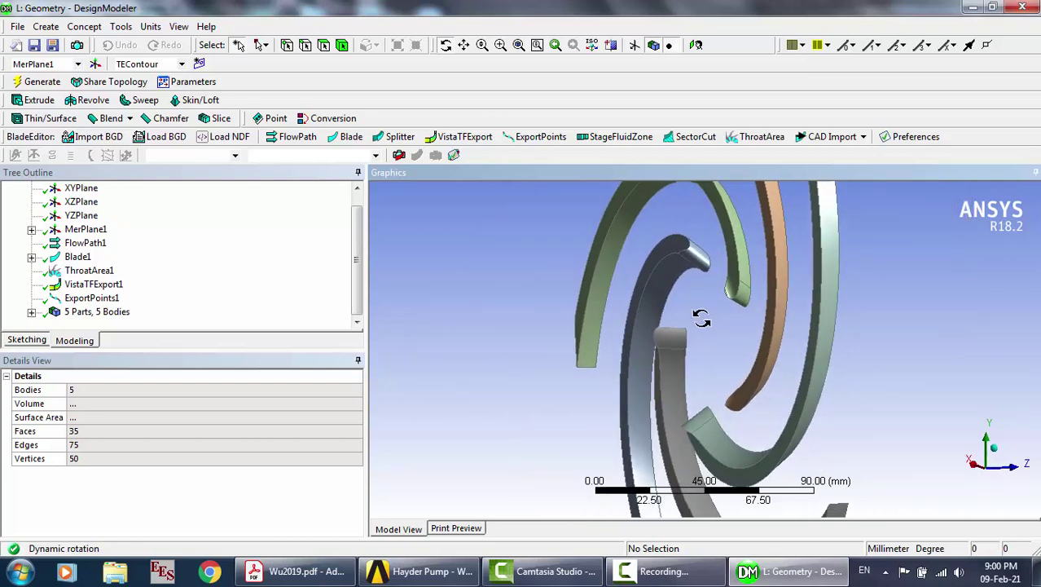
pyautogui.moveTo(702, 319); pyautogui.dragTo(1039, 336)
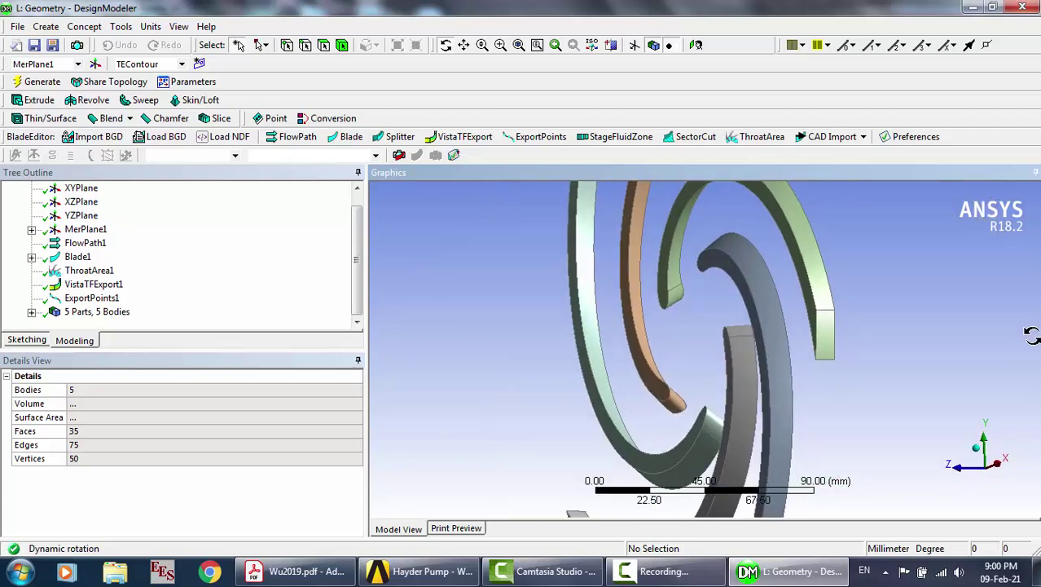
pyautogui.click(1028, 10)
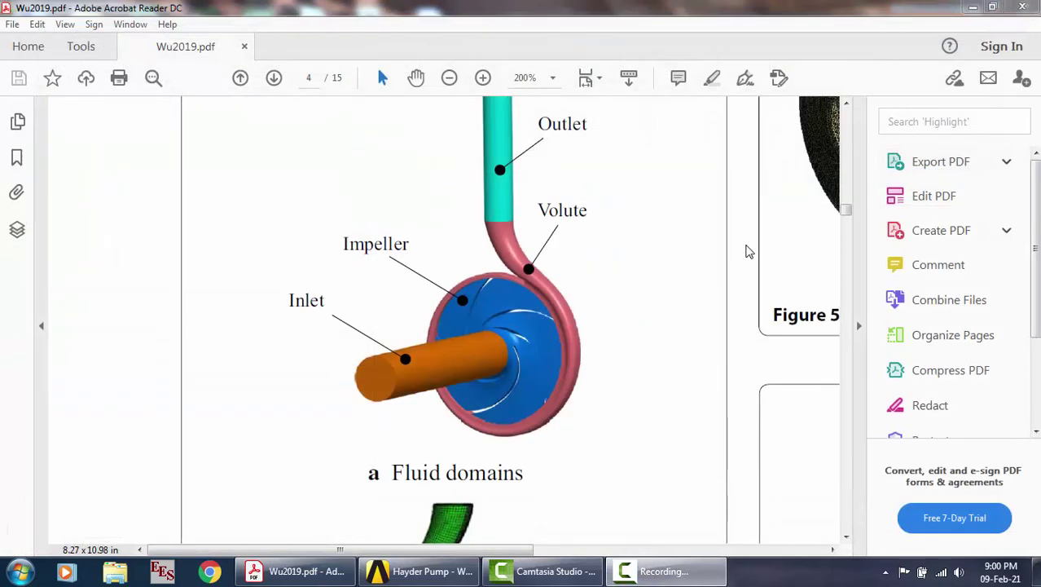
# Return to the Workbench project and delete the Geometry system L from the schematic
pyautogui.click(443, 569)
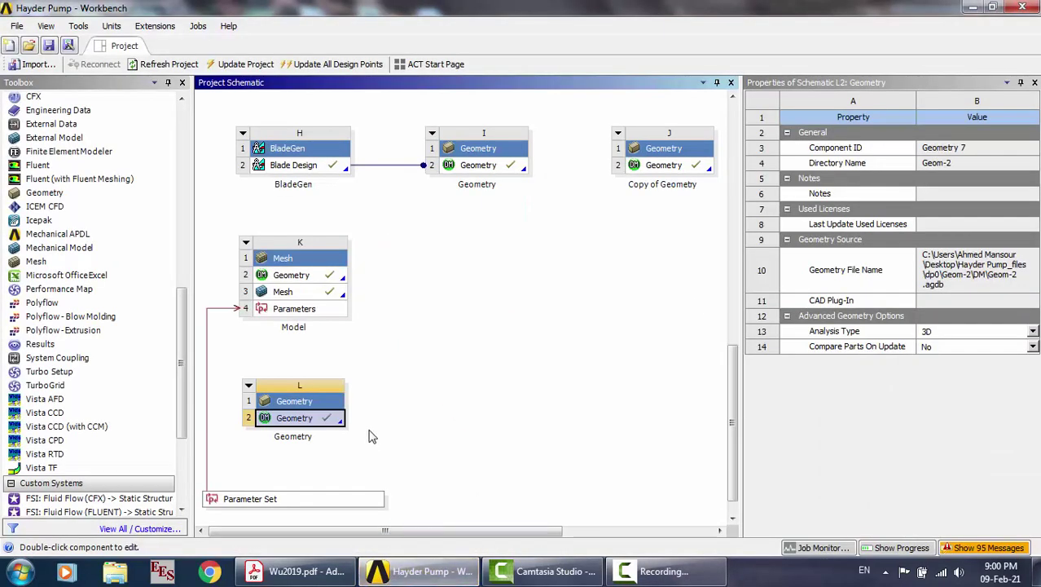
pyautogui.click(249, 393)
pyautogui.click(249, 386)
pyautogui.click(291, 475)
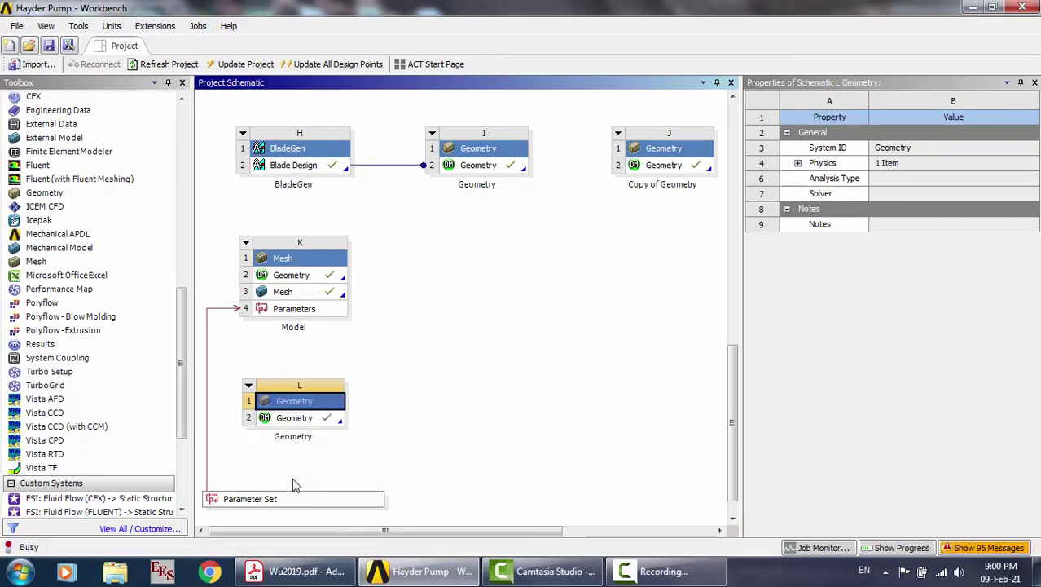
pyautogui.click(565, 310)
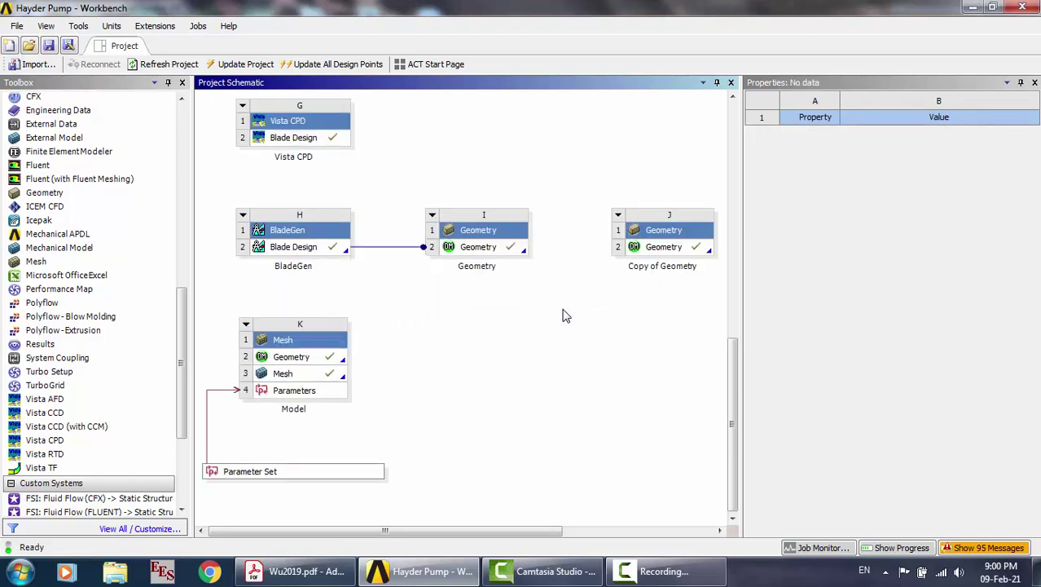
# Create a new BladeGen system from the Vista CPD blade design
pyautogui.click(330, 139)
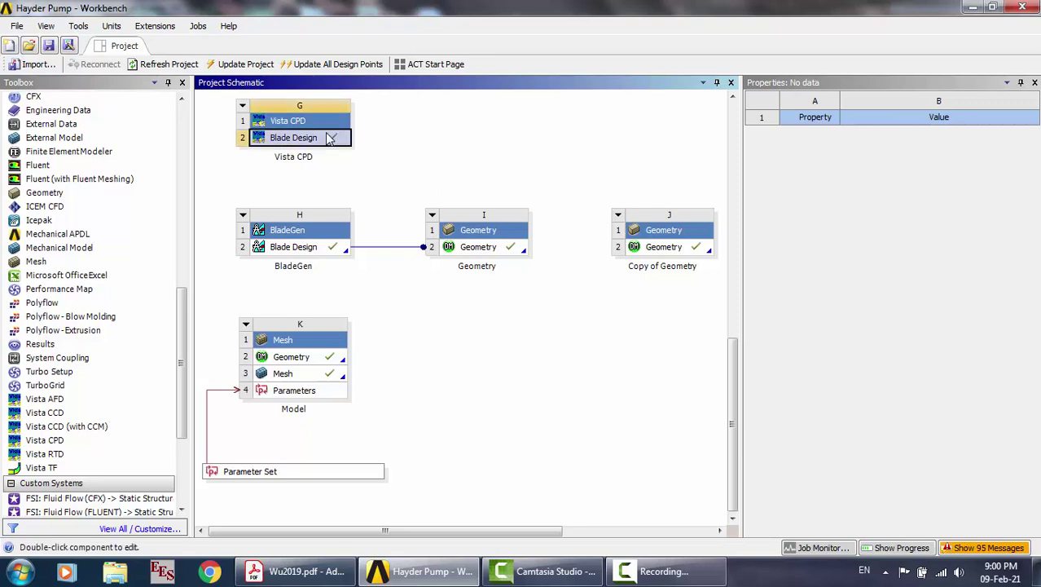
pyautogui.rightClick(330, 138)
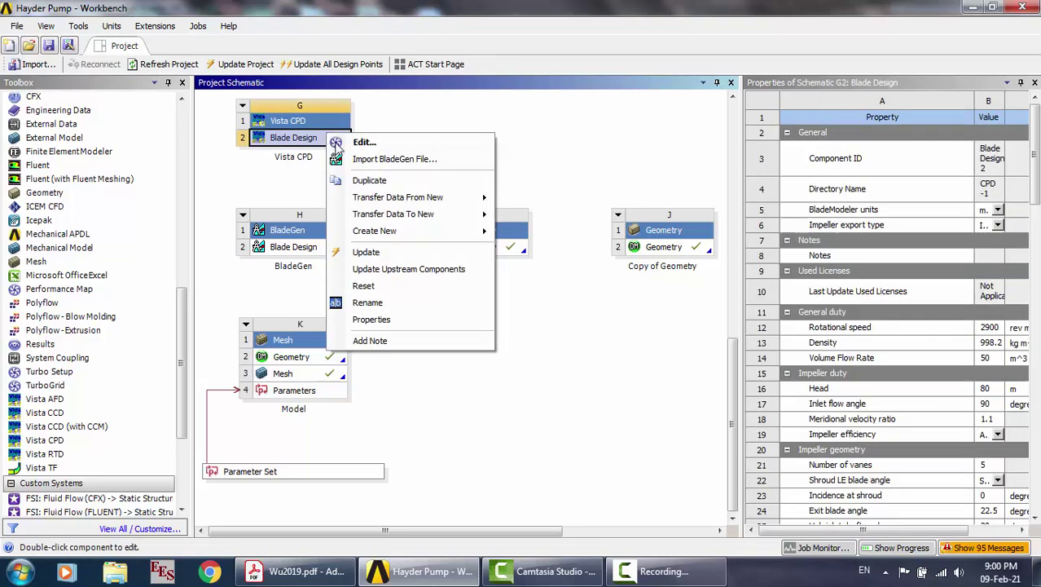
pyautogui.moveTo(375, 201)
pyautogui.moveTo(393, 232)
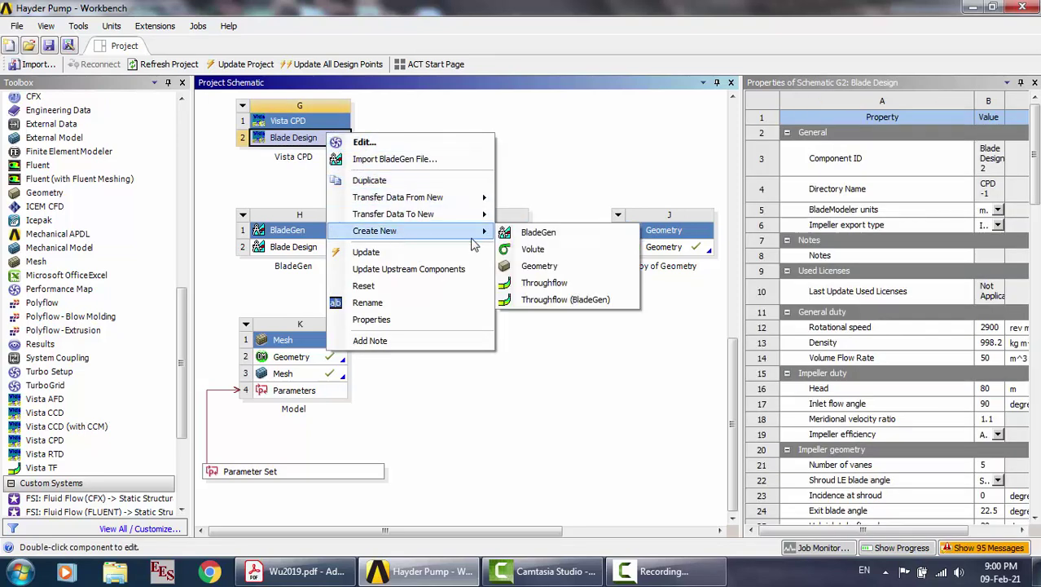
pyautogui.click(534, 233)
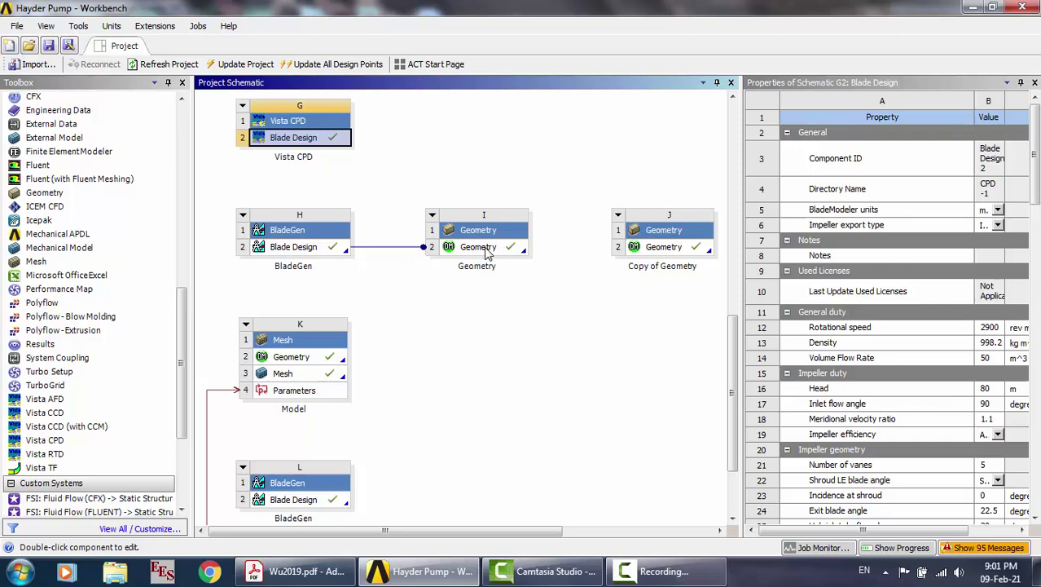
# Open the new system's blade design in BladeGen, display the impeller's 3D model in an extra view and inspect the blades
pyautogui.doubleClick(295, 501)
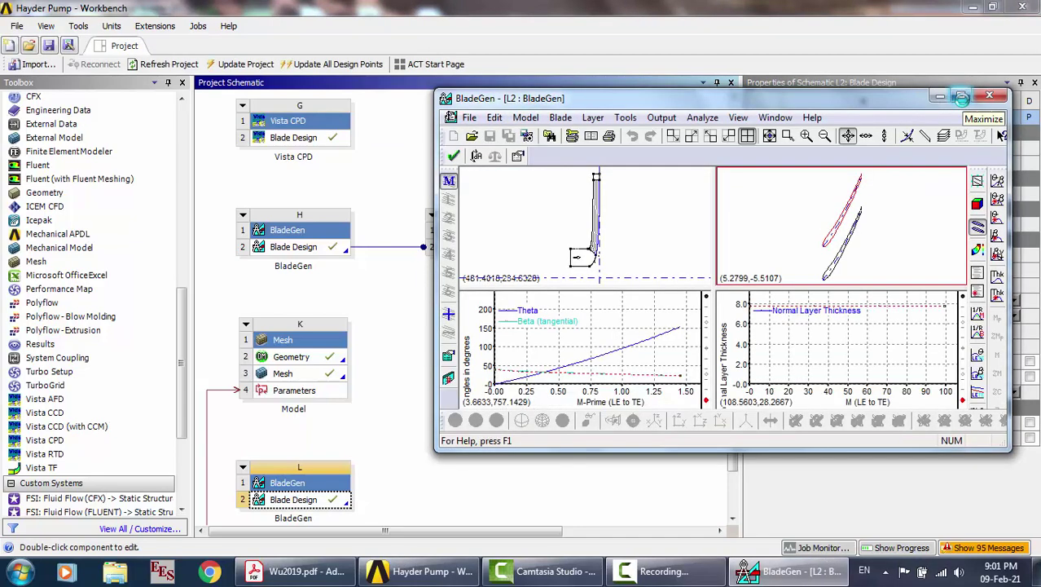
pyautogui.click(962, 98)
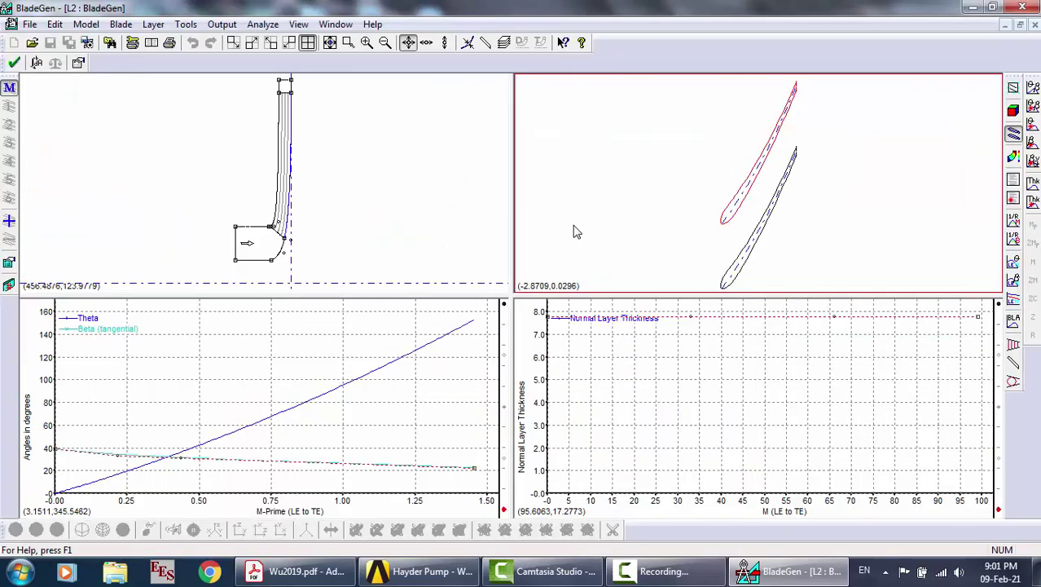
pyautogui.click(1013, 87)
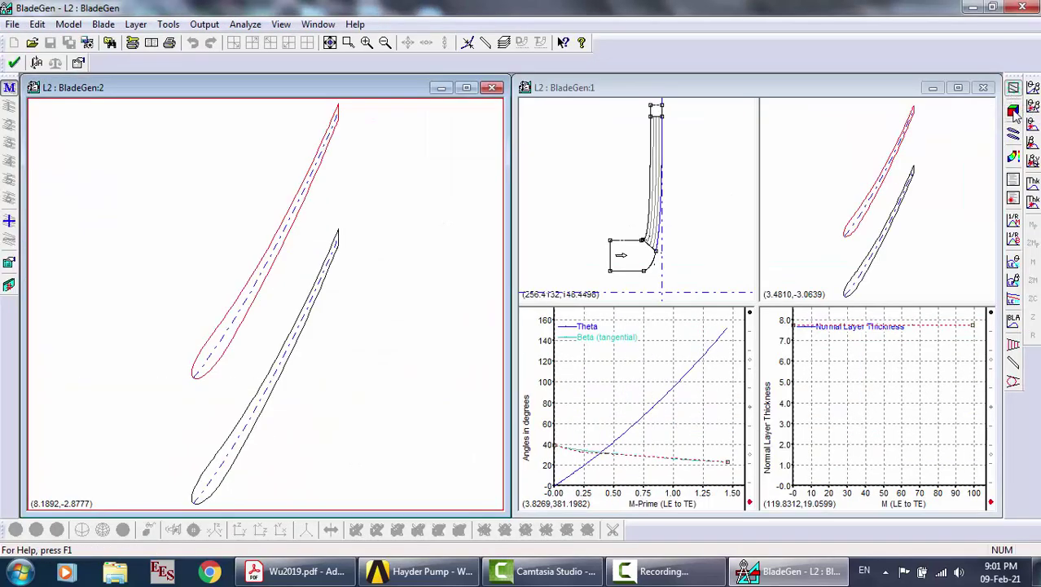
pyautogui.click(1017, 114)
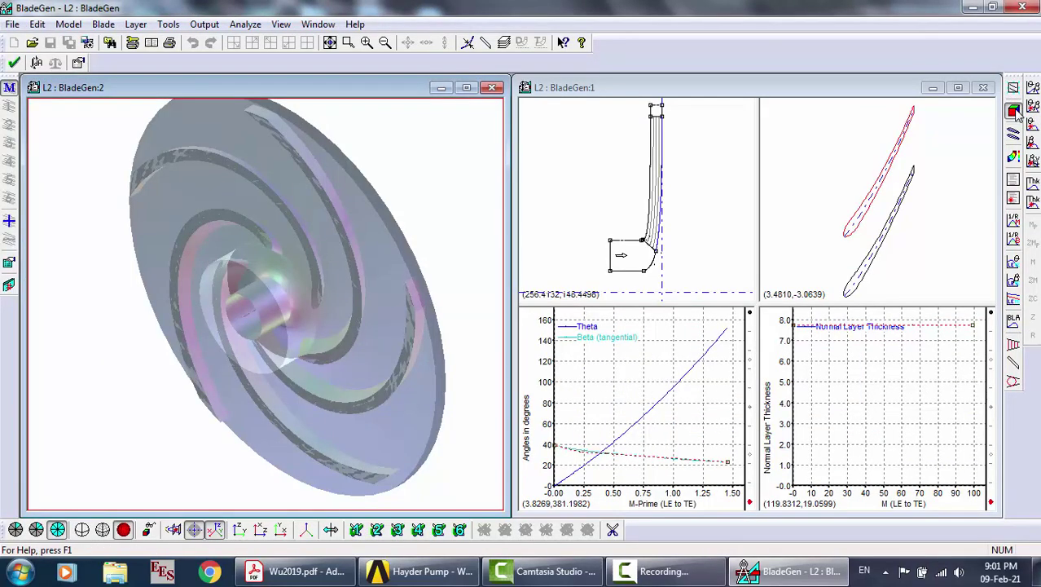
pyautogui.moveTo(420, 221)
pyautogui.mouseDown()
pyautogui.moveTo(516, 151)
pyautogui.moveTo(506, 140)
pyautogui.mouseUp()
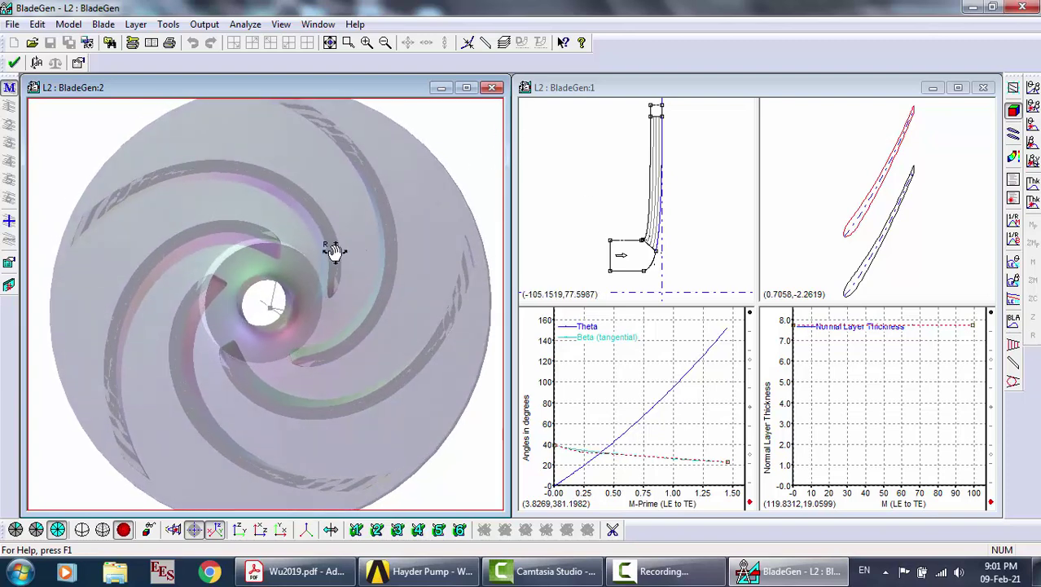
pyautogui.moveTo(333, 248)
pyautogui.mouseDown()
pyautogui.moveTo(249, 263)
pyautogui.moveTo(232, 279)
pyautogui.moveTo(367, 256)
pyautogui.moveTo(267, 275)
pyautogui.moveTo(312, 273)
pyautogui.moveTo(284, 271)
pyautogui.mouseUp()
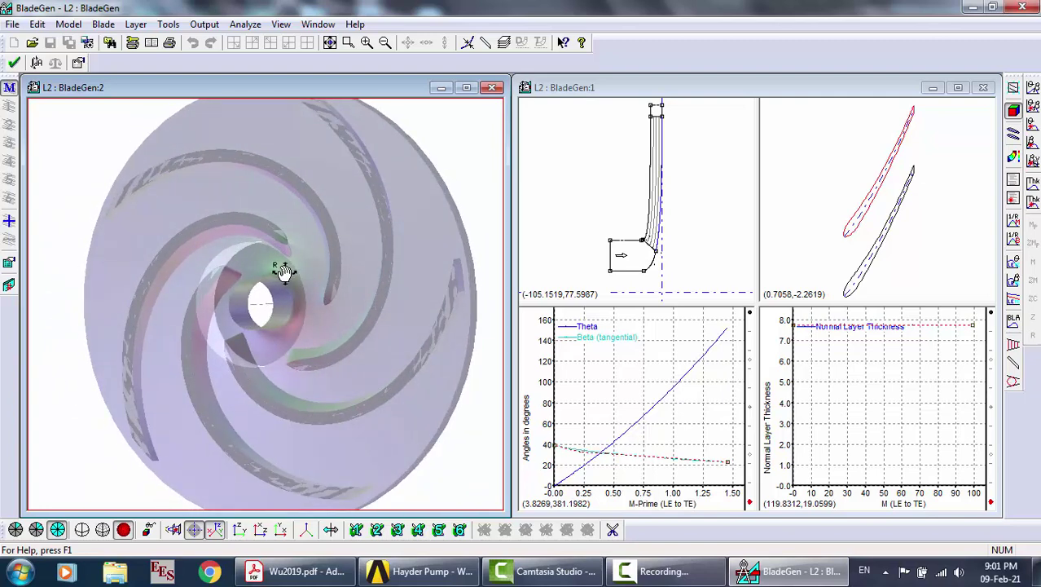
# Reverse the impeller's rotation direction, check the blade curvature in the 3D view and close BladeGen
pyautogui.click(237, 24)
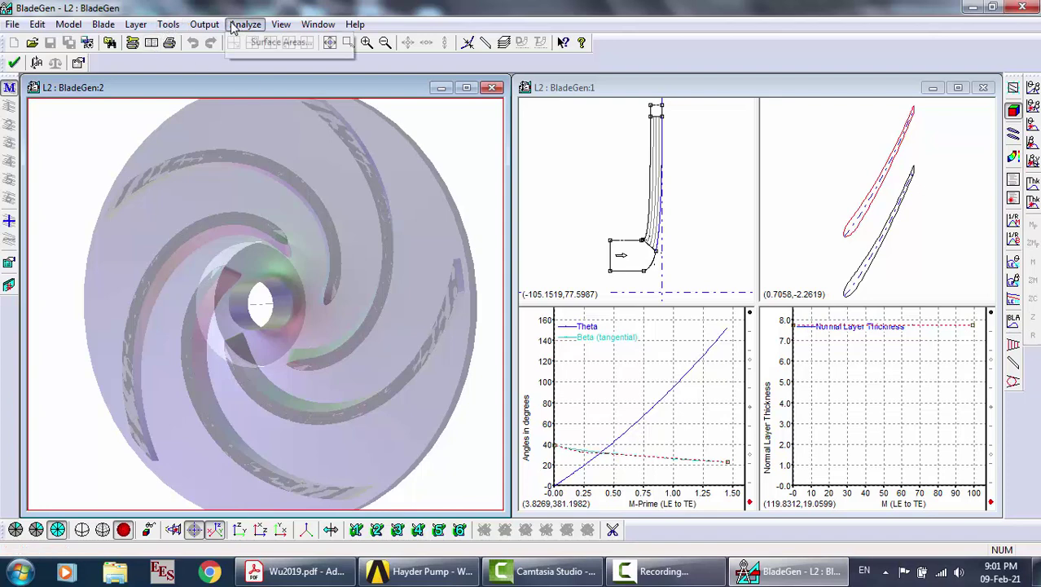
pyautogui.moveTo(163, 30)
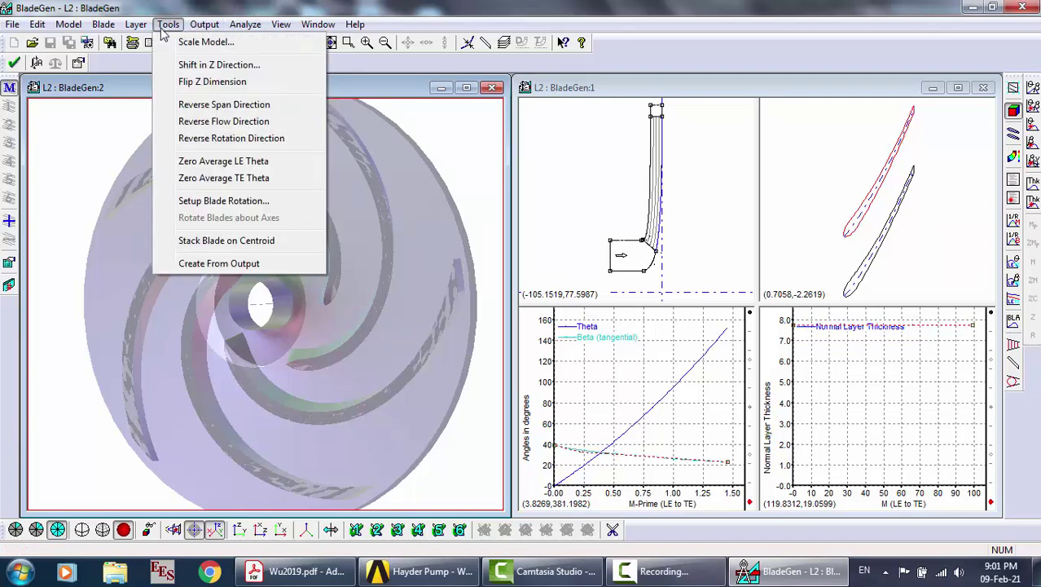
pyautogui.click(205, 139)
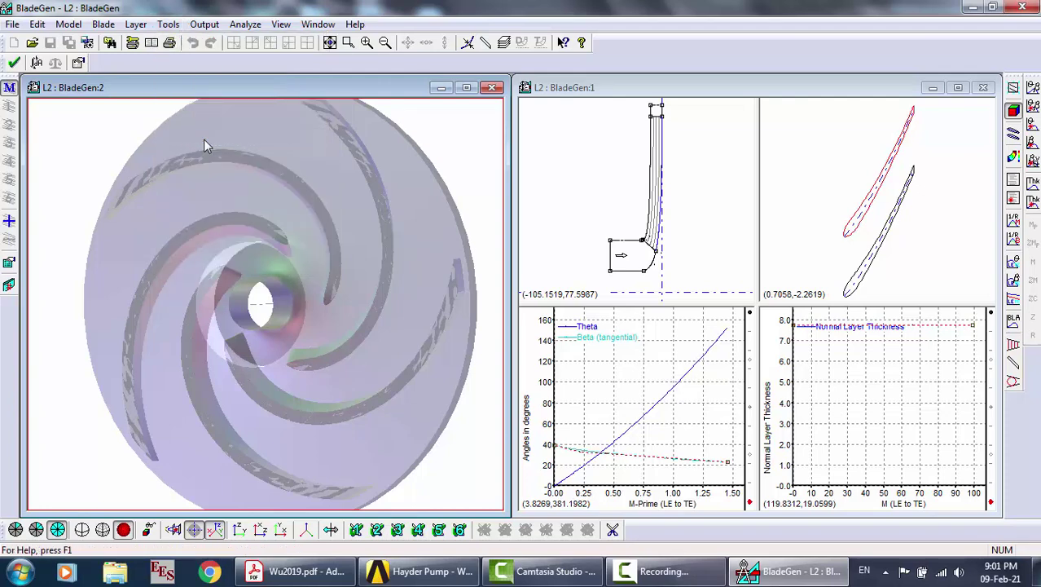
pyautogui.moveTo(371, 263); pyautogui.dragTo(292, 274)
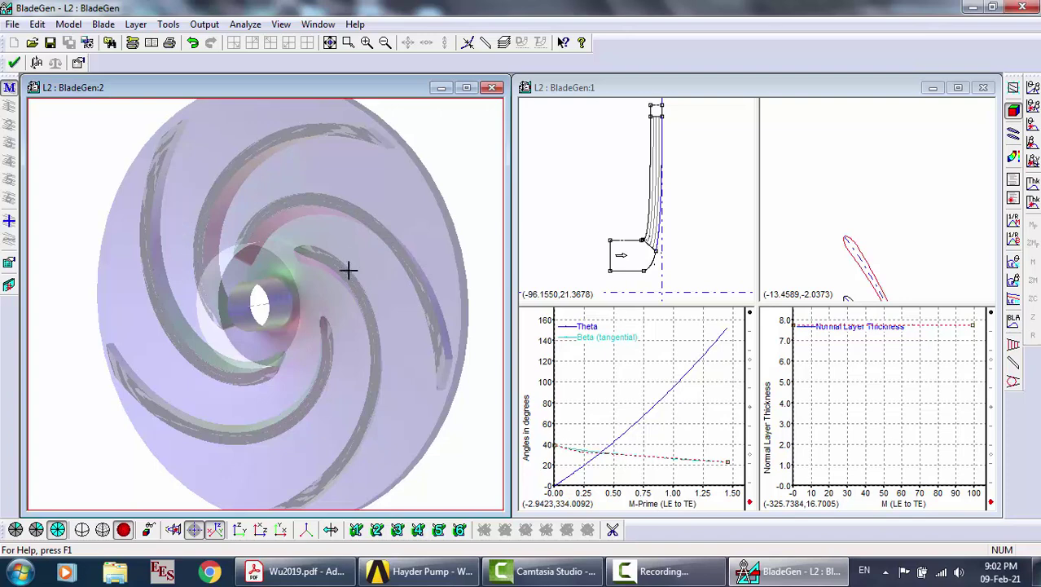
pyautogui.moveTo(340, 261)
pyautogui.mouseDown()
pyautogui.moveTo(388, 254)
pyautogui.moveTo(348, 256)
pyautogui.mouseUp()
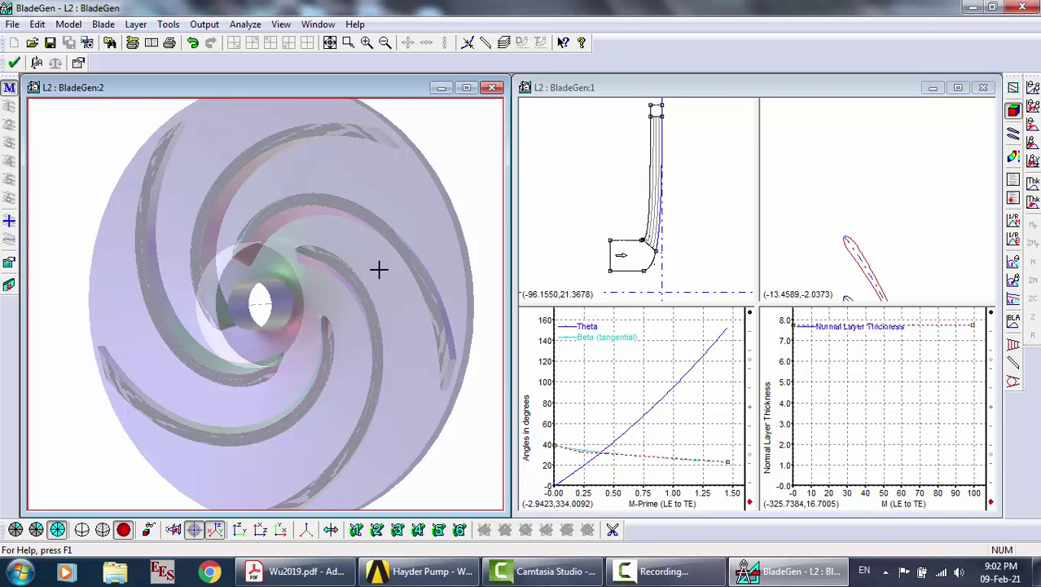
pyautogui.click(1030, 9)
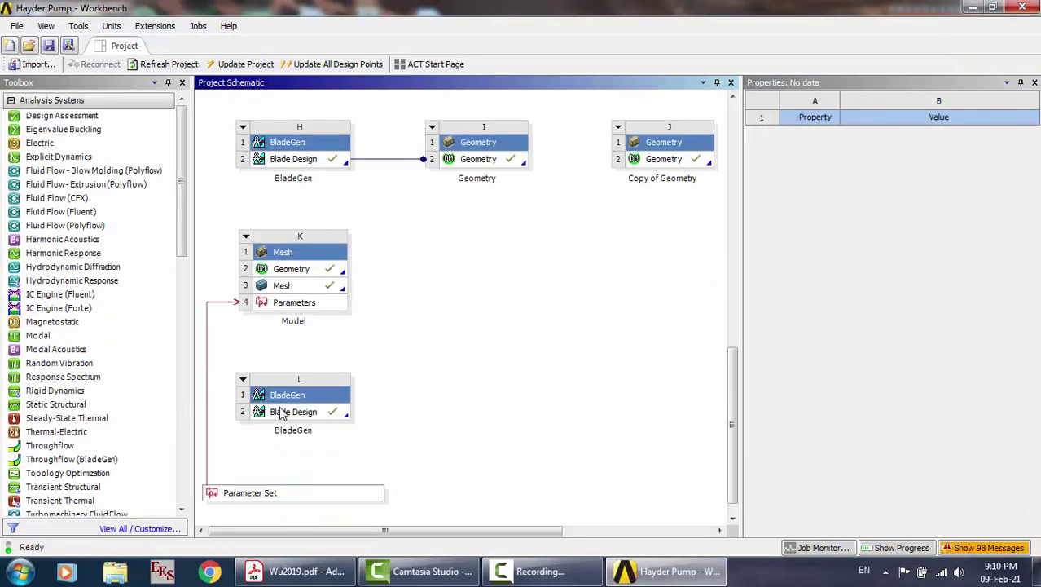
# Transfer the blade design of BladeGen system L to a new Geometry system
pyautogui.doubleClick(281, 411)
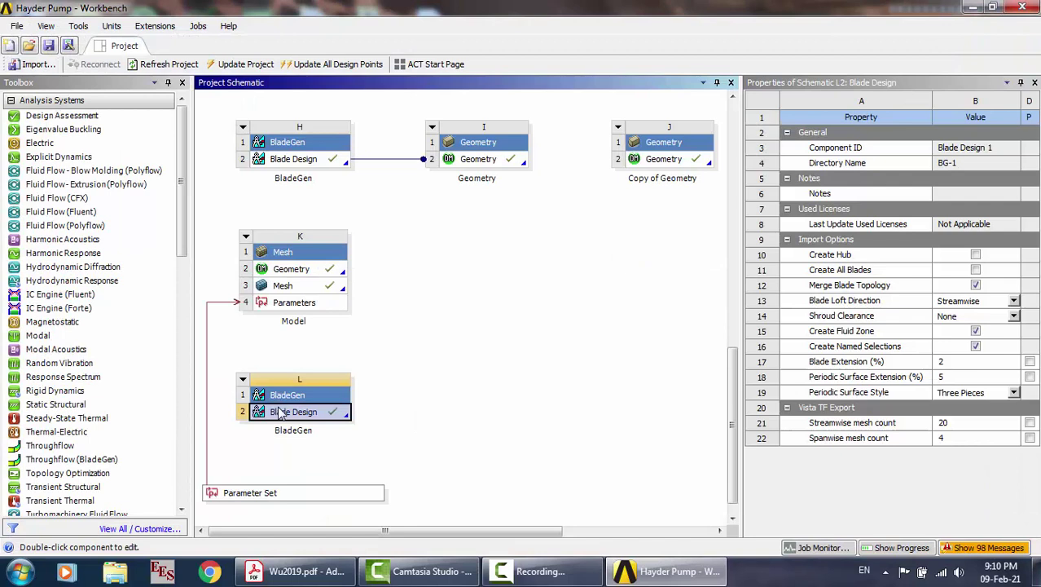
pyautogui.rightClick(281, 411)
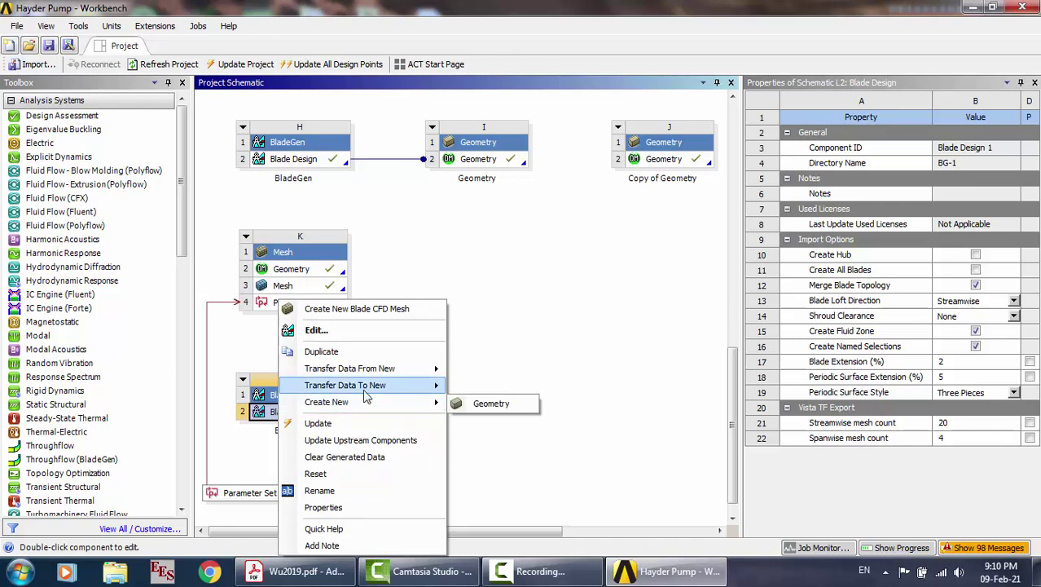
pyautogui.moveTo(366, 392)
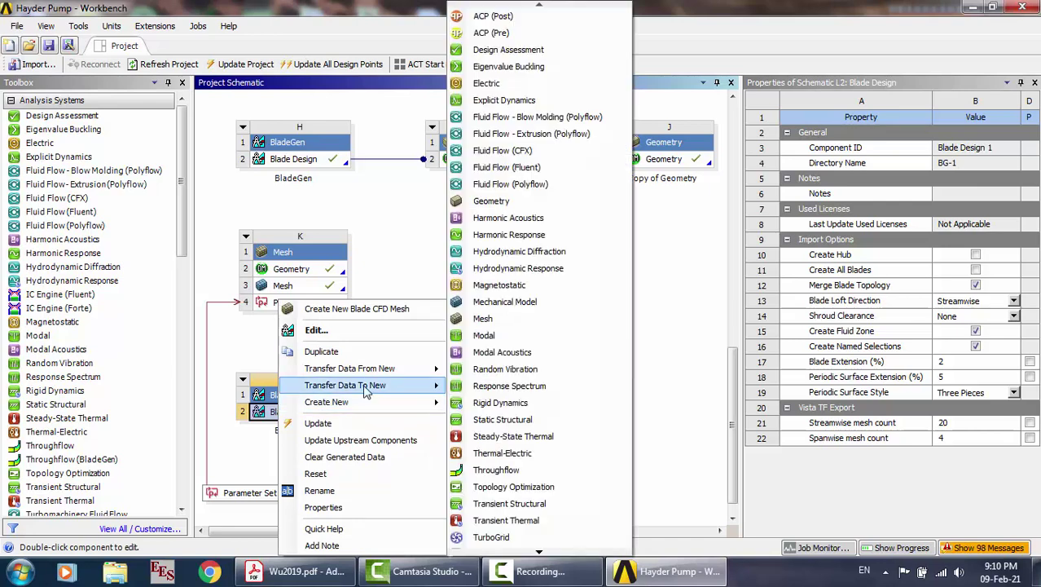
pyautogui.click(526, 209)
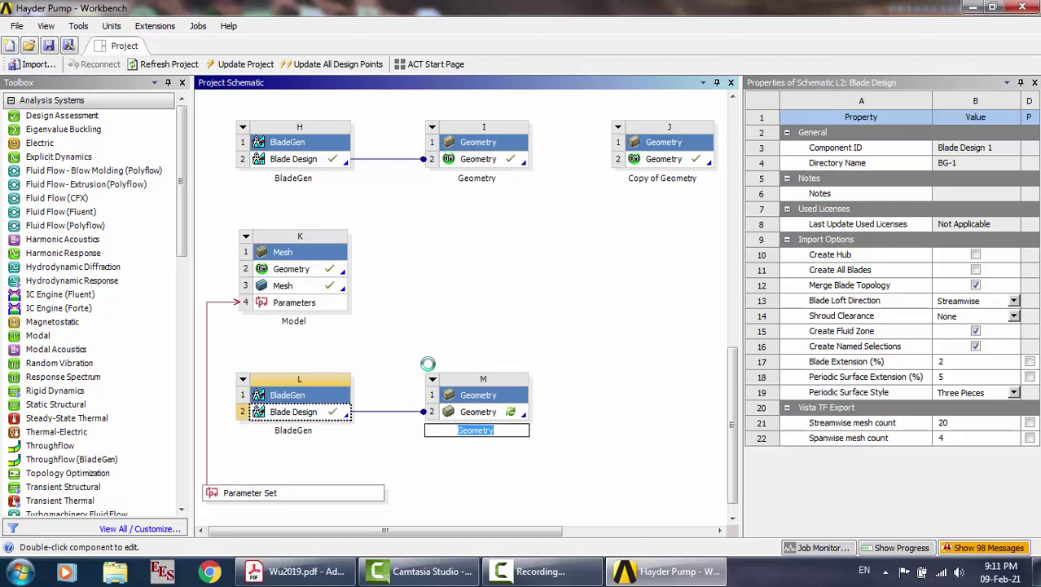
# Refresh the Geometry cell linked to BladeGen system L and open it in DesignModeler
pyautogui.click(475, 418)
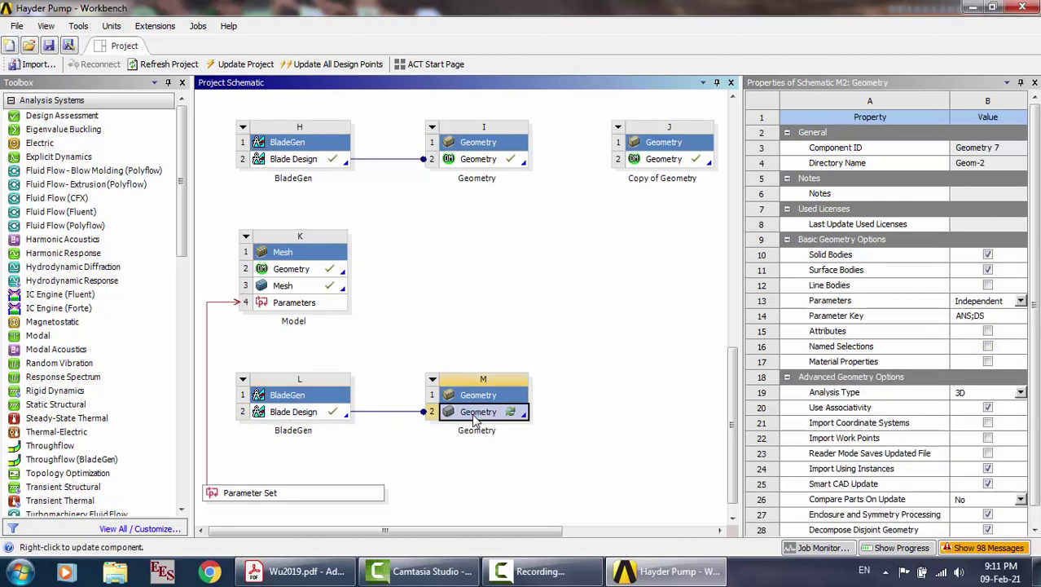
pyautogui.rightClick(475, 418)
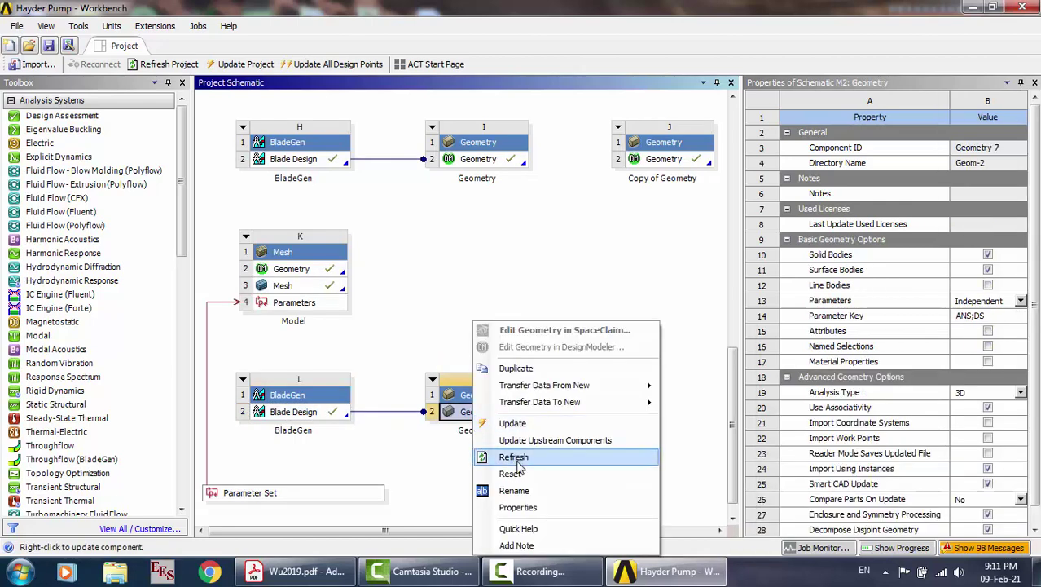
pyautogui.click(488, 459)
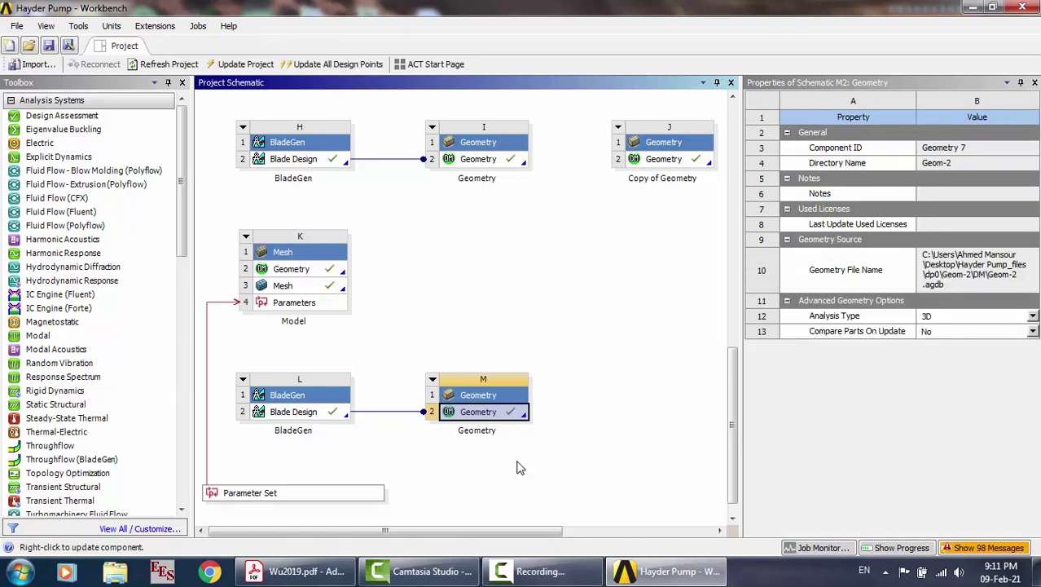
pyautogui.doubleClick(482, 414)
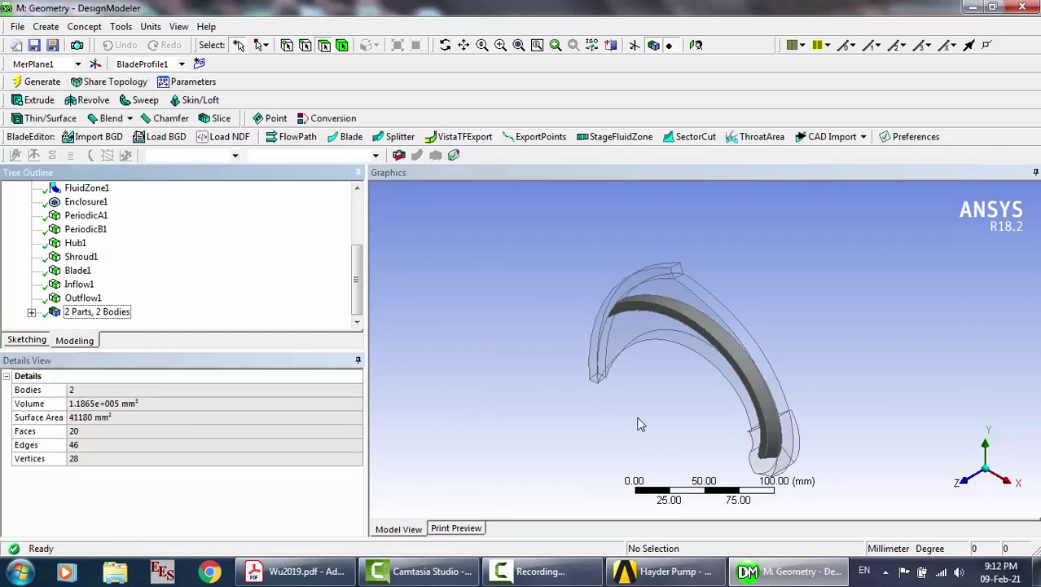
# Examine the single blade and its surrounding fluid passage from both sides
pyautogui.click(445, 45)
pyautogui.moveTo(690, 384); pyautogui.dragTo(400, 395)
pyautogui.moveTo(734, 400)
pyautogui.mouseDown()
pyautogui.moveTo(660, 416)
pyautogui.moveTo(760, 399)
pyautogui.moveTo(660, 417)
pyautogui.moveTo(813, 421)
pyautogui.moveTo(785, 400)
pyautogui.moveTo(797, 403)
pyautogui.moveTo(735, 400)
pyautogui.mouseUp()
pyautogui.scroll(5, 657, 415)
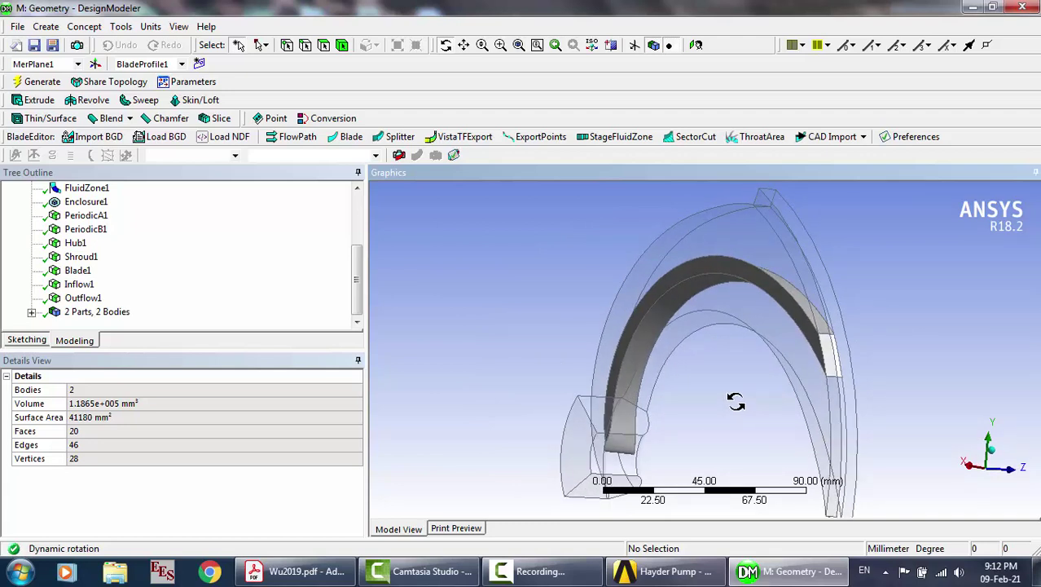
pyautogui.click(534, 571)
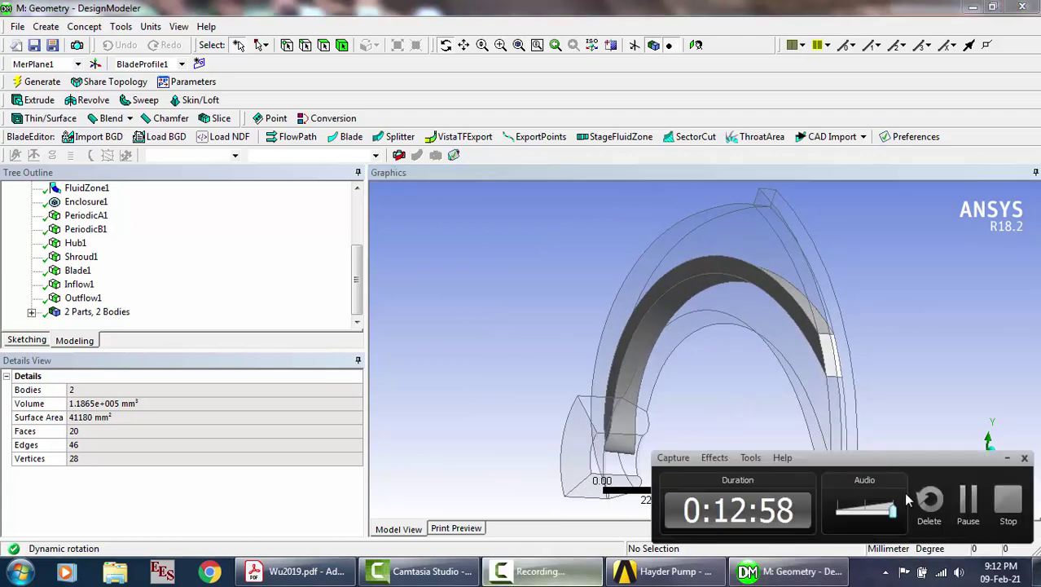
pyautogui.click(969, 500)
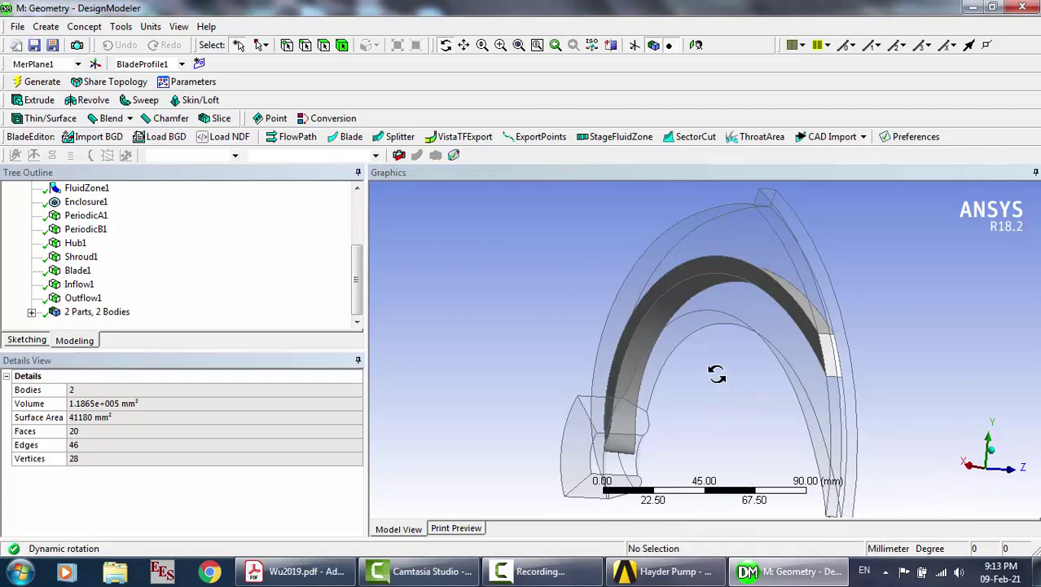
pyautogui.moveTo(716, 367); pyautogui.dragTo(1016, 378)
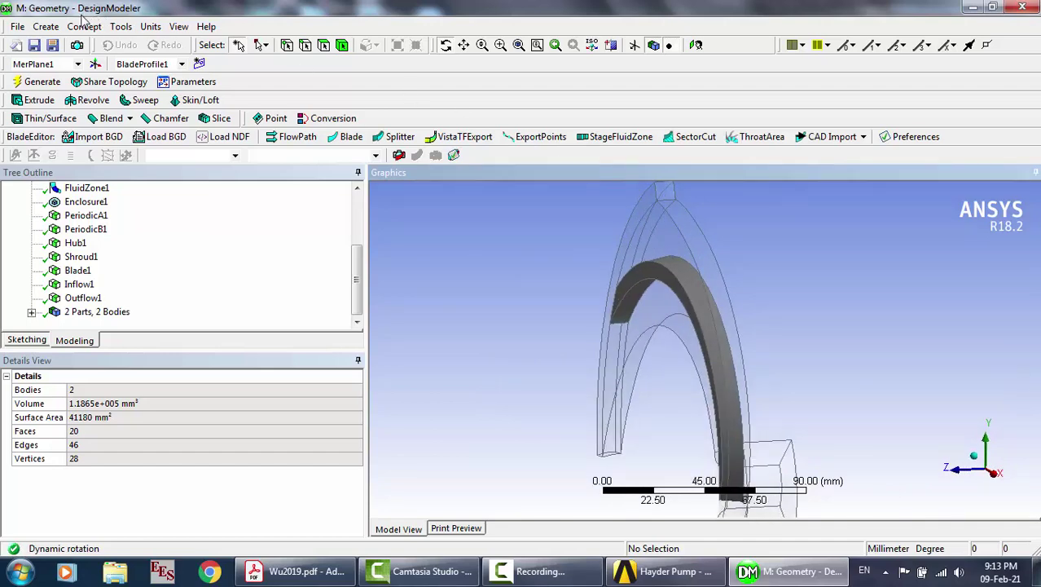
# Create a Rotate body transformation and assign both the blade and fluid bodies to it
pyautogui.click(47, 27)
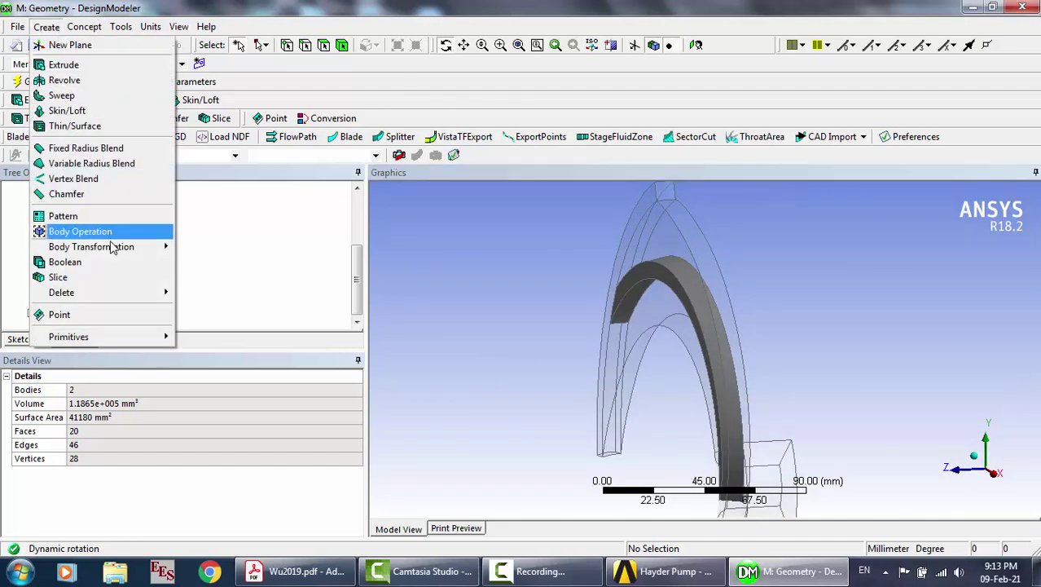
pyautogui.moveTo(114, 254)
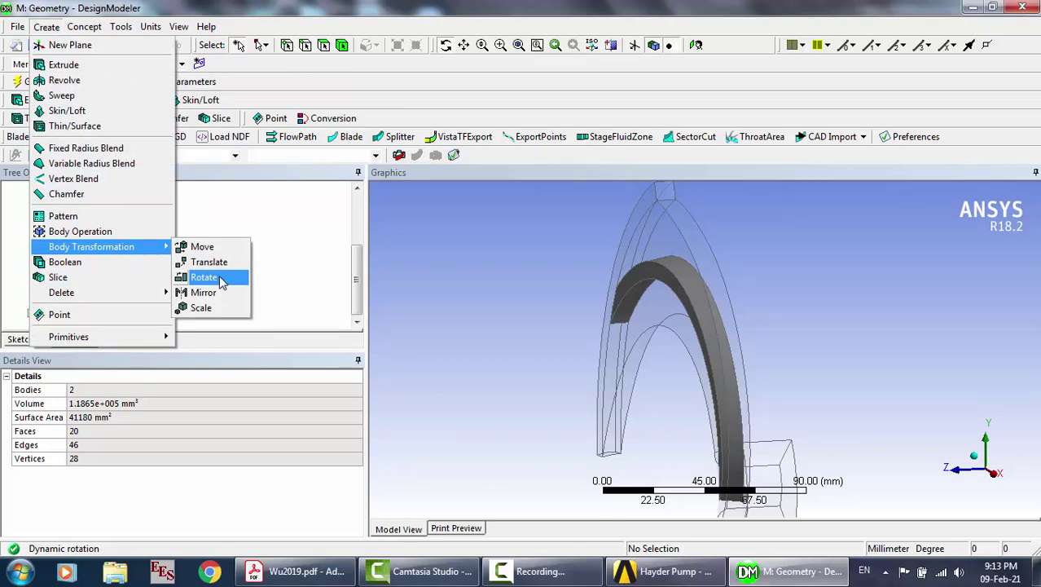
pyautogui.click(205, 277)
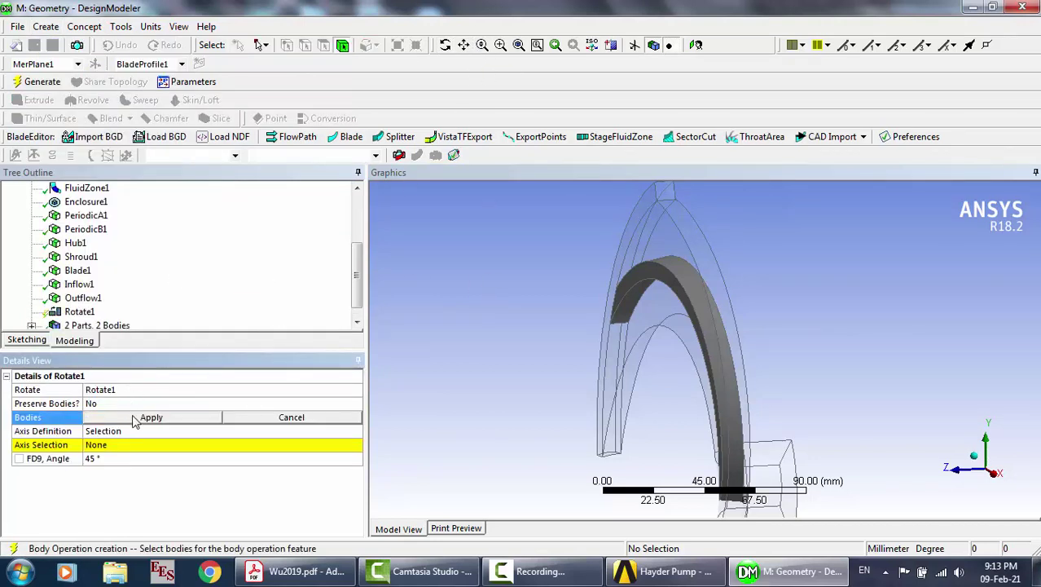
pyautogui.click(488, 371)
pyautogui.hotkey('ctrl', 'a')
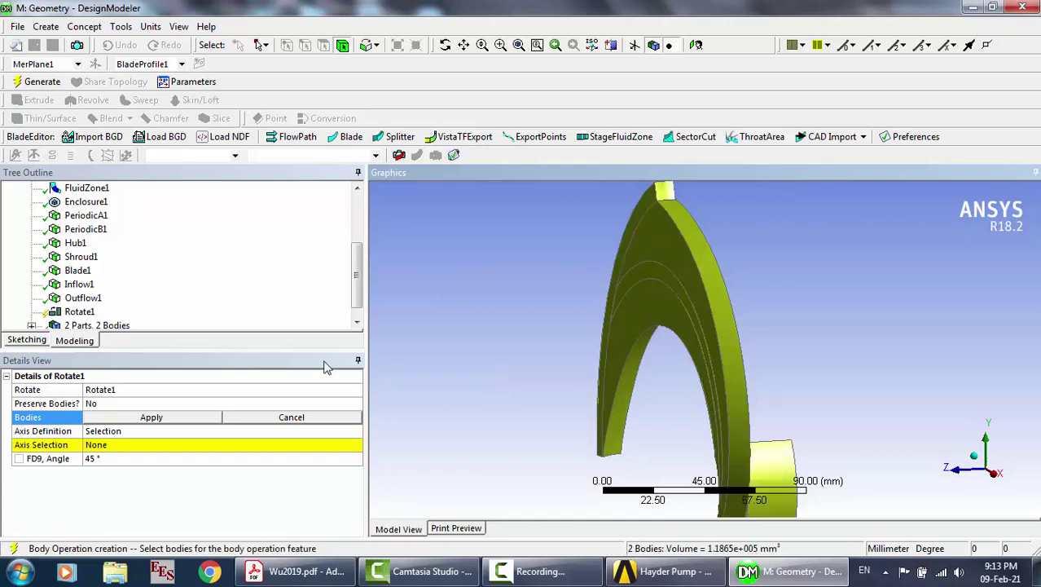
pyautogui.click(151, 417)
# Define the rotation axis by components, with the Z component set to 0 and the Y component set to 1
pyautogui.click(118, 431)
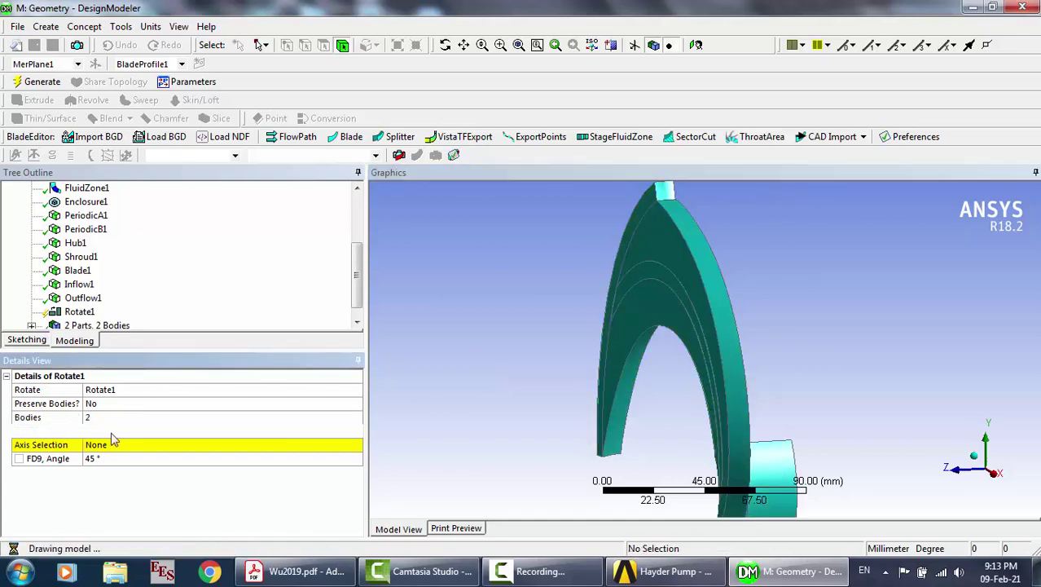
pyautogui.click(114, 440)
pyautogui.click(124, 444)
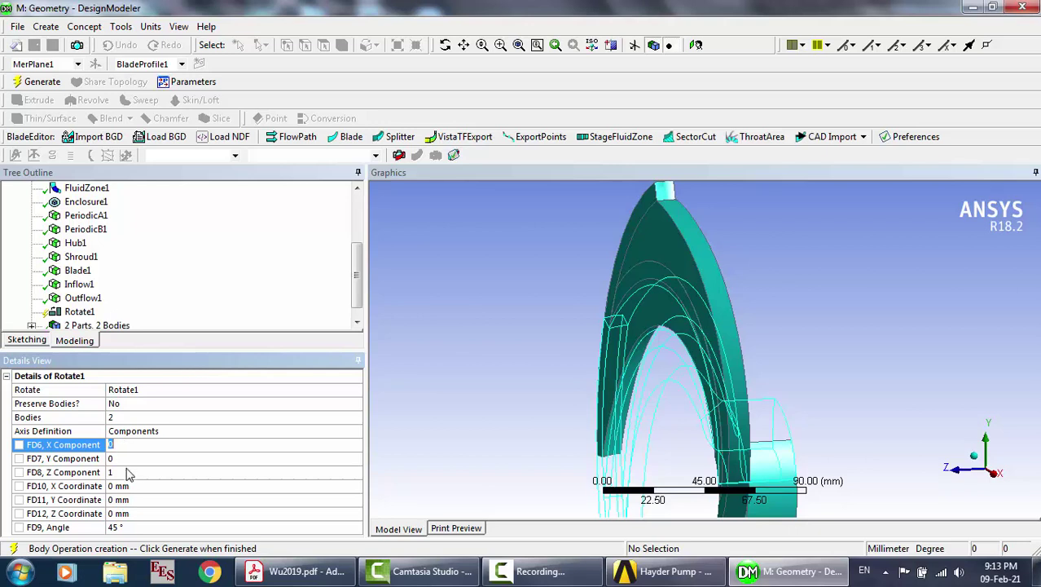
pyautogui.click(128, 473)
pyautogui.write('0')
pyautogui.press('Return')
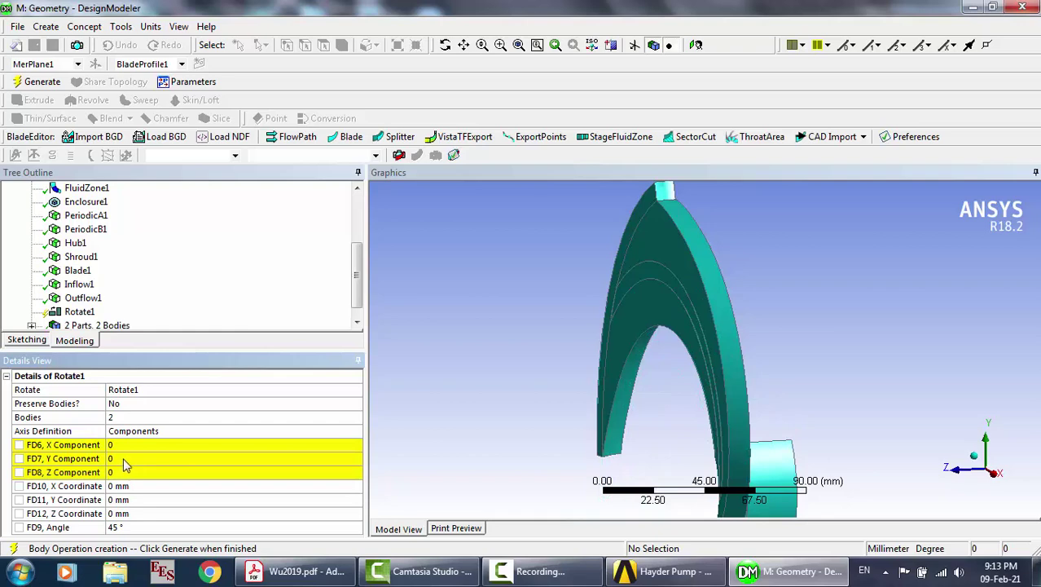
pyautogui.click(125, 457)
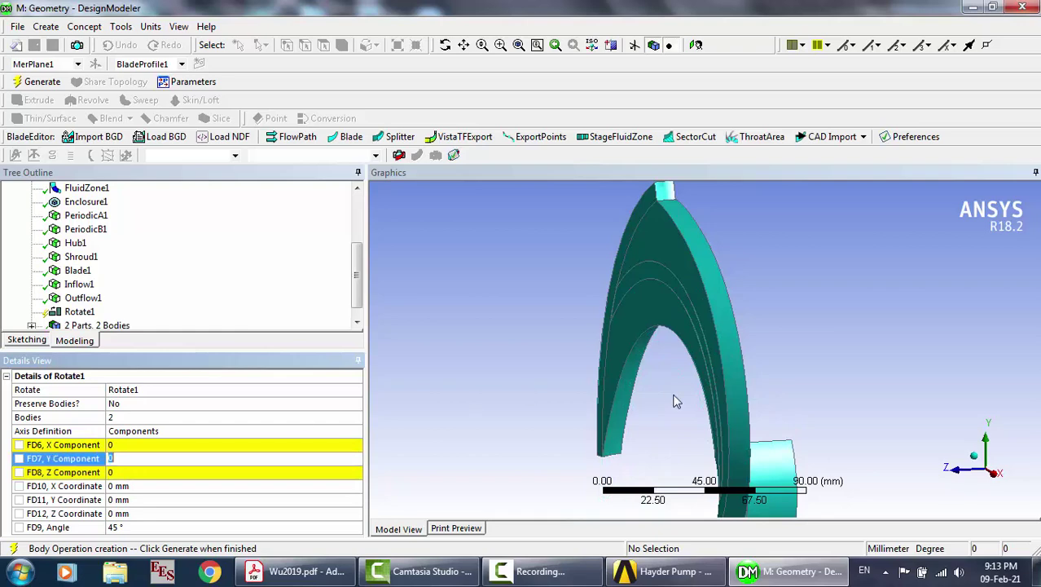
pyautogui.click(445, 45)
pyautogui.moveTo(692, 351); pyautogui.dragTo(402, 368)
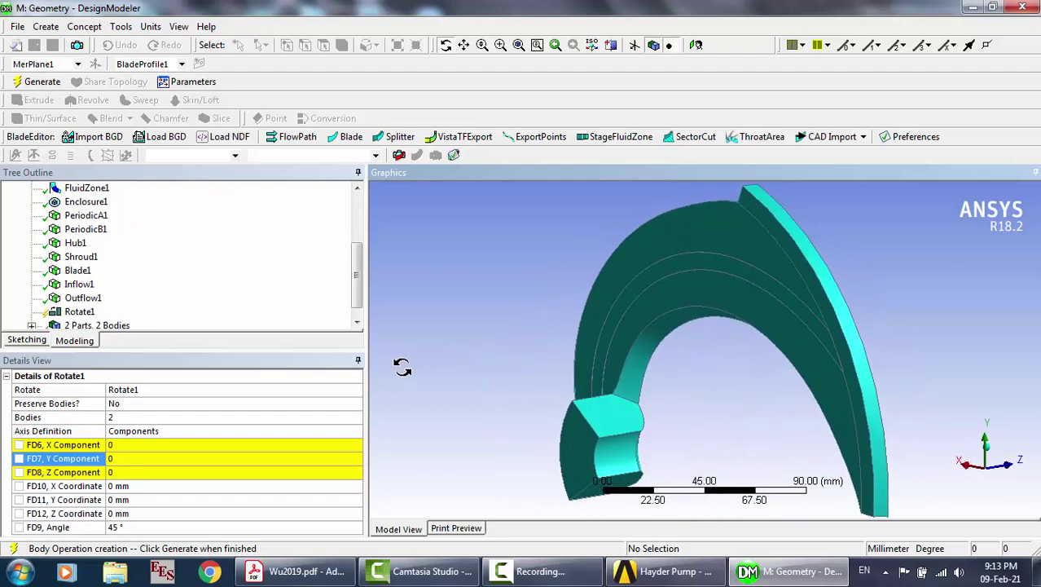
pyautogui.click(131, 458)
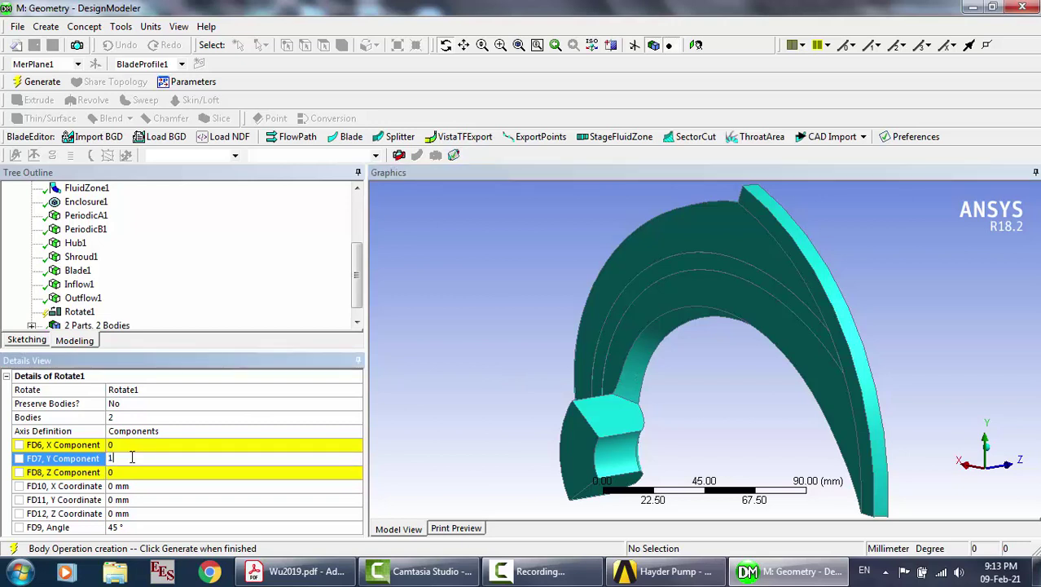
pyautogui.press('Return')
# Set the rotation angle to 180° and generate the Rotate feature
pyautogui.click(131, 528)
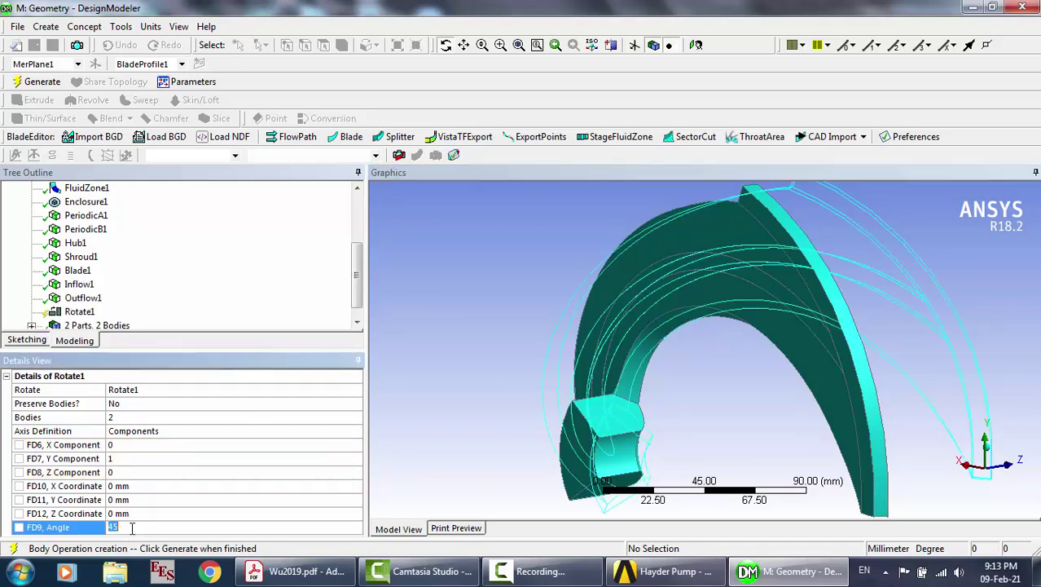
pyautogui.write('180')
pyautogui.press('Return')
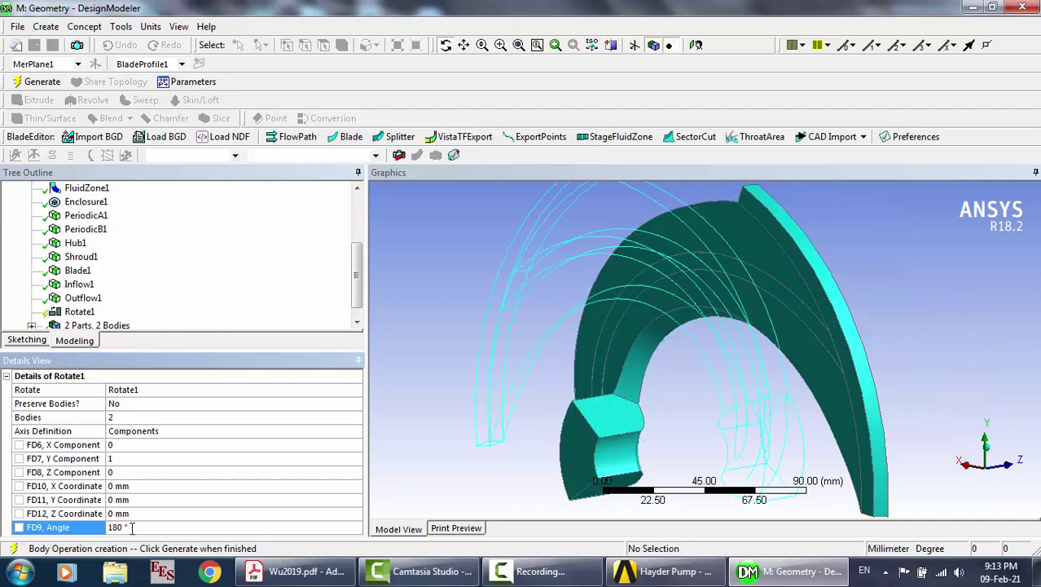
pyautogui.click(43, 81)
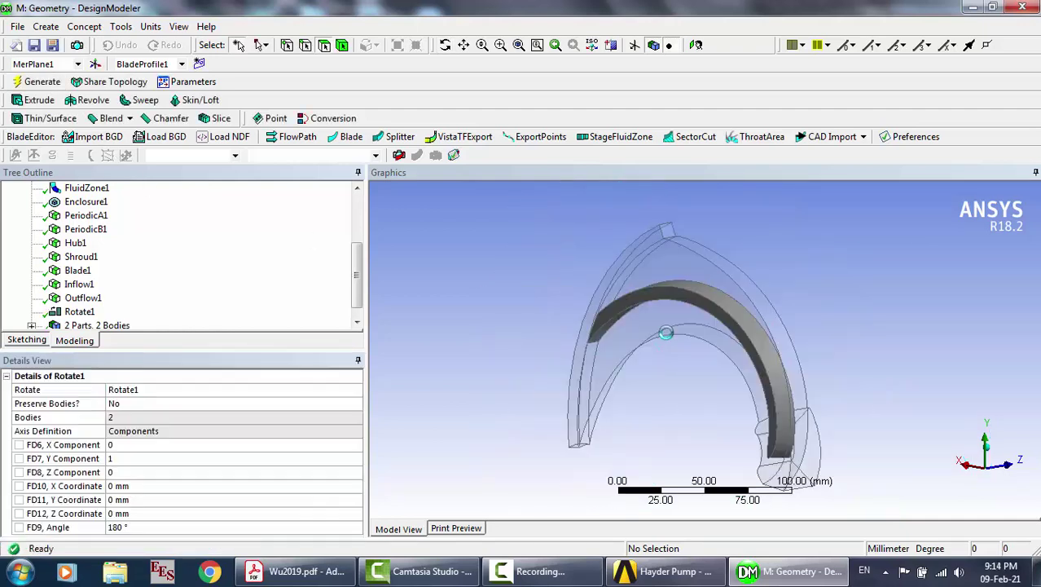
# Examine the rotated blade and its fluid passage from several directions and close up
pyautogui.click(448, 46)
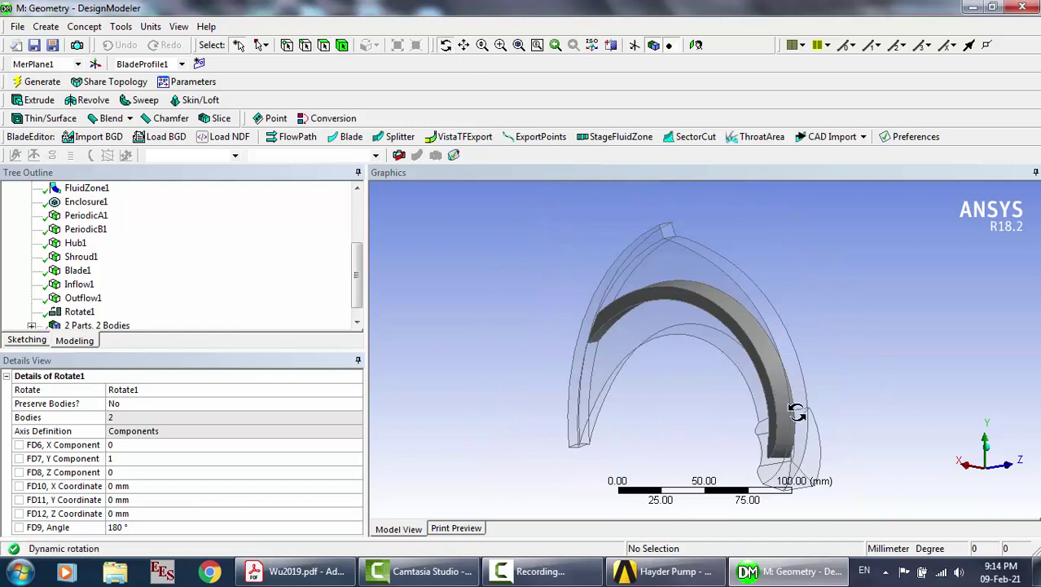
pyautogui.moveTo(798, 416); pyautogui.dragTo(443, 440)
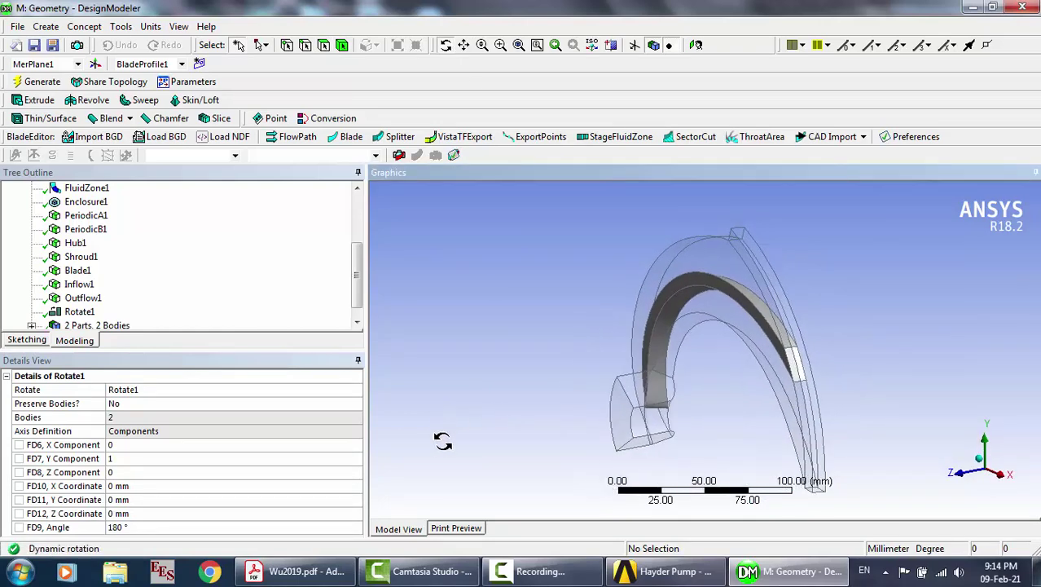
pyautogui.click(538, 571)
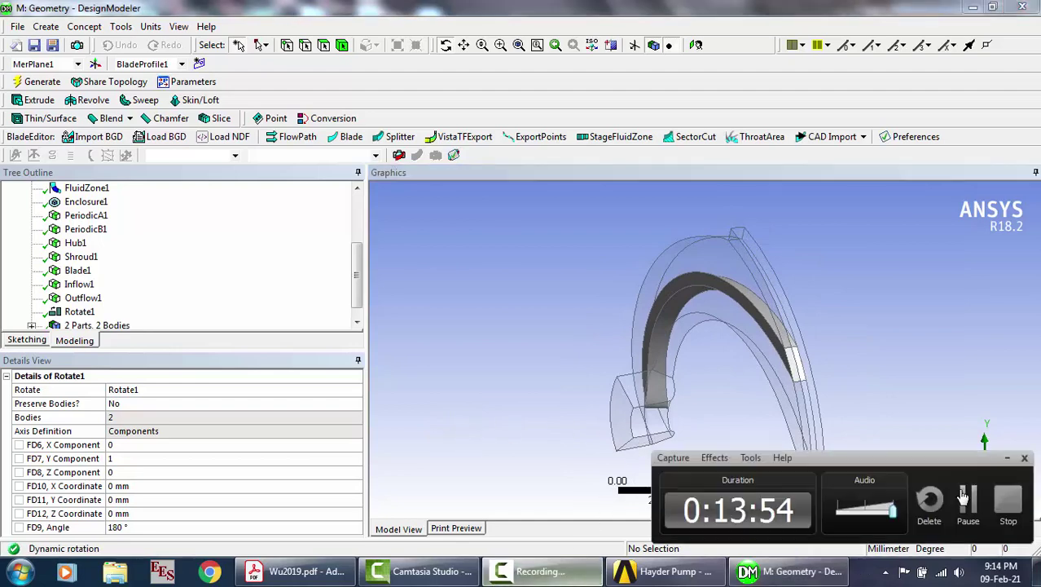
pyautogui.click(964, 497)
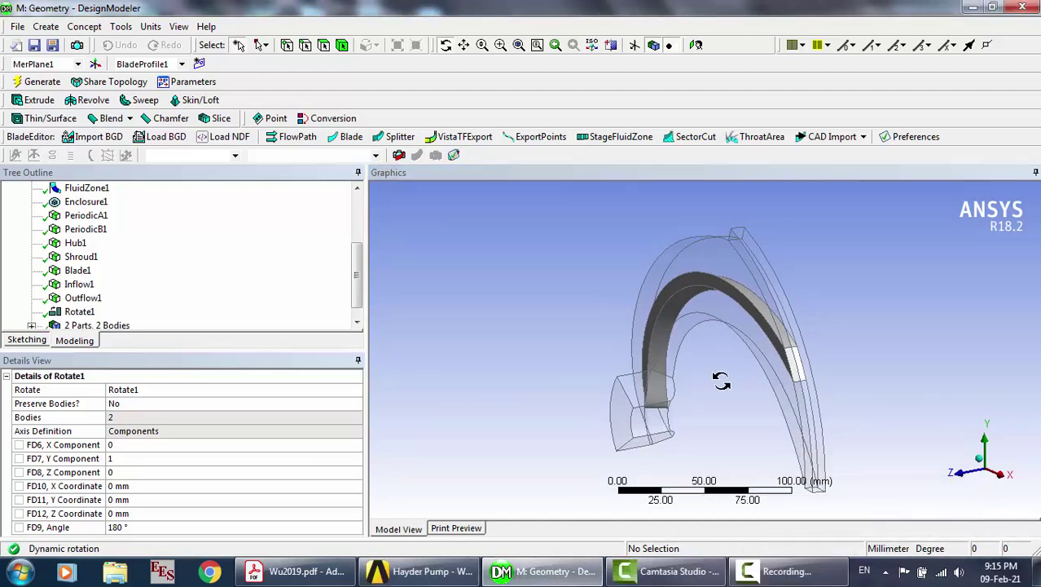
pyautogui.moveTo(720, 381); pyautogui.dragTo(727, 371)
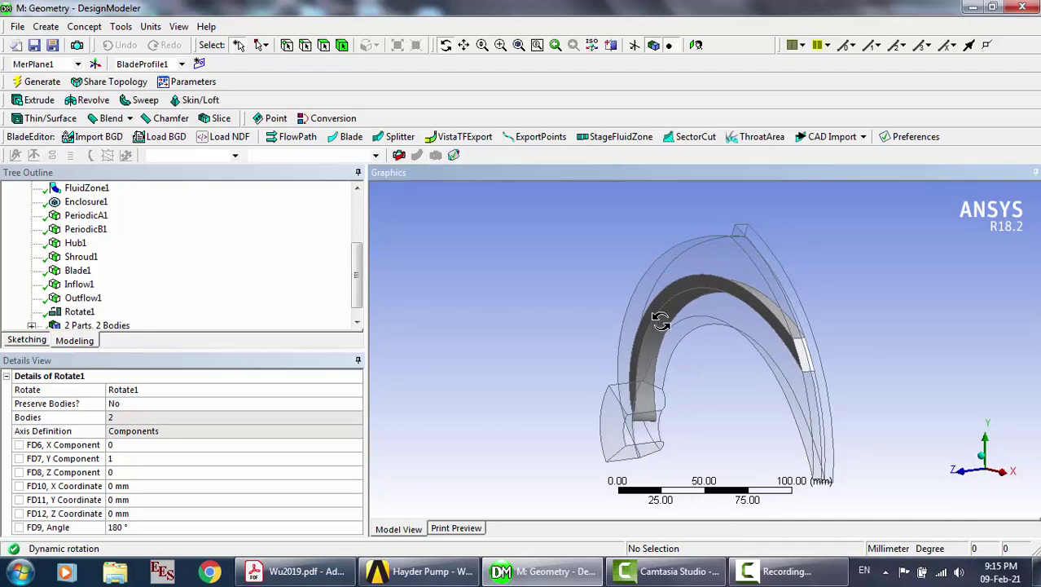
pyautogui.moveTo(660, 321); pyautogui.dragTo(690, 324)
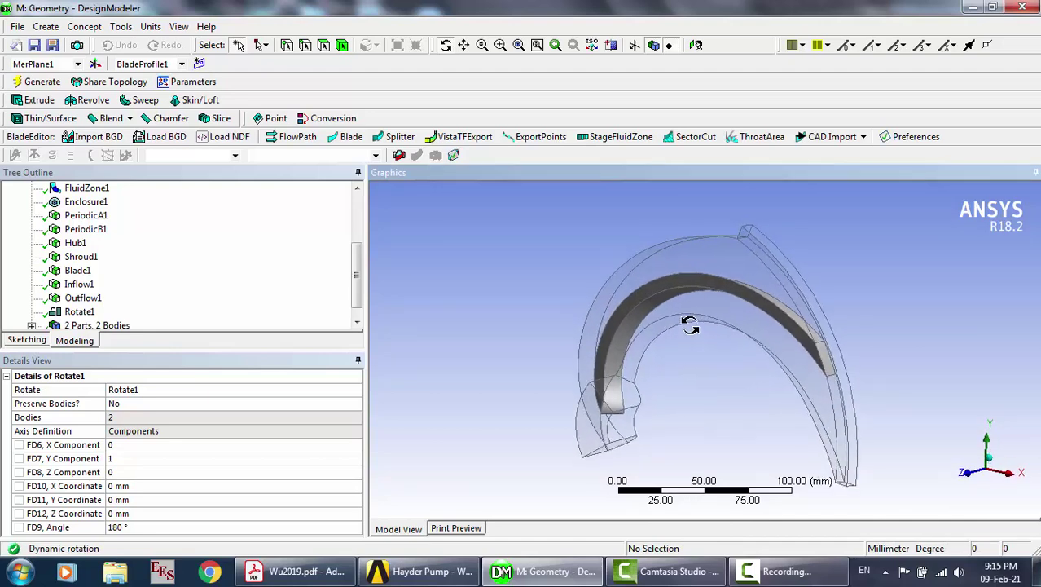
pyautogui.scroll(2, 690, 325)
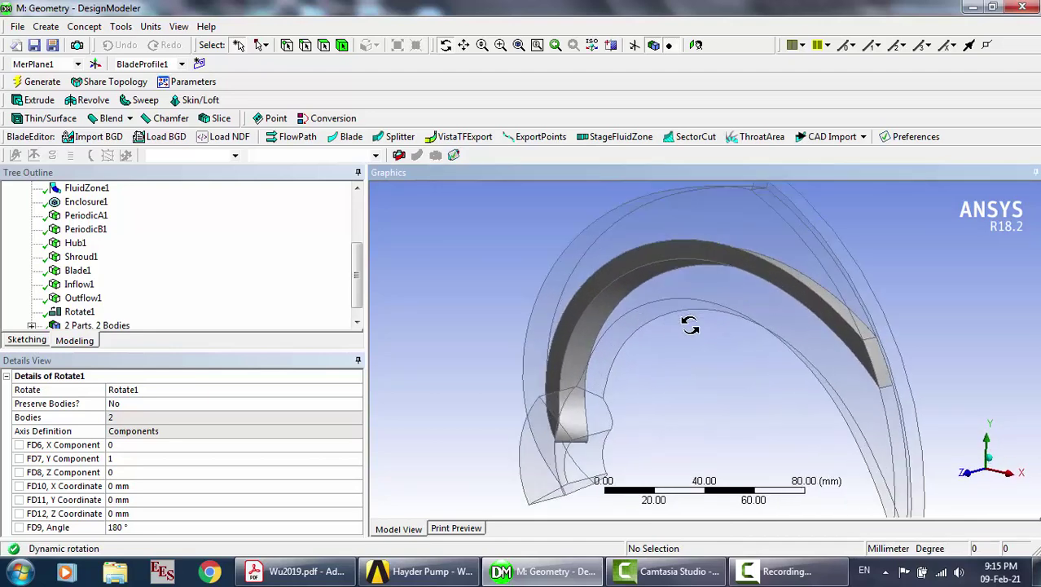
# Suppress the solid blade body in the model tree
pyautogui.click(216, 229)
pyautogui.scroll(-1, 195, 260)
pyautogui.click(30, 313)
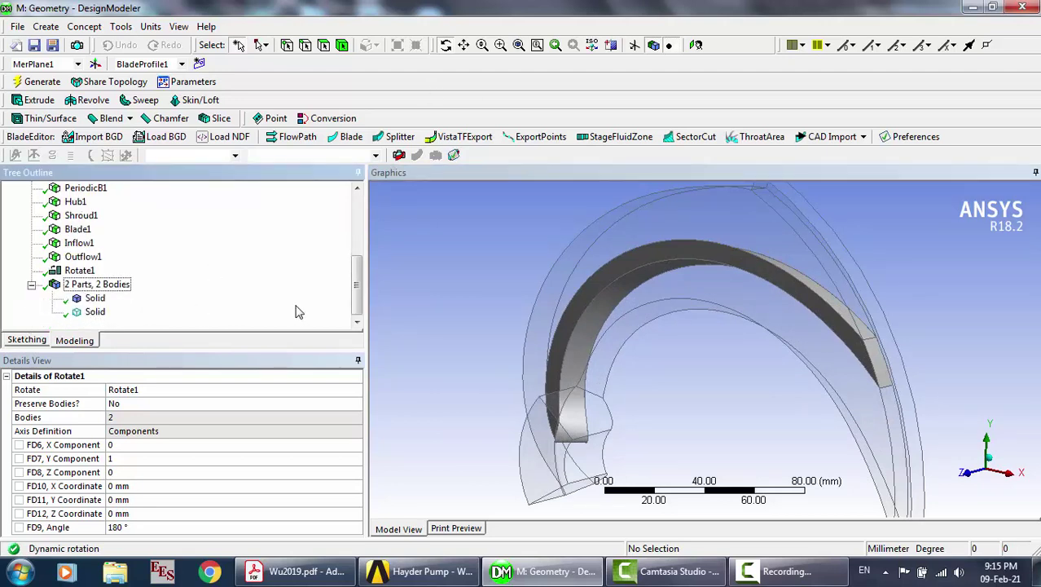
pyautogui.click(95, 298)
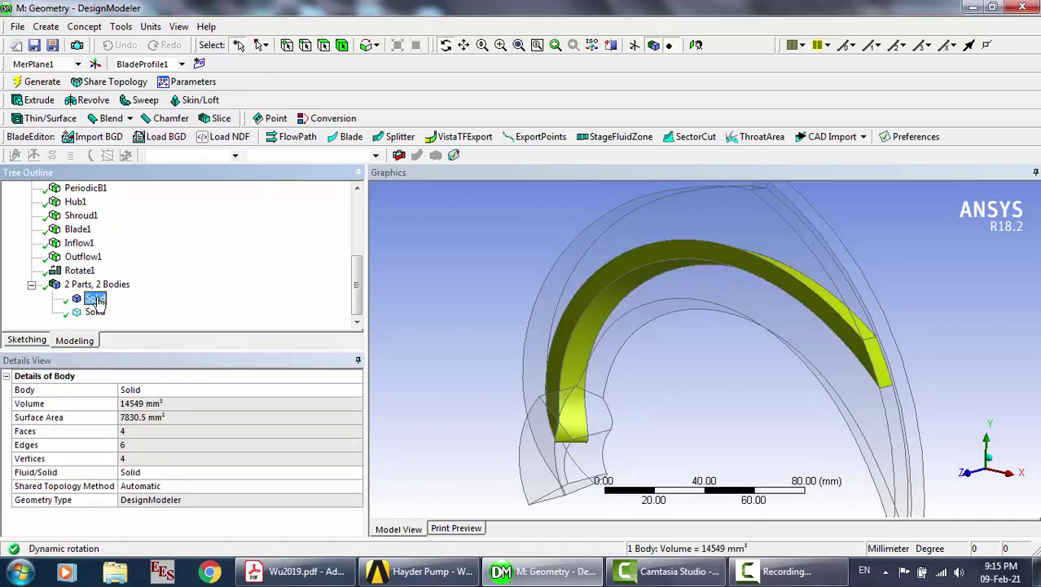
pyautogui.rightClick(96, 300)
pyautogui.click(130, 337)
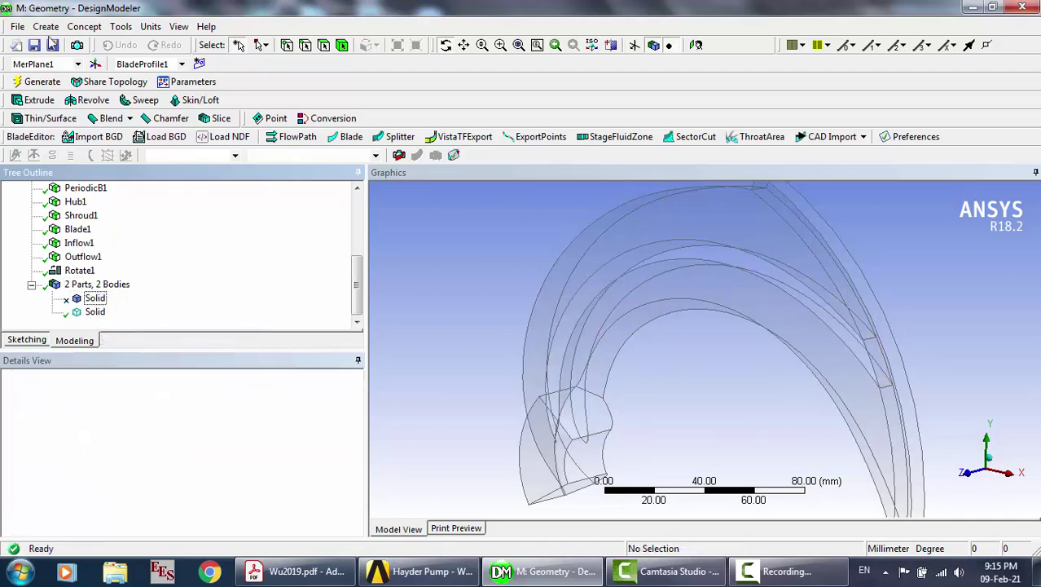
# Export the geometry to the Desktop as a STEP file named Rotating domain
pyautogui.click(17, 27)
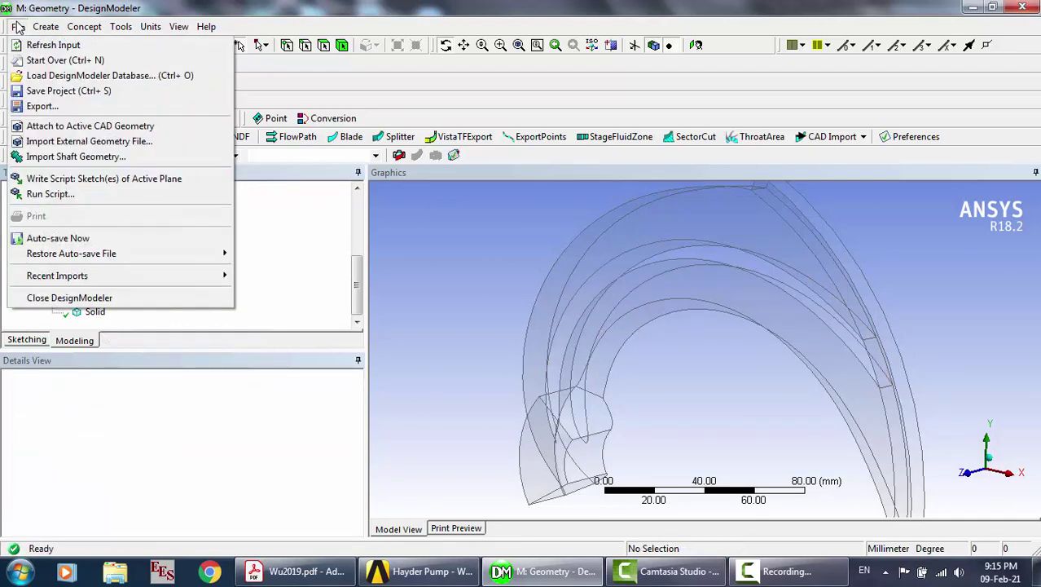
pyautogui.click(40, 107)
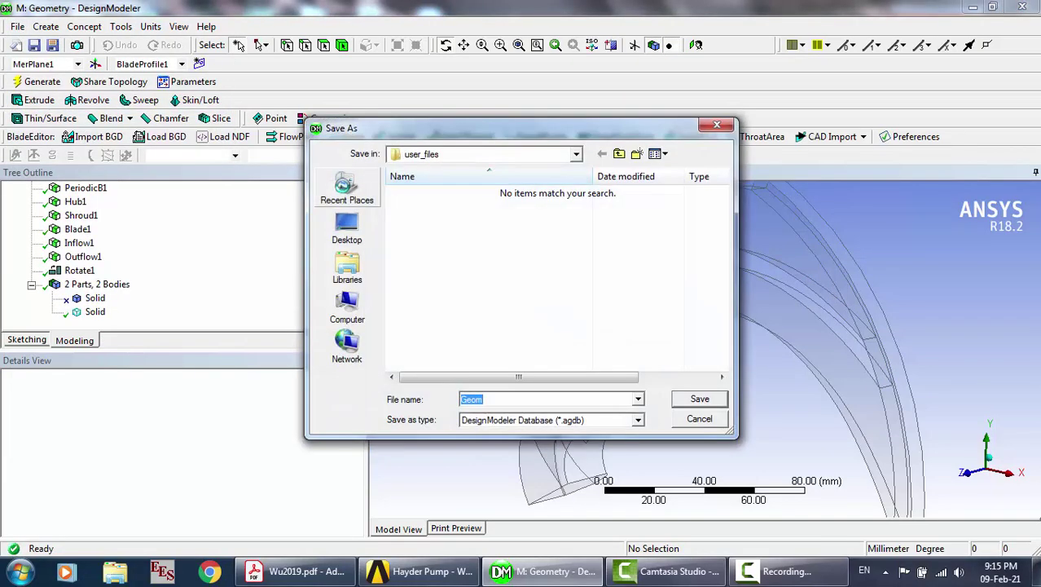
pyautogui.click(348, 228)
pyautogui.click(517, 399)
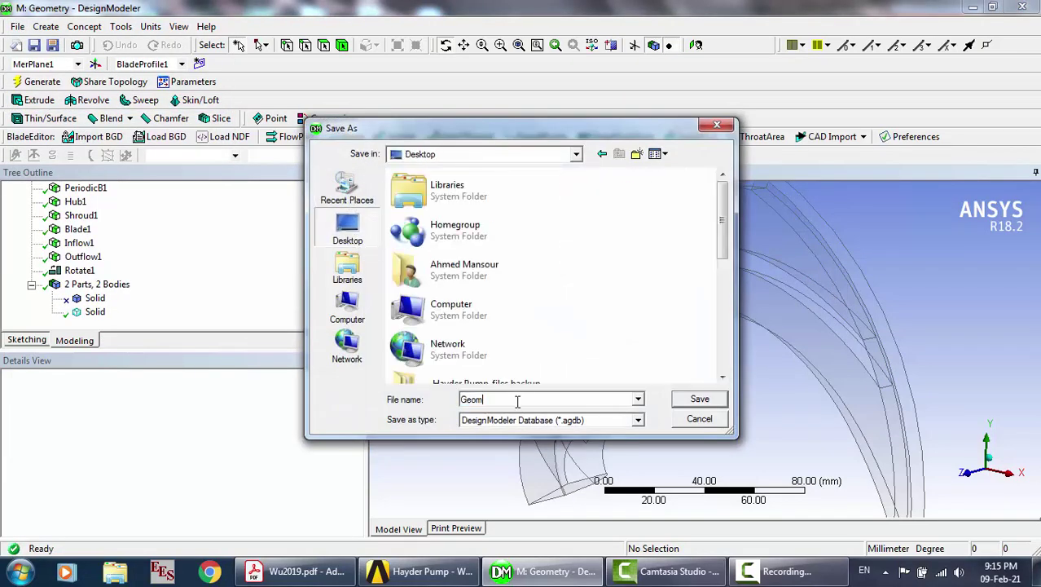
pyautogui.moveTo(517, 400); pyautogui.dragTo(425, 399)
pyautogui.write('Rotating domain')
pyautogui.click(605, 421)
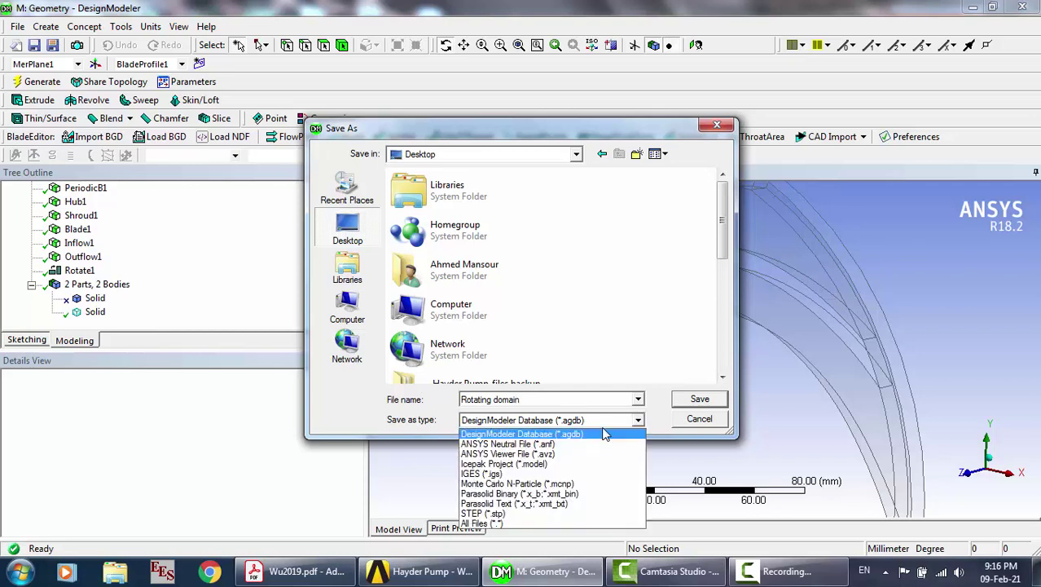
pyautogui.click(487, 515)
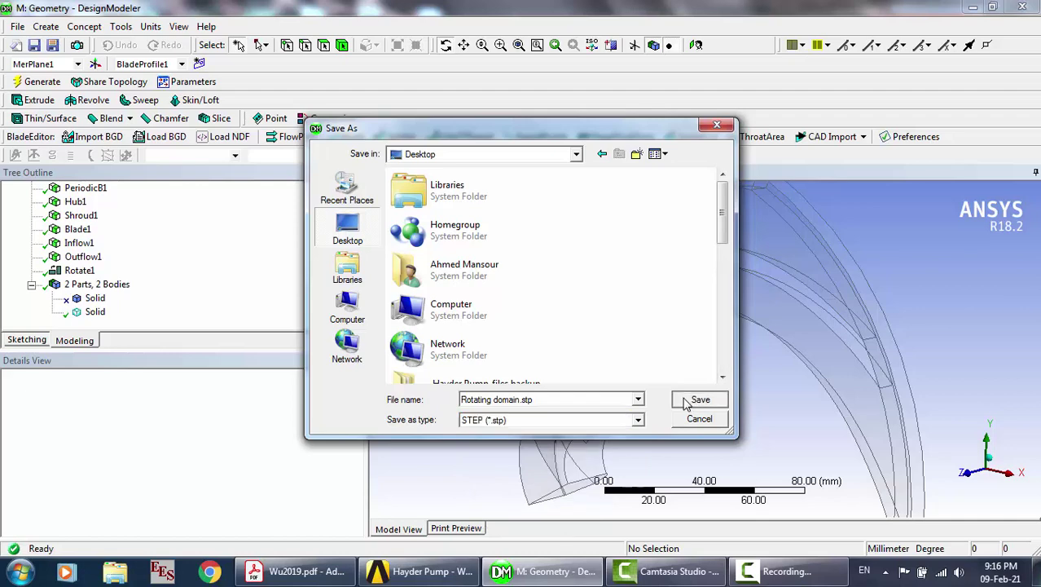
pyautogui.click(687, 401)
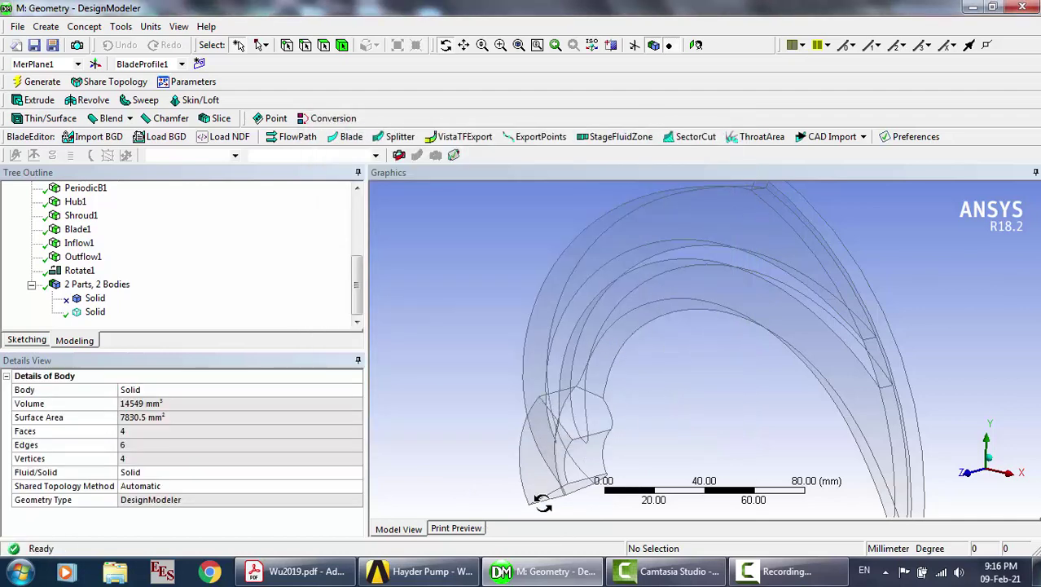
# Switch to Workbench, create a new Geometry system from the Vista CPD blade design, and open its geometry in DesignModeler
pyautogui.click(424, 570)
pyautogui.click(310, 321)
pyautogui.rightClick(310, 321)
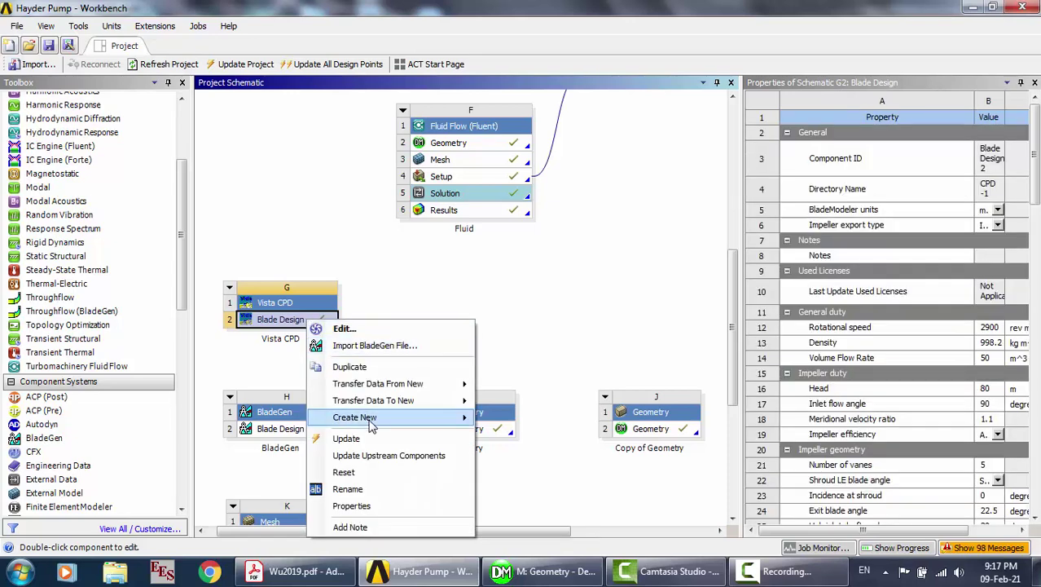
pyautogui.moveTo(371, 419)
pyautogui.click(523, 453)
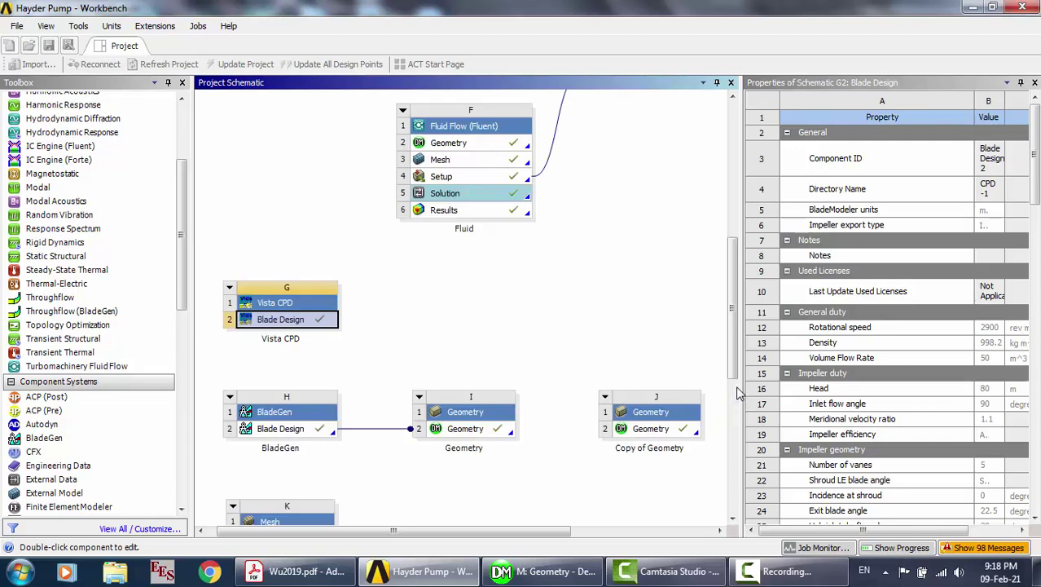
pyautogui.moveTo(732, 349); pyautogui.dragTo(732, 475)
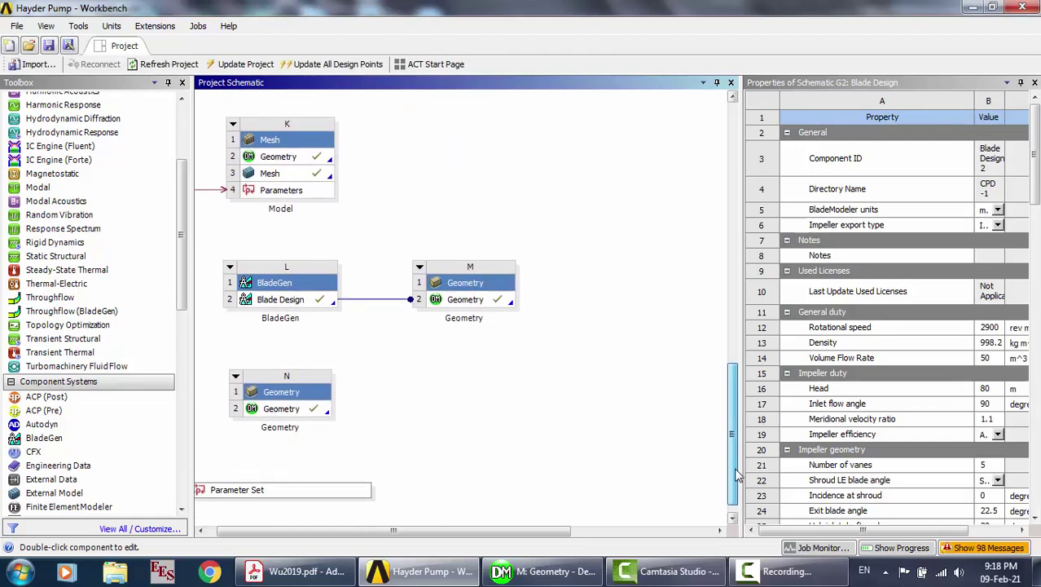
pyautogui.doubleClick(295, 408)
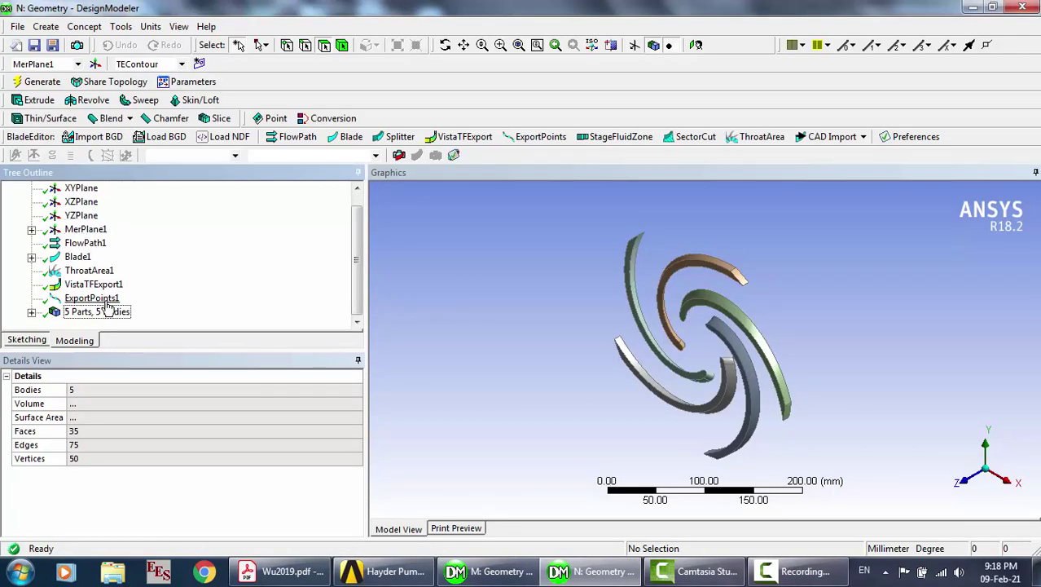
# Delete all blade features from MerPlane1 through ExportPoints1, keeping only the three default planes
pyautogui.click(103, 302)
pyautogui.keyDown('shift'); pyautogui.click(92, 231); pyautogui.keyUp('shift')
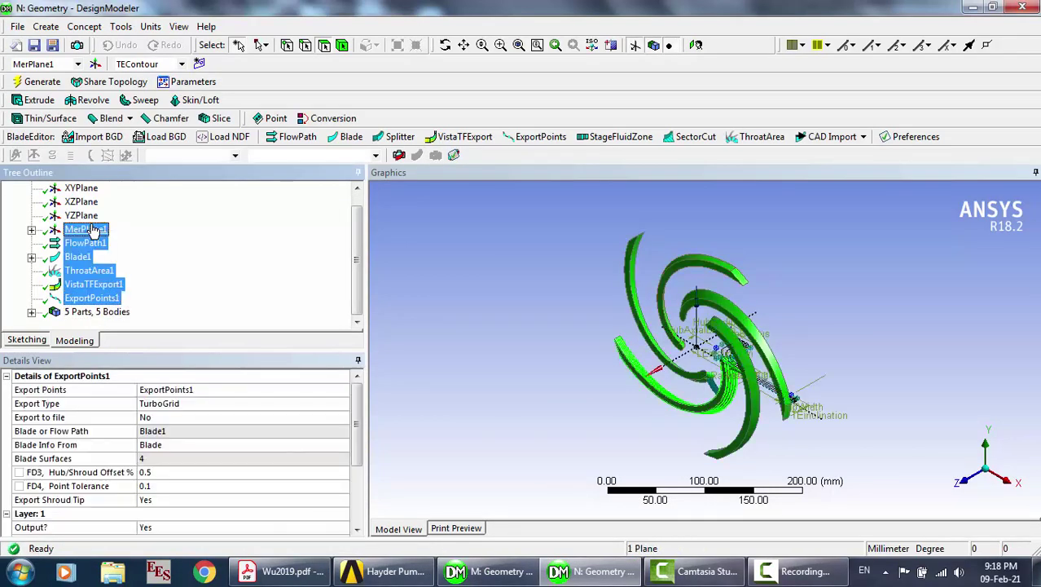
pyautogui.press('Delete')
pyautogui.press('Return')
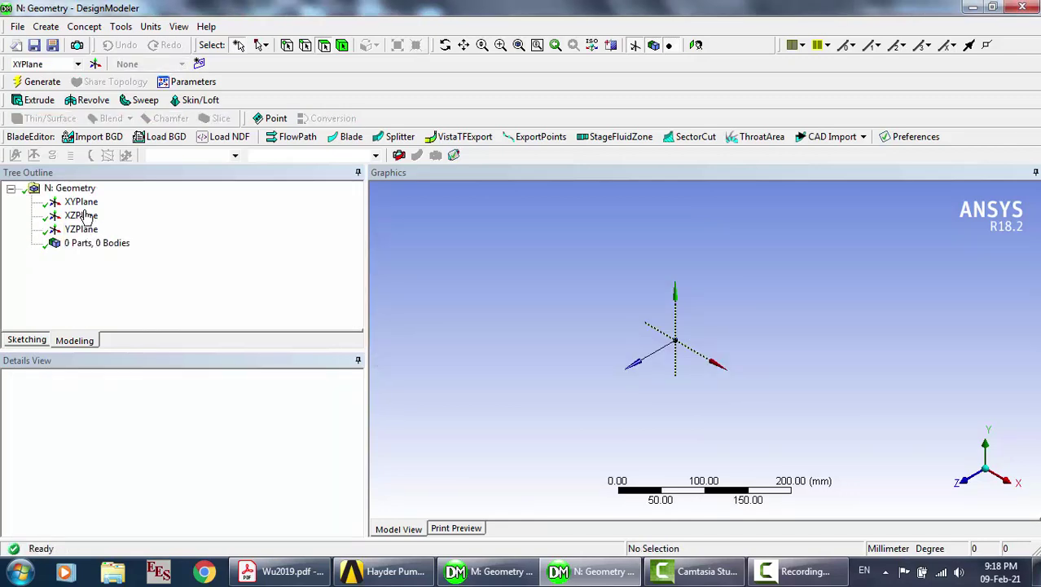
# Import the external geometry file Rotating domain.stp from the Desktop on the XYPlane
pyautogui.click(83, 203)
pyautogui.click(17, 26)
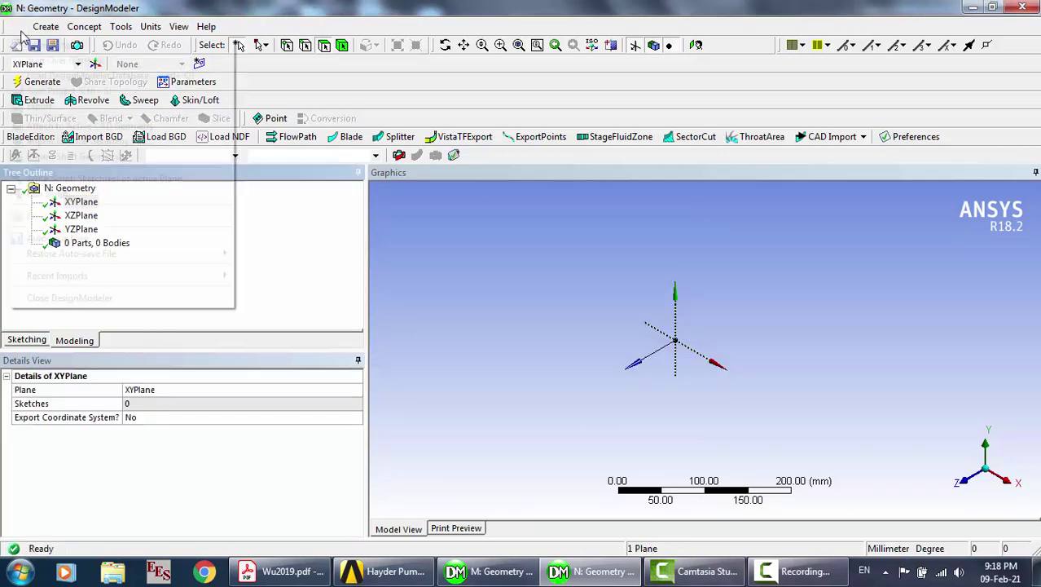
pyautogui.click(62, 140)
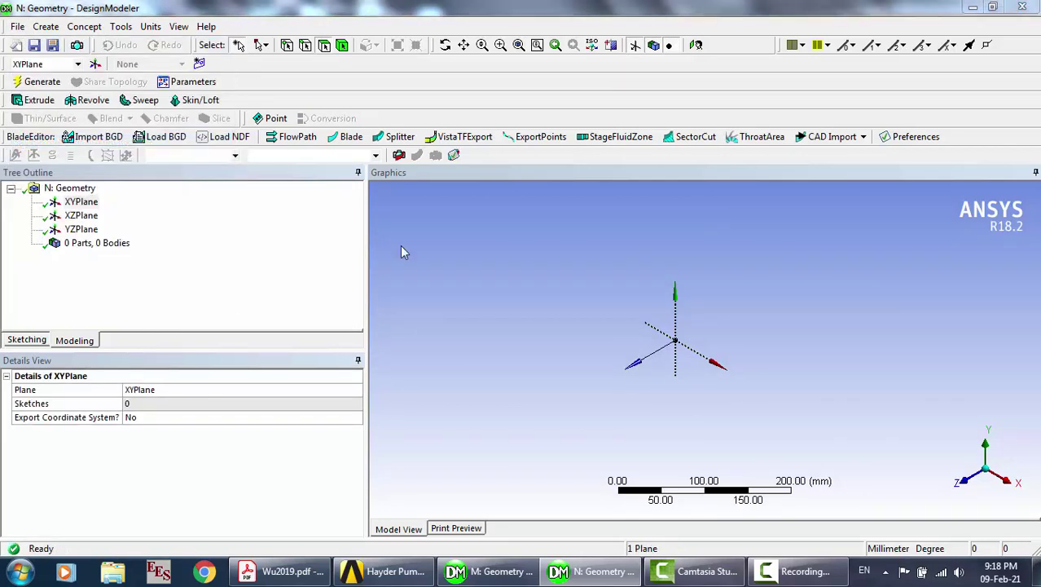
pyautogui.click(347, 234)
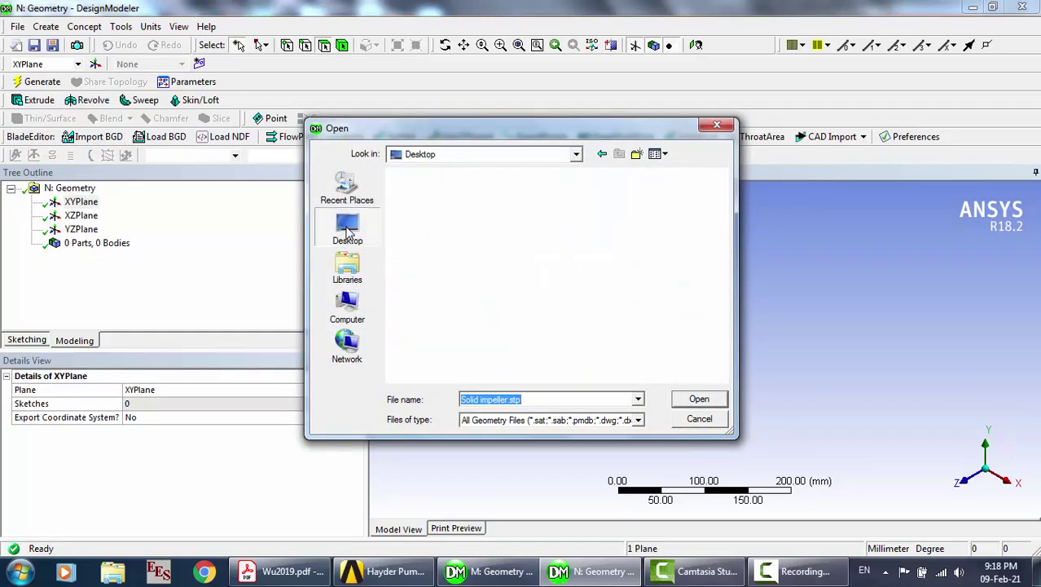
pyautogui.scroll(-10, 570, 297)
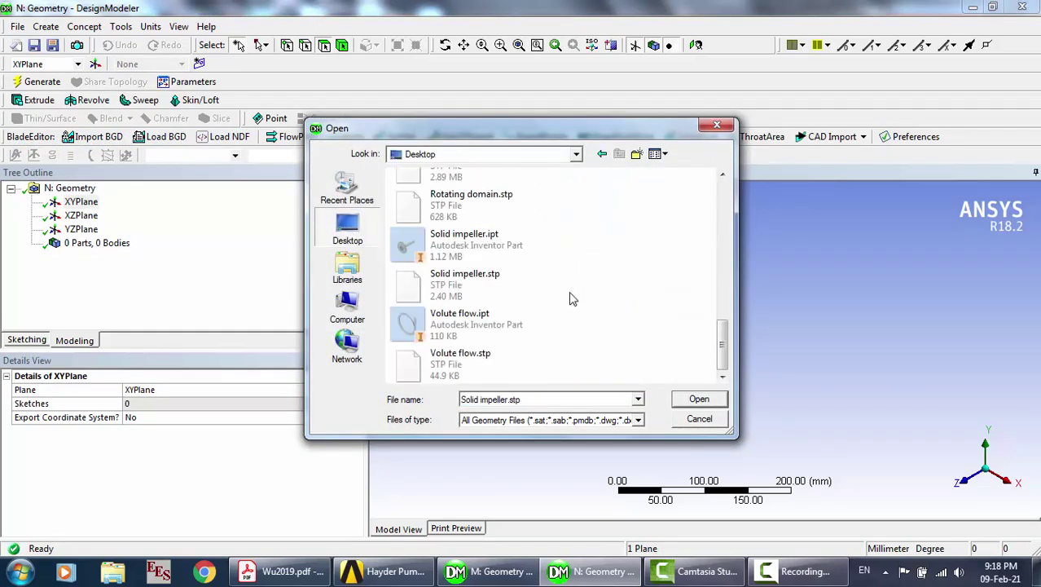
pyautogui.click(460, 212)
pyautogui.click(699, 399)
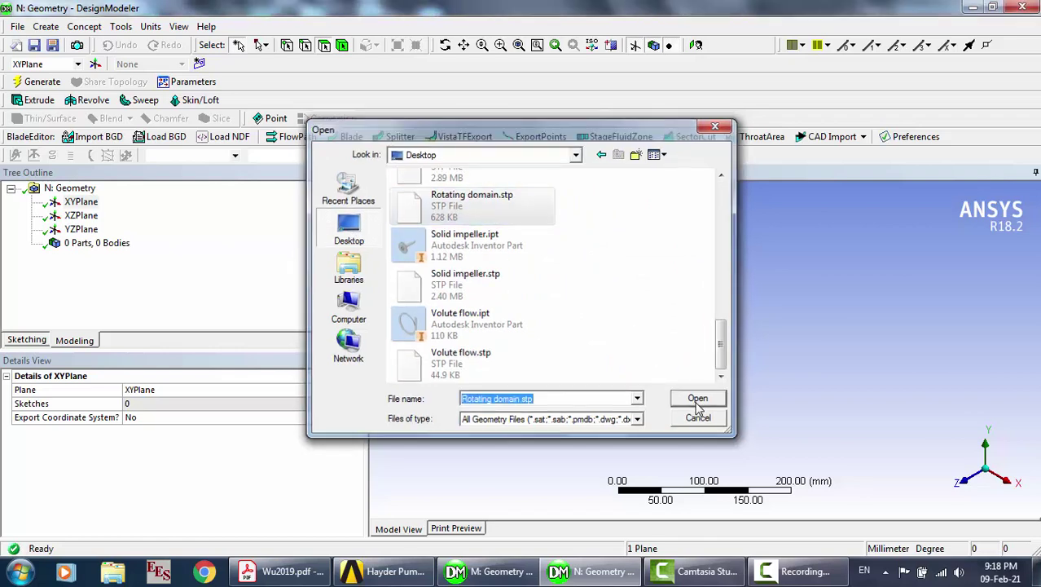
# Set Line Bodies to Yes for the import and generate the rotating domain
pyautogui.doubleClick(184, 436)
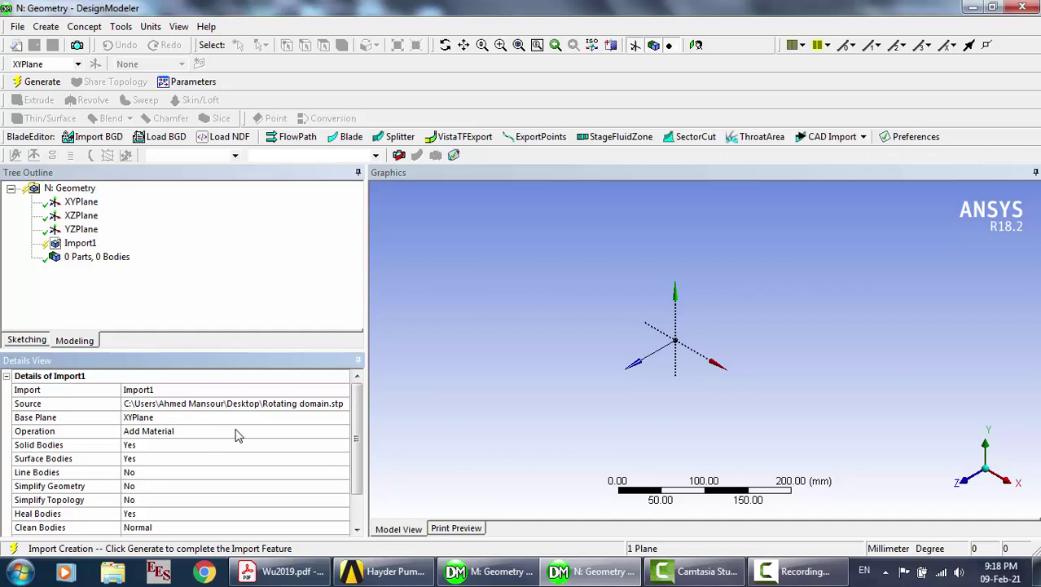
pyautogui.click(132, 475)
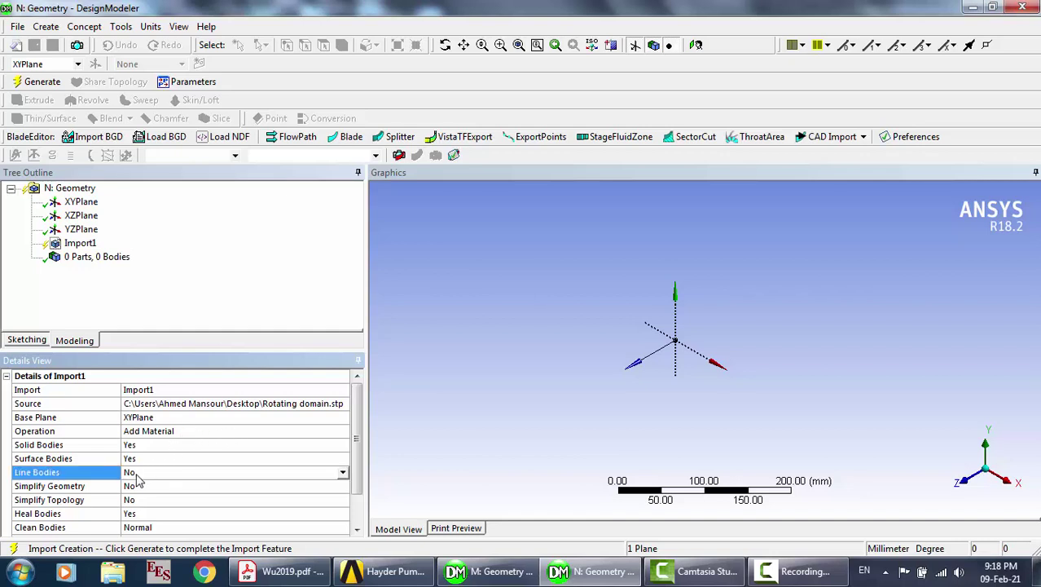
pyautogui.click(130, 487)
pyautogui.click(43, 83)
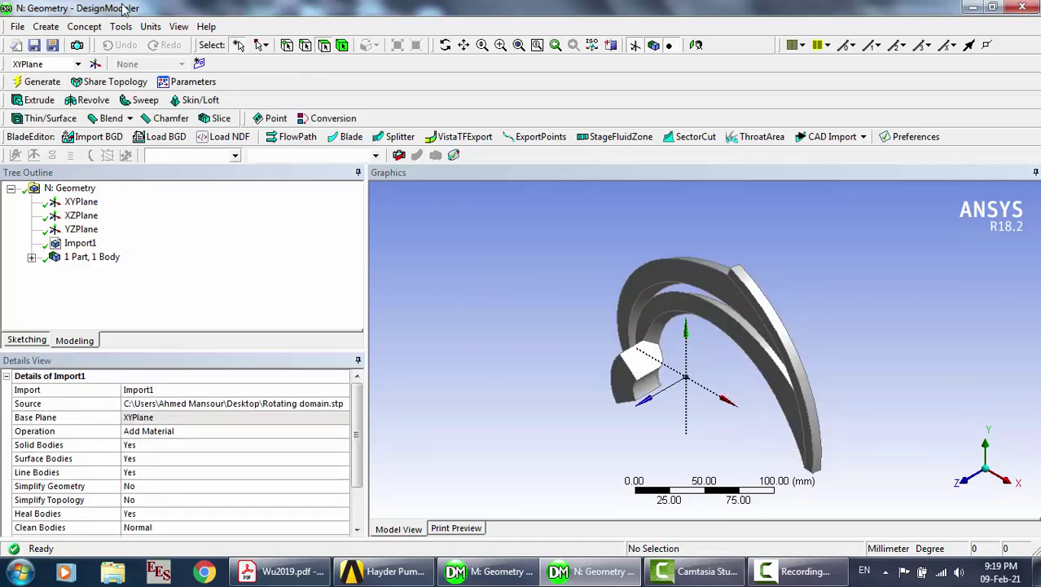
# Create a circular pattern feature with the imported rotating domain body as its geometry
pyautogui.click(45, 27)
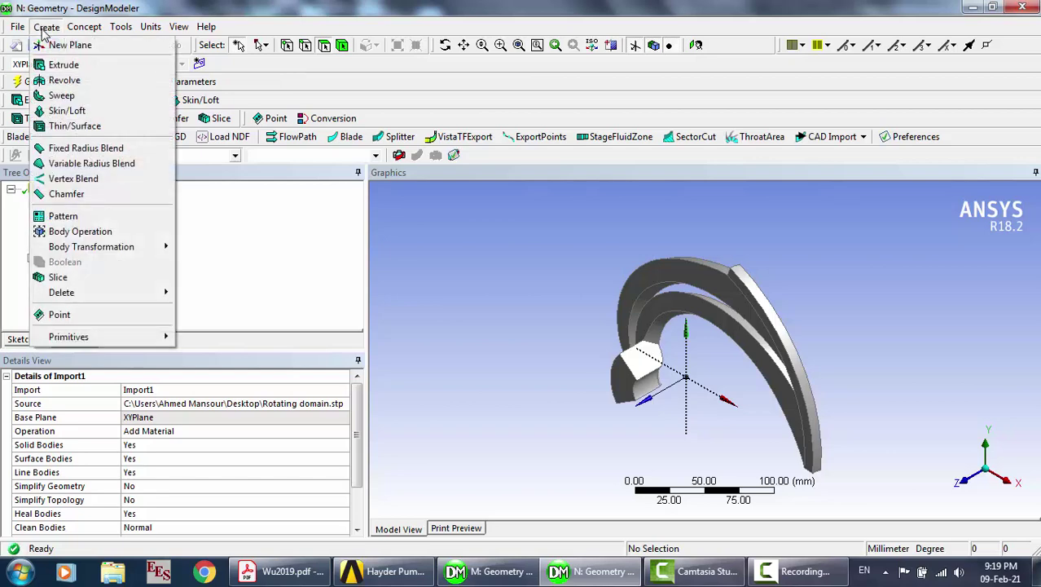
pyautogui.click(77, 217)
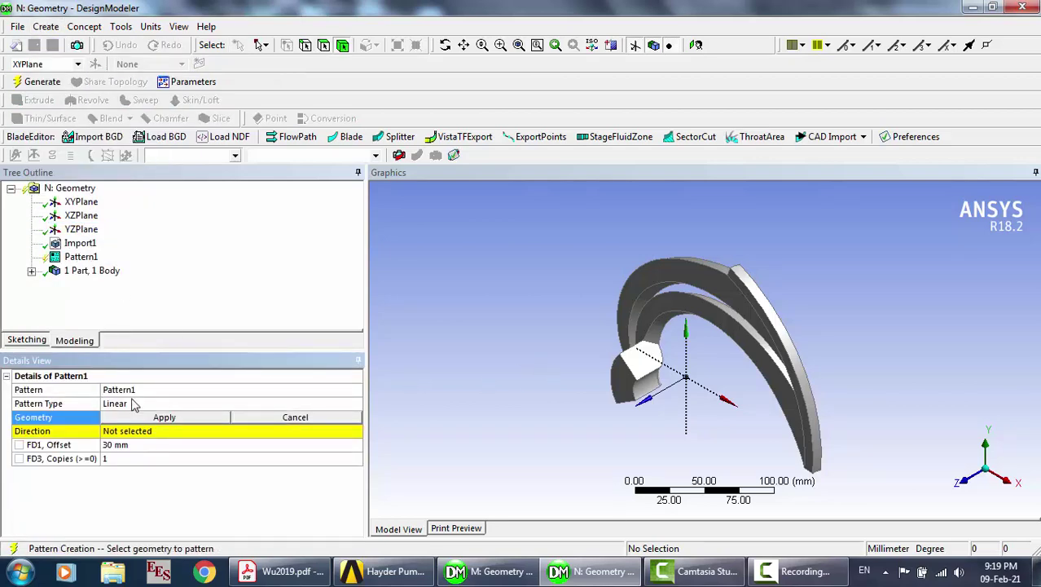
pyautogui.click(137, 405)
pyautogui.click(136, 418)
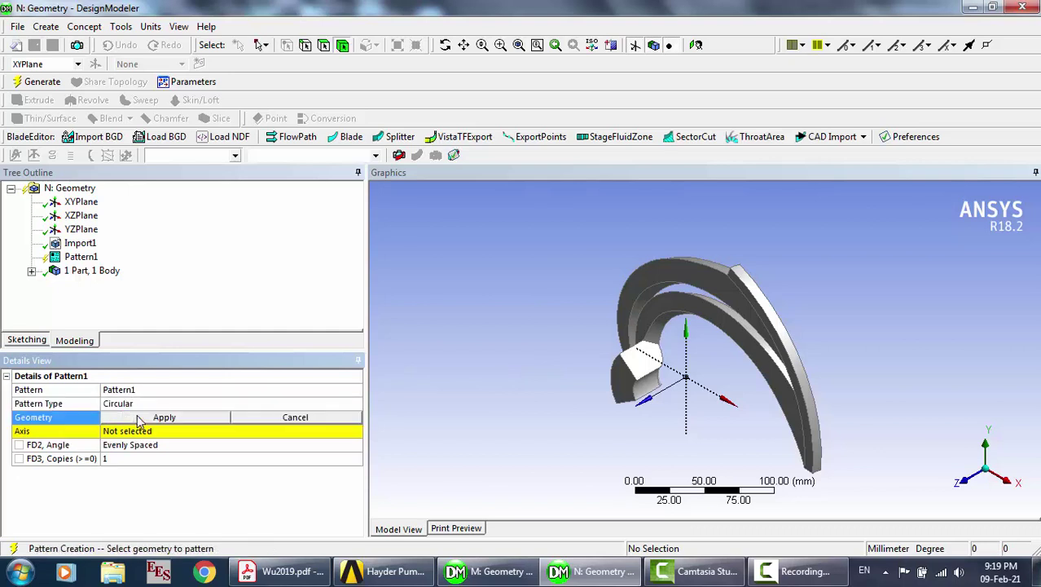
pyautogui.click(665, 343)
pyautogui.click(165, 418)
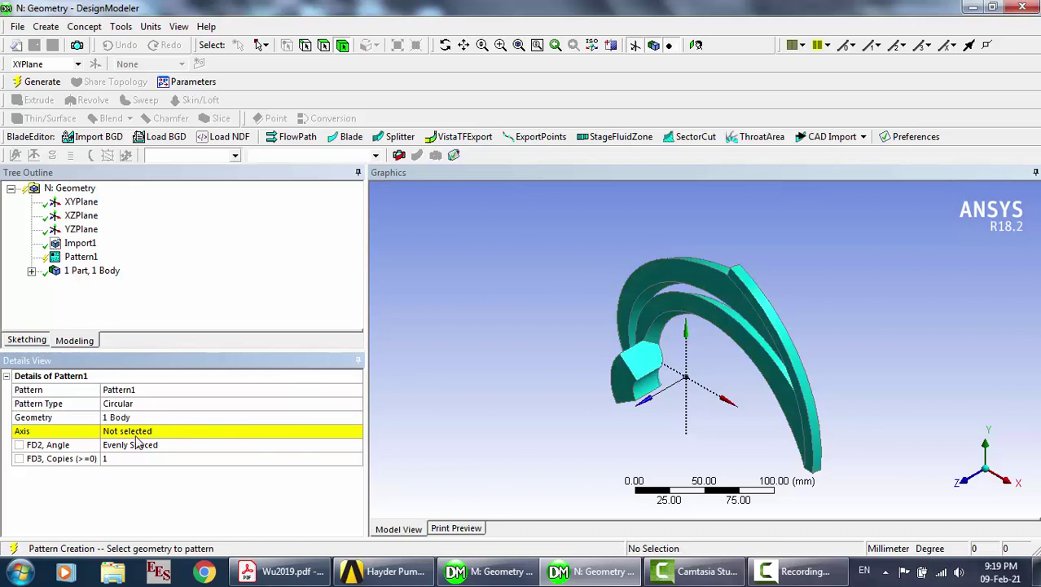
# Set the pattern axis to the XYPlane normal with 4 copies, and generate the full impeller
pyautogui.click(139, 433)
pyautogui.click(84, 204)
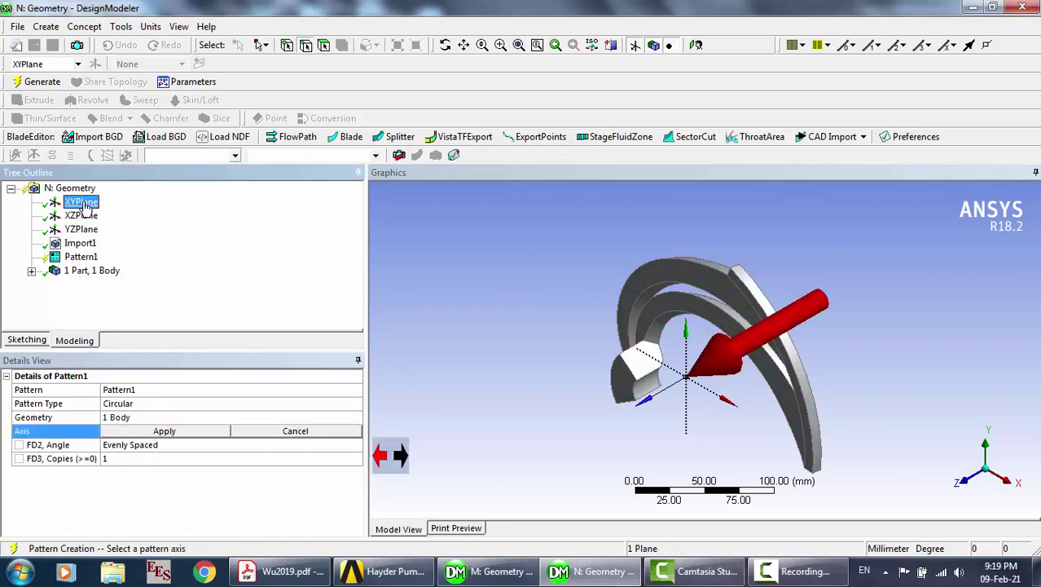
pyautogui.click(140, 431)
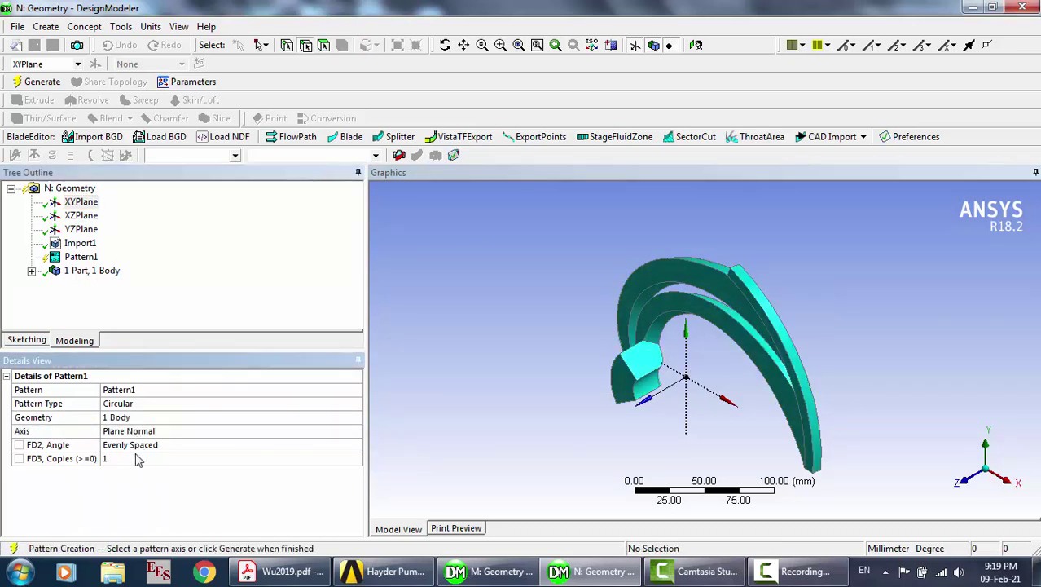
pyautogui.click(141, 459)
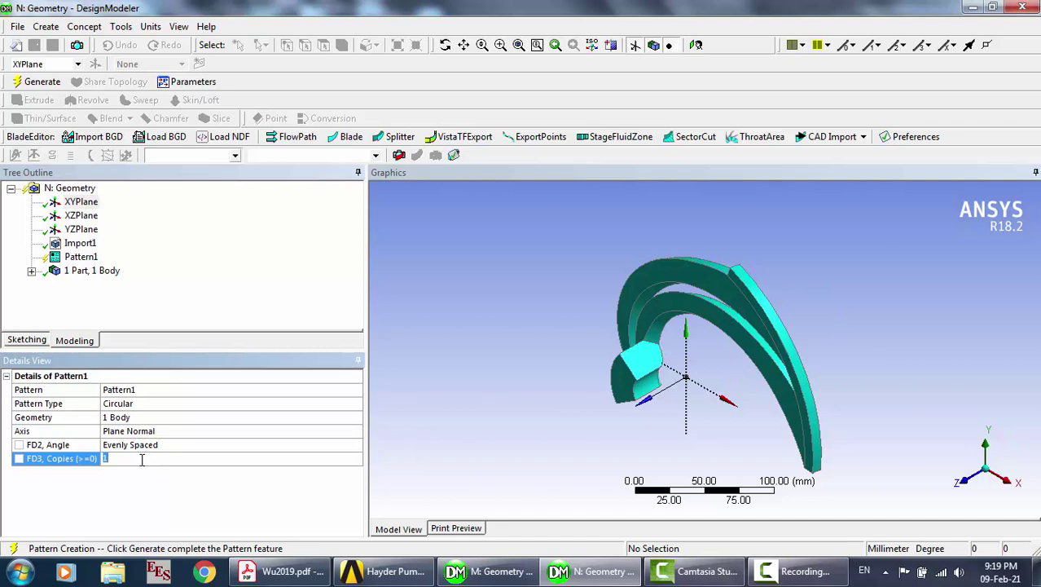
pyautogui.press('BackSpace')
pyautogui.click(287, 571)
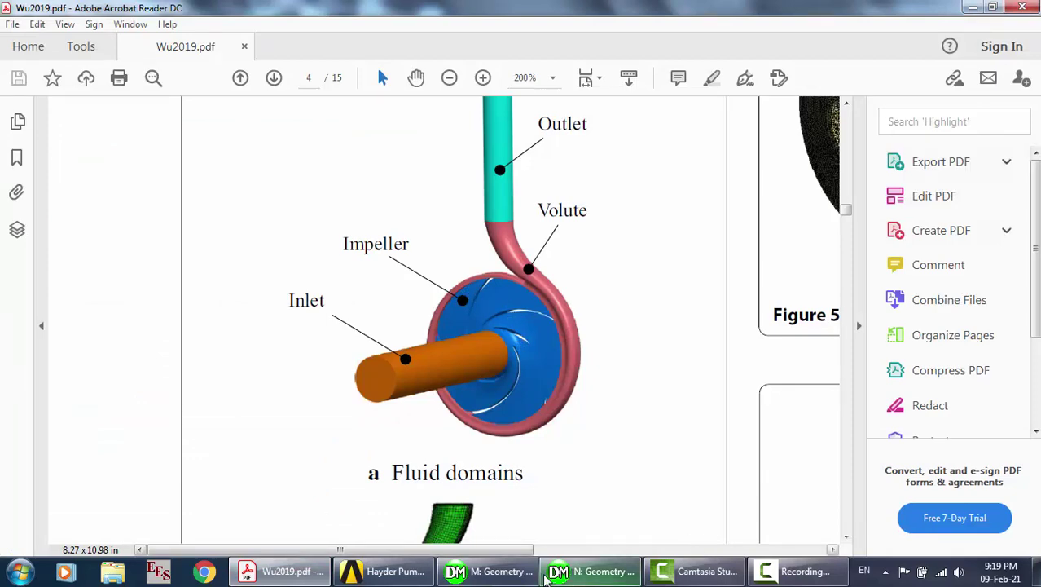
pyautogui.click(593, 571)
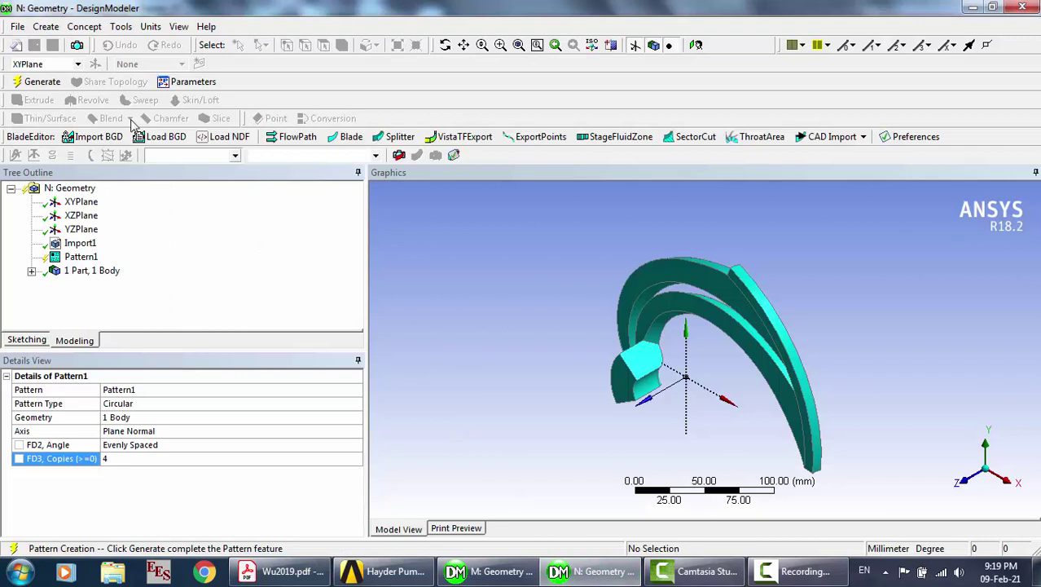
pyautogui.click(65, 84)
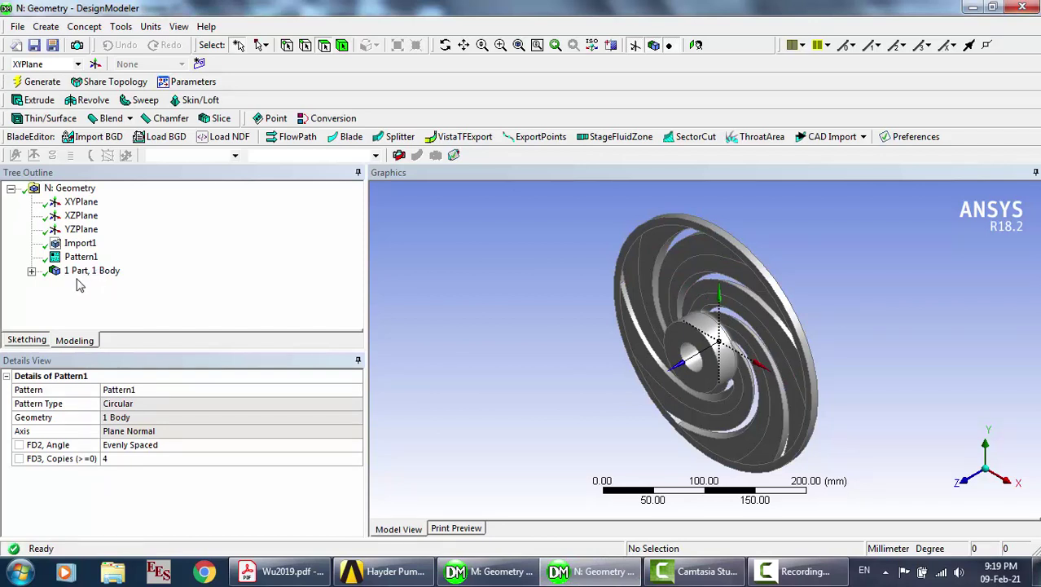
# Examine the body list, the Import1 feature and the patterned impeller's blade passages and hub
pyautogui.click(32, 271)
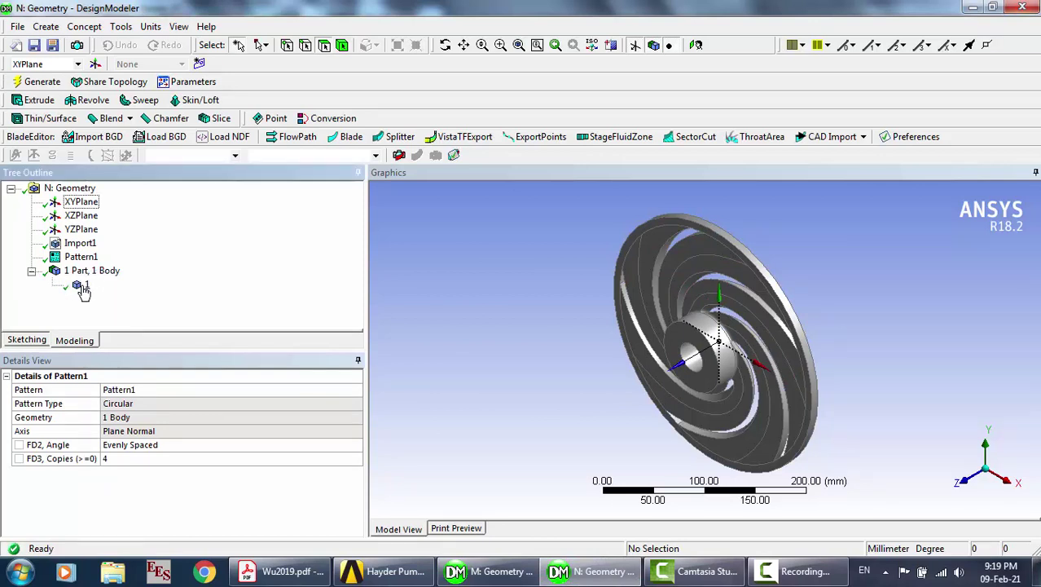
pyautogui.click(91, 244)
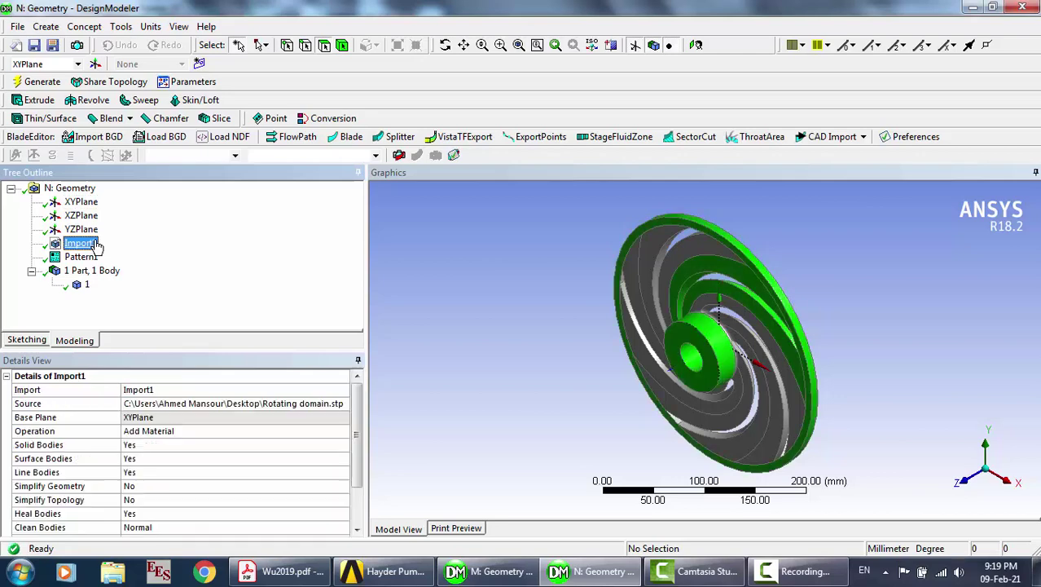
pyautogui.click(435, 332)
pyautogui.scroll(3, 876, 302)
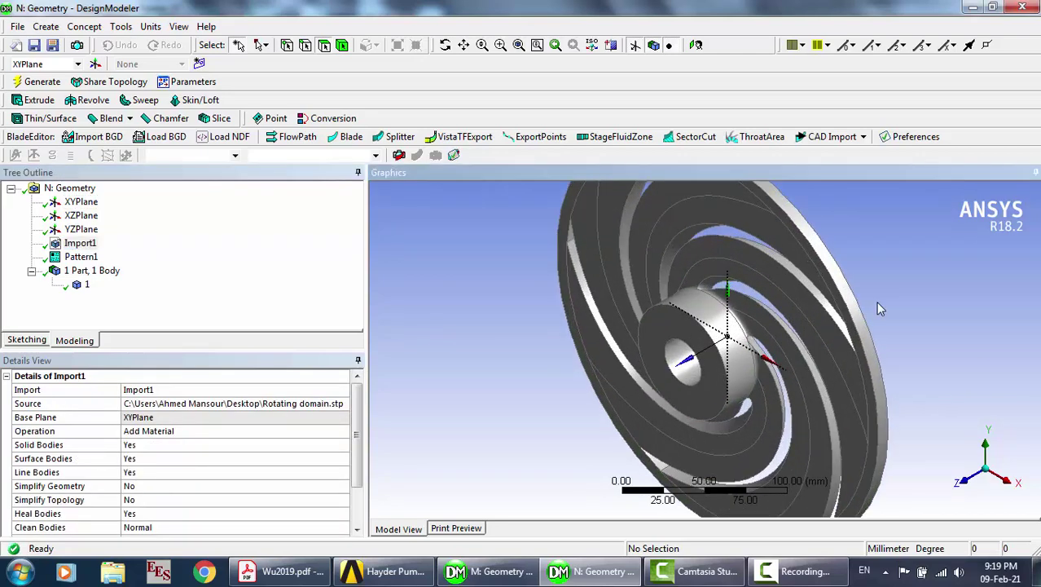
pyautogui.click(446, 45)
pyautogui.moveTo(685, 358); pyautogui.dragTo(712, 321)
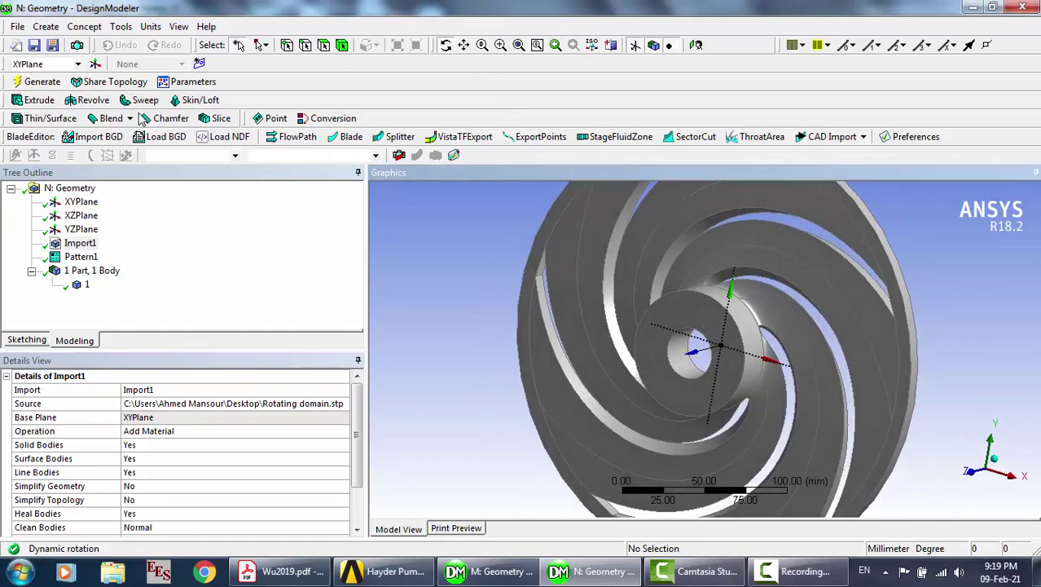
# Export the patterned geometry to the Desktop as a STEP file named Impeller
pyautogui.click(18, 28)
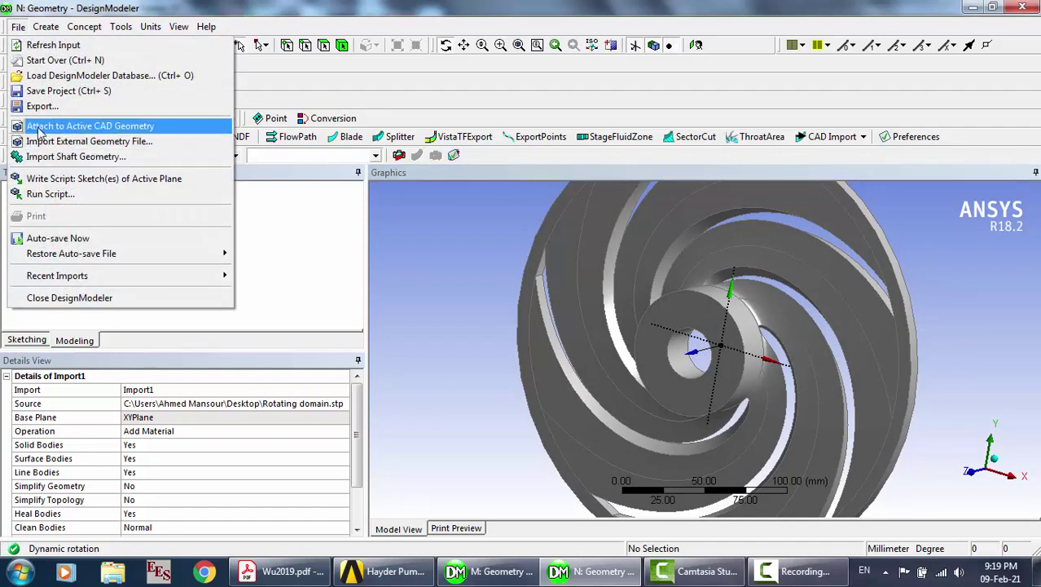
pyautogui.click(41, 106)
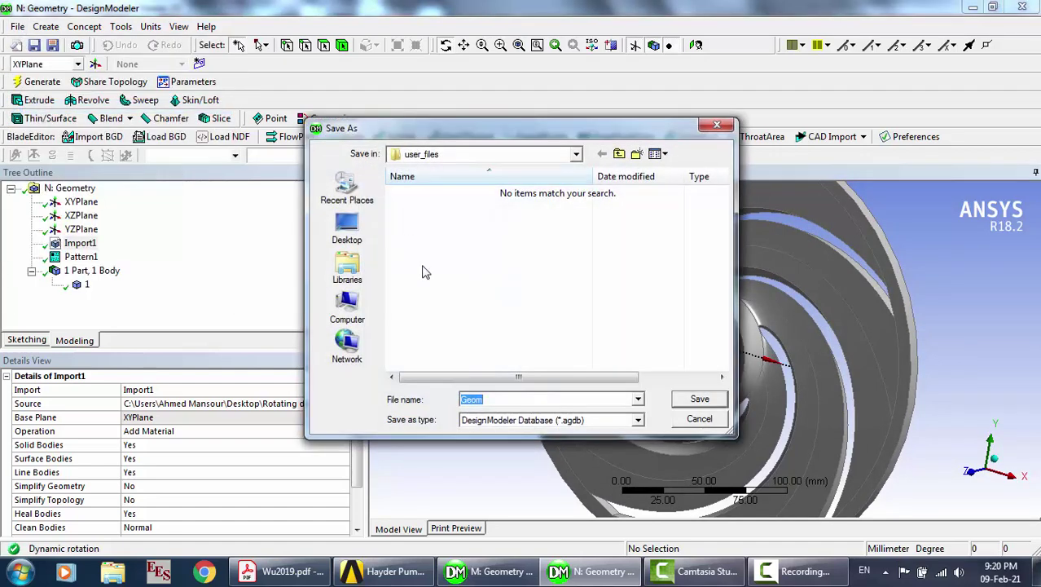
pyautogui.click(348, 228)
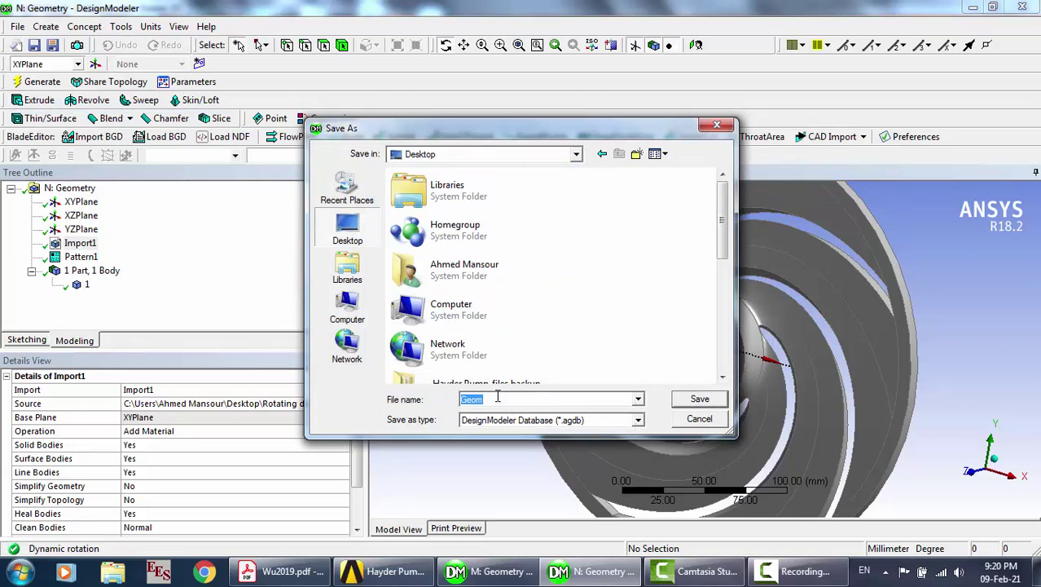
pyautogui.write('Impeller')
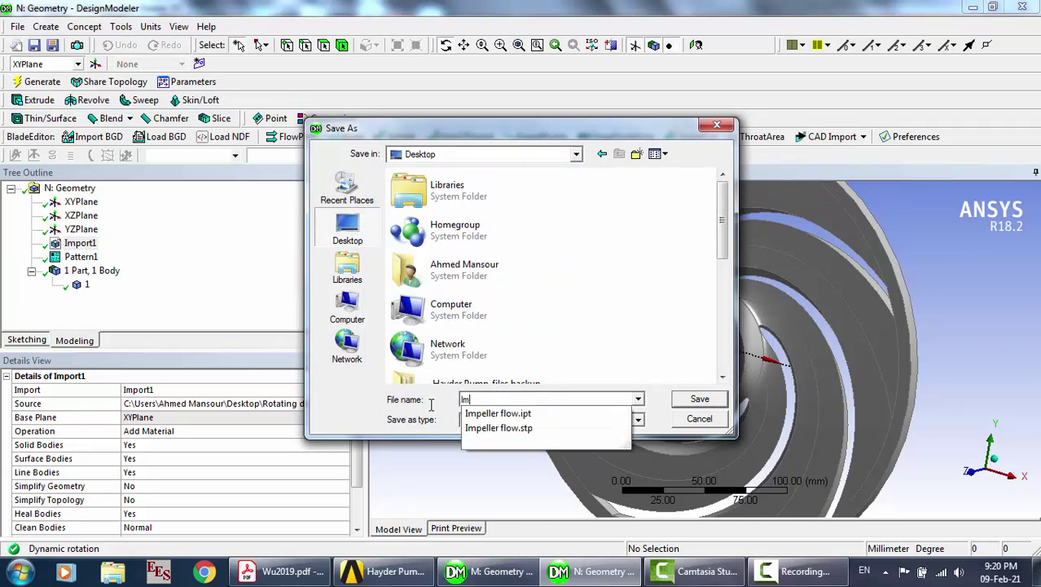
pyautogui.click(660, 405)
pyautogui.click(587, 422)
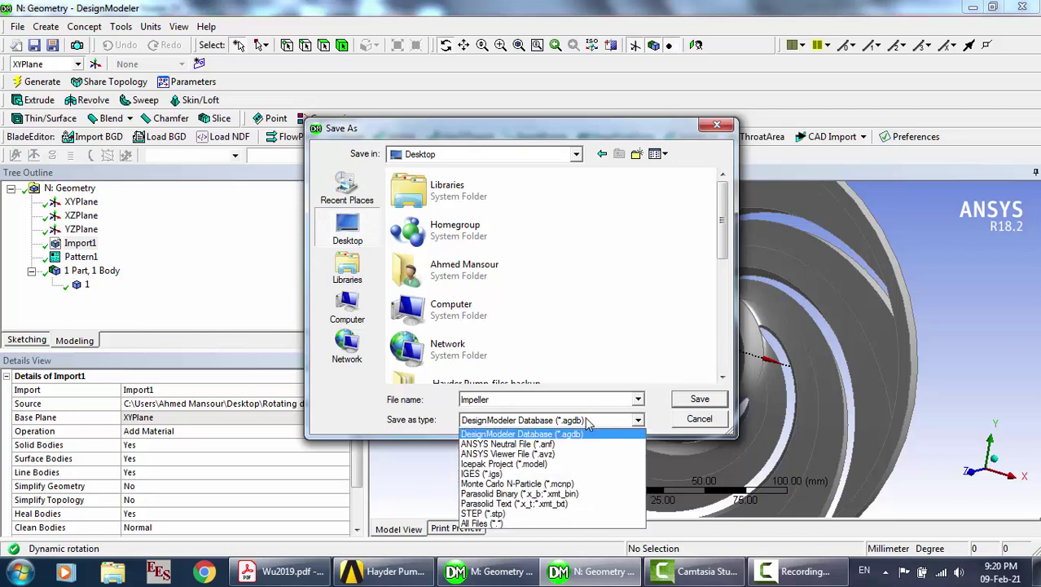
pyautogui.click(514, 514)
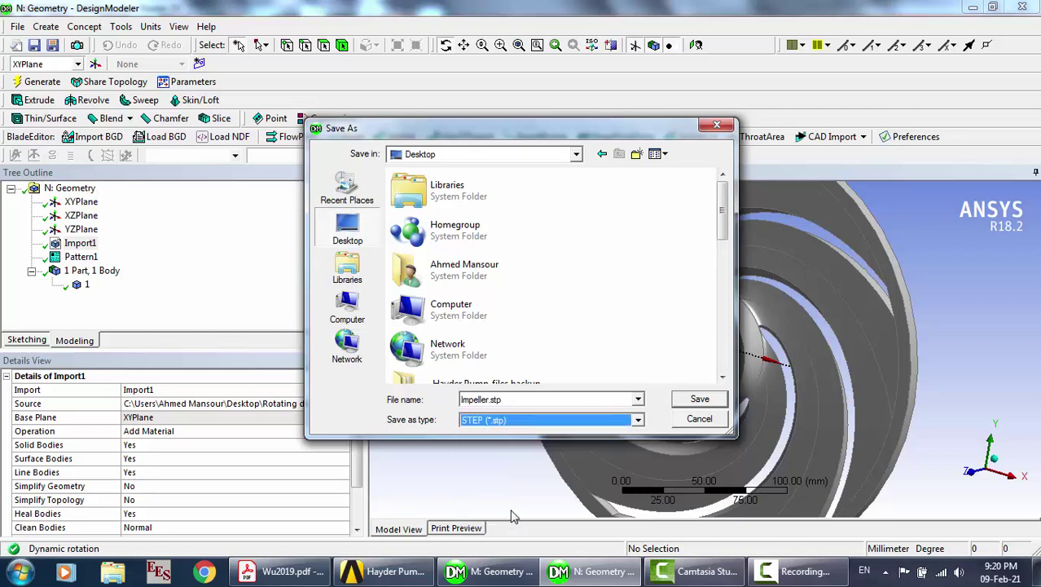
pyautogui.click(539, 400)
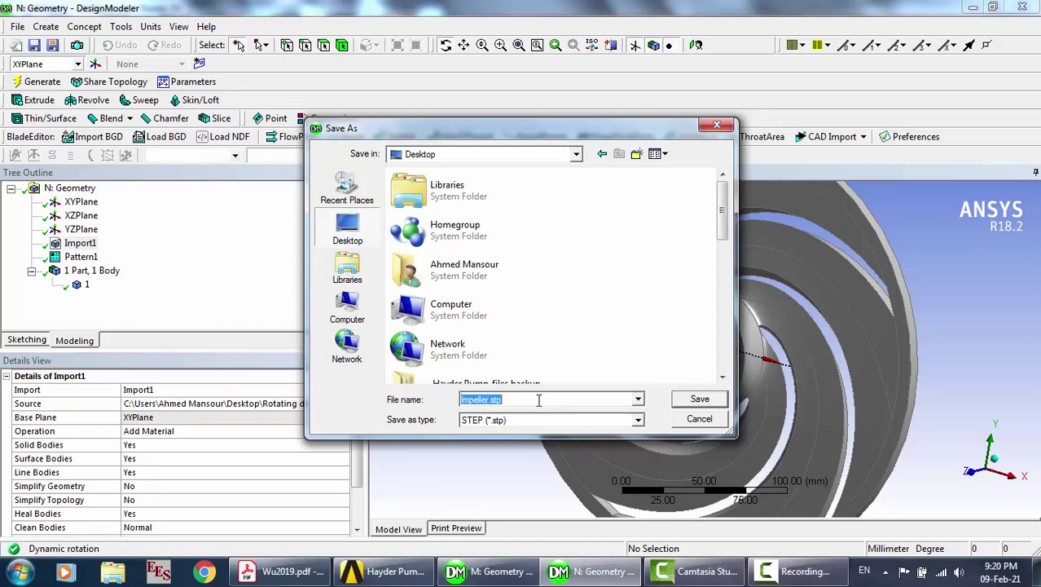
pyautogui.click(699, 399)
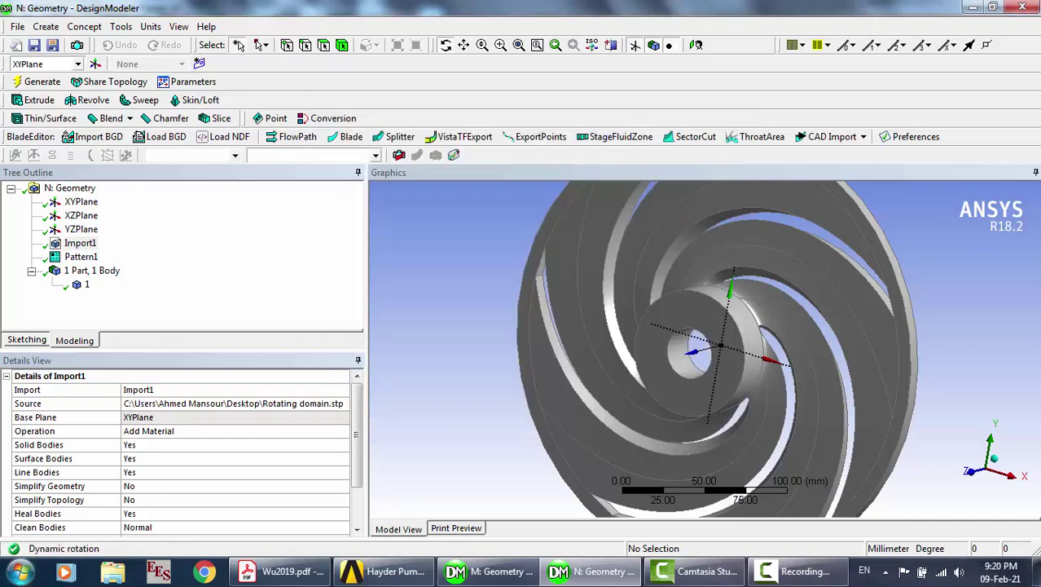
# Launch Autodesk Inventor Professional 2019
pyautogui.click(20, 573)
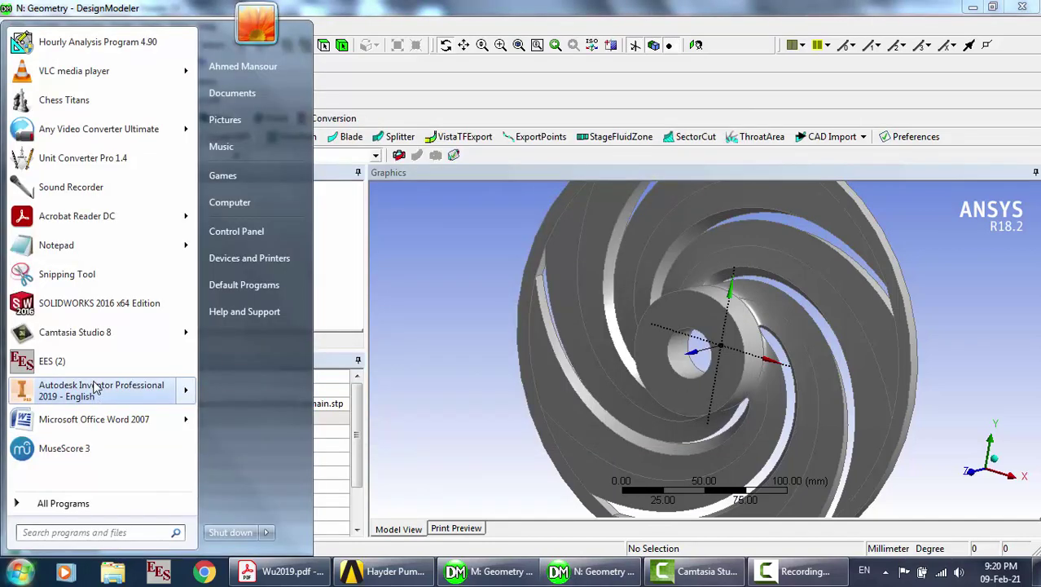
pyautogui.press('Escape')
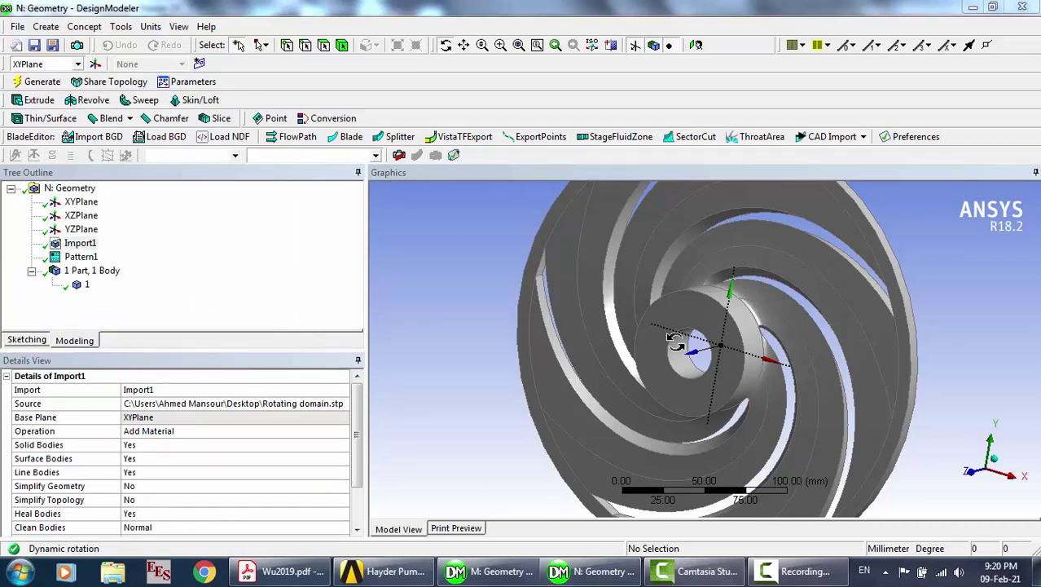
pyautogui.moveTo(674, 335)
pyautogui.mouseDown()
pyautogui.moveTo(689, 341)
pyautogui.moveTo(539, 351)
pyautogui.moveTo(660, 346)
pyautogui.moveTo(697, 308)
pyautogui.moveTo(684, 337)
pyautogui.mouseUp()
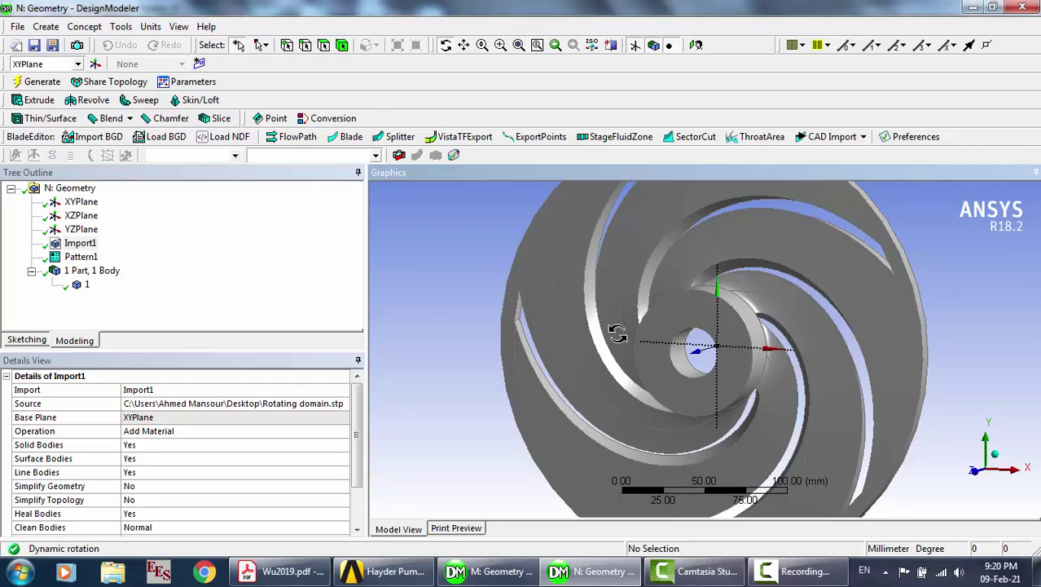
pyautogui.moveTo(740, 349); pyautogui.dragTo(657, 349)
pyautogui.scroll(3, 695, 346)
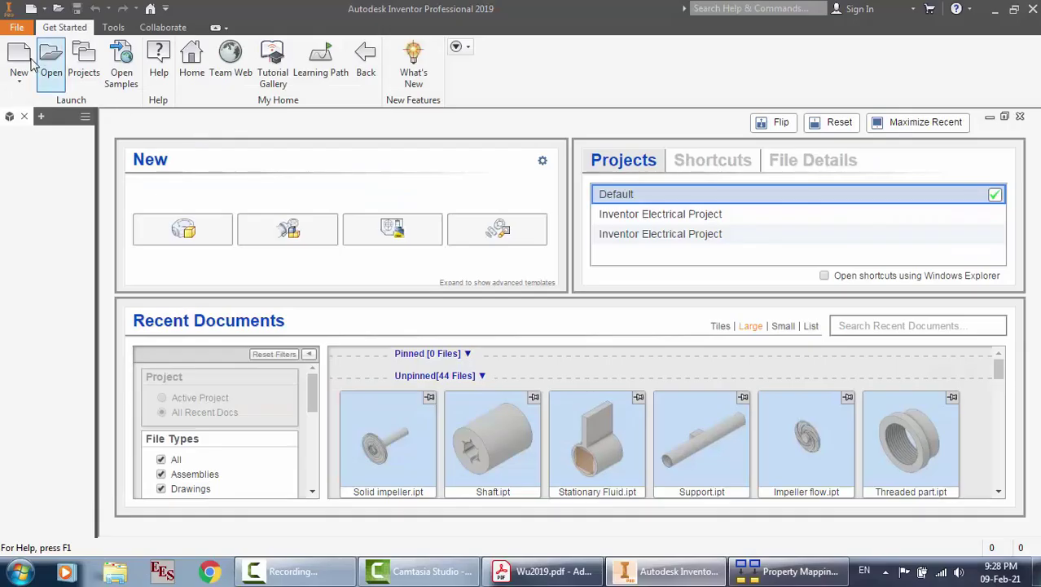
# Open Impeller.stp from the Desktop as an imported part and dismiss the Property Mapping for Imported CAD Data window
pyautogui.click(48, 75)
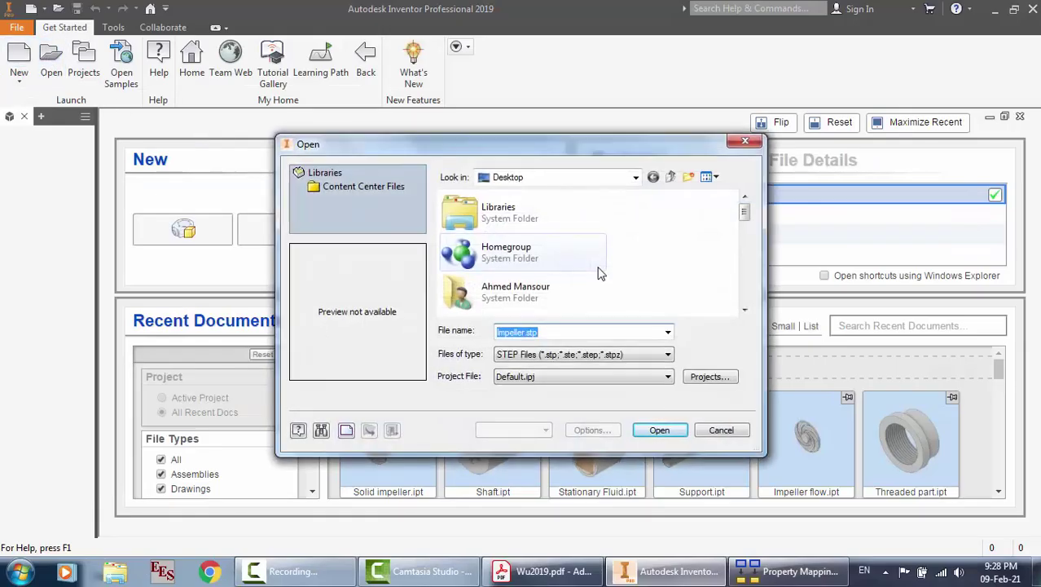
pyautogui.click(666, 295)
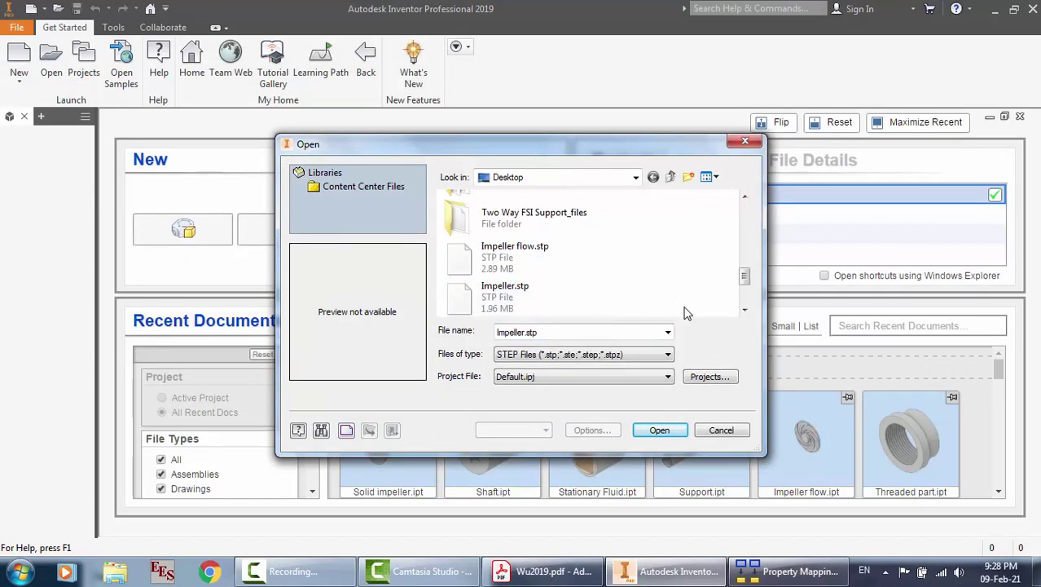
pyautogui.click(673, 432)
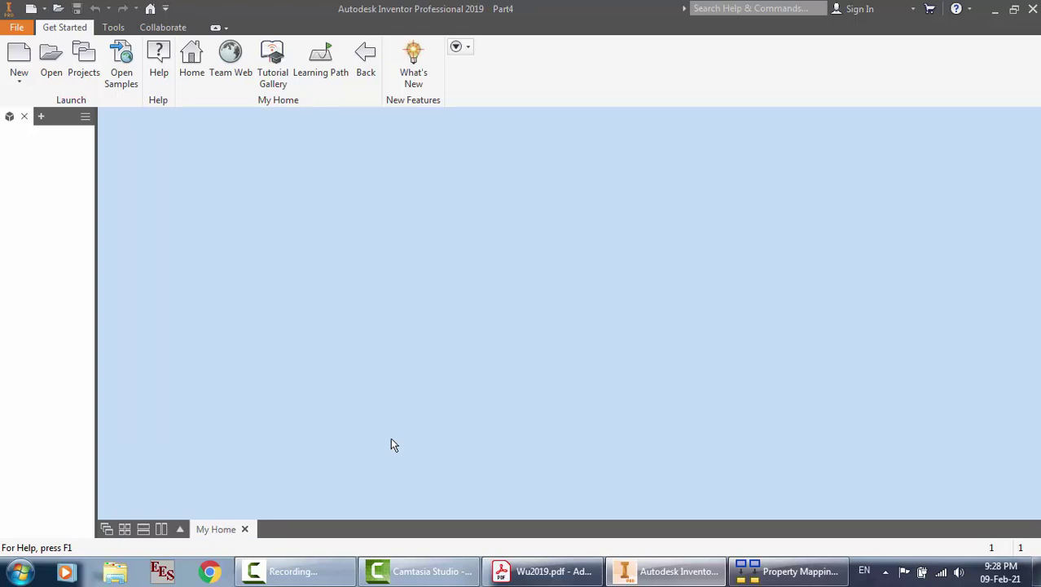
pyautogui.click(366, 535)
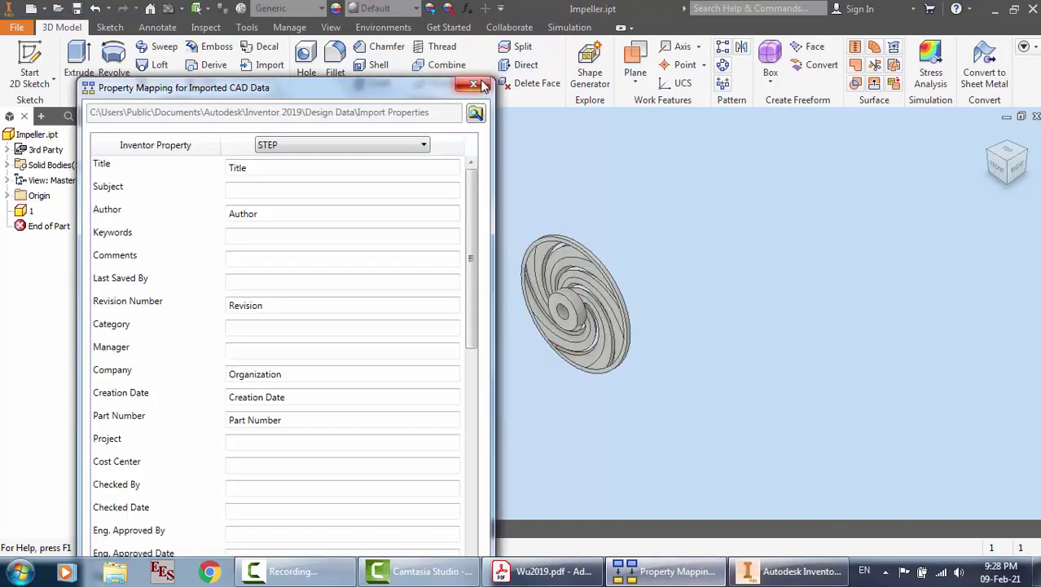
pyautogui.click(483, 85)
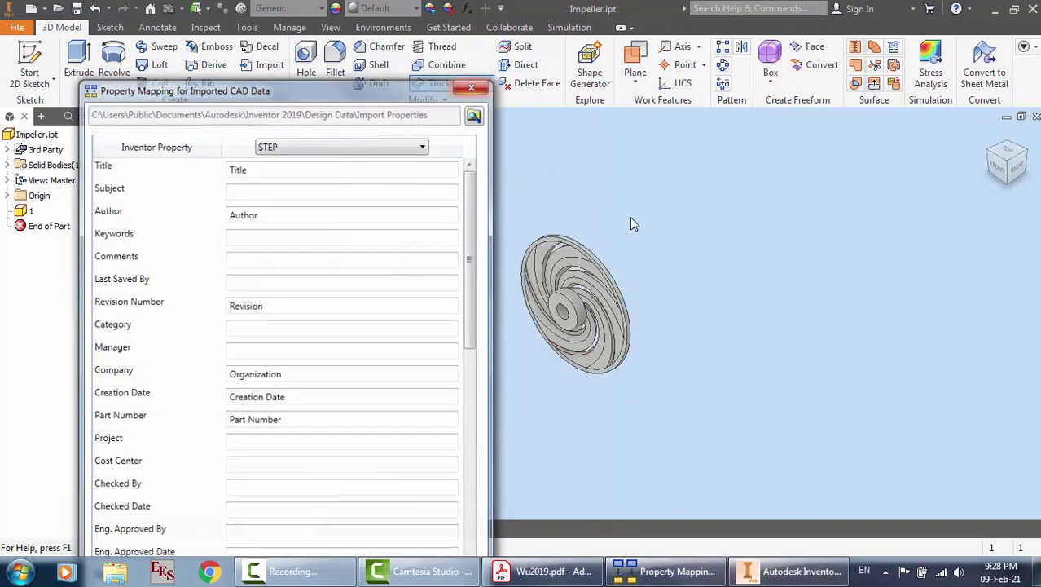
# Create a sketch on the hub's flat end face containing the projected circular edge of the central bore
pyautogui.scroll(3, 661, 298)
pyautogui.scroll(4, 459, 342)
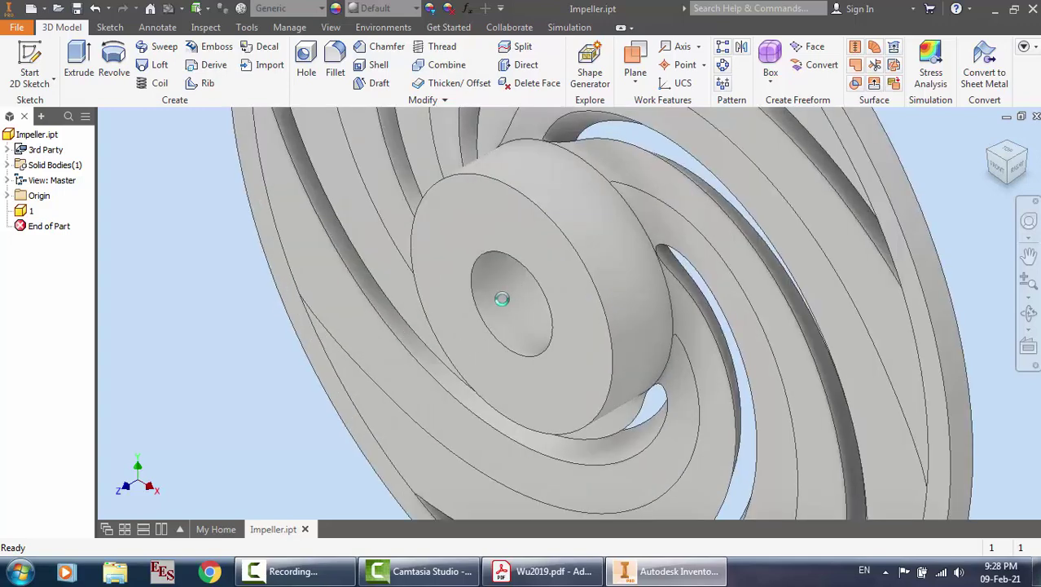
pyautogui.click(1029, 313)
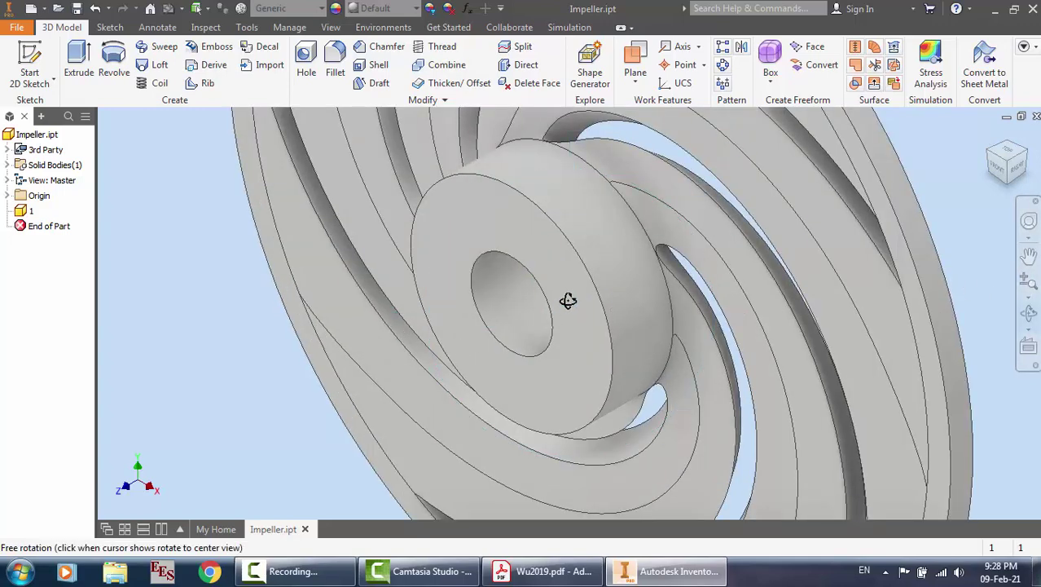
pyautogui.moveTo(568, 300); pyautogui.dragTo(593, 277)
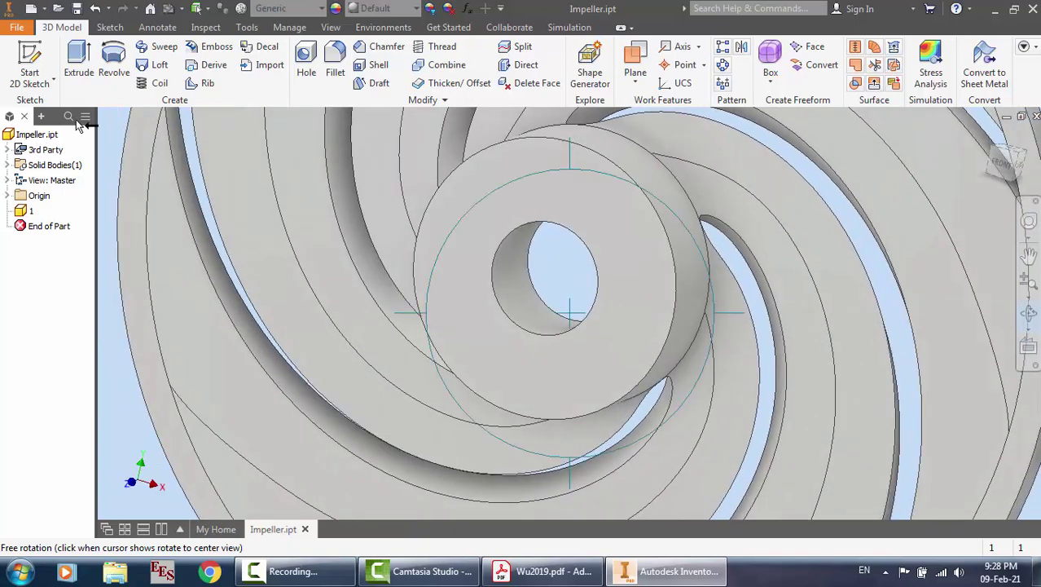
pyautogui.click(33, 78)
pyautogui.click(38, 66)
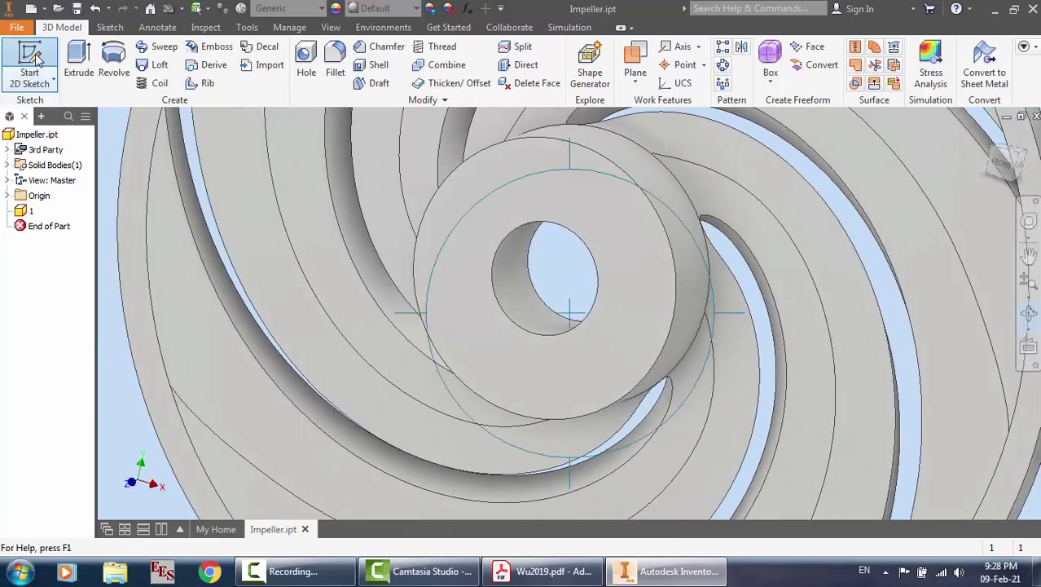
pyautogui.click(503, 223)
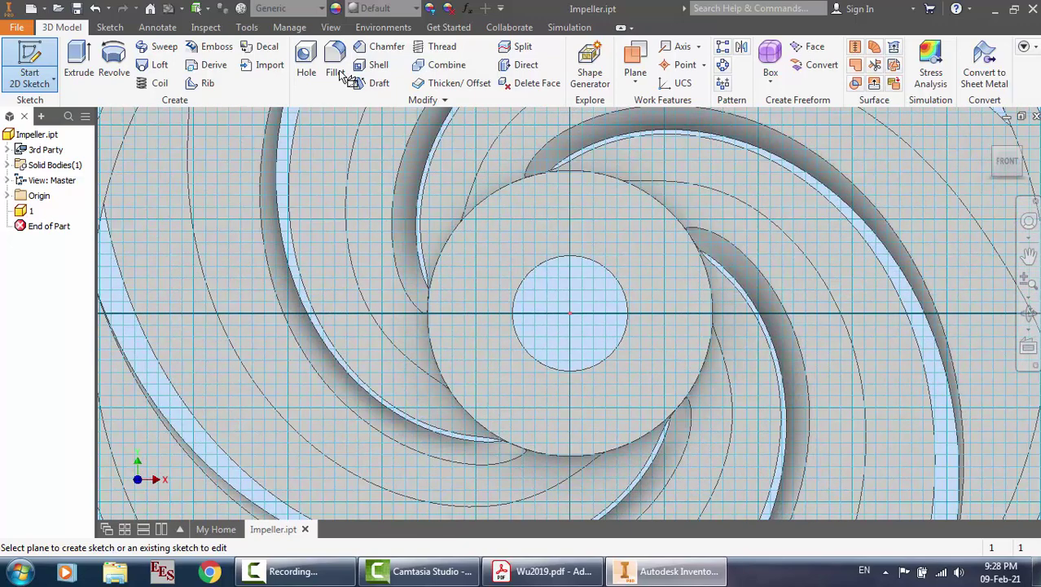
pyautogui.click(326, 73)
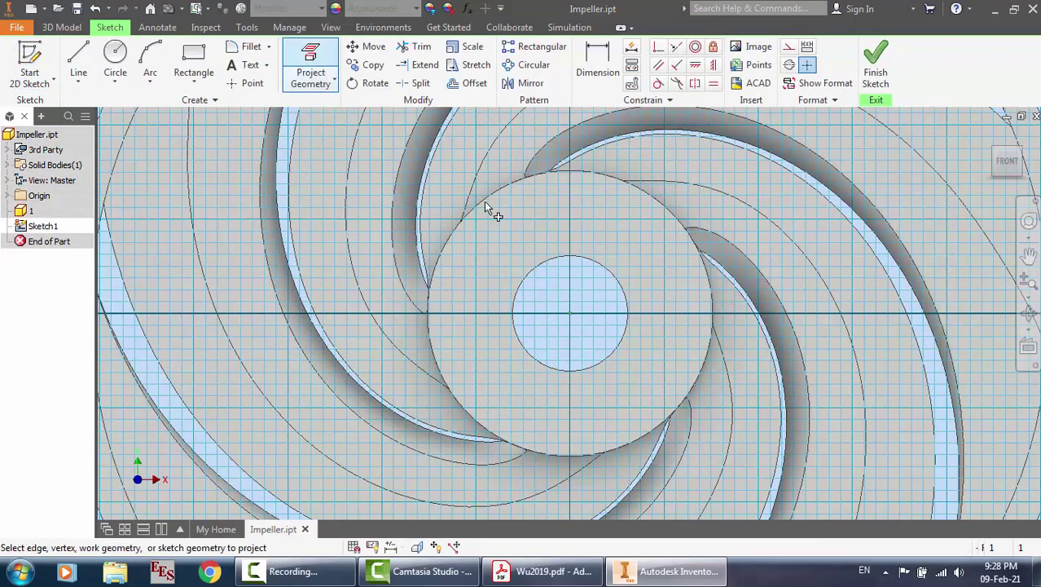
pyautogui.click(544, 262)
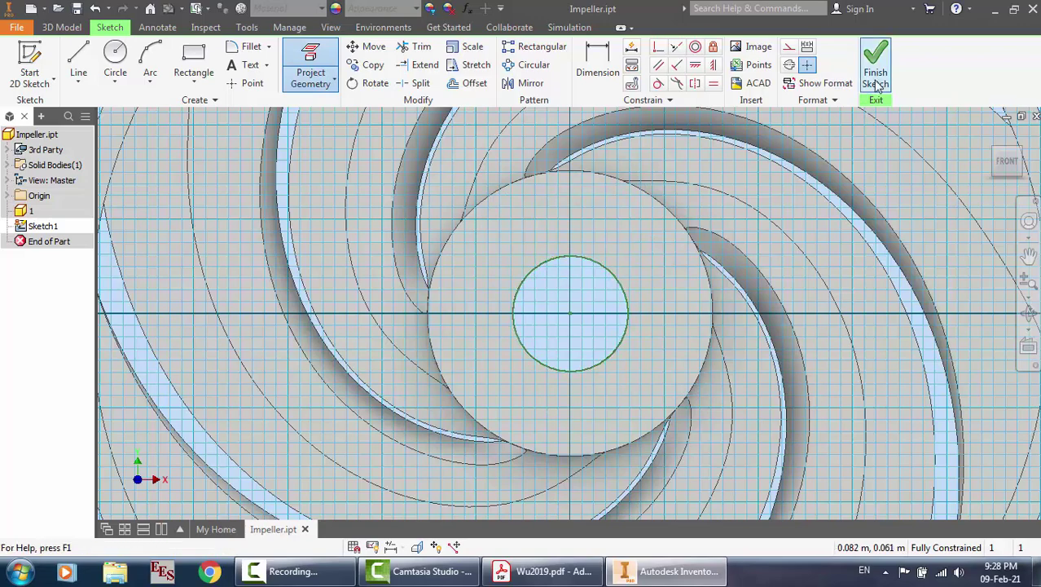
pyautogui.click(877, 82)
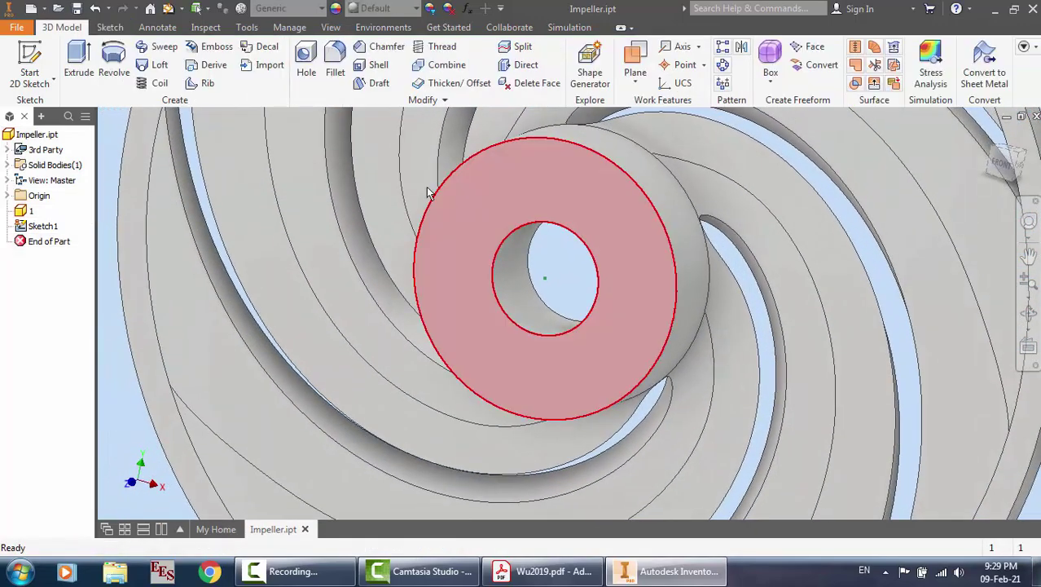
# Try to extrude the projected bore circle with the To extent, ending at the bore's inner face
pyautogui.click(82, 70)
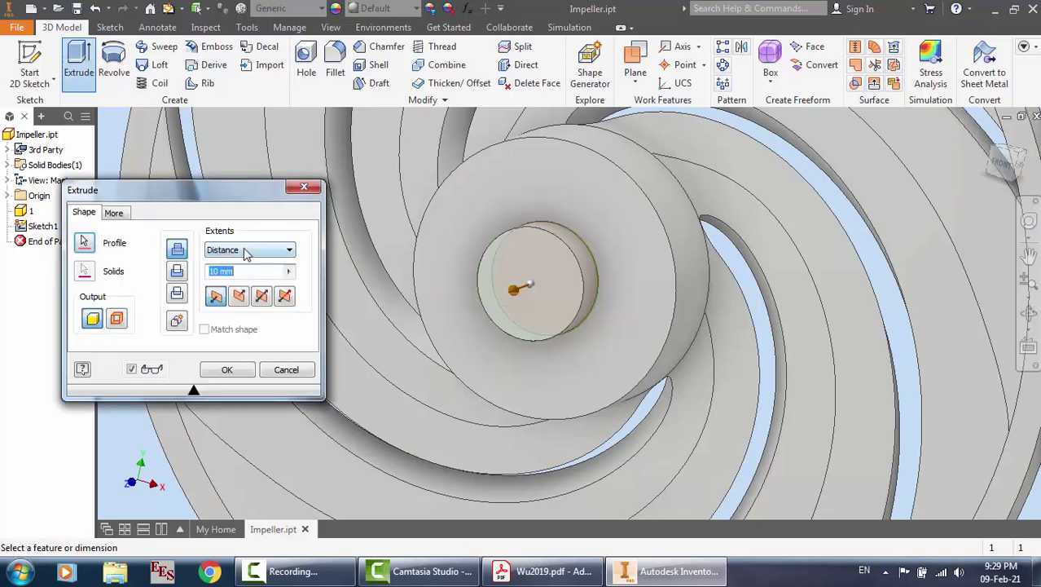
pyautogui.click(247, 251)
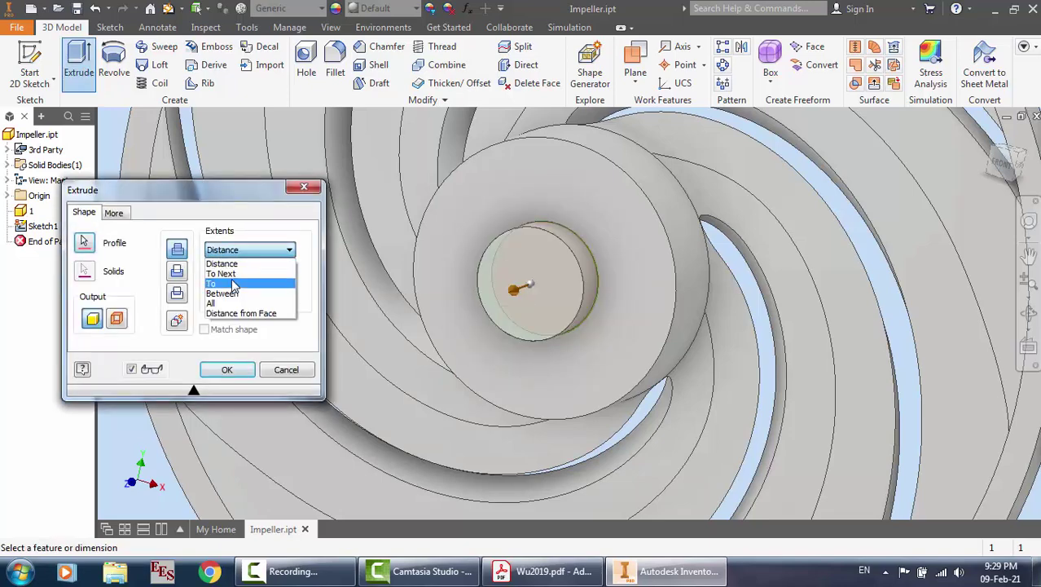
pyautogui.click(234, 284)
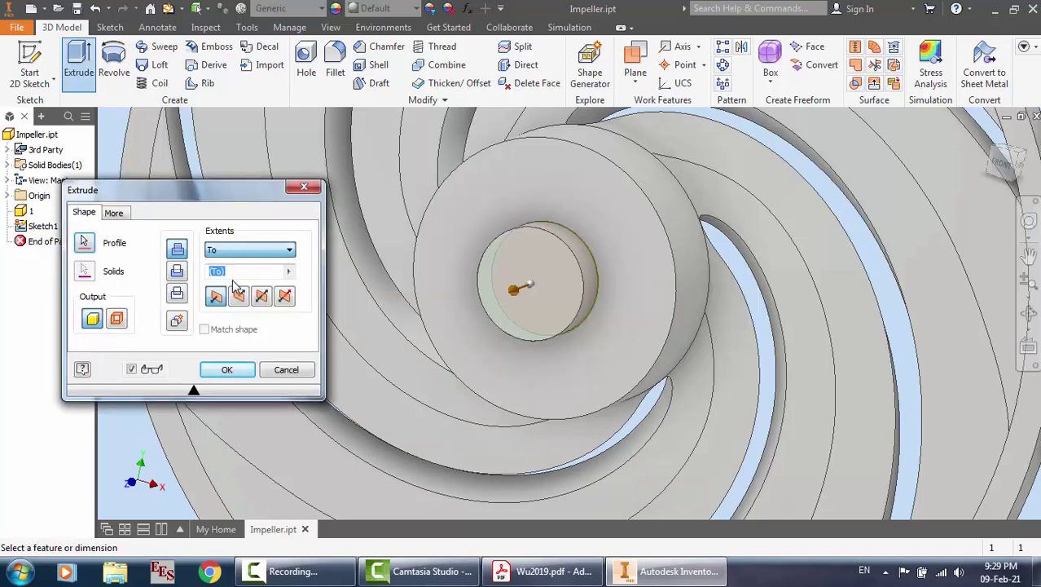
pyautogui.click(528, 274)
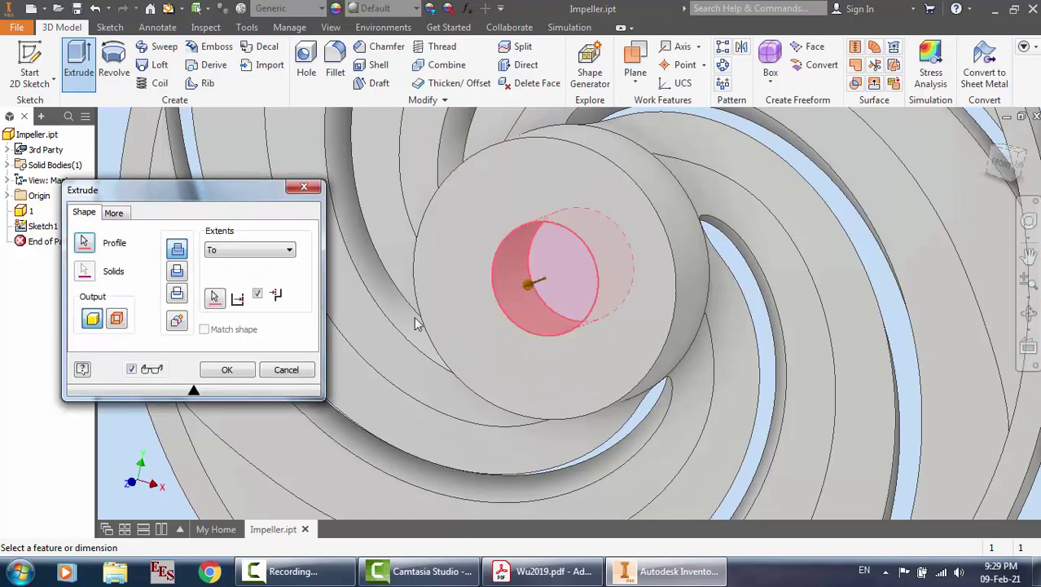
pyautogui.click(244, 370)
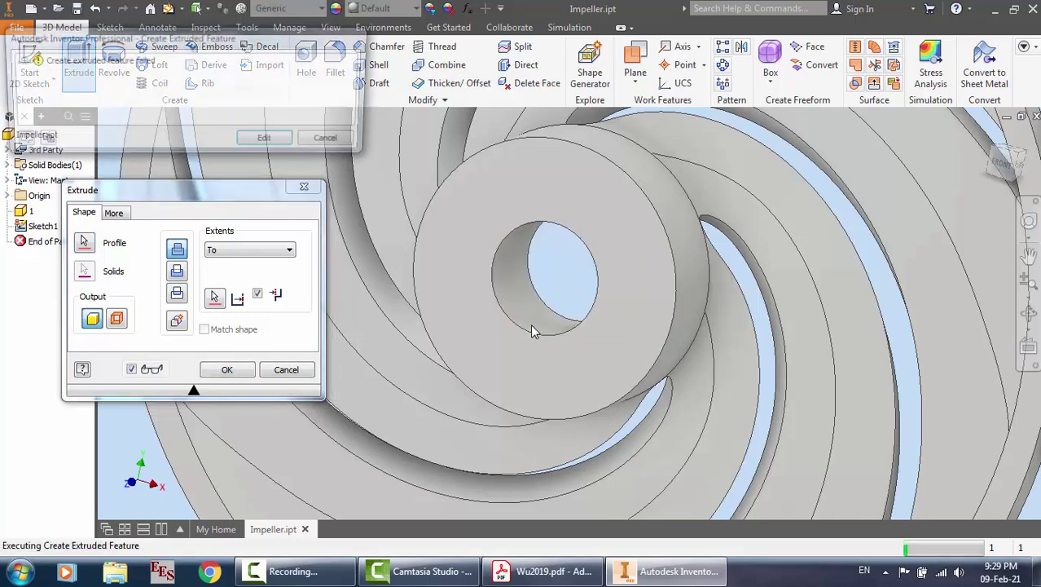
pyautogui.press('Escape')
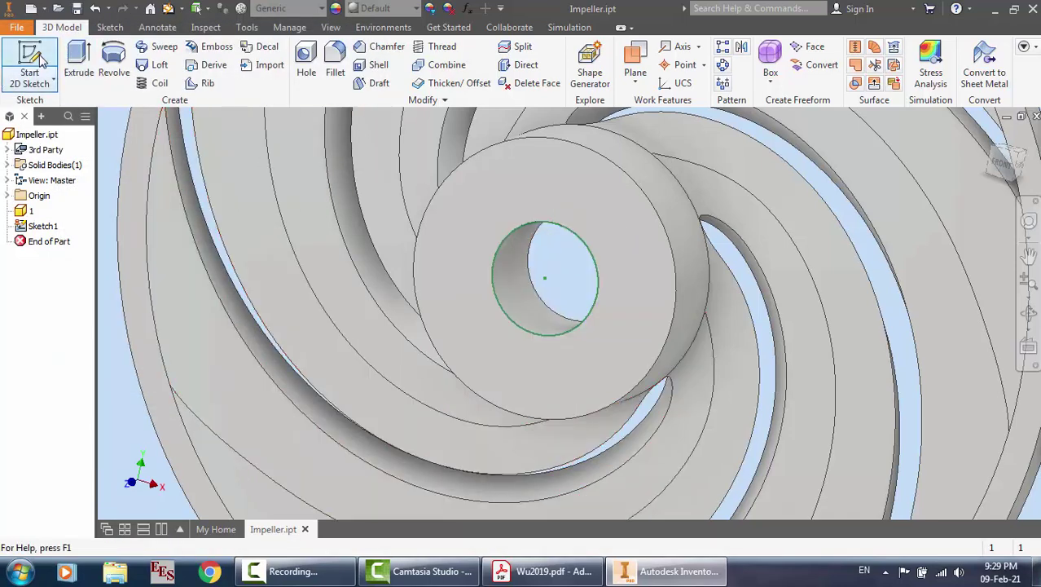
# Start a 2D sketch on the YZ plane and turn on Slice Graphics to cut the impeller at the sketch plane
pyautogui.click(41, 61)
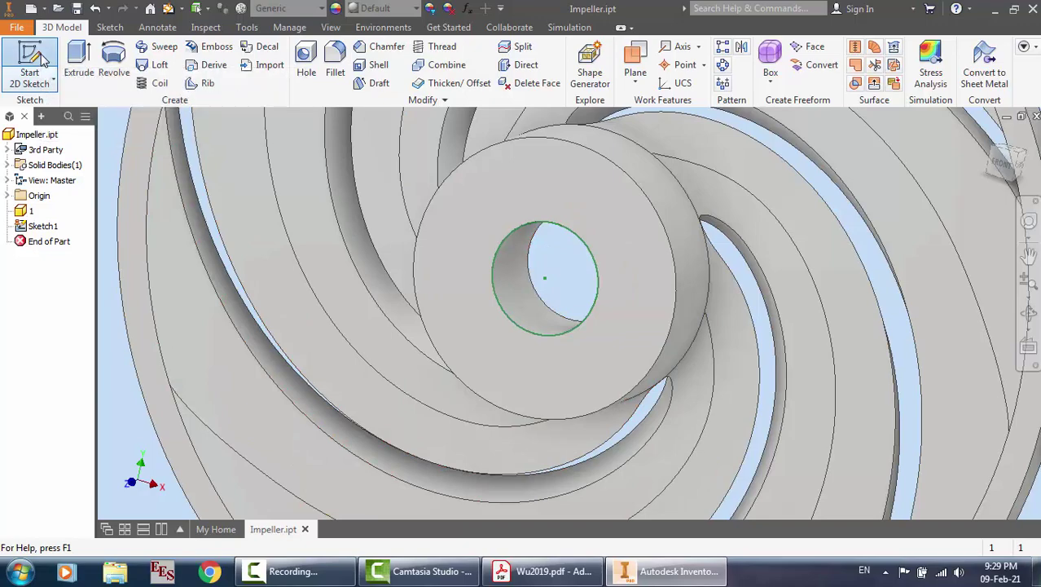
pyautogui.click(8, 196)
pyautogui.click(52, 210)
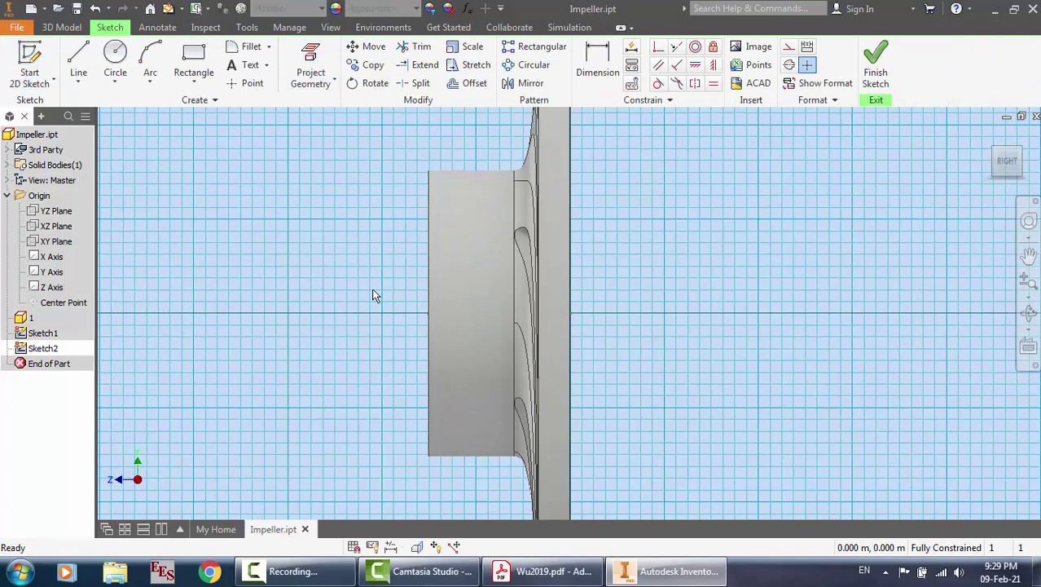
pyautogui.rightClick(371, 288)
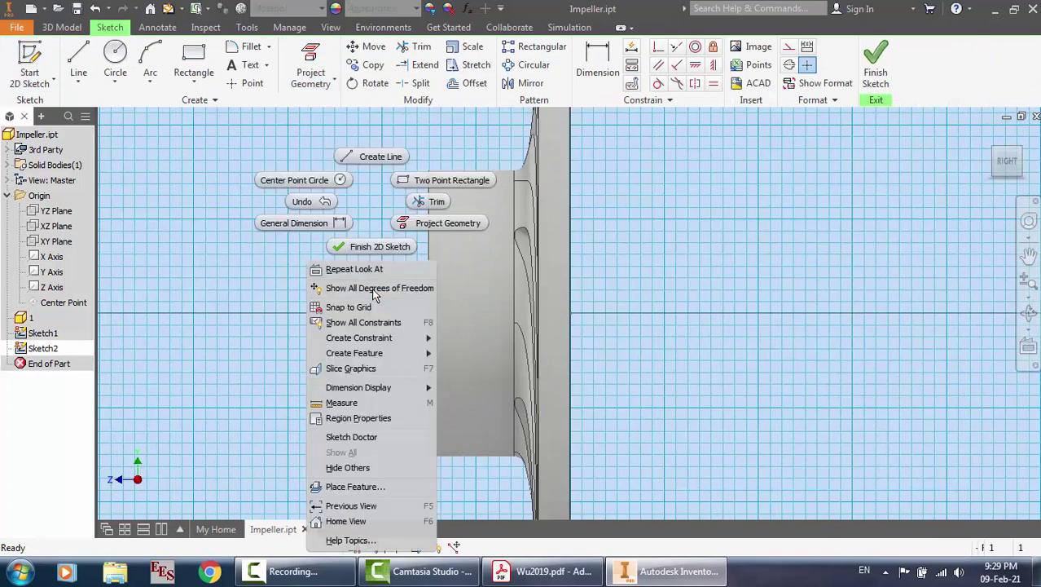
pyautogui.click(373, 367)
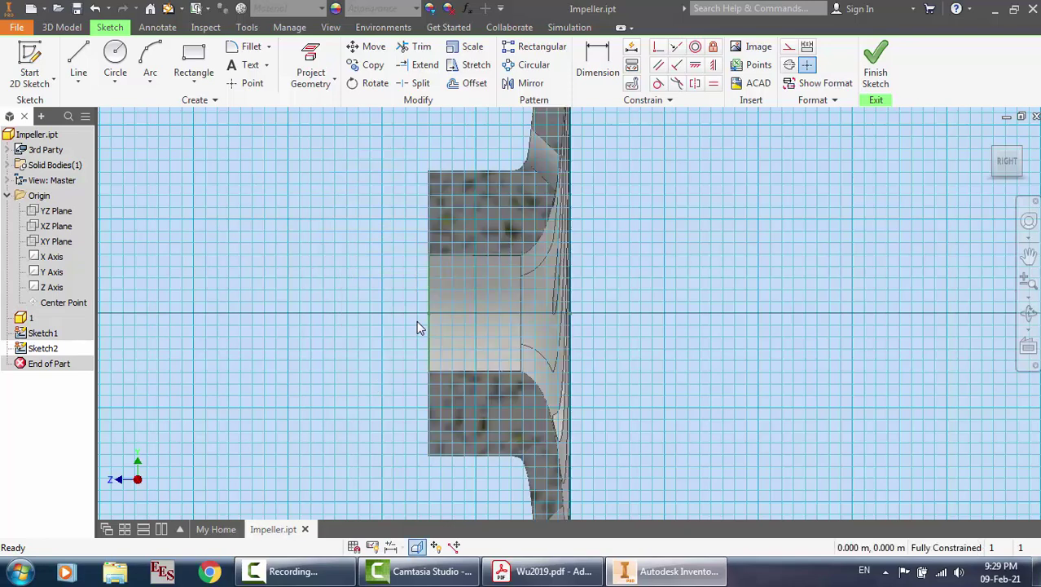
# Project the bore's inner end edge and the hub's outer end edge into the YZ-plane sketch
pyautogui.scroll(-2, 416, 320)
pyautogui.scroll(-2, 640, 290)
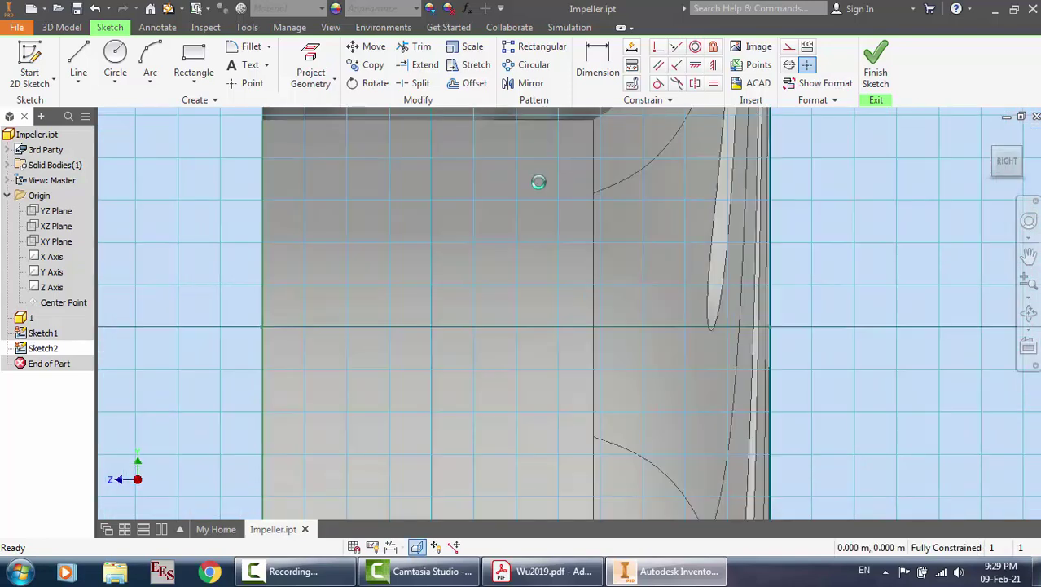
pyautogui.click(311, 72)
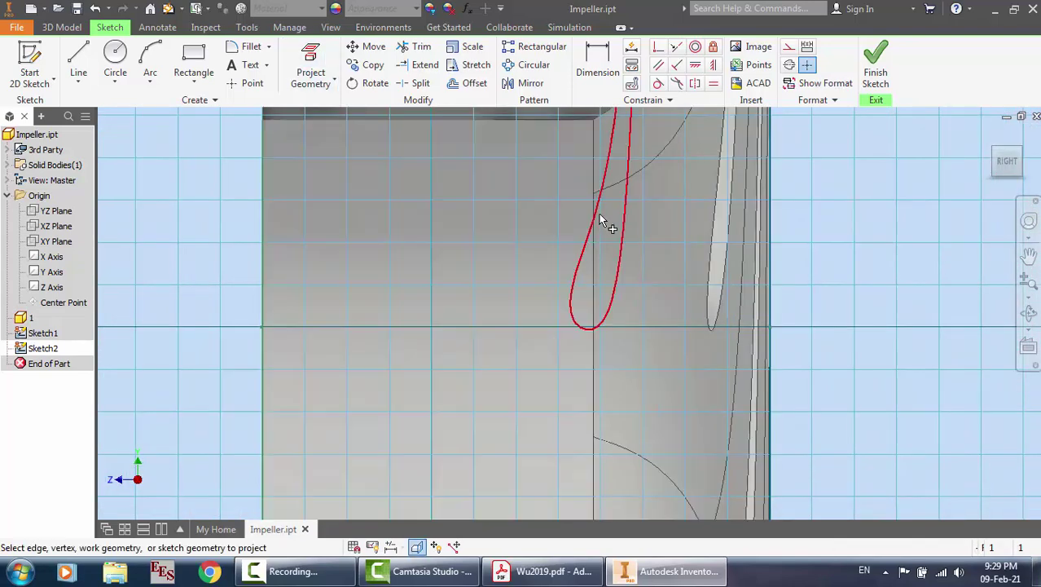
pyautogui.click(594, 224)
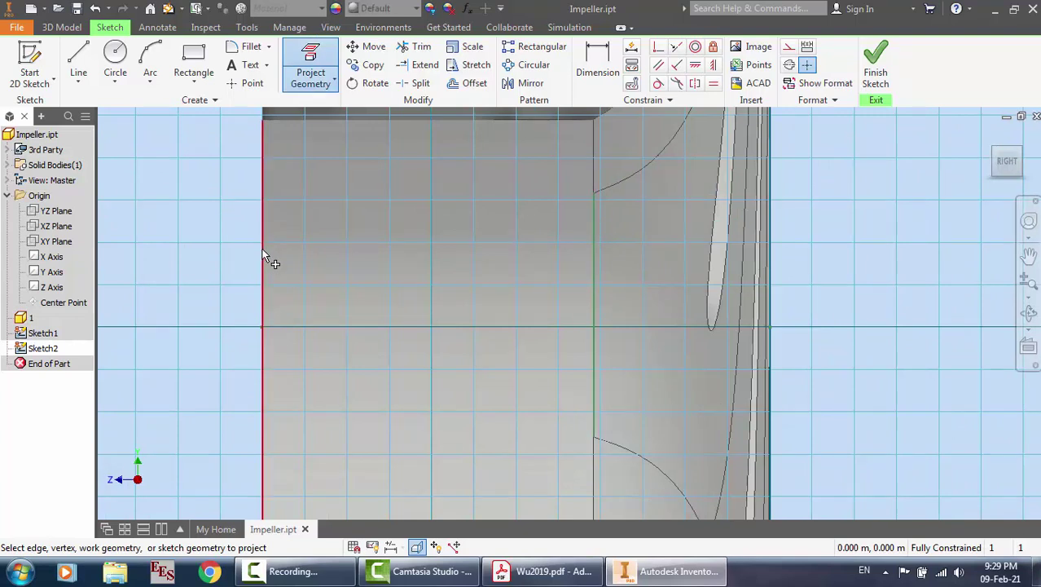
pyautogui.click(264, 257)
pyautogui.press('Escape')
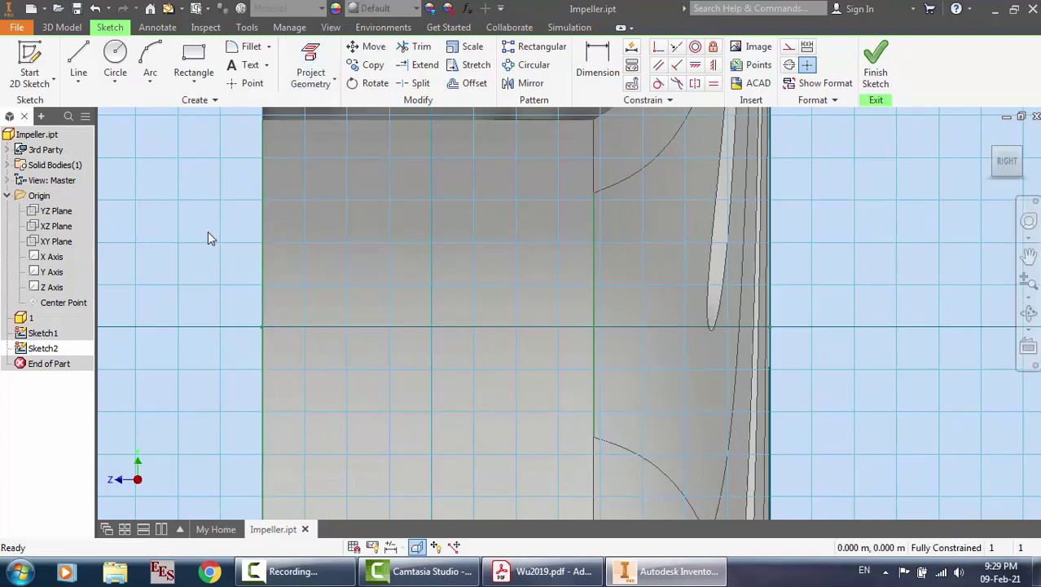
# Delete the sketch constraints on the two projected edge lines at the ends of the bore
pyautogui.moveTo(208, 231); pyautogui.dragTo(809, 391)
pyautogui.rightClick(808, 392)
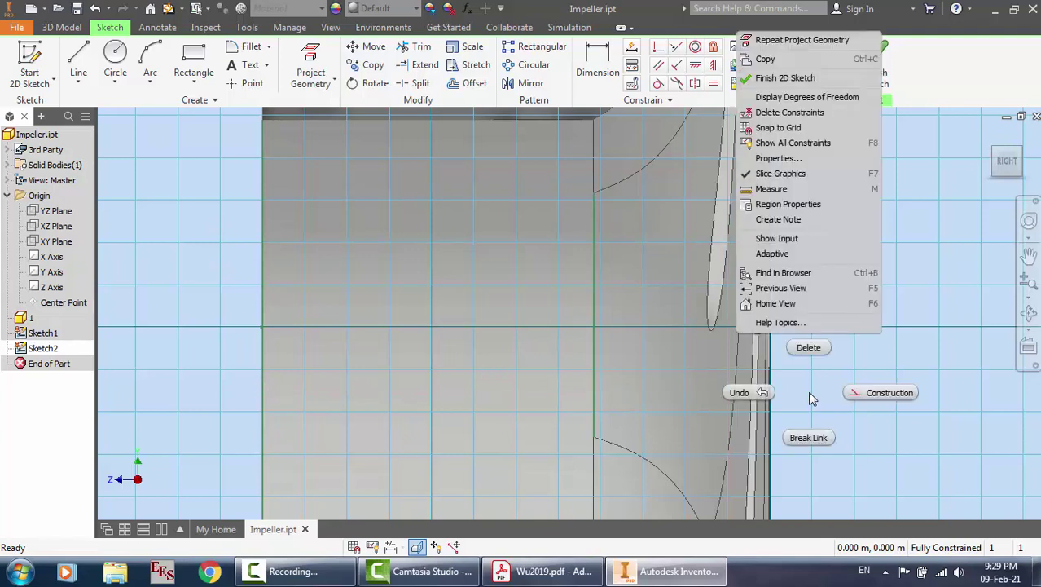
pyautogui.click(781, 112)
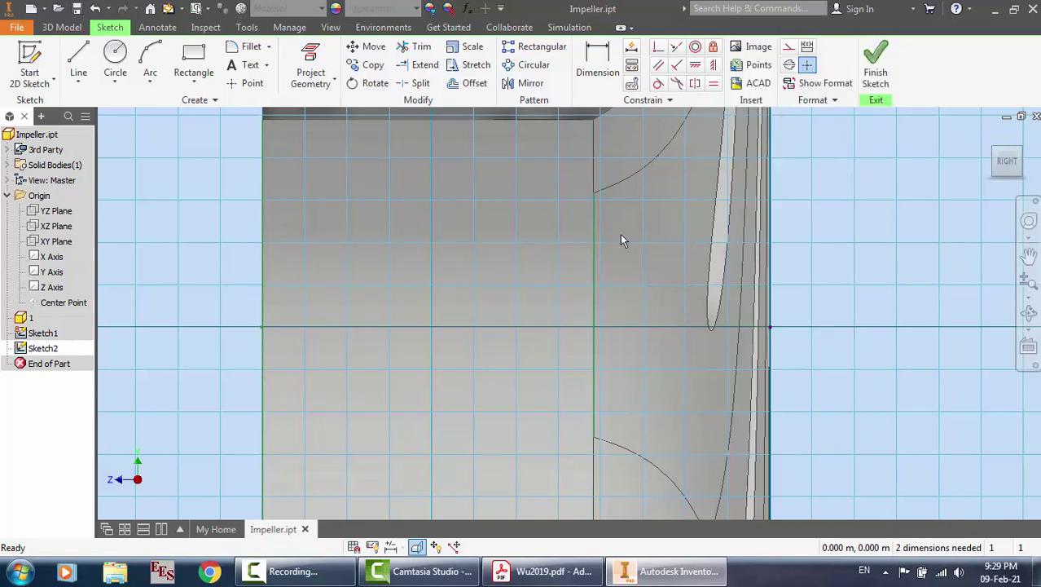
pyautogui.click(596, 380)
pyautogui.keyDown('ctrl'); pyautogui.click(263, 379); pyautogui.keyUp('ctrl')
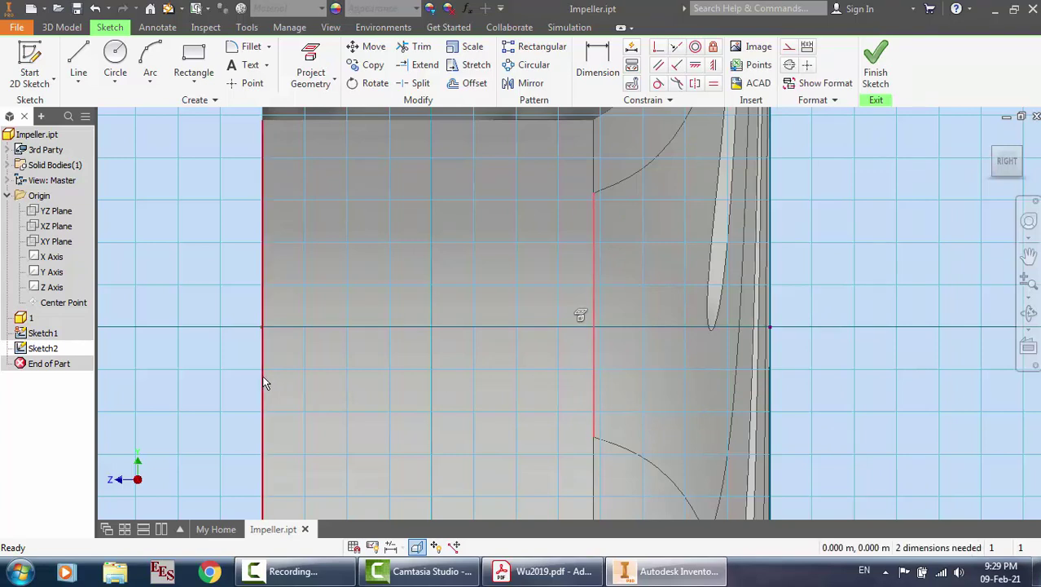
pyautogui.rightClick(263, 379)
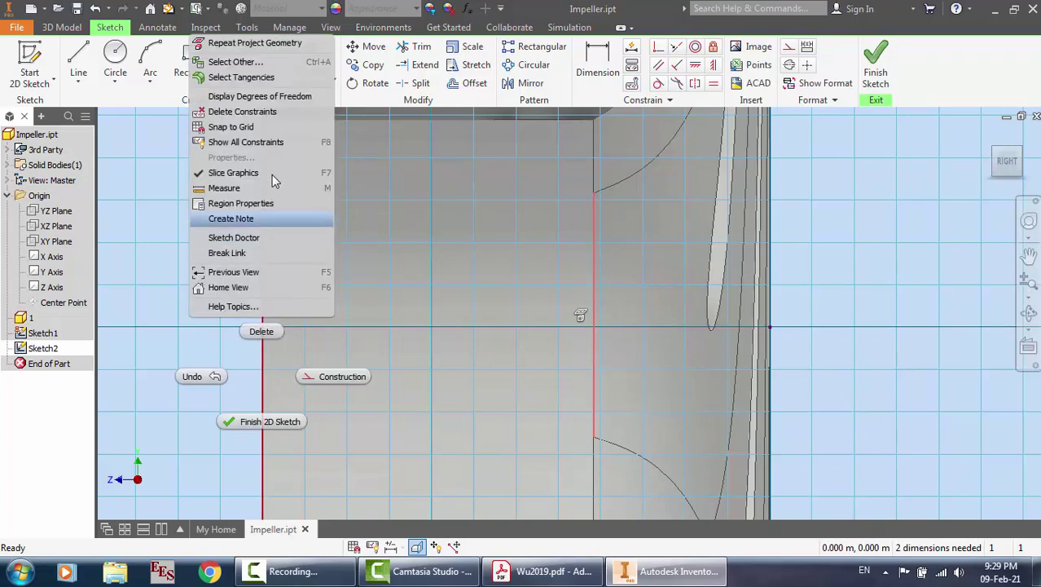
pyautogui.click(252, 111)
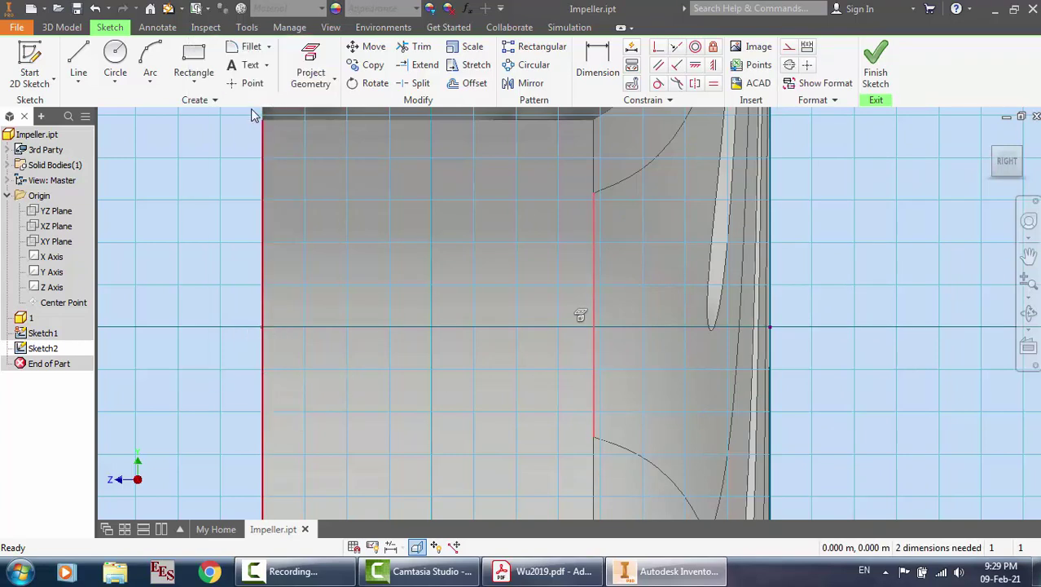
# Dimension the distance between the two projected edge lines at the ends of the bore and finish the sketch
pyautogui.click(599, 70)
pyautogui.click(594, 309)
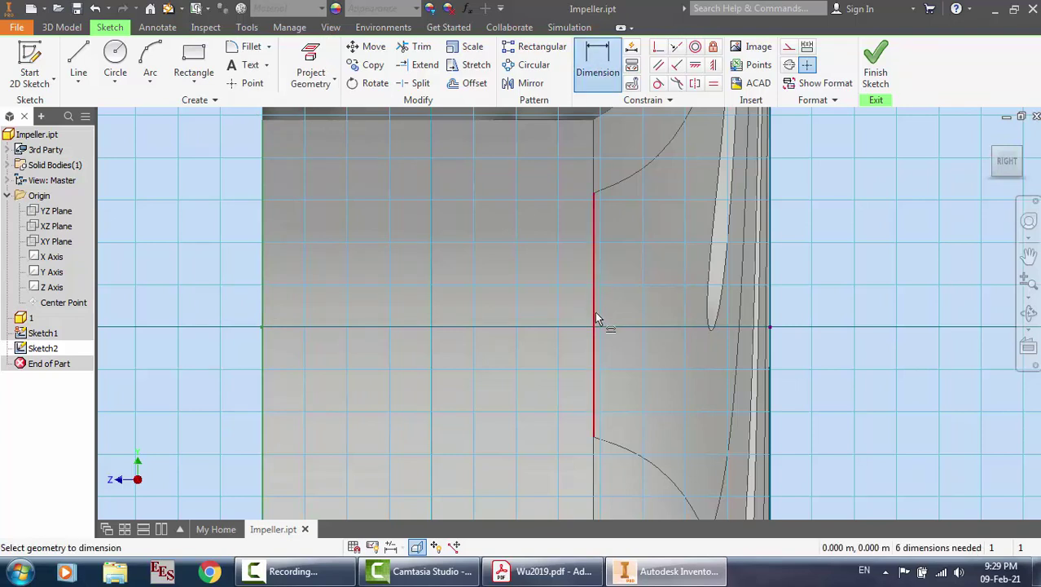
pyautogui.click(263, 319)
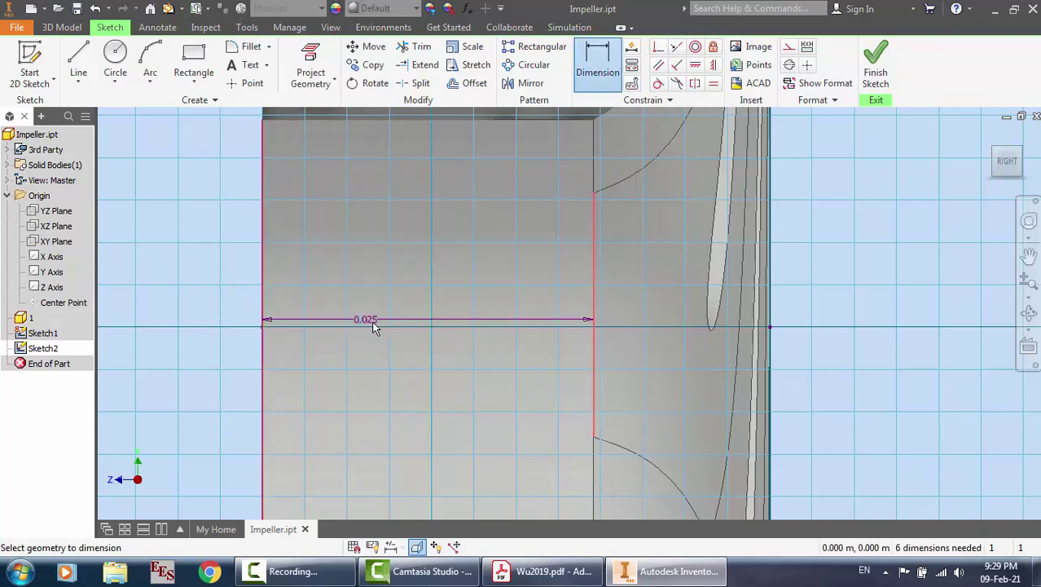
pyautogui.click(371, 321)
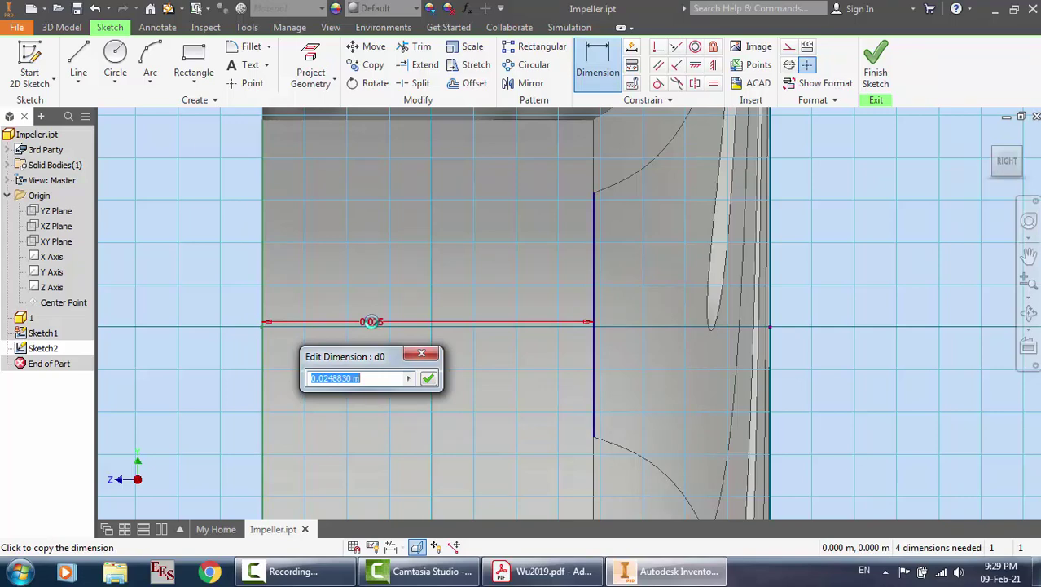
pyautogui.click(412, 350)
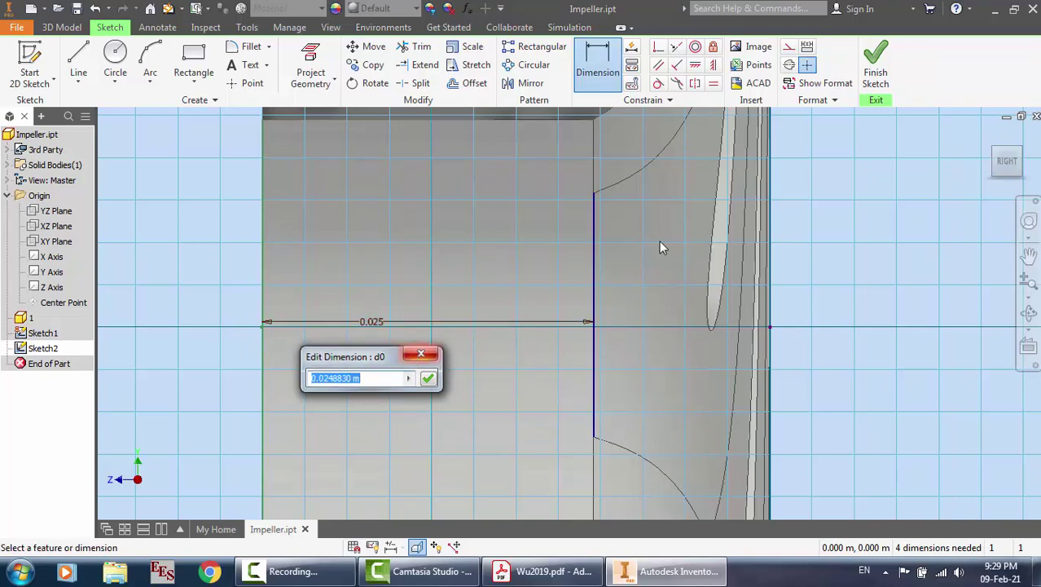
pyautogui.click(876, 75)
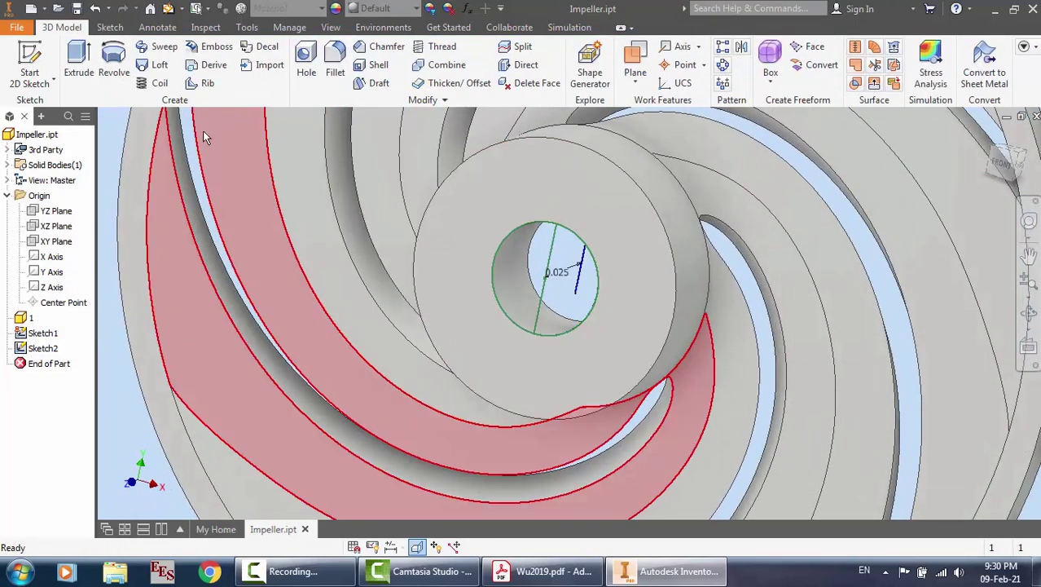
# Extrude the bore circle with a Distance extent in the reversed direction, joining it to the impeller so it fills the hub bore
pyautogui.click(79, 65)
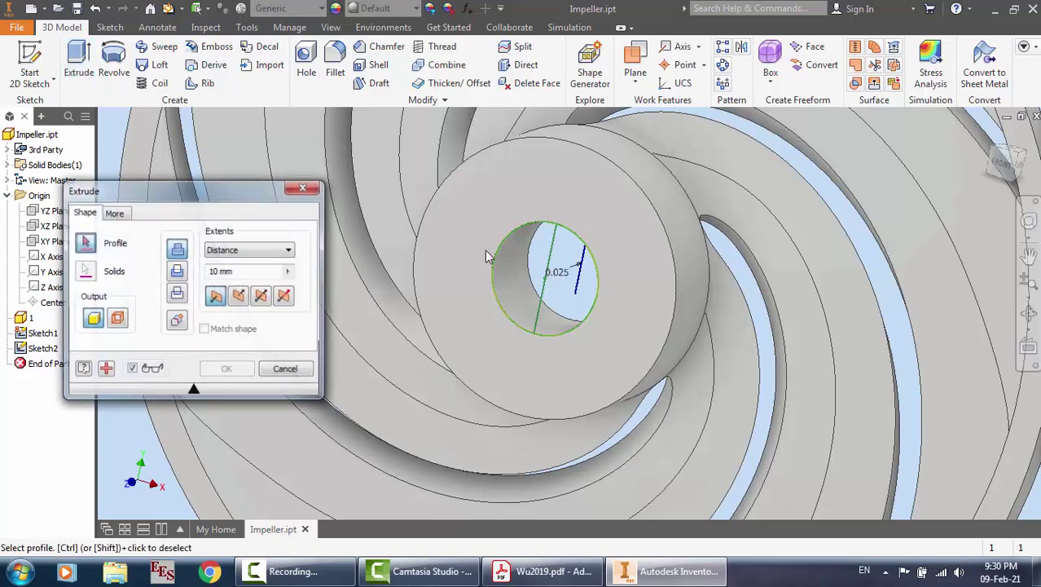
pyautogui.click(522, 264)
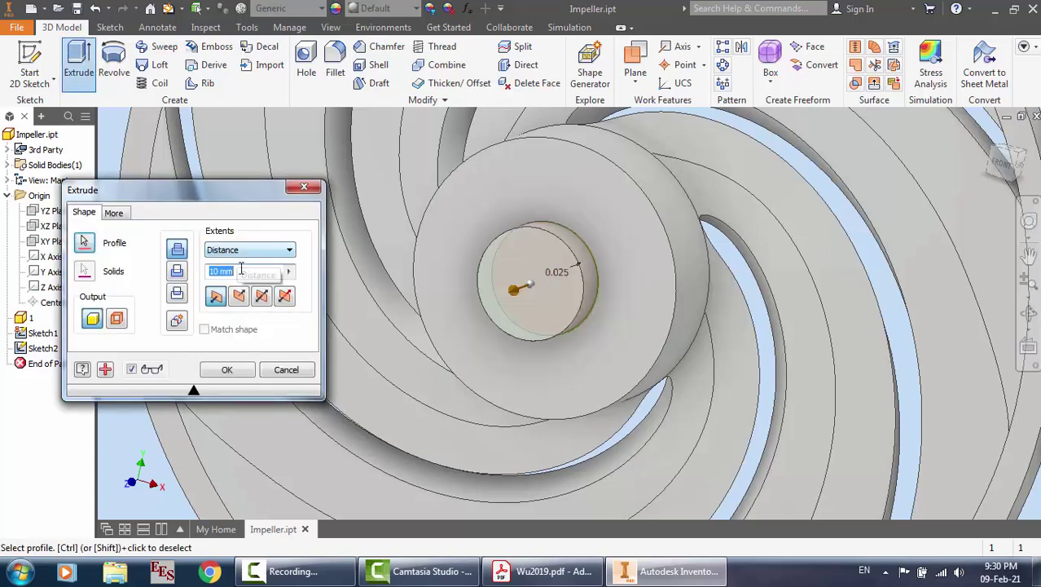
pyautogui.click(240, 297)
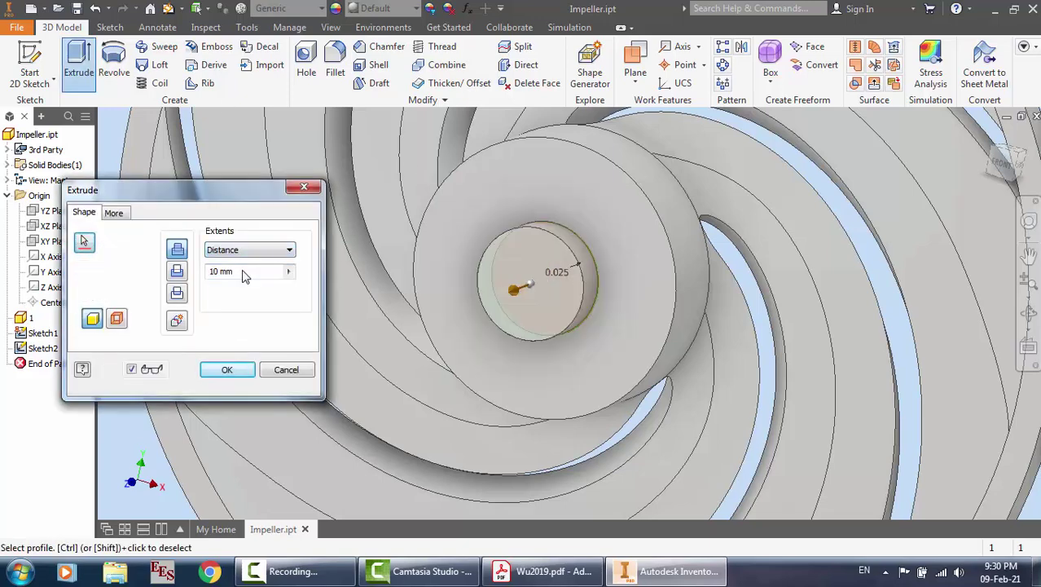
pyautogui.click(228, 370)
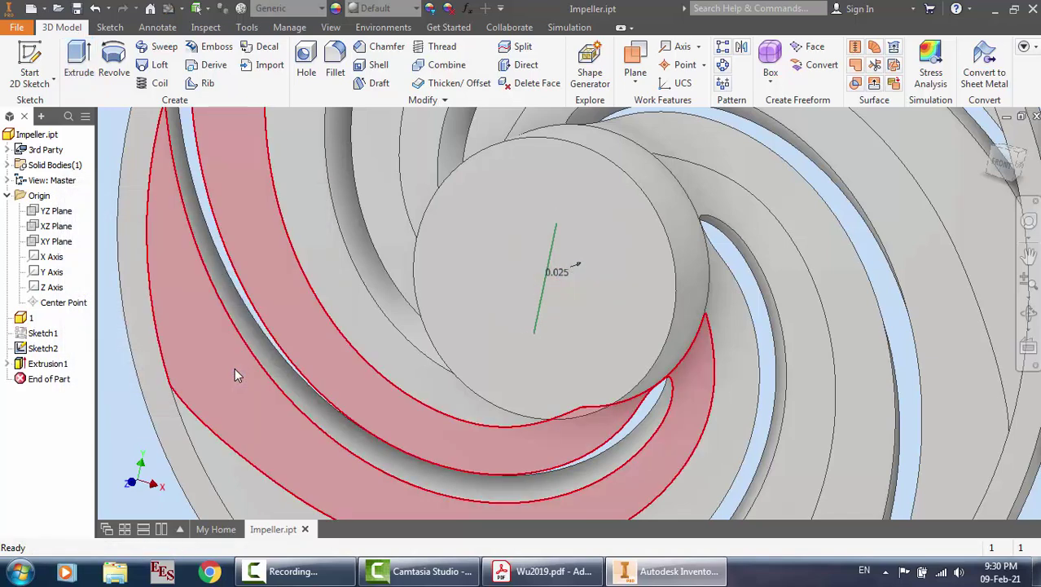
# Delete the YZ-plane sketch with the bore length dimension and check the filled hub from an angle
pyautogui.click(32, 335)
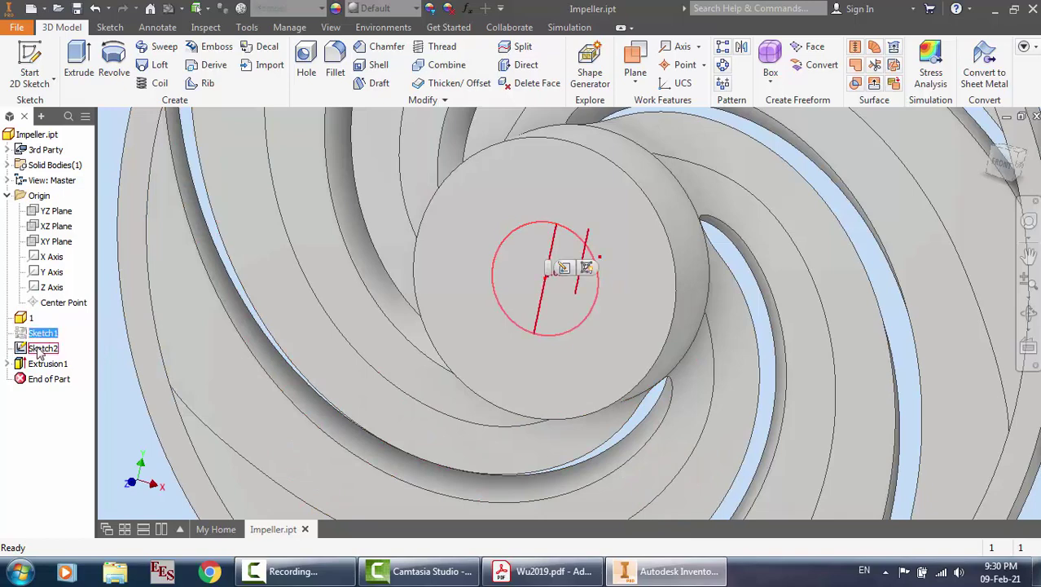
pyautogui.click(38, 348)
pyautogui.press('Delete')
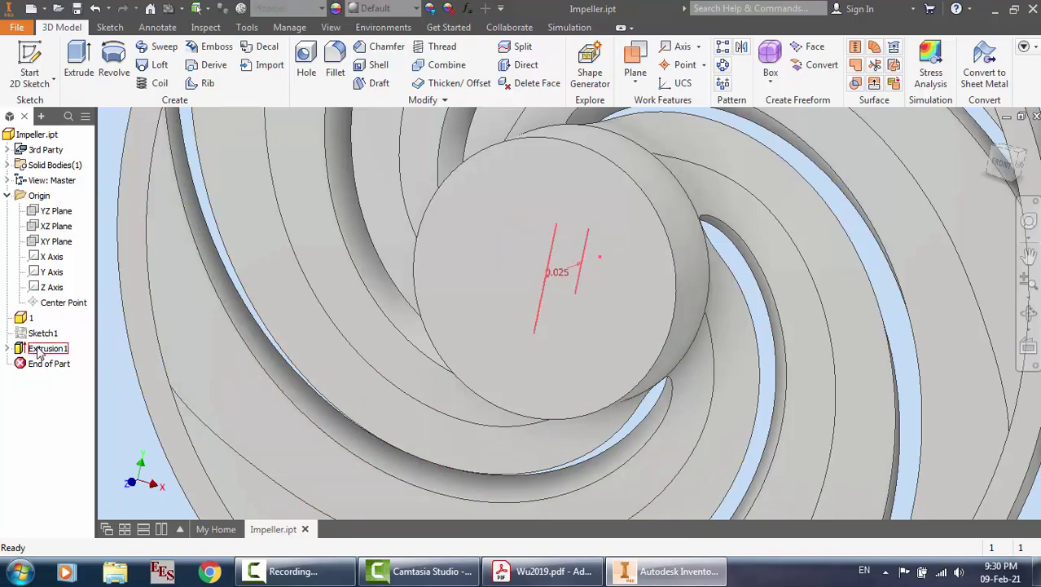
pyautogui.scroll(-6, 528, 361)
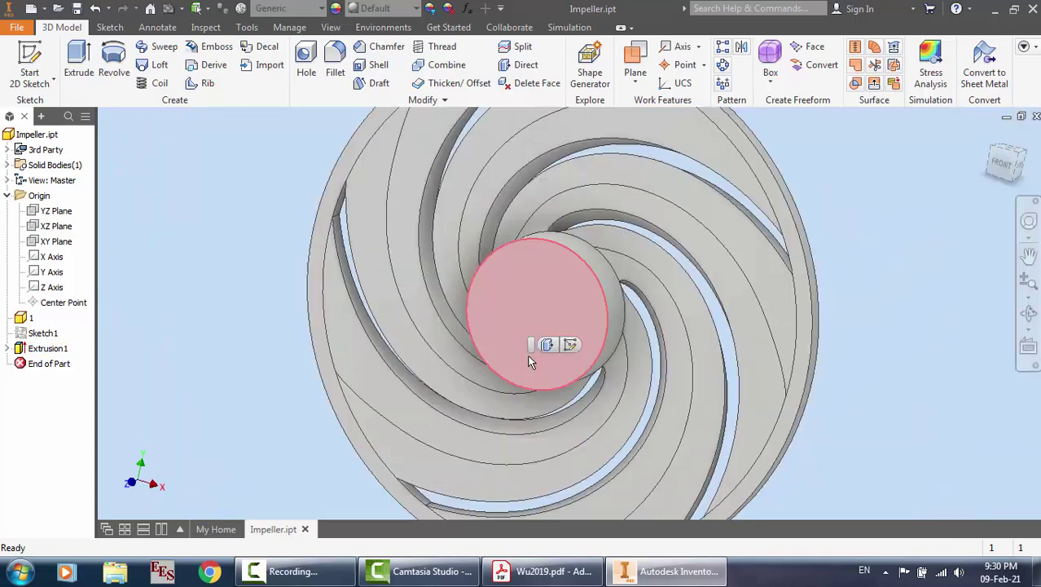
pyautogui.click(1029, 318)
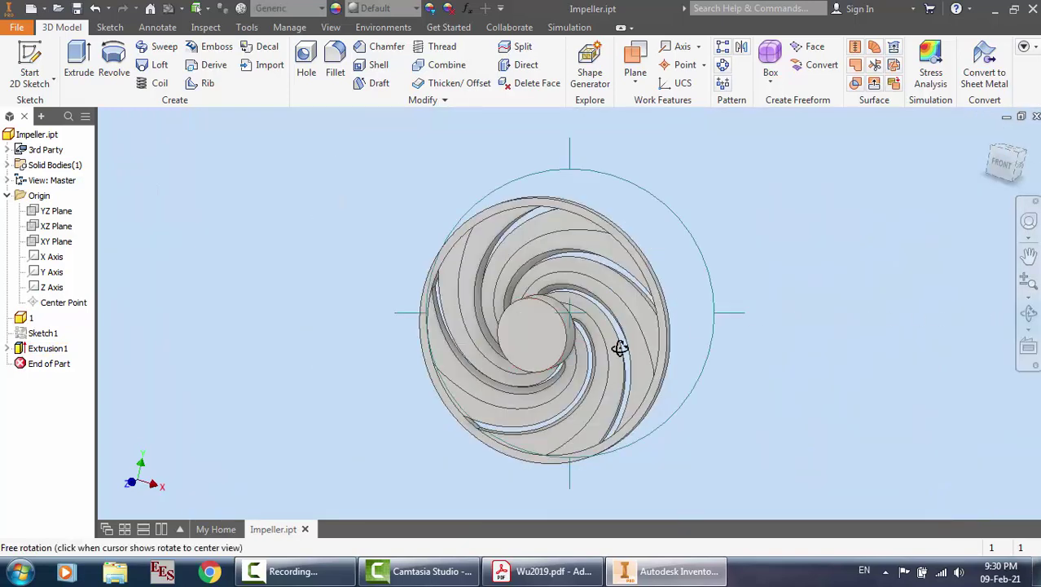
pyautogui.moveTo(539, 356); pyautogui.dragTo(591, 349)
pyautogui.scroll(2, 591, 348)
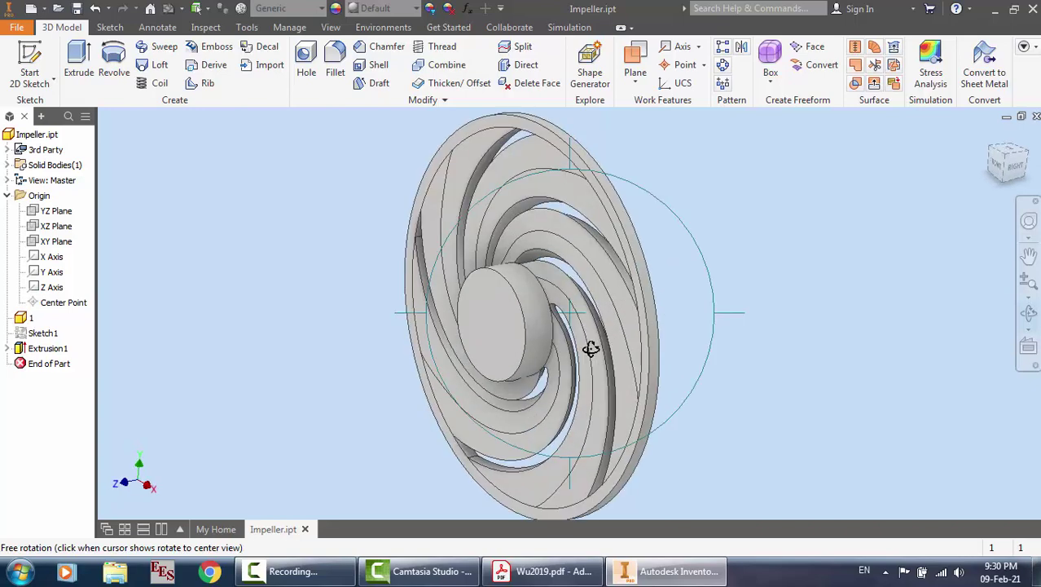
pyautogui.rightClick(591, 349)
pyautogui.click(656, 349)
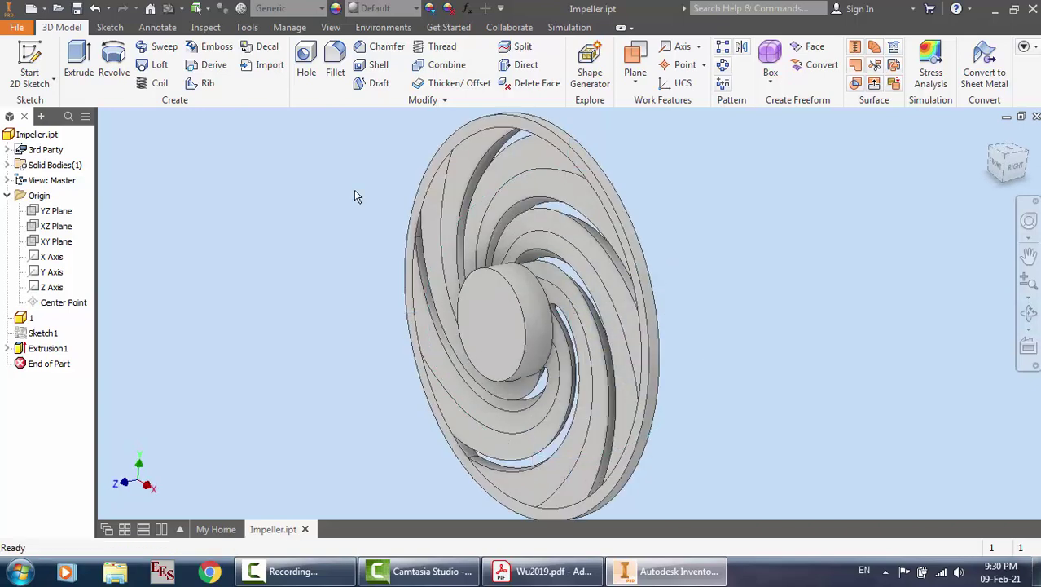
pyautogui.click(17, 29)
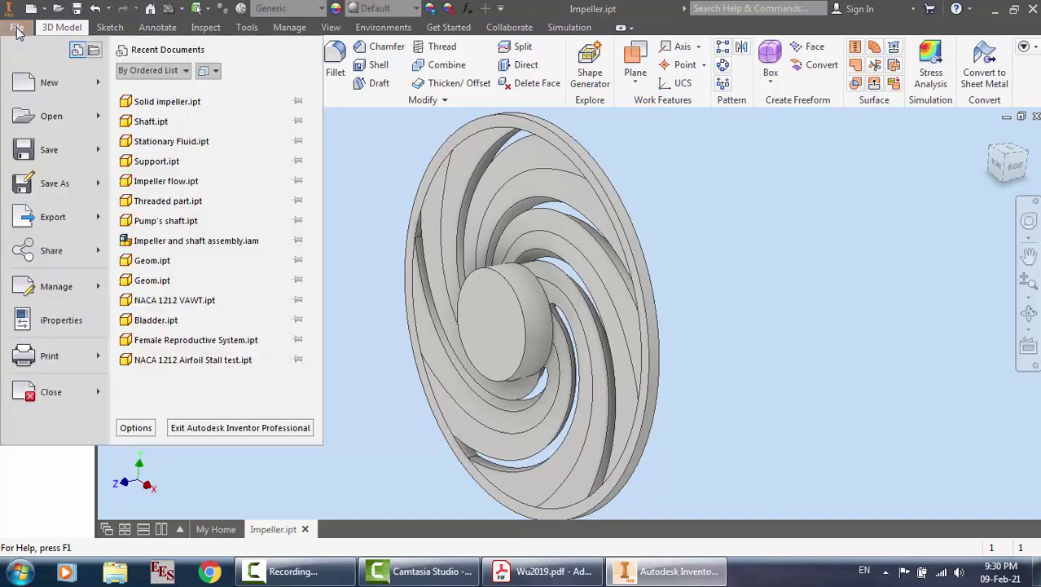
pyautogui.moveTo(67, 216)
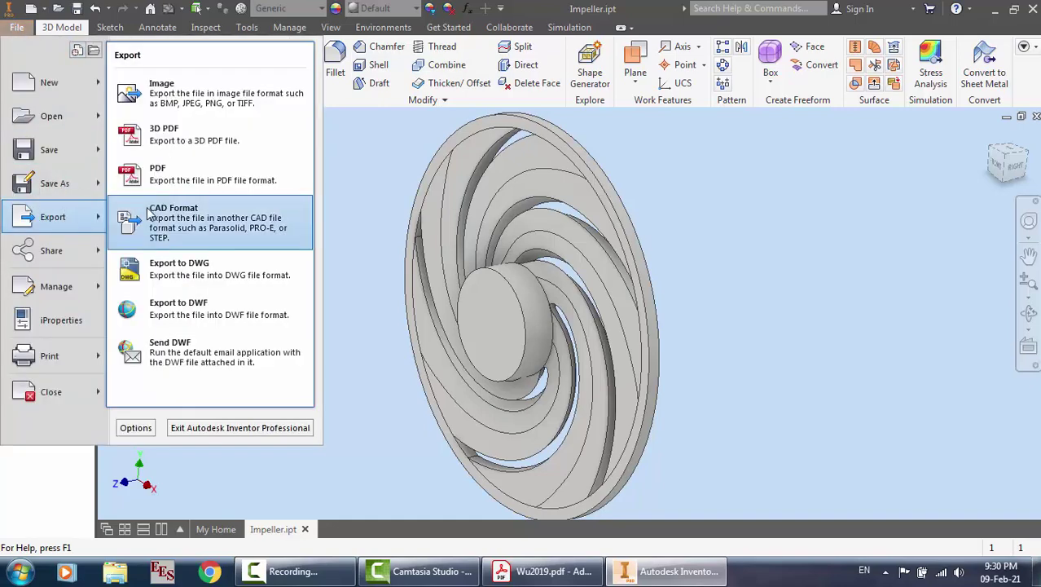
pyautogui.click(172, 213)
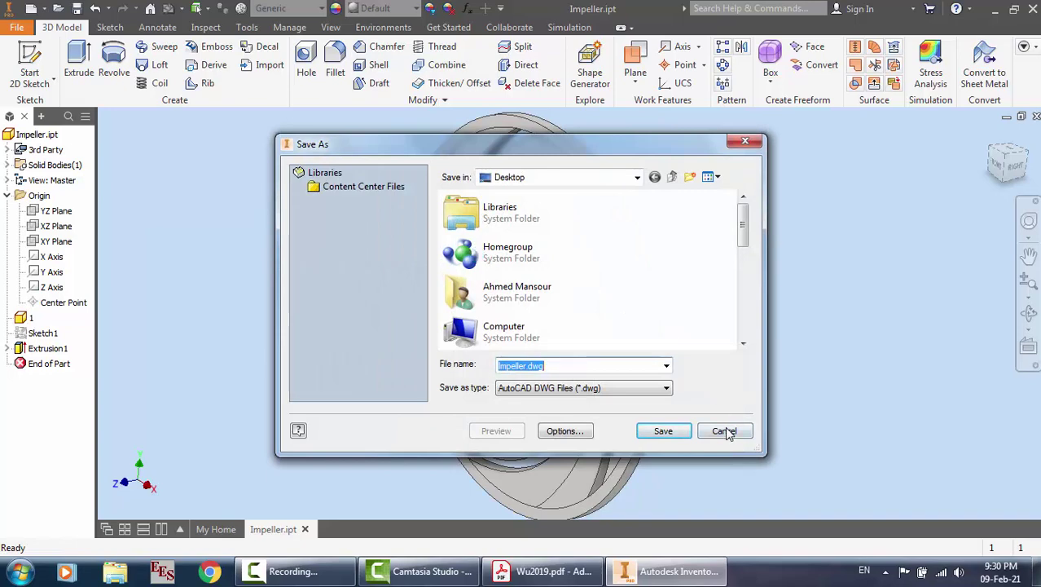
pyautogui.click(724, 432)
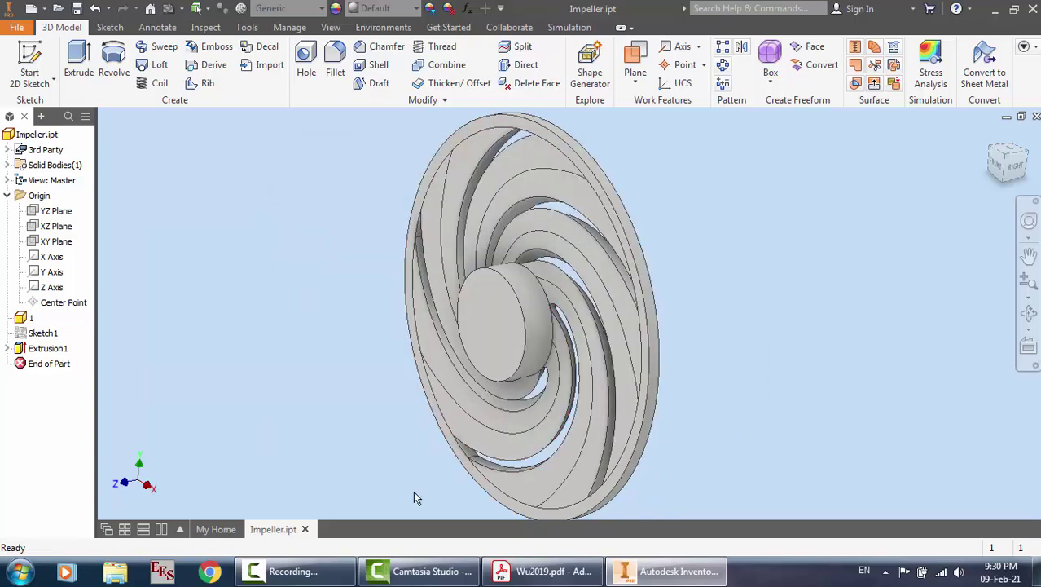
# Close the impeller part without saving and minimize the Inventor and PDF reader windows to reach the desktop
pyautogui.click(305, 529)
pyautogui.click(477, 317)
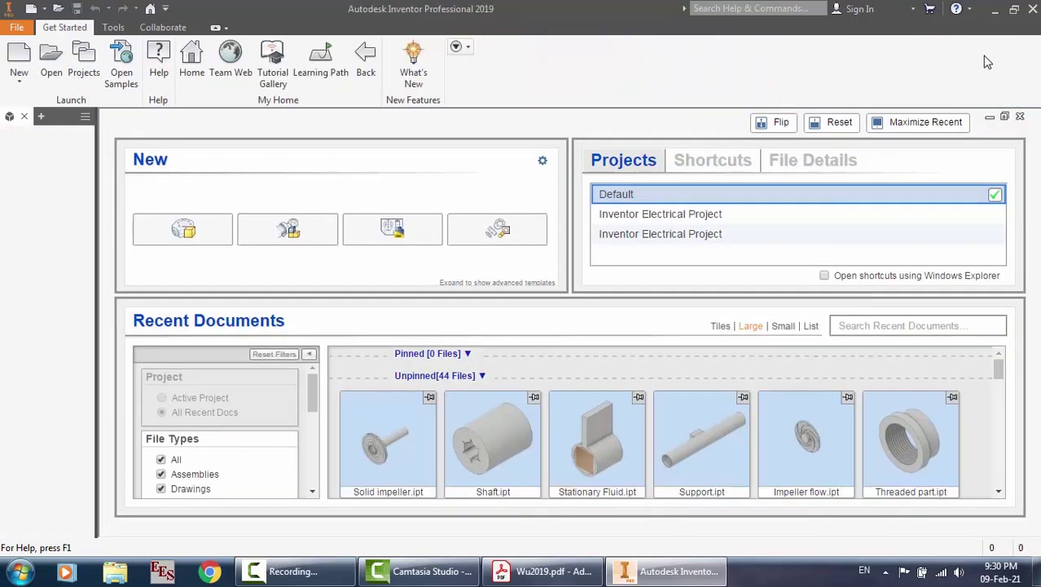
pyautogui.click(994, 10)
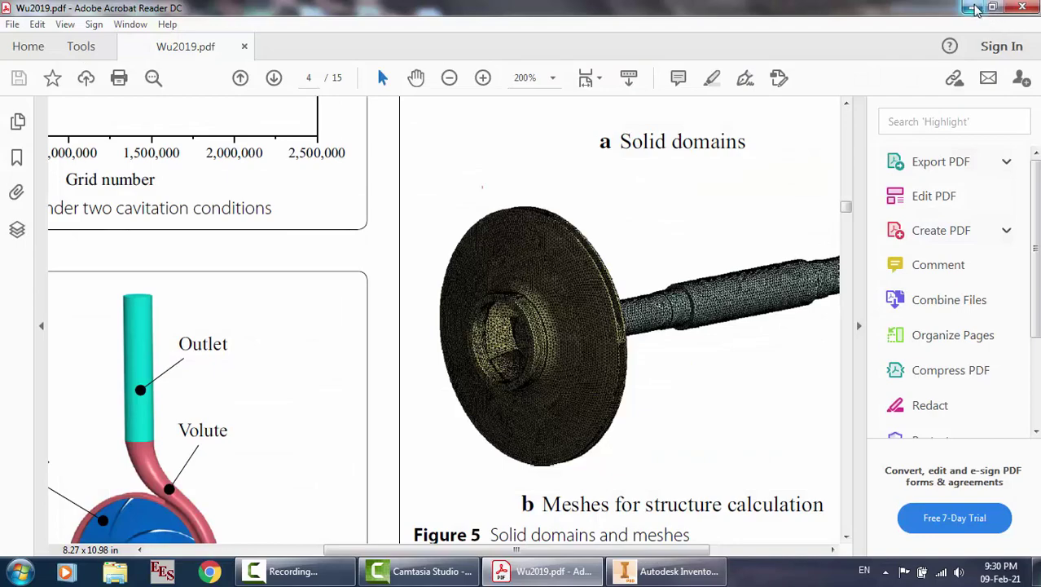
pyautogui.click(973, 8)
pyautogui.click(971, 9)
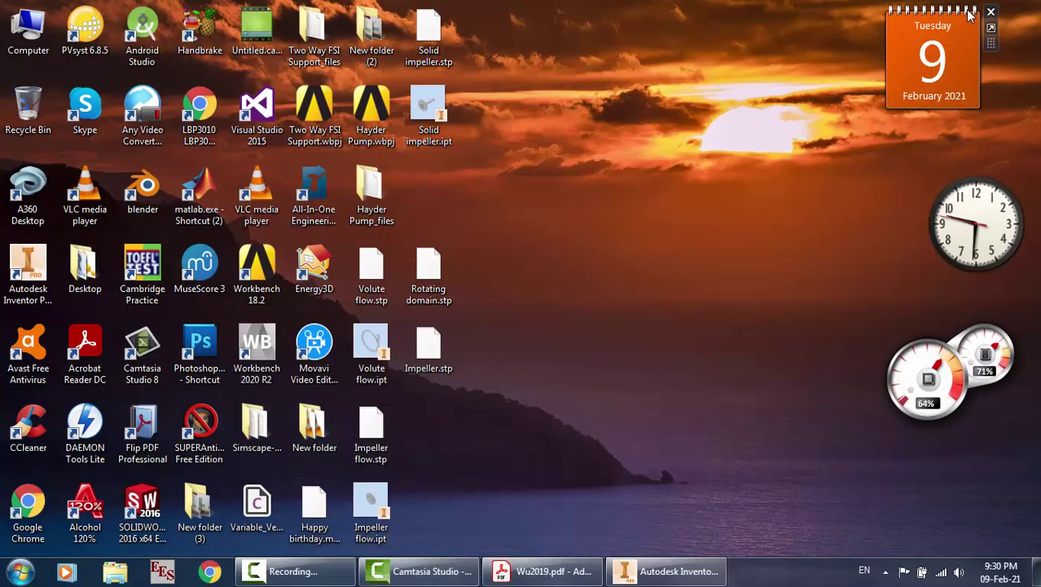
# Permanently delete the files Impeller.stp and Rotating domain.stp from the desktop
pyautogui.click(426, 355)
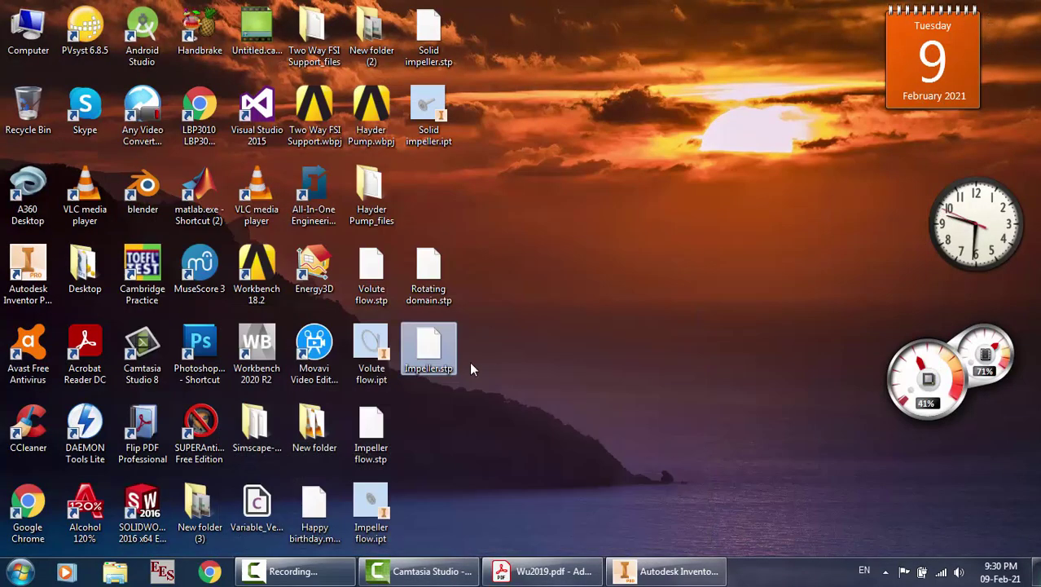
pyautogui.hotkey('shift', 'Delete')
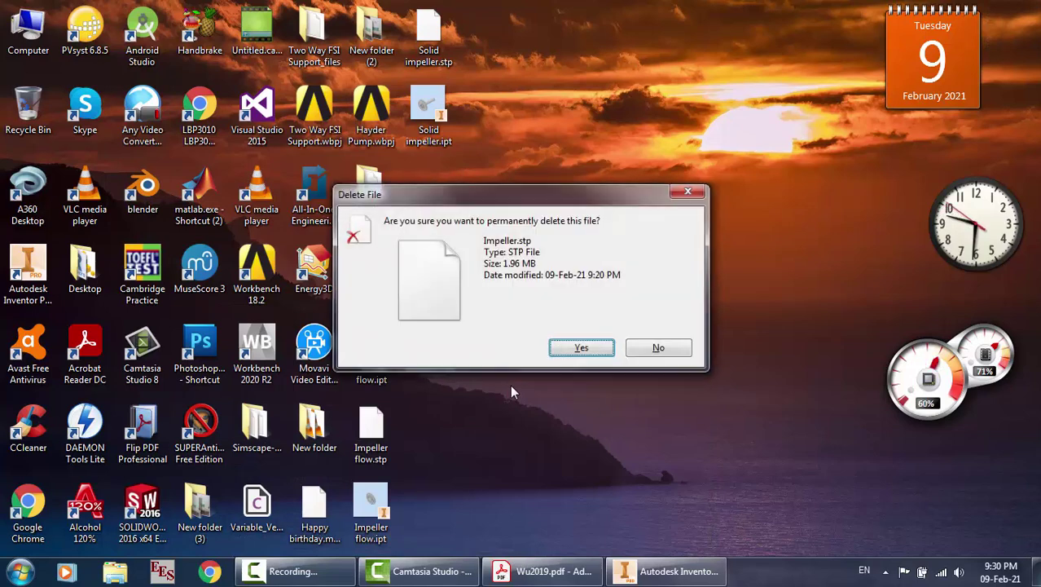
pyautogui.press('Return')
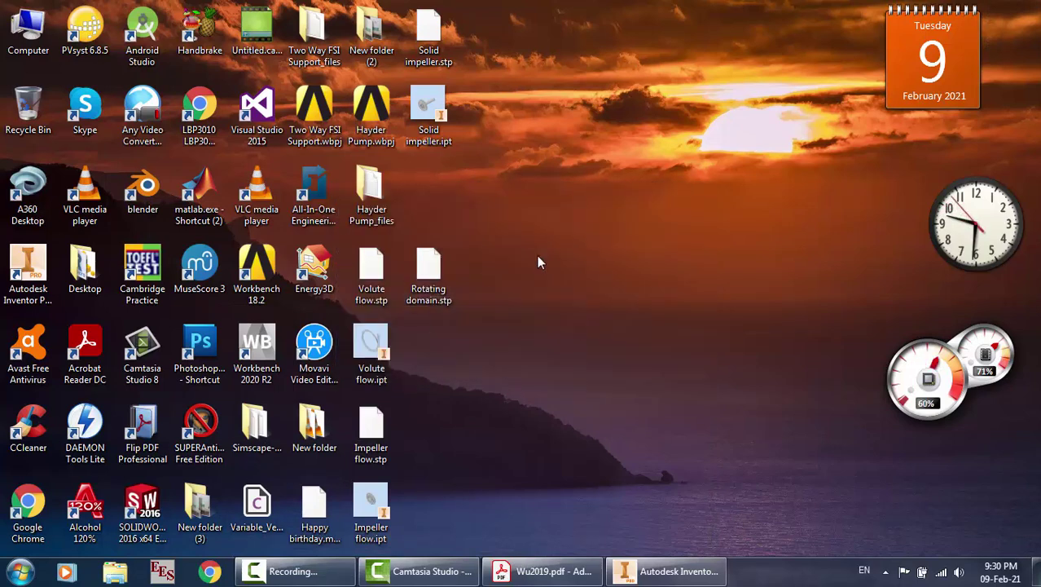
pyautogui.click(431, 281)
pyautogui.hotkey('shift', 'Delete')
pyautogui.press('Return')
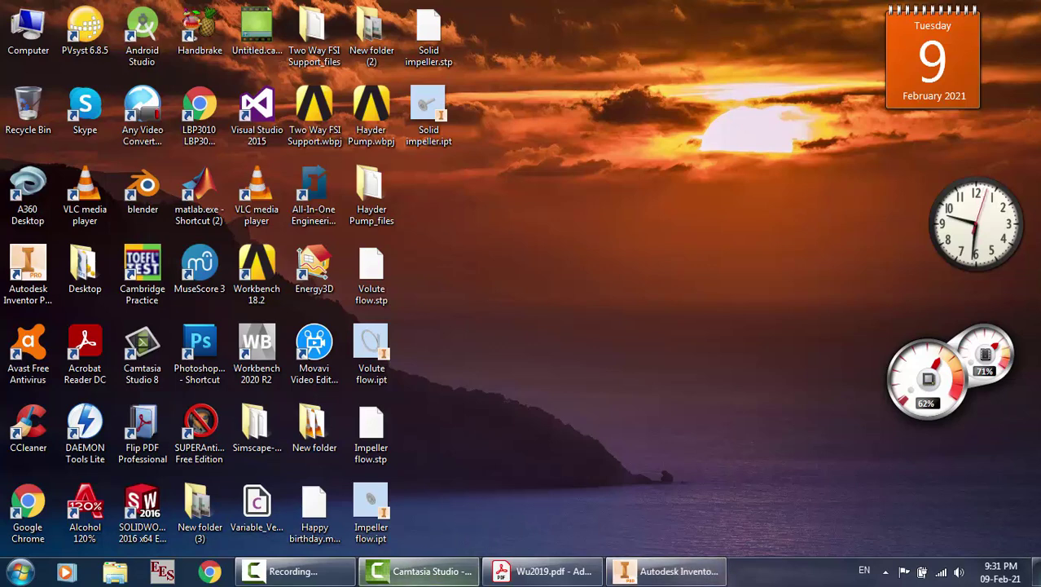
pyautogui.click(293, 570)
pyautogui.click(966, 499)
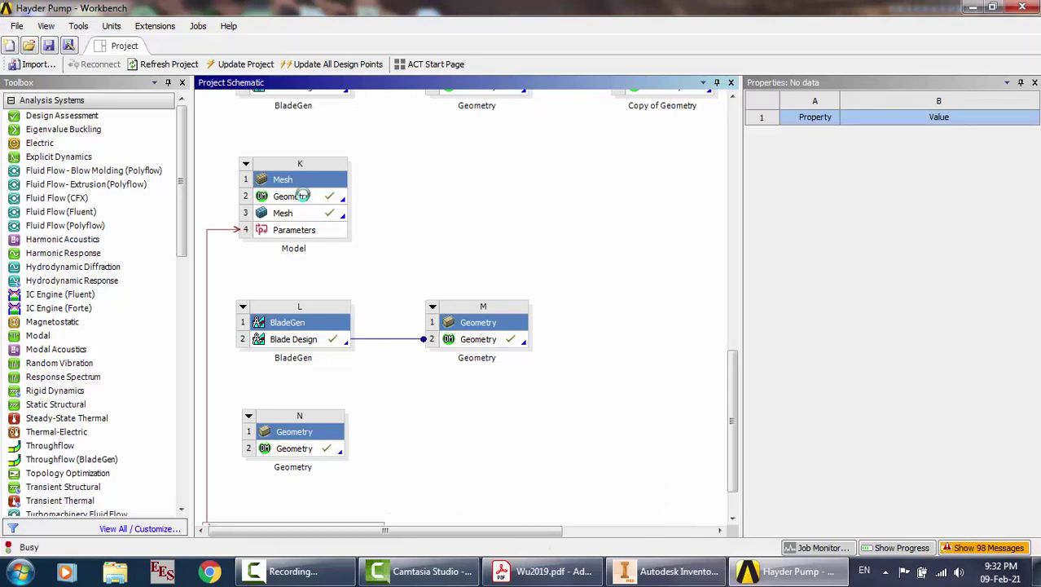
# Open the geometry of mesh system K from the Workbench project in DesignModeler and examine the volute's ring and outlet pipe from several angles
pyautogui.doubleClick(304, 201)
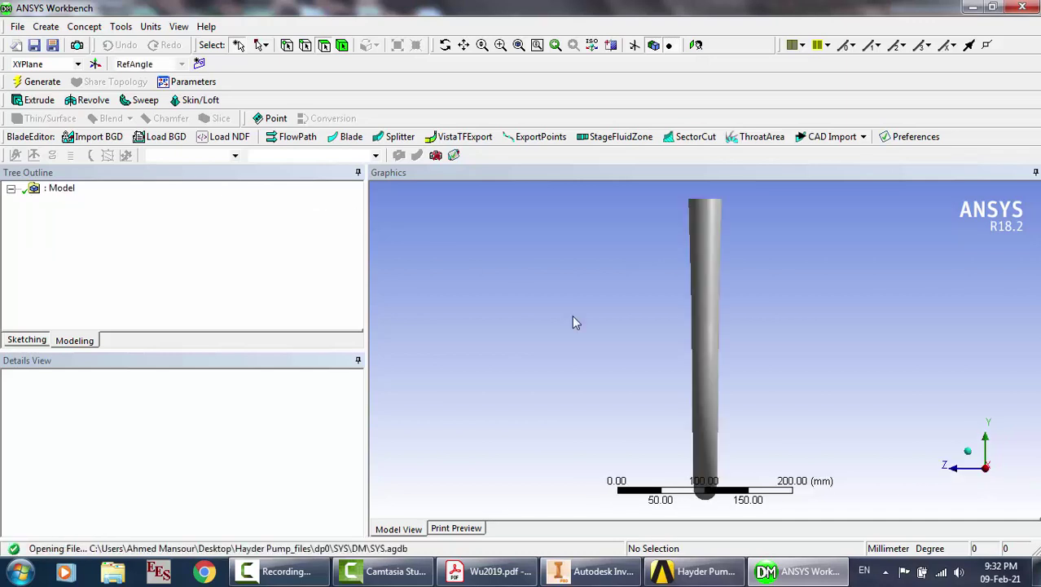
pyautogui.click(445, 45)
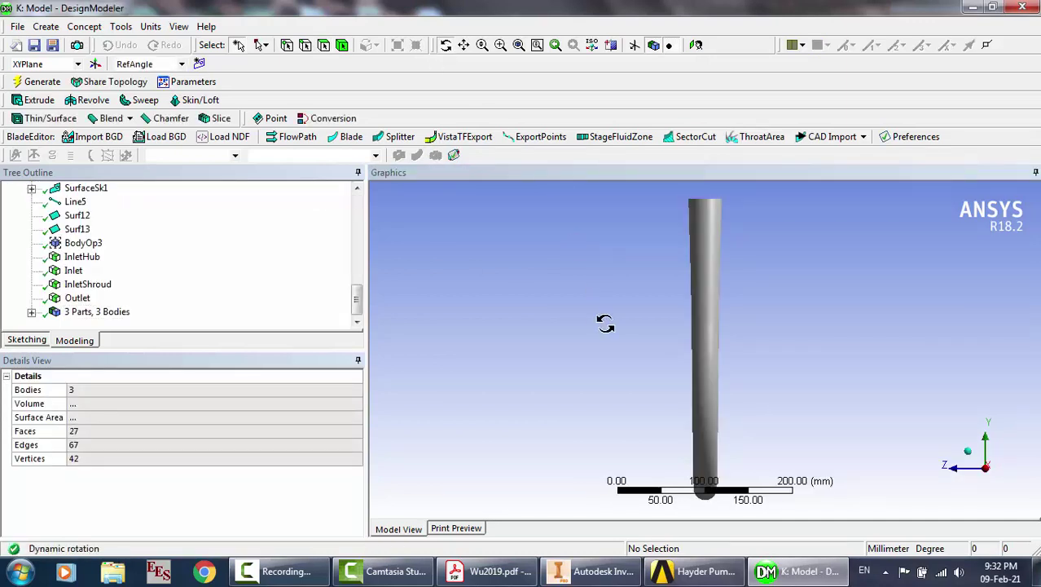
pyautogui.moveTo(604, 324); pyautogui.dragTo(704, 337)
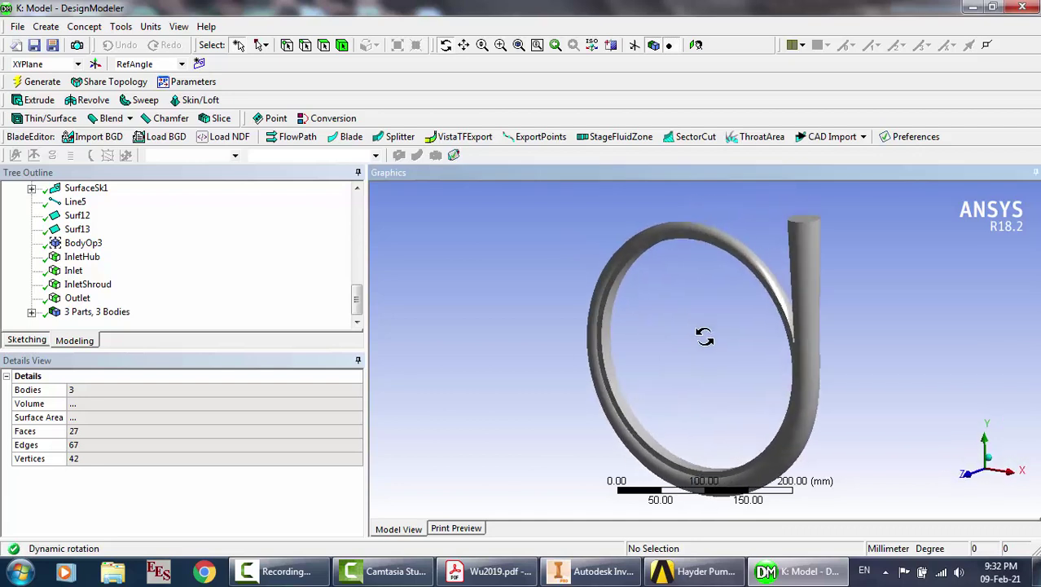
pyautogui.scroll(5, 640, 409)
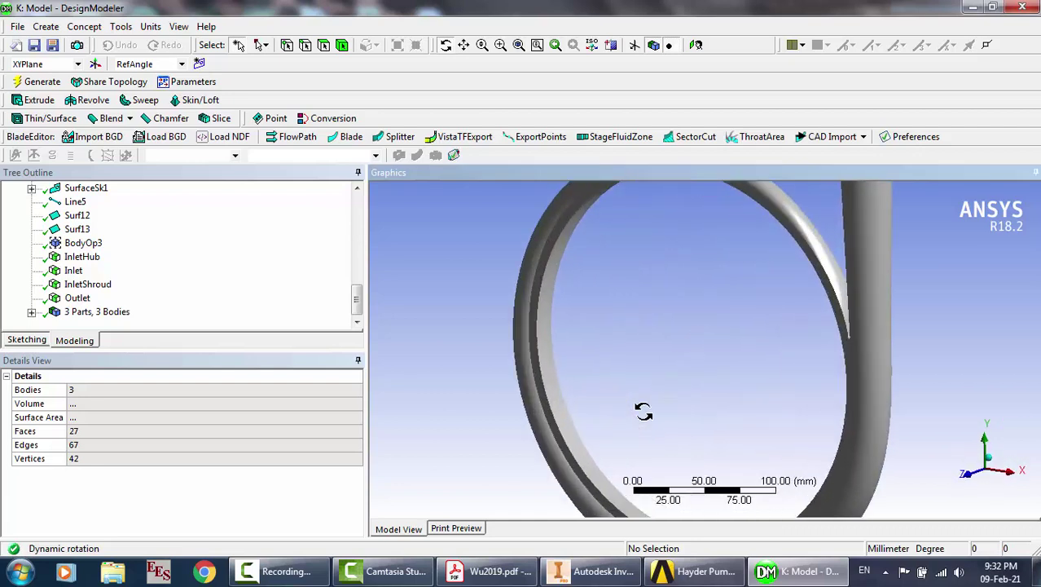
pyautogui.moveTo(607, 353); pyautogui.dragTo(660, 340)
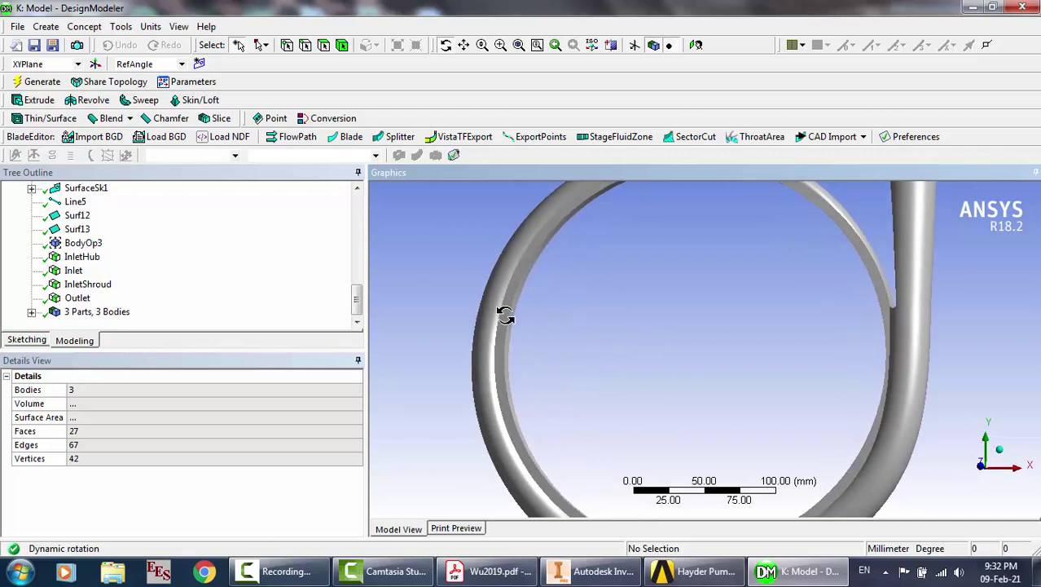
pyautogui.scroll(-3, 648, 340)
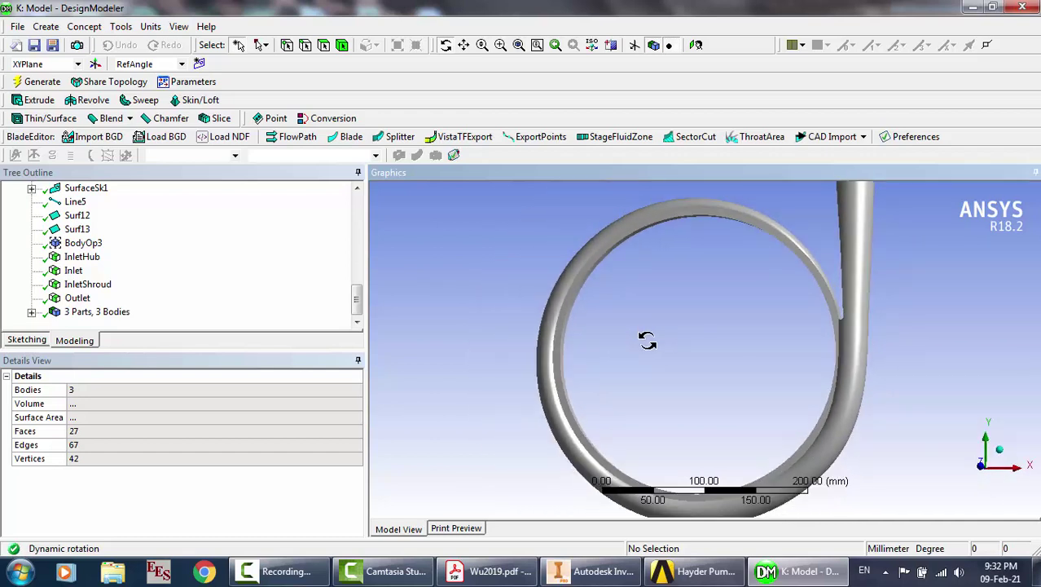
pyautogui.moveTo(649, 340); pyautogui.dragTo(684, 340)
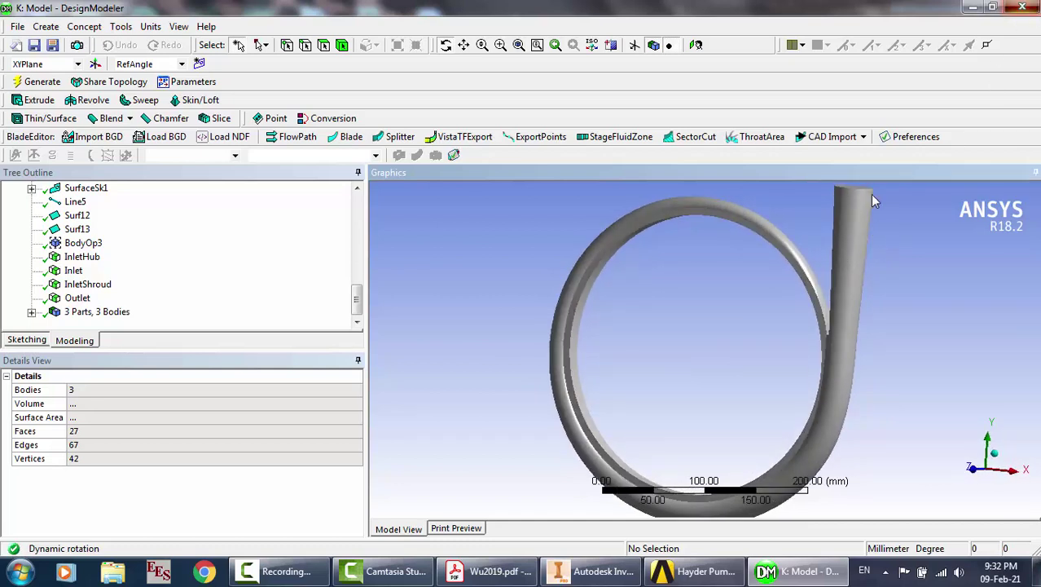
# Import Volute flow.stp from the desktop into Inventor as a converted model, view the volute, and close it without saving
pyautogui.click(591, 571)
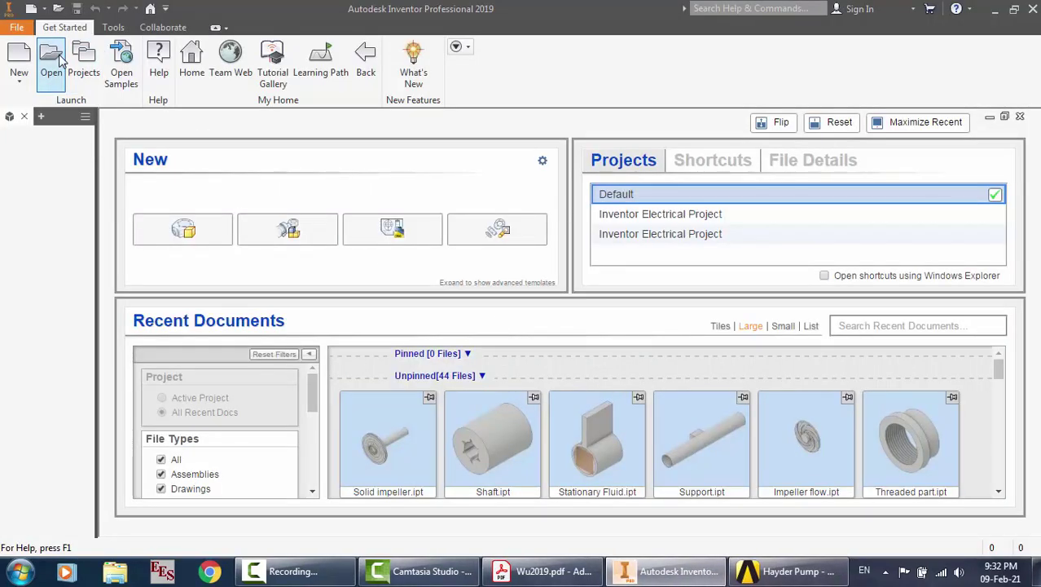
pyautogui.click(51, 57)
pyautogui.scroll(-3, 495, 279)
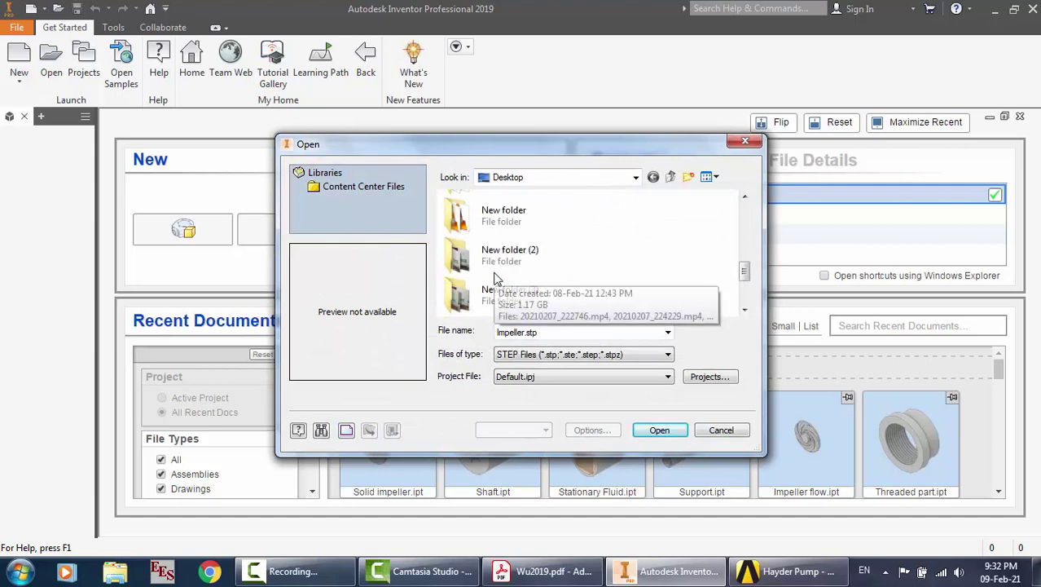
pyautogui.scroll(-3, 495, 279)
pyautogui.click(528, 303)
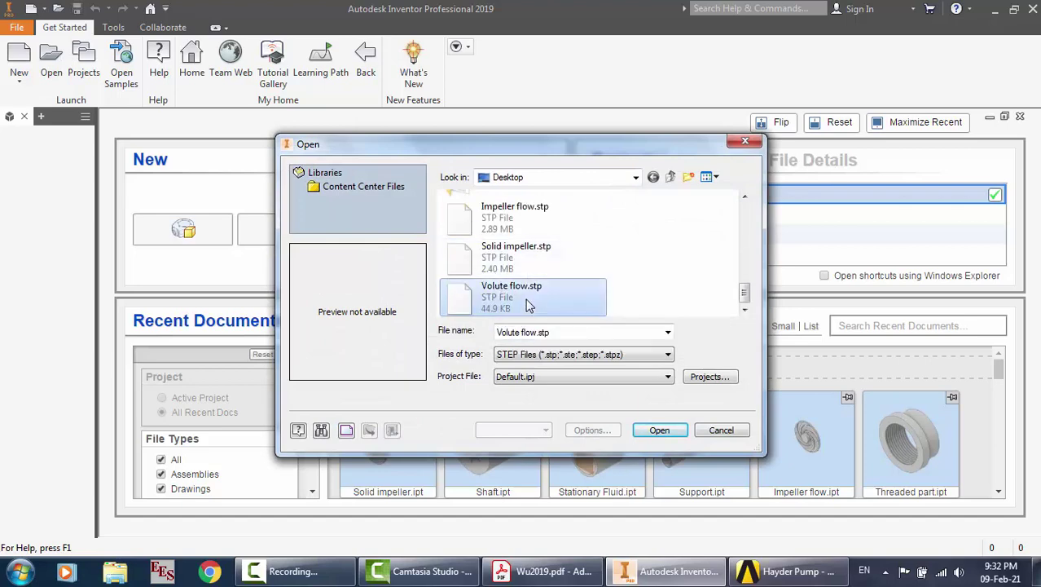
pyautogui.click(652, 432)
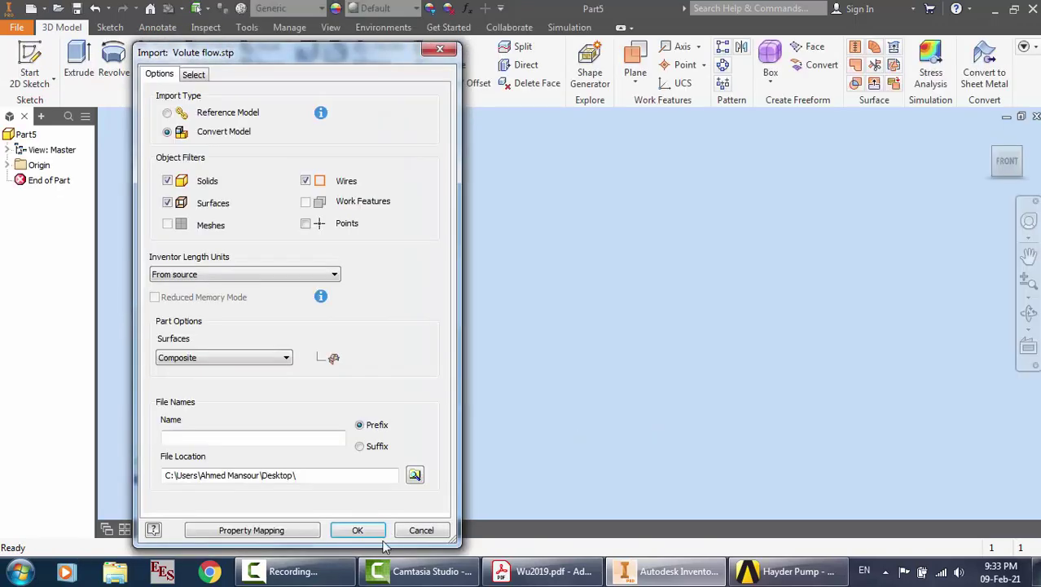
pyautogui.click(363, 531)
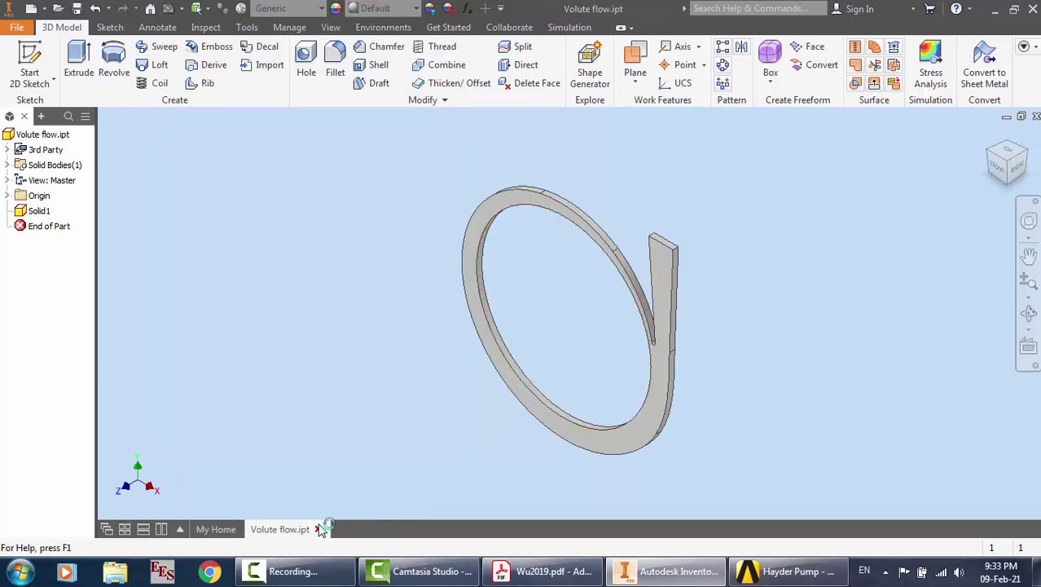
pyautogui.click(318, 529)
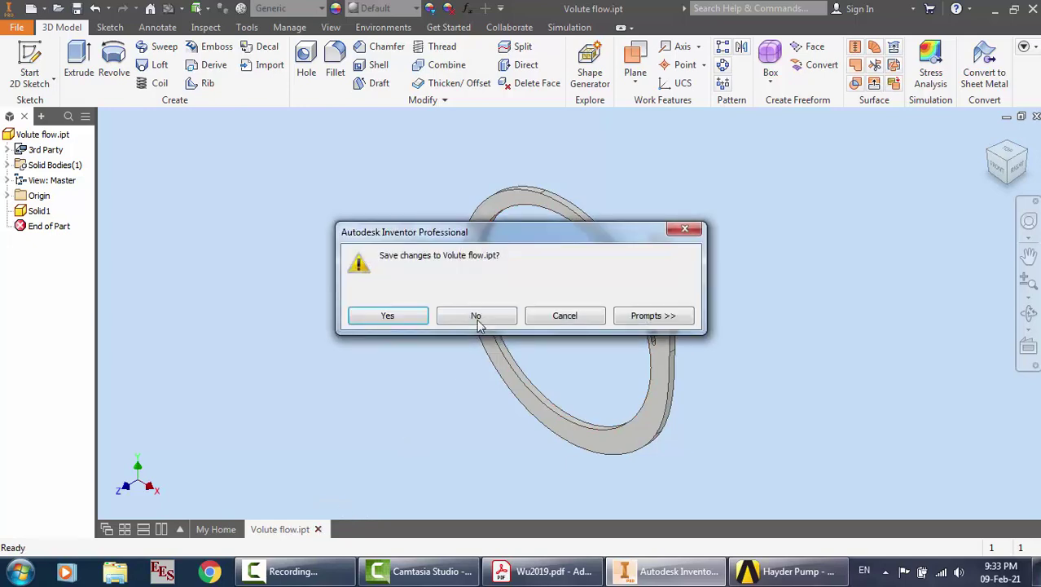
pyautogui.click(478, 317)
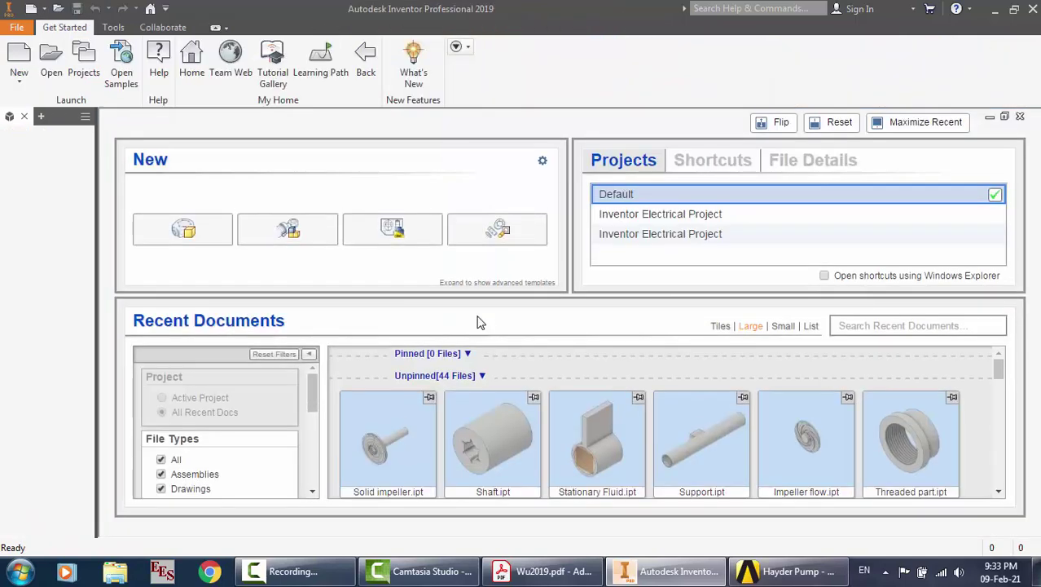
# Return to the Workbench project and open the geometry of Fluent system G, Copy of Fluid, in DesignModeler
pyautogui.moveTo(622, 418)
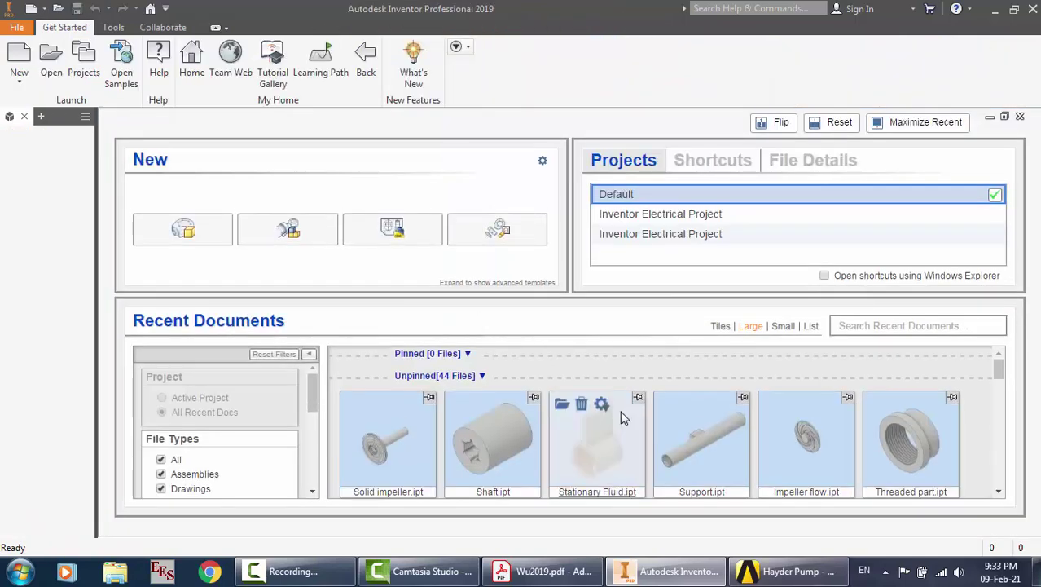
pyautogui.moveTo(727, 455)
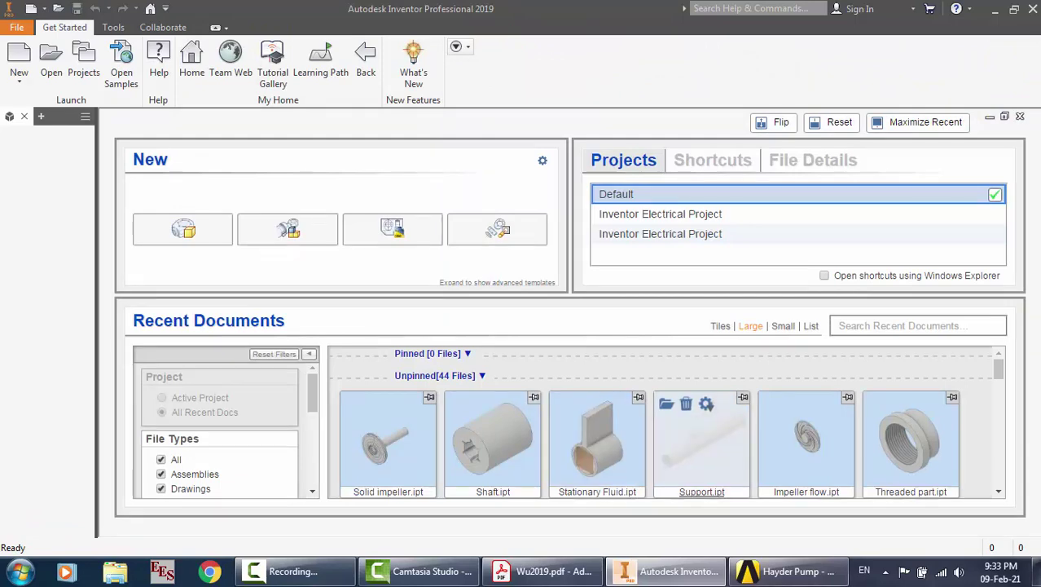
pyautogui.click(779, 571)
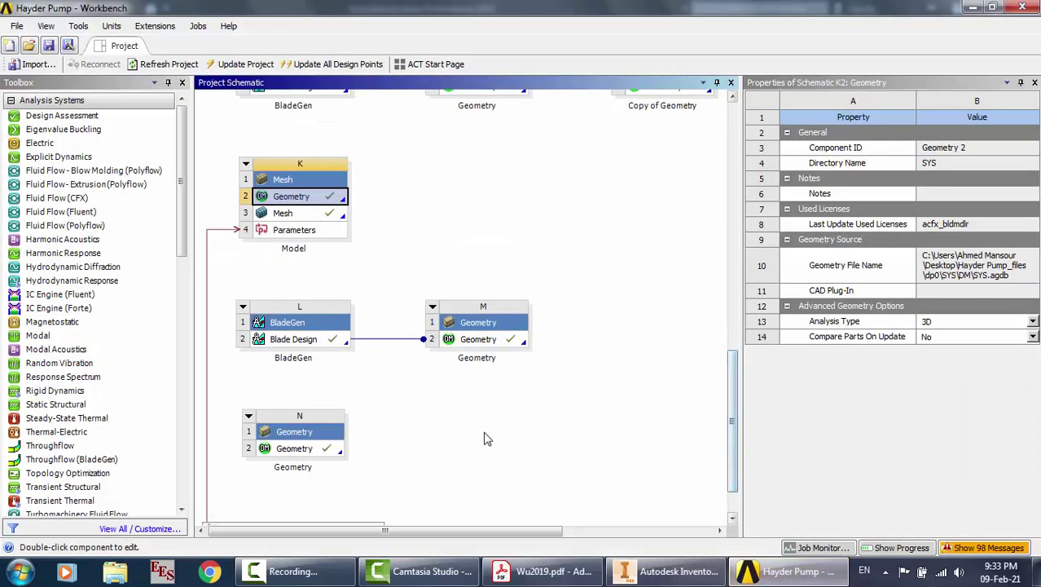
pyautogui.hotkey('alt', 'Tab')
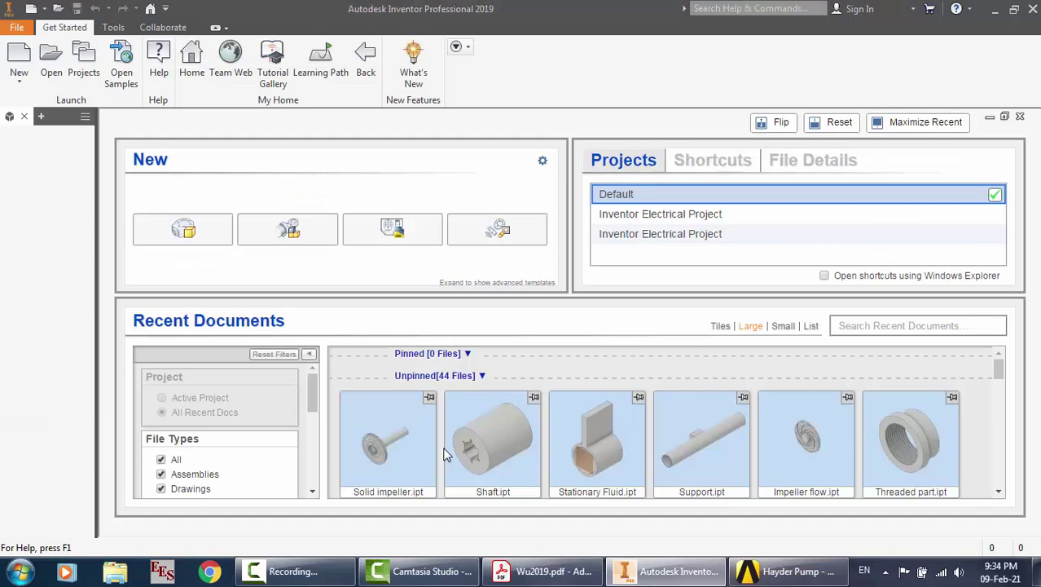
pyautogui.moveTo(744, 477)
pyautogui.moveTo(484, 462)
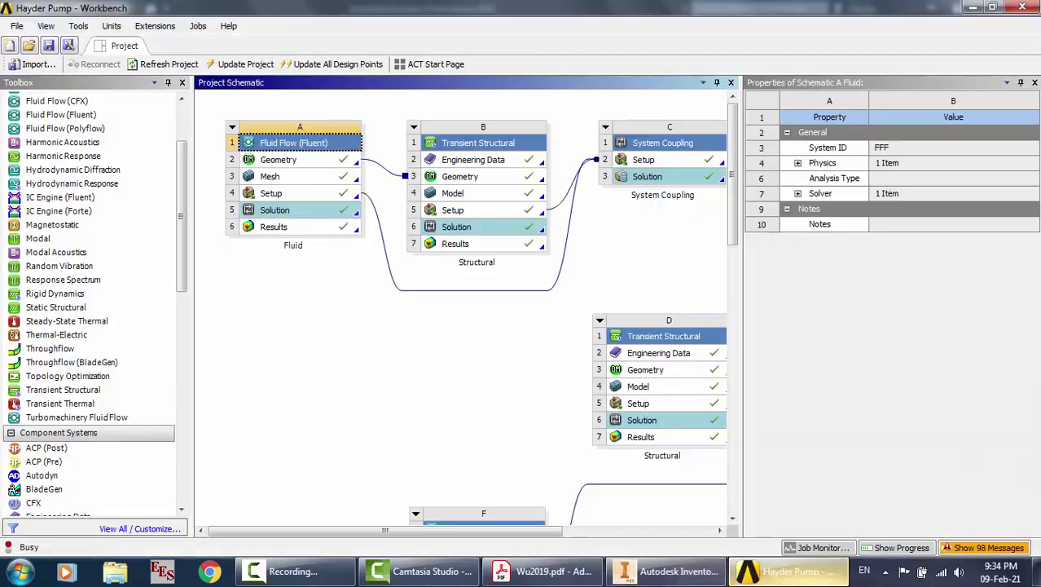
pyautogui.click(780, 571)
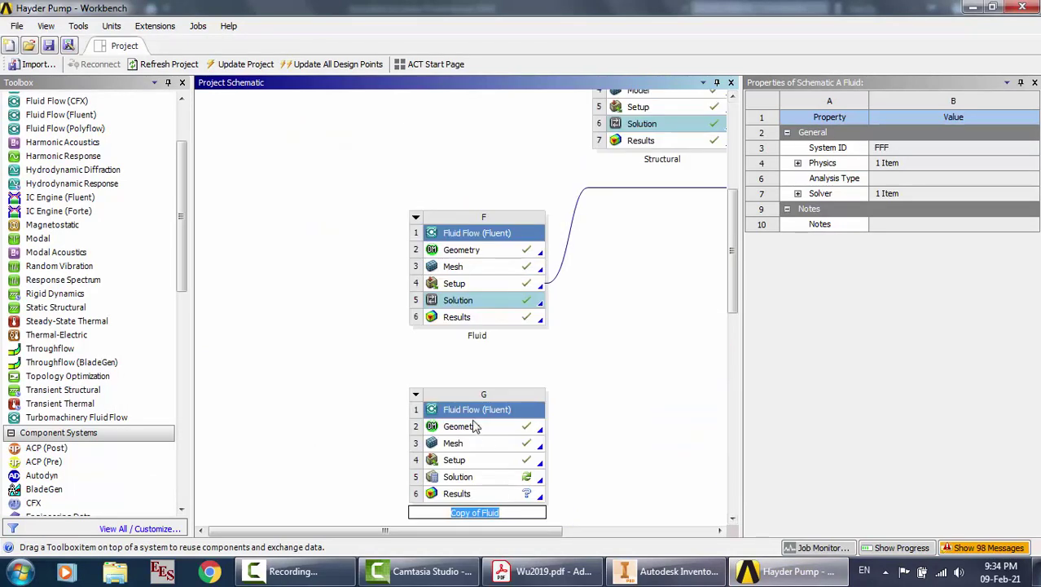
pyautogui.doubleClick(477, 428)
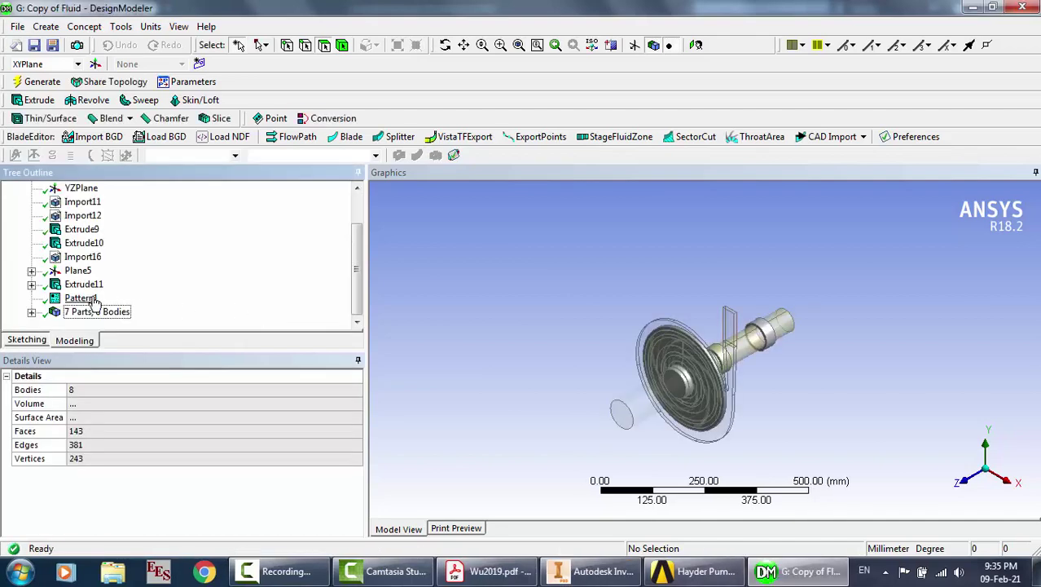
# Suppress the features Extrude9, Extrude10, Import16, Plane5, Extrude11 and Pattern1 together
pyautogui.click(82, 298)
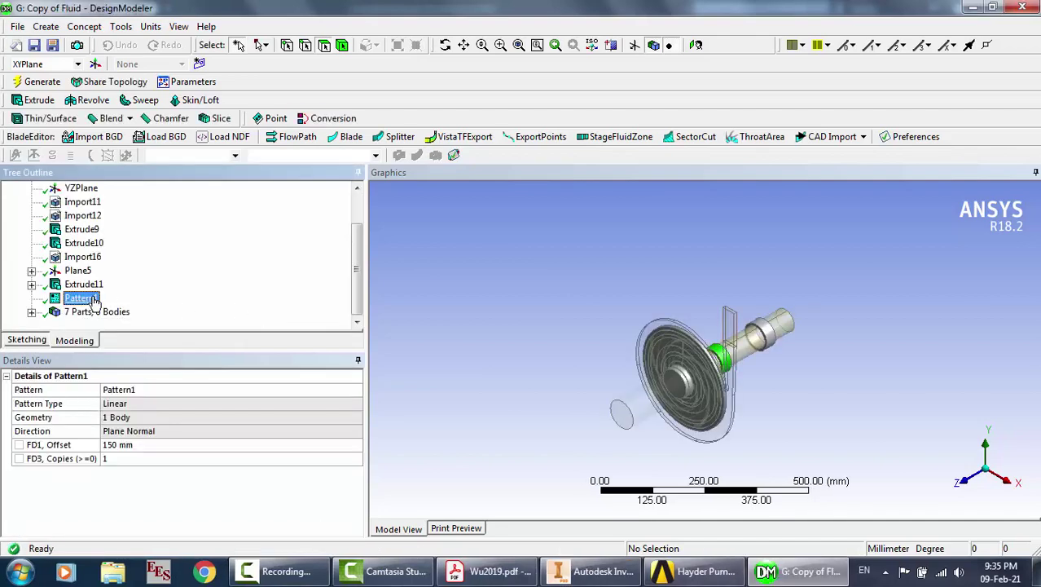
pyautogui.keyDown('shift'); pyautogui.click(85, 257); pyautogui.keyUp('shift')
pyautogui.keyDown('shift'); pyautogui.click(85, 243); pyautogui.keyUp('shift')
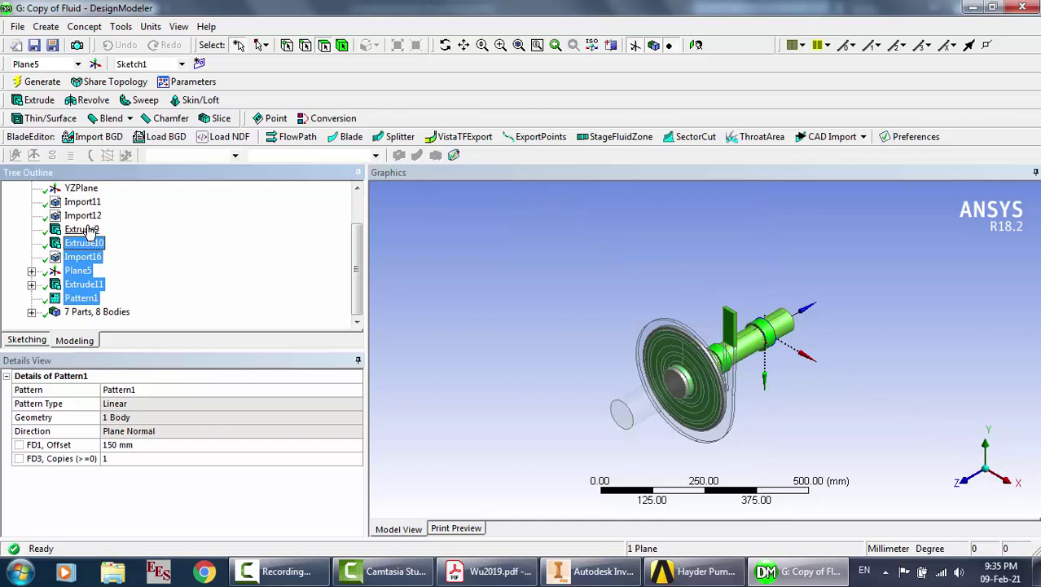
pyautogui.keyDown('shift'); pyautogui.click(70, 231); pyautogui.keyUp('shift')
pyautogui.rightClick(91, 230)
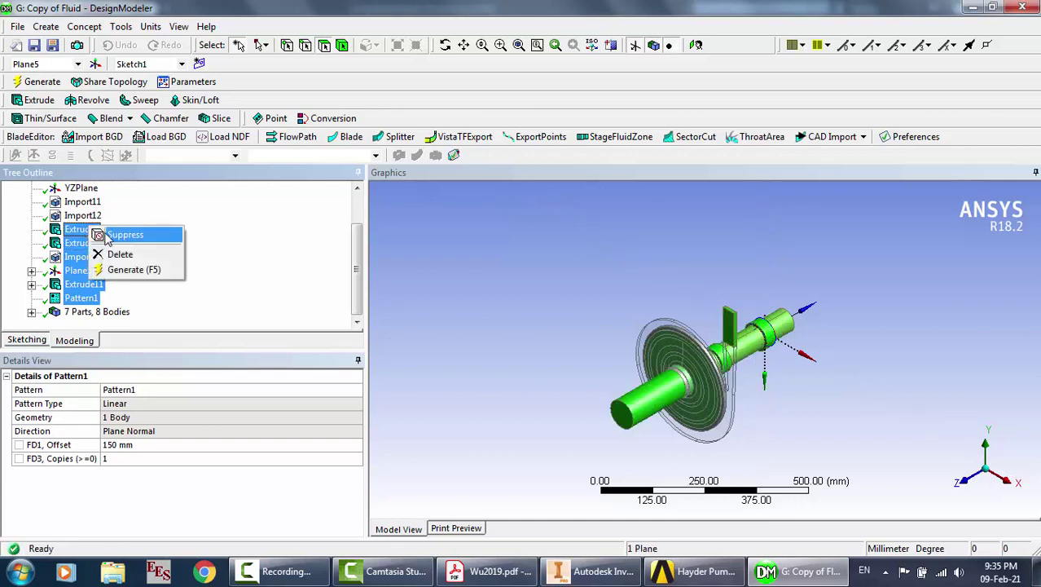
pyautogui.click(107, 235)
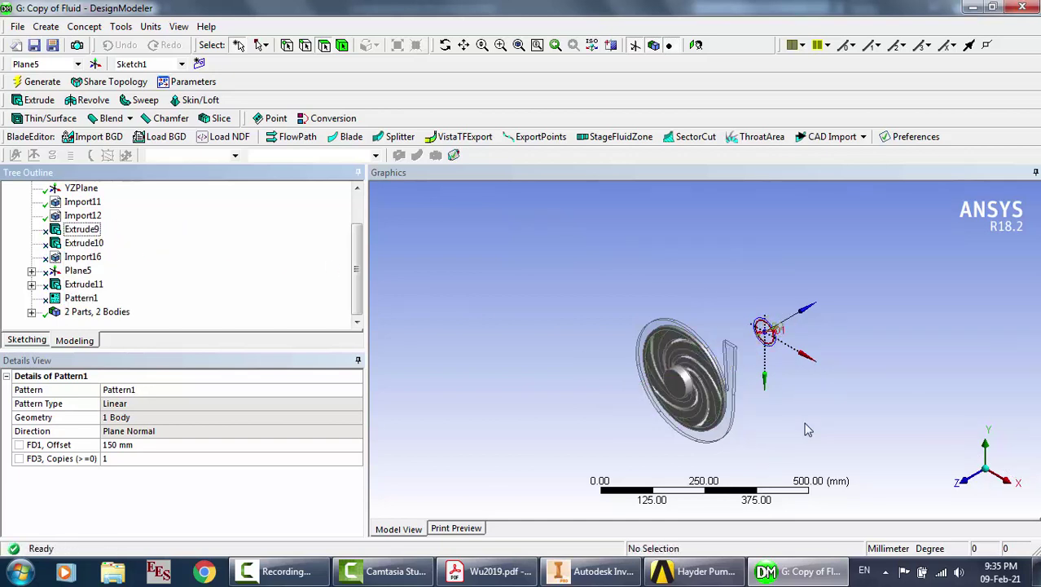
# Examine the impeller passage and volute flow bodies and highlight their source features, Import11 and Import12
pyautogui.scroll(3, 807, 430)
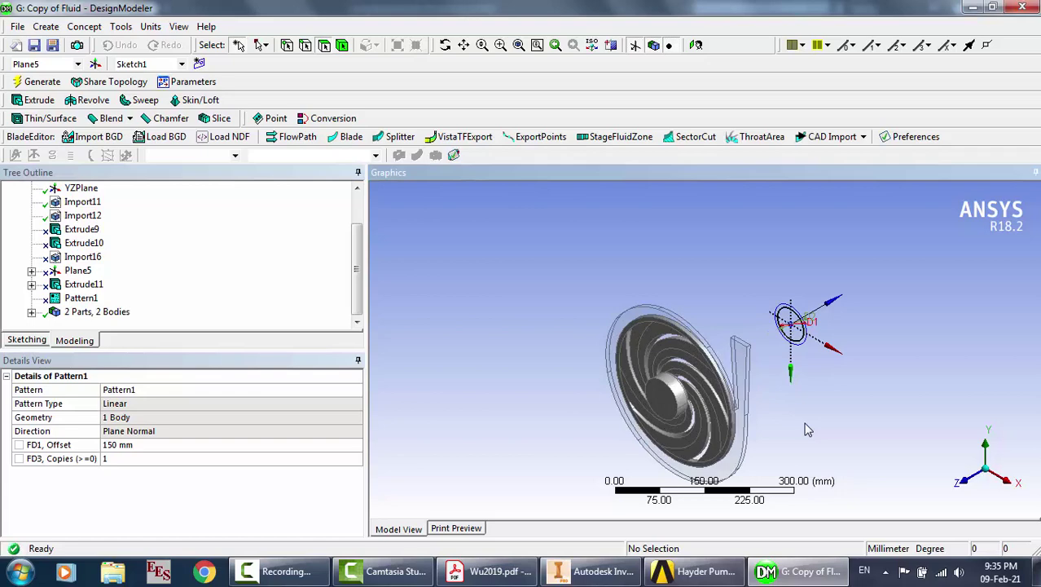
pyautogui.scroll(3, 807, 430)
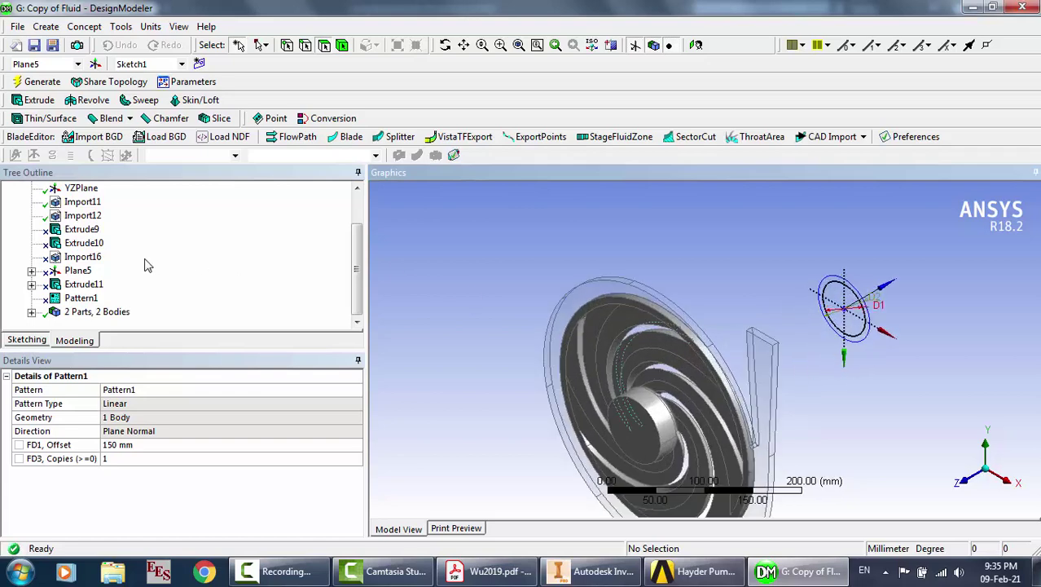
pyautogui.click(31, 311)
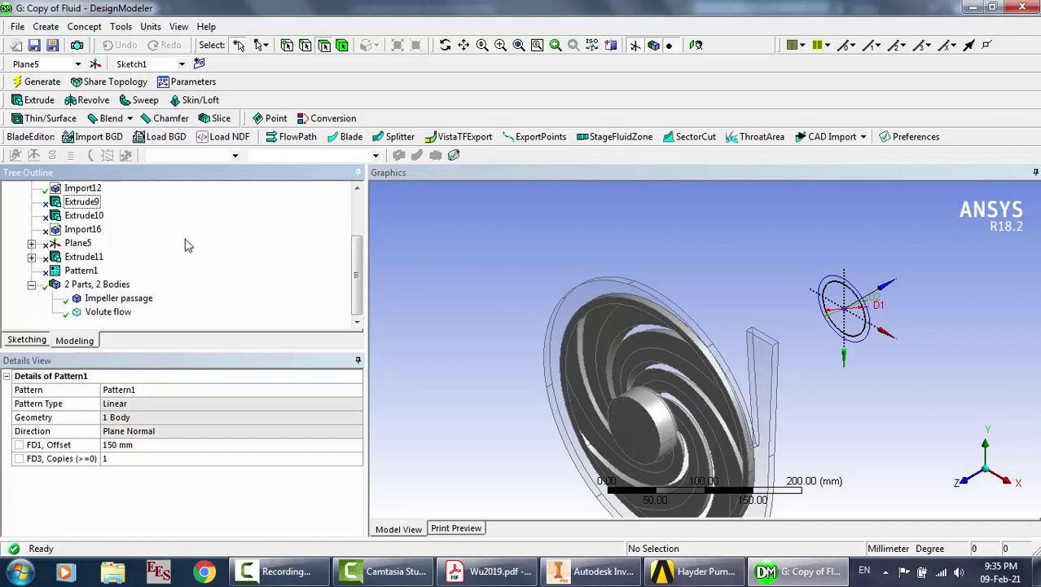
pyautogui.scroll(3, 187, 244)
pyautogui.click(82, 243)
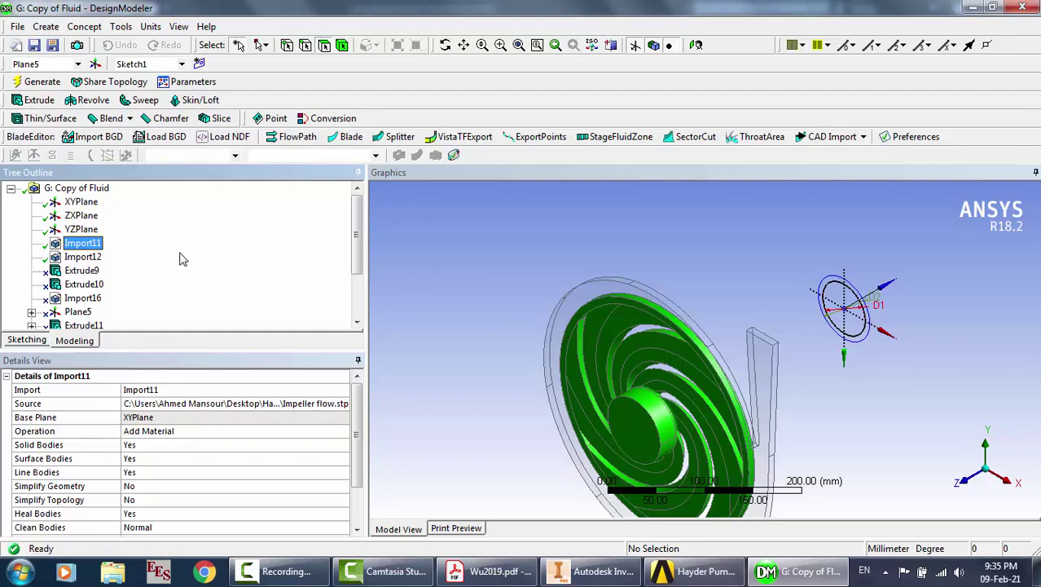
pyautogui.click(84, 257)
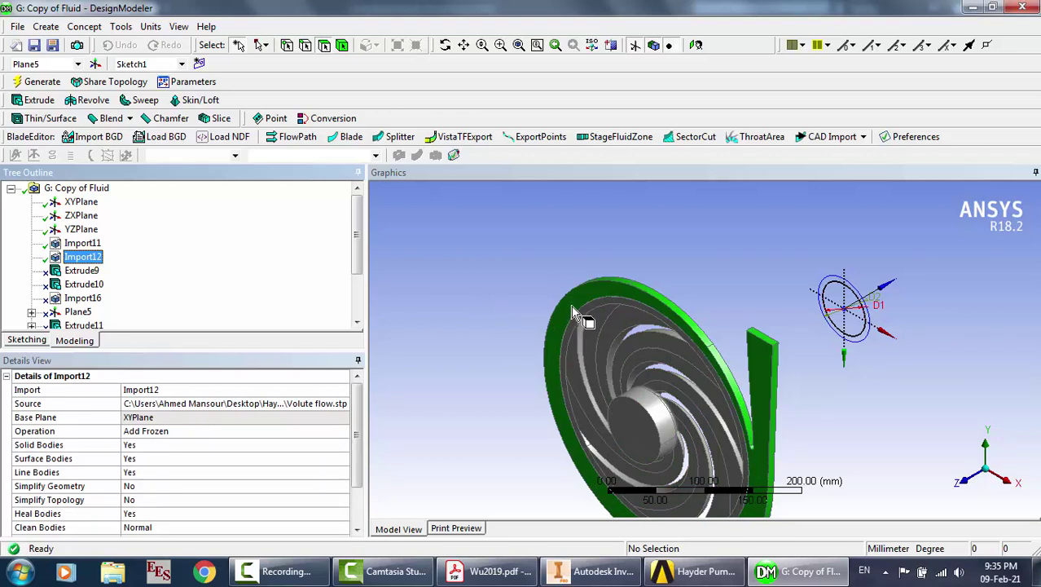
pyautogui.click(683, 211)
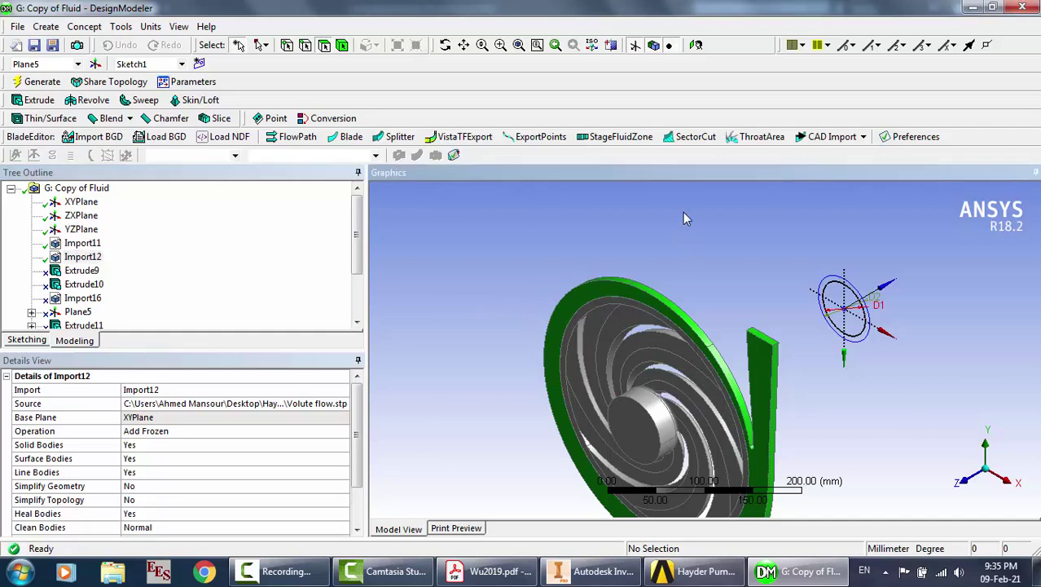
pyautogui.scroll(3, 712, 281)
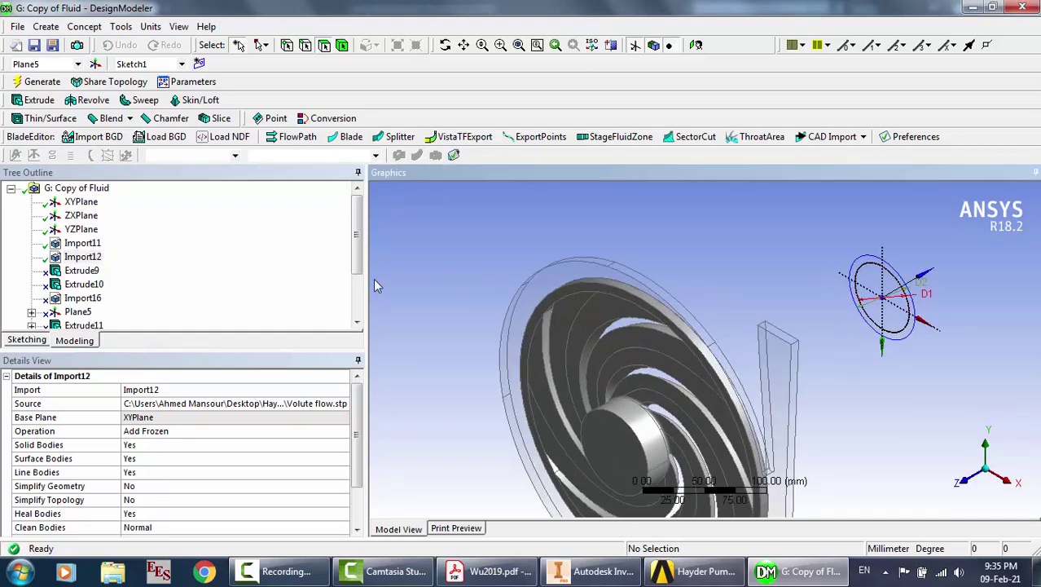
# Unsuppress Extrude9 and inspect how the cylindrical extension meets the impeller passage's hub end
pyautogui.rightClick(96, 272)
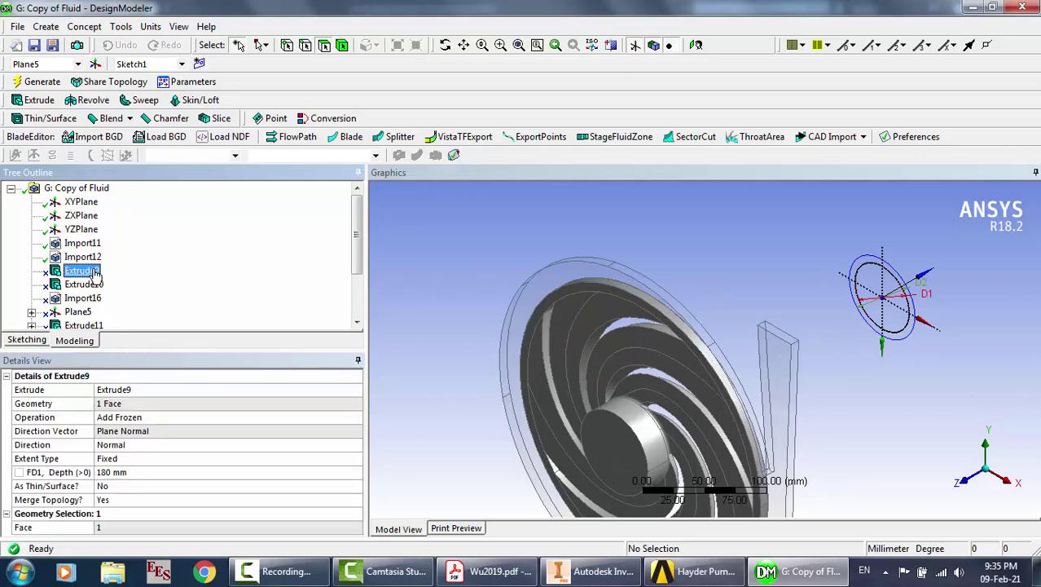
pyautogui.click(135, 316)
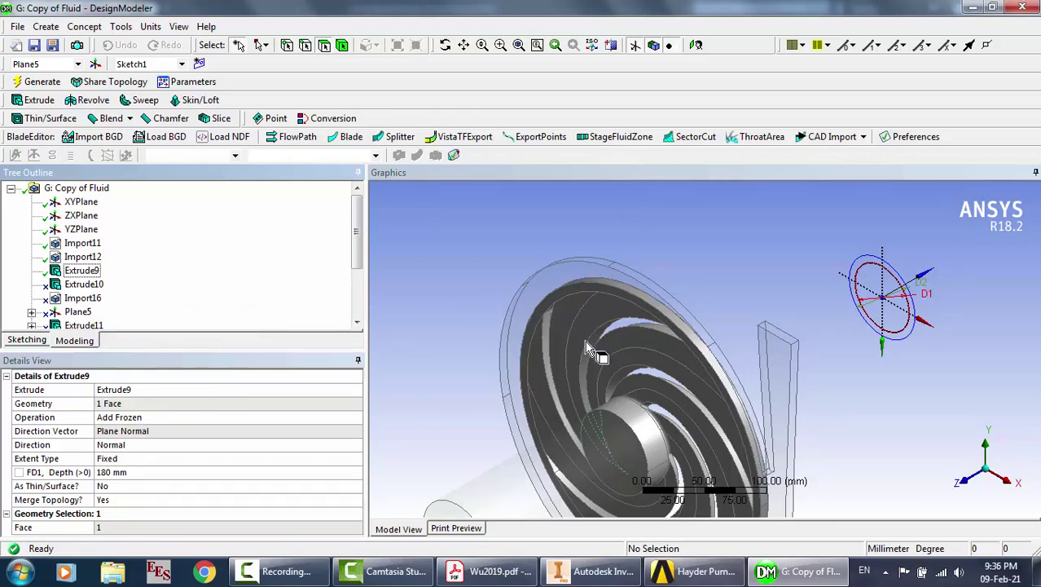
pyautogui.click(85, 243)
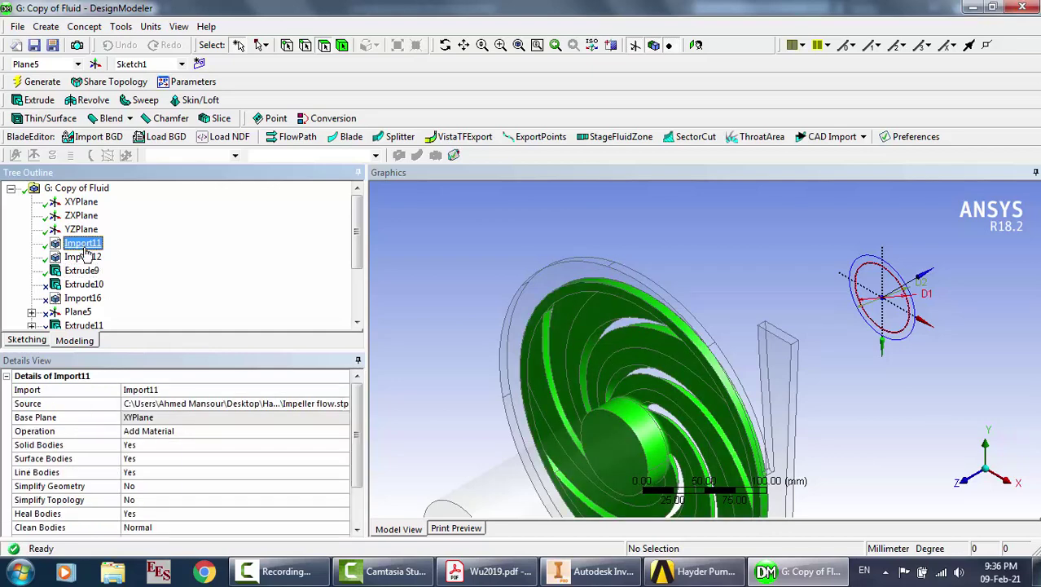
pyautogui.click(90, 271)
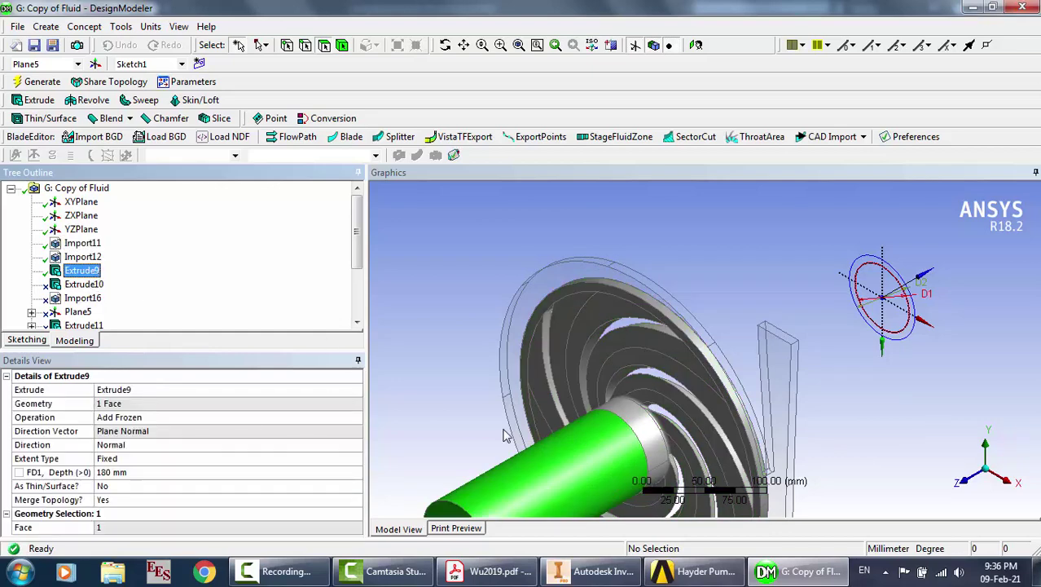
pyautogui.click(465, 46)
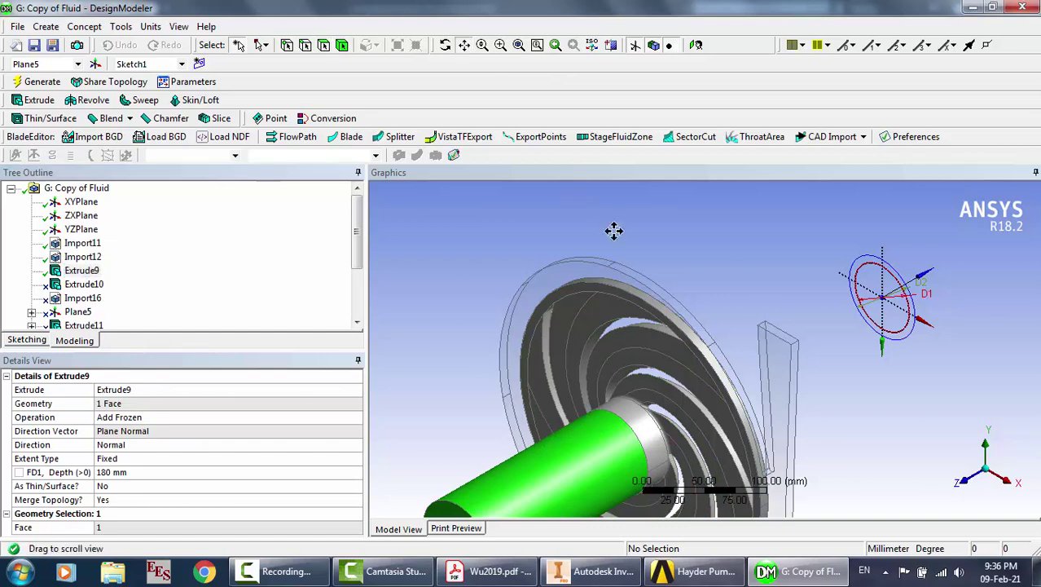
pyautogui.moveTo(666, 329); pyautogui.dragTo(697, 195)
pyautogui.moveTo(655, 348); pyautogui.dragTo(697, 414)
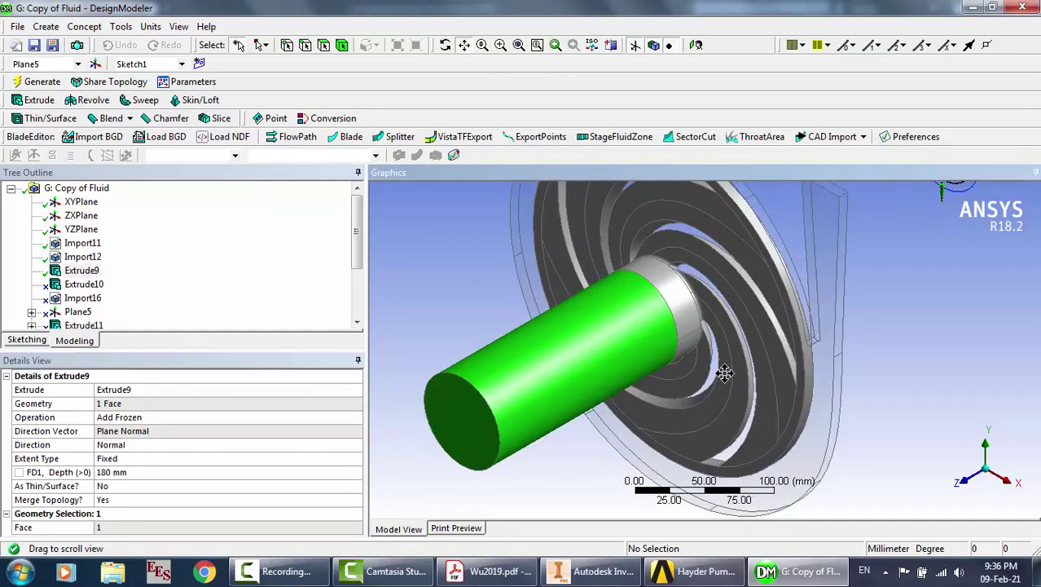
pyautogui.moveTo(725, 373); pyautogui.dragTo(694, 380)
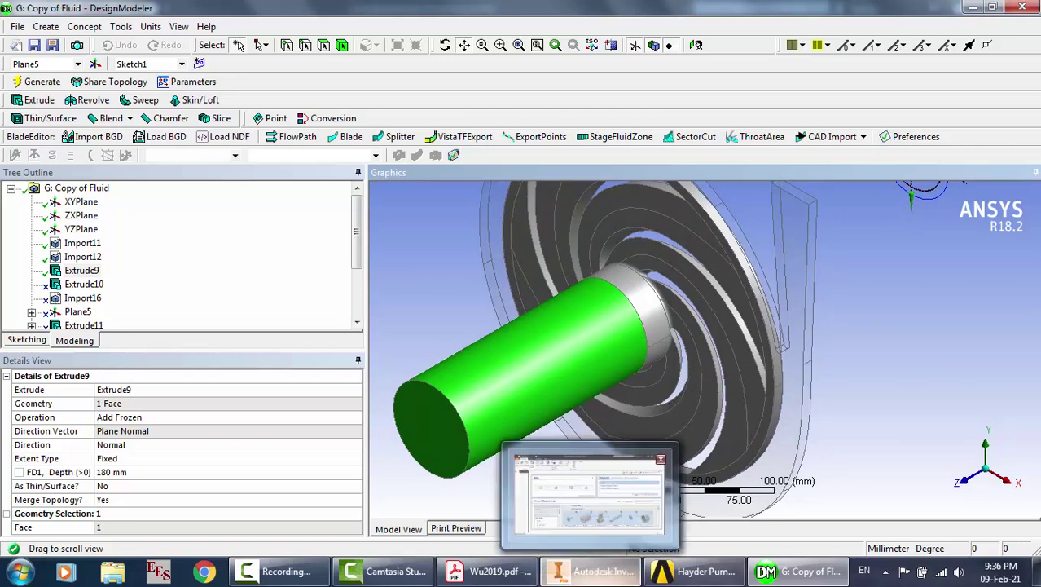
# In the N: Geometry model in DesignModeler, unsuppress the solid blade body and suppress the surrounding fluid passage body
pyautogui.click(285, 573)
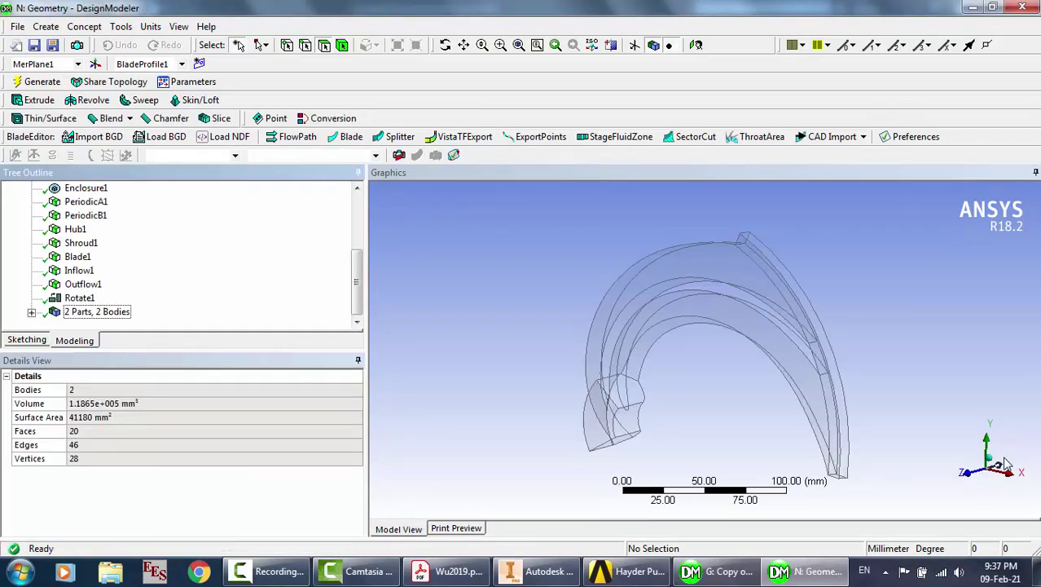
pyautogui.click(31, 312)
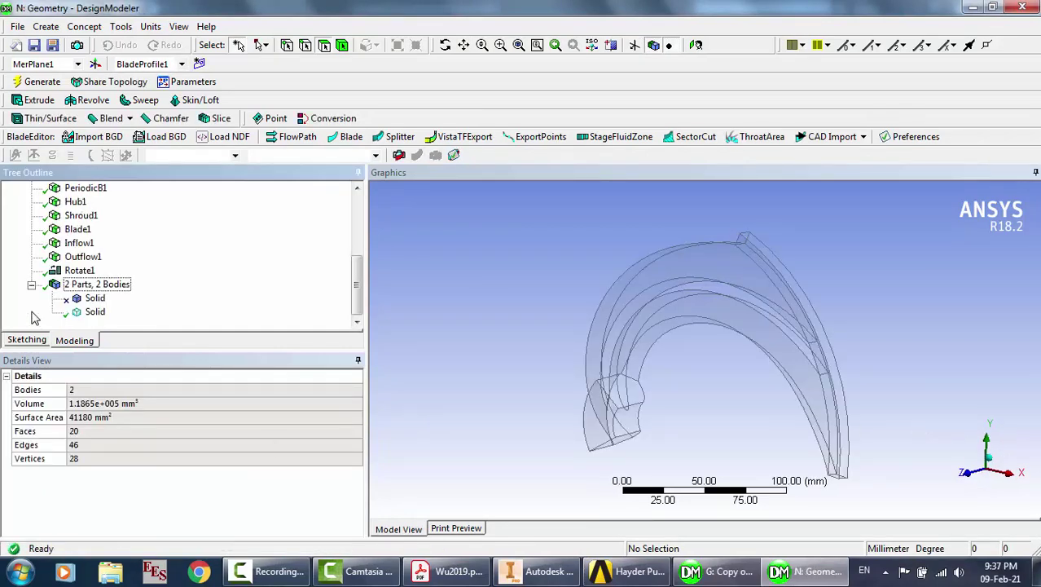
pyautogui.doubleClick(96, 299)
pyautogui.rightClick(97, 300)
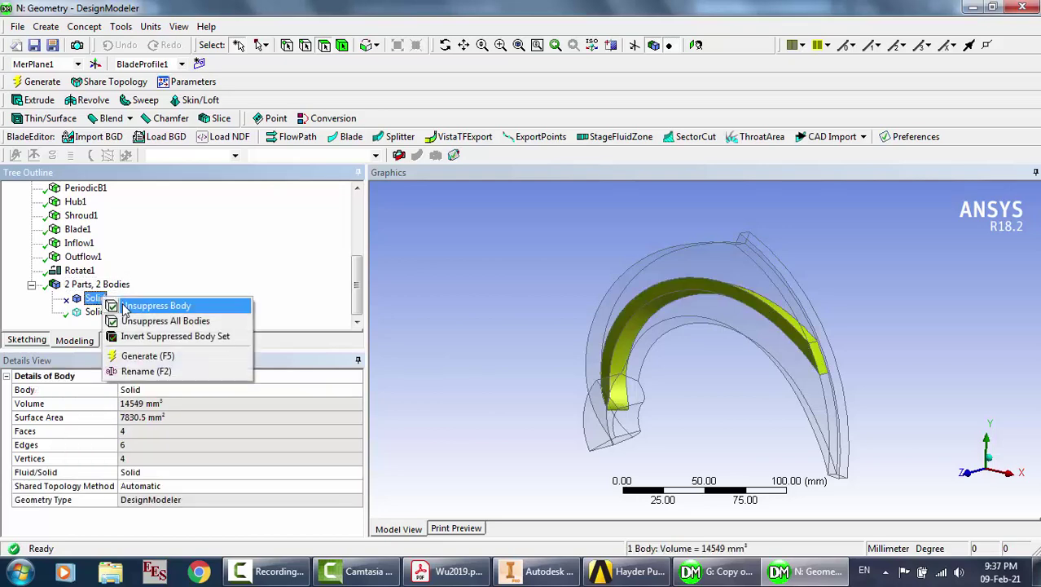
pyautogui.click(131, 306)
pyautogui.click(95, 312)
pyautogui.rightClick(94, 312)
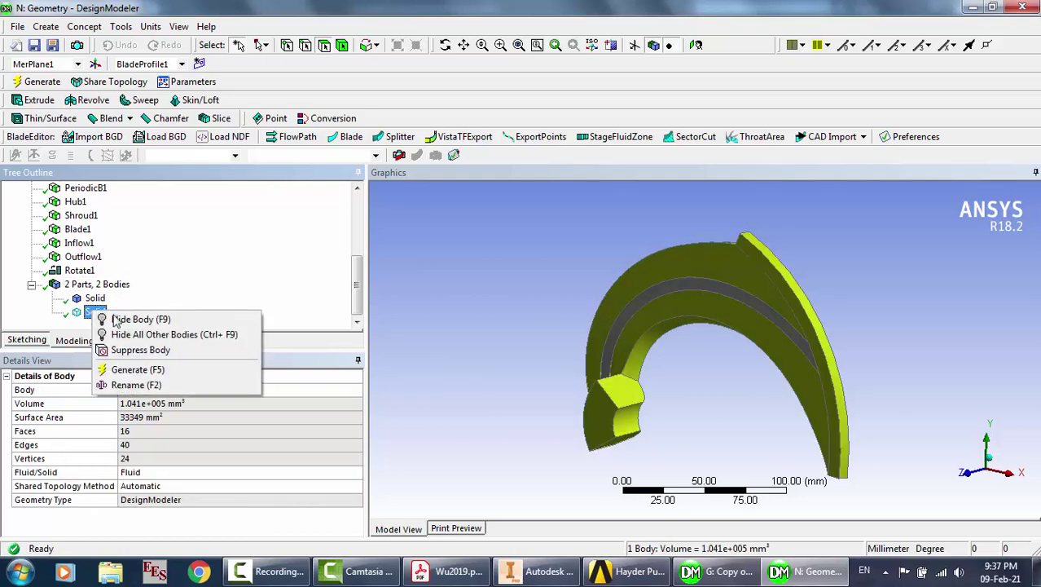
pyautogui.click(140, 350)
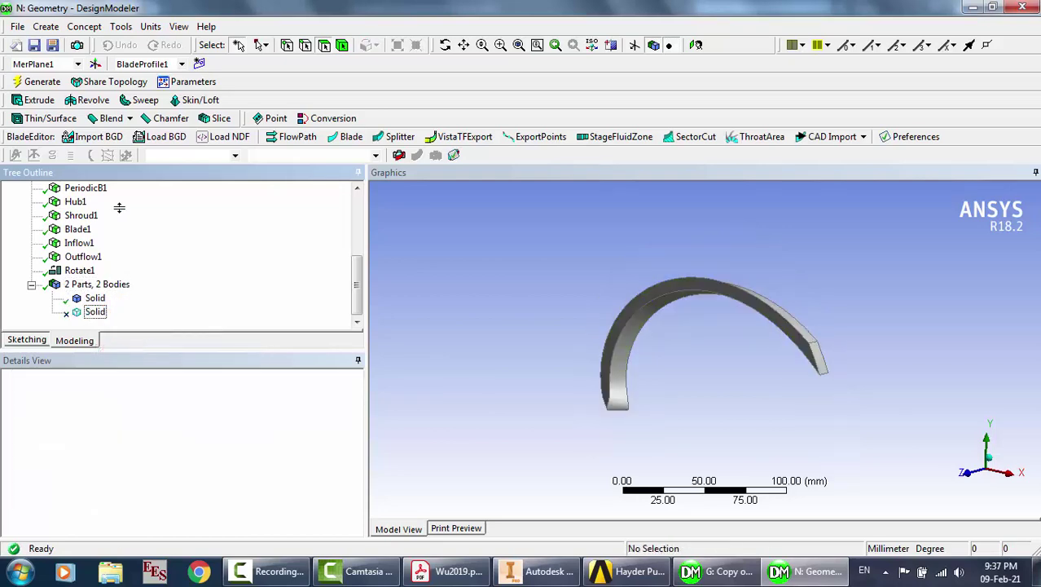
# Export the blade geometry to the Desktop as a STEP file named Solid rotating
pyautogui.click(18, 26)
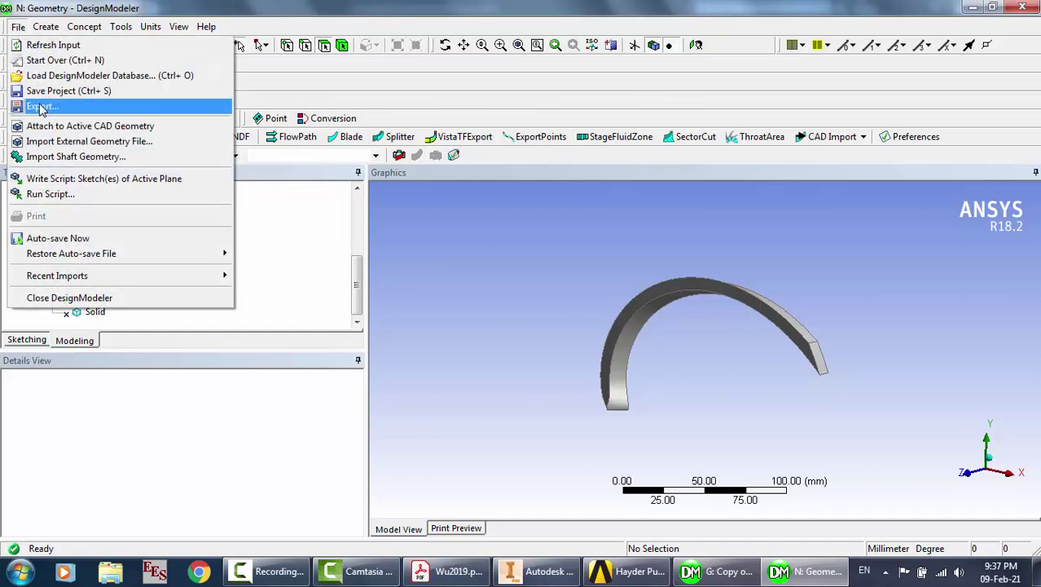
pyautogui.click(45, 112)
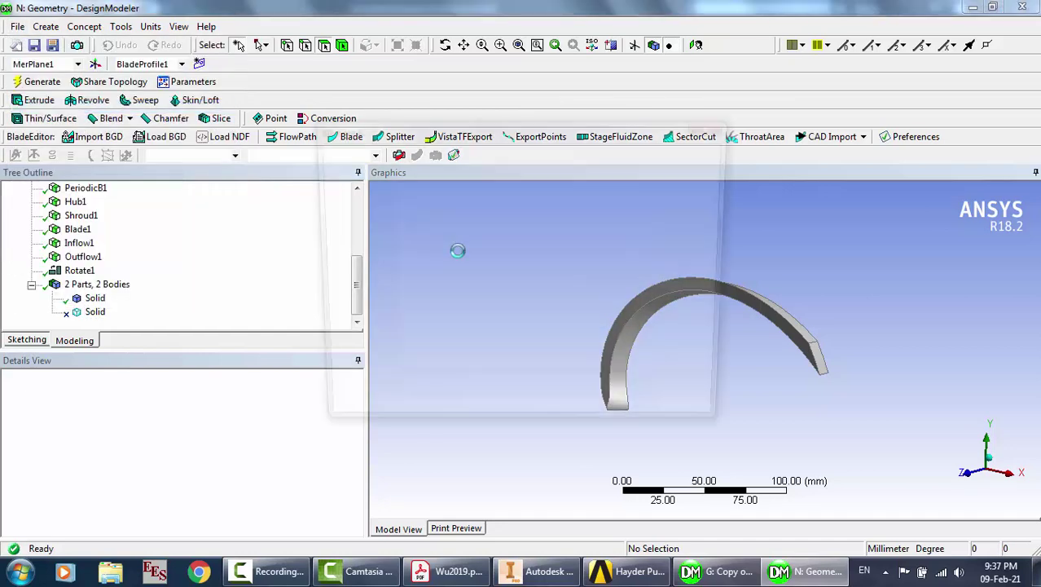
pyautogui.click(347, 228)
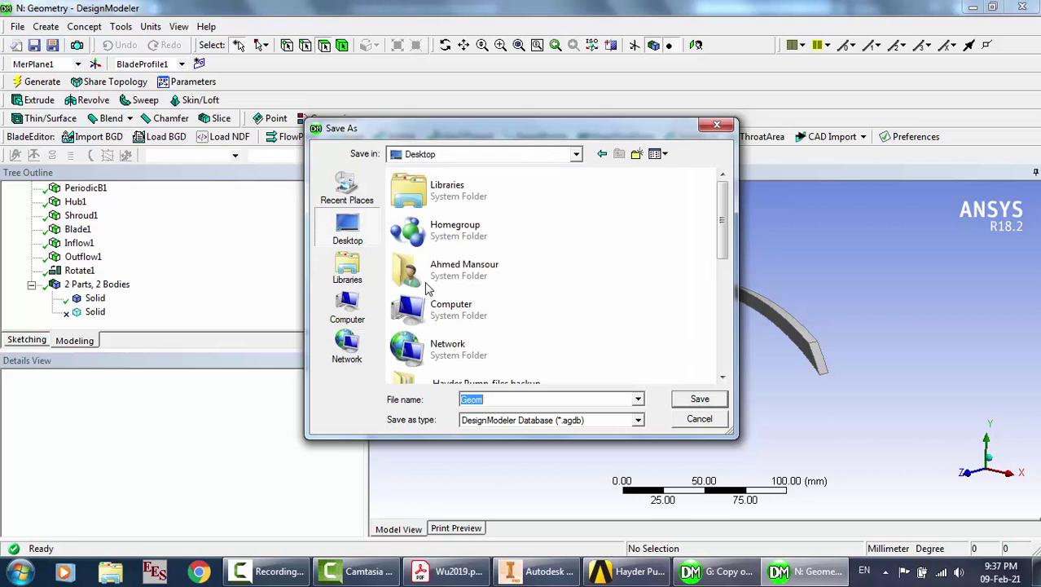
pyautogui.click(526, 398)
pyautogui.write('Solid')
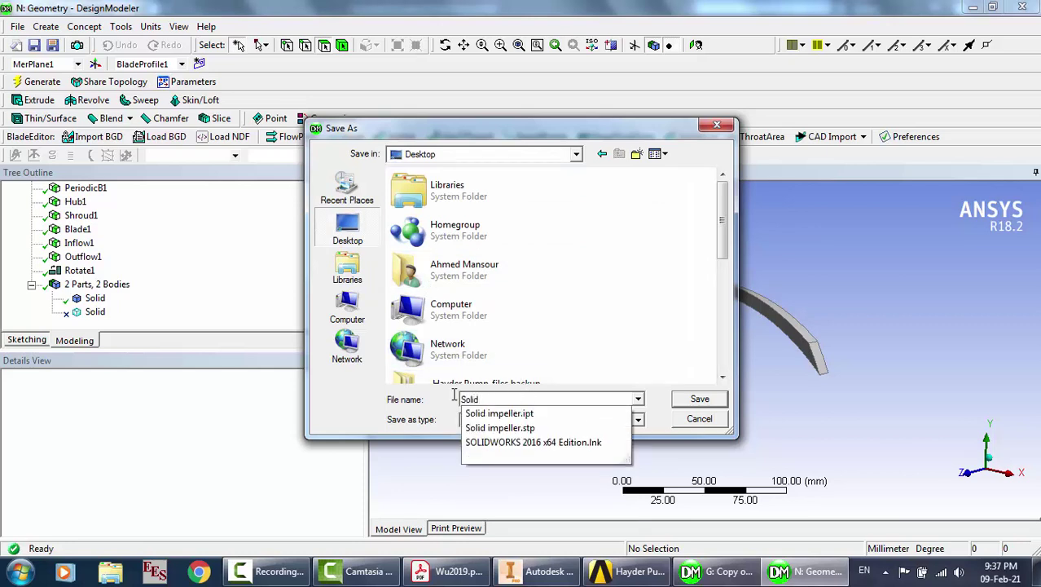
pyautogui.write(' rotating')
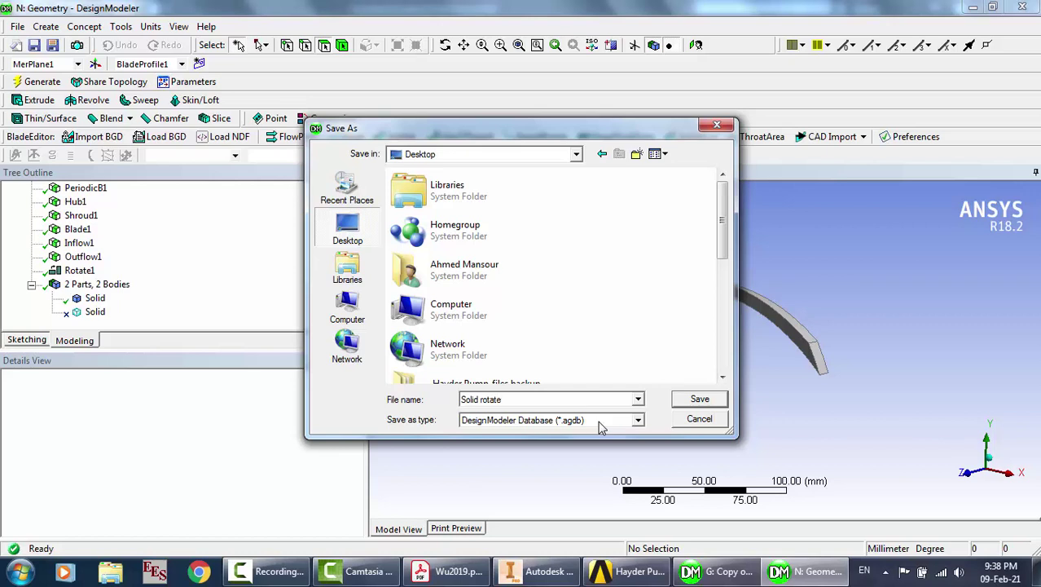
pyautogui.click(555, 421)
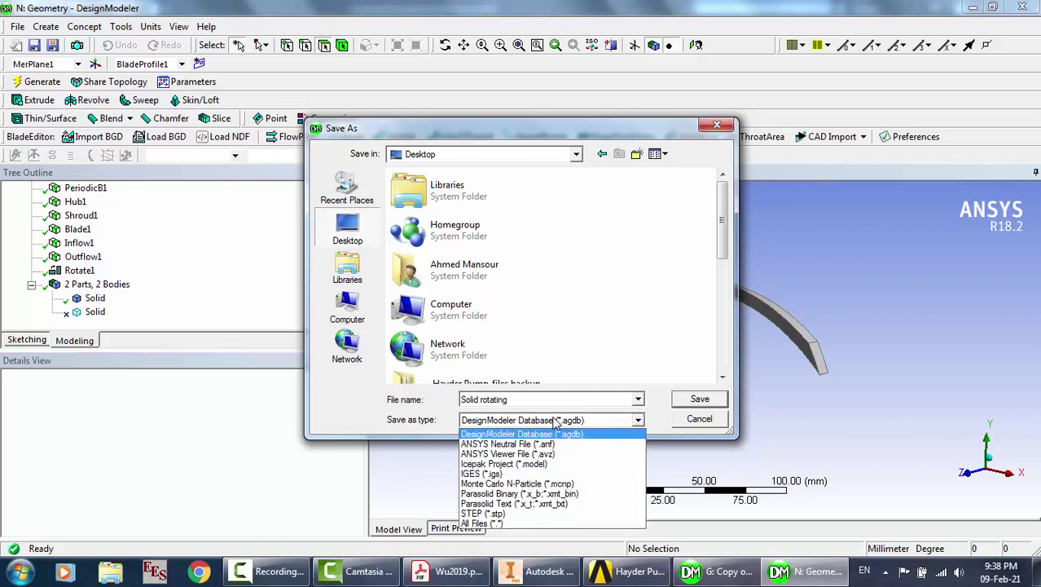
pyautogui.click(497, 514)
pyautogui.click(700, 399)
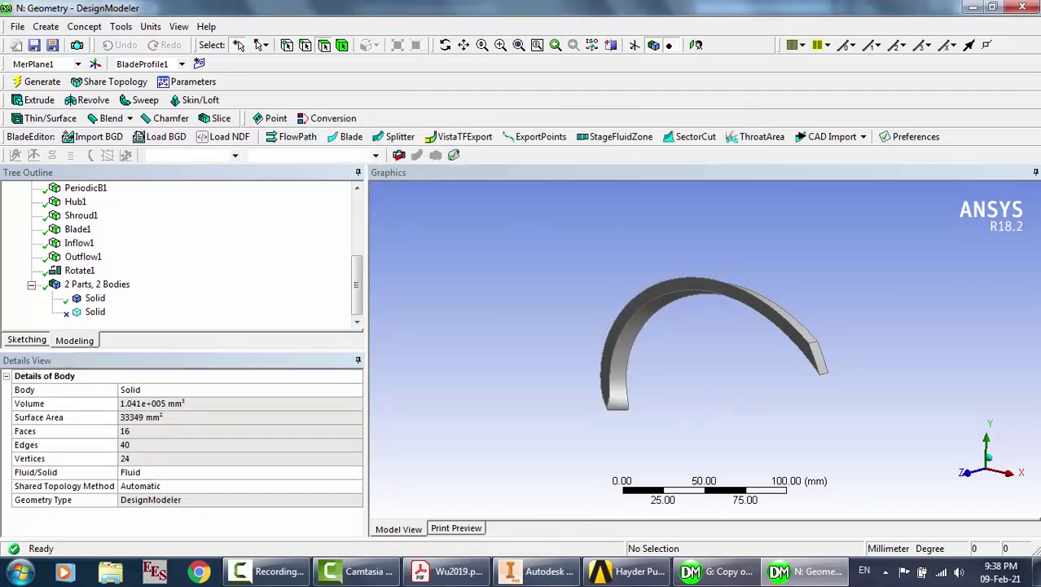
# Switch to Autodesk Inventor and import Solid rotating.stp from the Desktop as a converted model with source length units
pyautogui.click(538, 571)
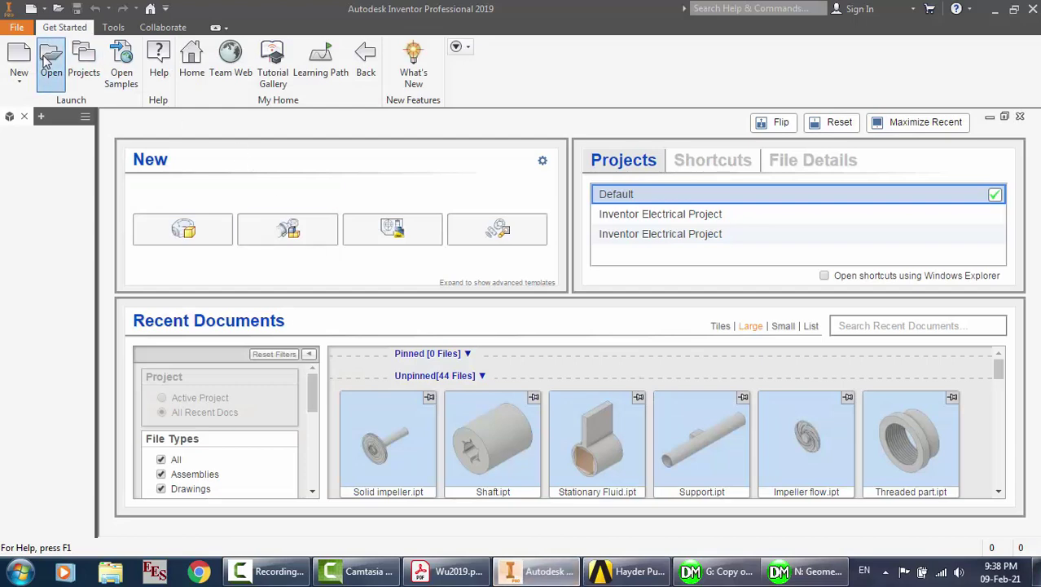
pyautogui.click(49, 63)
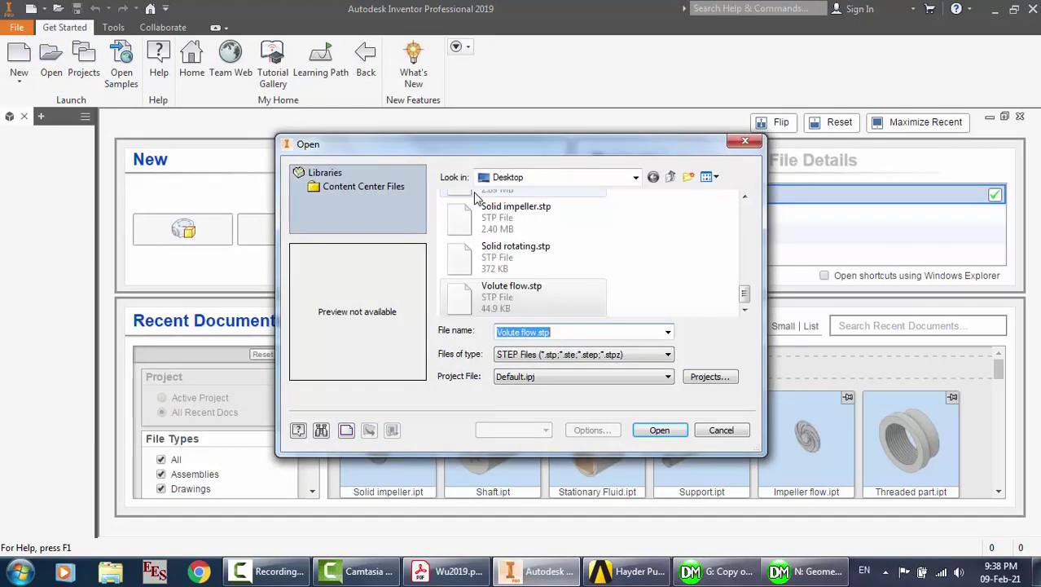
pyautogui.click(476, 196)
pyautogui.click(524, 273)
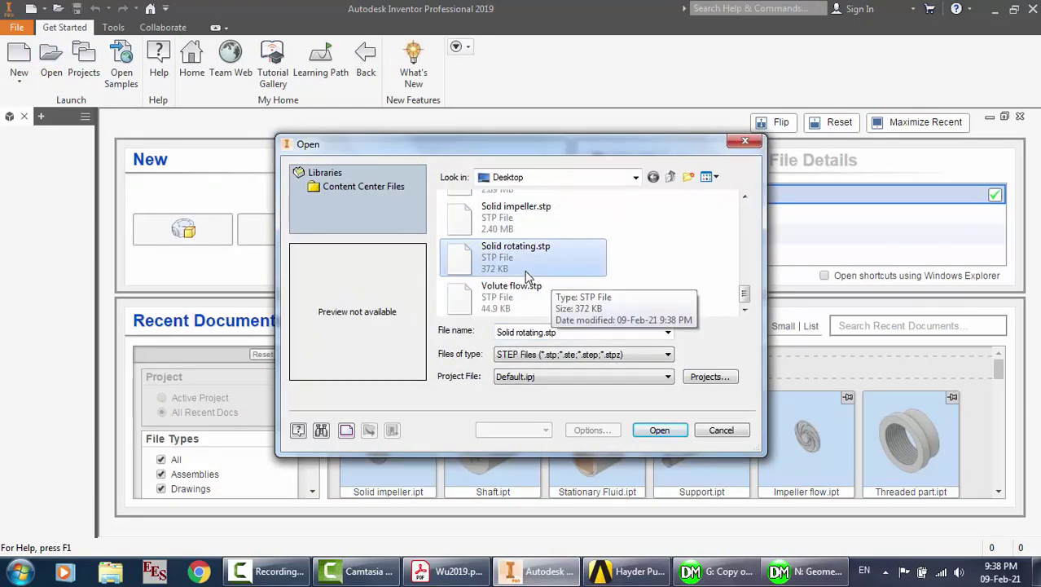
pyautogui.doubleClick(522, 273)
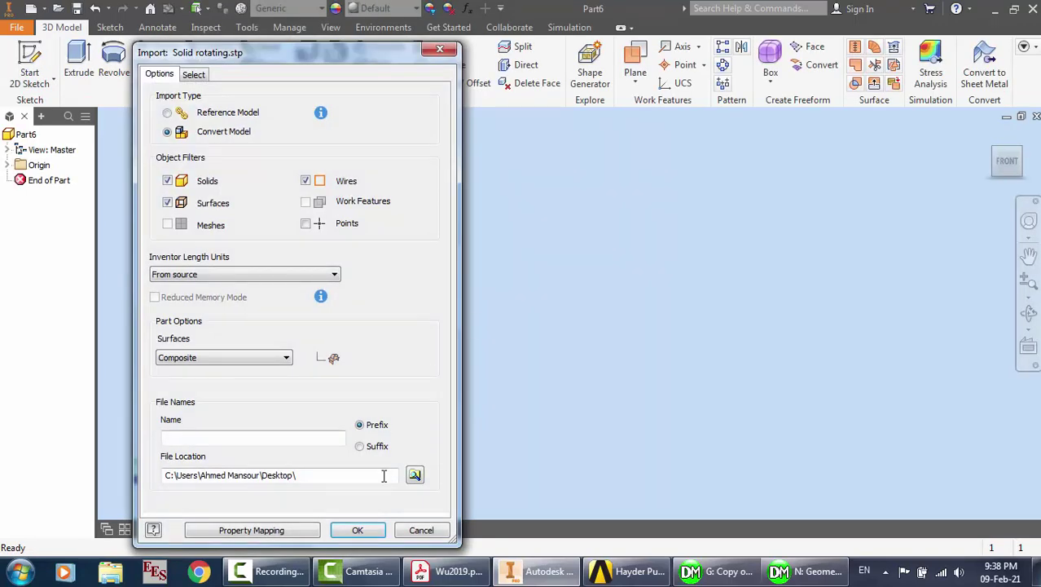
pyautogui.click(358, 530)
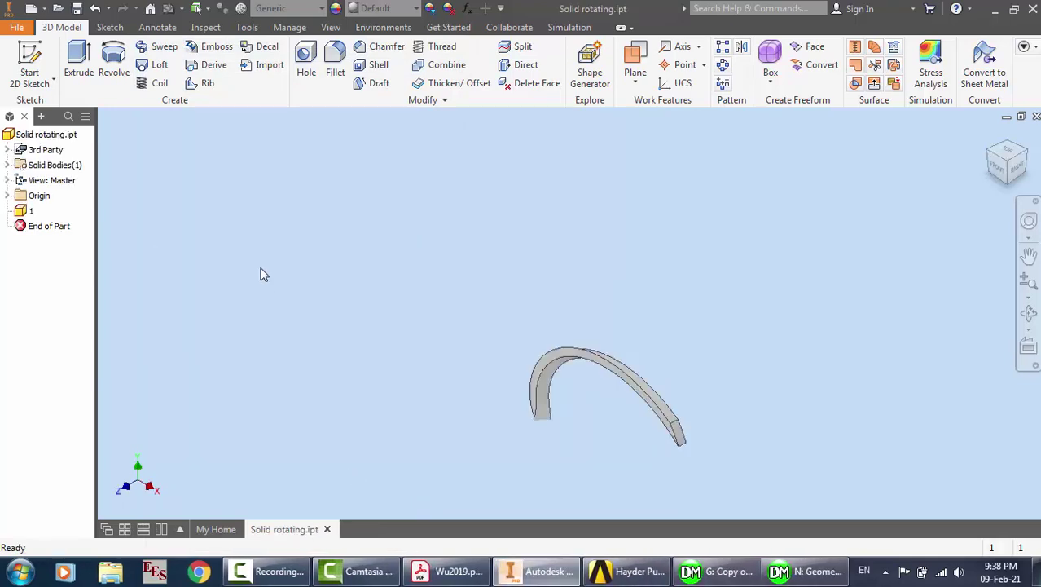
# Create a circular pattern of the imported blade around the Z axis with 5 occurrences
pyautogui.click(723, 66)
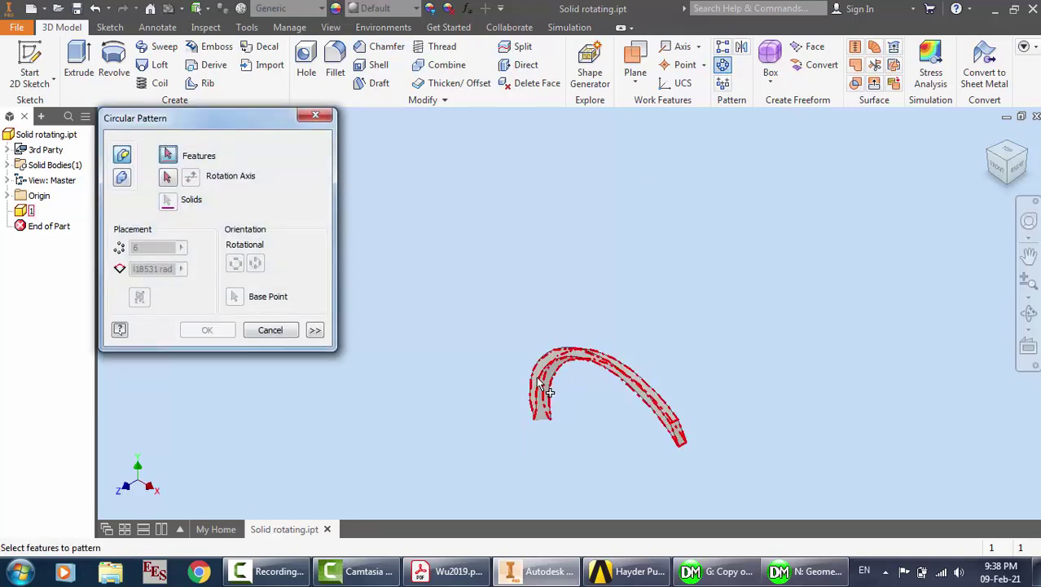
pyautogui.click(545, 386)
pyautogui.click(167, 179)
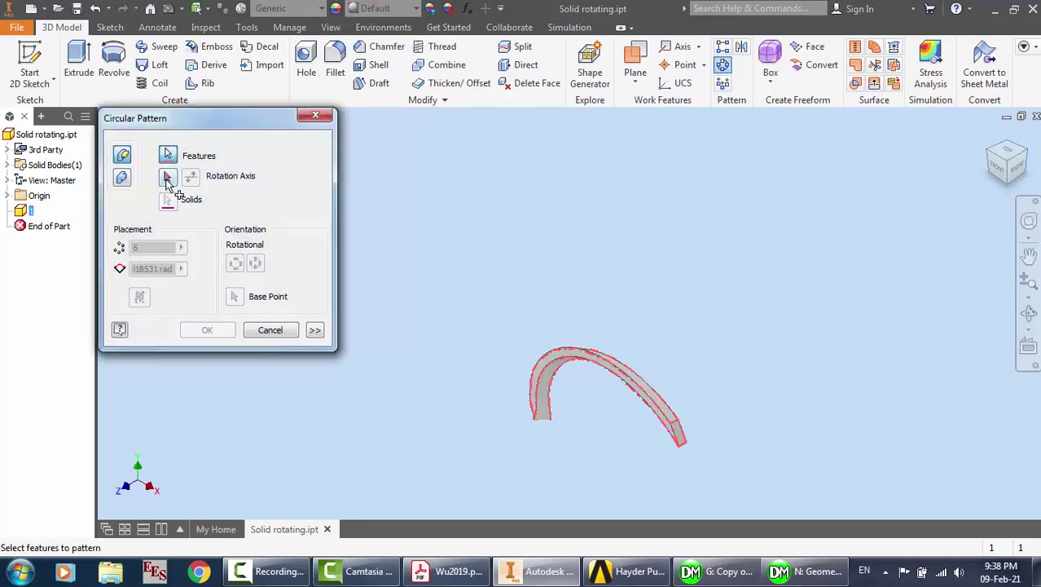
pyautogui.click(7, 196)
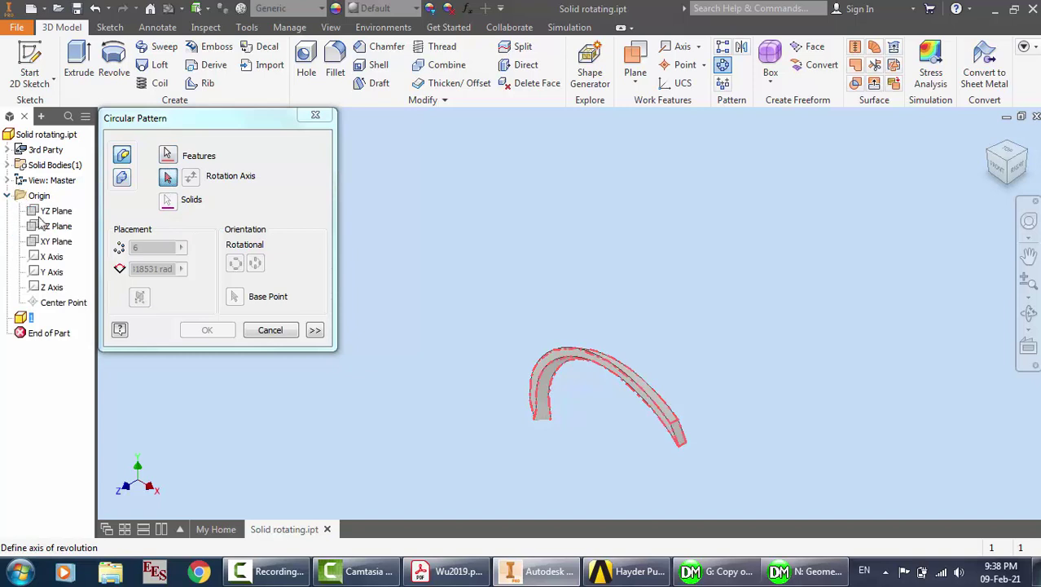
pyautogui.click(54, 290)
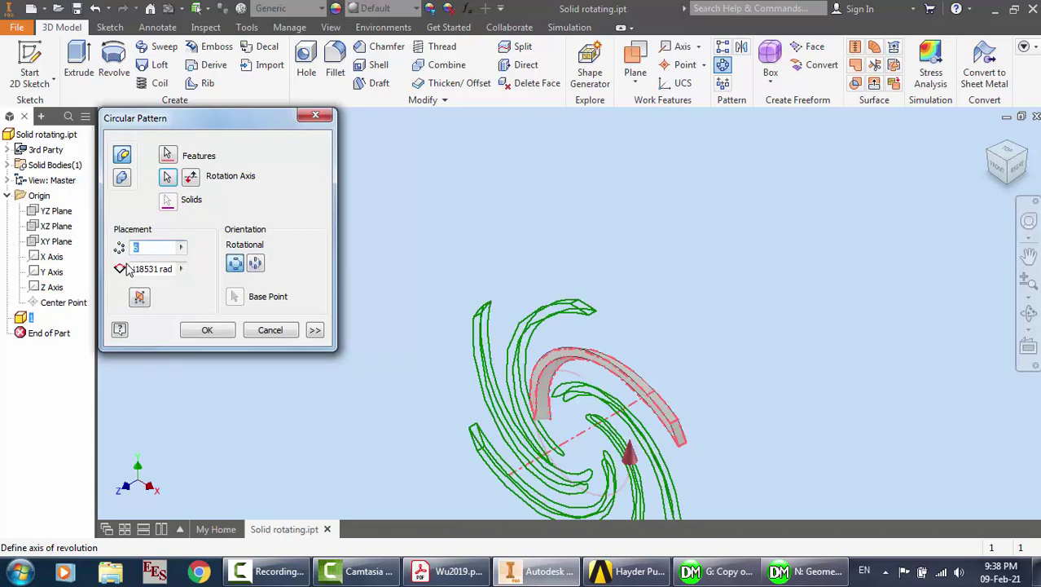
pyautogui.write('5')
pyautogui.press('Return')
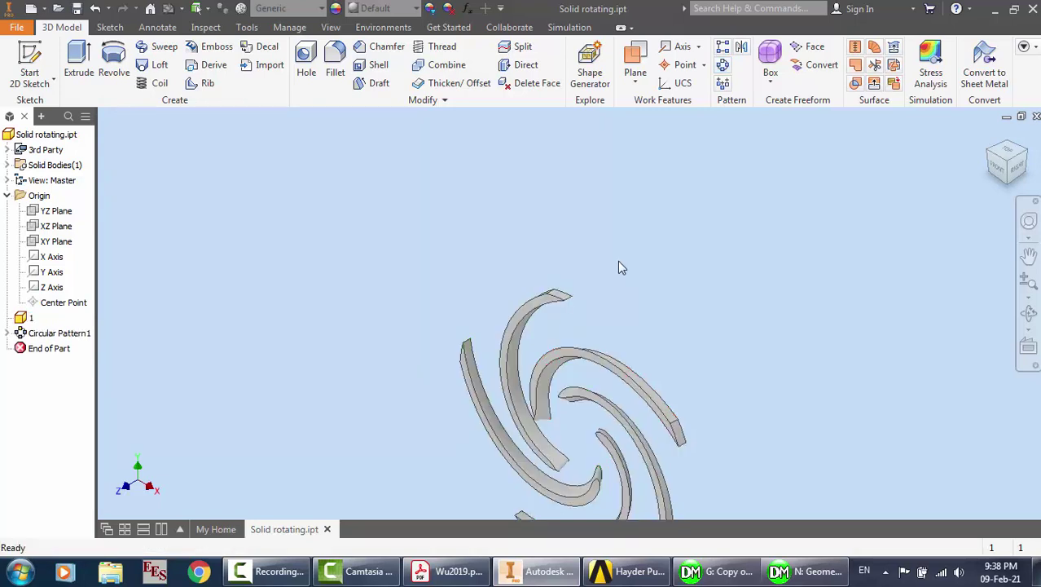
# Examine the patterned blades from several angles, checking their arrangement and the open space at the impeller's centre
pyautogui.scroll(-2, 619, 262)
pyautogui.scroll(3, 629, 427)
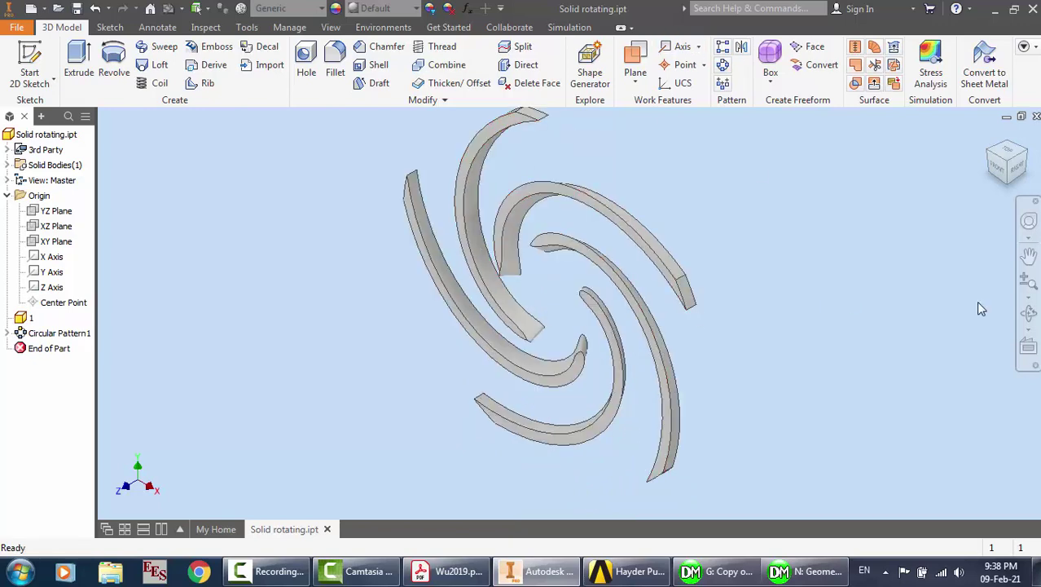
pyautogui.click(1029, 313)
pyautogui.moveTo(572, 305); pyautogui.dragTo(524, 256)
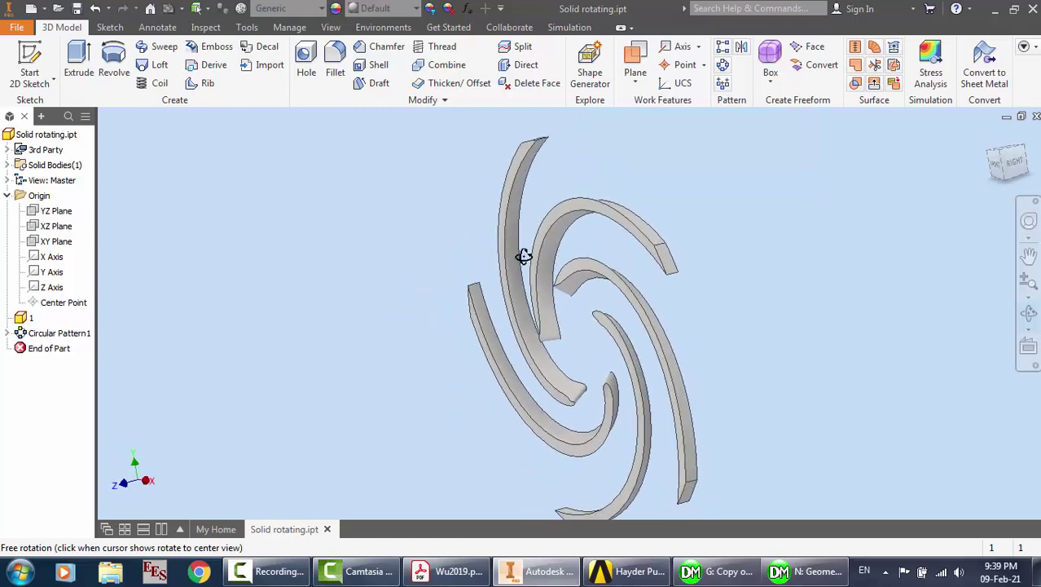
pyautogui.rightClick(523, 256)
pyautogui.click(585, 255)
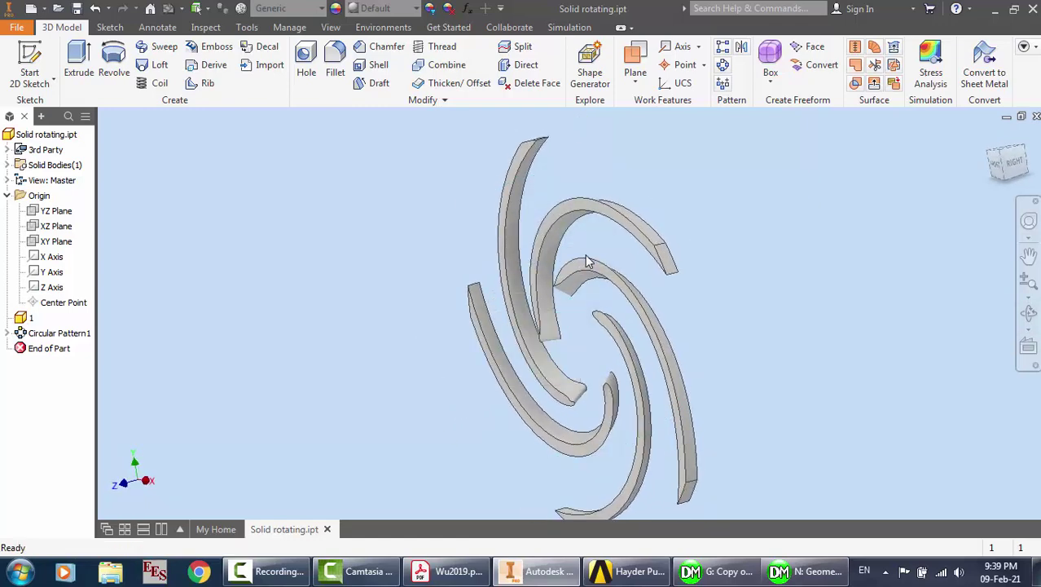
pyautogui.scroll(-3, 573, 348)
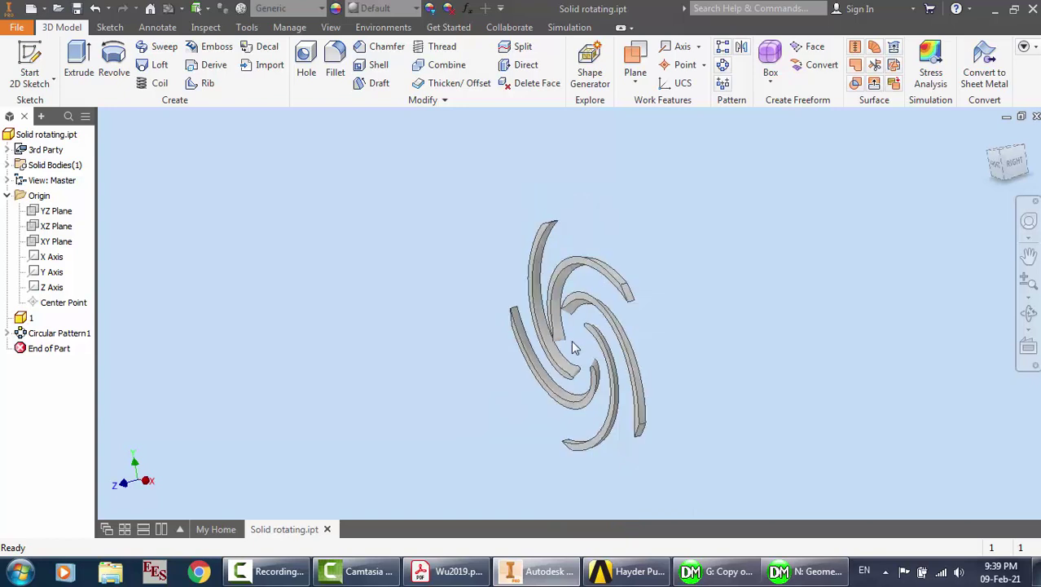
pyautogui.scroll(3, 645, 342)
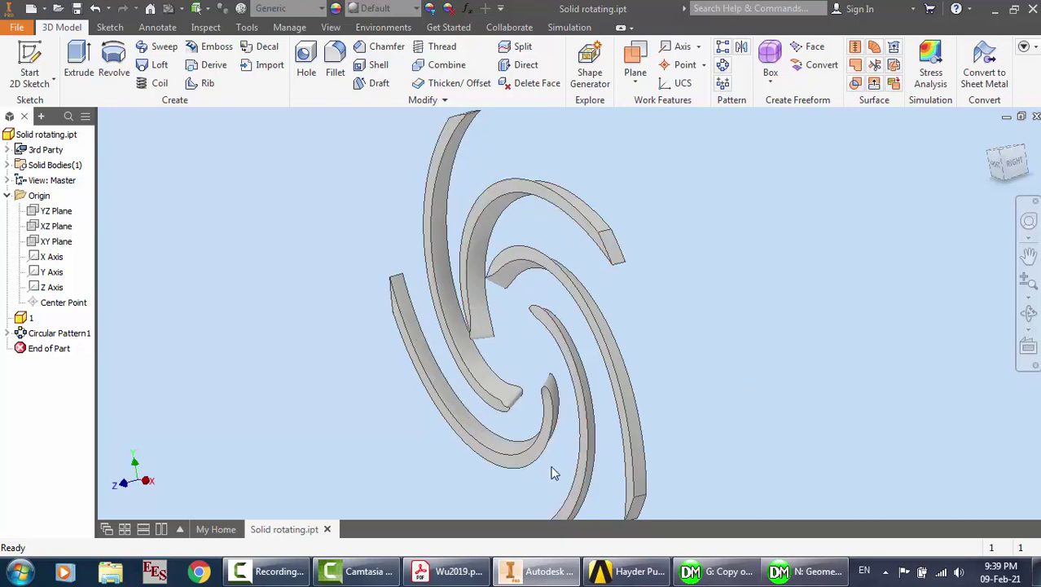
pyautogui.click(649, 579)
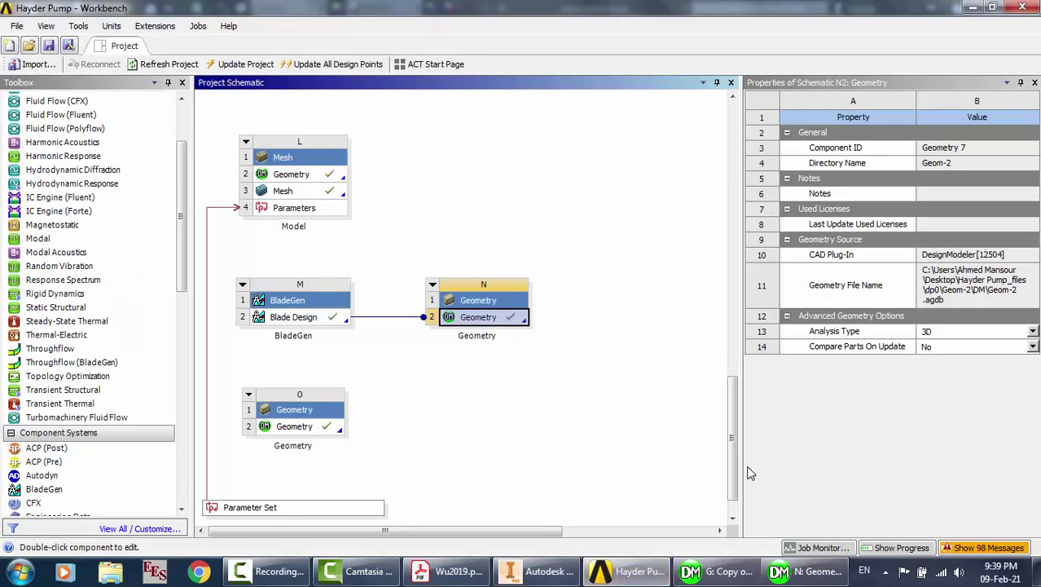
pyautogui.click(273, 571)
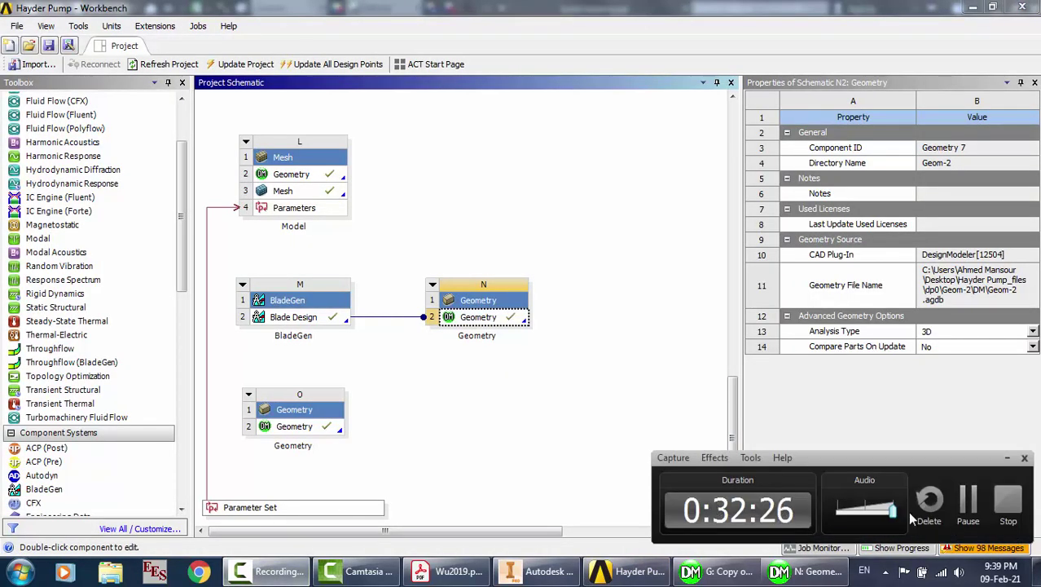
pyautogui.click(959, 499)
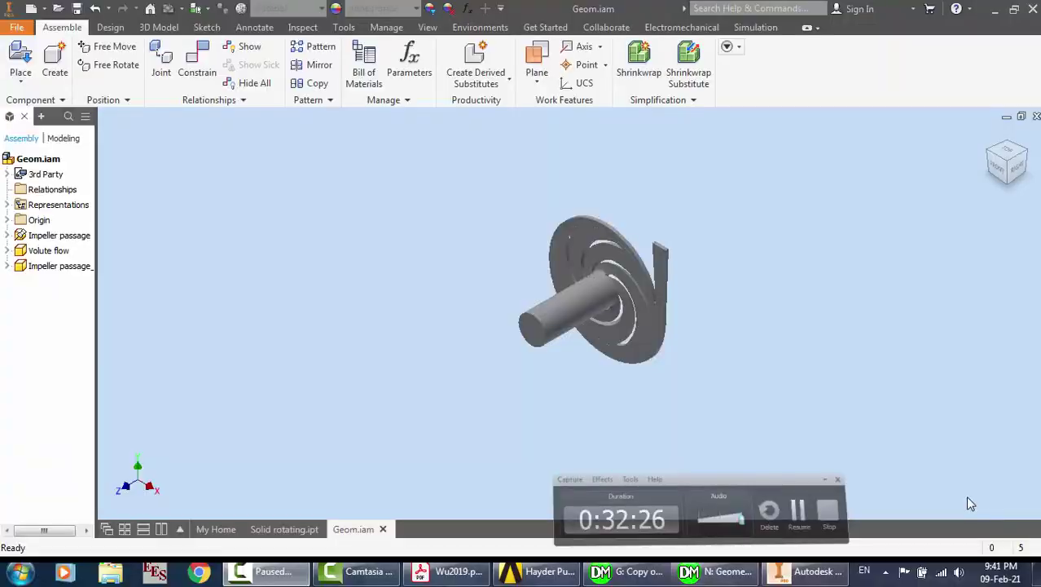
pyautogui.press('F9')
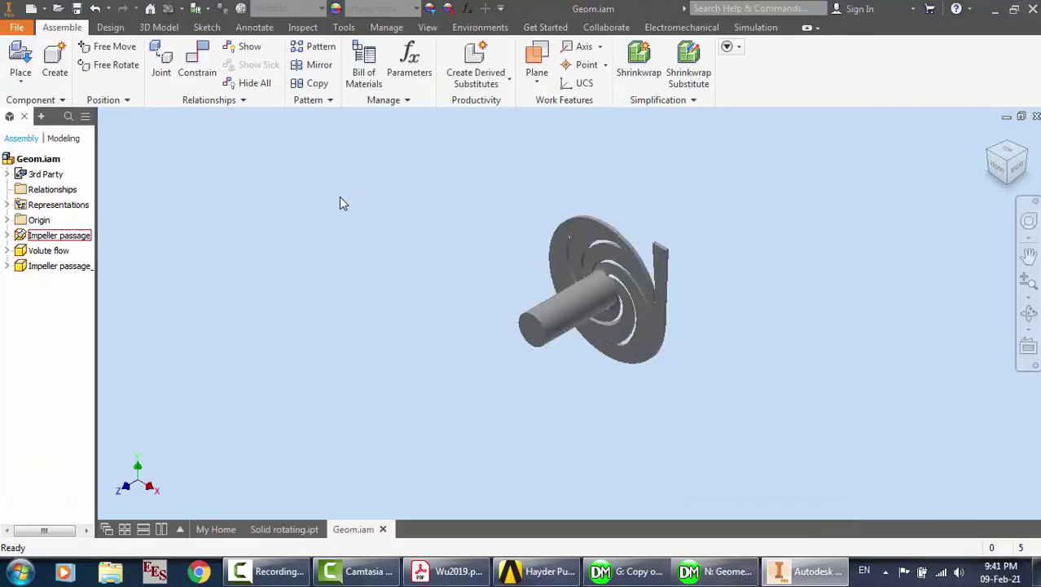
# Start a sketch on the assembly's XZ plane and project the shaft-shaped body's end edge into it
pyautogui.click(159, 27)
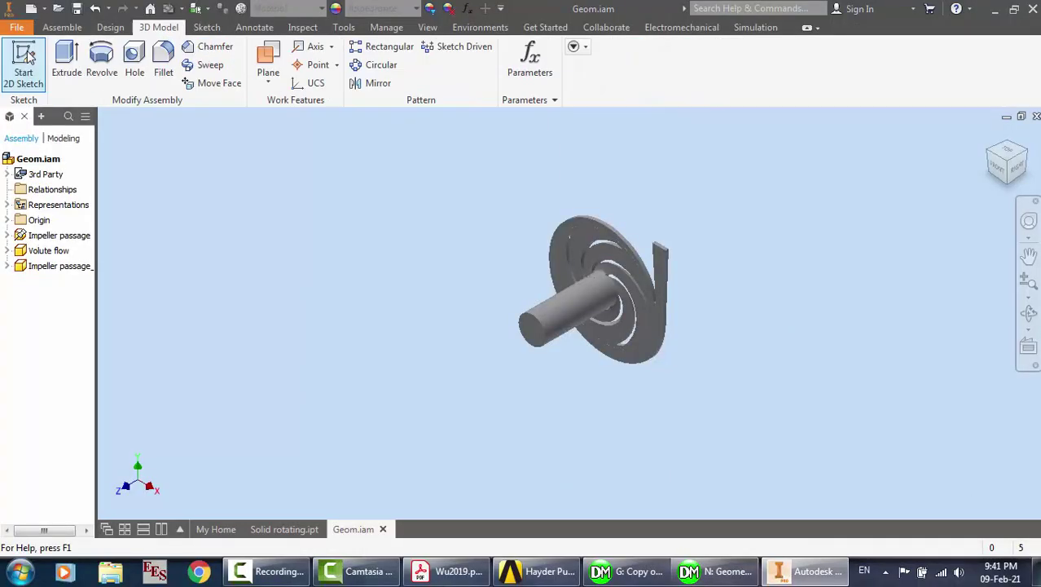
pyautogui.click(24, 54)
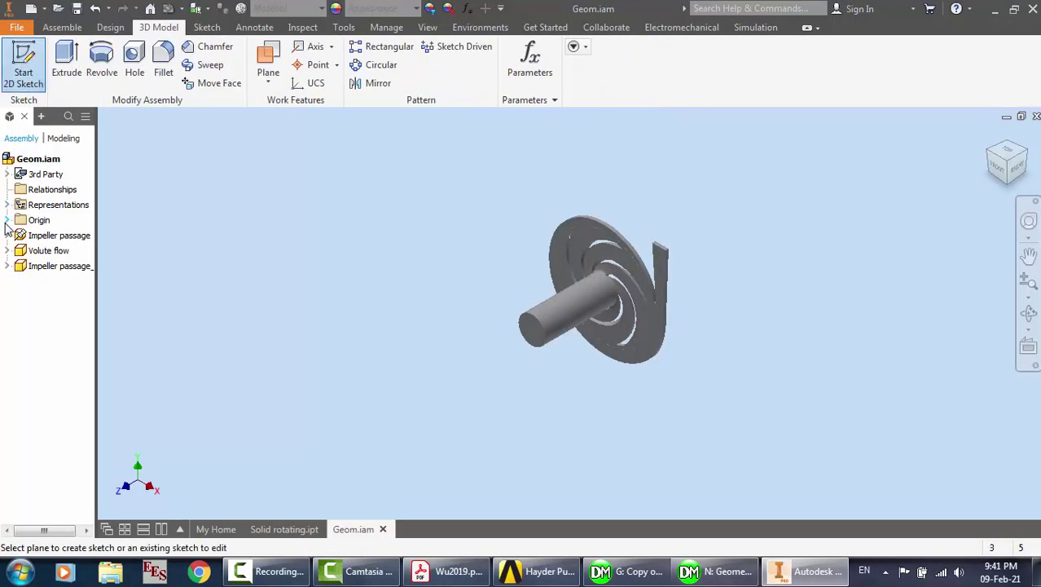
pyautogui.click(7, 220)
pyautogui.click(54, 250)
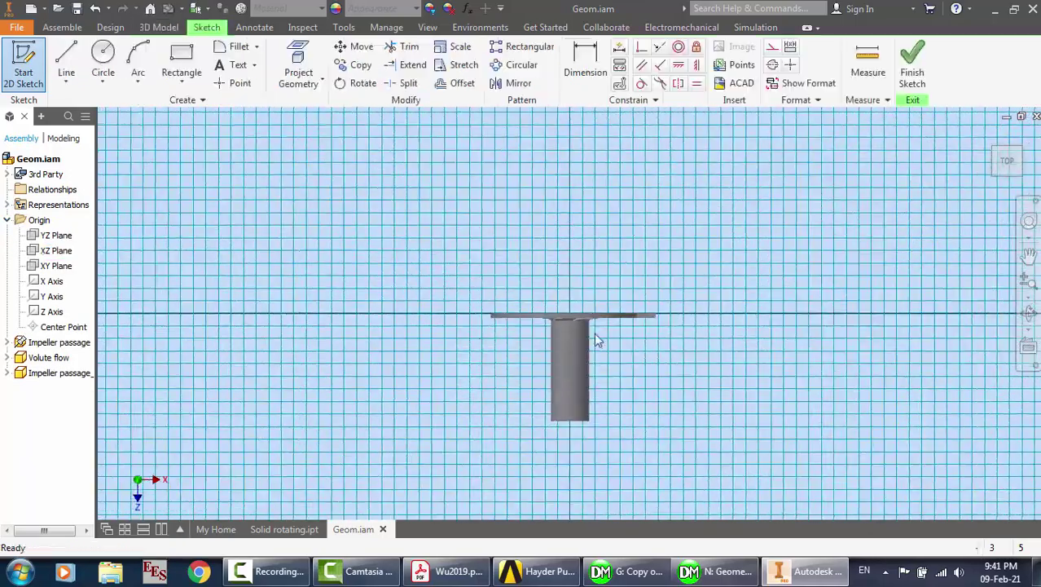
pyautogui.click(298, 72)
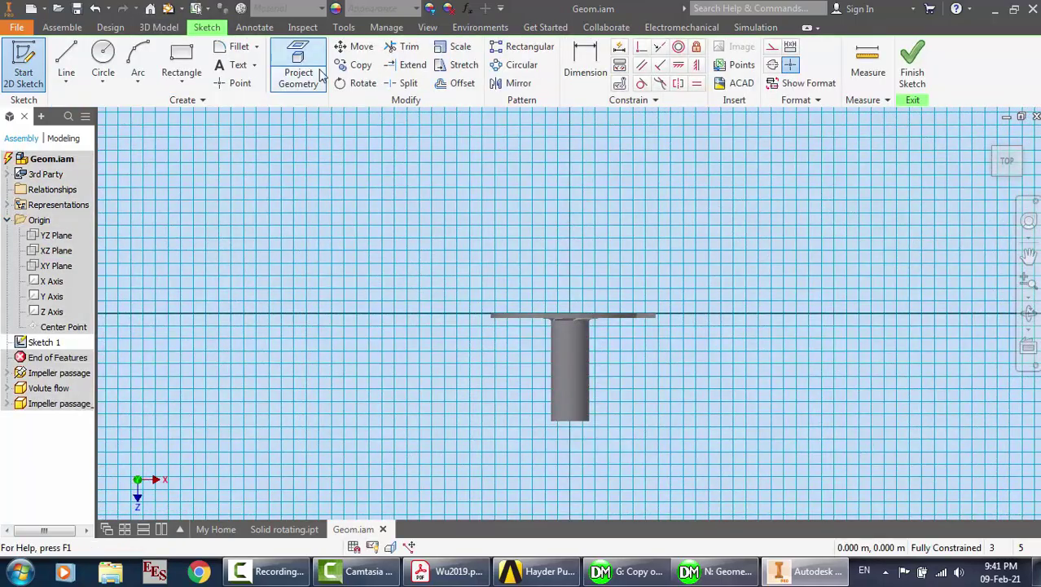
pyautogui.click(573, 422)
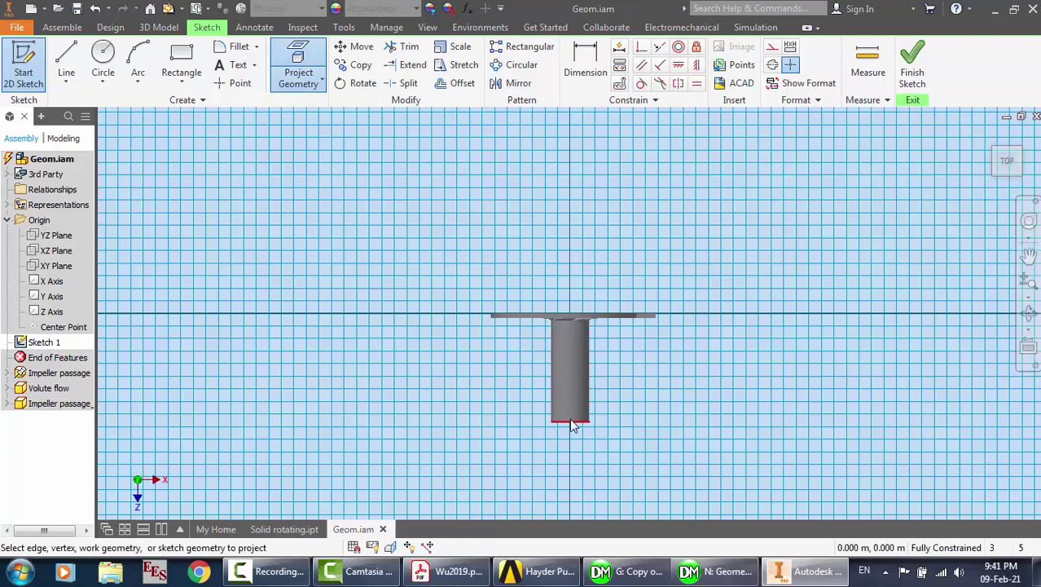
pyautogui.press('Escape')
# Sketch a rectangle about 0.2 m by 0.38 m from the central axis, covering one side of the assembly, and finish the sketch
pyautogui.click(162, 61)
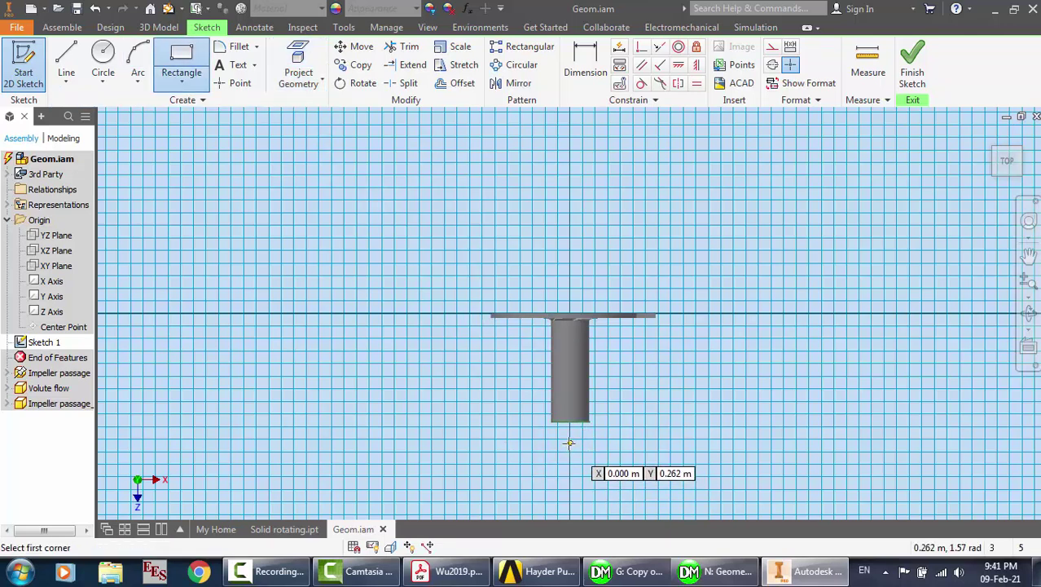
pyautogui.click(570, 444)
pyautogui.click(668, 255)
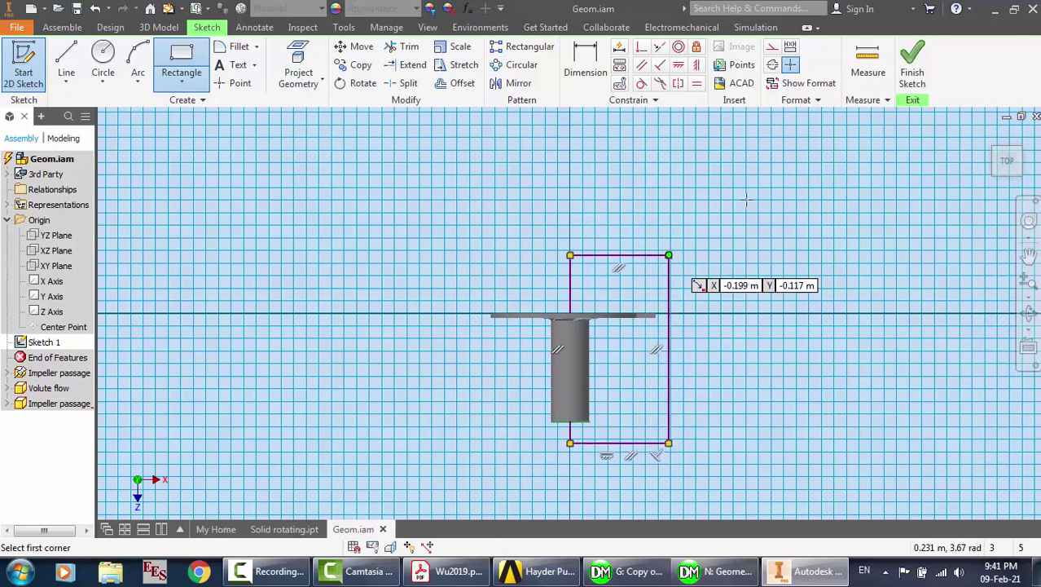
pyautogui.click(914, 72)
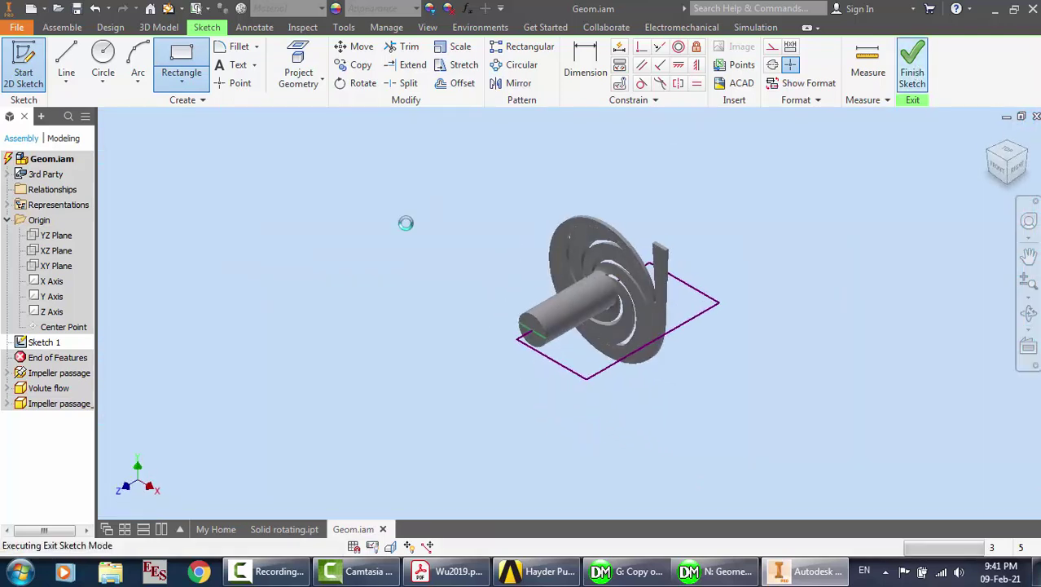
# Cut away one half of the assembly by extruding the rectangle symmetrically with a distance of 1
pyautogui.click(68, 68)
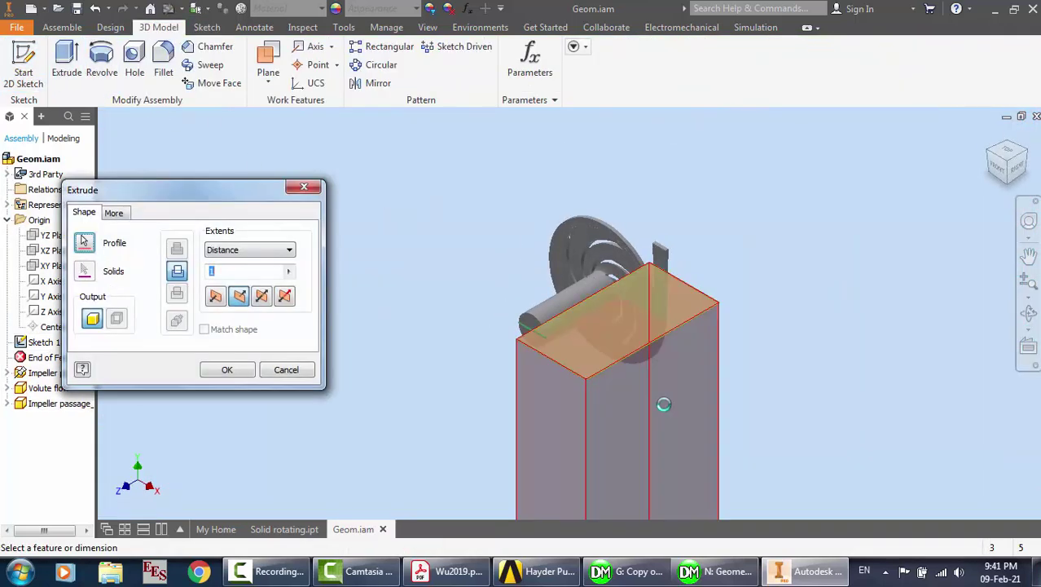
pyautogui.click(261, 297)
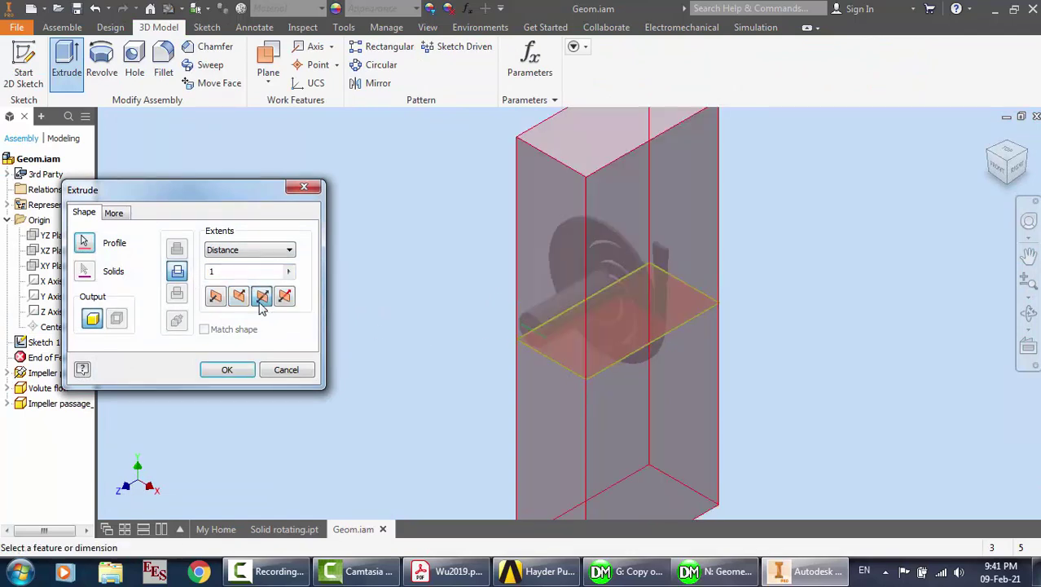
pyautogui.click(243, 369)
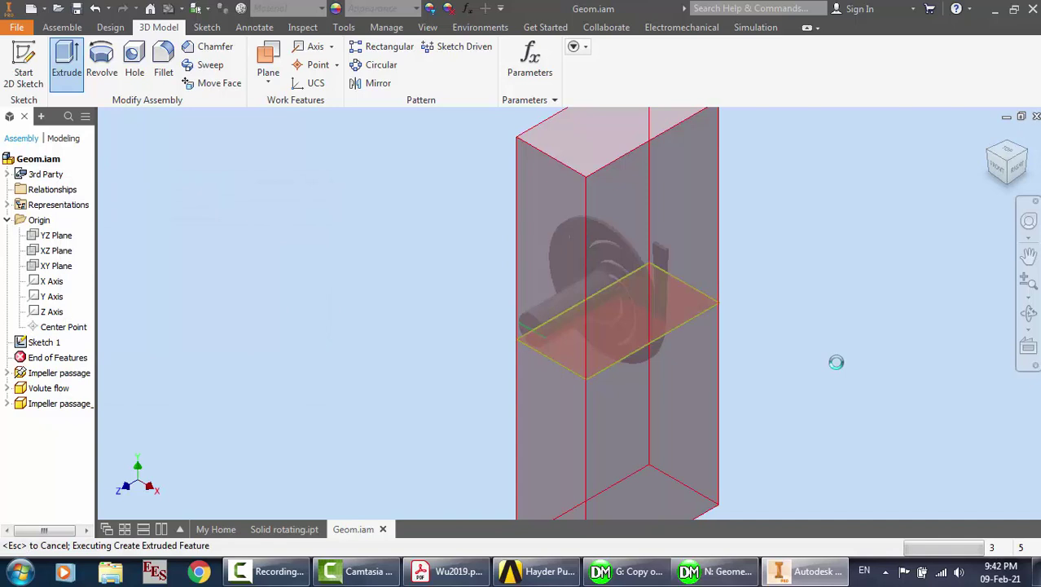
pyautogui.scroll(3, 666, 321)
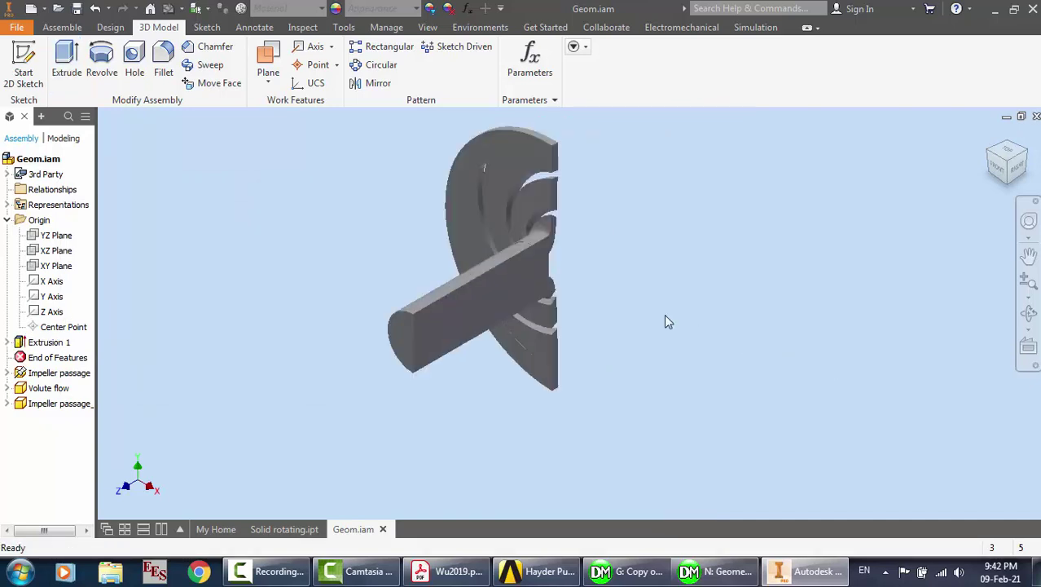
# Examine the cut assembly from the right and at an angle, checking the impeller passage profile and the blade slots
pyautogui.click(1013, 165)
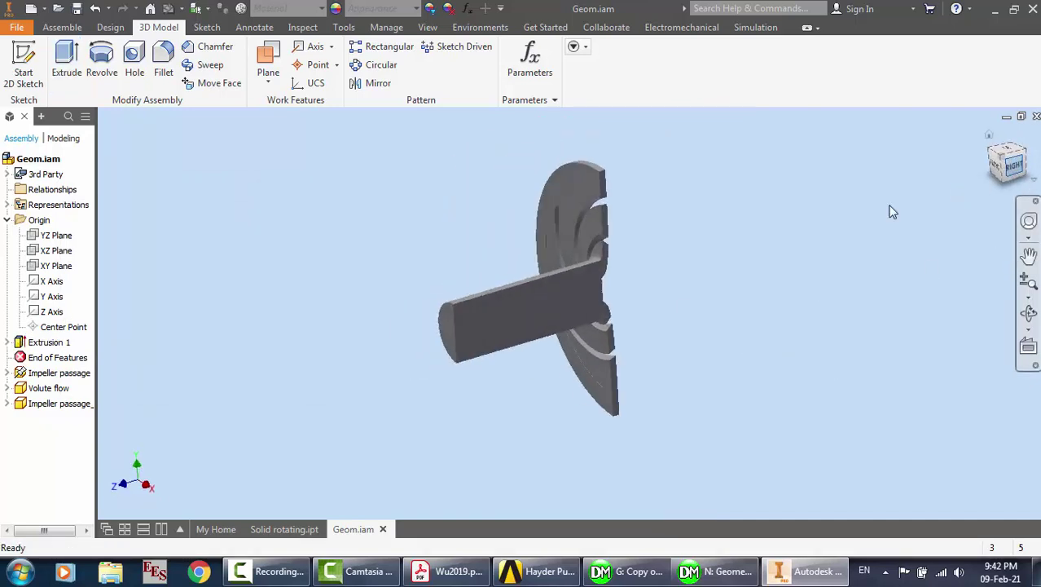
pyautogui.scroll(3, 668, 318)
pyautogui.scroll(-2, 667, 323)
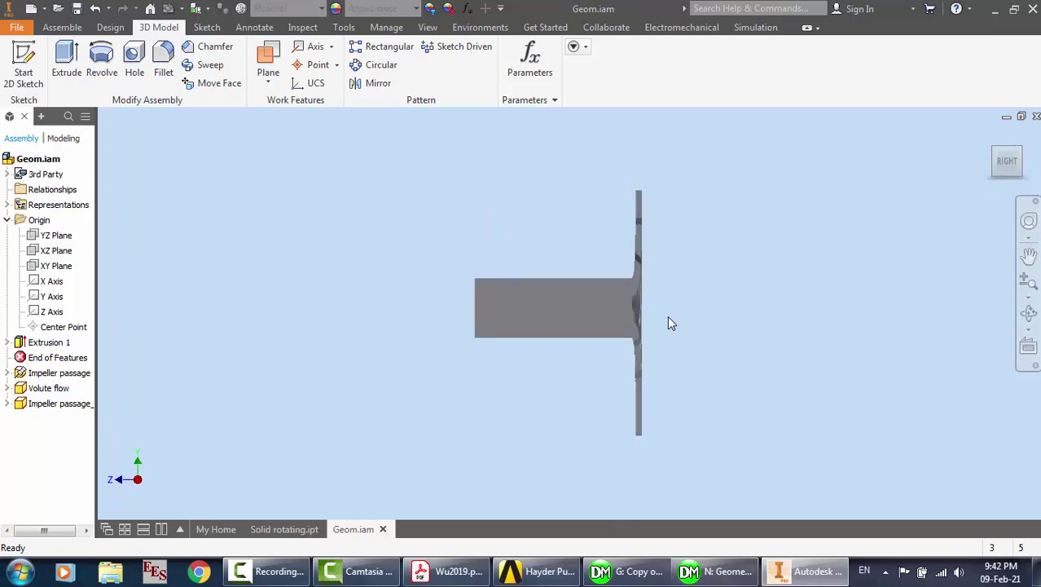
pyautogui.scroll(3, 652, 218)
pyautogui.scroll(3, 644, 320)
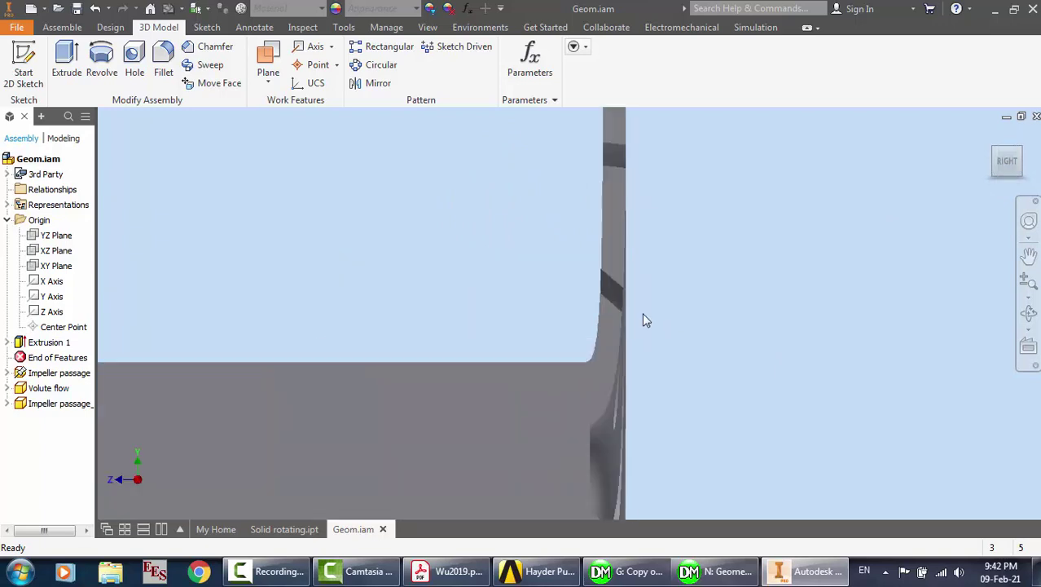
pyautogui.scroll(-2, 581, 318)
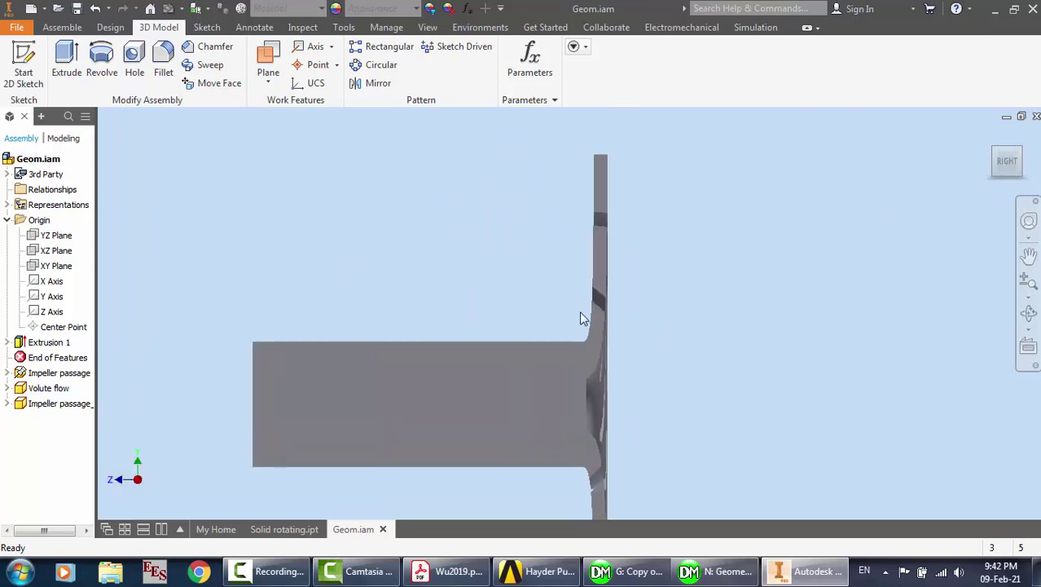
pyautogui.scroll(3, 623, 193)
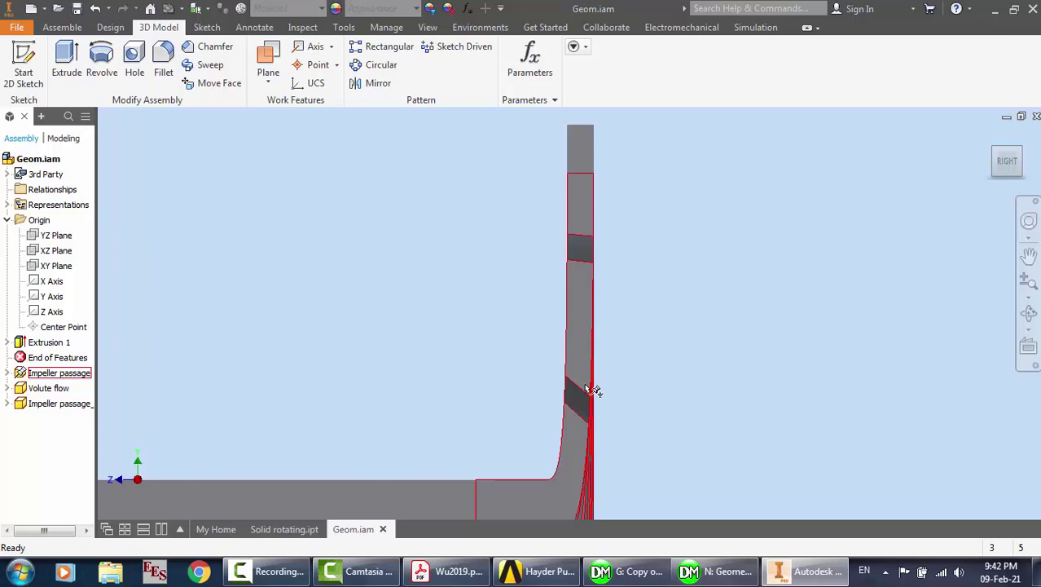
pyautogui.scroll(3, 509, 359)
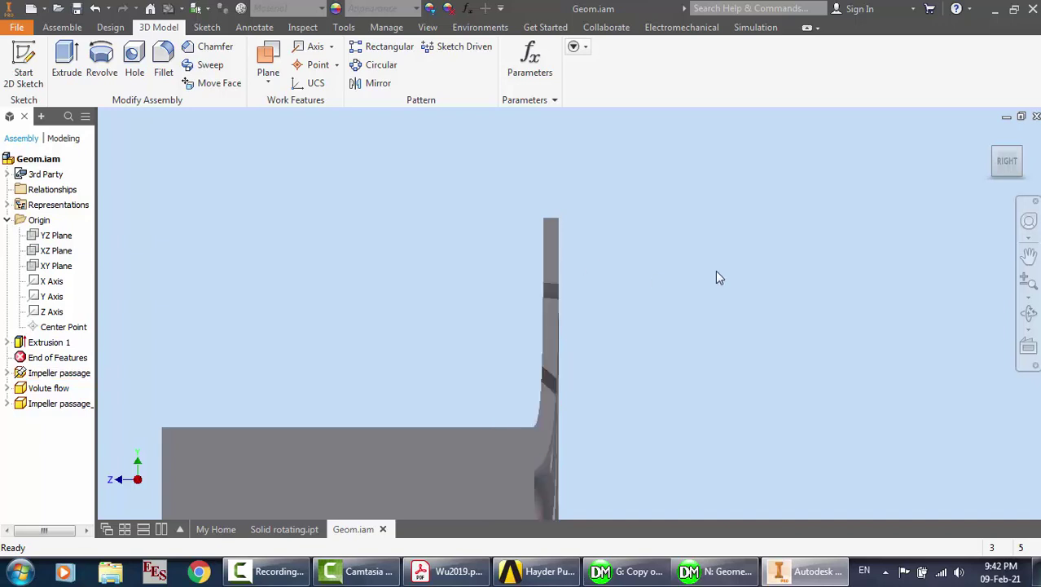
pyautogui.click(1028, 313)
pyautogui.moveTo(619, 296); pyautogui.dragTo(703, 314)
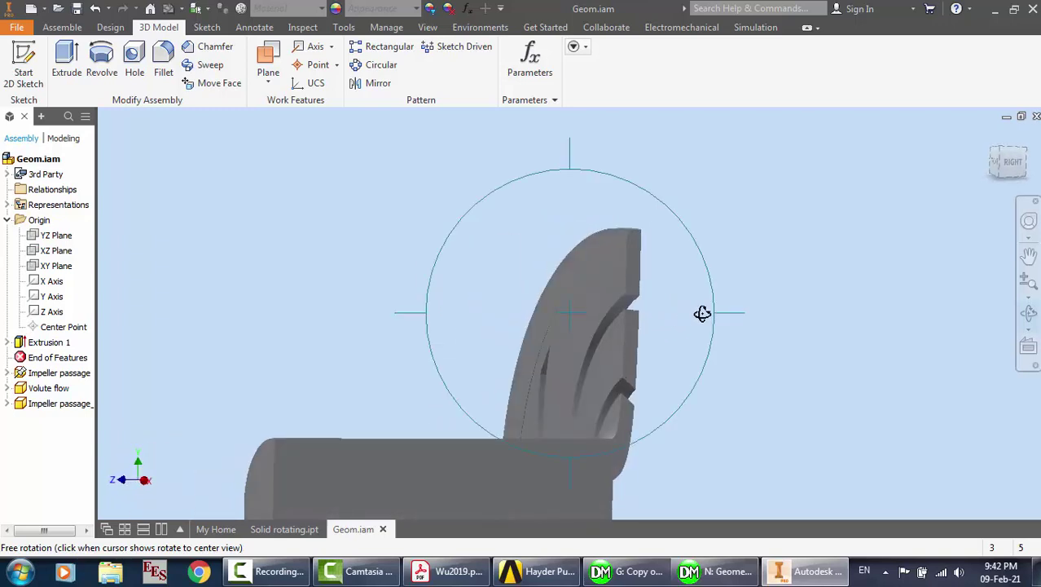
# Close Geom.iam and Solid rotating.ipt without saving their changes
pyautogui.click(383, 529)
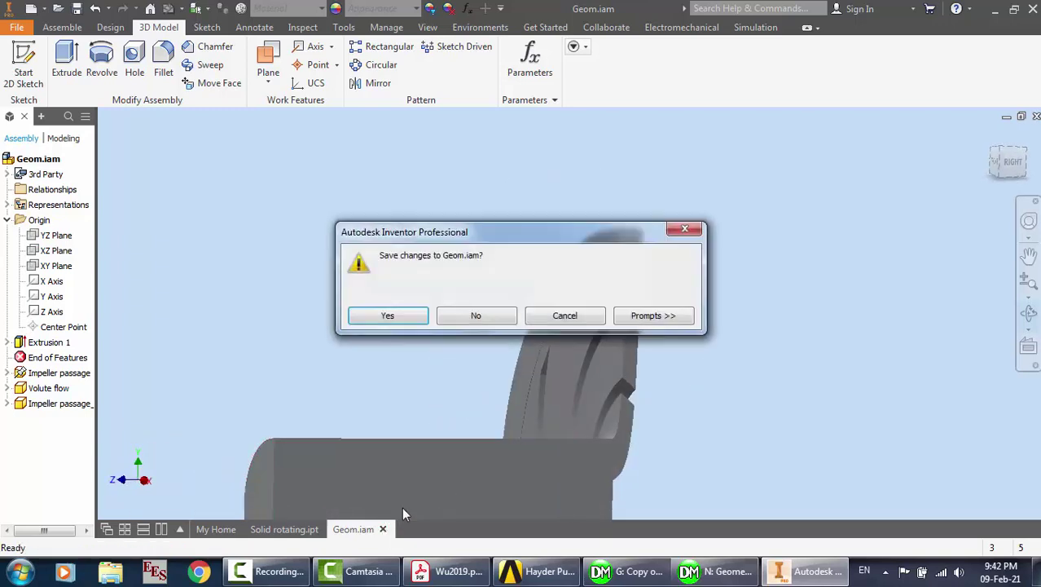
pyautogui.click(476, 319)
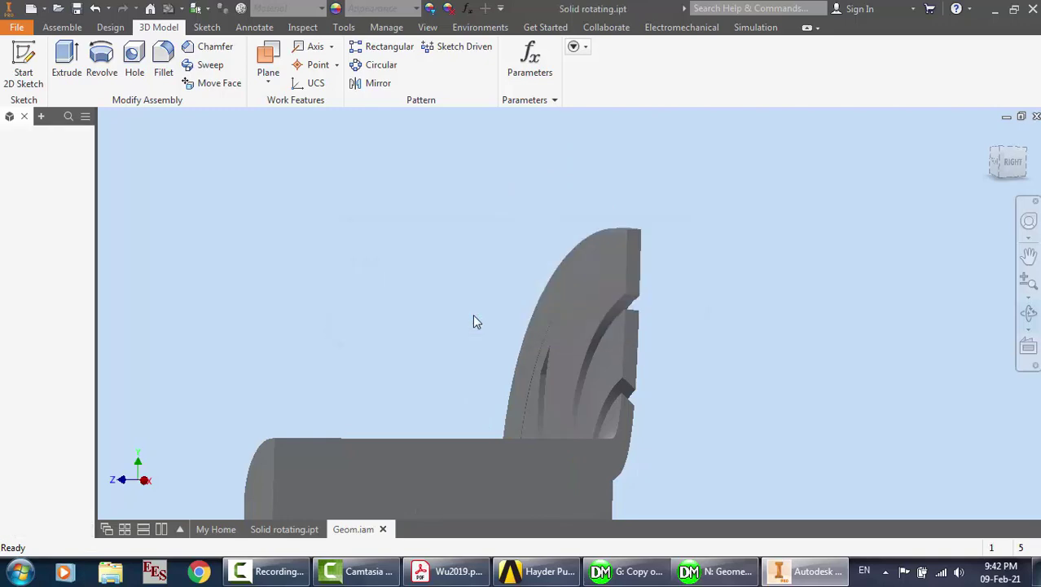
pyautogui.click(327, 530)
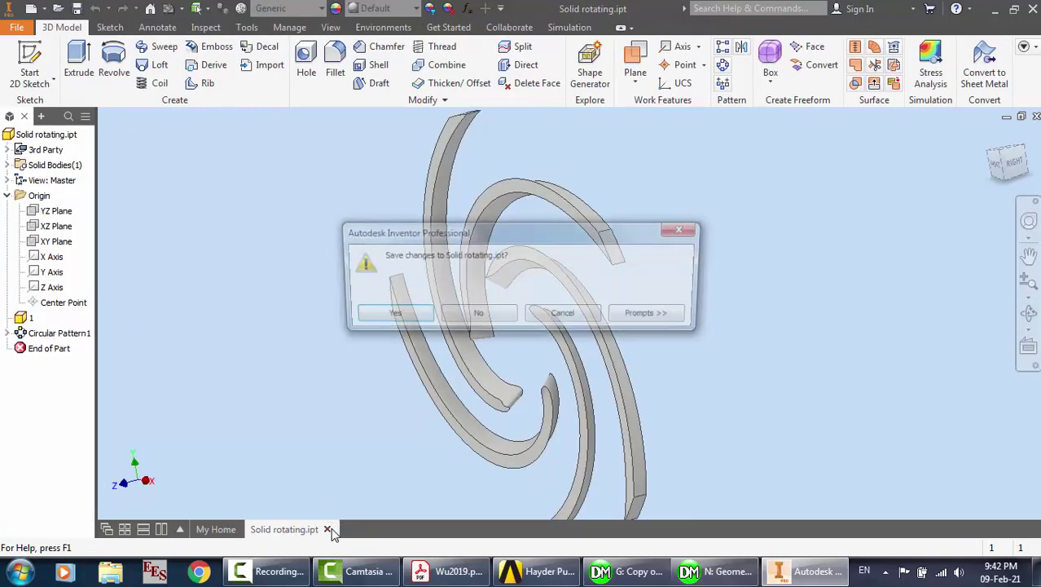
pyautogui.click(469, 315)
# Open the recent part Solid impeller.ipt and roll its history back to the imported blade, before Circular Pattern2
pyautogui.moveTo(395, 456)
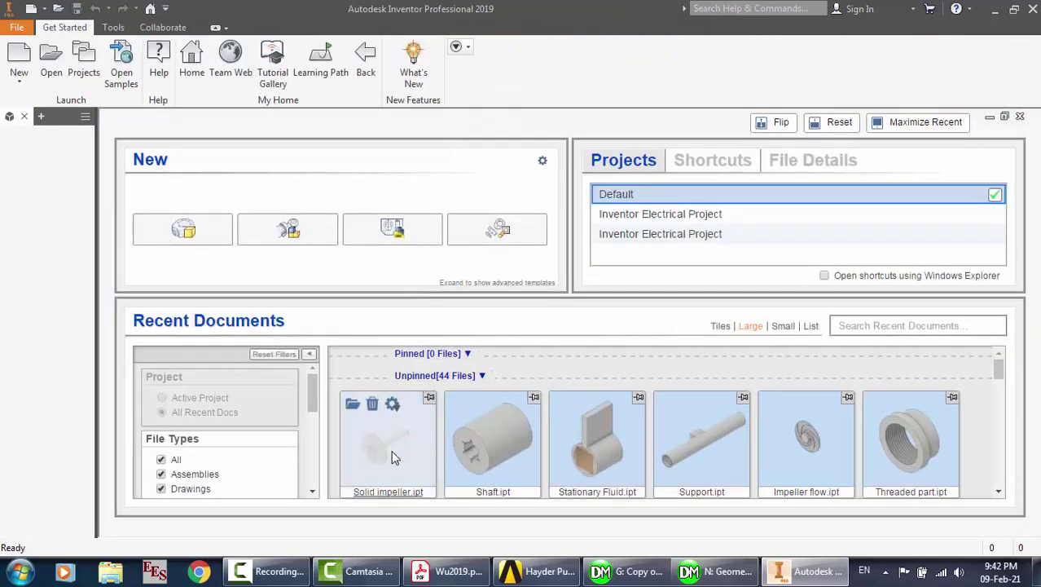
pyautogui.click(353, 404)
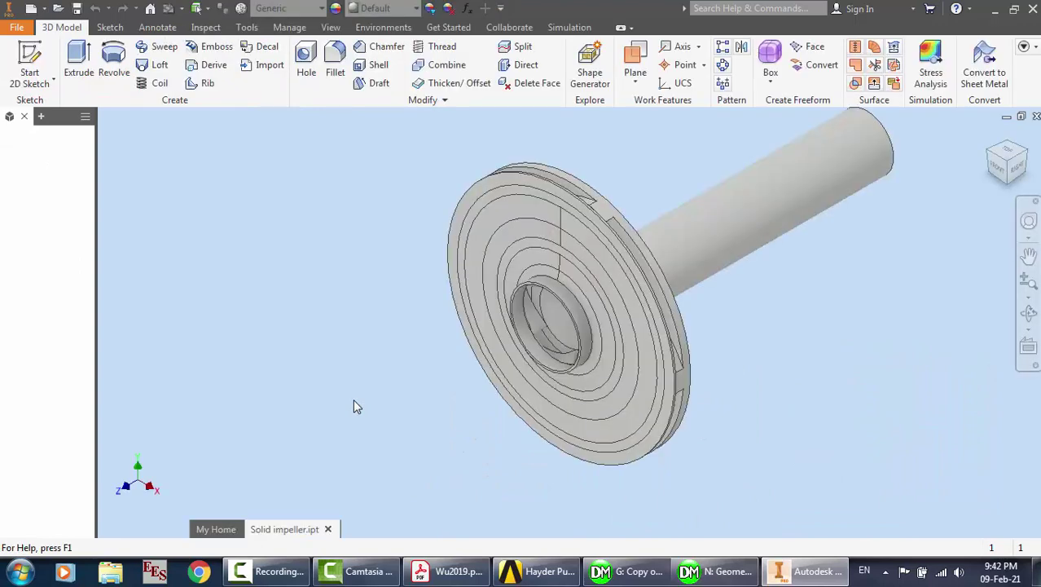
pyautogui.moveTo(48, 485)
pyautogui.mouseDown()
pyautogui.moveTo(66, 338)
pyautogui.moveTo(54, 227)
pyautogui.mouseUp()
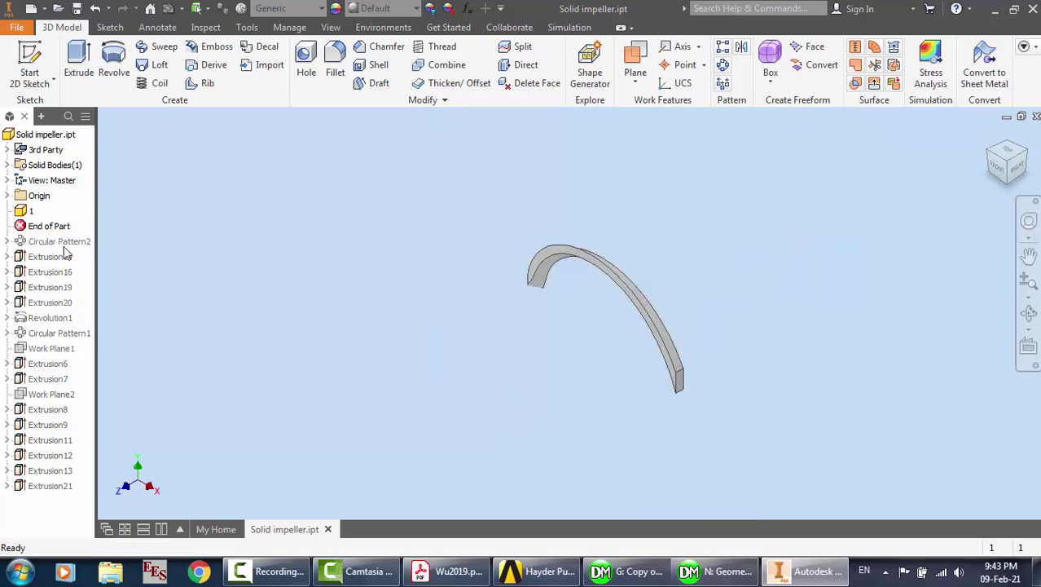
# Roll the part history forward through Circular Pattern2 and Extrusion14, and review Extrusion14's sketch of the disc outline
pyautogui.moveTo(62, 231); pyautogui.dragTo(62, 251)
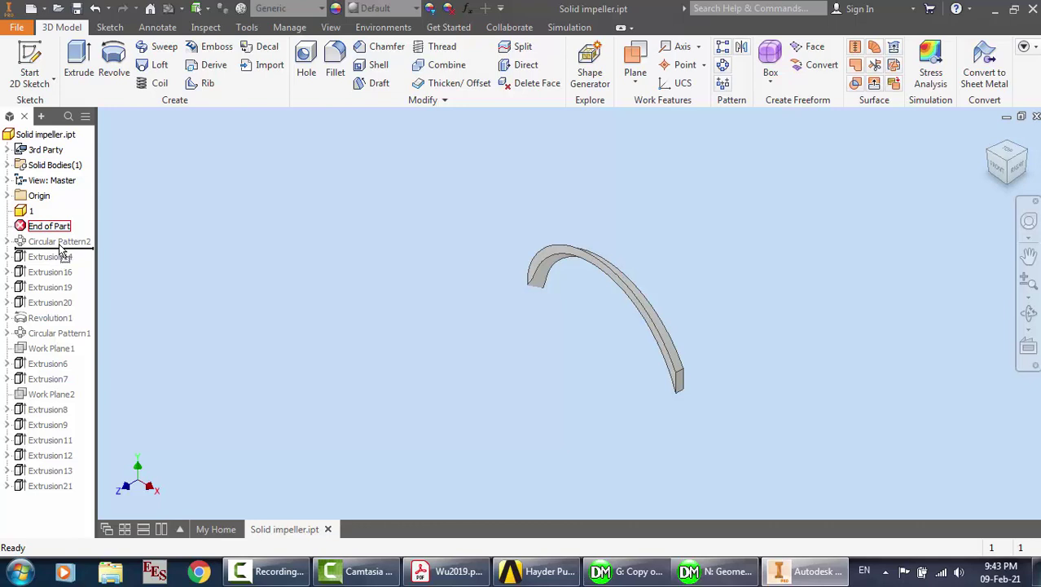
pyautogui.moveTo(62, 251); pyautogui.dragTo(55, 263)
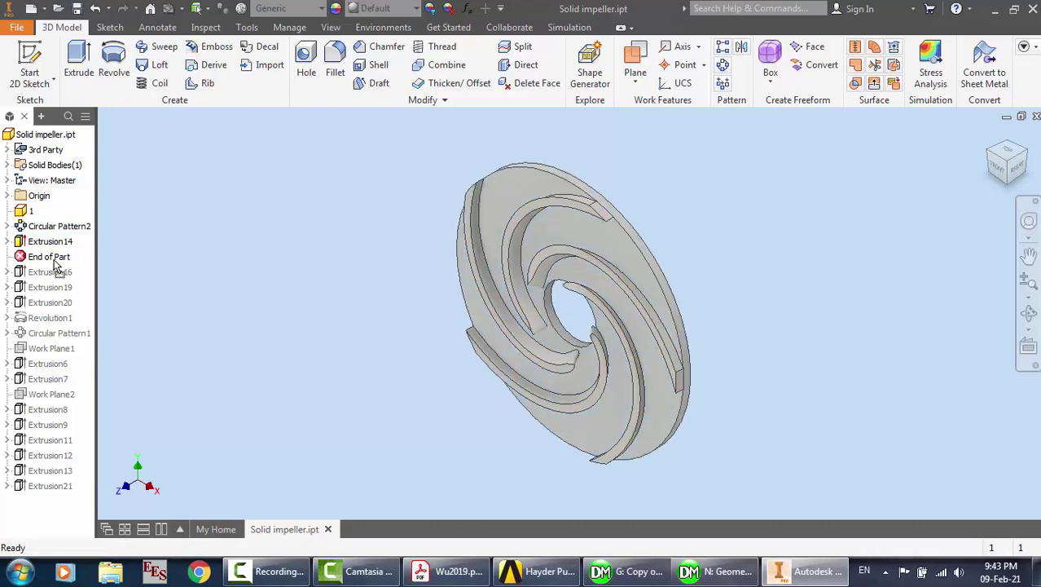
pyautogui.click(7, 242)
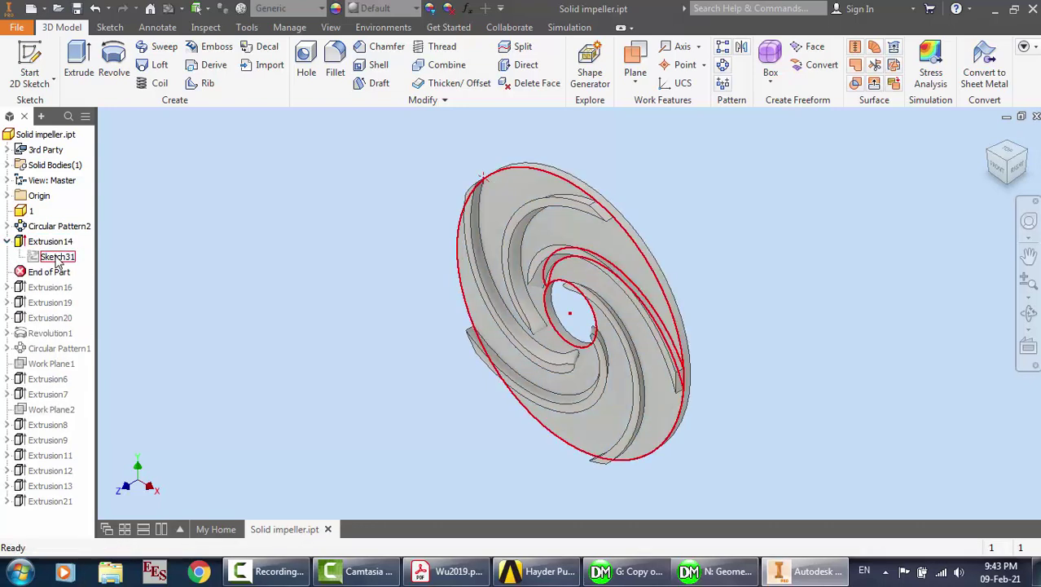
pyautogui.doubleClick(57, 257)
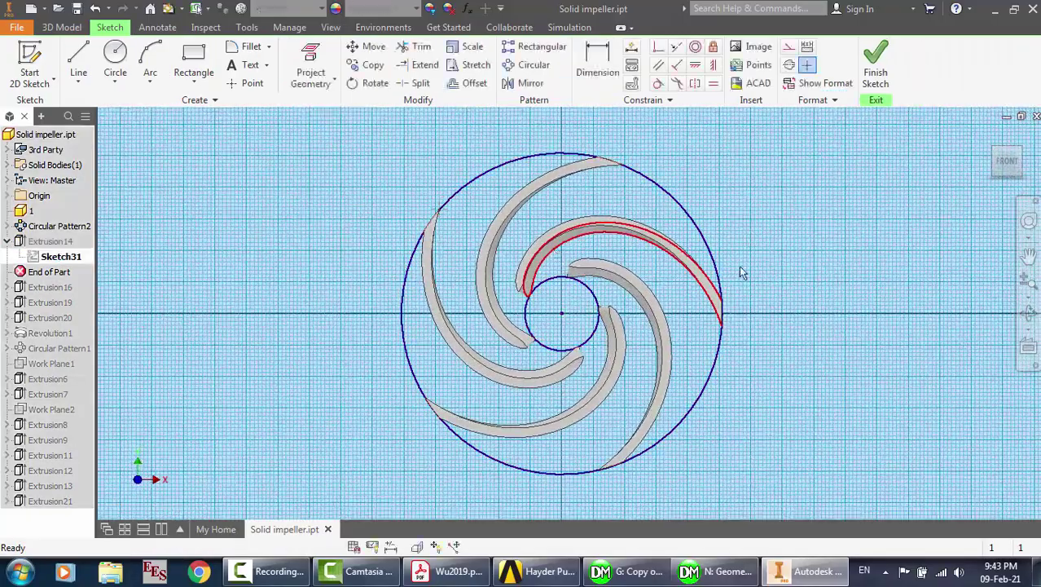
pyautogui.click(876, 65)
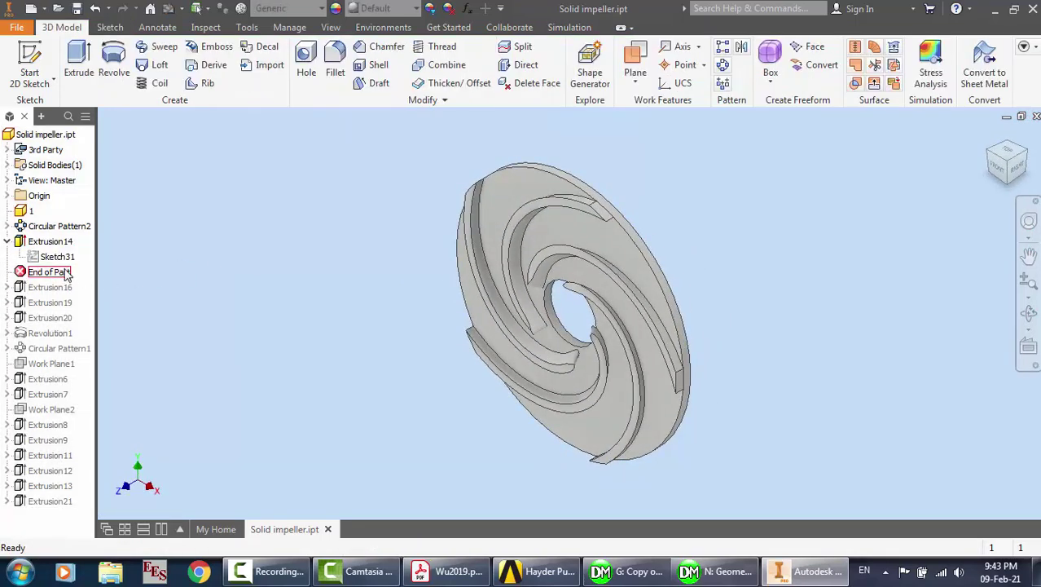
# Roll the part history forward through Revolution1 and open its Sketch1 to examine the shroud and inlet pipe profile
pyautogui.moveTo(67, 276)
pyautogui.mouseDown()
pyautogui.moveTo(68, 299)
pyautogui.moveTo(53, 292)
pyautogui.moveTo(57, 343)
pyautogui.mouseUp()
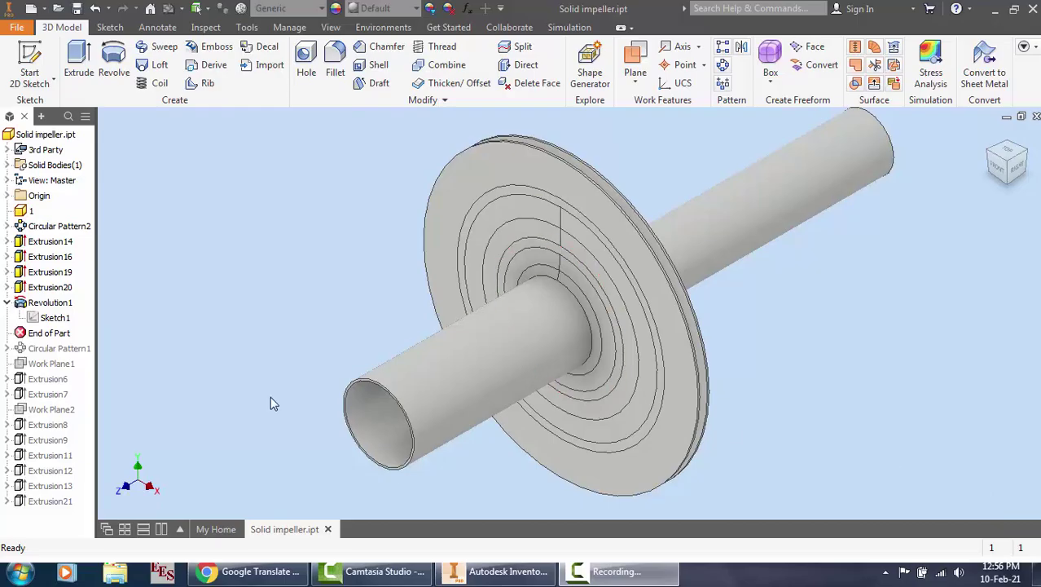
pyautogui.doubleClick(55, 318)
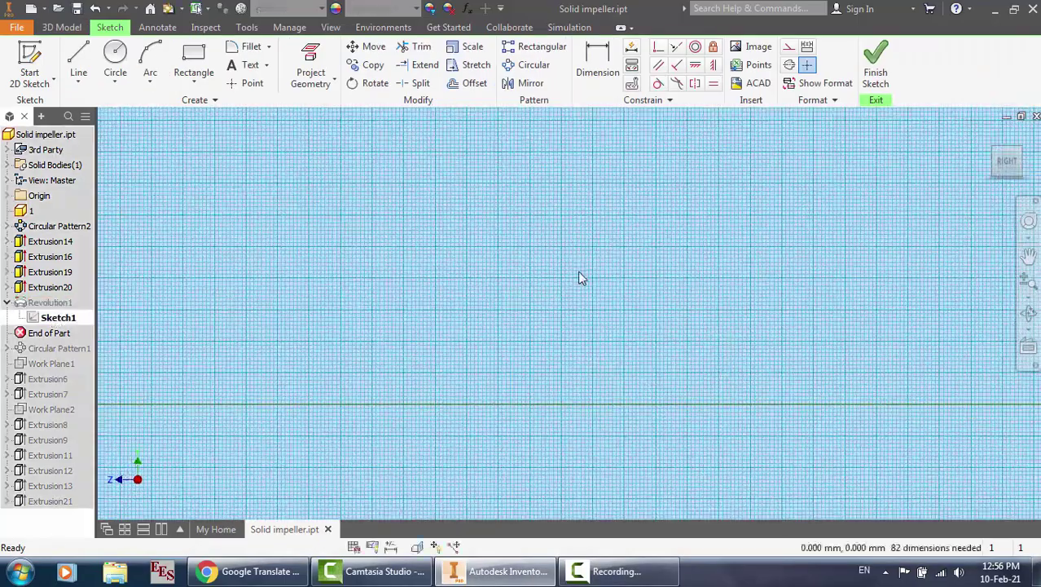
pyautogui.scroll(5, 578, 271)
pyautogui.scroll(3, 578, 271)
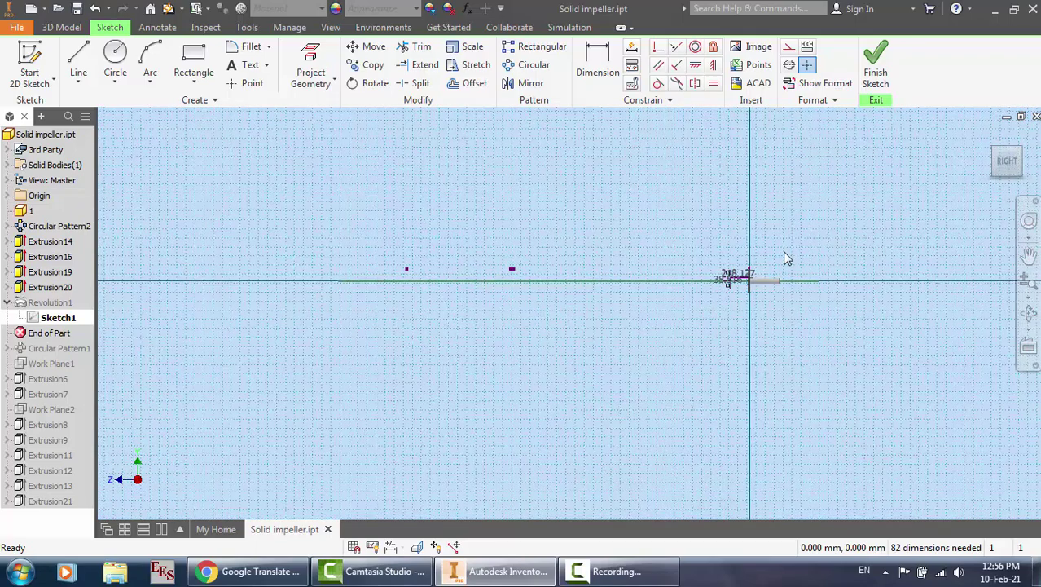
pyautogui.scroll(-2, 774, 240)
pyautogui.scroll(-4, 755, 297)
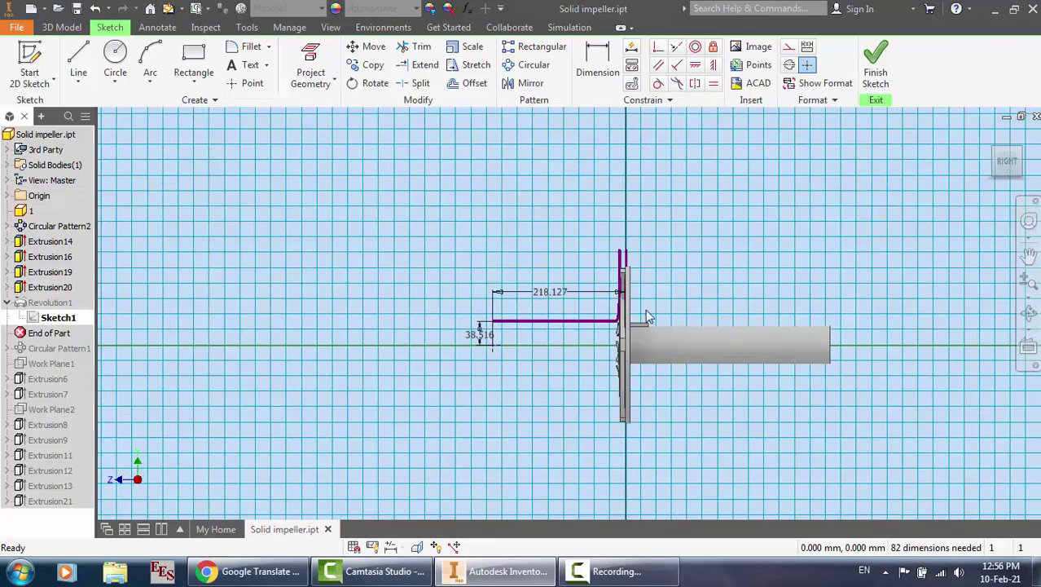
pyautogui.scroll(-2, 525, 334)
pyautogui.scroll(-3, 524, 330)
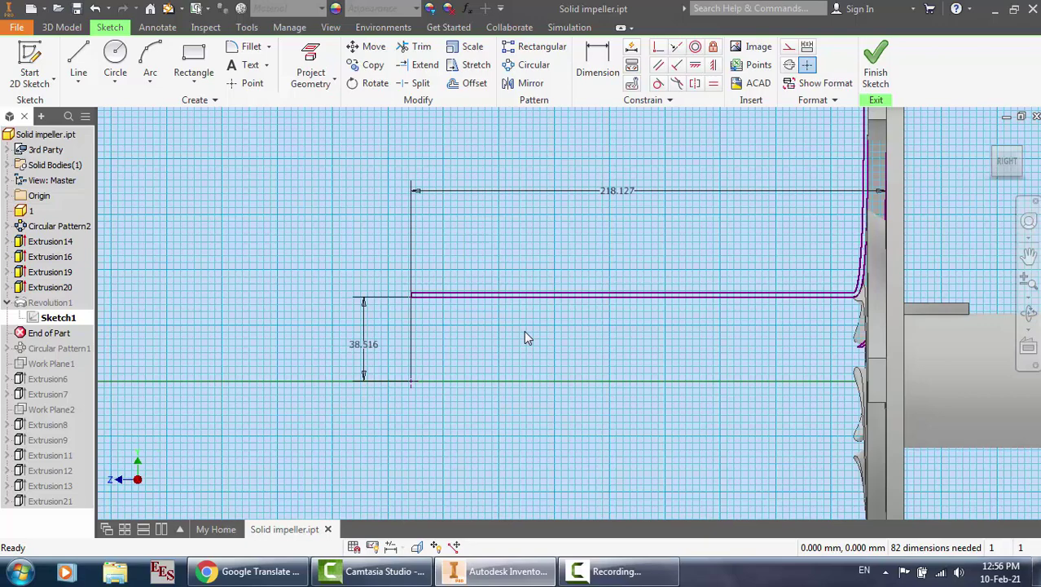
# Examine the inlet pipe, shroud curve and casing walls in Revolution1's Sketch1, and finish the sketch
pyautogui.scroll(-3, 431, 298)
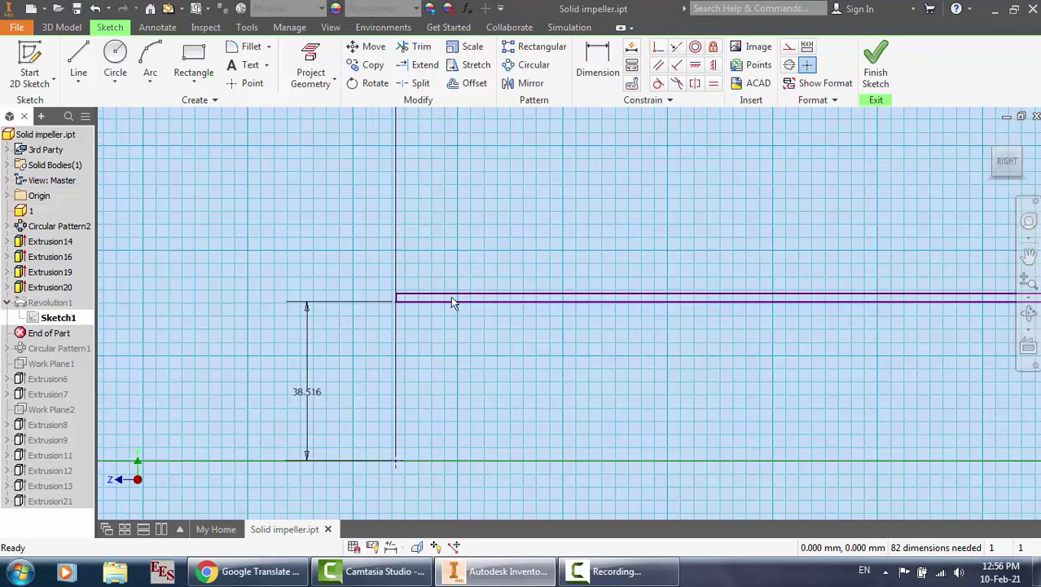
pyautogui.scroll(1, 451, 320)
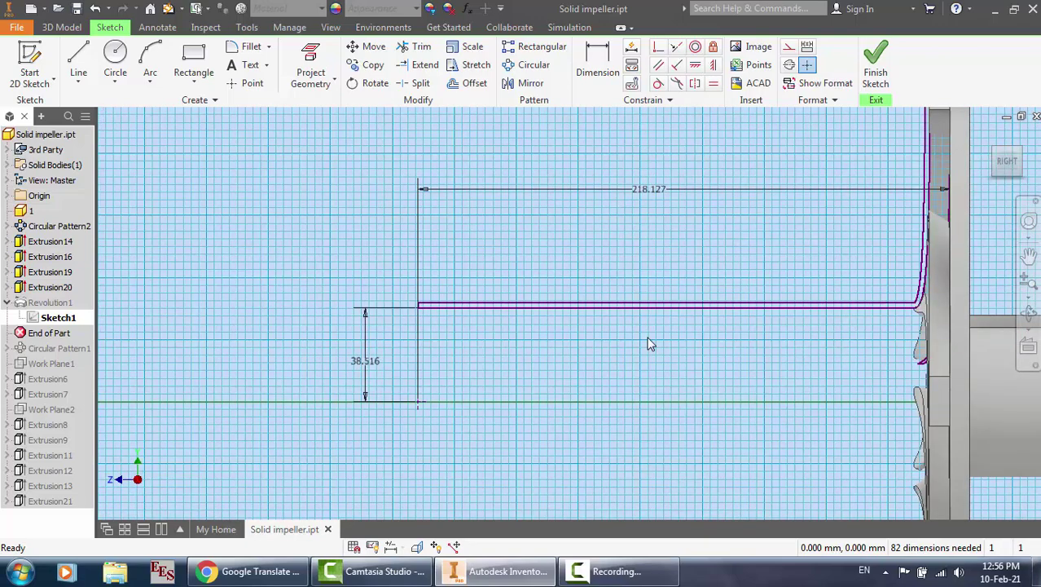
pyautogui.scroll(2, 649, 341)
pyautogui.scroll(-2, 858, 289)
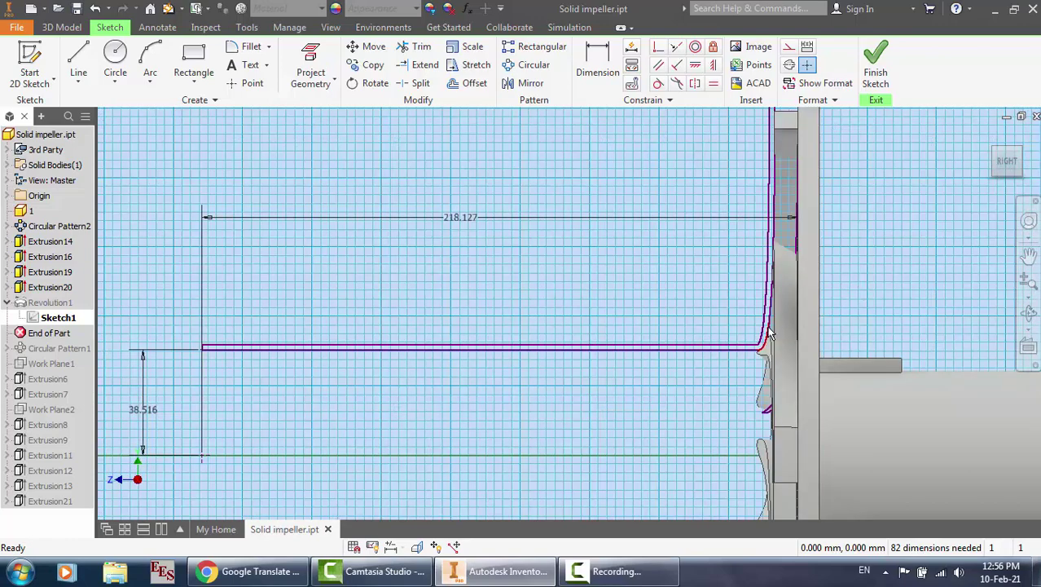
pyautogui.scroll(-2, 770, 335)
pyautogui.scroll(-2, 855, 358)
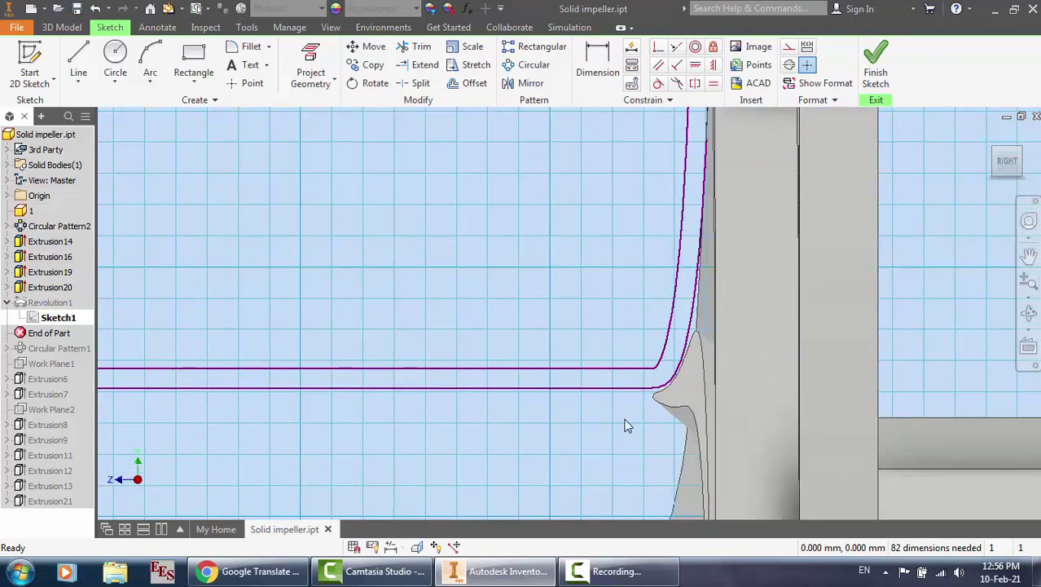
pyautogui.scroll(3, 531, 337)
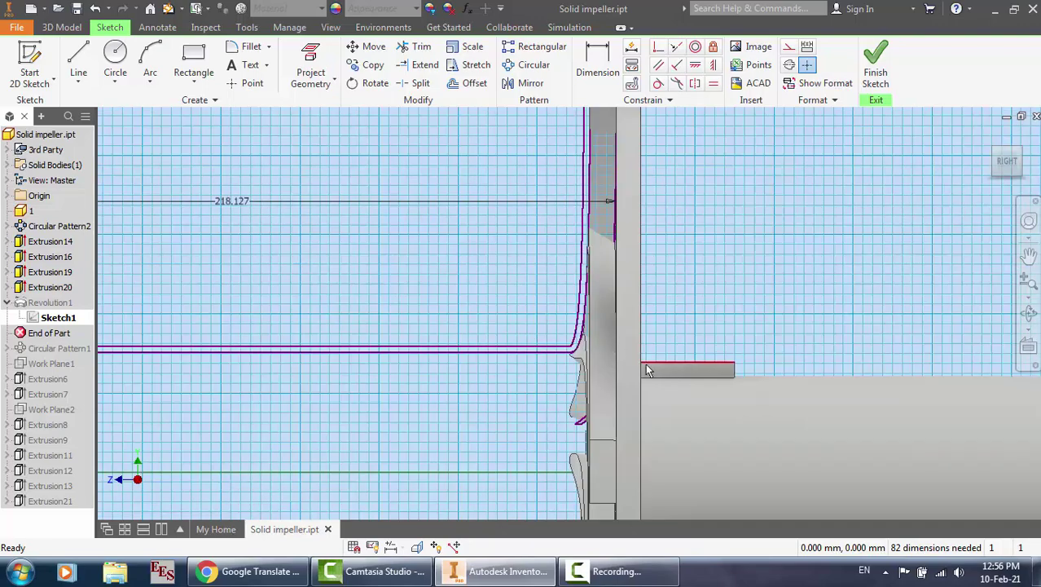
pyautogui.scroll(2, 655, 230)
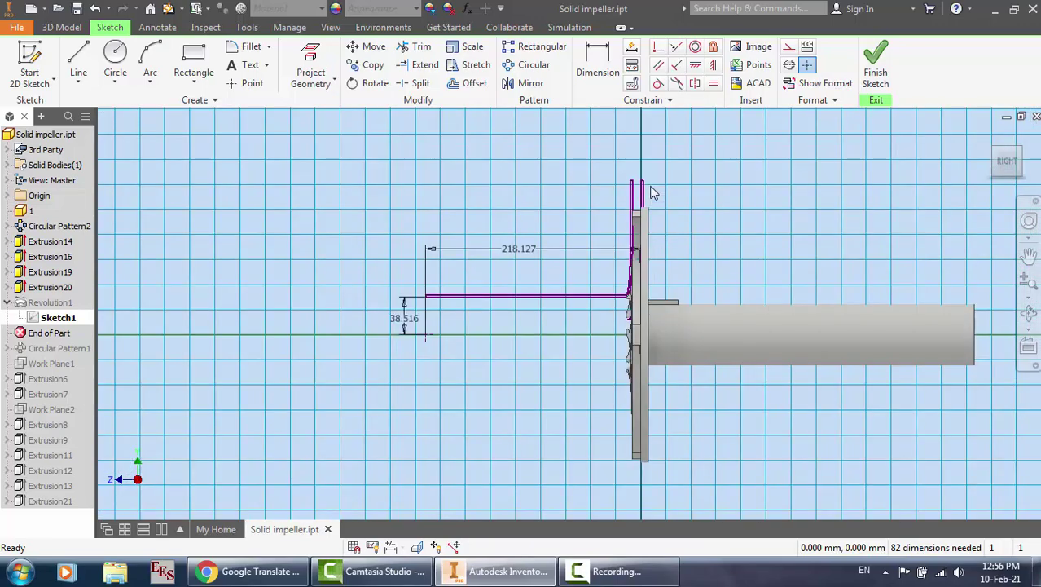
pyautogui.scroll(-2, 652, 192)
pyautogui.scroll(-2, 652, 193)
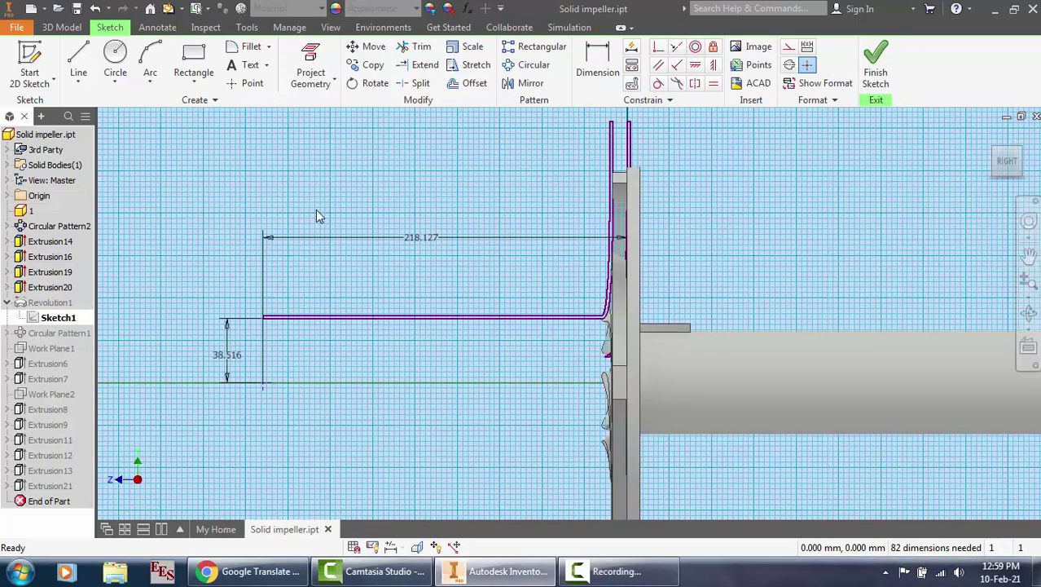
pyautogui.rightClick(317, 215)
pyautogui.click(313, 362)
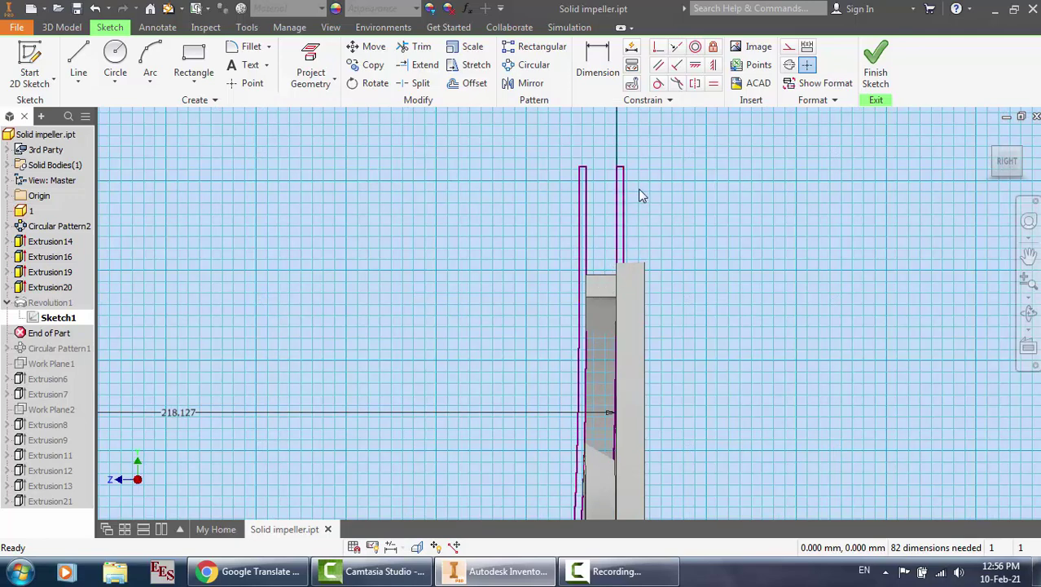
pyautogui.click(876, 76)
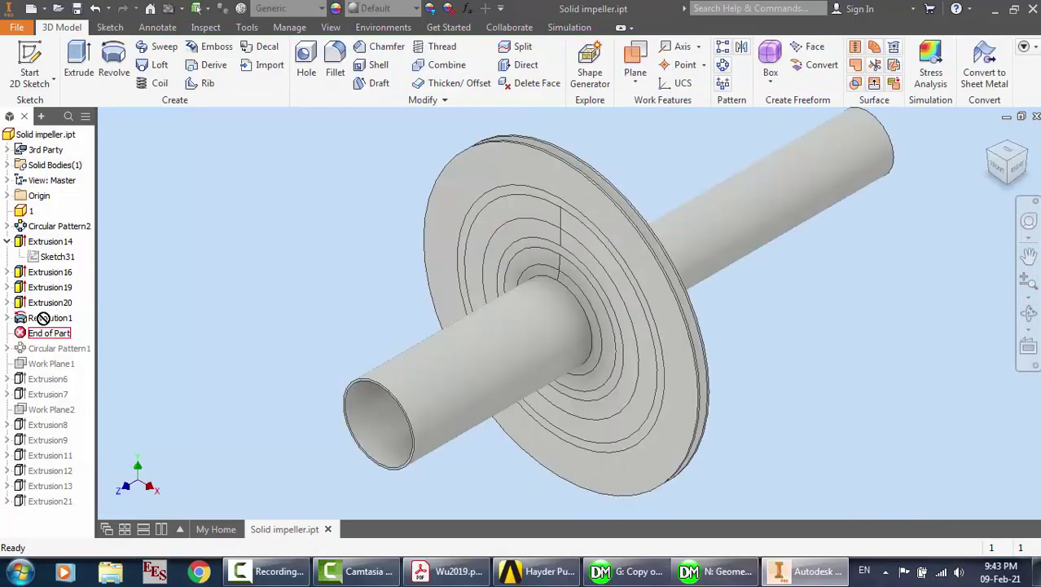
# Roll the part history forward through Circular Pattern1, Work Plane1 and Extrusion6, and inspect the impeller's outer rim
pyautogui.moveTo(43, 318); pyautogui.dragTo(53, 354)
pyautogui.moveTo(53, 354); pyautogui.dragTo(53, 356)
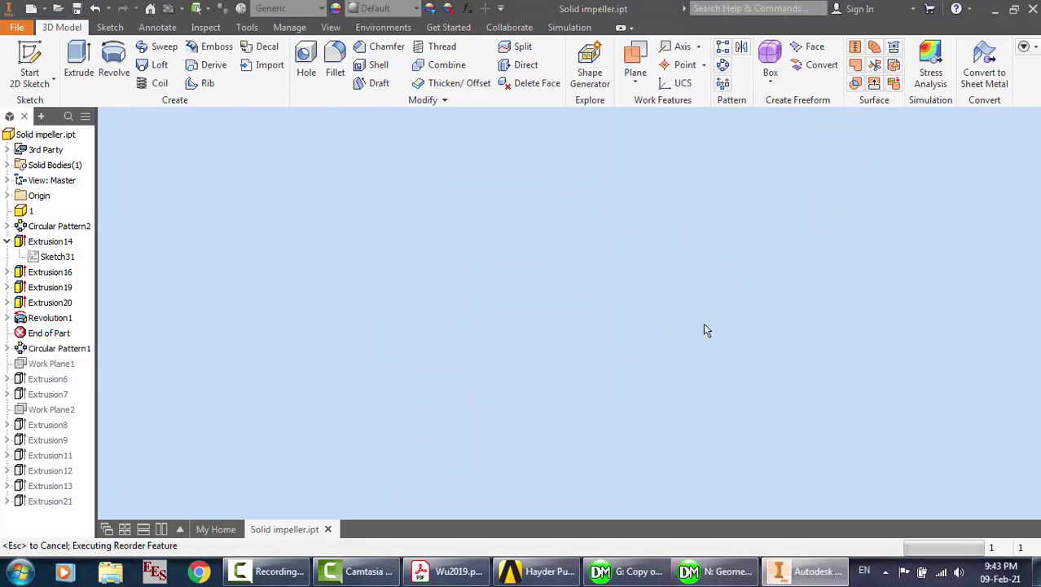
pyautogui.moveTo(64, 352); pyautogui.dragTo(63, 368)
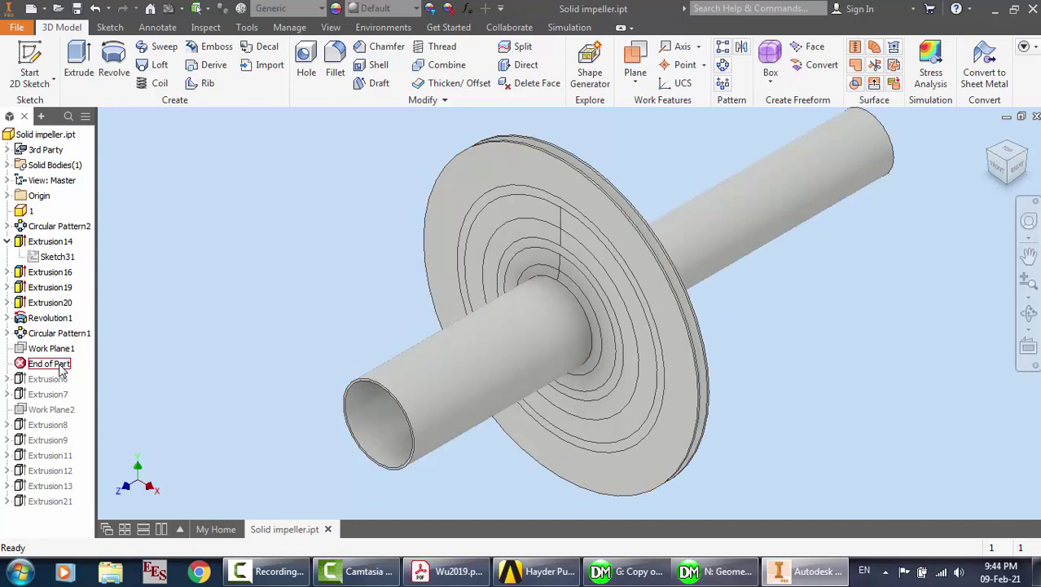
pyautogui.moveTo(49, 365); pyautogui.dragTo(52, 383)
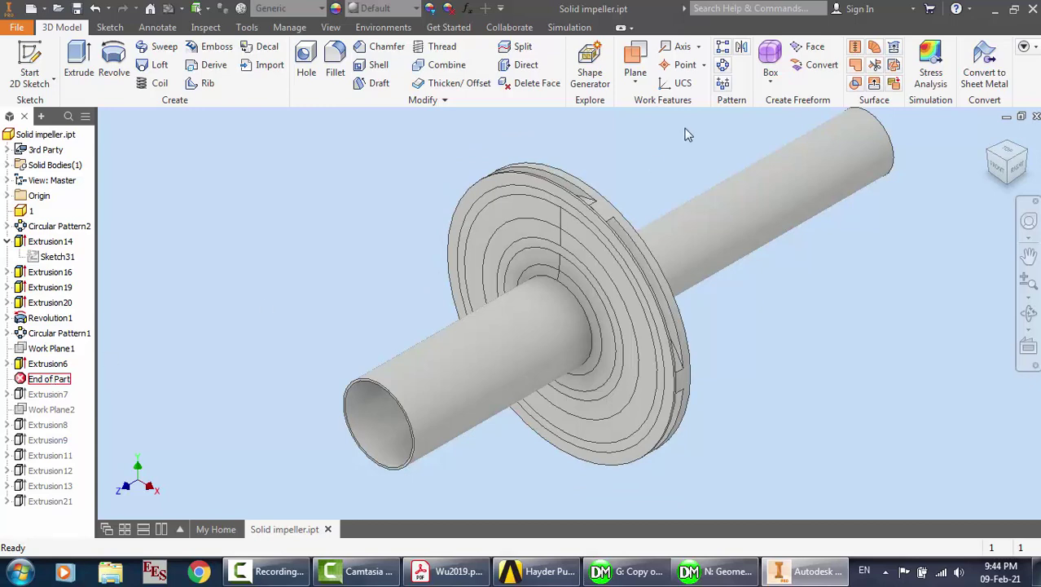
pyautogui.click(1029, 316)
pyautogui.moveTo(657, 309); pyautogui.dragTo(673, 280)
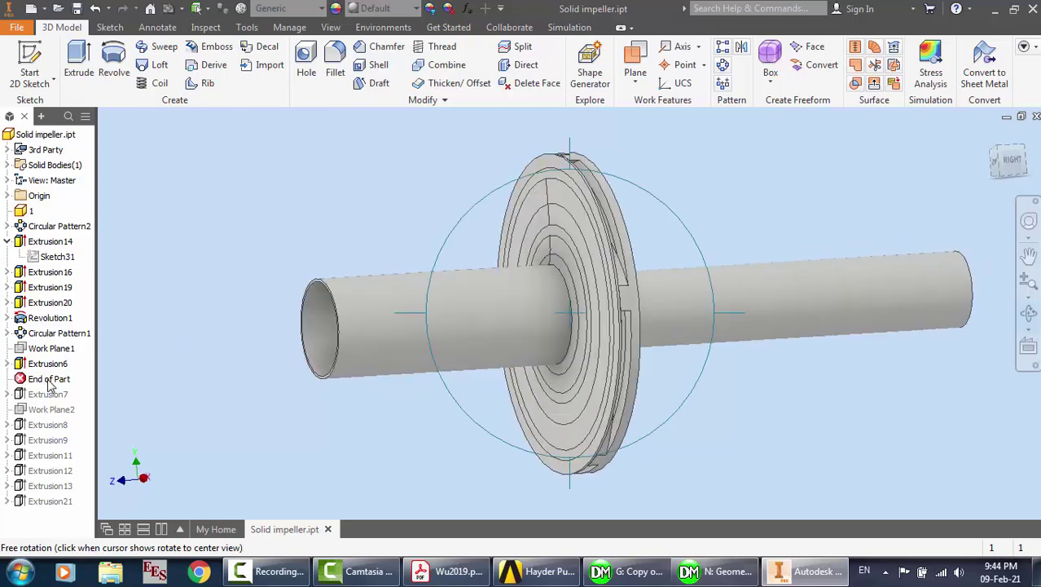
pyautogui.press('Escape')
# Roll the part history forward to the end, past Extrusion21, and inspect the impeller's inlet eye and blades
pyautogui.moveTo(51, 383); pyautogui.dragTo(54, 462)
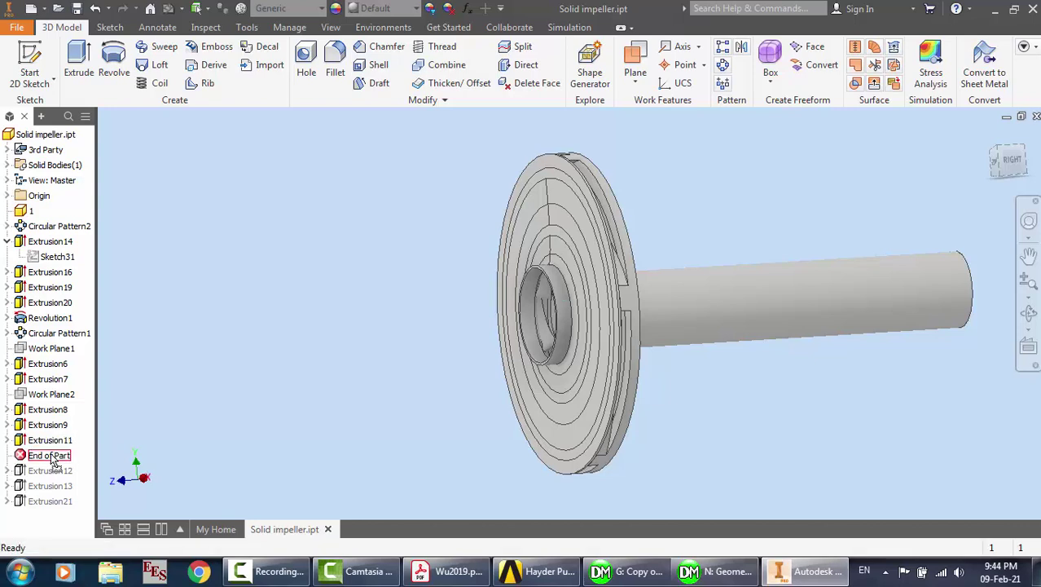
pyautogui.moveTo(46, 462); pyautogui.dragTo(57, 510)
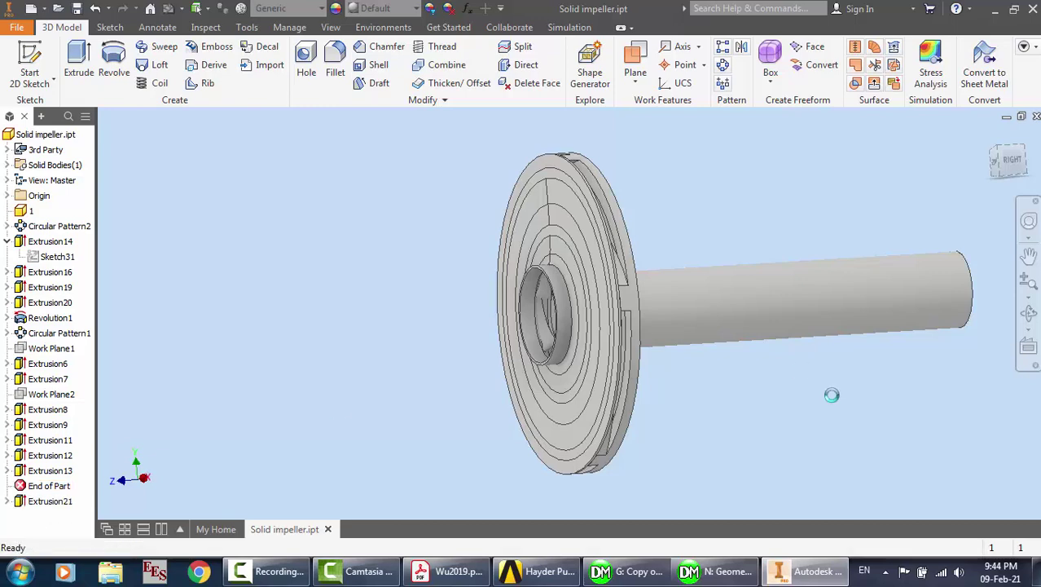
pyautogui.click(1029, 313)
pyautogui.moveTo(610, 328); pyautogui.dragTo(671, 323)
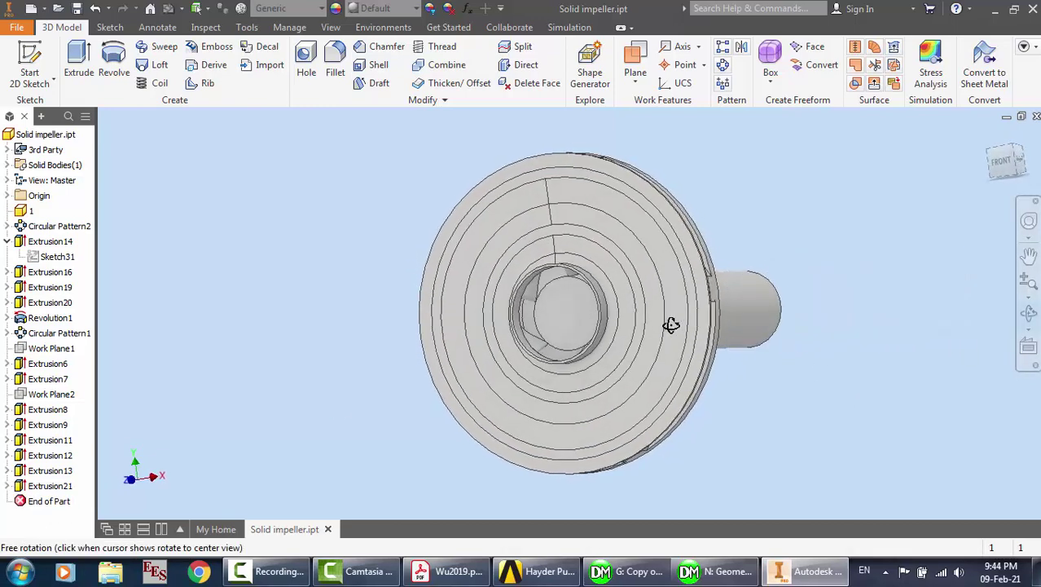
pyautogui.scroll(6, 550, 275)
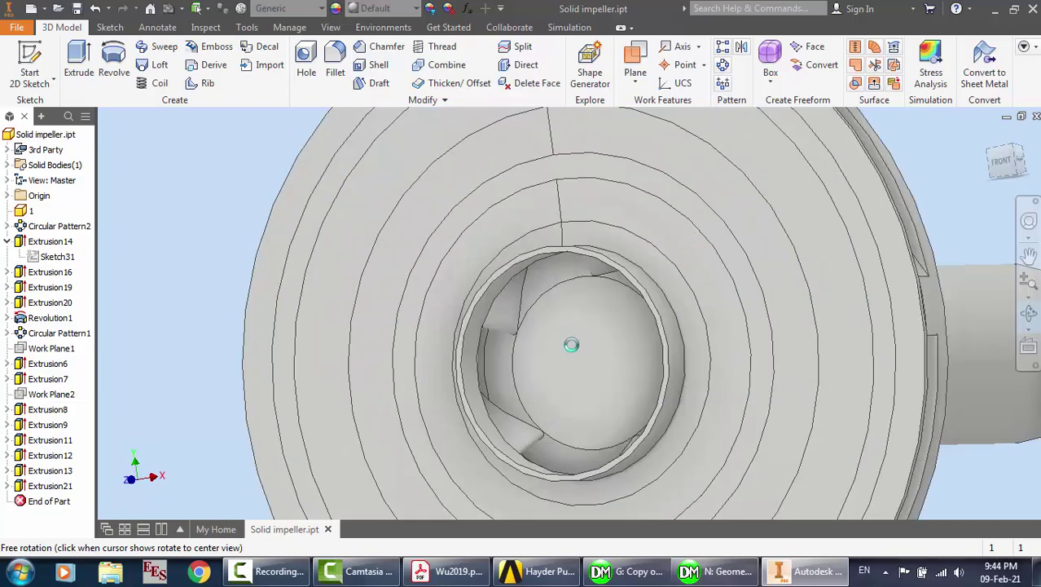
pyautogui.moveTo(571, 344); pyautogui.dragTo(551, 351)
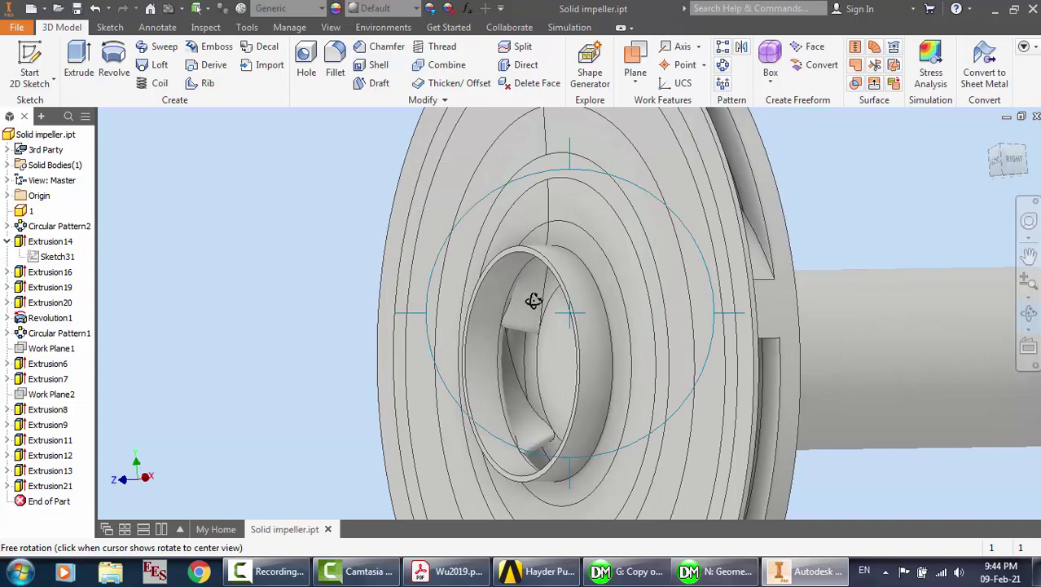
pyautogui.rightClick(531, 342)
pyautogui.click(594, 338)
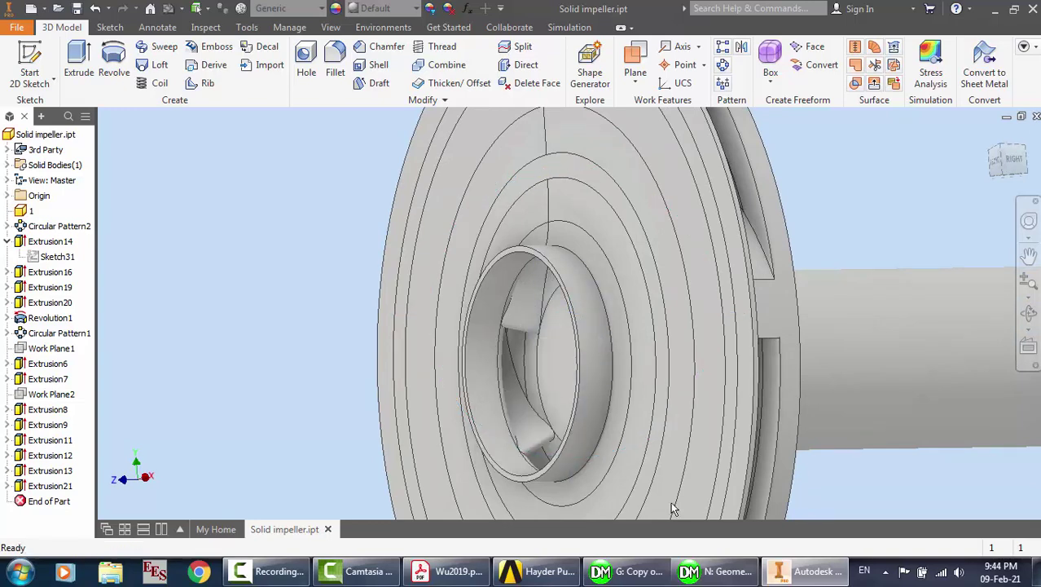
# View the Copy of Fluid model in DesignModeler, return to Inventor and review the export formats for the part
pyautogui.click(636, 572)
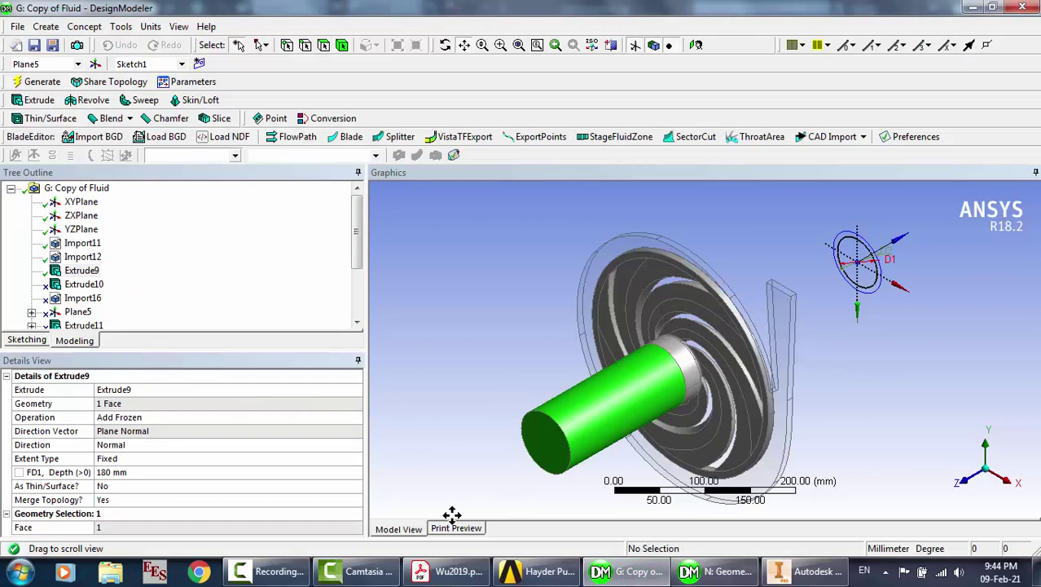
pyautogui.click(807, 572)
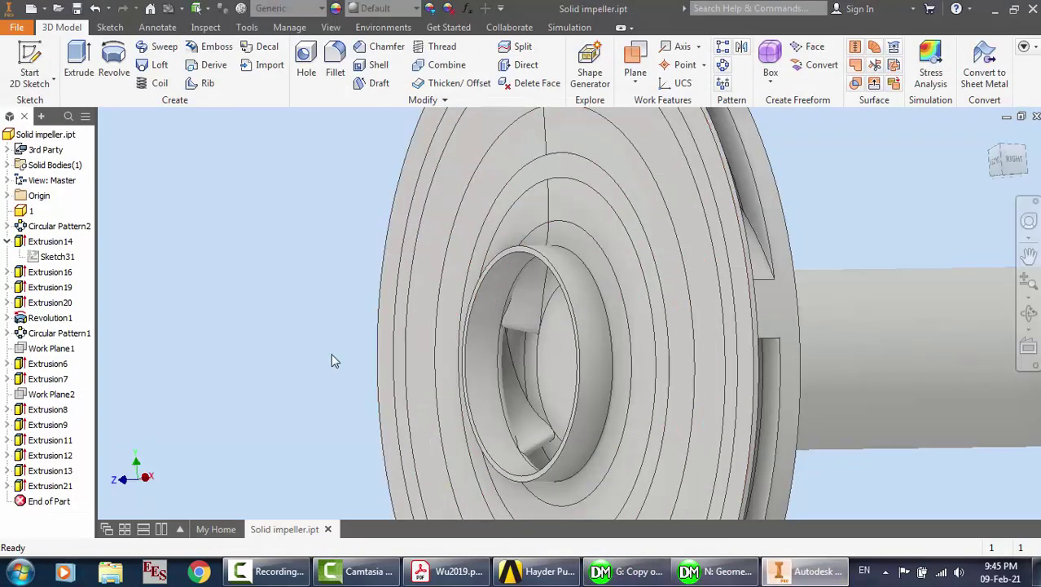
pyautogui.click(18, 27)
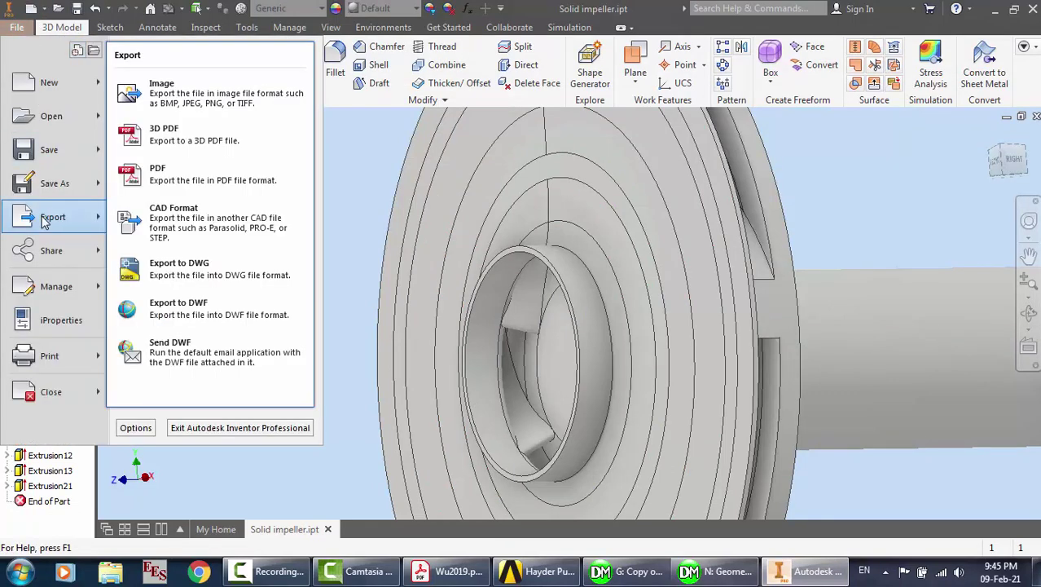
pyautogui.click(350, 248)
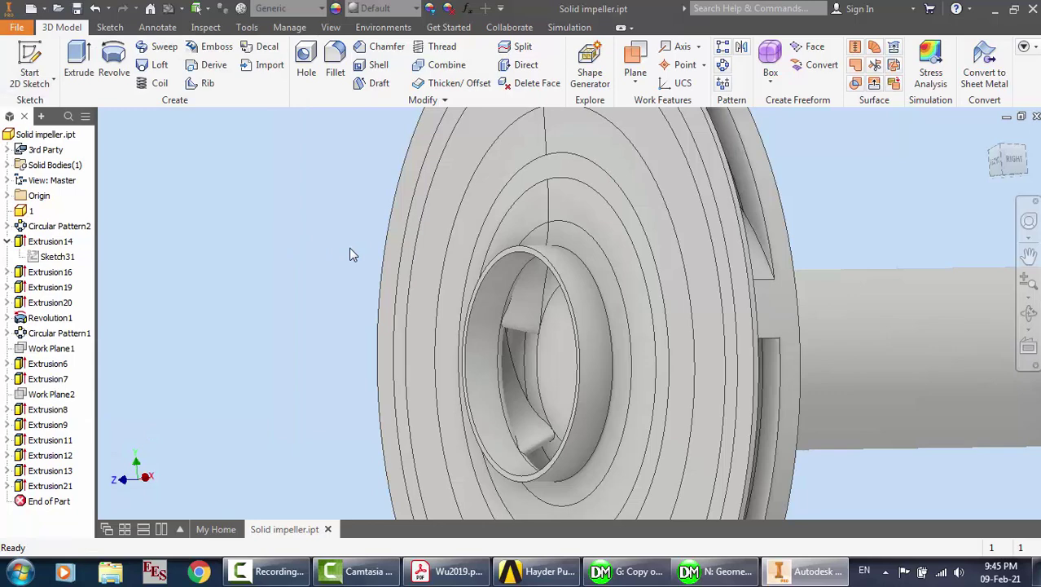
# Close Solid impeller.ipt in Inventor and the N: Geometry window in DesignModeler
pyautogui.click(330, 530)
pyautogui.click(458, 316)
pyautogui.click(717, 571)
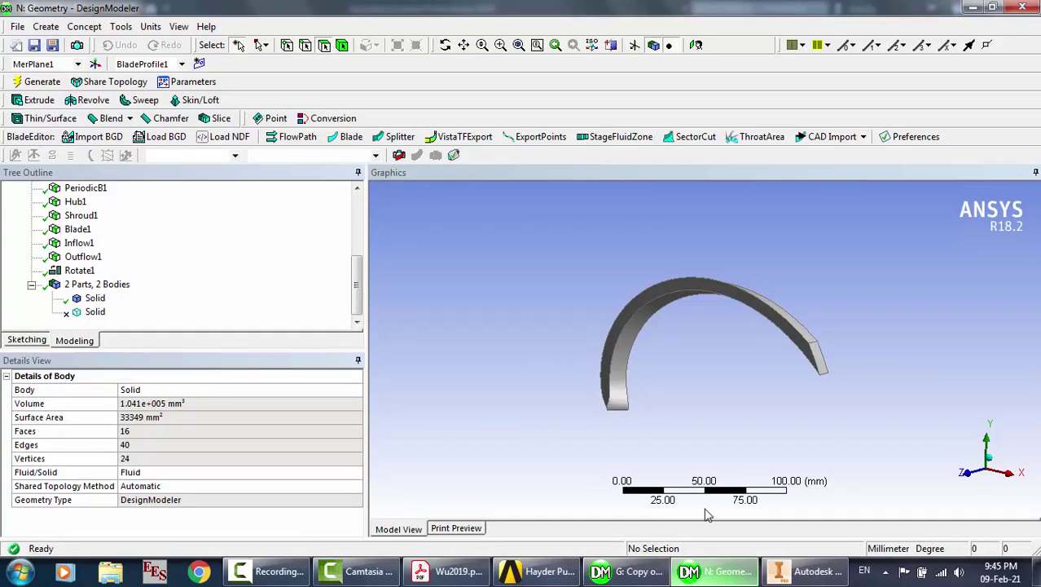
pyautogui.click(1029, 7)
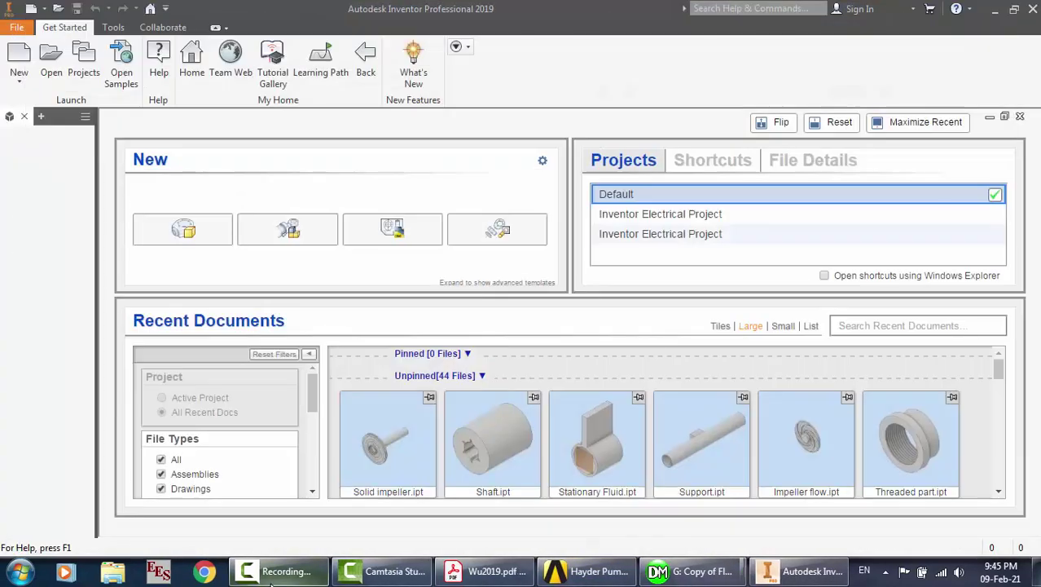
# Switch to the Copy of Fluid model in DesignModeler and unsuppress Extrude10, the volute outlet extension
pyautogui.click(277, 571)
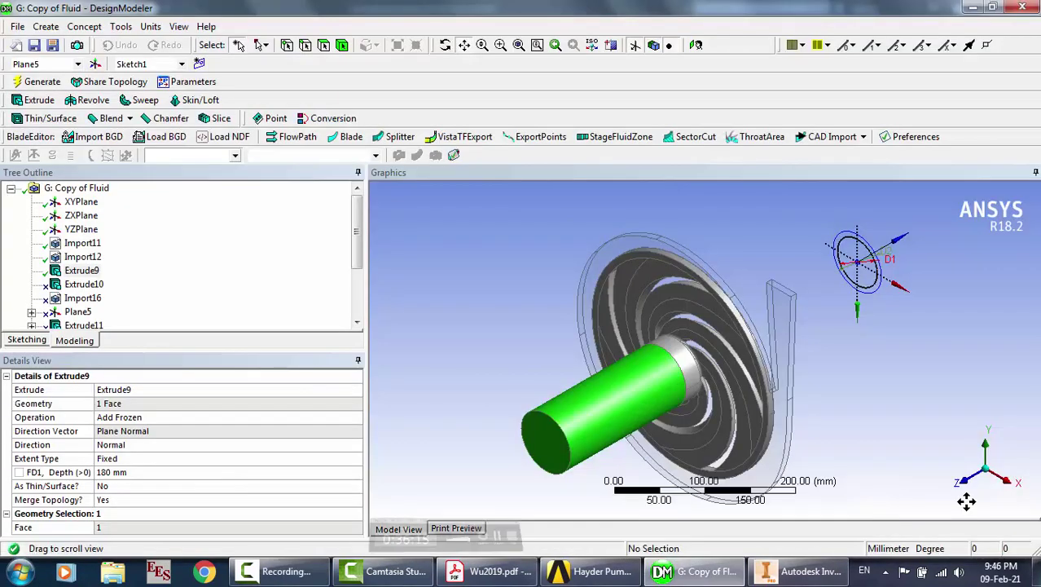
pyautogui.click(85, 272)
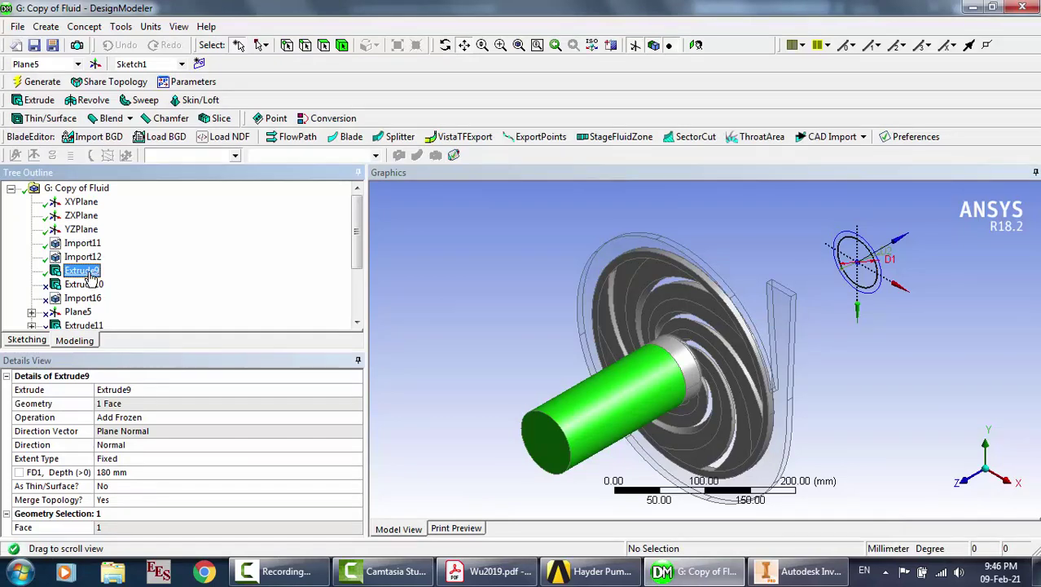
pyautogui.click(85, 285)
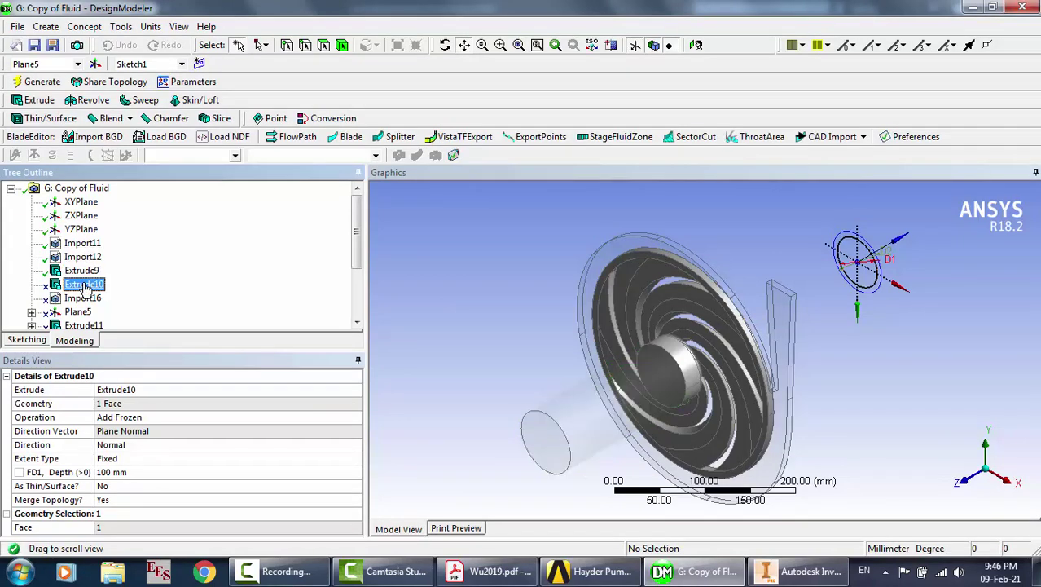
pyautogui.rightClick(85, 286)
pyautogui.click(132, 331)
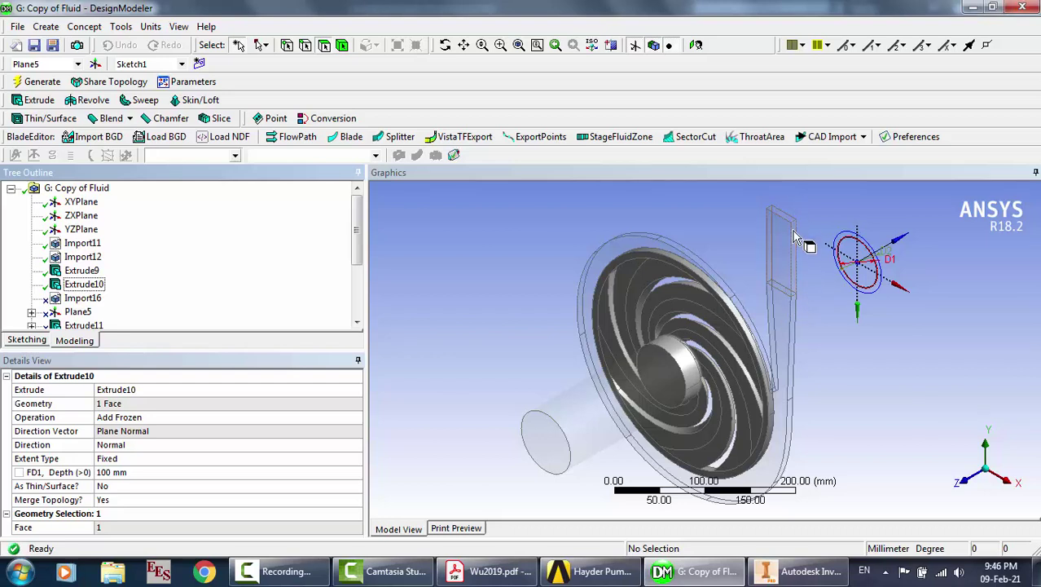
# Unsuppress Import16, the Solid impeller.stp import, and inspect its fit with the fluid domains from the side
pyautogui.click(74, 301)
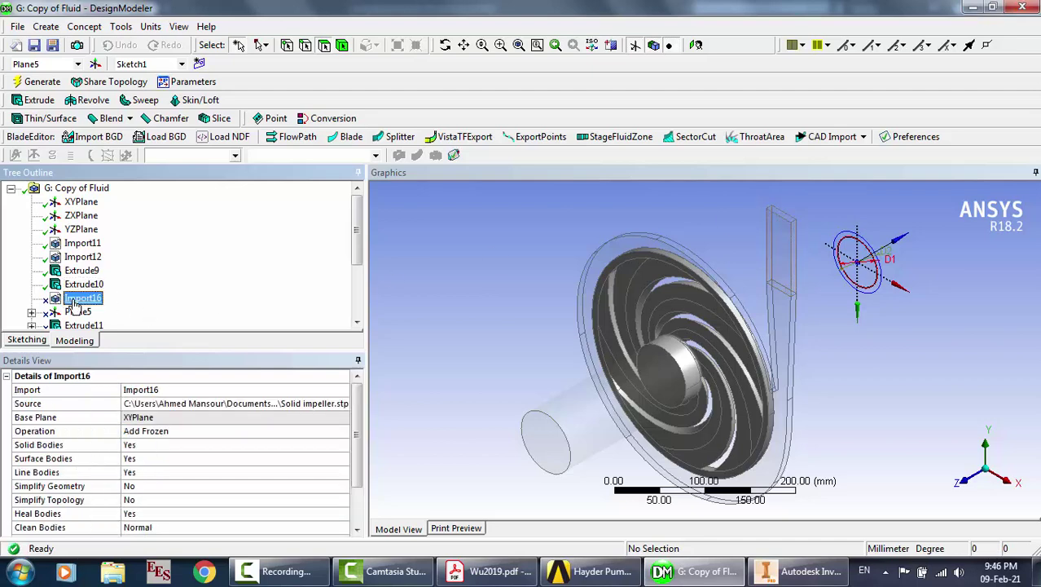
pyautogui.rightClick(73, 304)
pyautogui.click(122, 348)
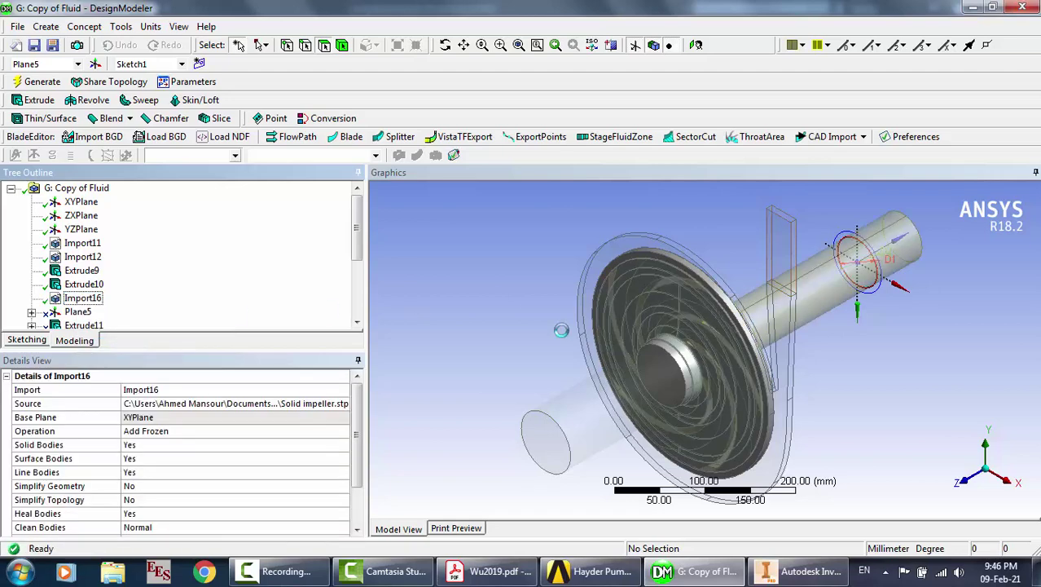
pyautogui.click(445, 44)
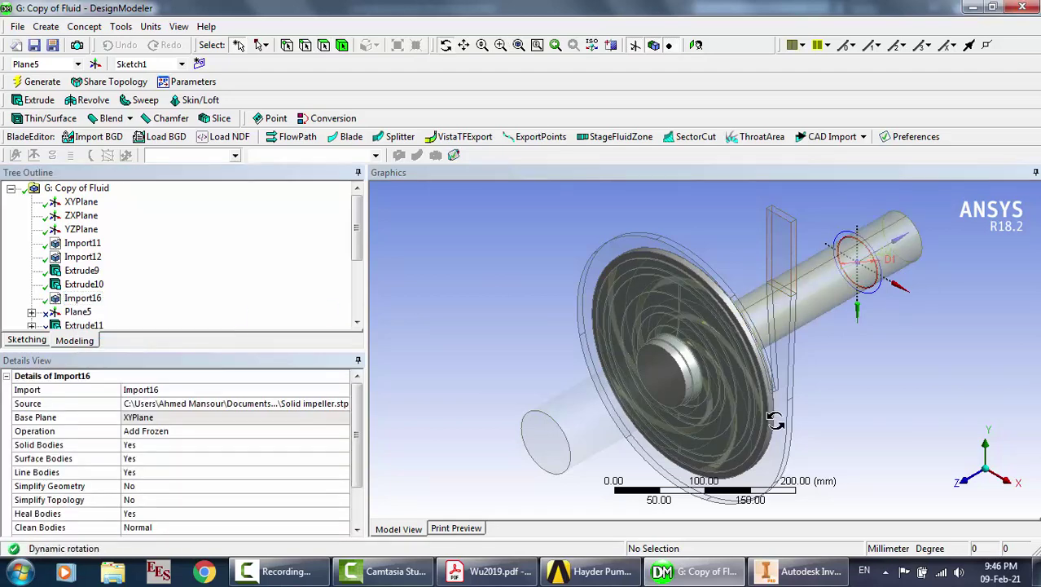
pyautogui.moveTo(774, 420); pyautogui.dragTo(691, 397)
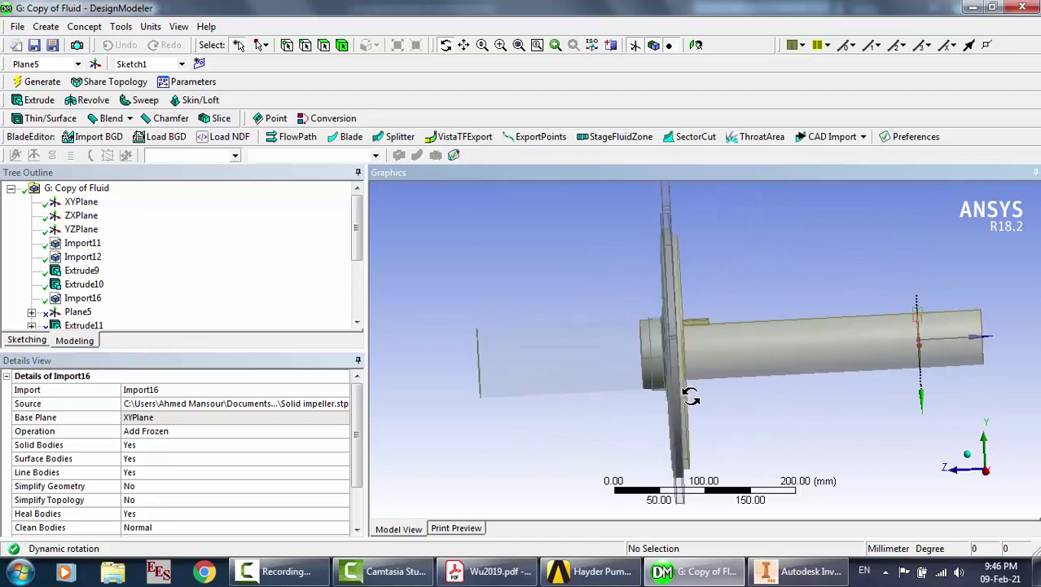
pyautogui.click(990, 482)
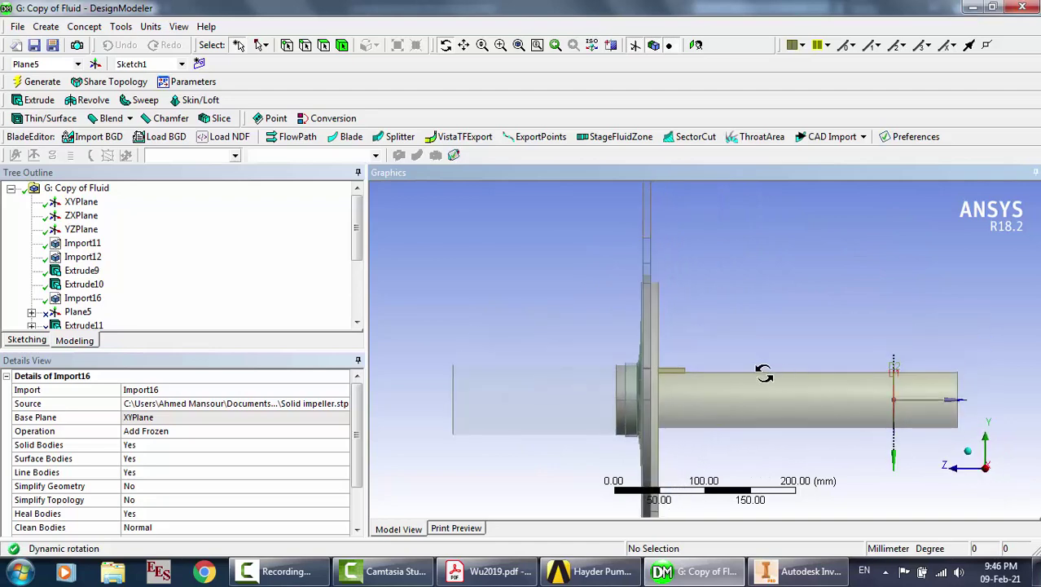
pyautogui.scroll(5, 765, 366)
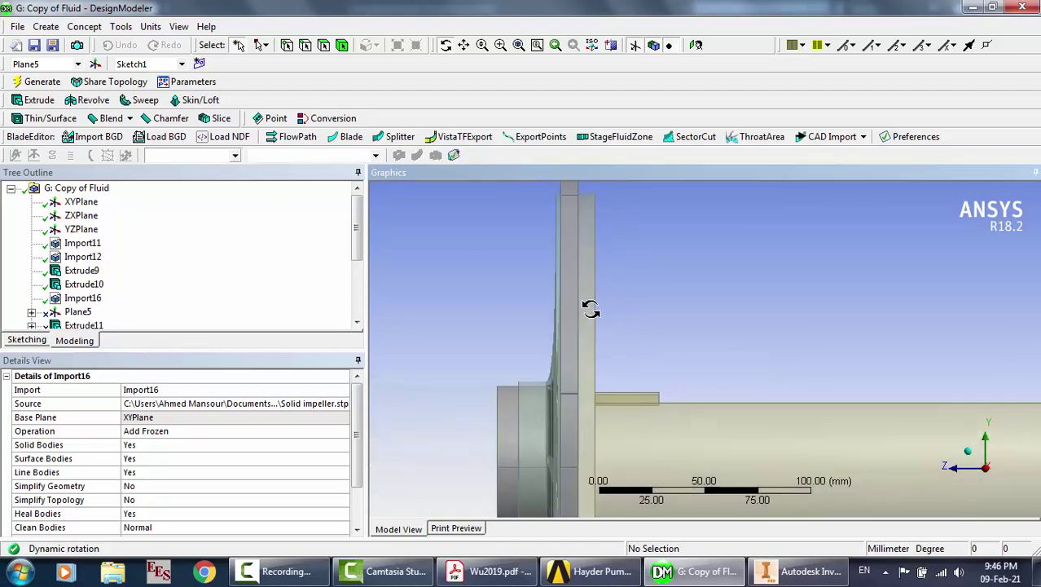
# Check the impeller's fit with the fluid domains, switch to Autodesk Inventor and open Solid impeller.ipt from the recent documents
pyautogui.moveTo(591, 307); pyautogui.dragTo(603, 326)
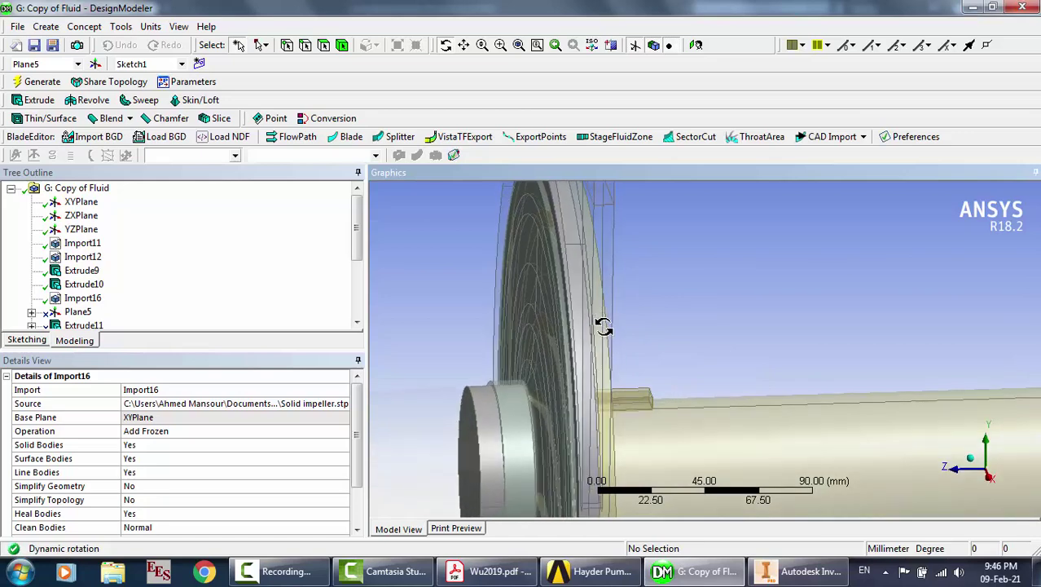
pyautogui.moveTo(600, 390); pyautogui.dragTo(601, 367)
pyautogui.click(795, 570)
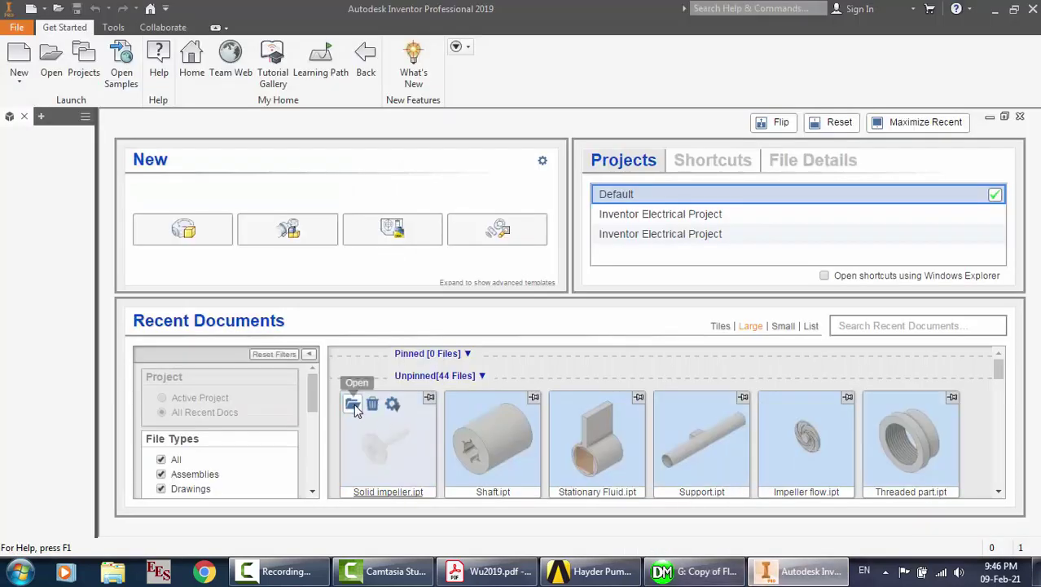
pyautogui.click(353, 403)
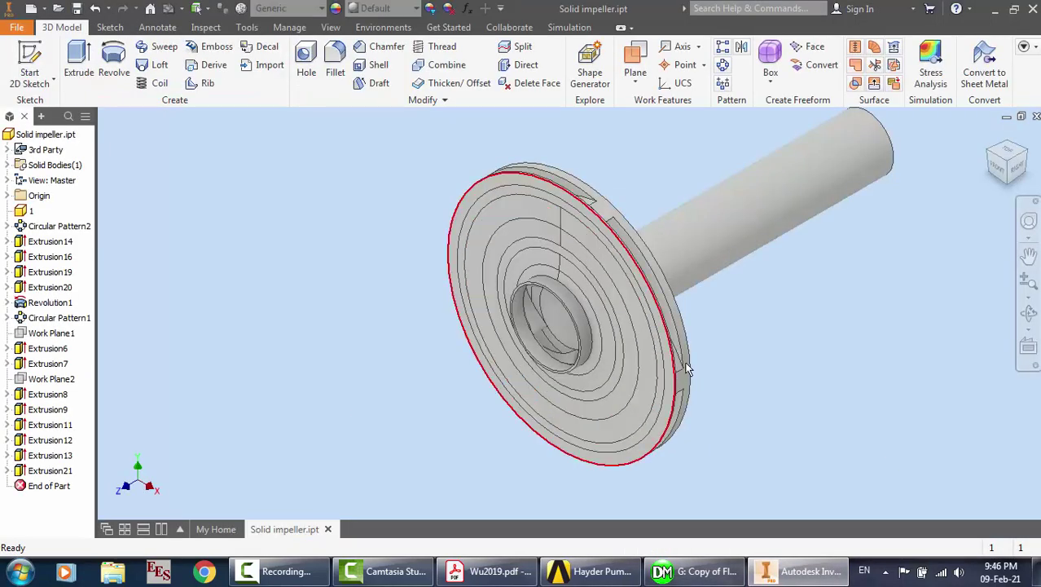
# Examine the solid impeller's disc and shaft from the side, and compare them with the Copy of Fluid model in DesignModeler
pyautogui.click(1029, 313)
pyautogui.moveTo(607, 289); pyautogui.dragTo(536, 290)
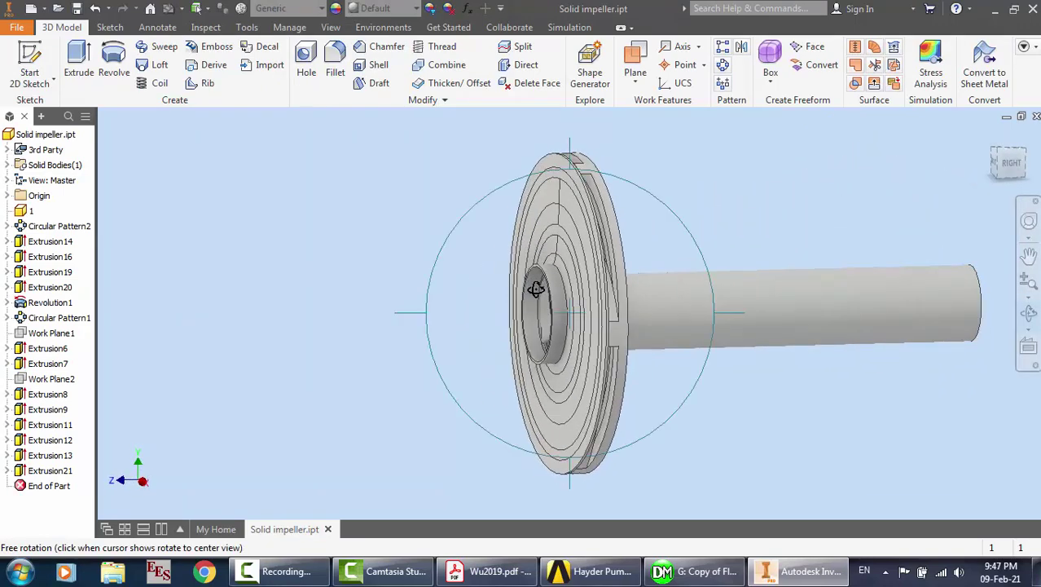
pyautogui.rightClick(535, 290)
pyautogui.click(586, 291)
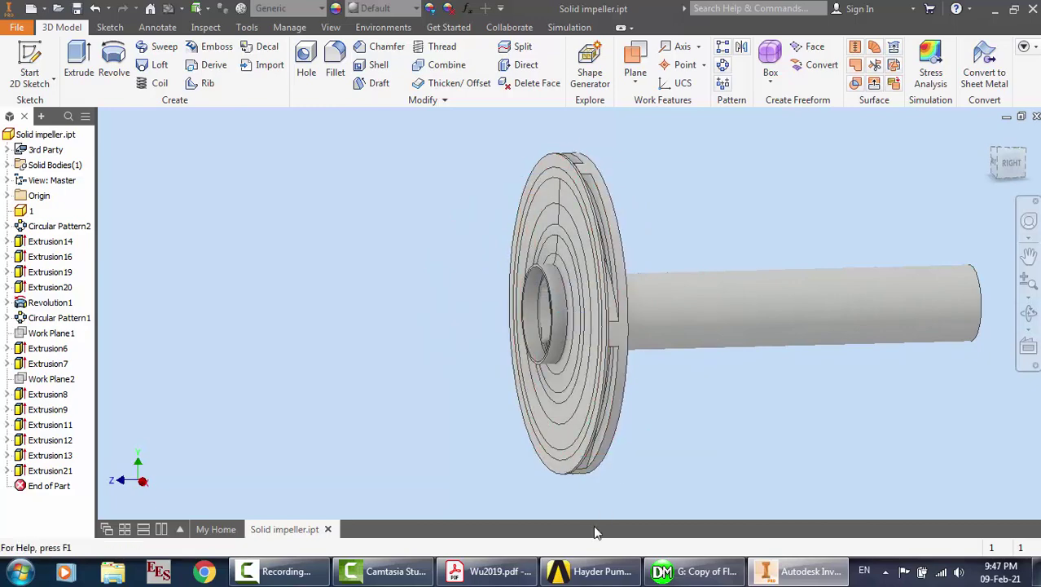
pyautogui.click(695, 571)
pyautogui.moveTo(608, 349); pyautogui.dragTo(596, 331, button='middle')
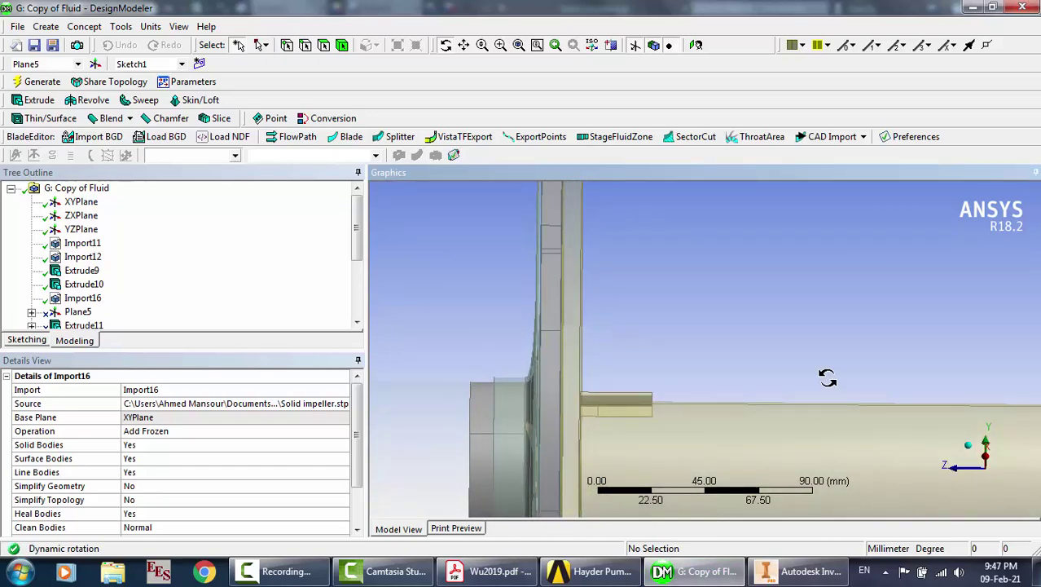
# Examine the junction between the impeller and the keyed shaft from the +X side, highlighting the shaft and front shroud bodies in turn
pyautogui.click(989, 469)
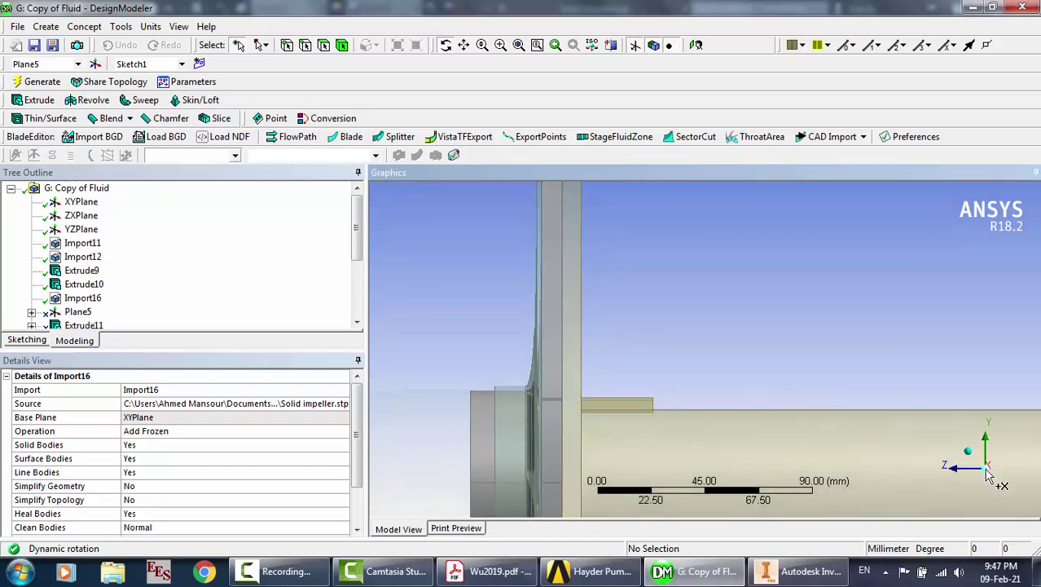
pyautogui.scroll(2, 612, 405)
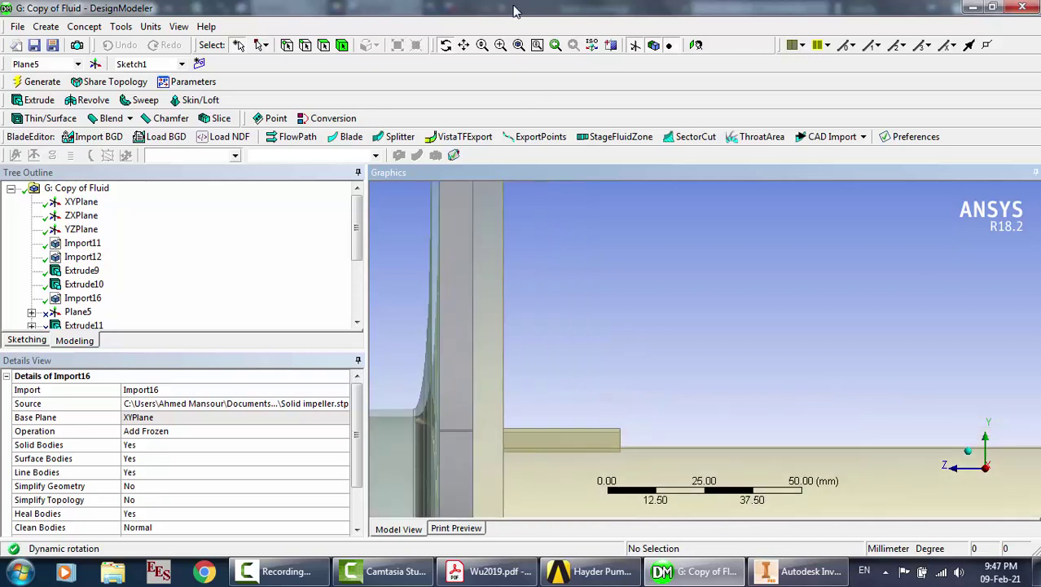
pyautogui.click(469, 45)
pyautogui.moveTo(573, 380); pyautogui.dragTo(730, 282)
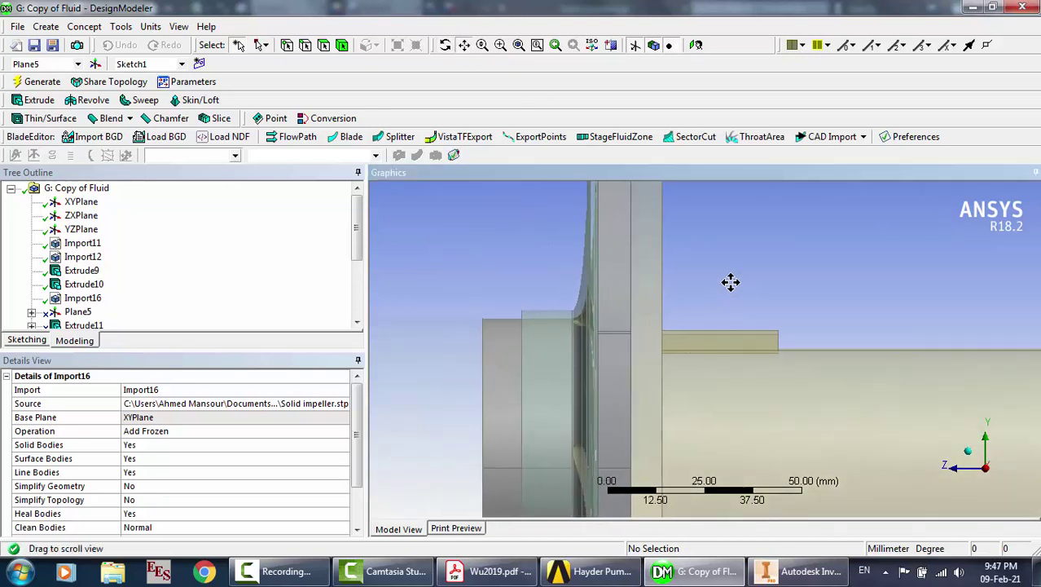
pyautogui.scroll(1, 634, 330)
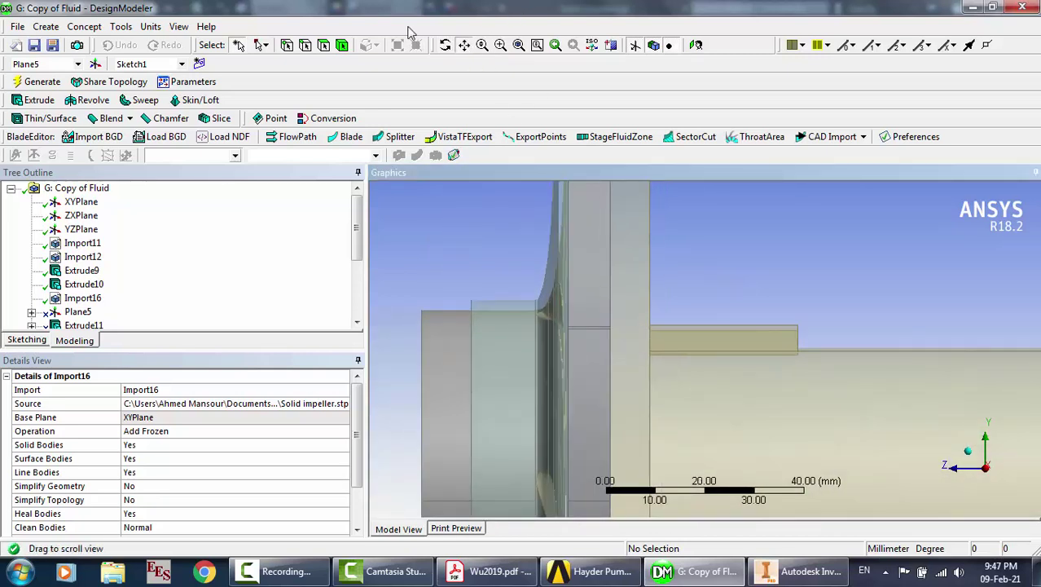
pyautogui.click(343, 45)
pyautogui.click(844, 468)
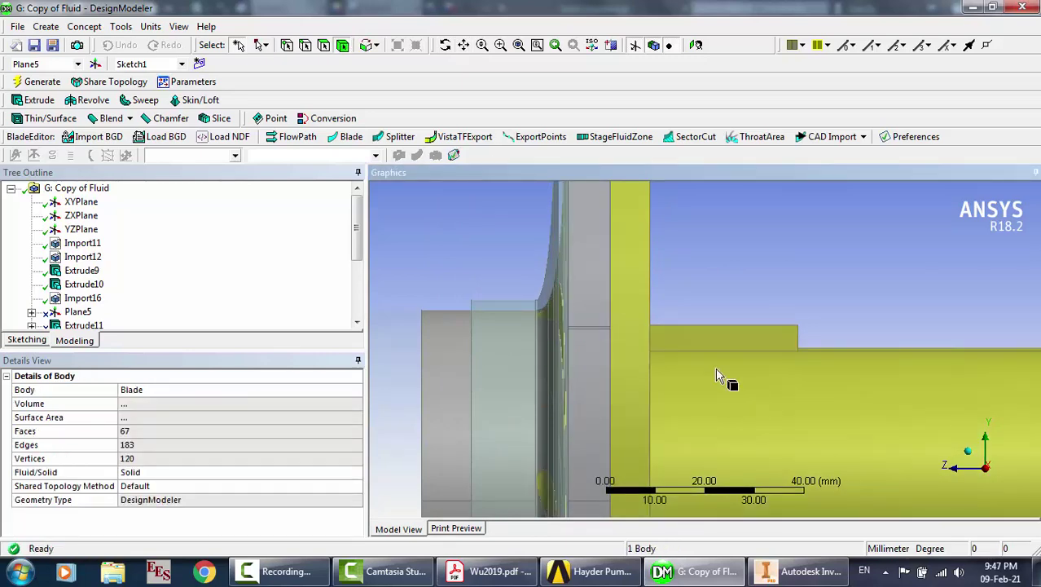
pyautogui.click(495, 341)
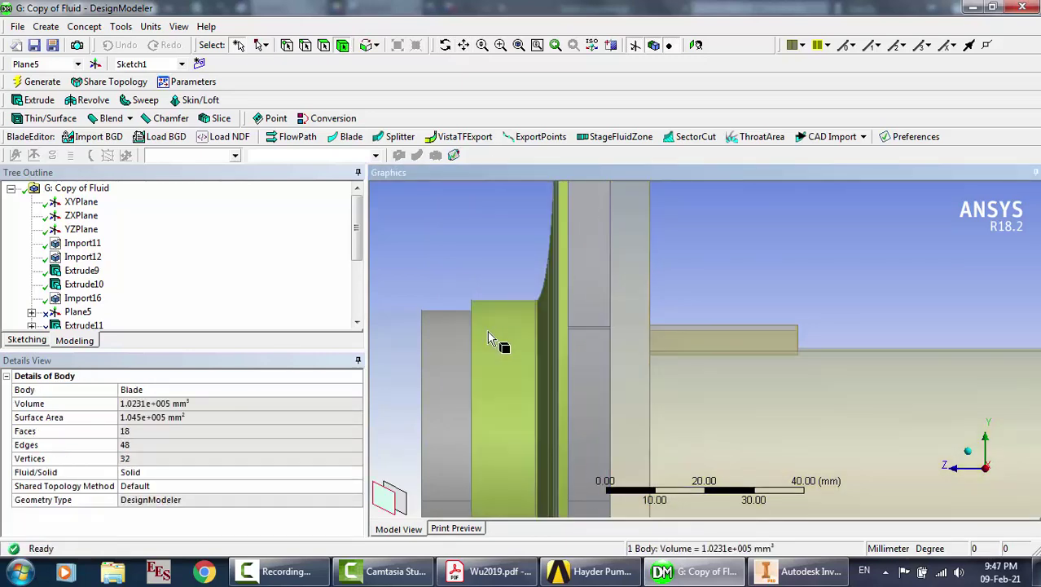
pyautogui.click(627, 292)
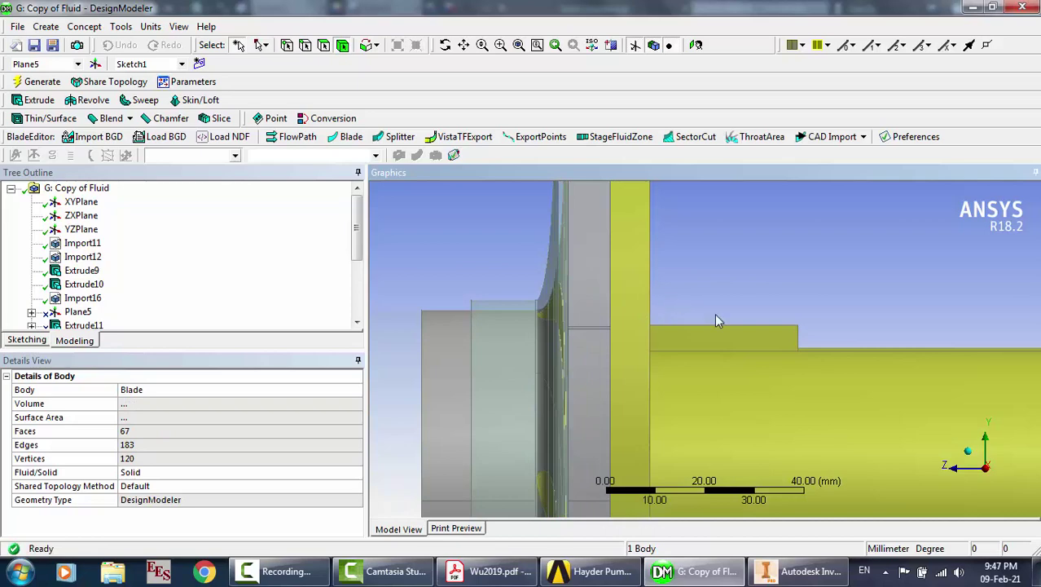
pyautogui.scroll(-5, 716, 317)
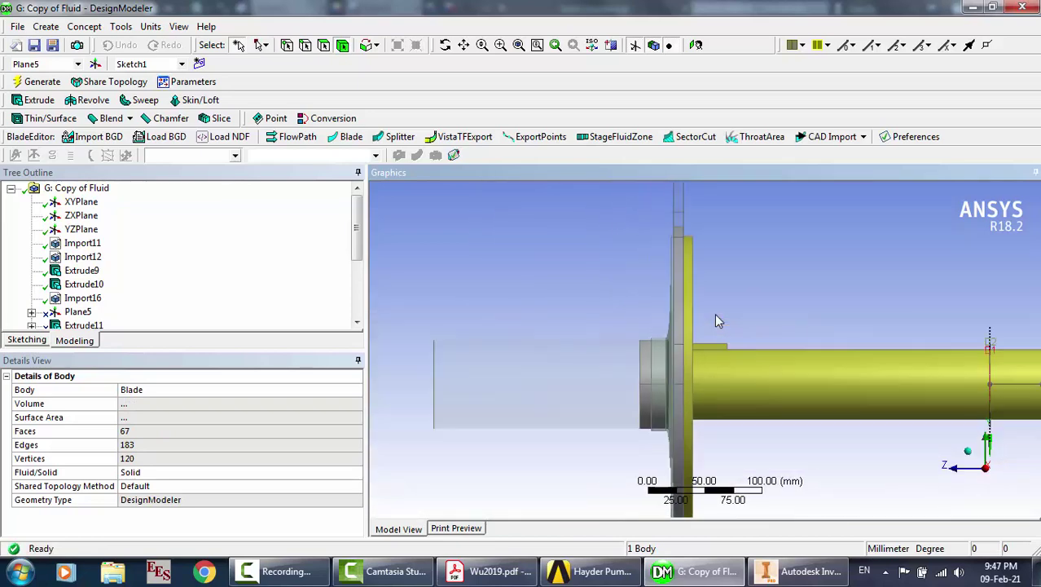
pyautogui.scroll(-2, 716, 321)
pyautogui.scroll(4, 716, 321)
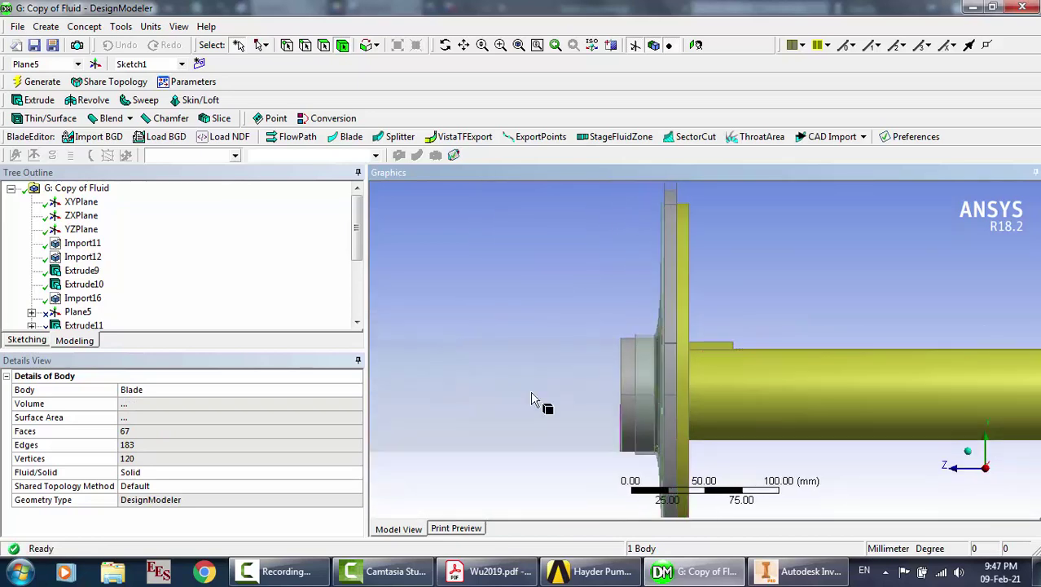
# Highlight the geometry brought in by Import16 and inspect the impeller disc and shaft from an oblique angle
pyautogui.click(193, 273)
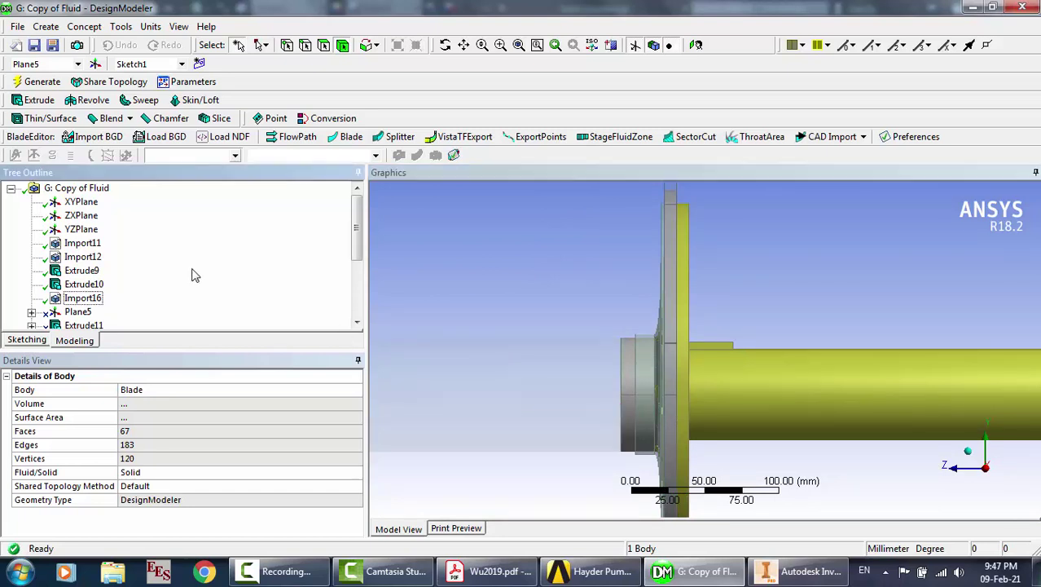
pyautogui.scroll(-1, 195, 297)
pyautogui.click(736, 311)
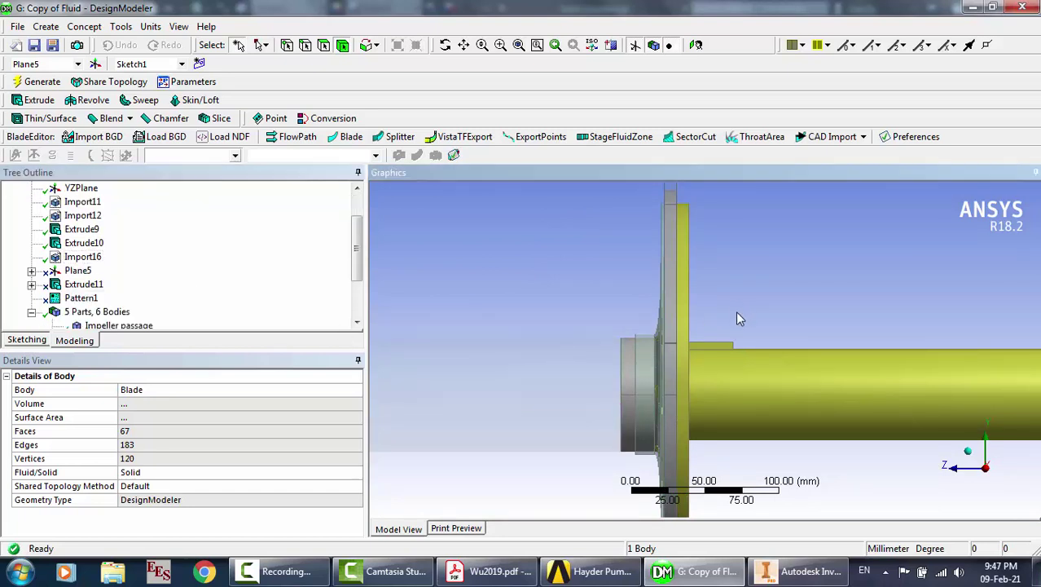
pyautogui.scroll(-1, 735, 336)
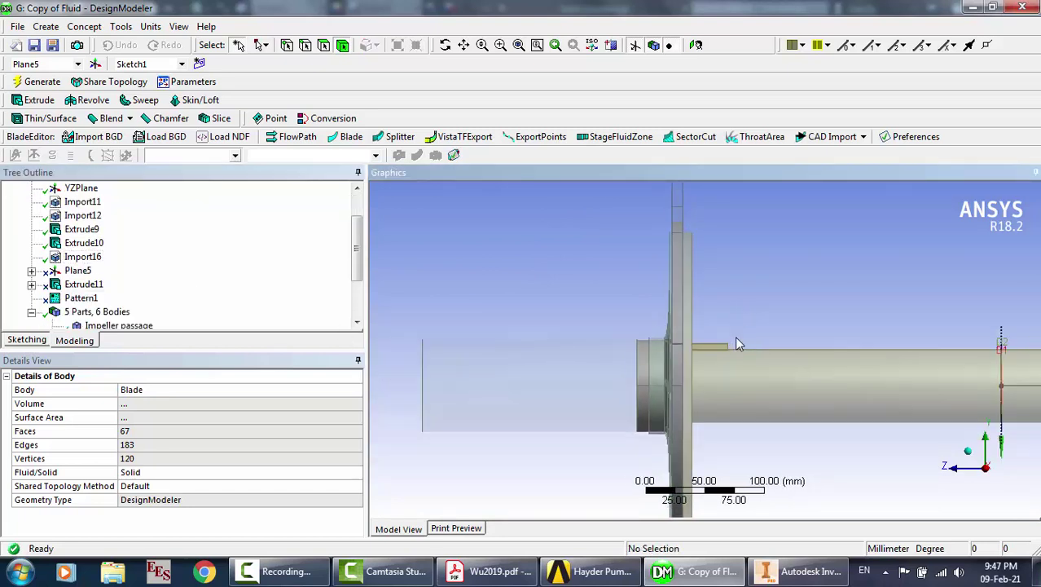
pyautogui.click(83, 258)
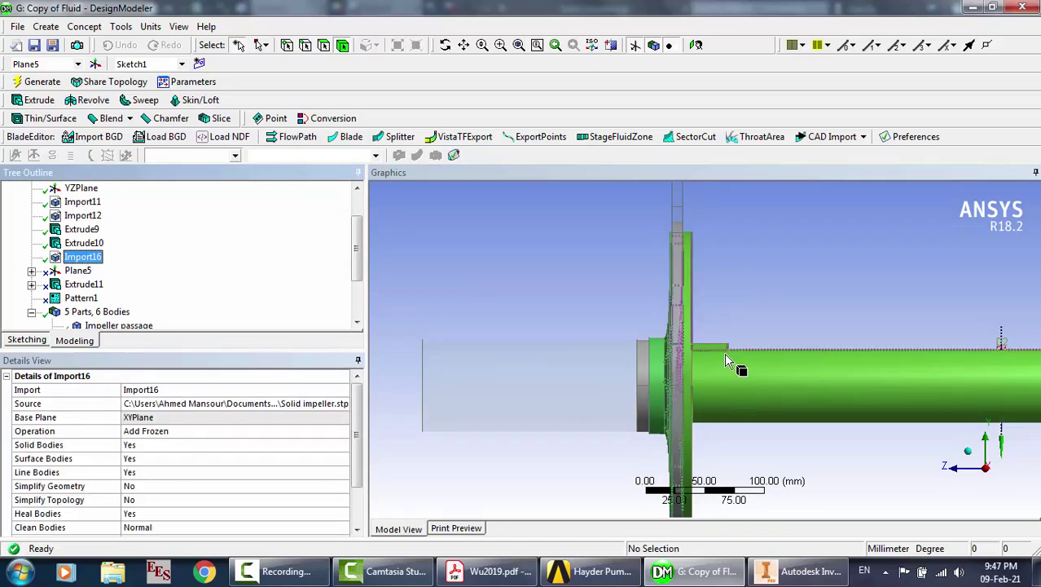
pyautogui.click(446, 45)
pyautogui.moveTo(714, 349)
pyautogui.mouseDown()
pyautogui.moveTo(691, 359)
pyautogui.moveTo(702, 353)
pyautogui.mouseUp()
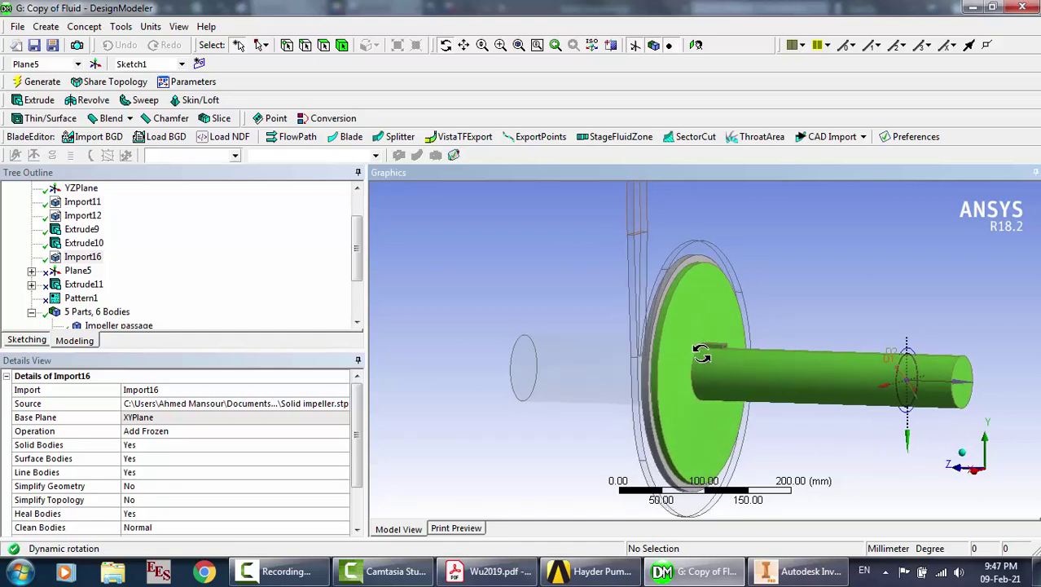
# Unsuppress Plane5 and display the details of its Sketch1 circles on the shaft
pyautogui.click(85, 274)
pyautogui.rightClick(85, 274)
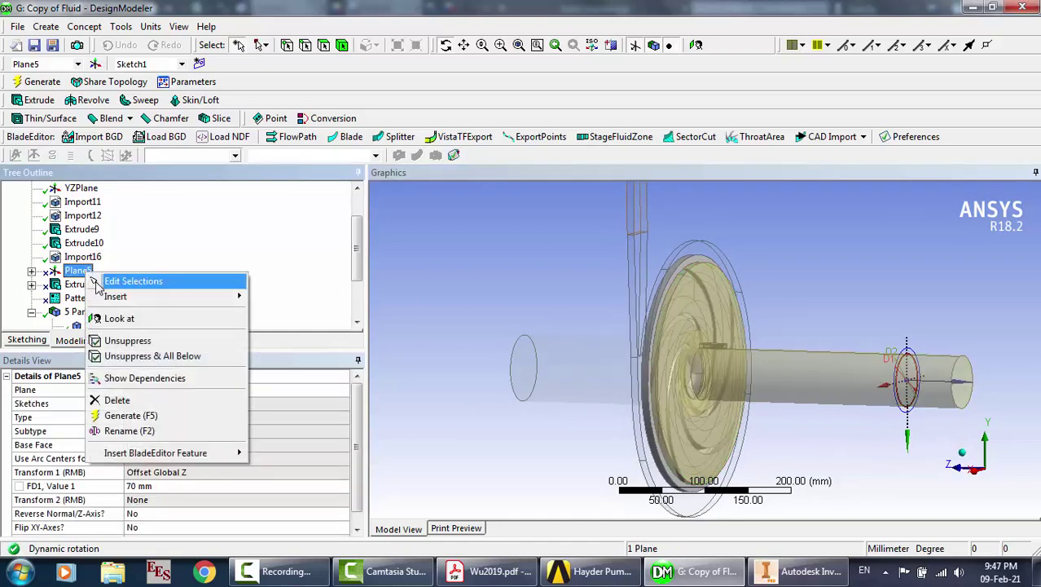
pyautogui.click(129, 340)
pyautogui.click(31, 271)
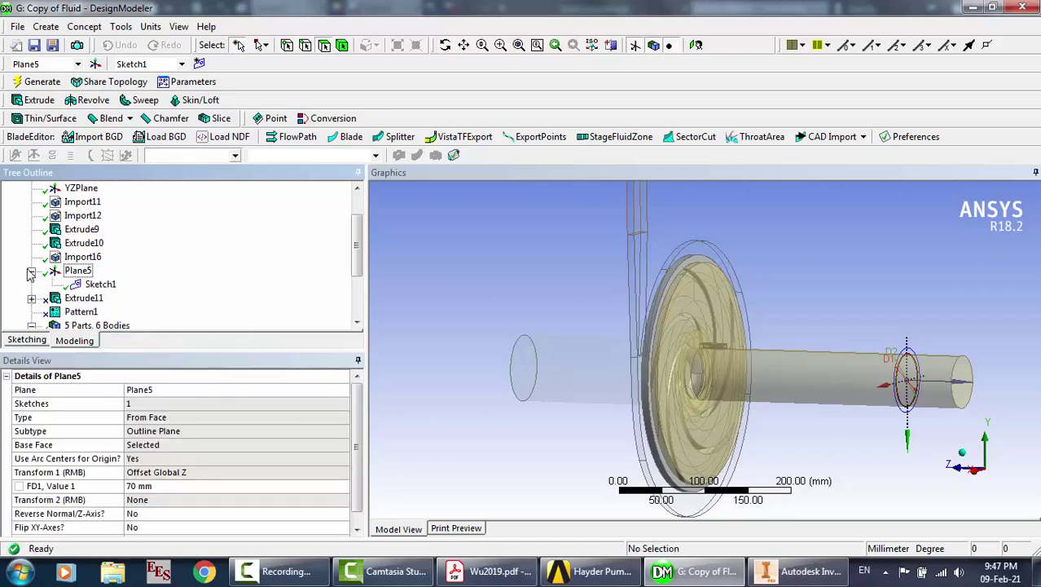
pyautogui.click(97, 286)
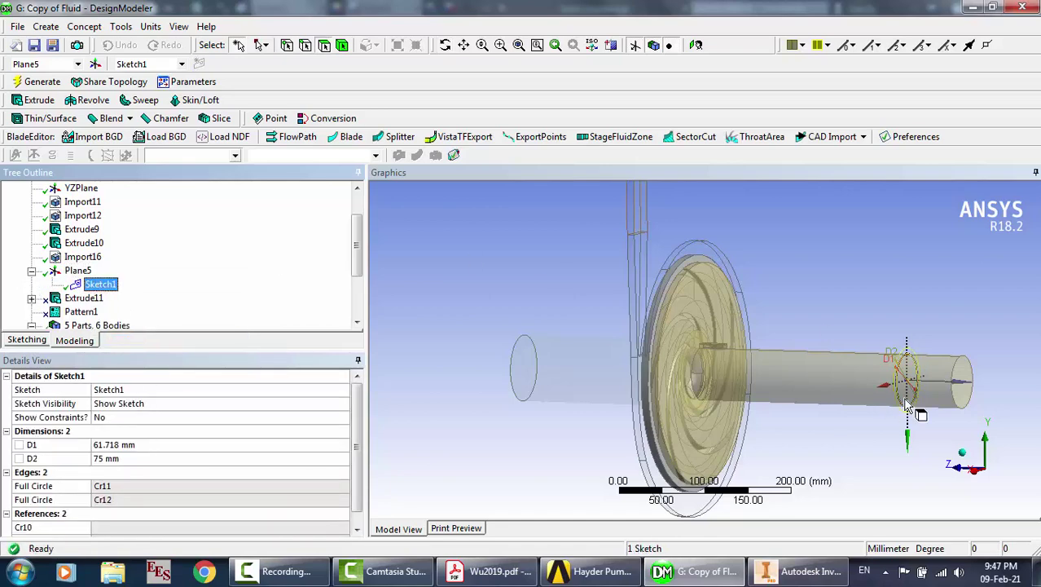
# Unsuppress Extrude11 and Pattern1 to restore the two support rings around the shaft
pyautogui.click(84, 298)
pyautogui.rightClick(87, 298)
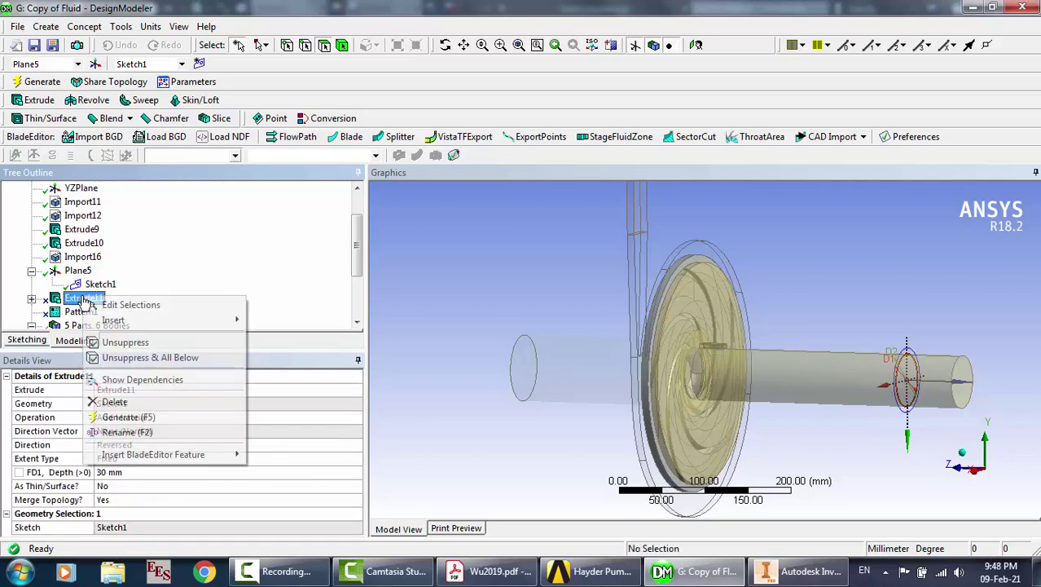
pyautogui.click(128, 342)
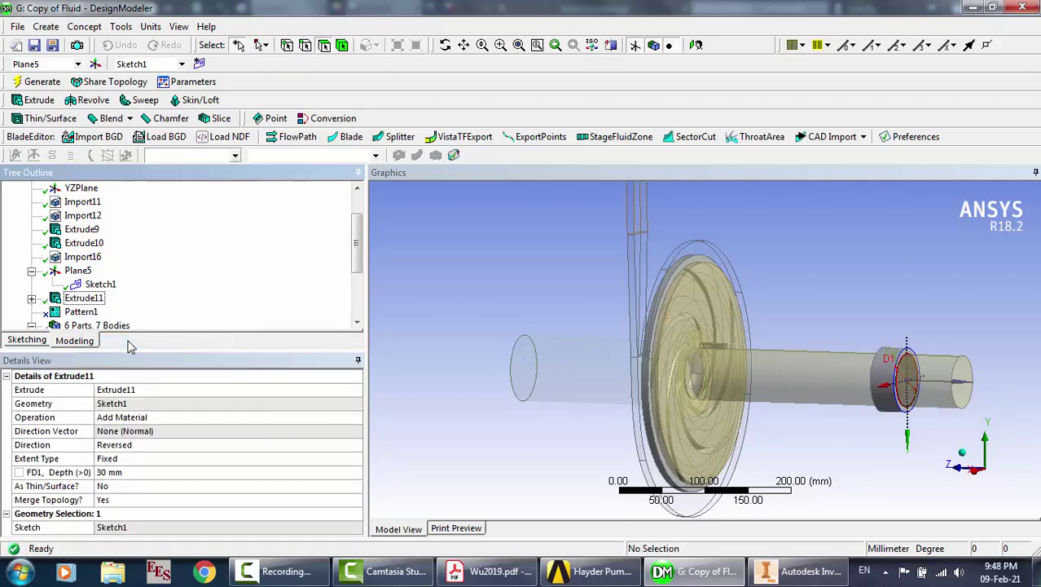
pyautogui.click(91, 315)
pyautogui.rightClick(91, 314)
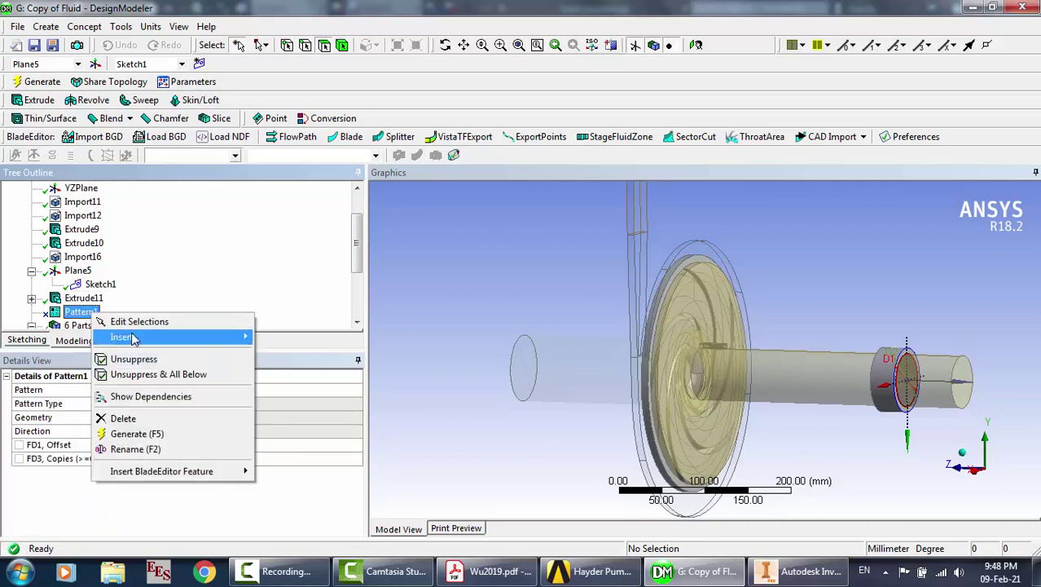
pyautogui.click(142, 362)
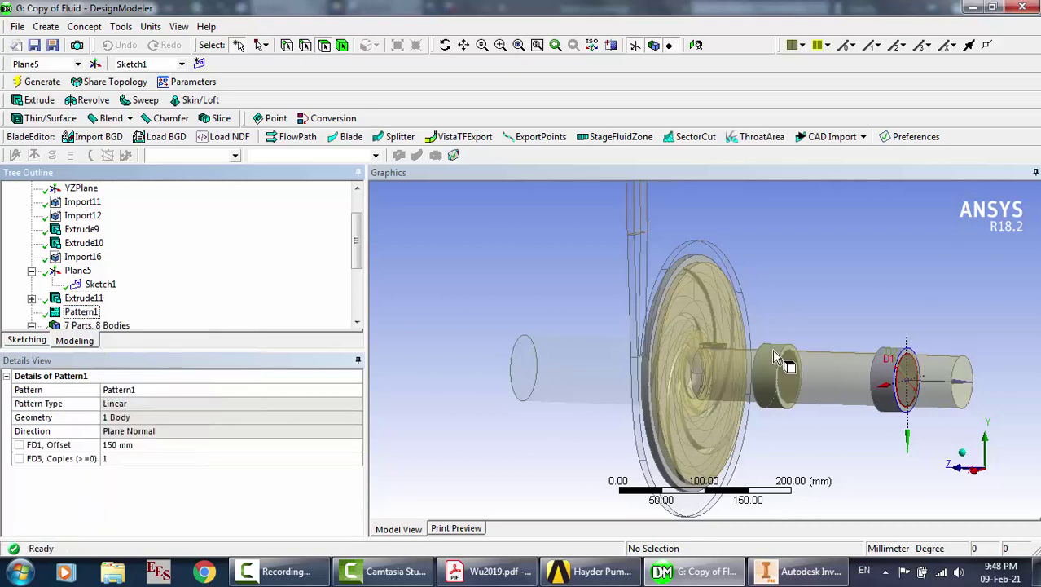
# Examine the support rings made by Extrude11 and Pattern1, viewing their fit around the shaft from several angles
pyautogui.click(84, 298)
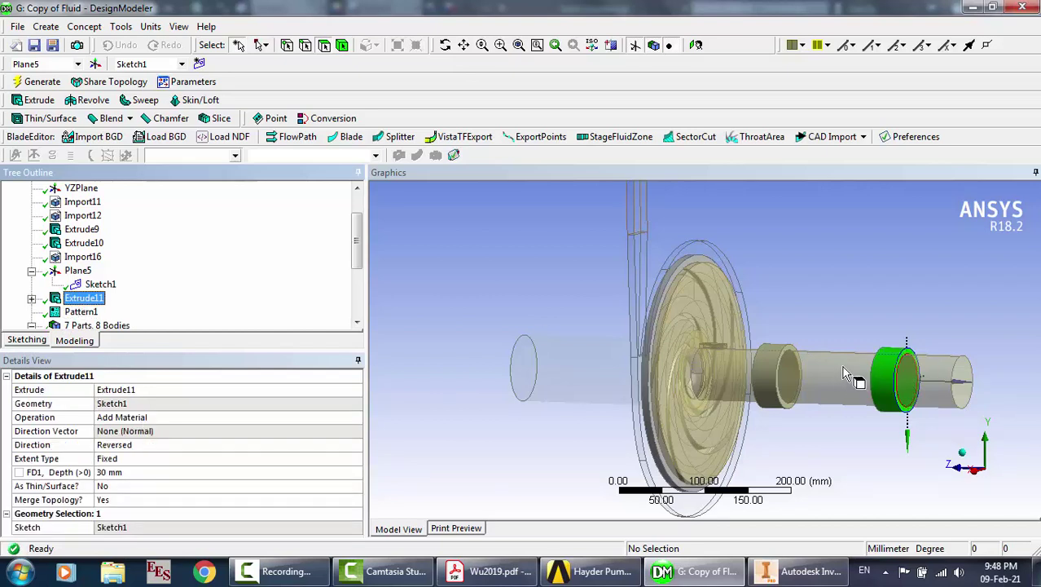
pyautogui.click(85, 313)
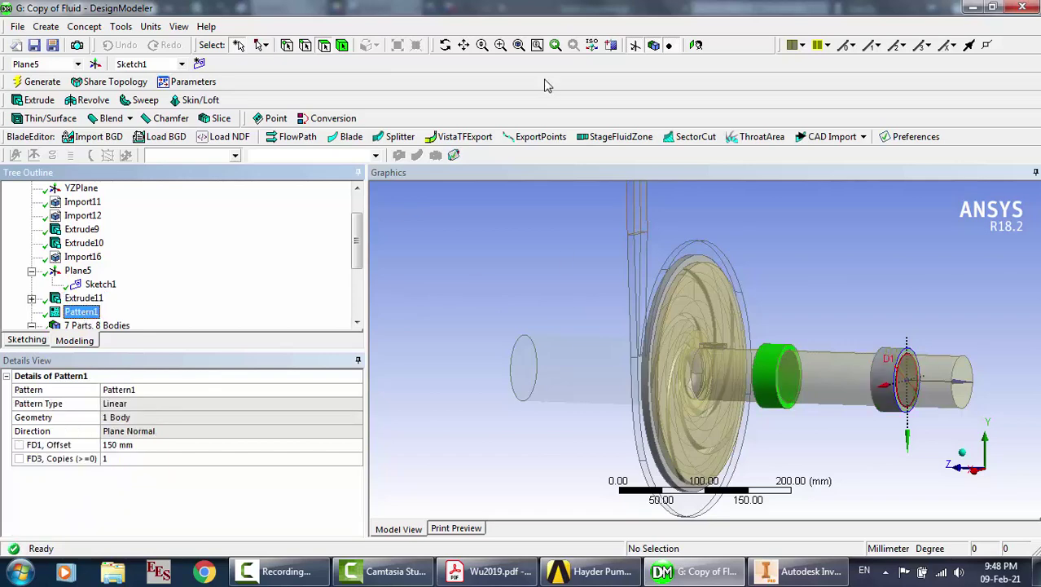
pyautogui.click(445, 45)
pyautogui.moveTo(905, 465); pyautogui.dragTo(884, 480)
pyautogui.click(463, 45)
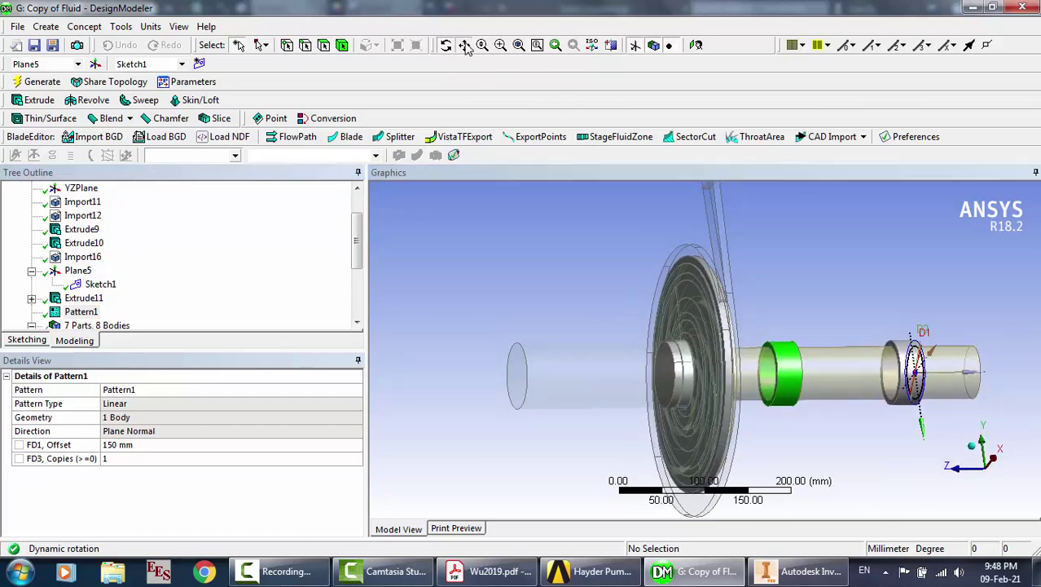
pyautogui.moveTo(783, 350); pyautogui.dragTo(610, 359)
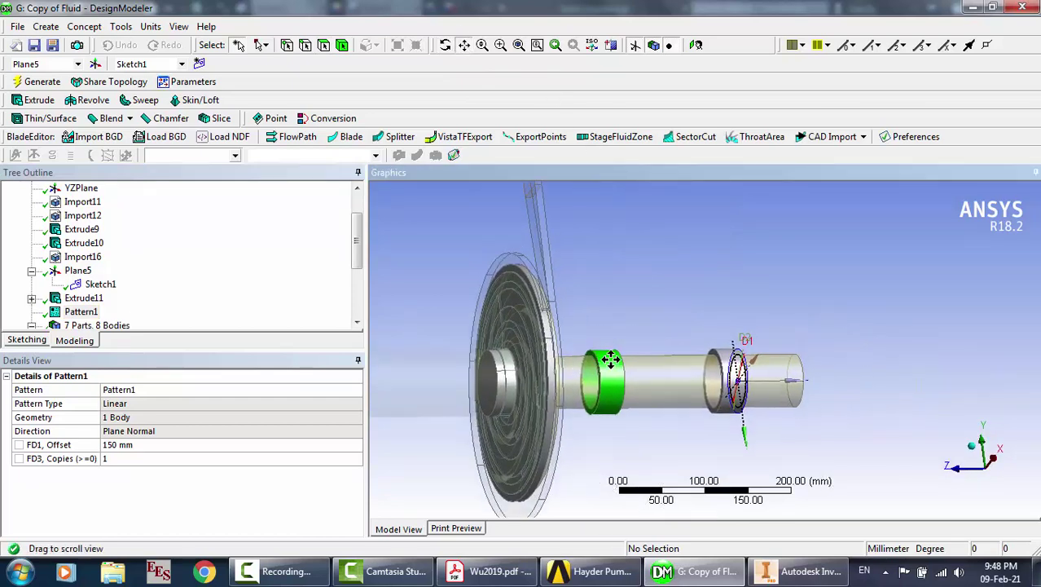
pyautogui.scroll(3, 610, 358)
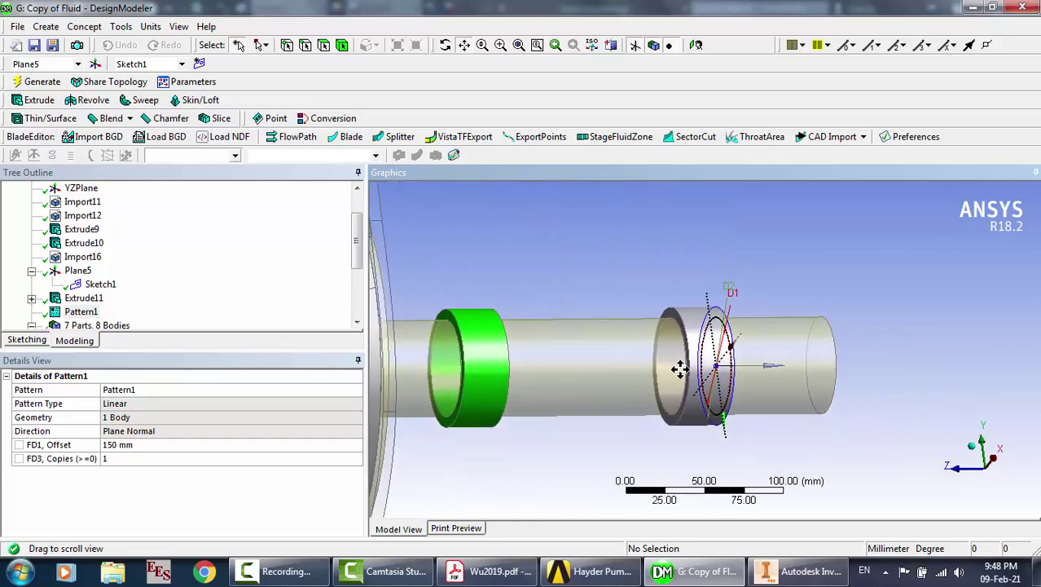
pyautogui.scroll(5, 679, 366)
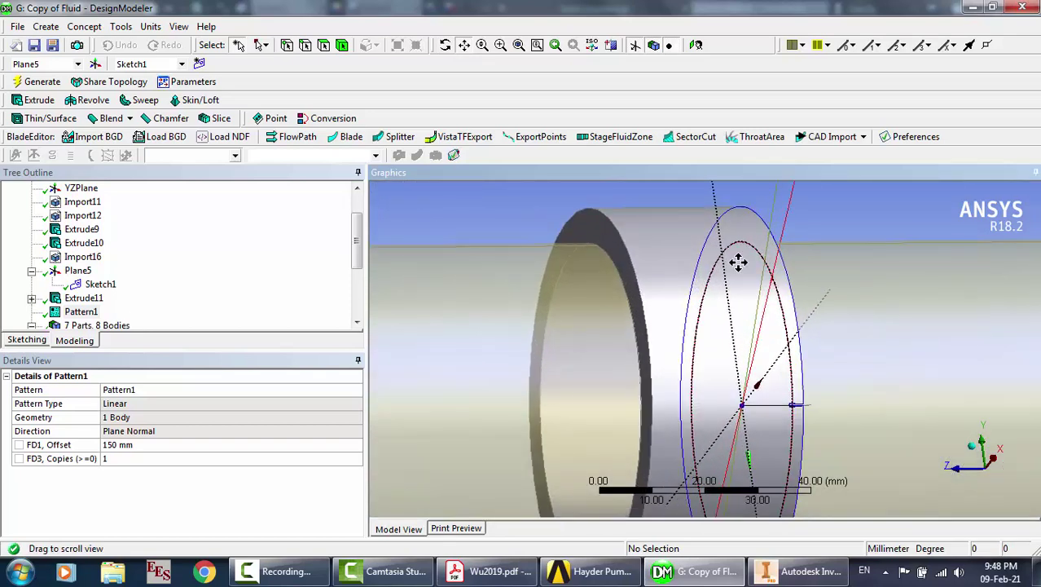
pyautogui.scroll(-3, 677, 284)
pyautogui.click(445, 45)
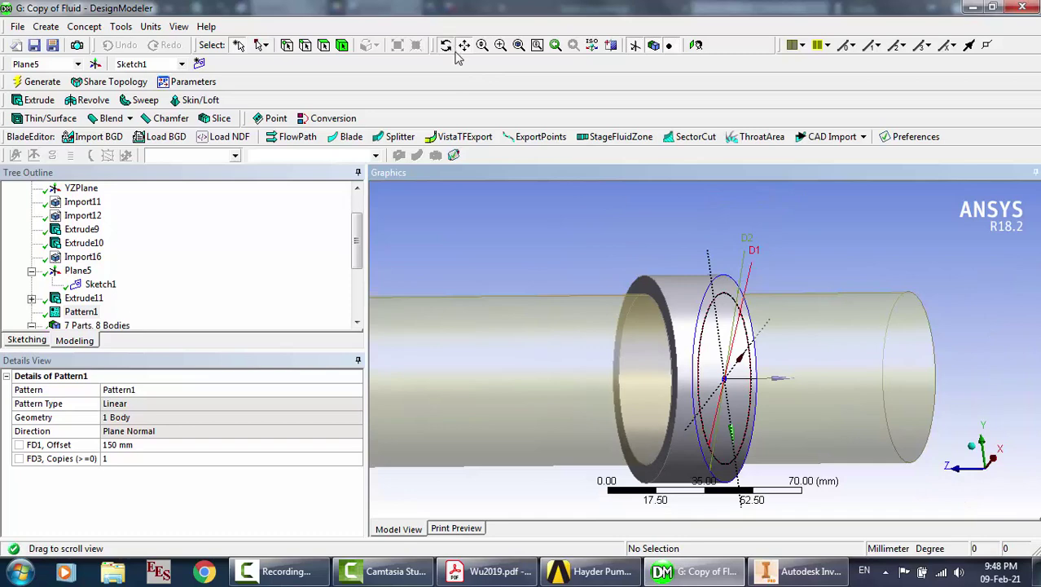
pyautogui.moveTo(714, 295); pyautogui.dragTo(656, 346)
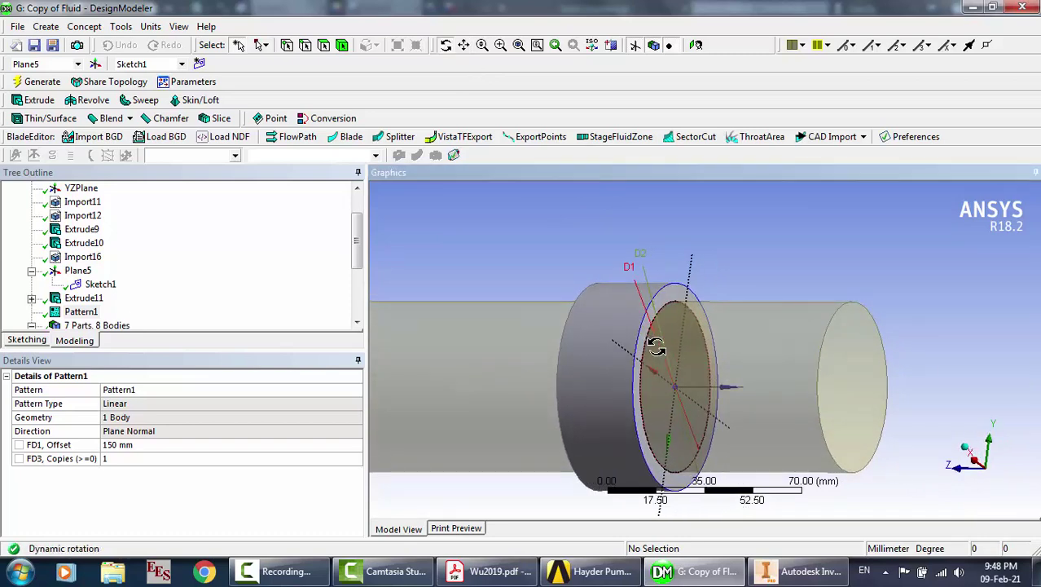
pyautogui.scroll(3, 657, 347)
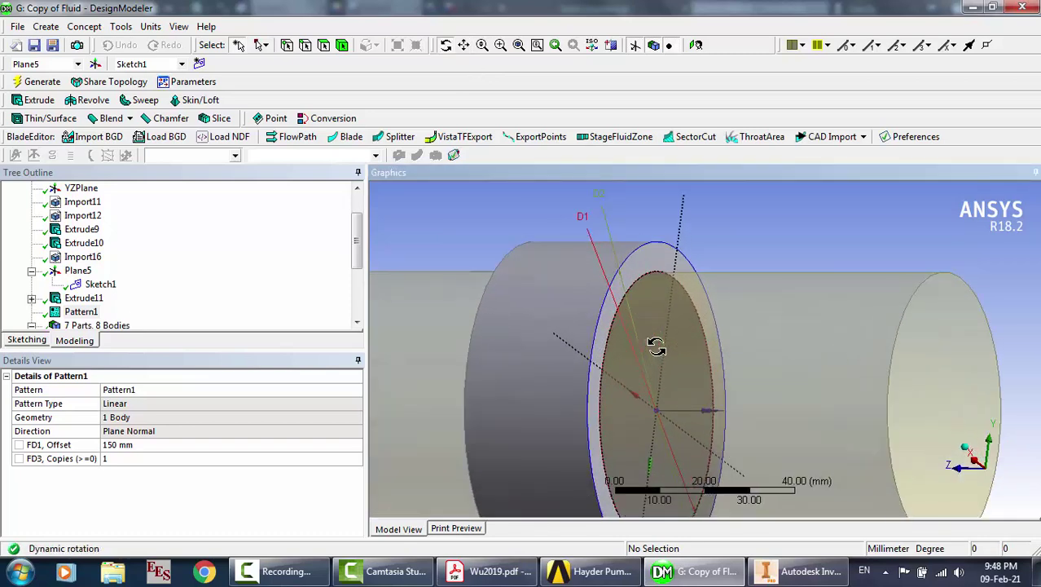
pyautogui.moveTo(640, 326)
pyautogui.mouseDown()
pyautogui.moveTo(728, 330)
pyautogui.moveTo(633, 346)
pyautogui.mouseUp()
pyautogui.scroll(-9, 724, 334)
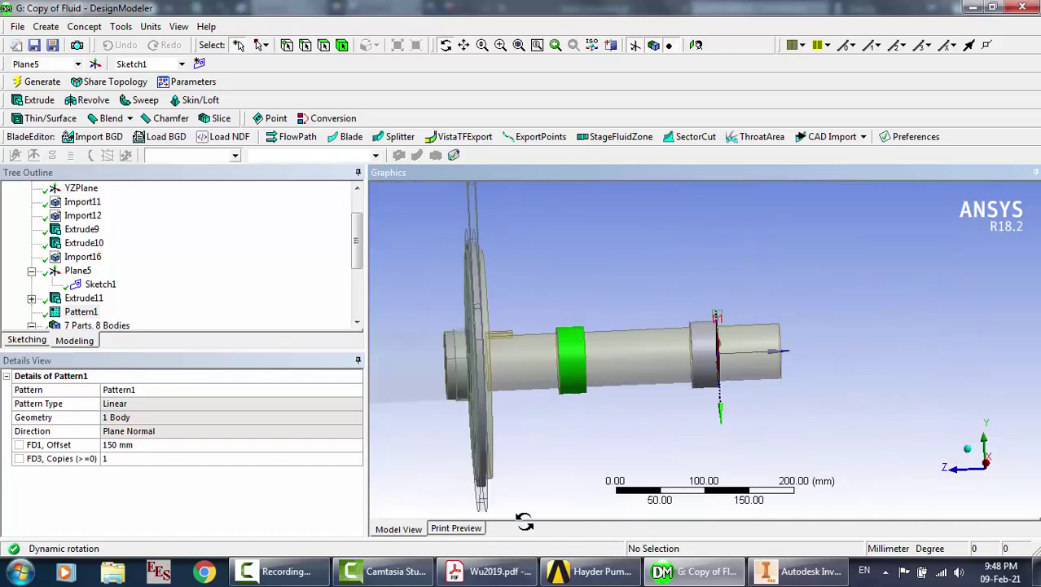
# Consult the solid domains and cylindrical supports in Figure 5 of Wu2019.pdf in Acrobat Reader, then return to DesignModeler
pyautogui.click(481, 571)
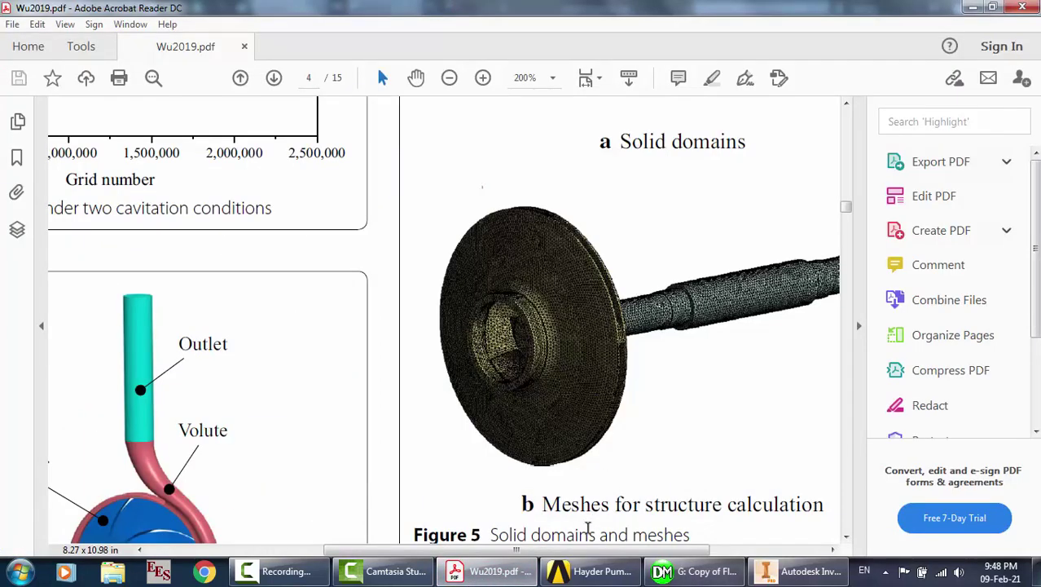
pyautogui.moveTo(592, 550); pyautogui.dragTo(673, 553)
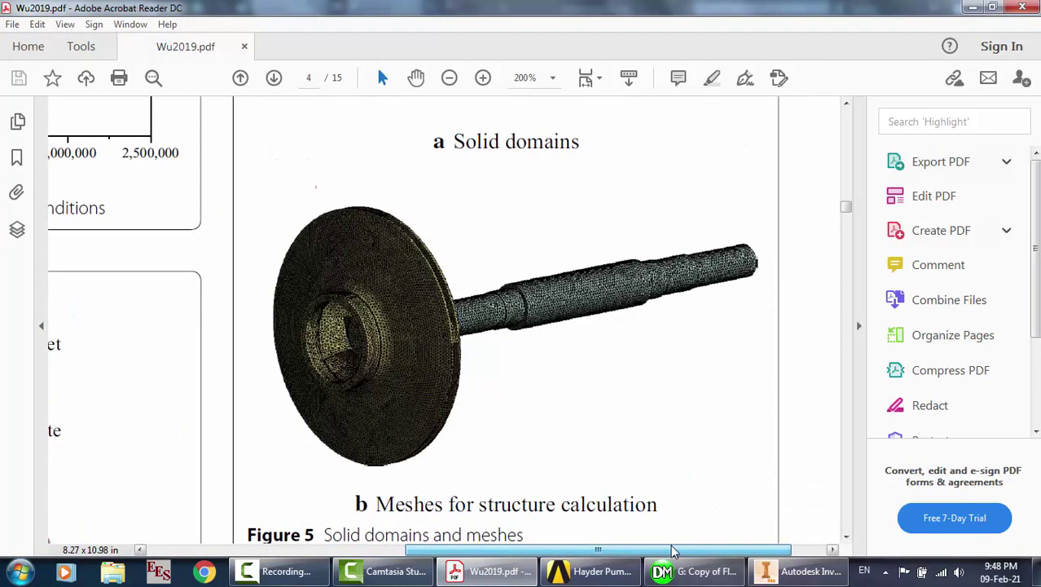
pyautogui.scroll(5, 673, 553)
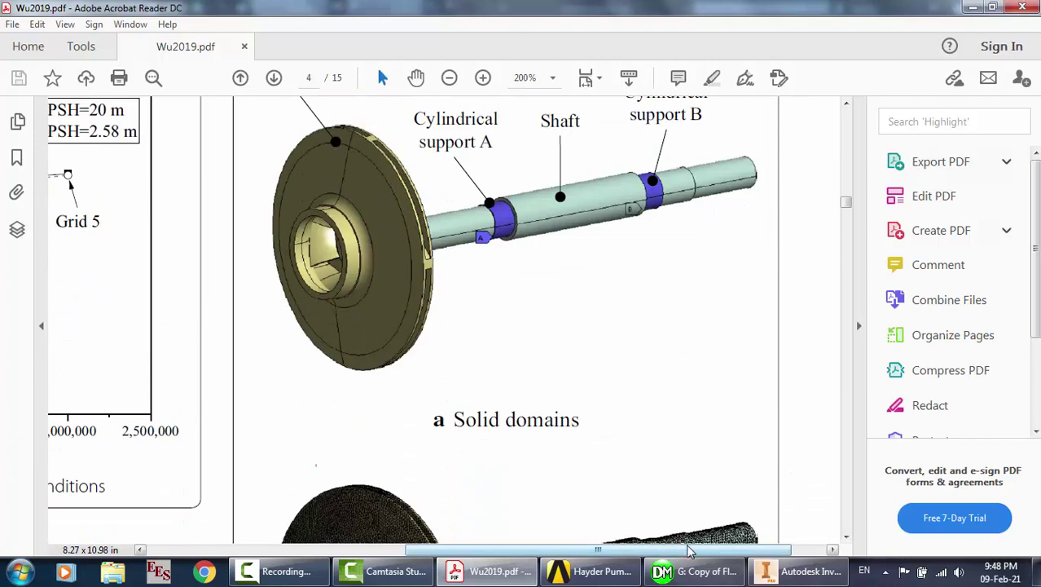
pyautogui.click(697, 572)
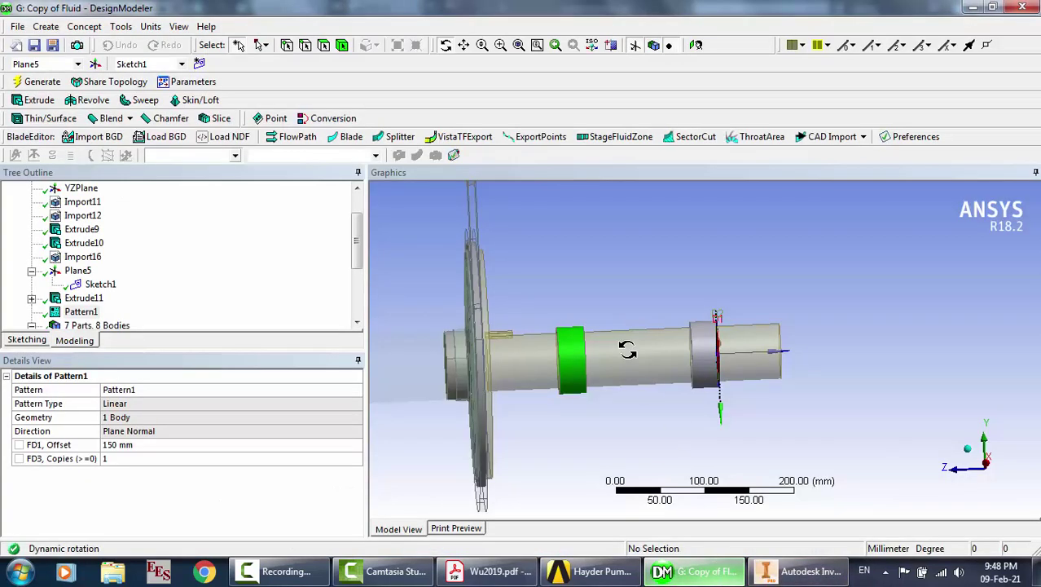
# Examine the two Impeller passage and two Volute flow bodies, checking their Fluid setting and location in the pump
pyautogui.moveTo(626, 349); pyautogui.dragTo(660, 348)
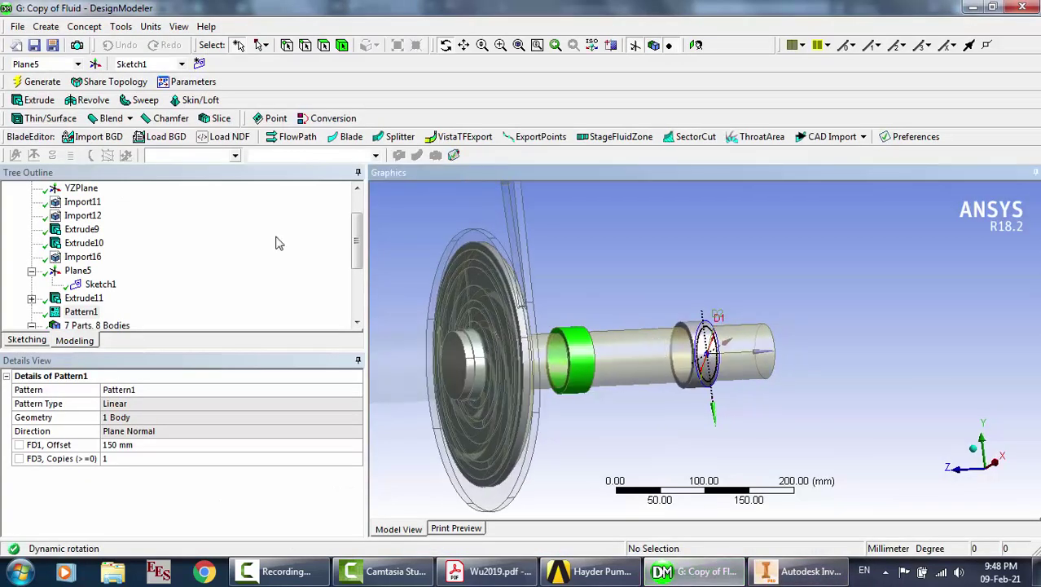
pyautogui.click(234, 246)
pyautogui.scroll(-3, 239, 316)
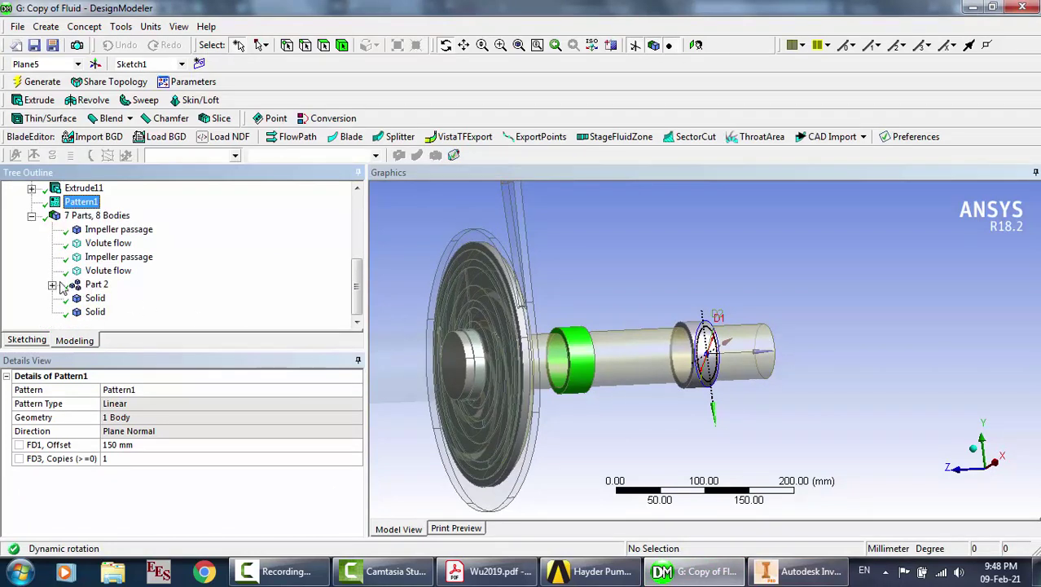
pyautogui.click(123, 231)
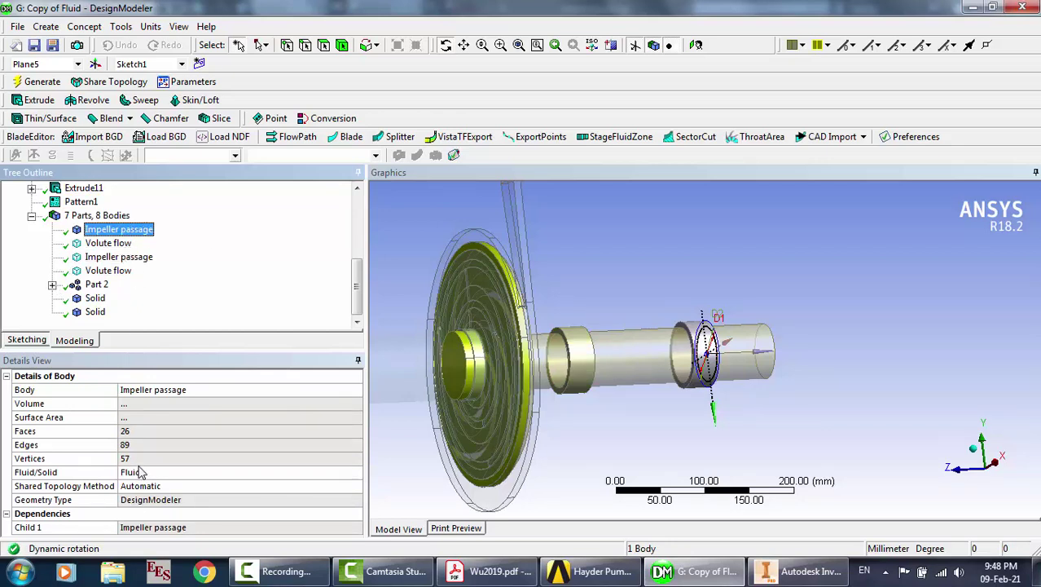
pyautogui.click(108, 245)
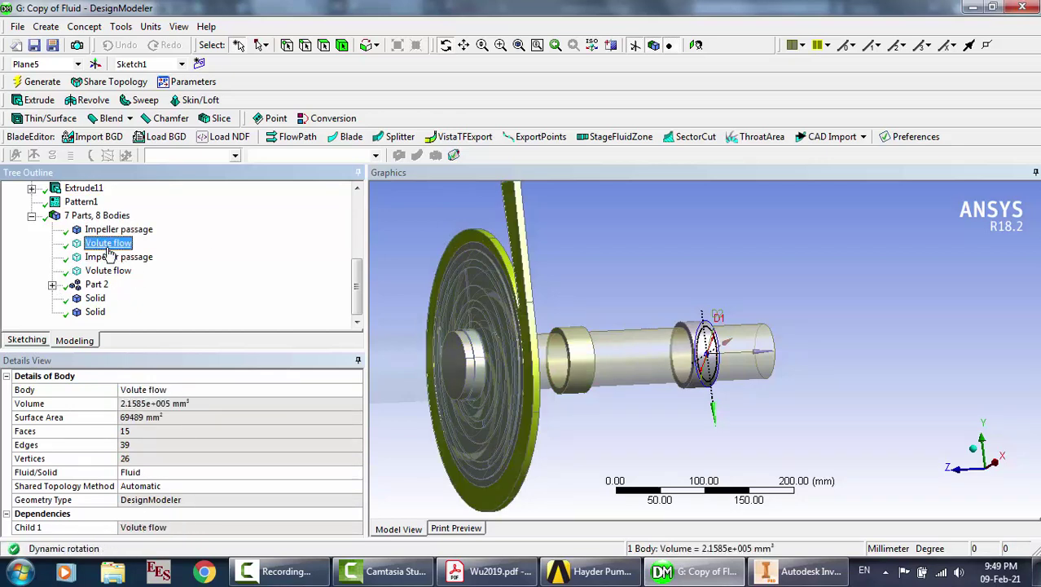
pyautogui.press('Down')
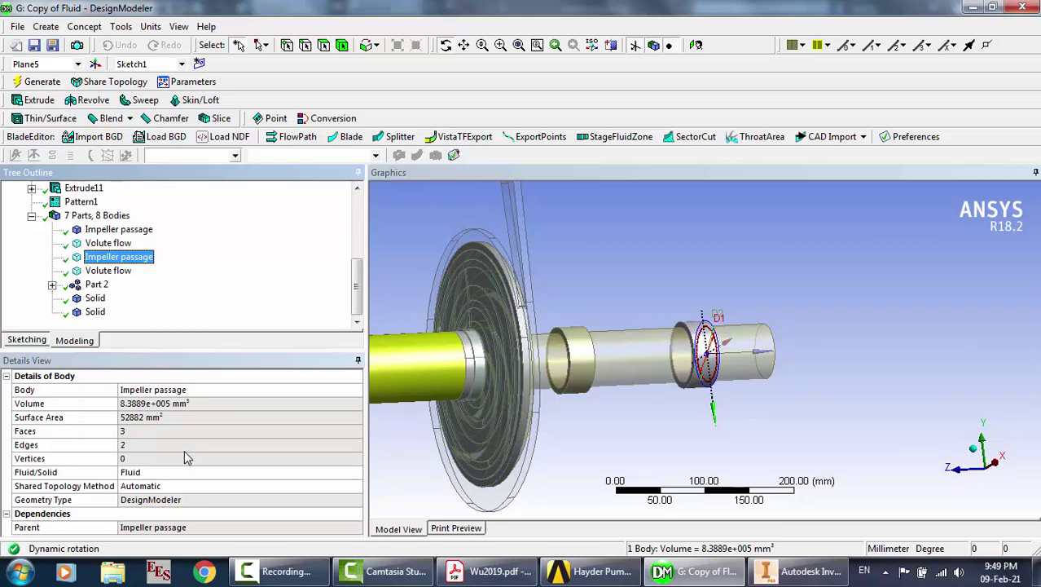
pyautogui.click(107, 273)
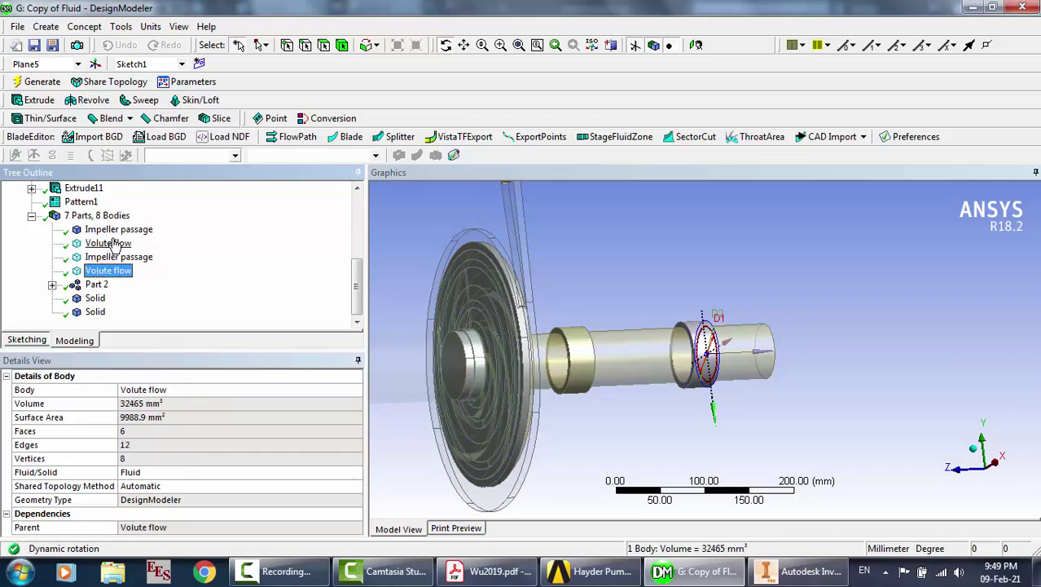
pyautogui.moveTo(566, 253); pyautogui.dragTo(581, 297)
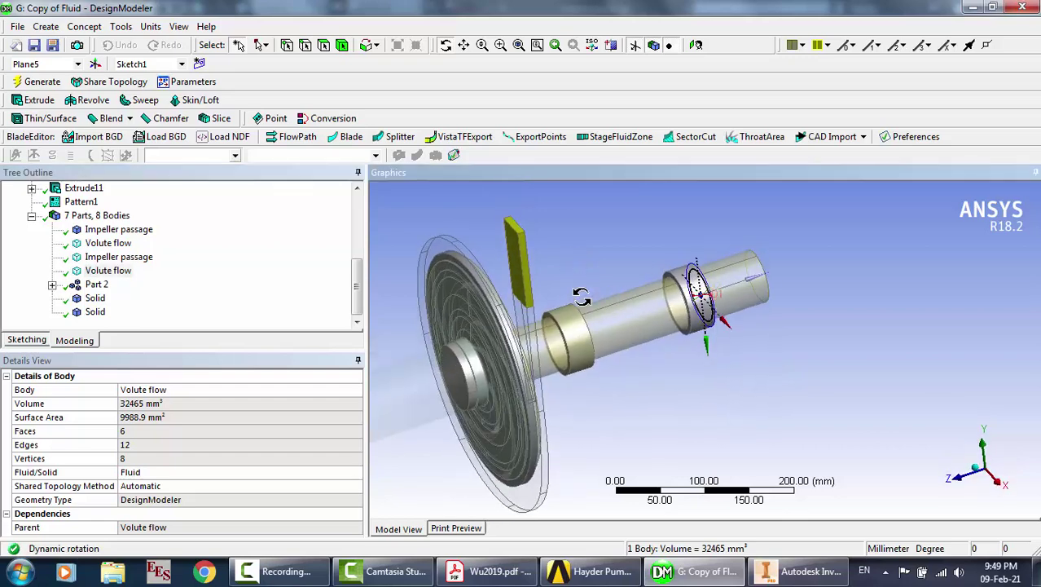
pyautogui.click(108, 270)
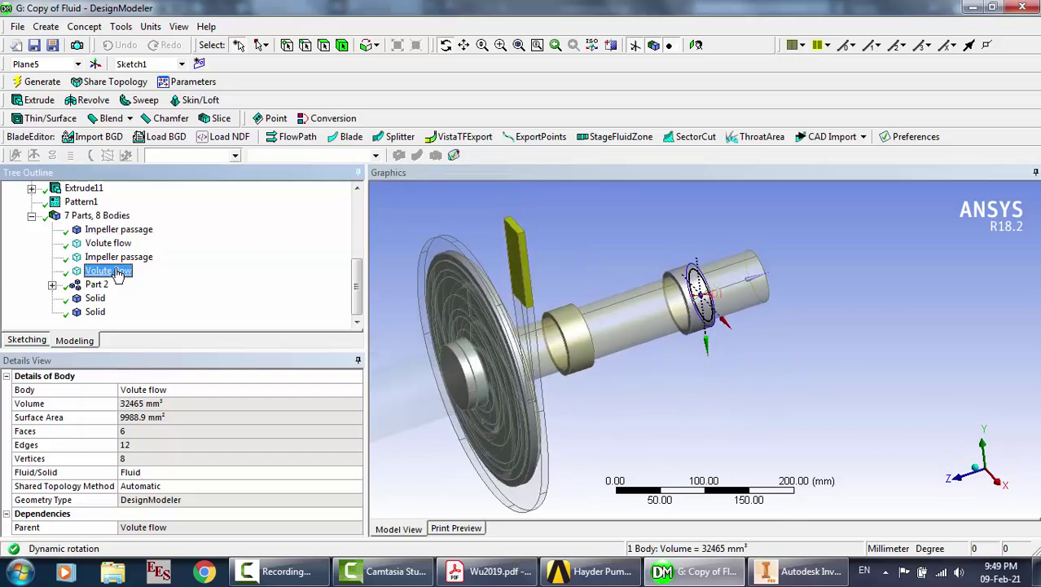
pyautogui.click(600, 258)
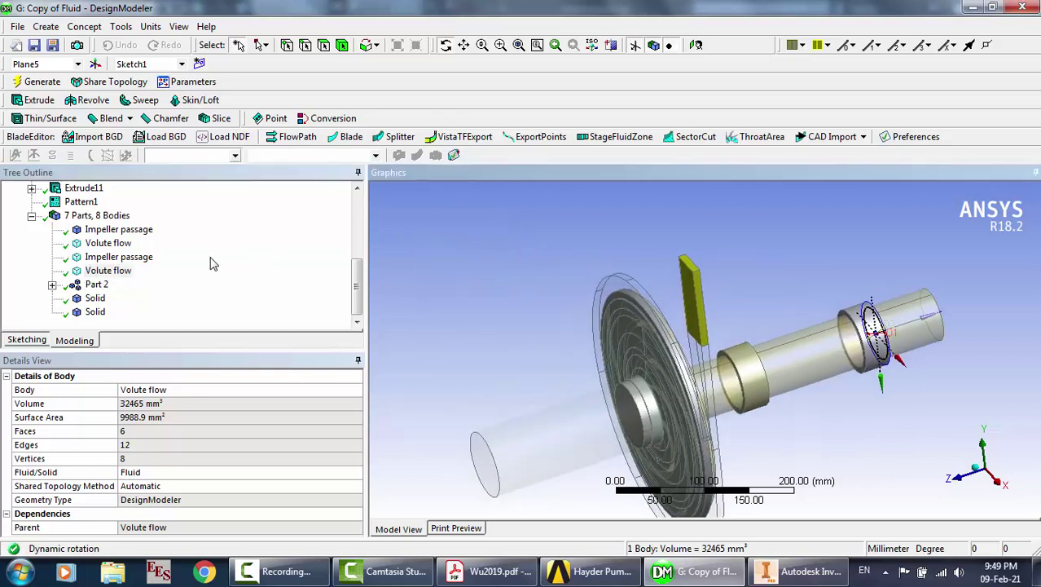
# Inspect the details of the two Solid bodies that form the support rings around the shaft
pyautogui.click(92, 298)
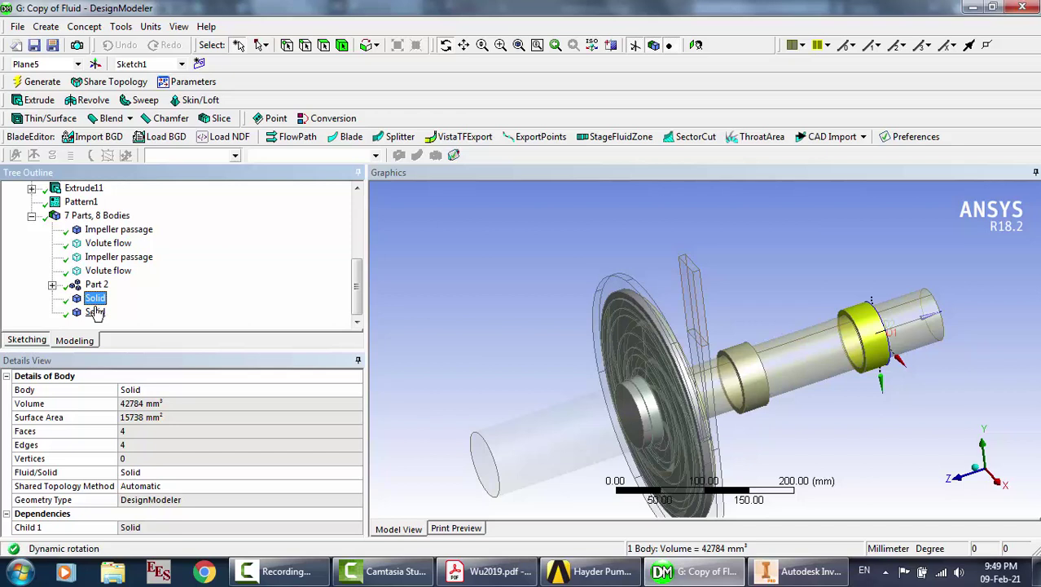
pyautogui.click(95, 313)
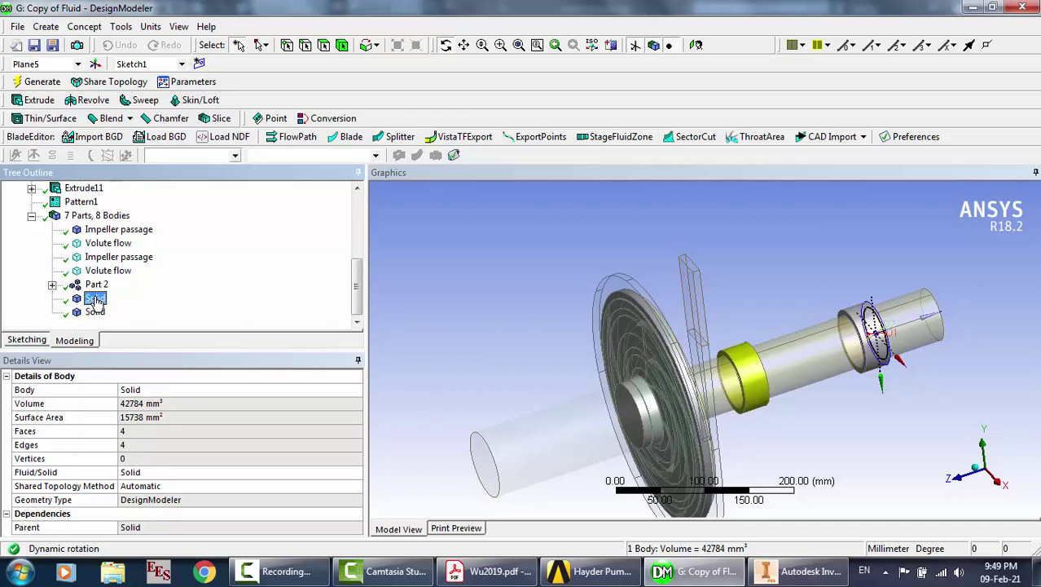
pyautogui.click(95, 298)
# Expand Part 2 and inspect its two Blade bodies, individually and together, along with the part's own details
pyautogui.click(51, 285)
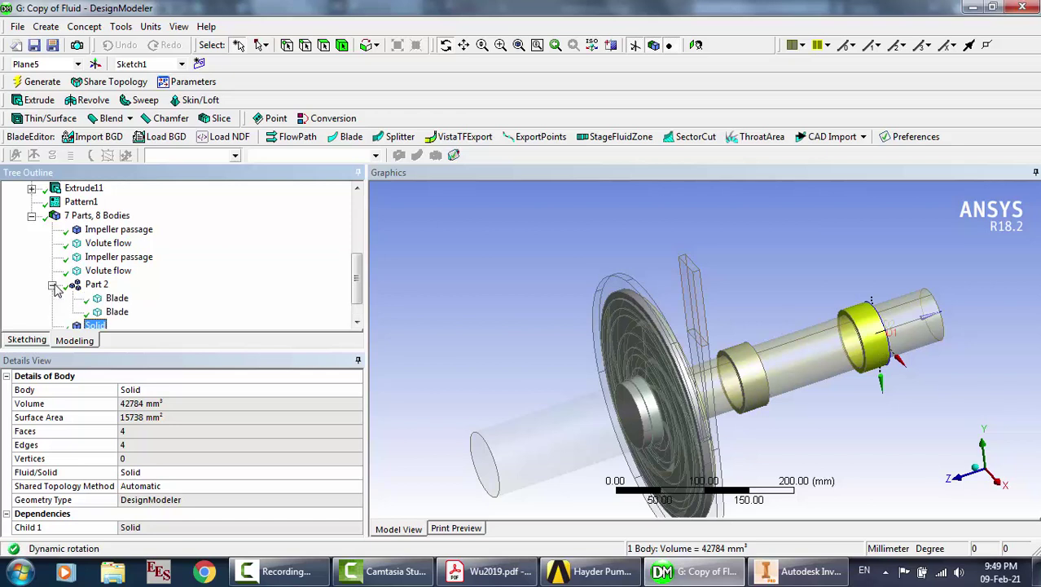
pyautogui.click(96, 284)
pyautogui.click(118, 300)
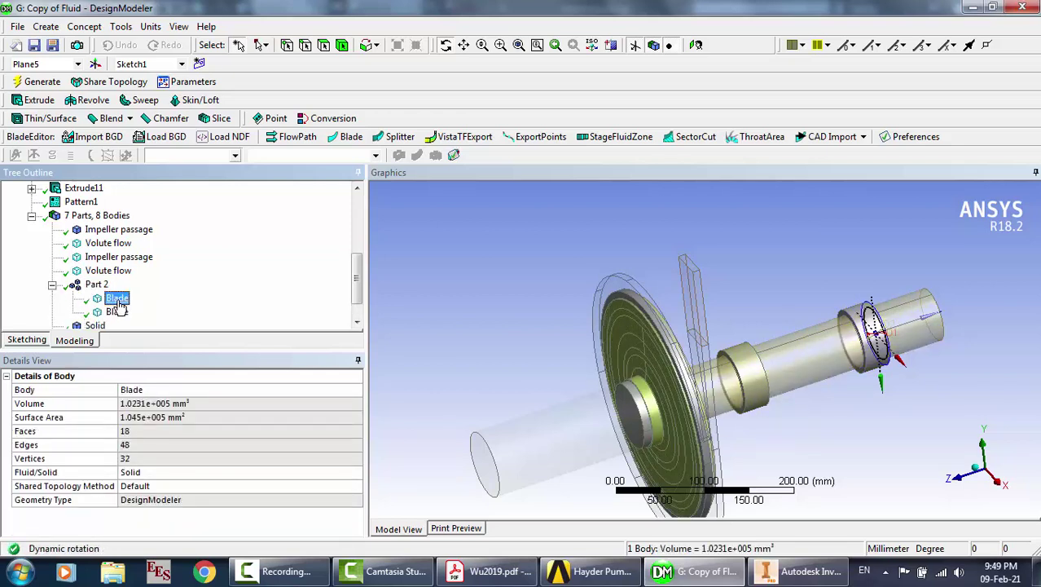
pyautogui.click(122, 314)
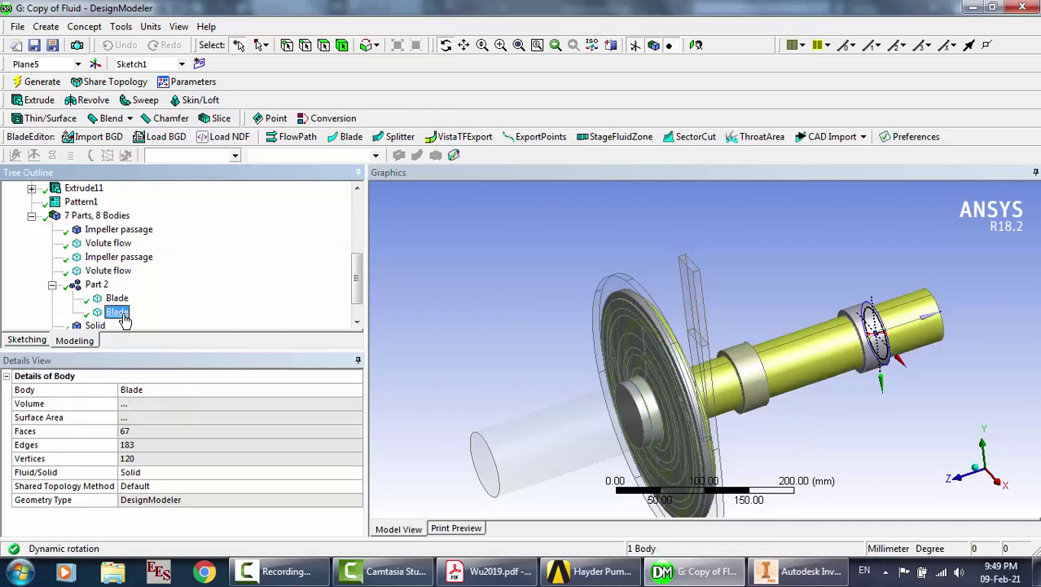
pyautogui.click(118, 300)
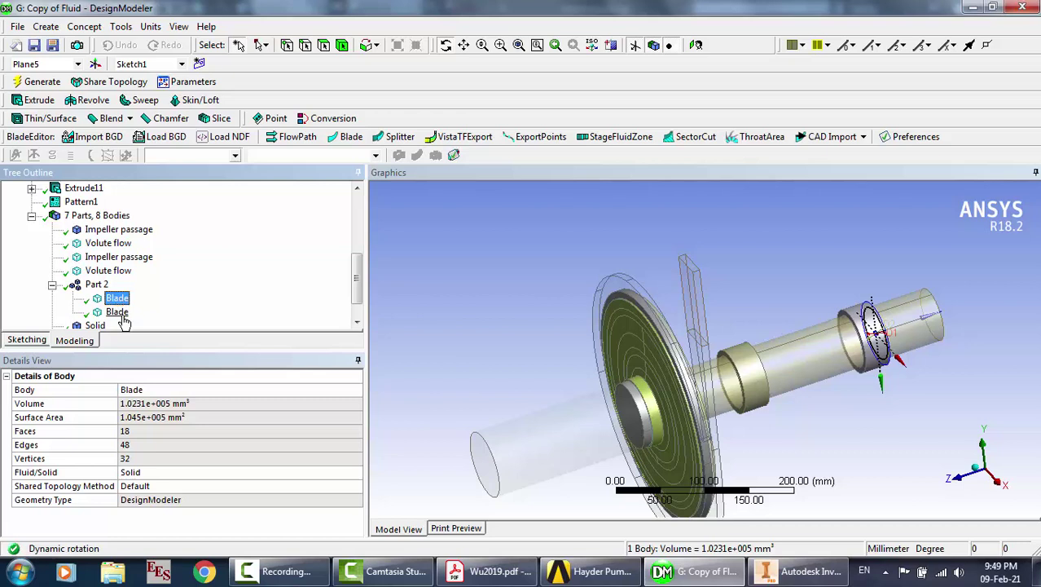
pyautogui.keyDown('ctrl'); pyautogui.click(118, 312); pyautogui.keyUp('ctrl')
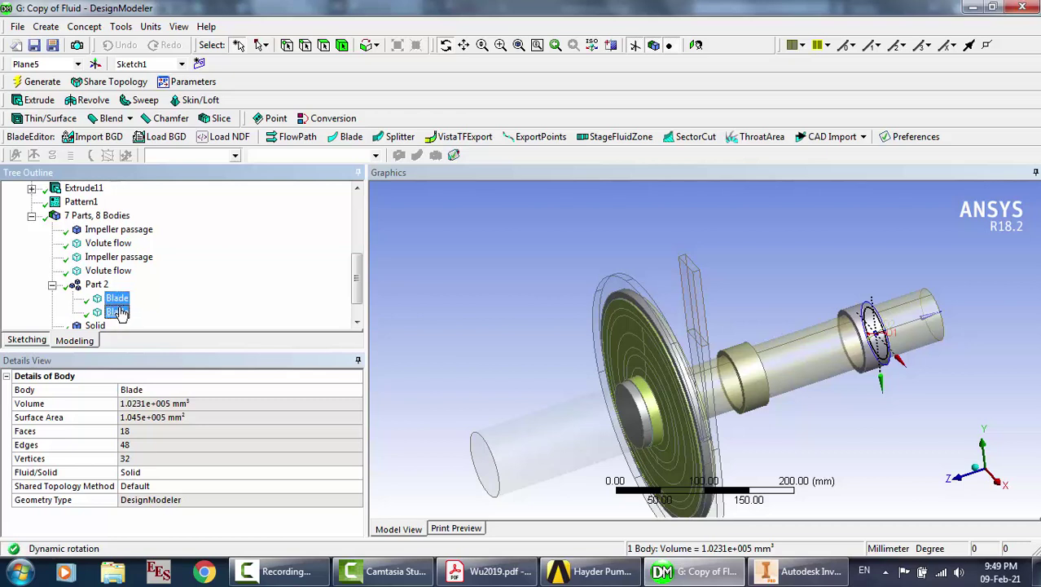
pyautogui.rightClick(118, 313)
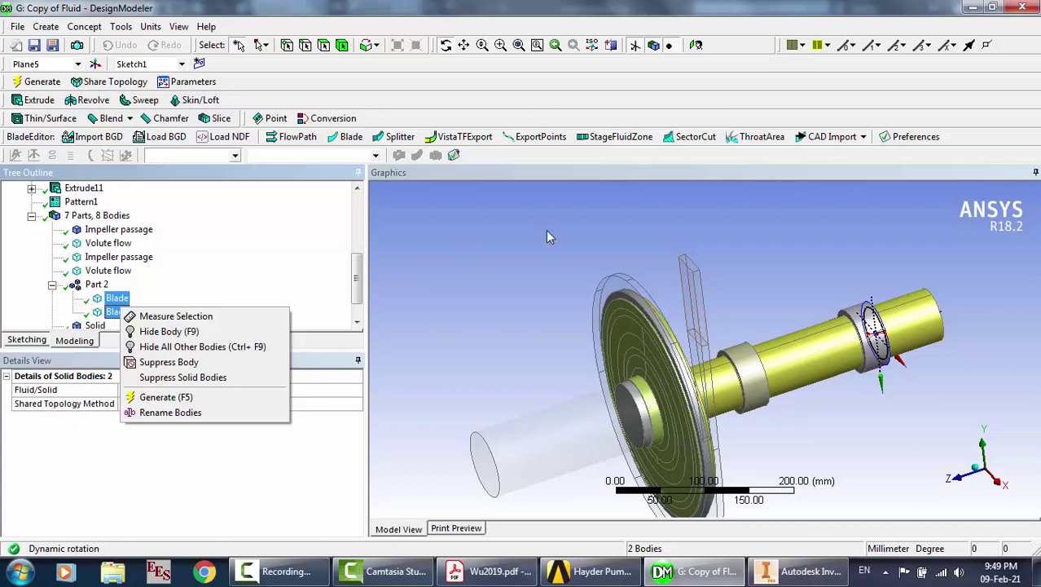
pyautogui.click(235, 273)
pyautogui.click(97, 285)
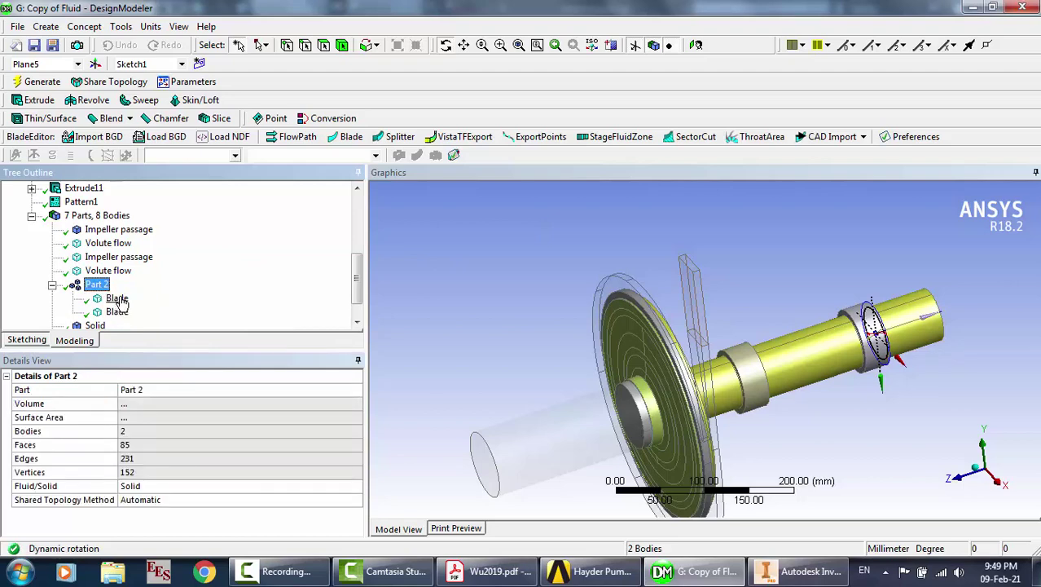
pyautogui.click(116, 299)
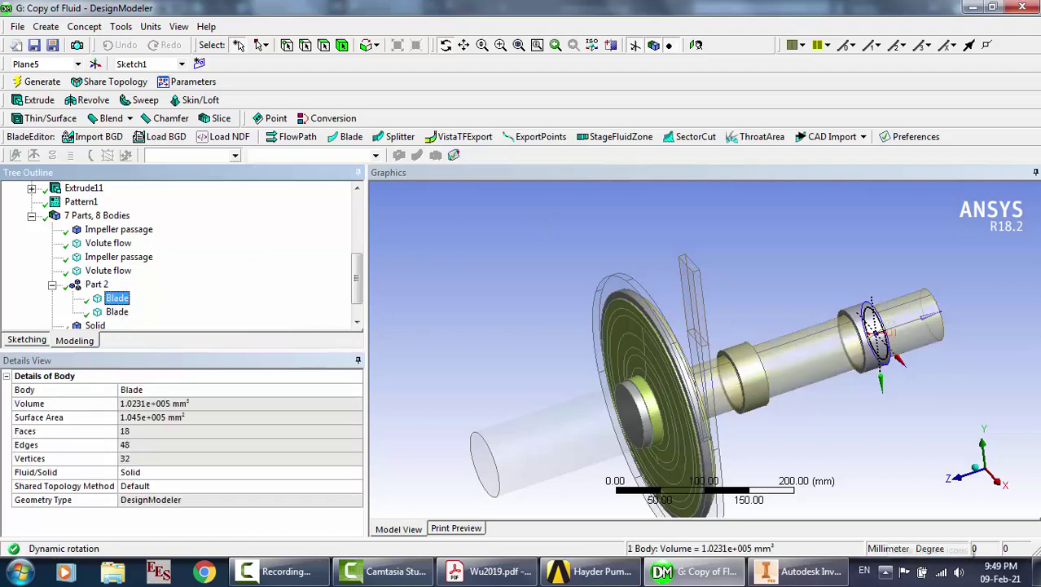
# View the Solid impeller.ipt model in Autodesk Inventor, then return to DesignModeler
pyautogui.click(802, 571)
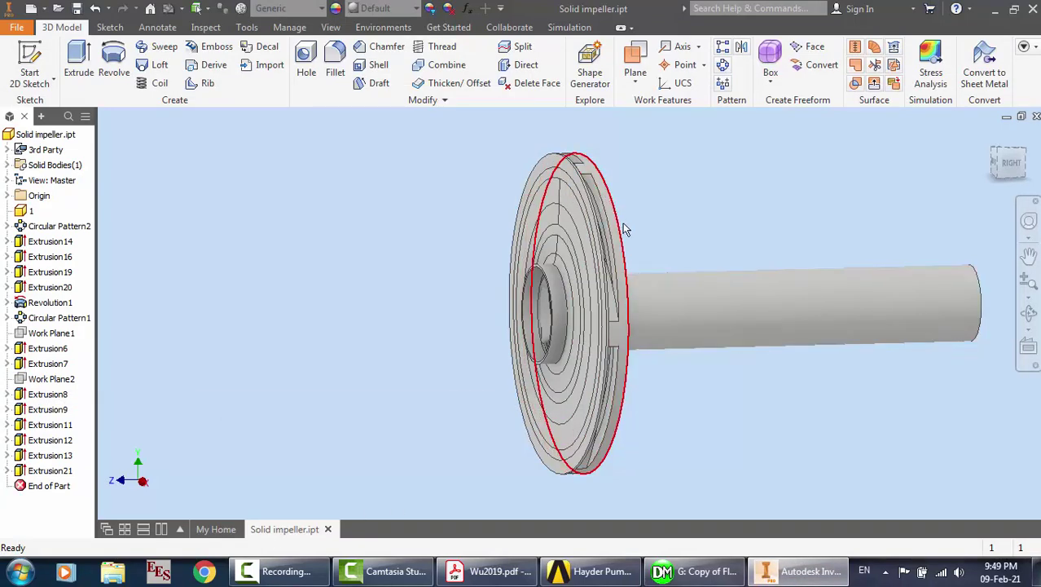
pyautogui.click(587, 572)
pyautogui.click(697, 571)
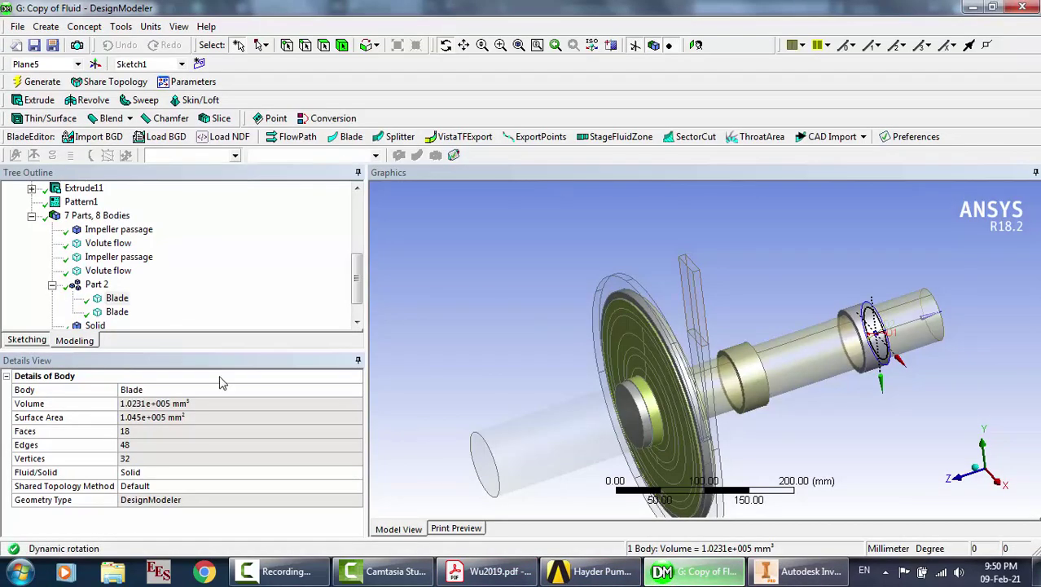
# Review the commands available for the two Blade bodies together and for Part 2, including Explode Part, without applying any
pyautogui.click(118, 299)
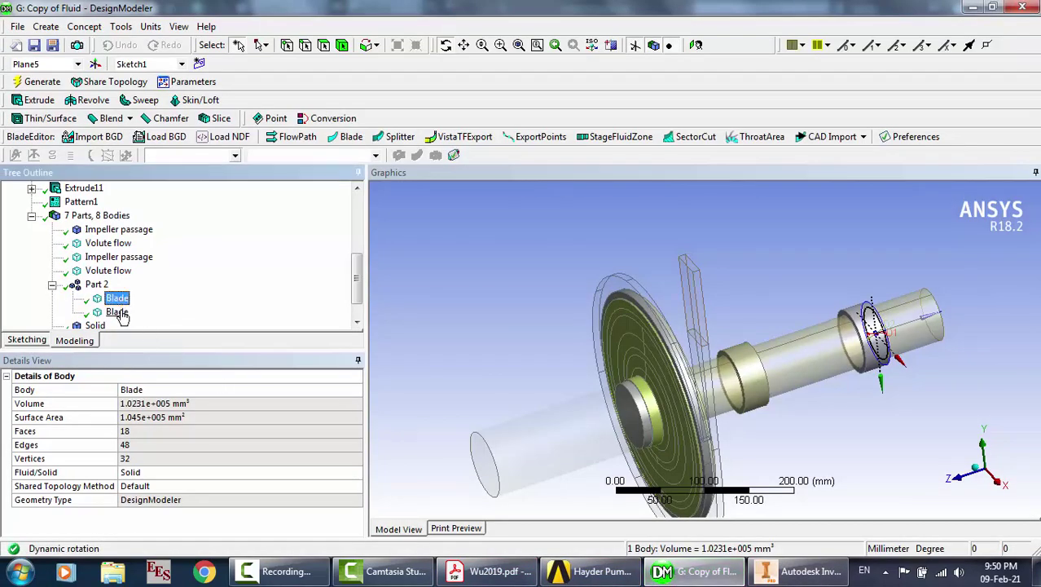
pyautogui.keyDown('ctrl'); pyautogui.click(118, 313); pyautogui.keyUp('ctrl')
pyautogui.rightClick(119, 300)
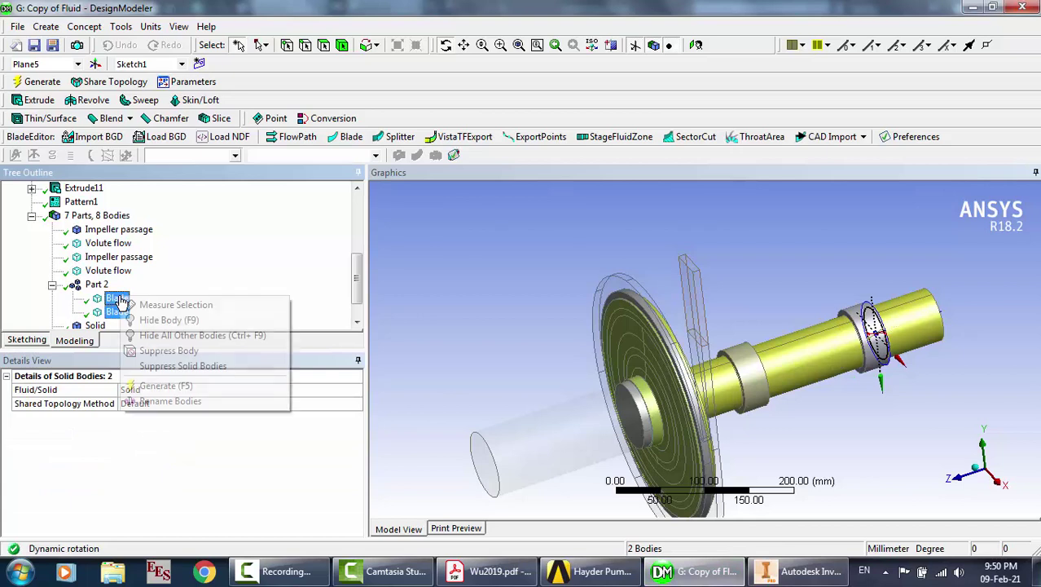
pyautogui.click(96, 287)
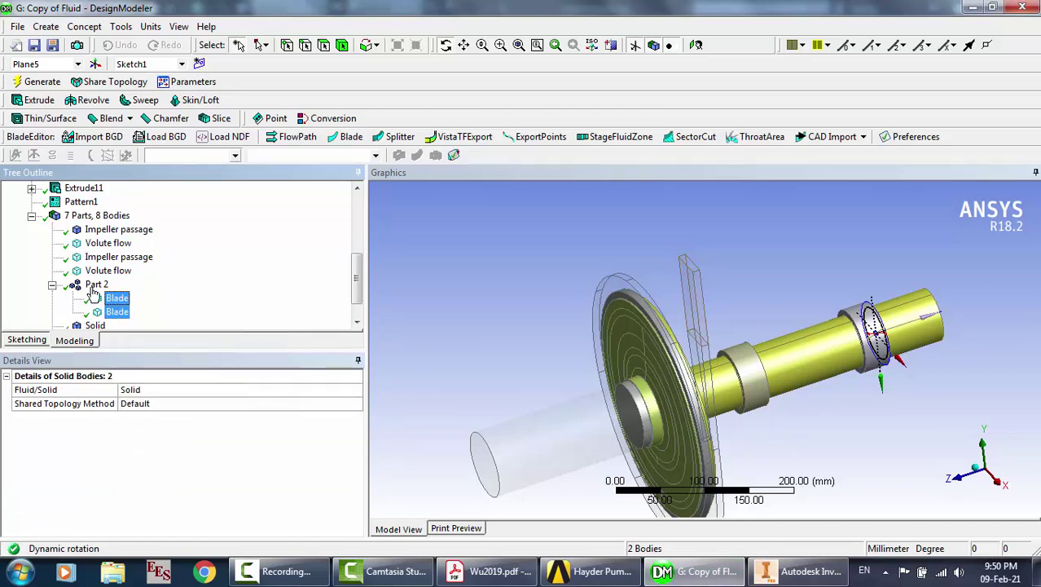
pyautogui.click(96, 285)
pyautogui.rightClick(96, 287)
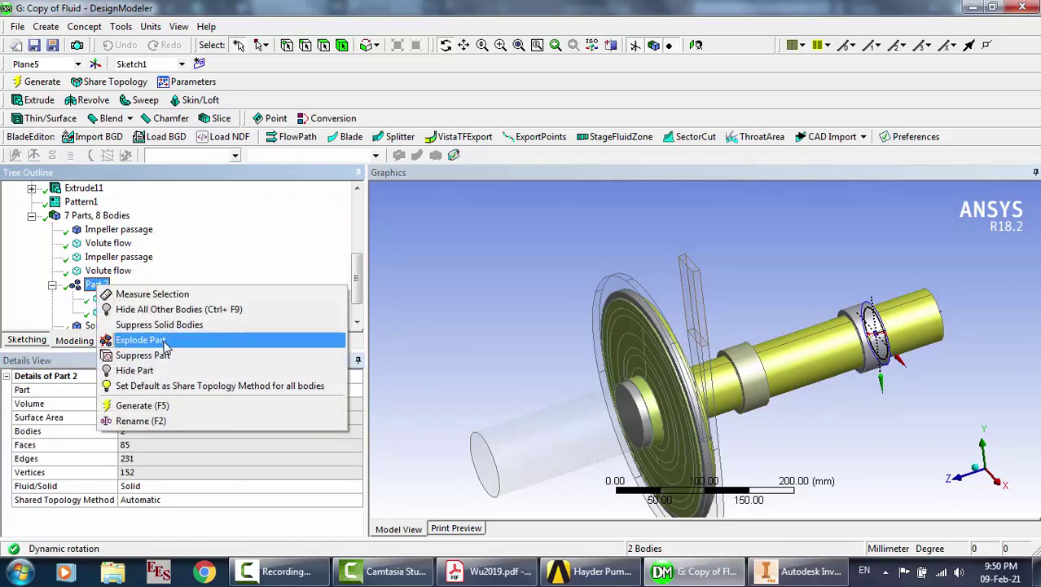
pyautogui.click(426, 296)
pyautogui.moveTo(796, 382); pyautogui.dragTo(799, 387, button='middle')
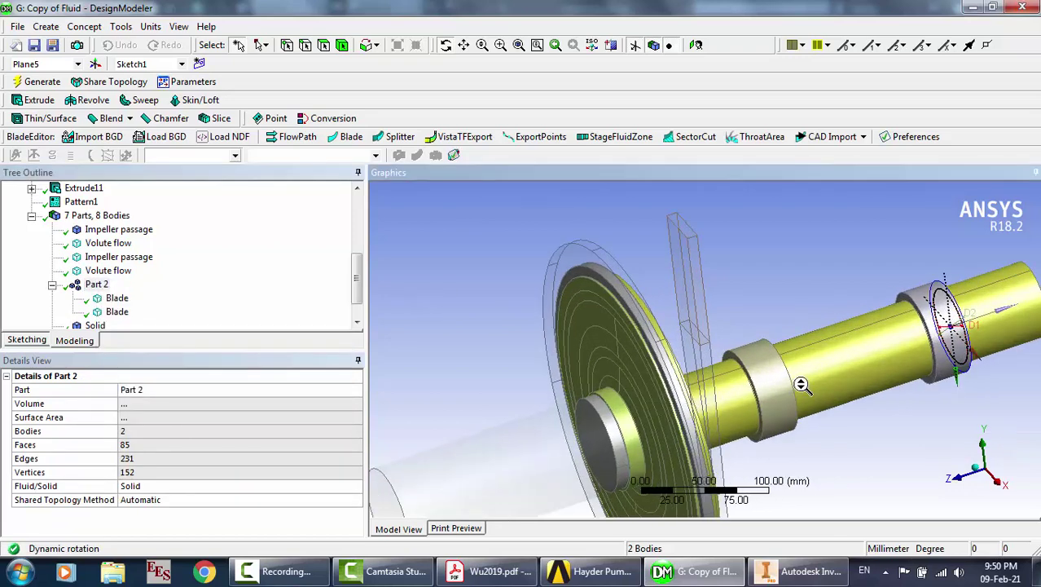
# Close DesignModeler and open the Mesh cell of Fluid Flow (Fluent) system A from the Workbench project schematic
pyautogui.click(1030, 8)
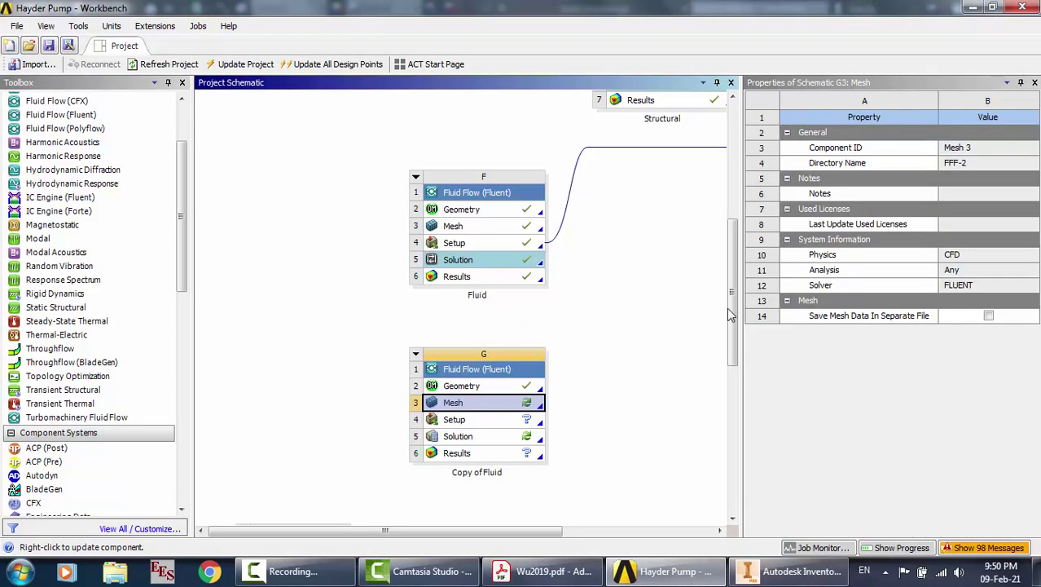
pyautogui.moveTo(732, 310); pyautogui.dragTo(736, 179)
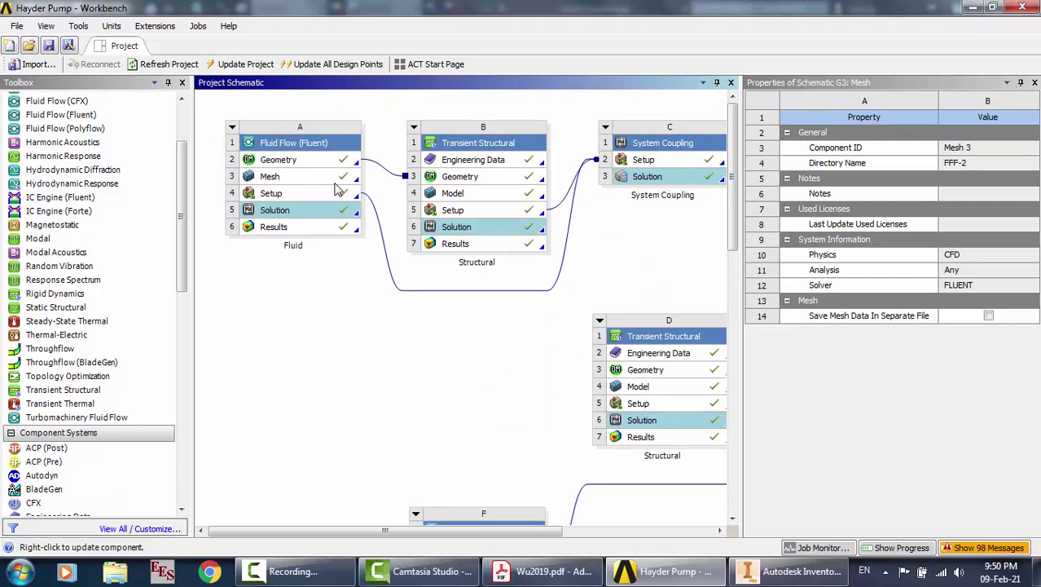
pyautogui.doubleClick(291, 176)
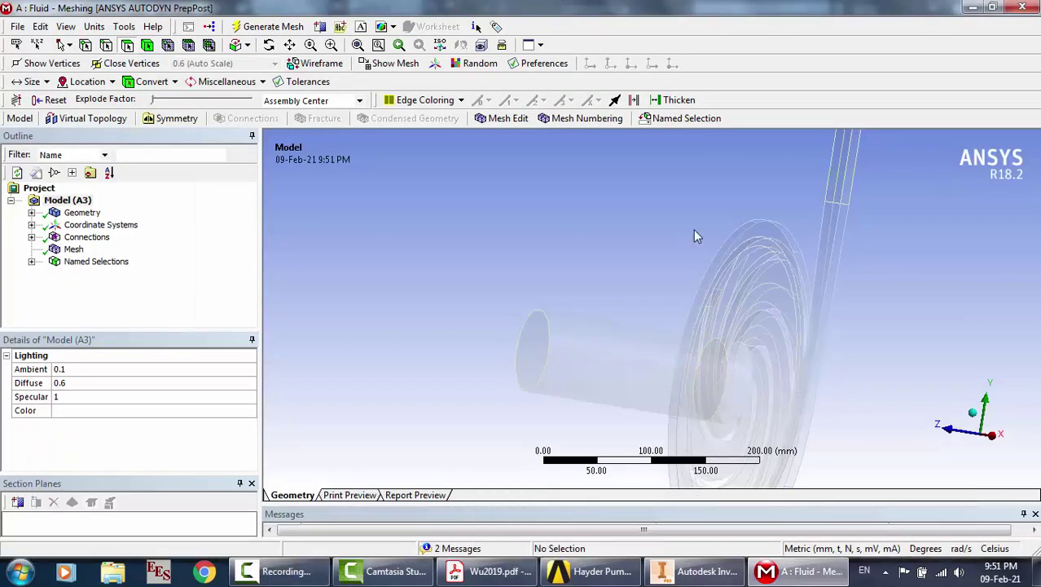
# Expand Geometry and inspect the active fluid bodies: both Impeller passage bodies and both Volute flow bodies
pyautogui.click(32, 212)
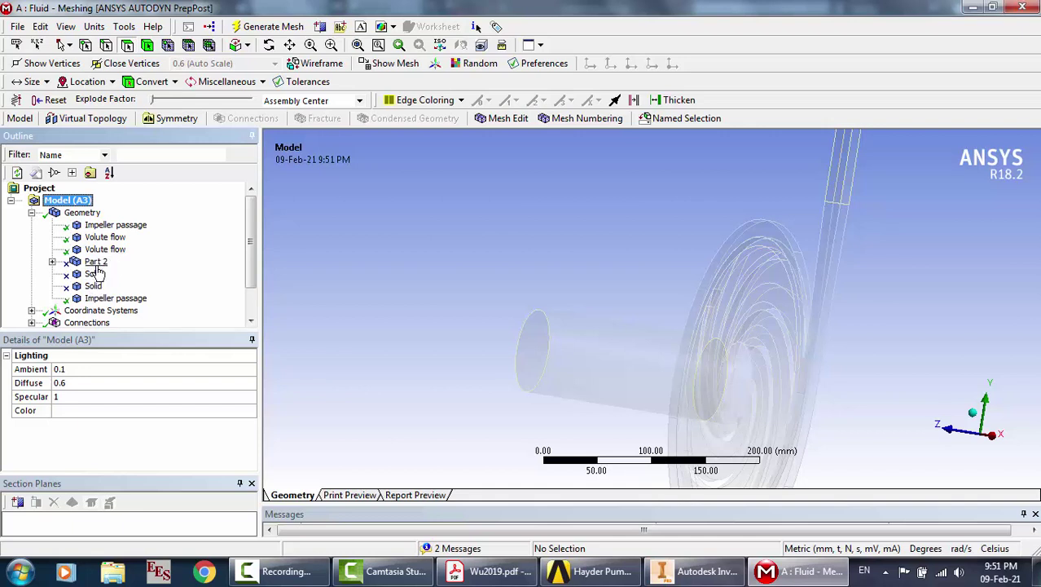
pyautogui.click(269, 45)
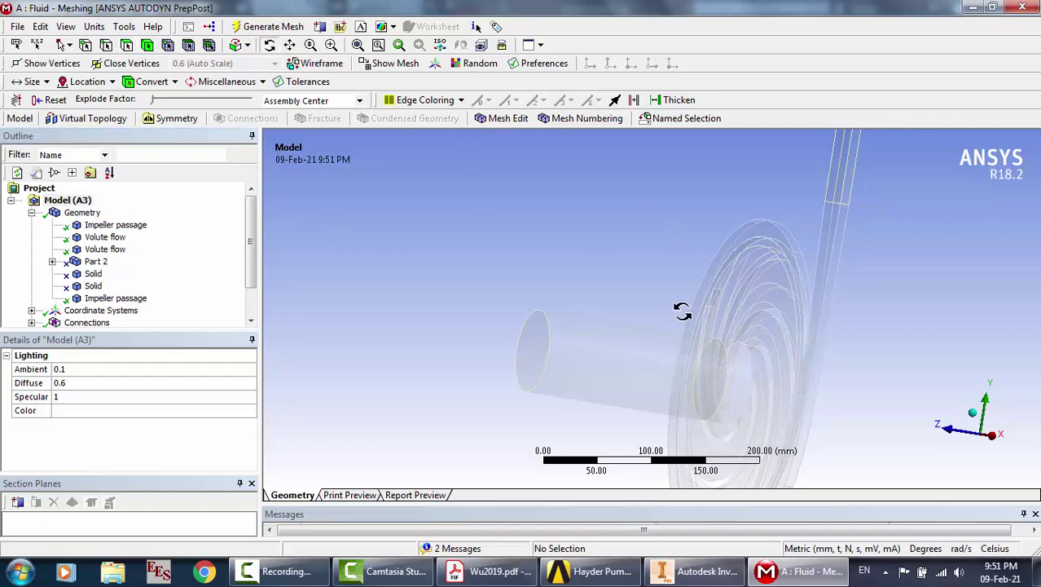
pyautogui.moveTo(681, 309); pyautogui.dragTo(738, 377)
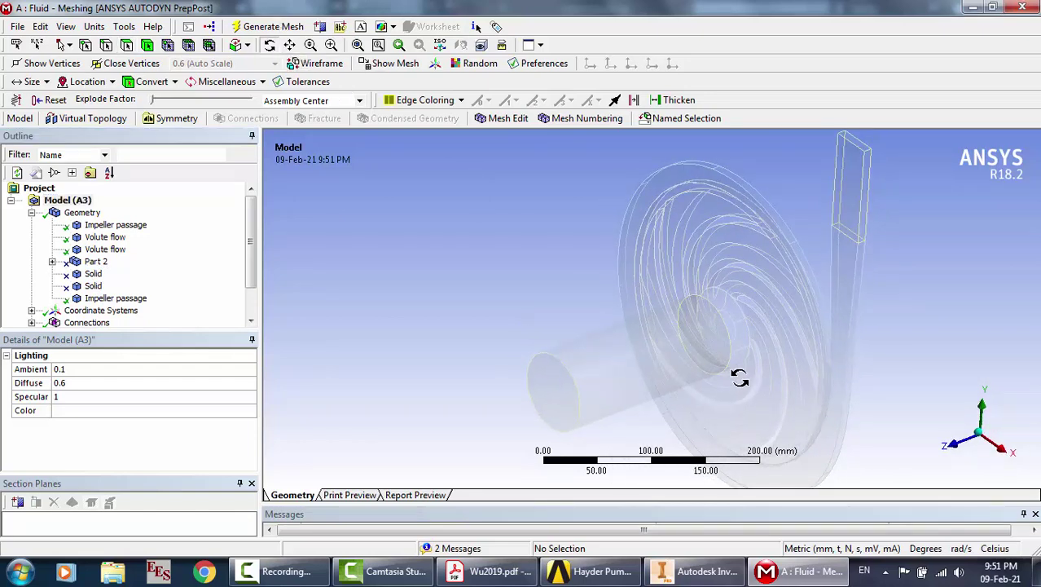
pyautogui.click(107, 227)
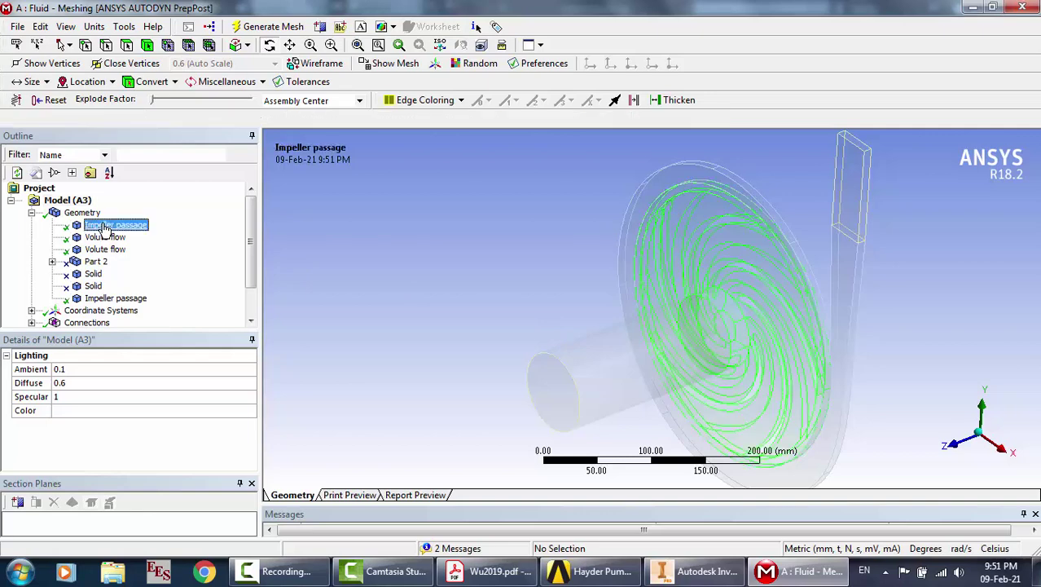
pyautogui.press('Down')
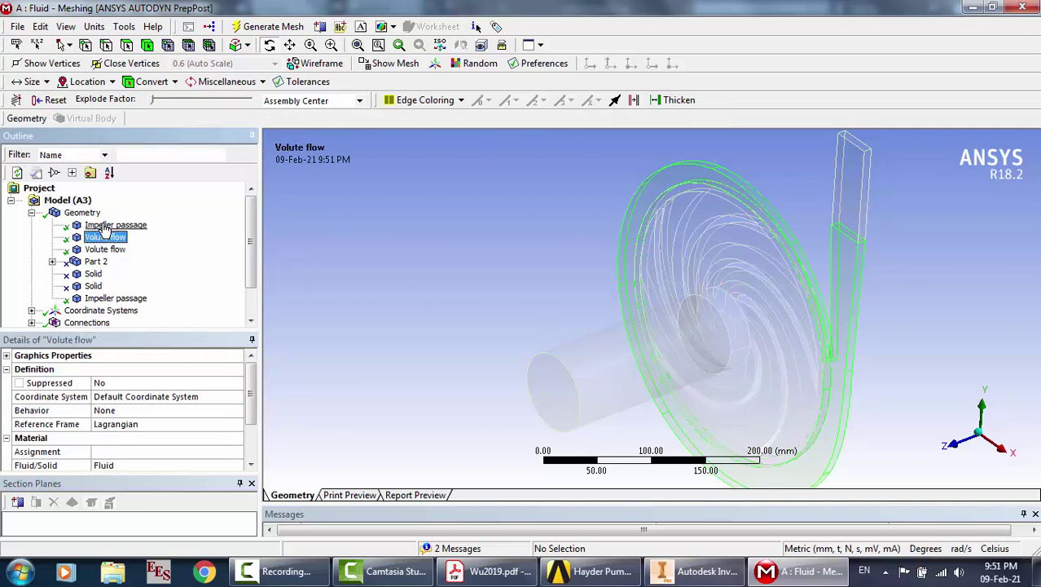
pyautogui.press('Down')
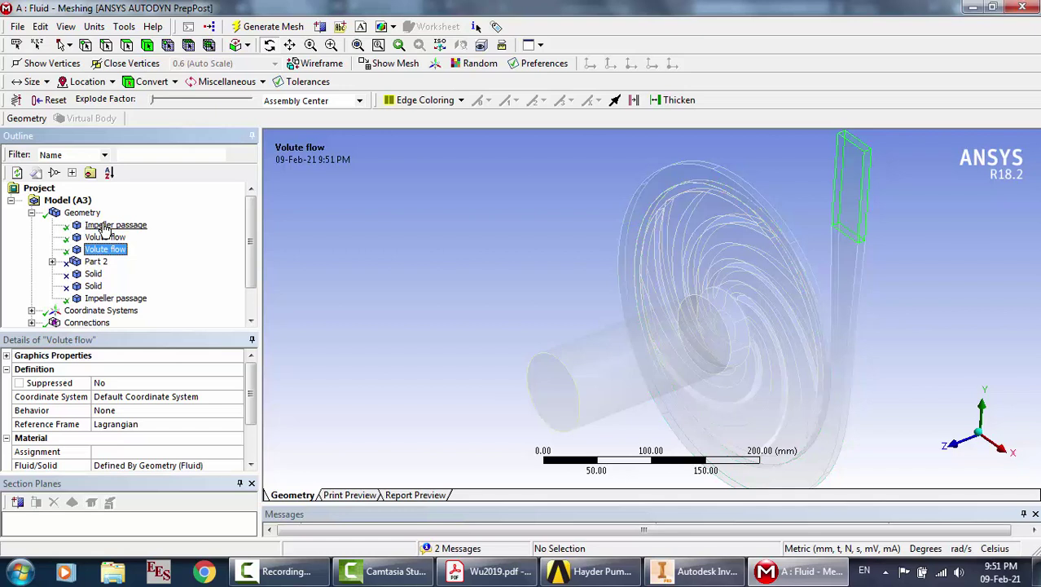
pyautogui.click(115, 297)
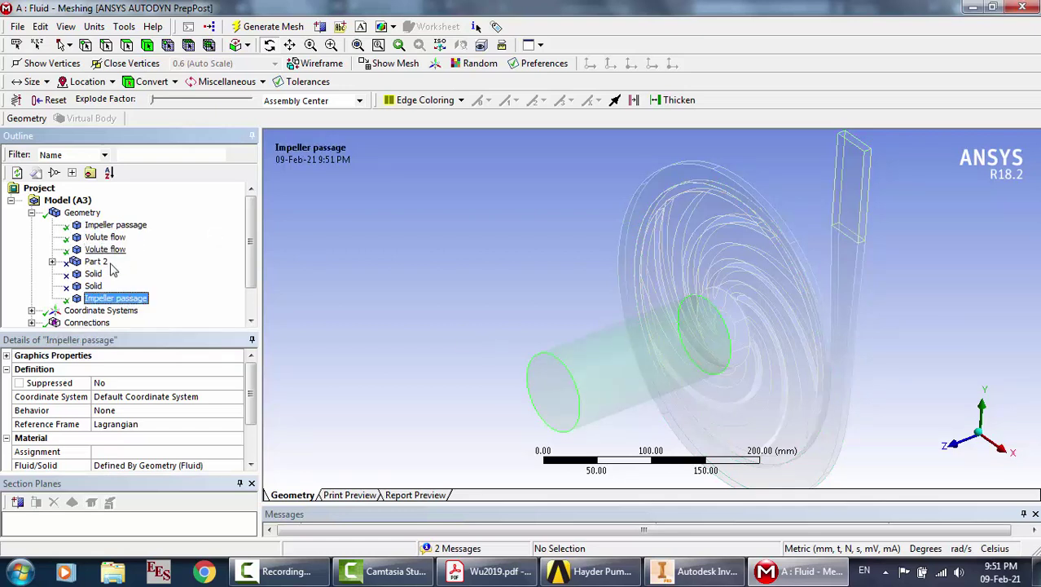
# Check the details of the suppressed Solid bodies and Part 2 with its two Blade bodies, then collapse Geometry
pyautogui.click(96, 263)
pyautogui.click(93, 273)
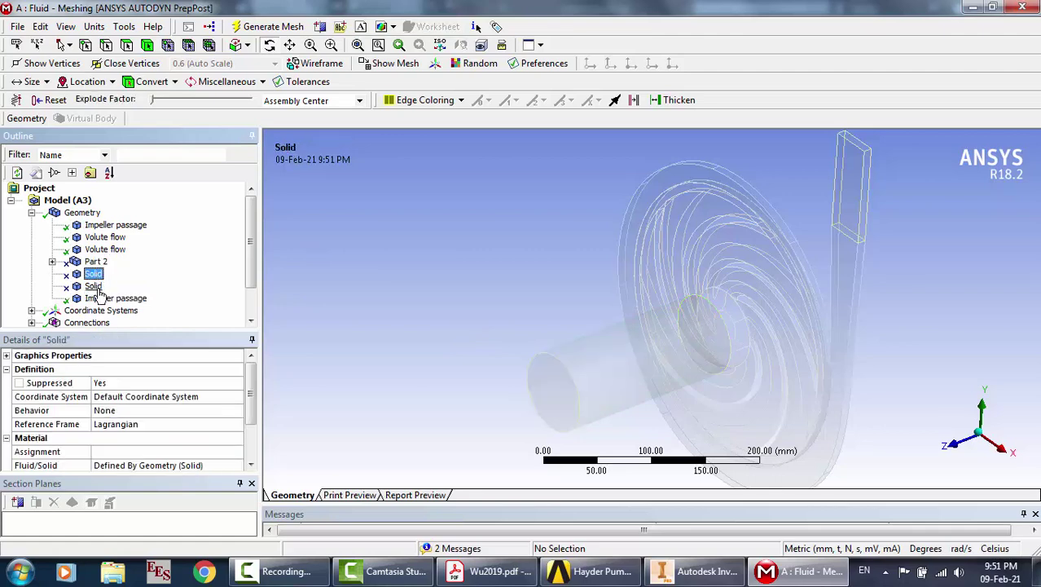
pyautogui.click(93, 286)
pyautogui.click(53, 261)
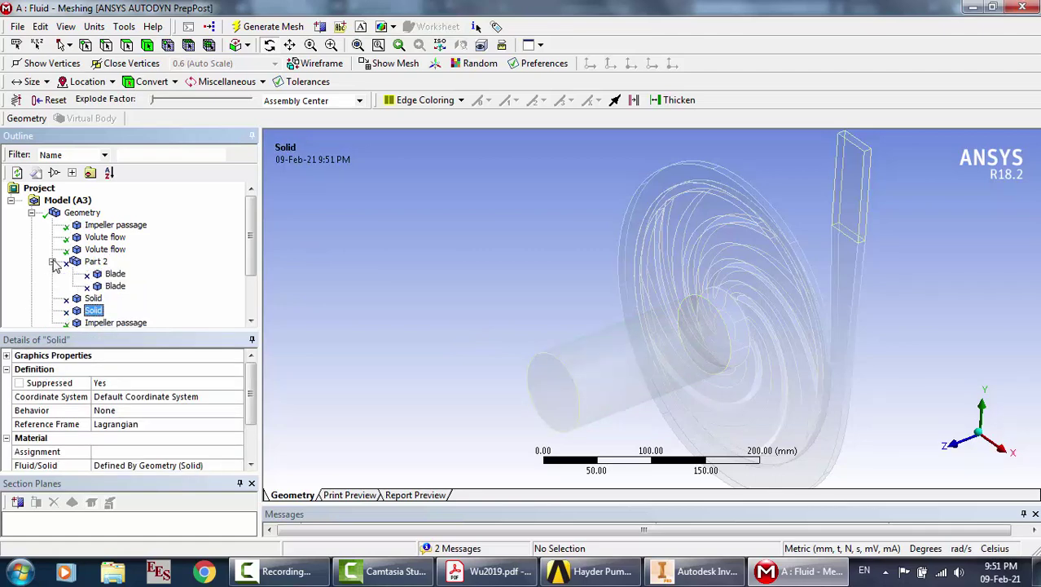
pyautogui.click(113, 275)
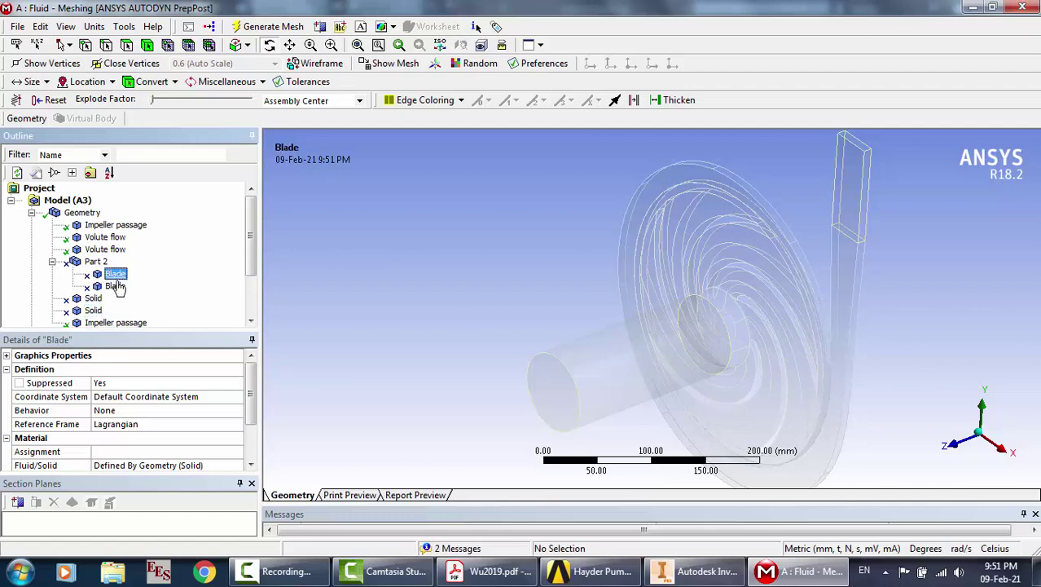
pyautogui.click(115, 287)
pyautogui.click(53, 262)
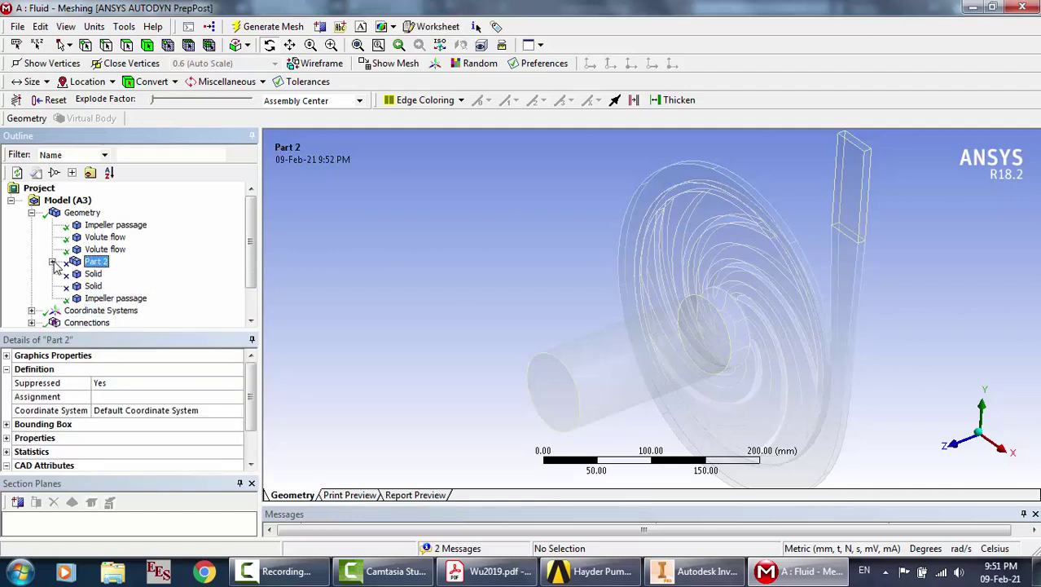
pyautogui.click(32, 213)
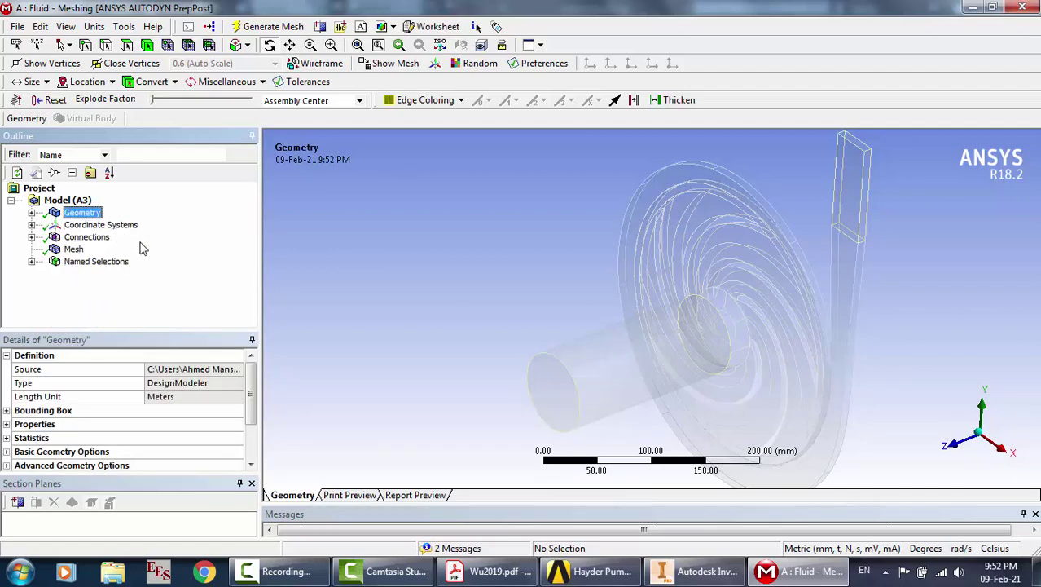
# Display the existing mesh on the fluid bodies and look through its detail categories down to Sizing
pyautogui.click(72, 251)
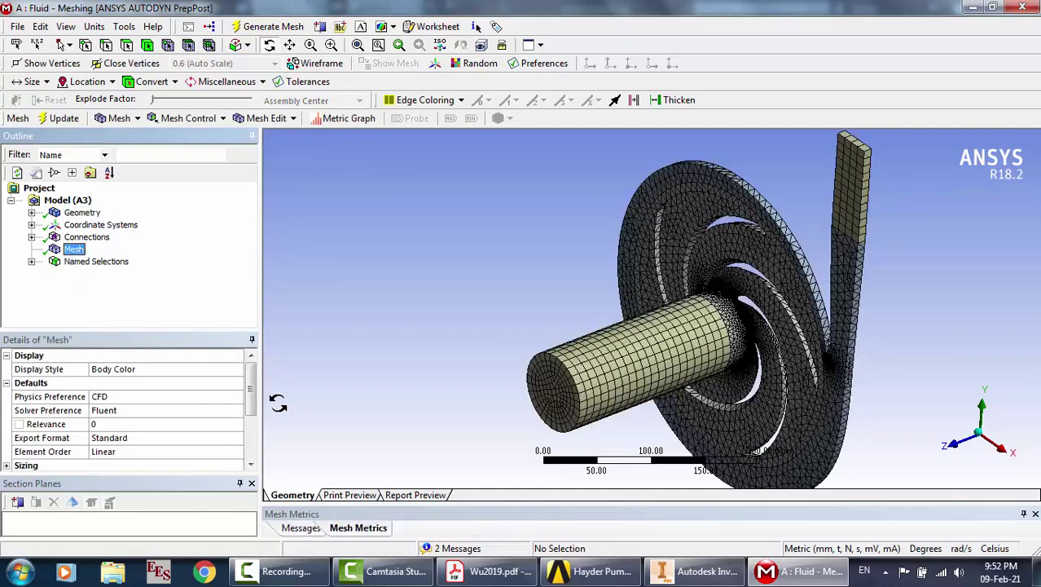
pyautogui.moveTo(252, 399); pyautogui.dragTo(252, 437)
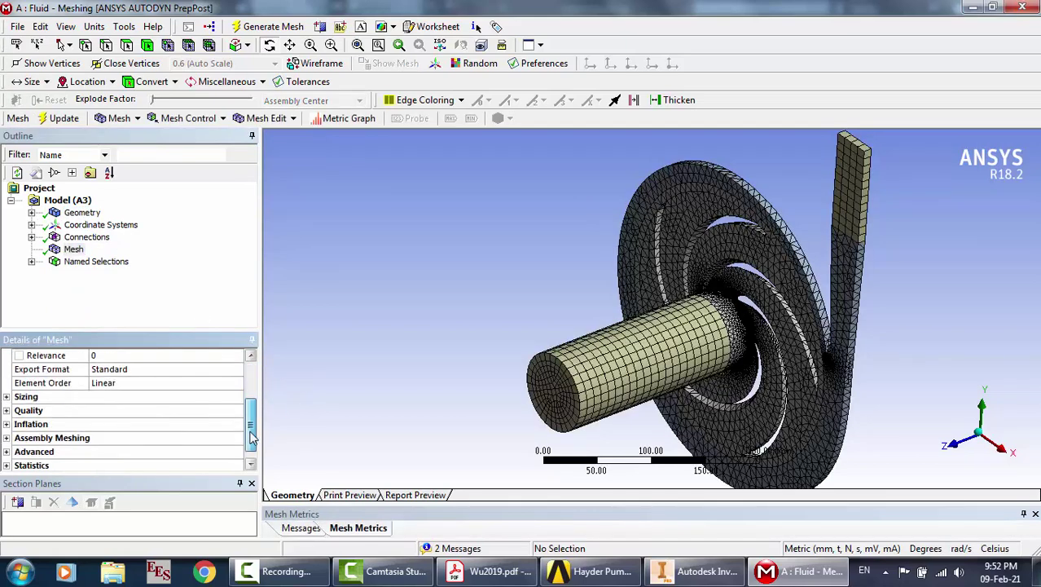
pyautogui.click(4, 398)
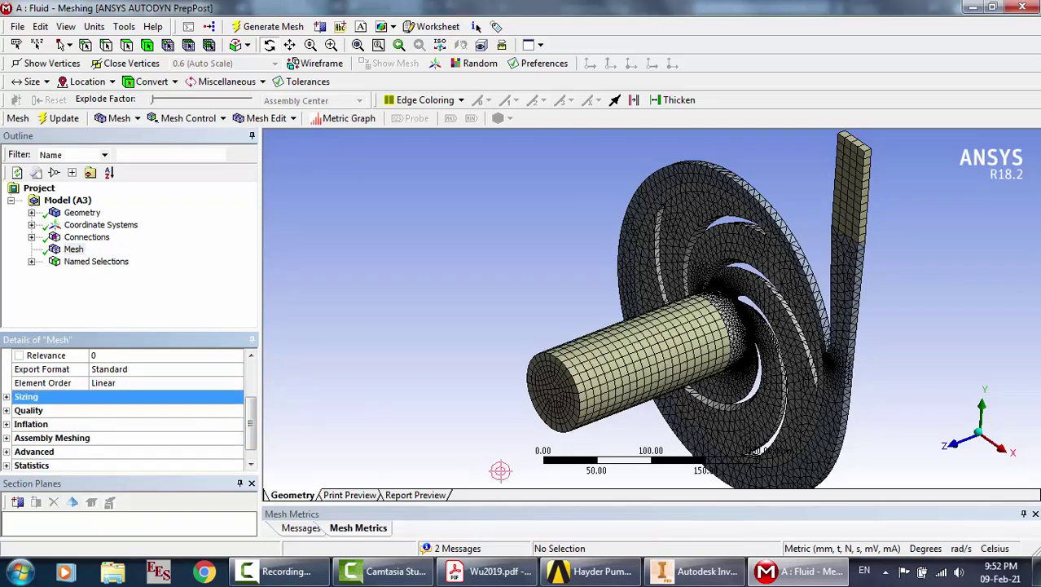
# Switch to Wu2019.pdf to view the Figure 3 mesh validation graph, then return to ANSYS Meshing
pyautogui.click(392, 571)
pyautogui.click(470, 573)
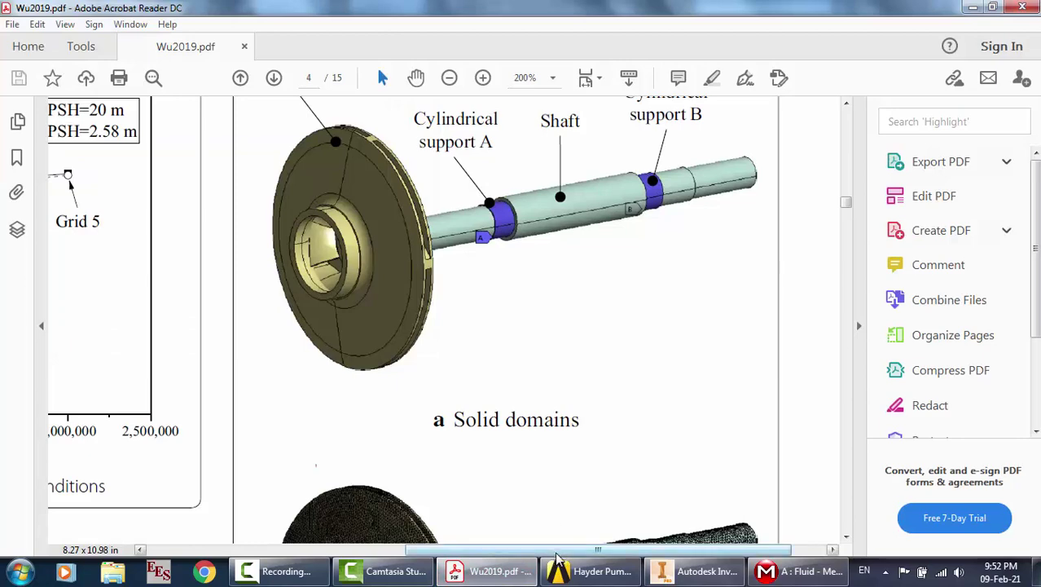
pyautogui.moveTo(559, 556); pyautogui.dragTo(363, 544)
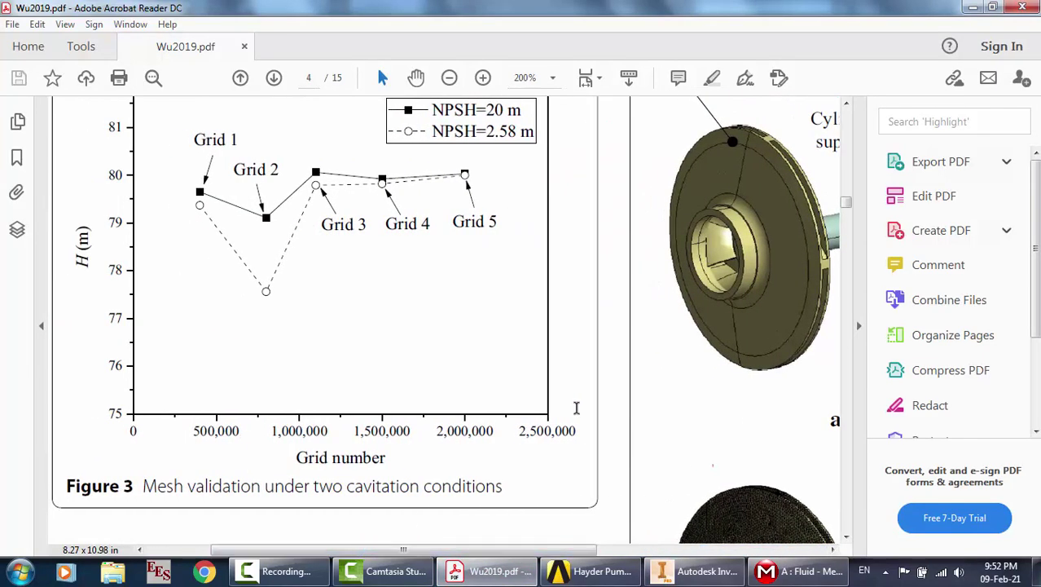
pyautogui.scroll(-1, 576, 408)
pyautogui.click(781, 574)
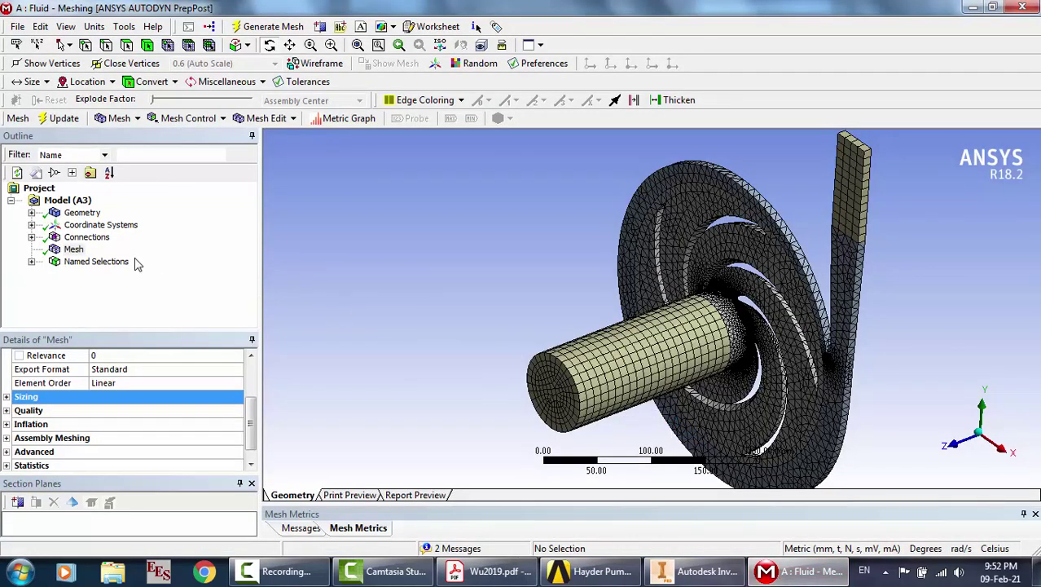
# Expand the mesh Sizing settings and review the size function, relevance center, face size and transition entries
pyautogui.click(6, 397)
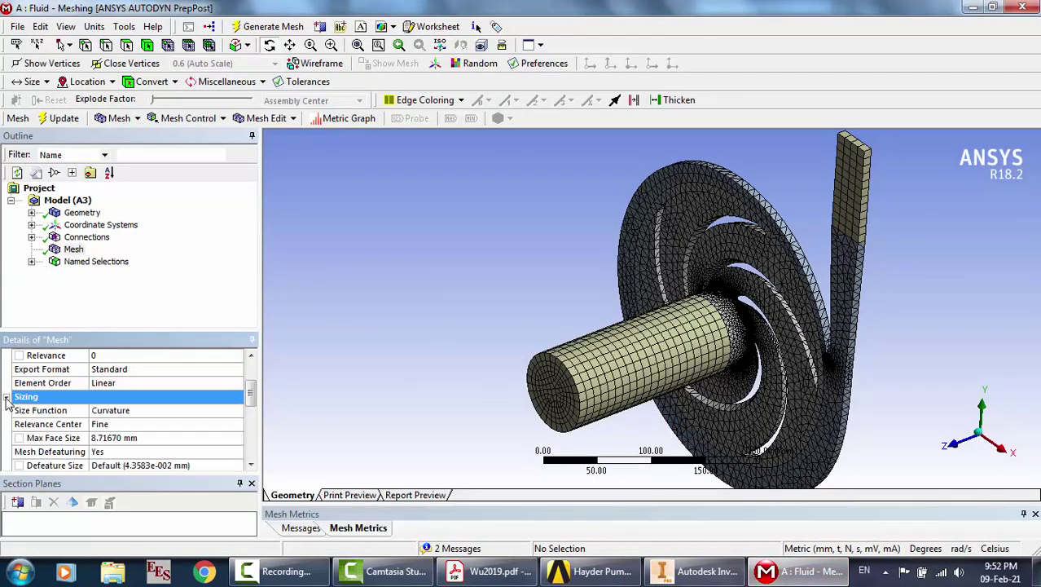
pyautogui.click(251, 464)
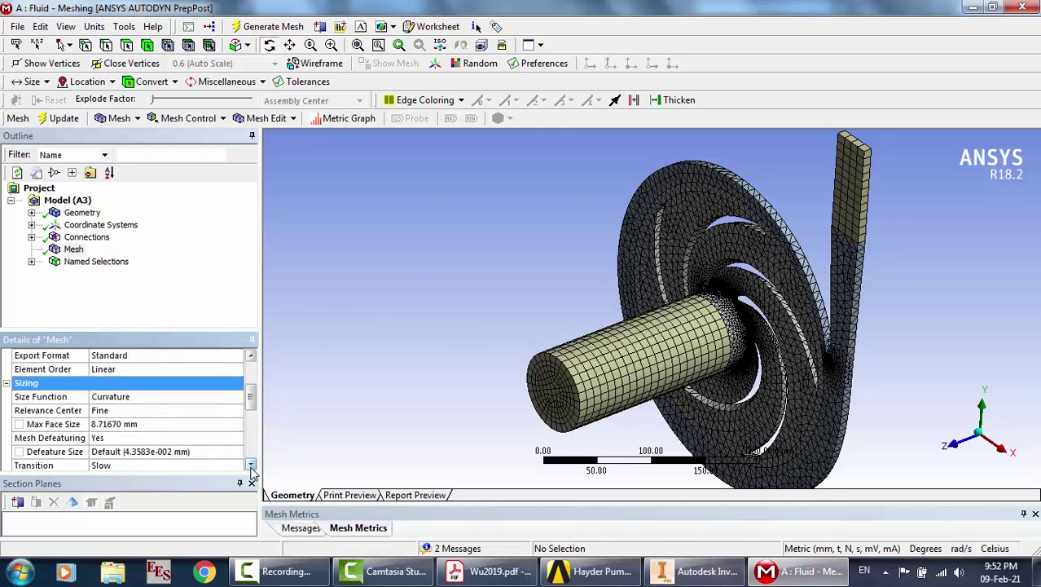
pyautogui.click(251, 465)
pyautogui.click(251, 465)
pyautogui.scroll(-4, 251, 465)
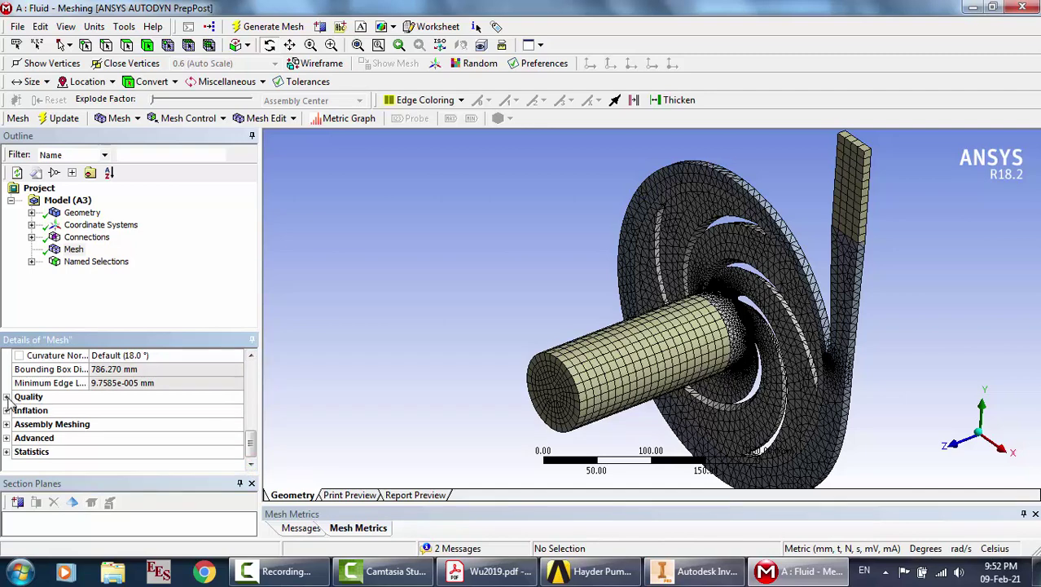
# Expand the mesh Quality settings and examine the minimum, maximum, average and standard deviation of the Skewness metric
pyautogui.click(6, 397)
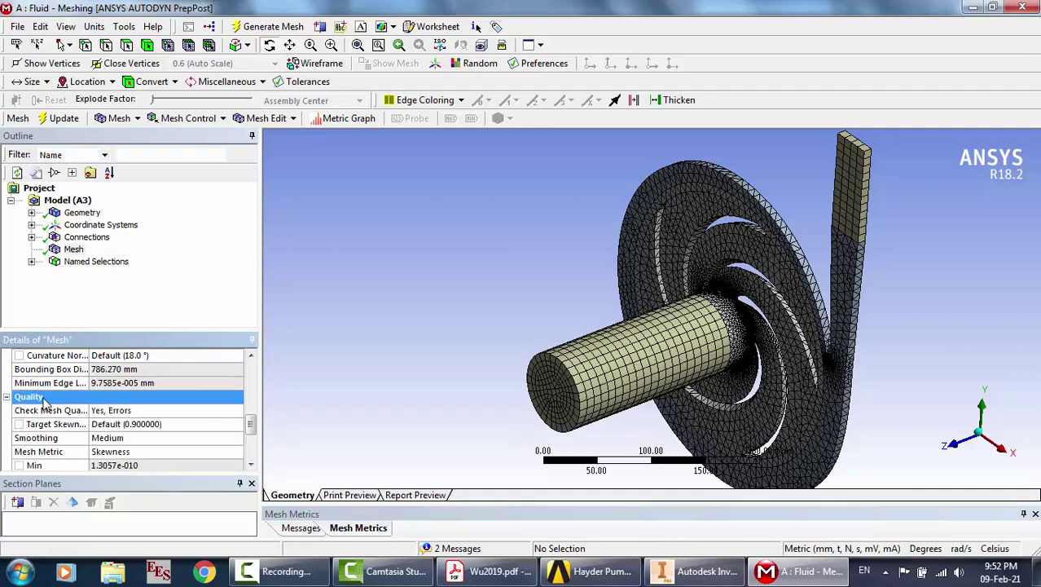
pyautogui.click(251, 465)
pyautogui.click(251, 464)
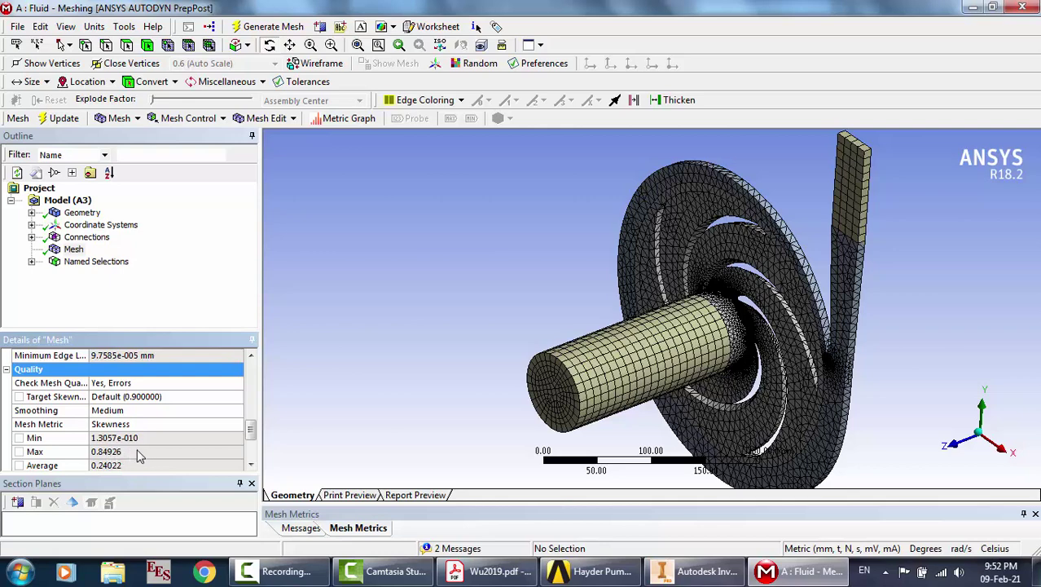
pyautogui.click(252, 464)
pyautogui.click(252, 465)
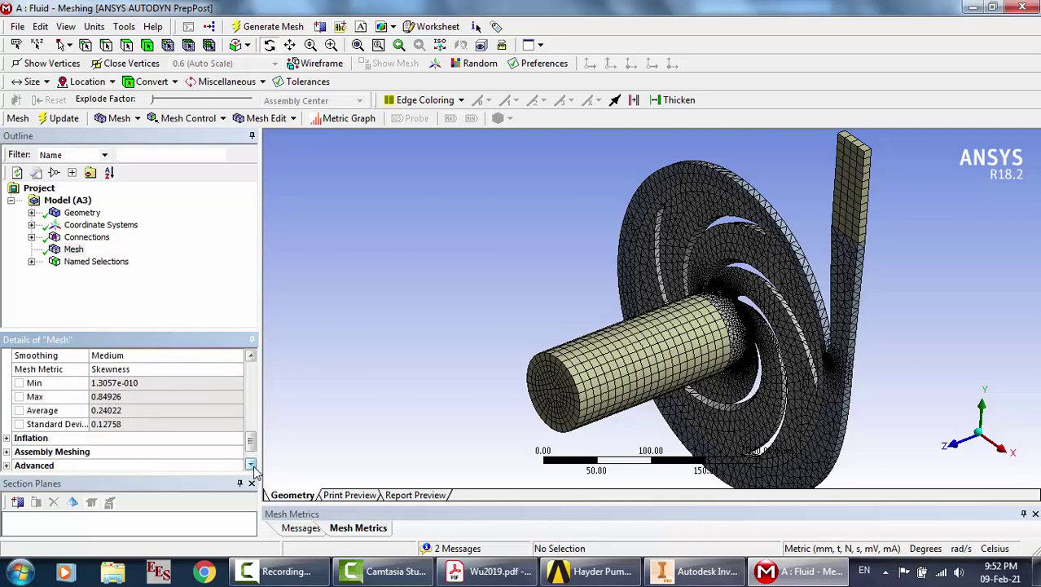
# Expand the mesh Statistics and read the node and element counts
pyautogui.click(252, 451)
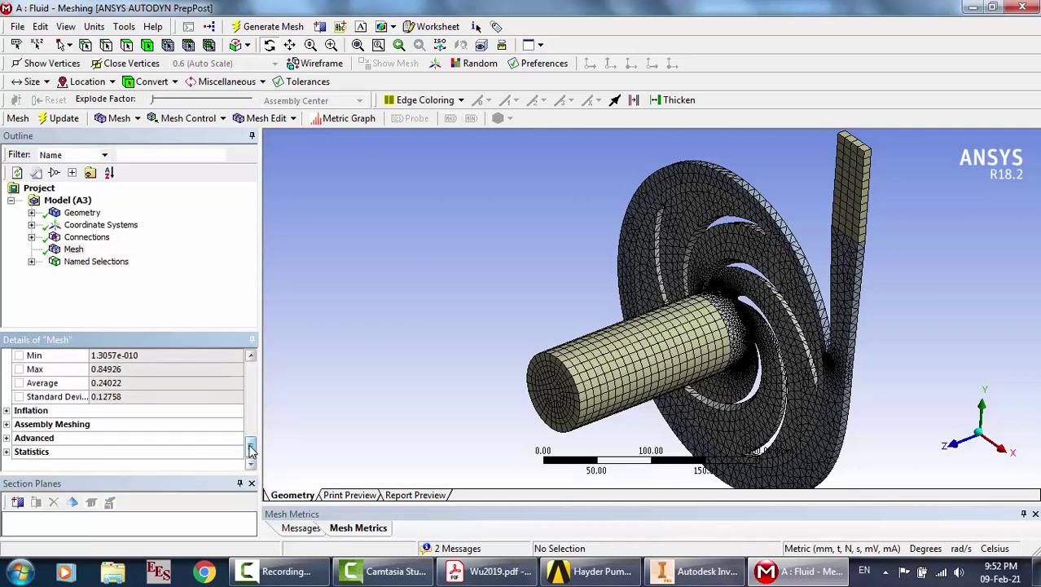
pyautogui.click(7, 451)
pyautogui.click(251, 465)
pyautogui.click(252, 465)
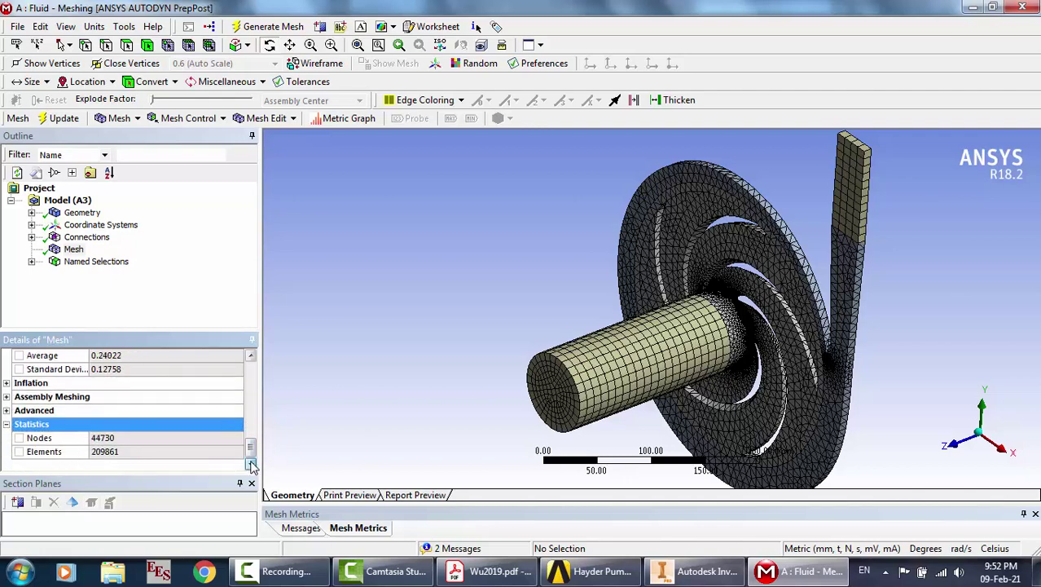
# Expand Named Selections and inspect Inlet flow, Inlet, Rotating Impeller, Stationary Volute and Outlet one after another
pyautogui.click(31, 262)
pyautogui.click(102, 237)
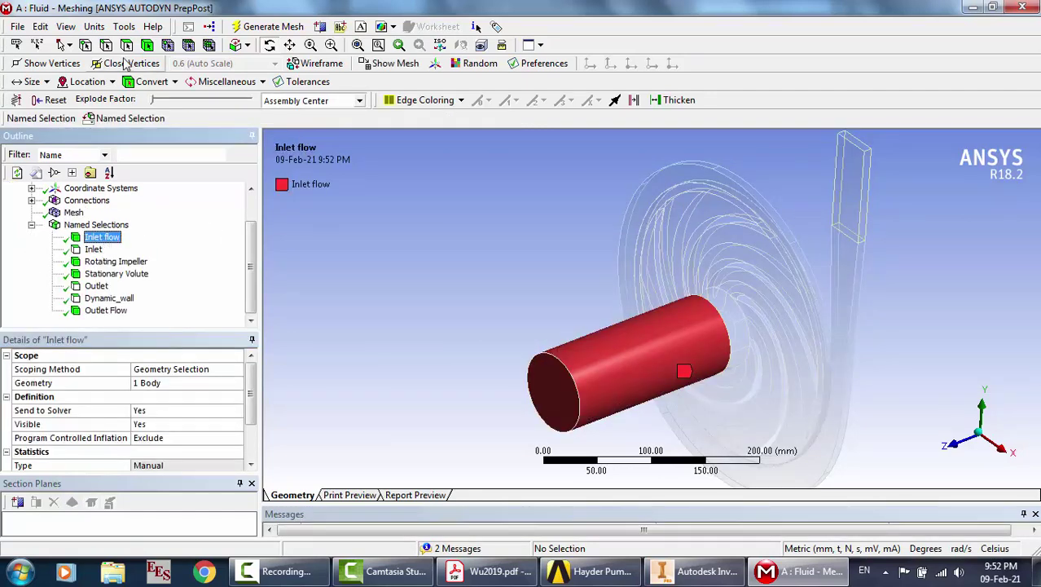
pyautogui.click(147, 49)
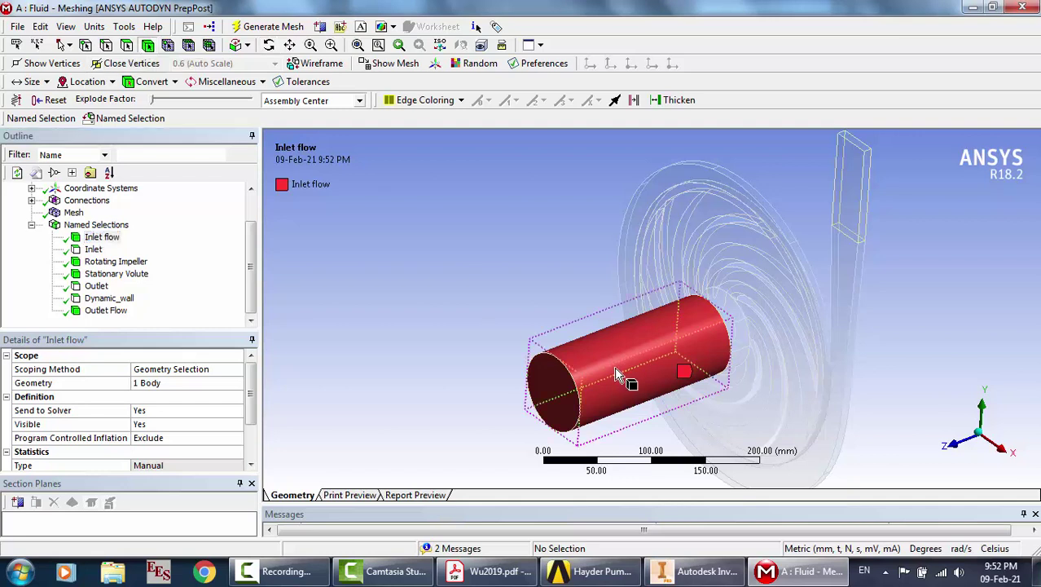
pyautogui.click(93, 251)
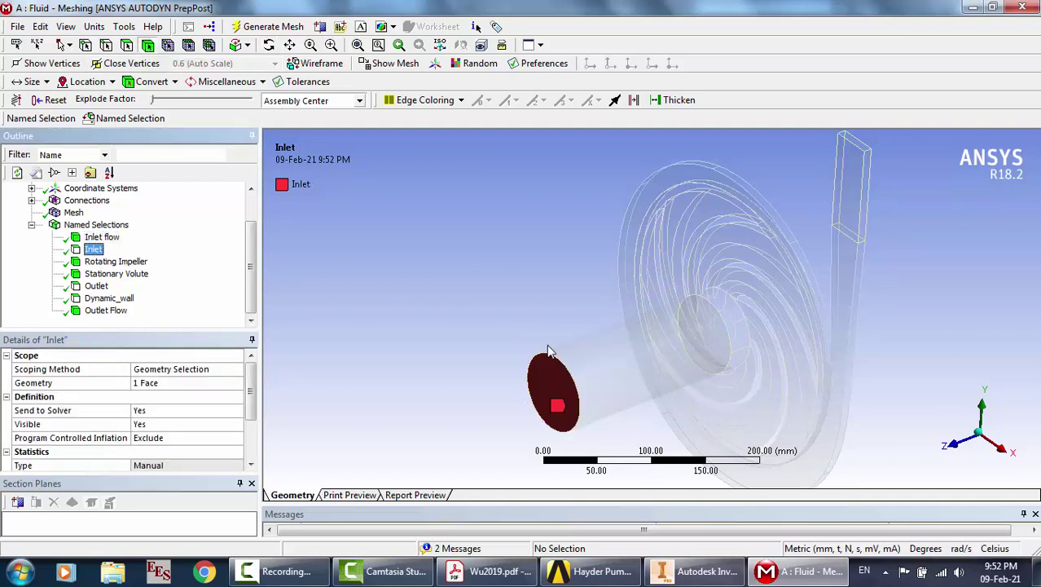
pyautogui.click(117, 261)
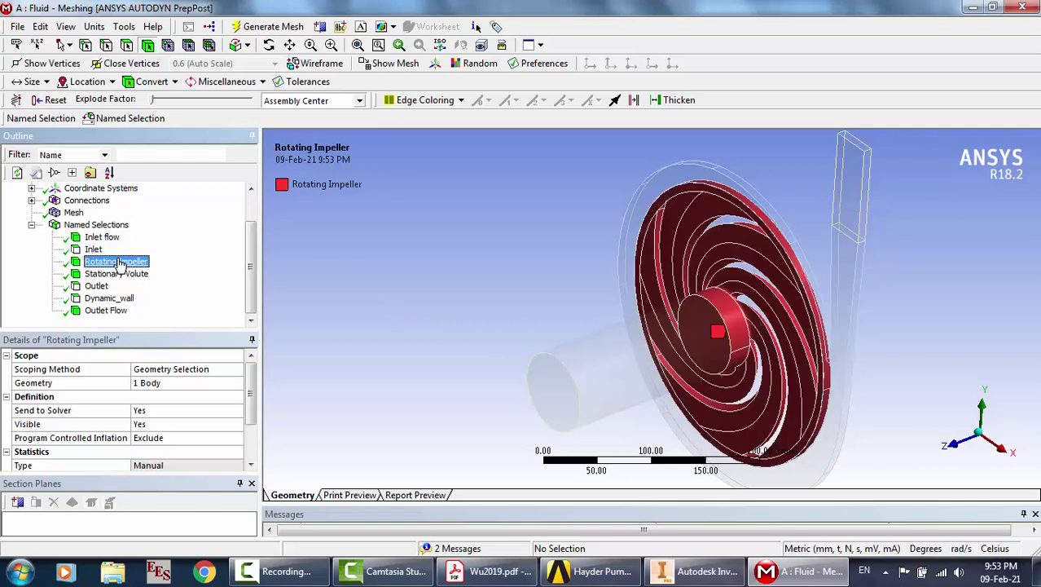
pyautogui.press('Down')
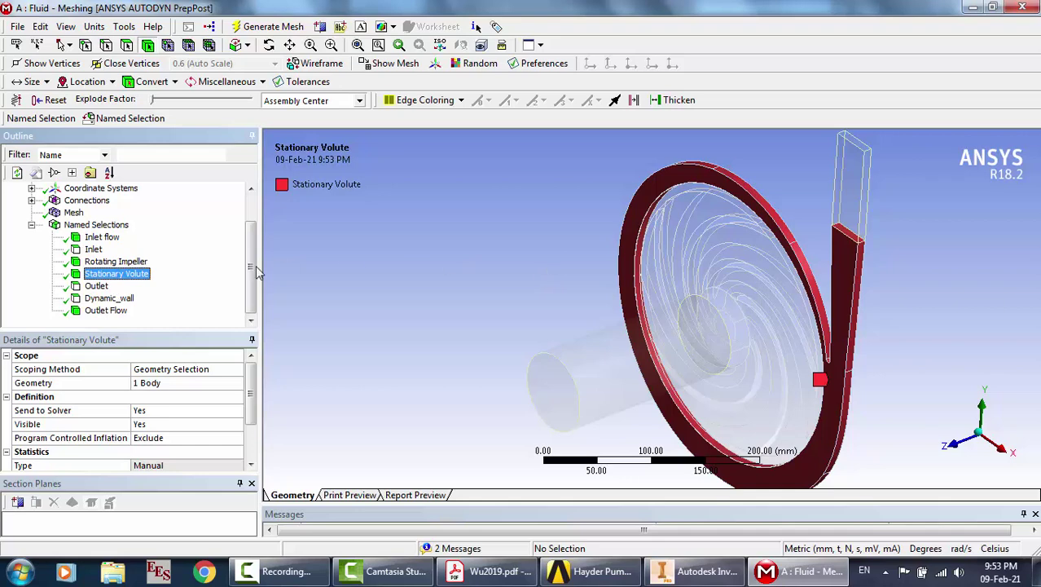
pyautogui.click(100, 286)
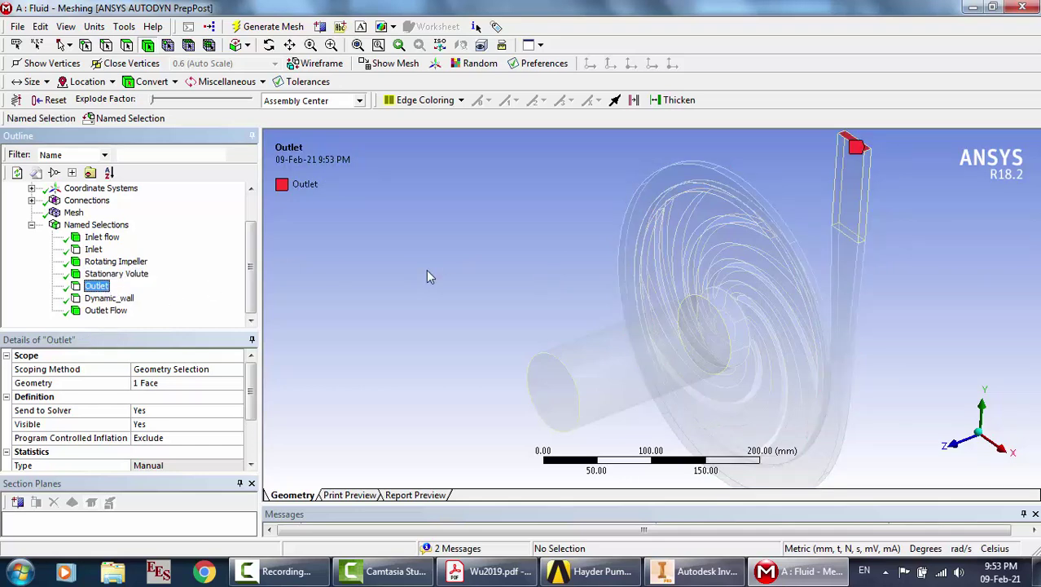
# Inspect the Dynamic_wall named selection up close around the impeller hub and blades
pyautogui.click(116, 302)
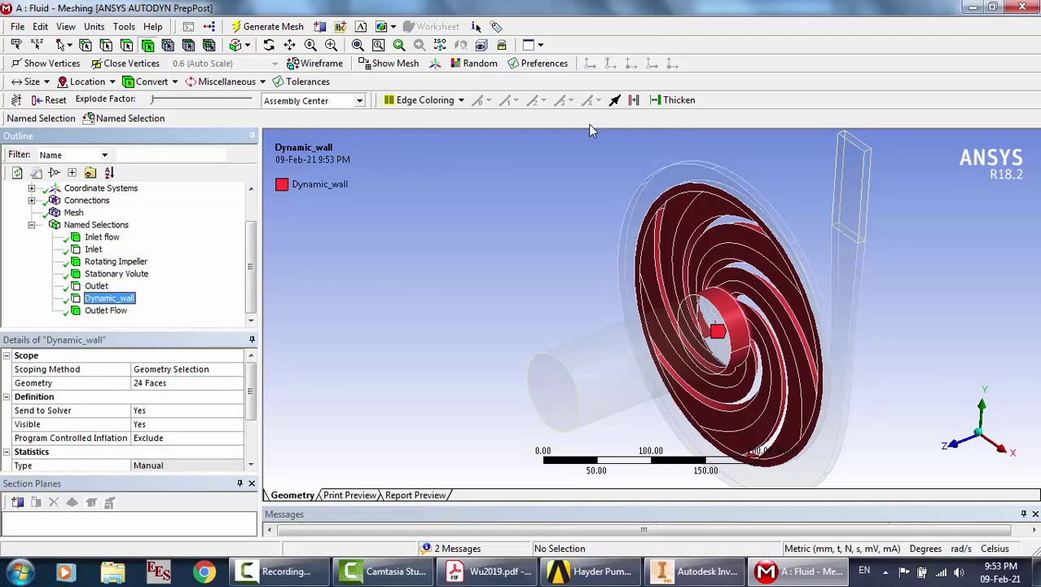
pyautogui.click(289, 44)
pyautogui.moveTo(712, 269); pyautogui.dragTo(569, 246)
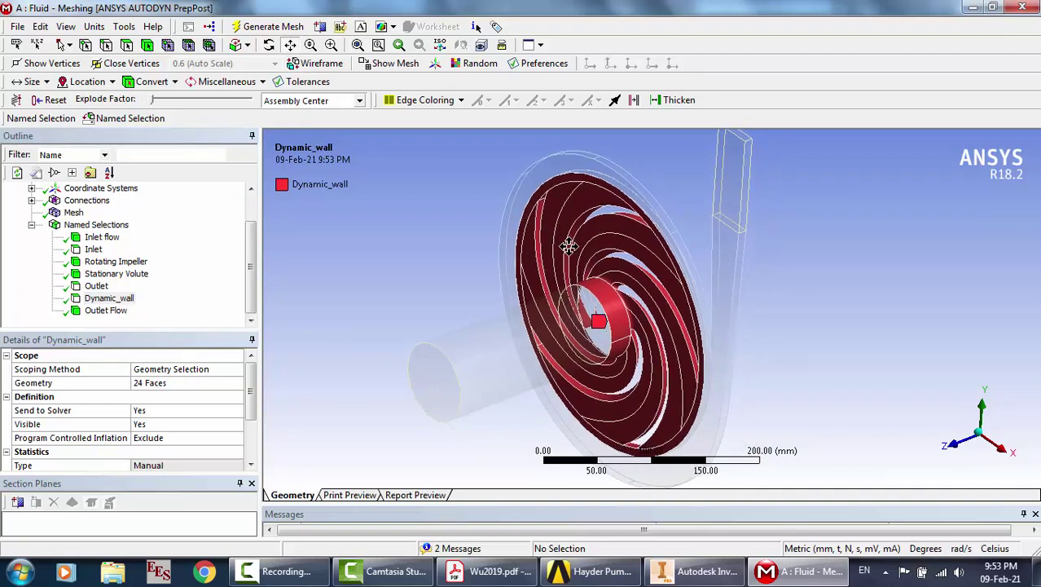
pyautogui.scroll(10, 569, 246)
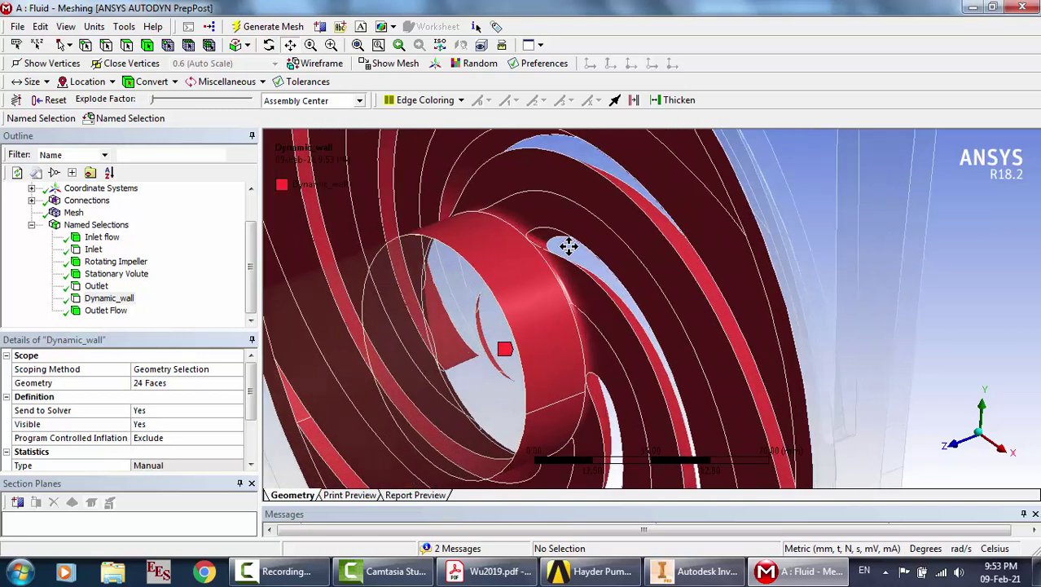
# Select the impeller fluid body and hide all other bodies
pyautogui.moveTo(569, 246); pyautogui.dragTo(621, 238)
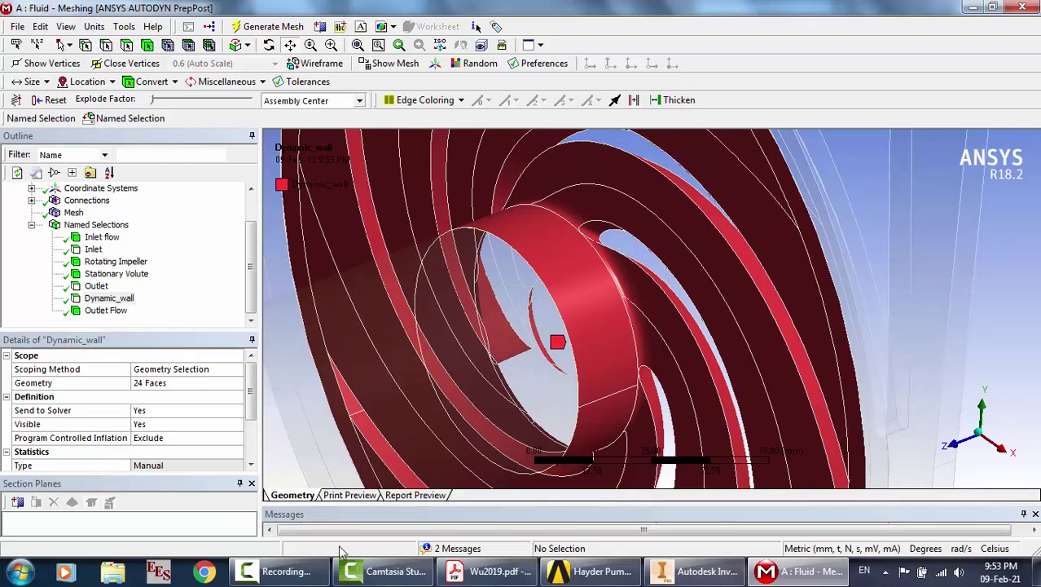
pyautogui.click(281, 570)
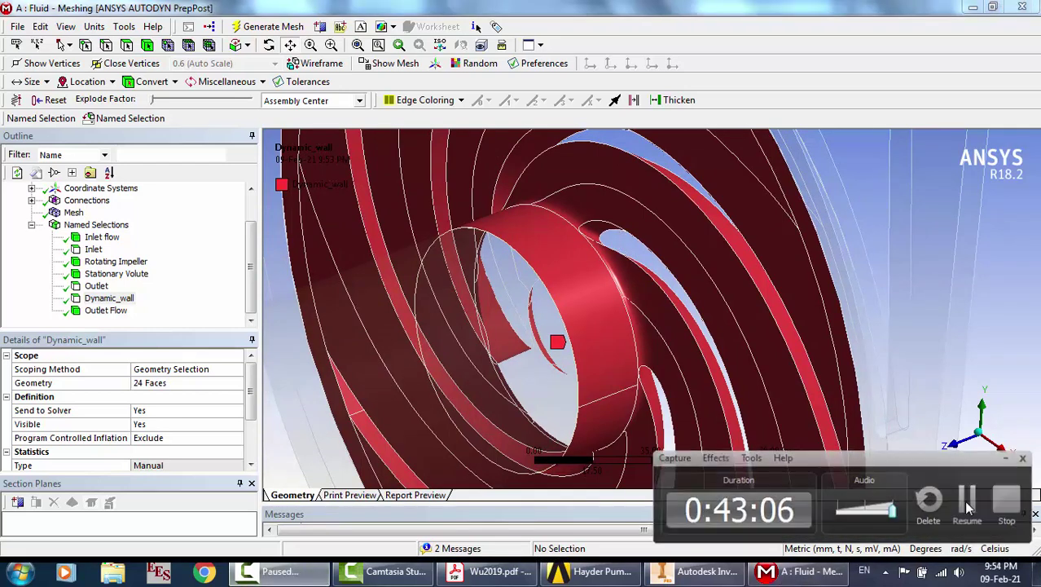
pyautogui.click(968, 500)
pyautogui.moveTo(490, 244); pyautogui.dragTo(558, 226)
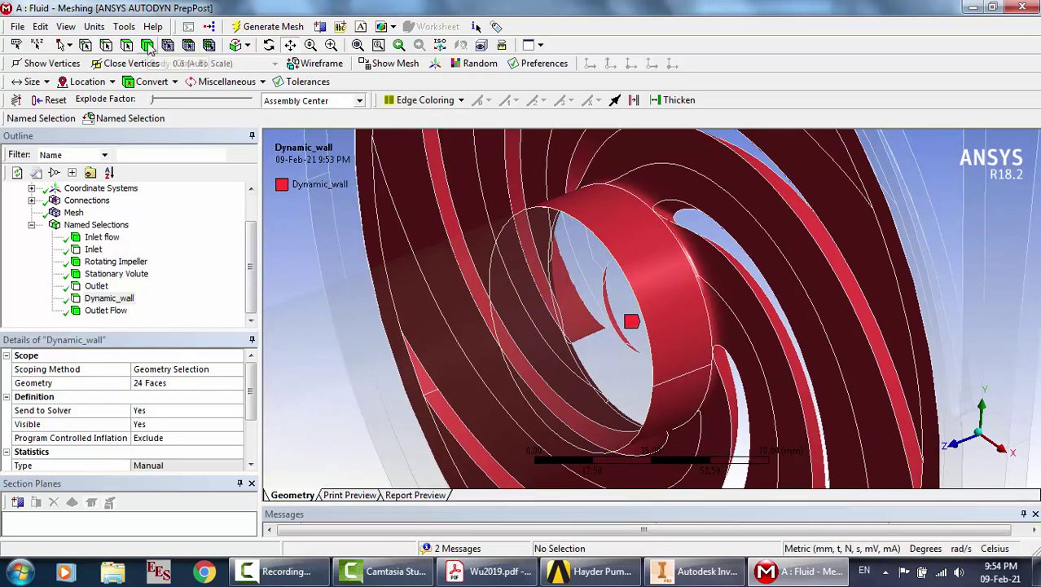
pyautogui.rightClick(627, 201)
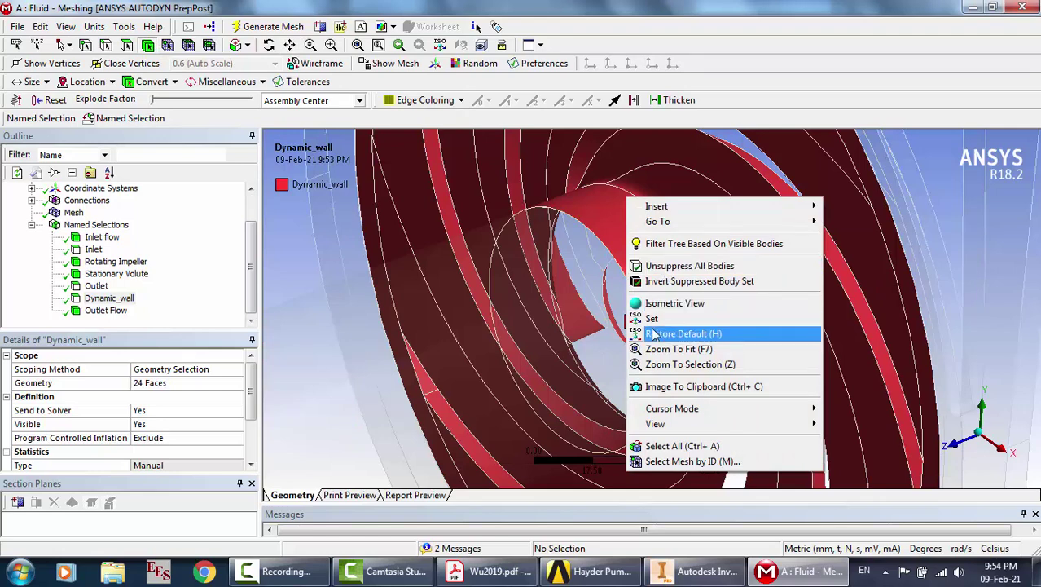
pyautogui.click(308, 289)
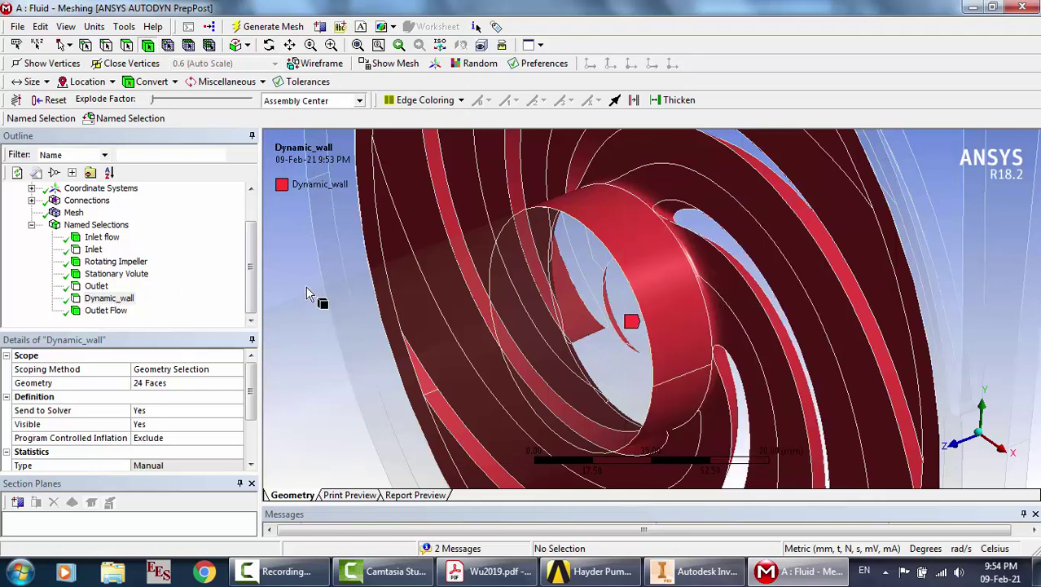
pyautogui.click(489, 214)
pyautogui.rightClick(489, 214)
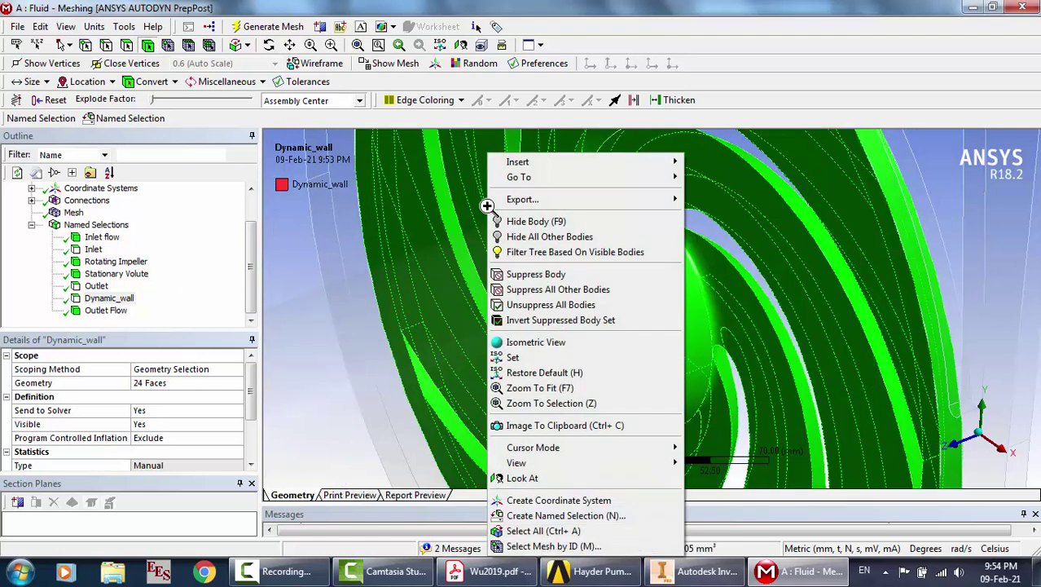
pyautogui.click(519, 236)
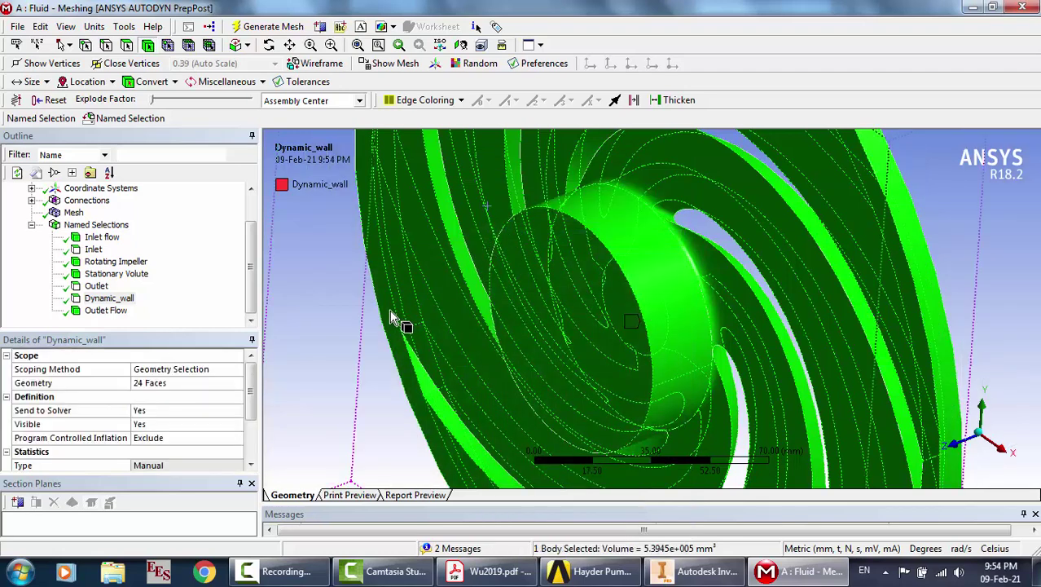
# Highlight the faces scoped to the Dynamic_wall named selection and examine the hub, blades and discs from both sides, leaving the scope unedited
pyautogui.click(112, 299)
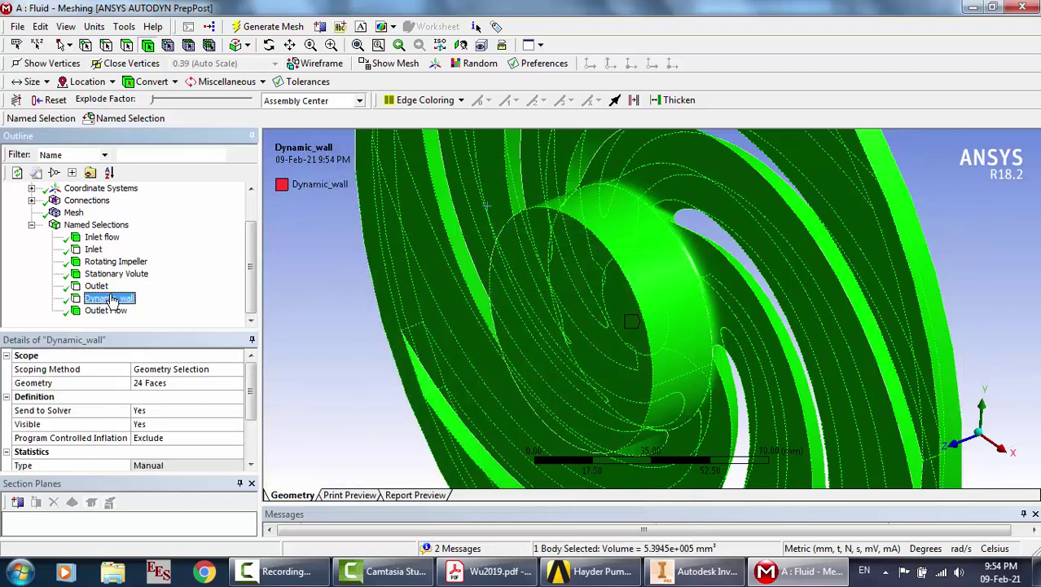
pyautogui.click(992, 284)
pyautogui.click(109, 299)
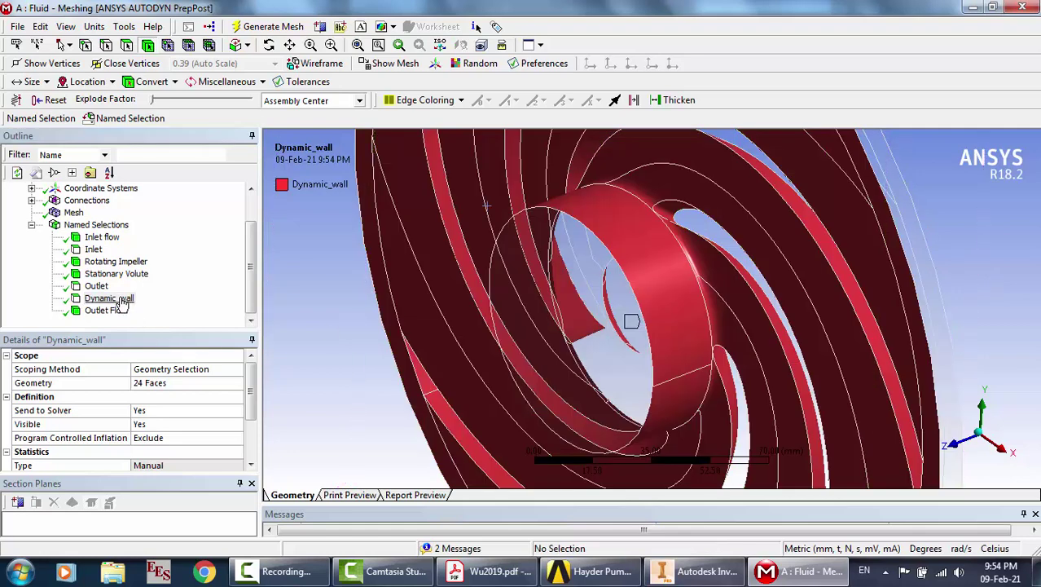
pyautogui.click(153, 383)
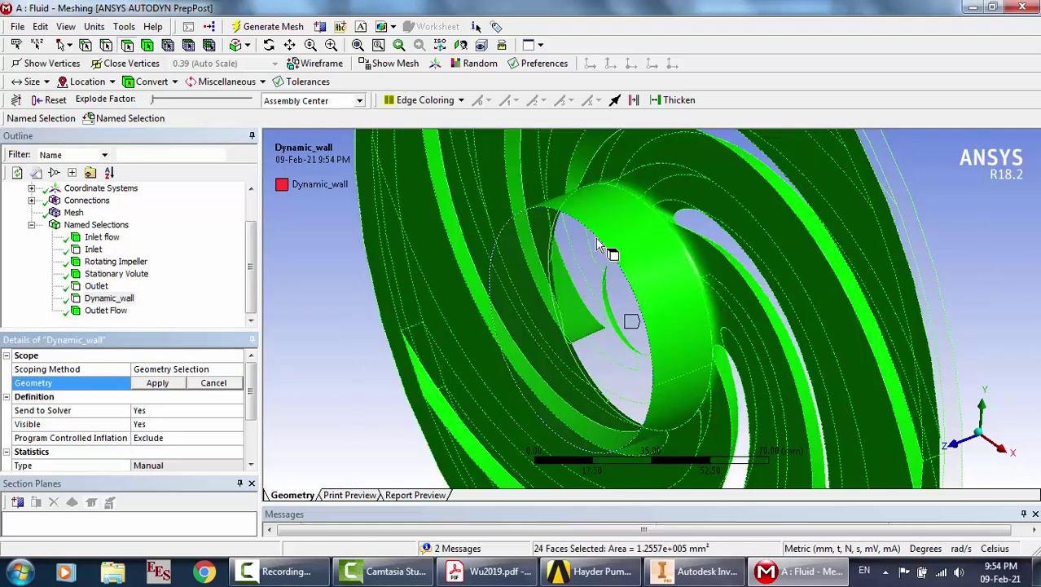
pyautogui.click(271, 46)
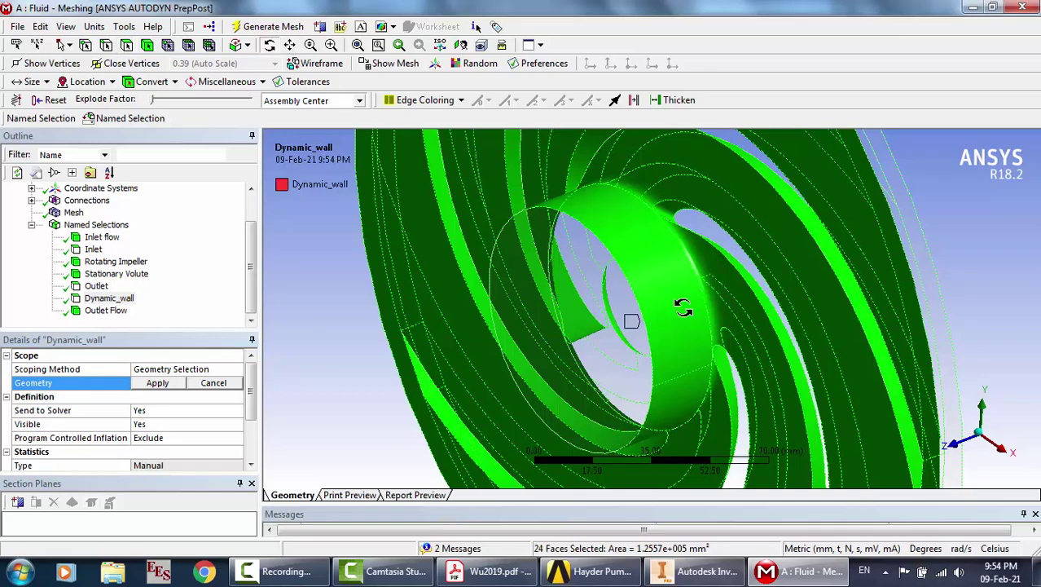
pyautogui.moveTo(628, 318); pyautogui.dragTo(714, 312)
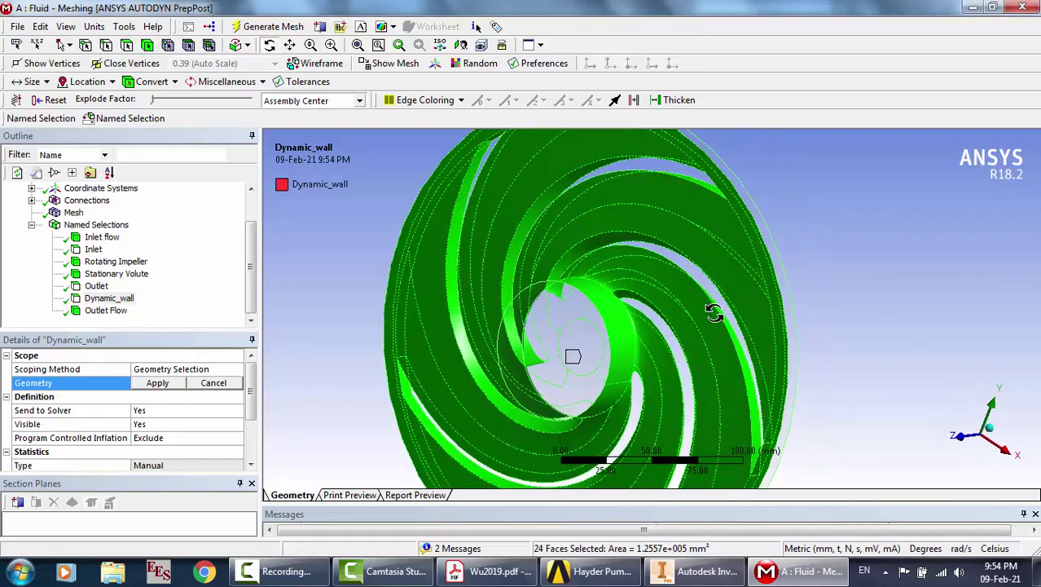
pyautogui.scroll(3, 714, 312)
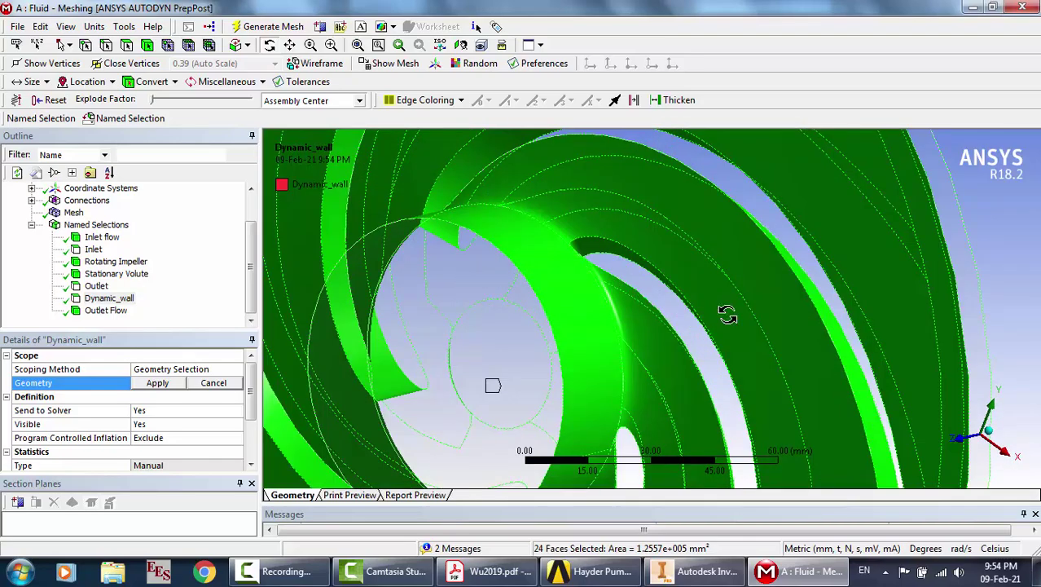
pyautogui.moveTo(832, 300)
pyautogui.mouseDown()
pyautogui.moveTo(783, 294)
pyautogui.moveTo(837, 305)
pyautogui.mouseUp()
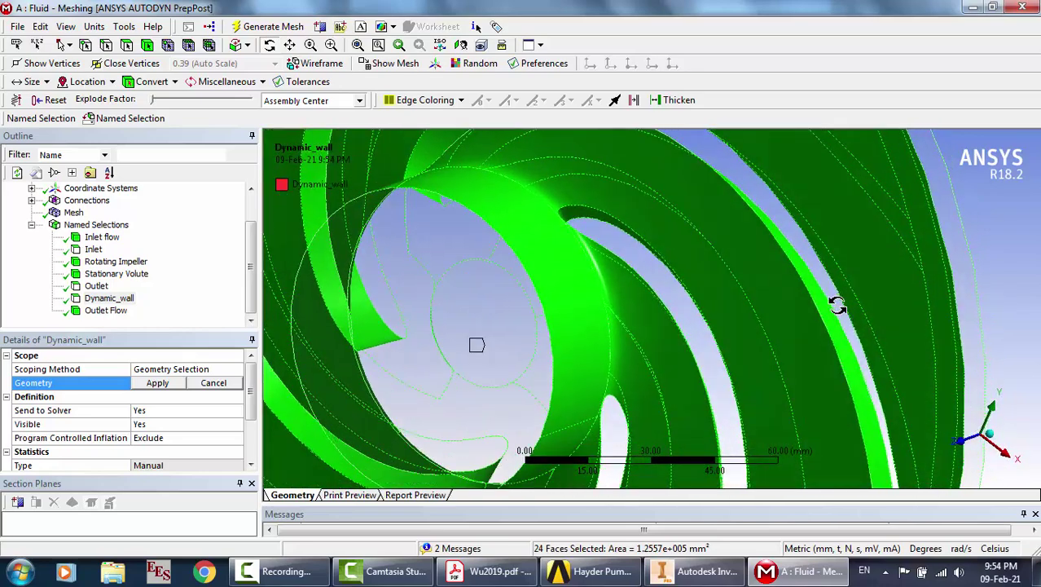
pyautogui.moveTo(700, 303); pyautogui.dragTo(477, 316)
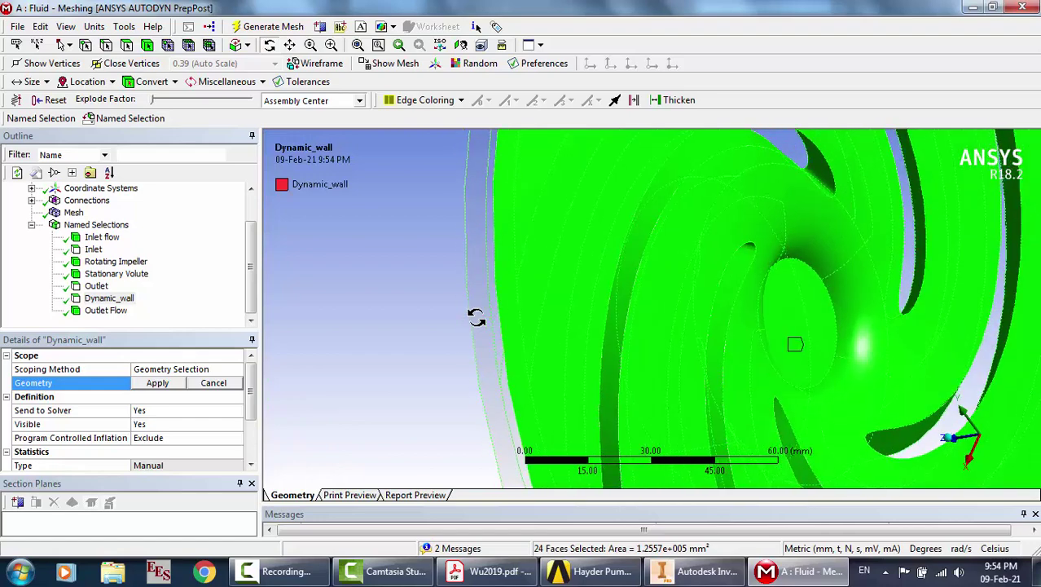
pyautogui.scroll(-3, 667, 298)
pyautogui.moveTo(676, 299); pyautogui.dragTo(717, 288)
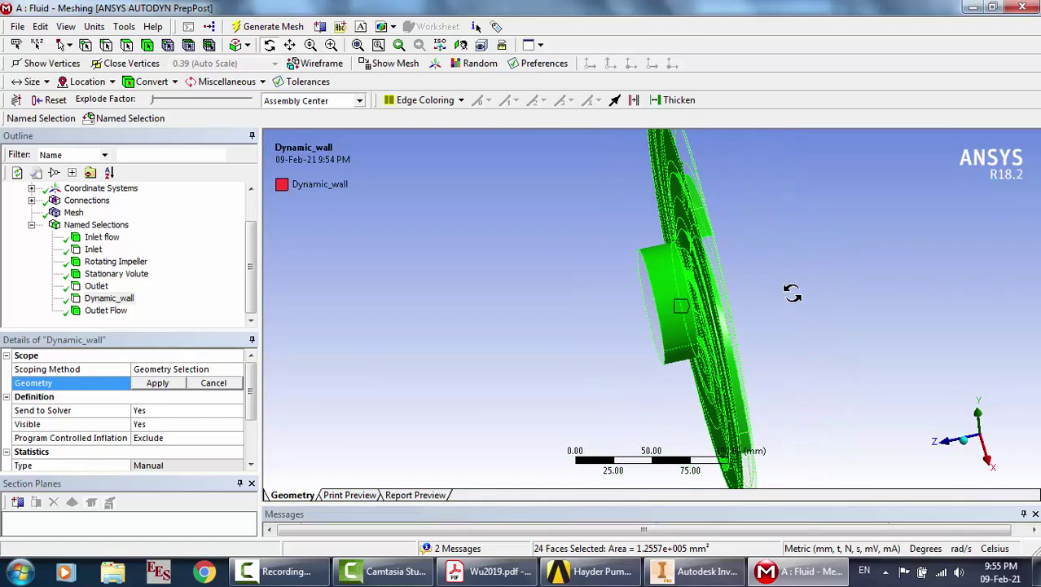
pyautogui.moveTo(792, 294); pyautogui.dragTo(815, 290)
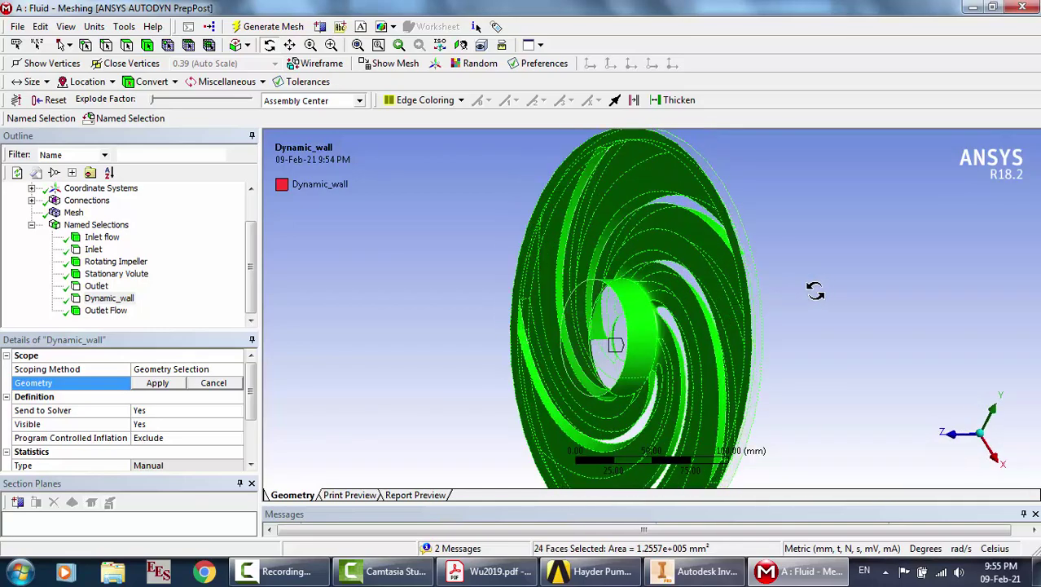
pyautogui.scroll(3, 677, 300)
pyautogui.moveTo(611, 288)
pyautogui.mouseDown()
pyautogui.moveTo(665, 299)
pyautogui.moveTo(603, 300)
pyautogui.mouseUp()
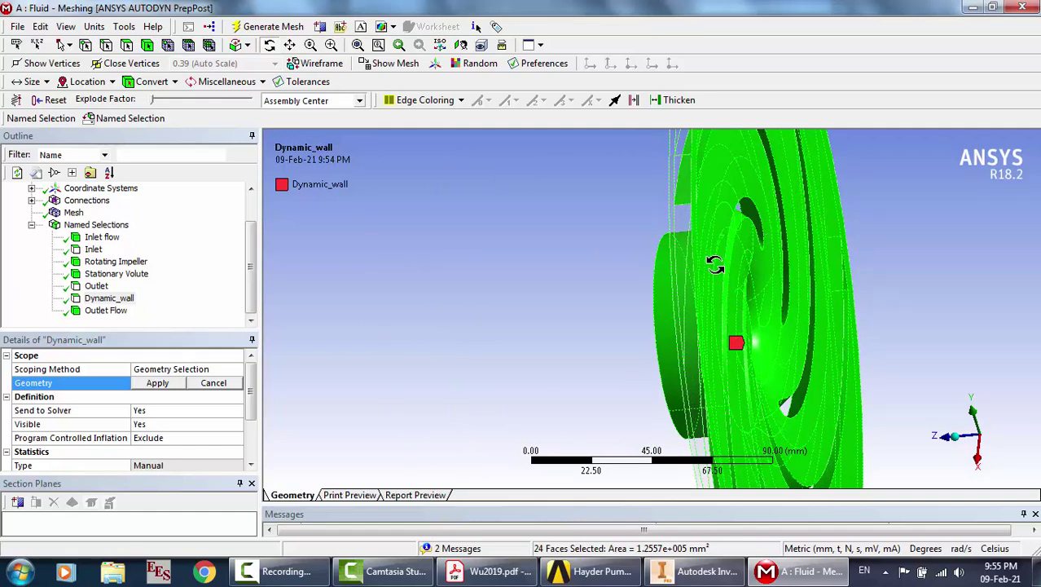
pyautogui.moveTo(716, 266); pyautogui.dragTo(803, 261)
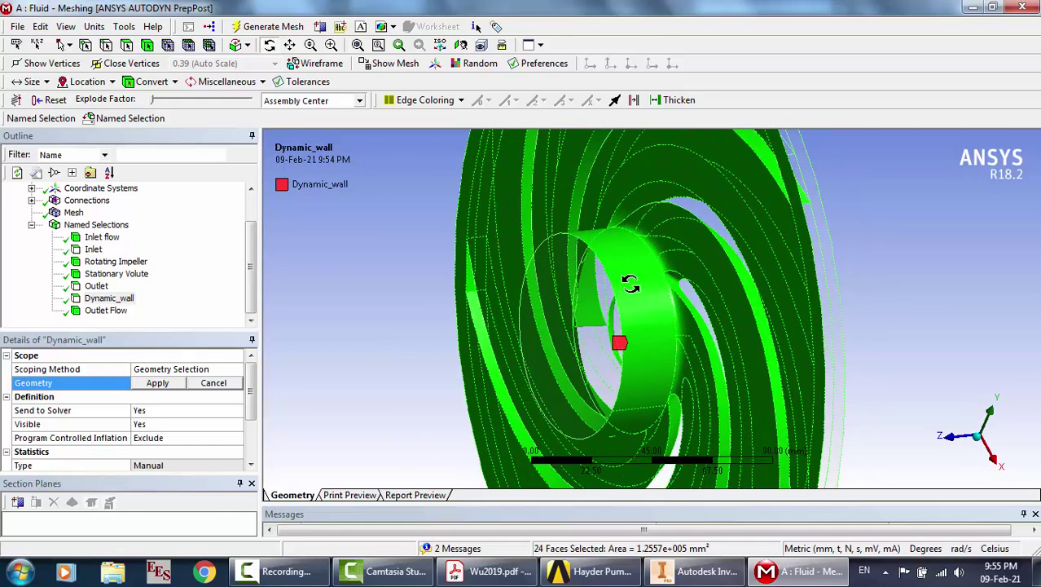
pyautogui.click(229, 386)
# Show all bodies and inspect the Outlet Flow named selection within the whole pump
pyautogui.click(189, 296)
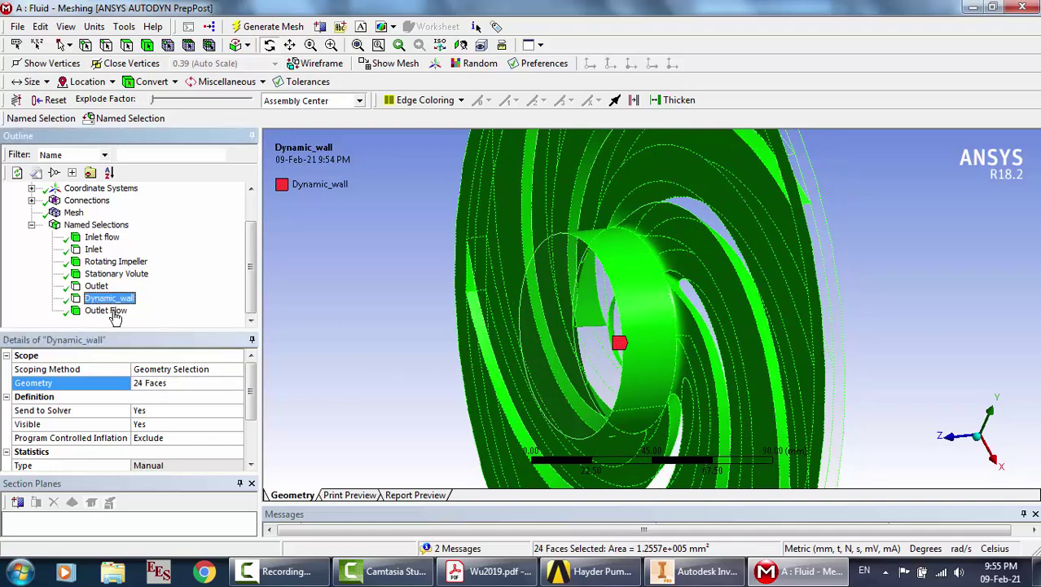
pyautogui.rightClick(413, 302)
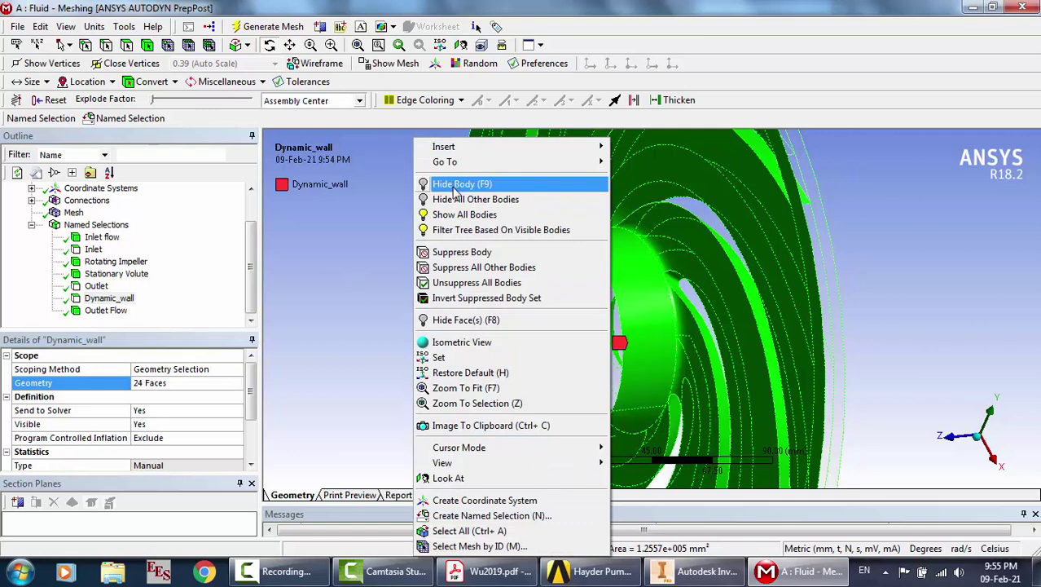
pyautogui.click(462, 215)
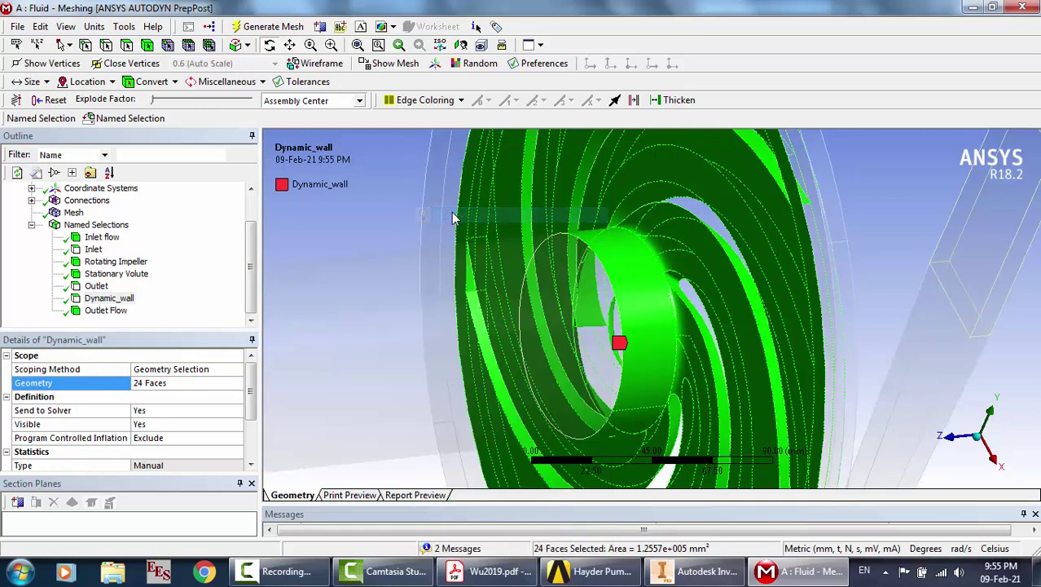
pyautogui.click(113, 315)
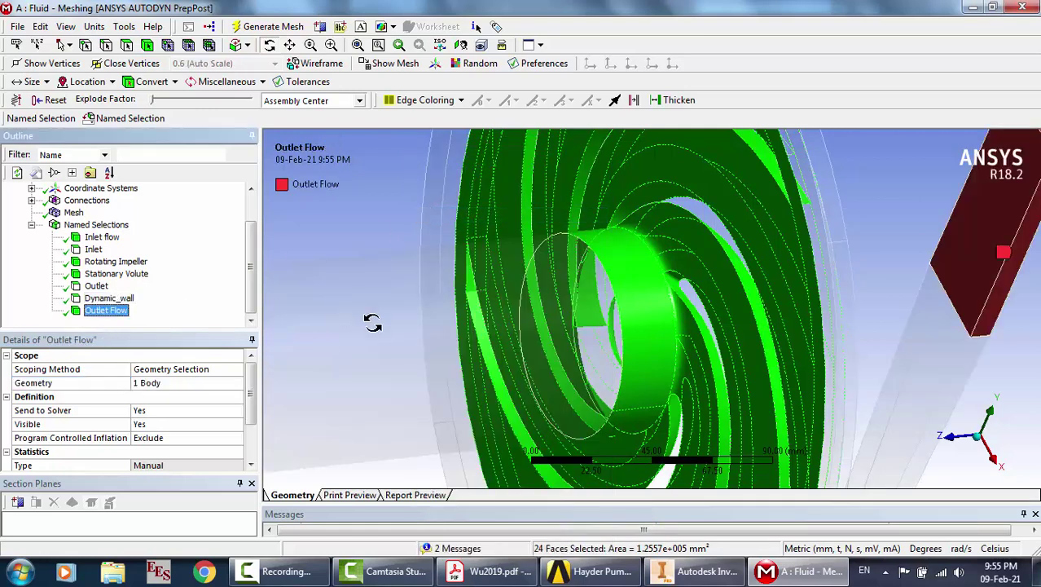
pyautogui.moveTo(377, 330); pyautogui.dragTo(586, 325)
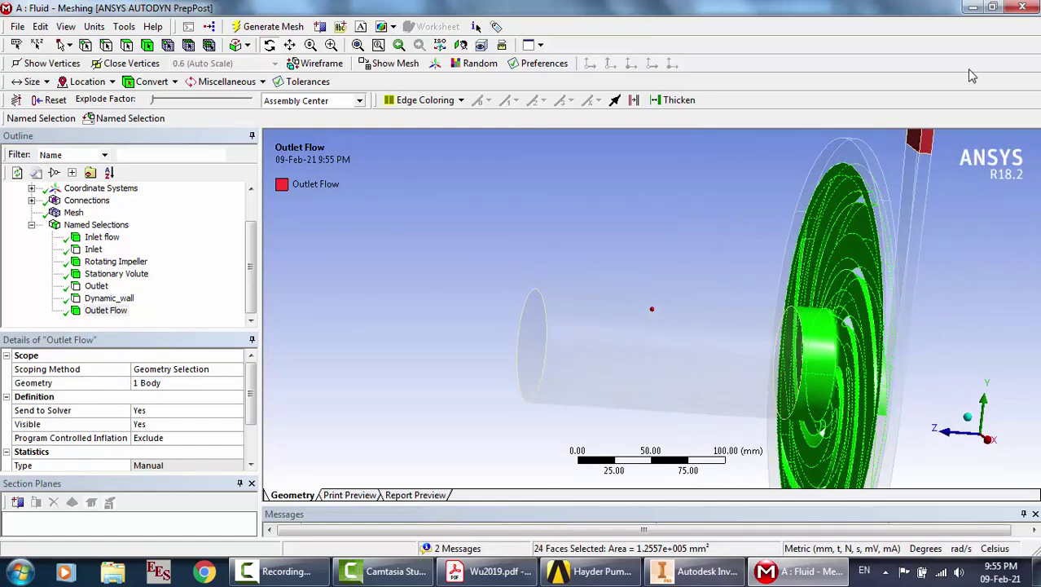
# Close ANSYS Meshing and switch to the Hayder Pump project in Workbench
pyautogui.click(1025, 7)
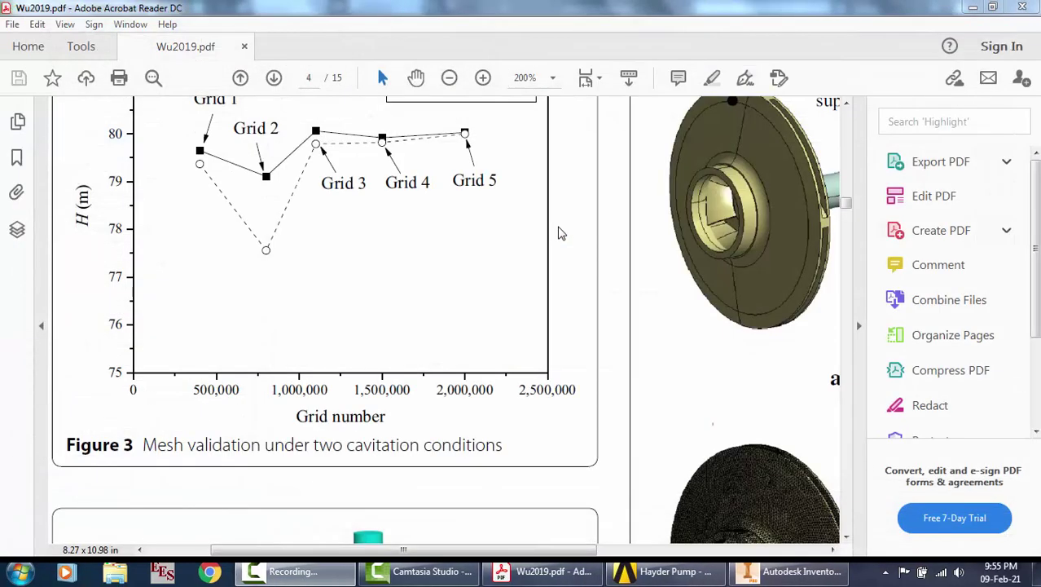
pyautogui.click(664, 571)
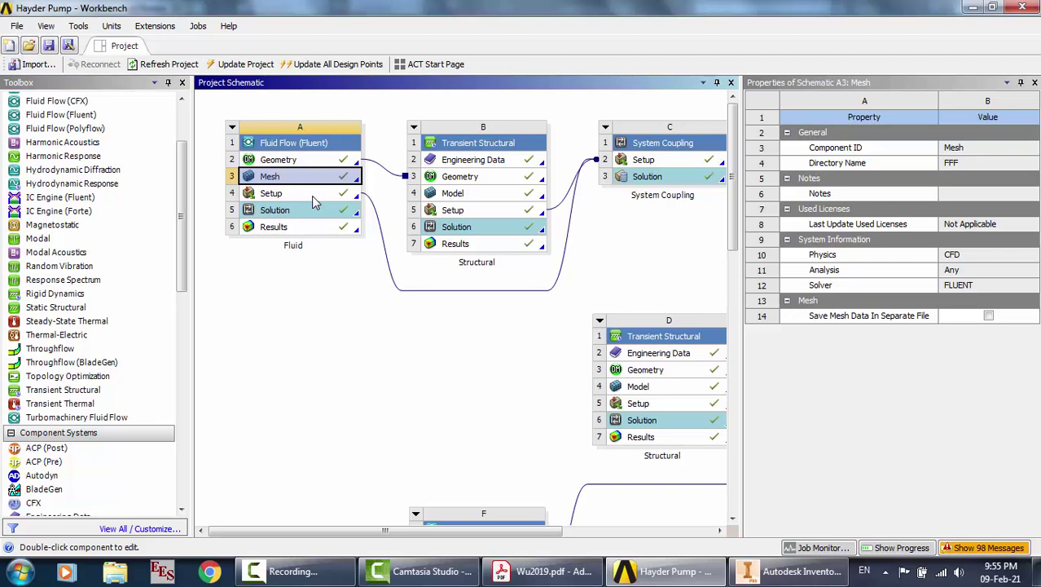
# Delete the two links feeding the System Coupling setup from the Setup cells of Fluid system A and Structural system B
pyautogui.click(452, 290)
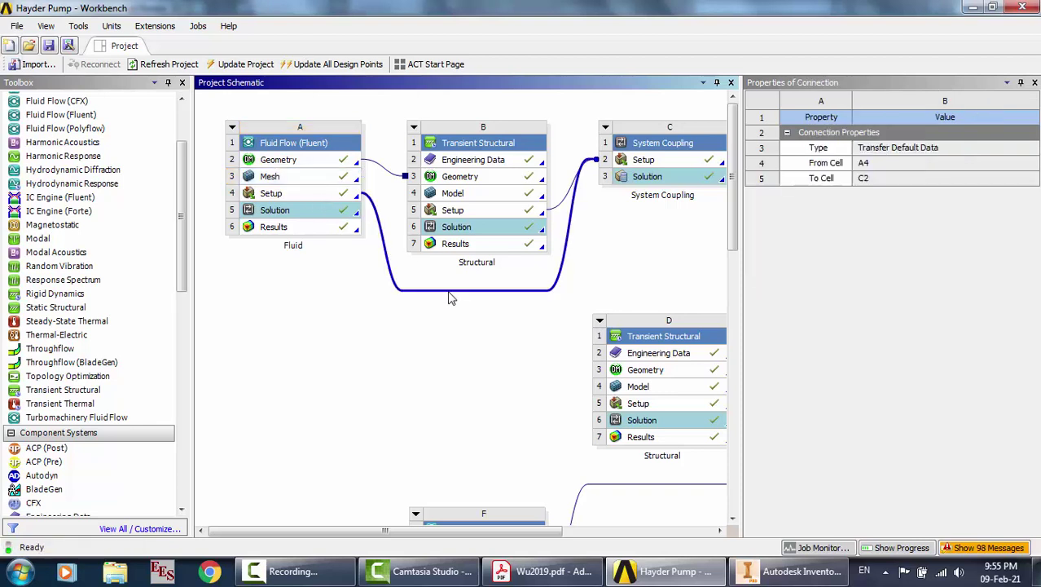
pyautogui.press('Delete')
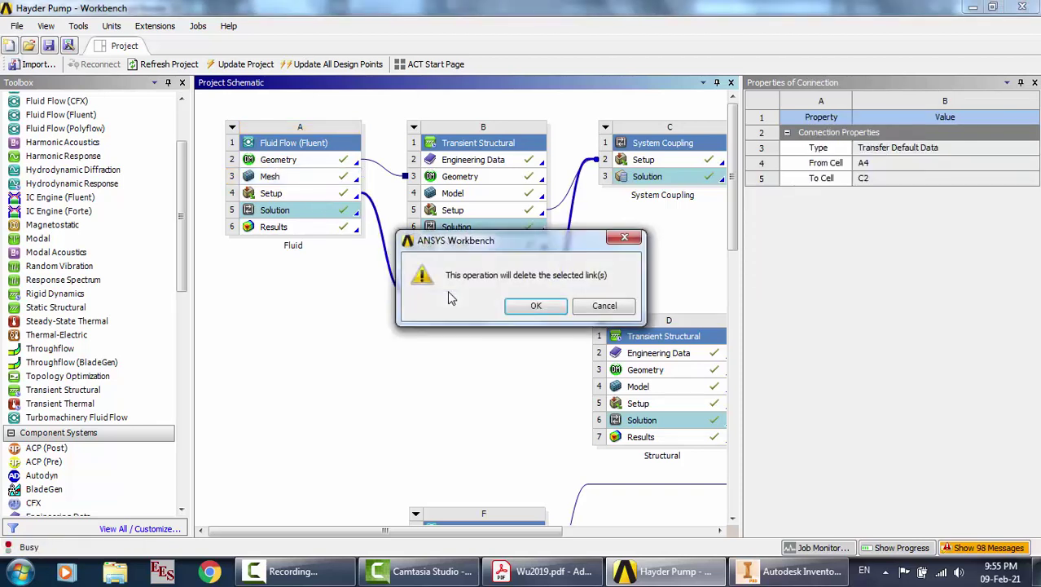
pyautogui.press('Return')
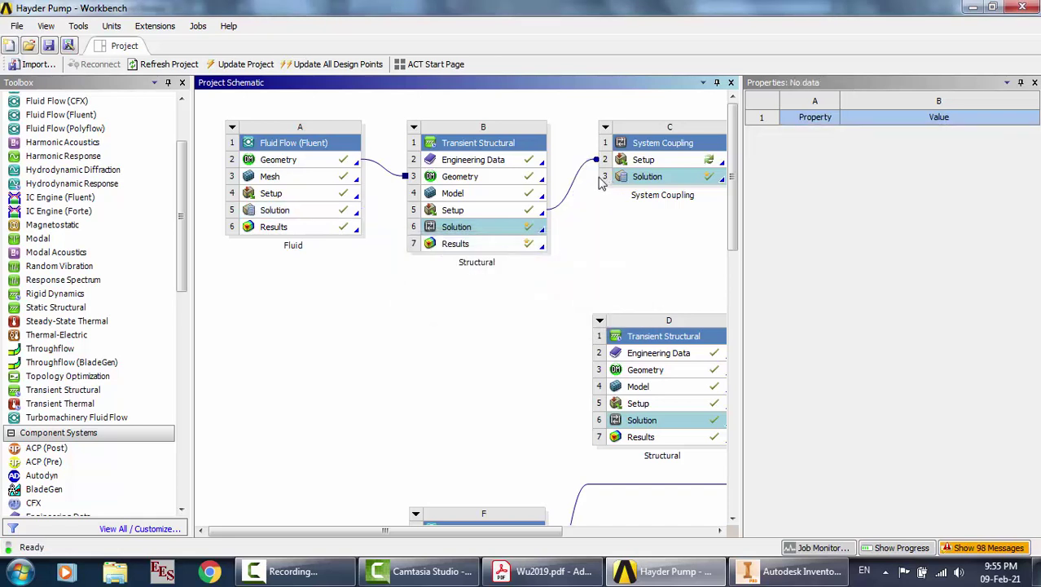
pyautogui.click(578, 172)
pyautogui.press('Delete')
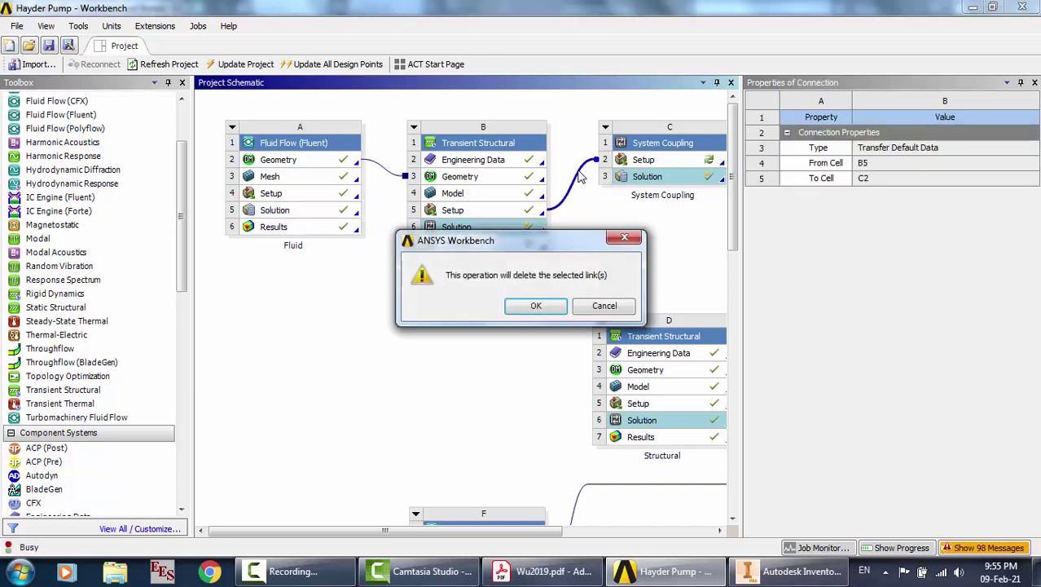
pyautogui.press('Return')
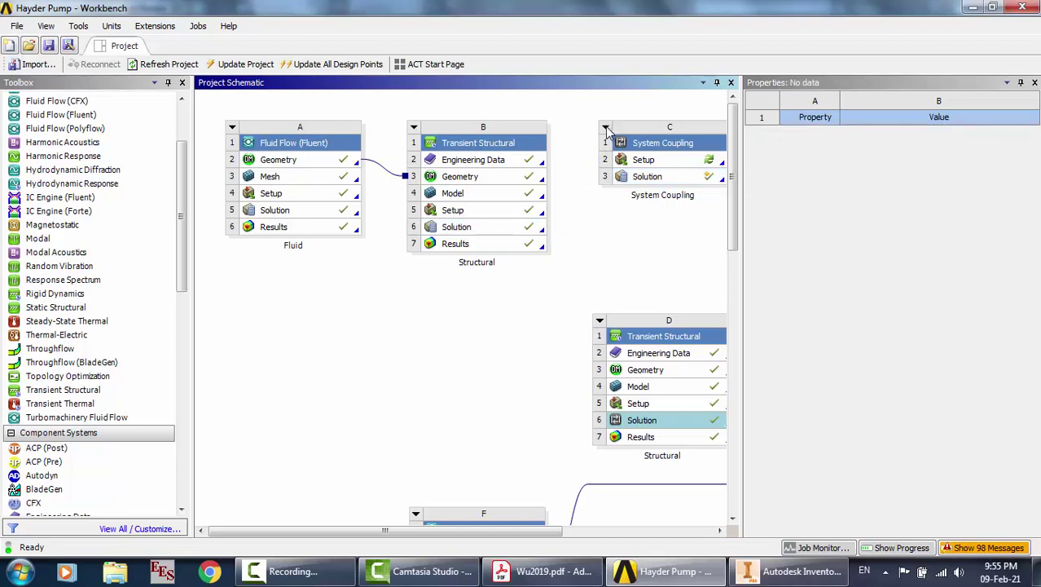
# Delete System Coupling system C from the project schematic
pyautogui.click(608, 136)
pyautogui.rightClick(608, 136)
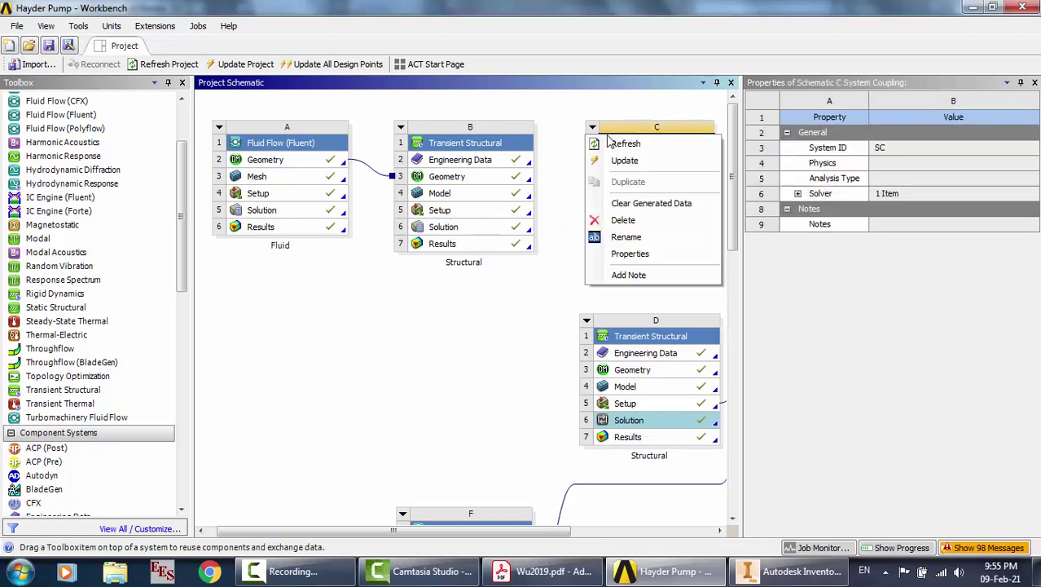
pyautogui.click(625, 221)
pyautogui.press('Return')
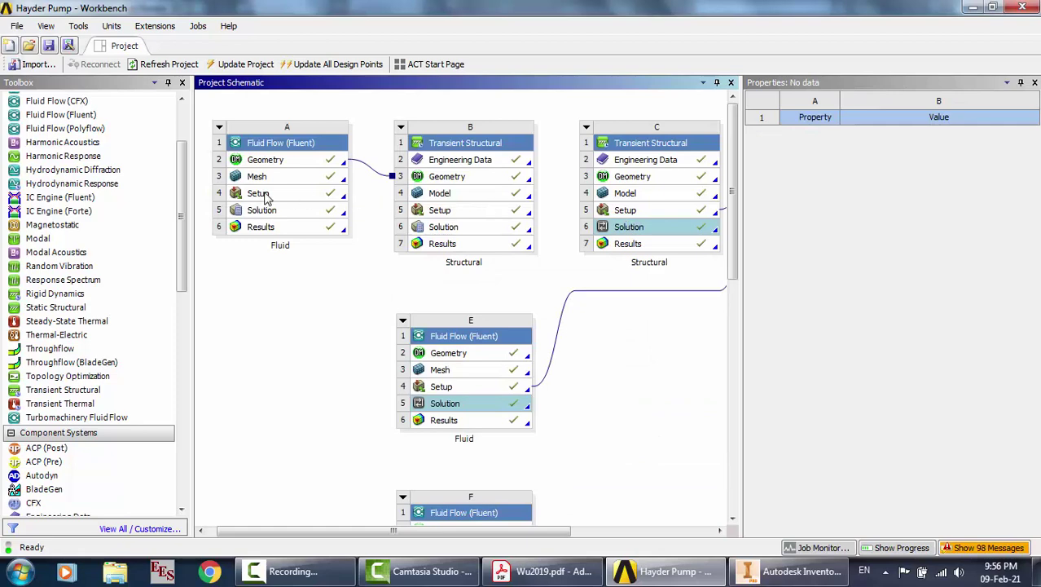
# Clear the generated data from the Solution cell of Fluid system A
pyautogui.click(269, 211)
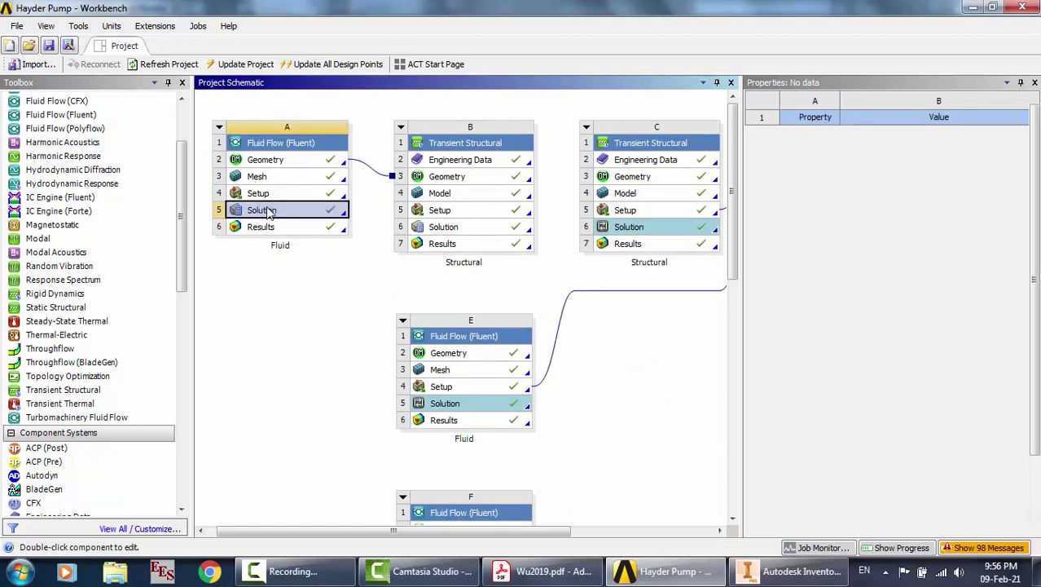
pyautogui.rightClick(269, 211)
pyautogui.click(334, 413)
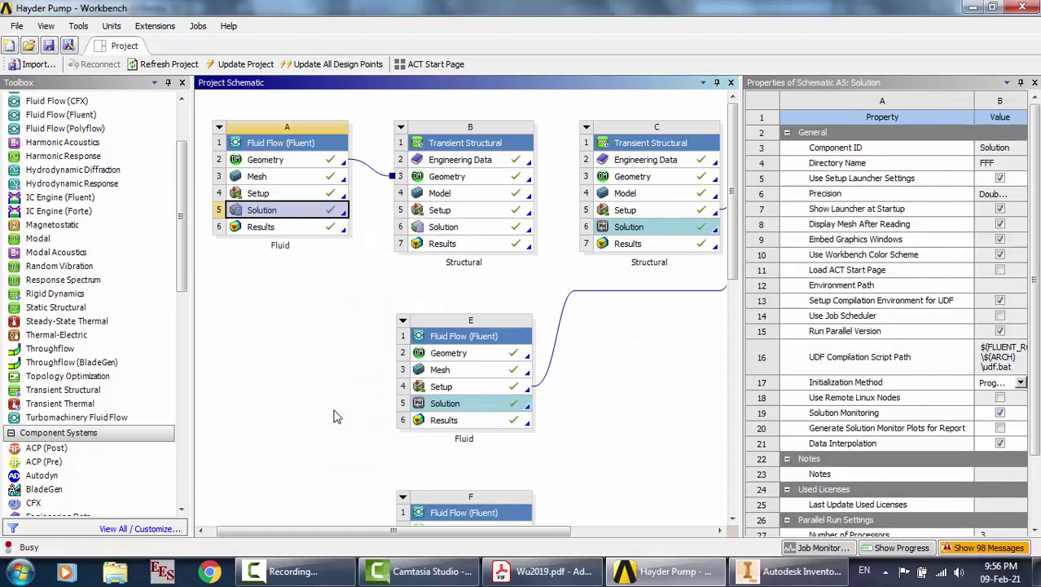
pyautogui.press('Return')
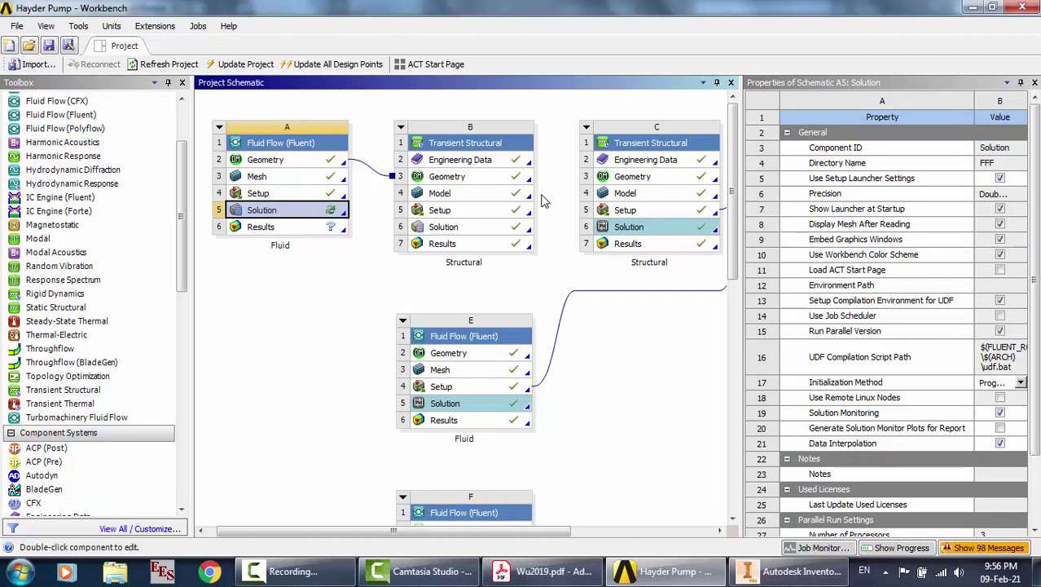
# Open the Setup cell of Fluid system A to bring up the Fluent Launcher
pyautogui.click(303, 196)
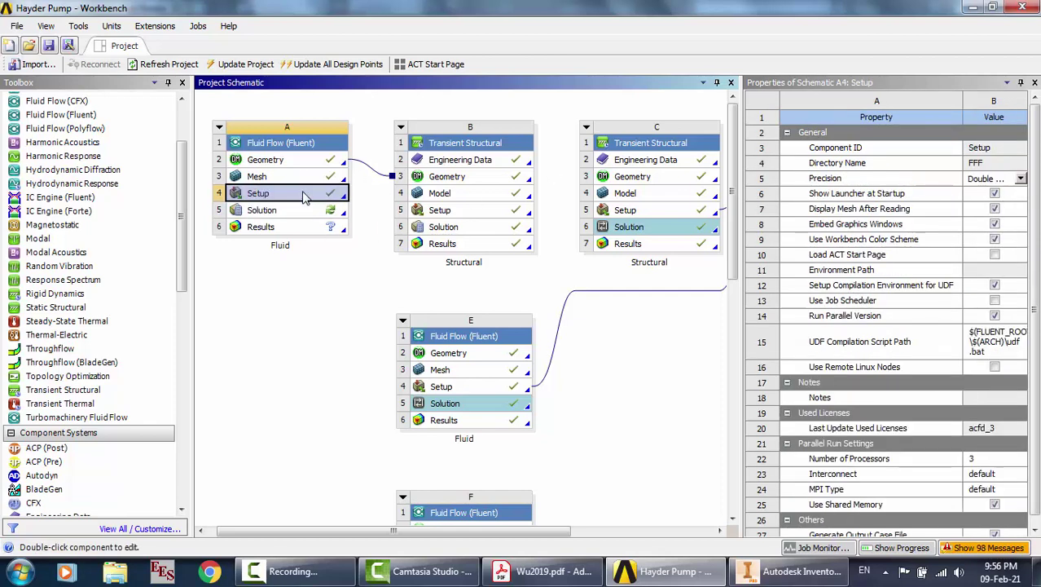
pyautogui.doubleClick(303, 195)
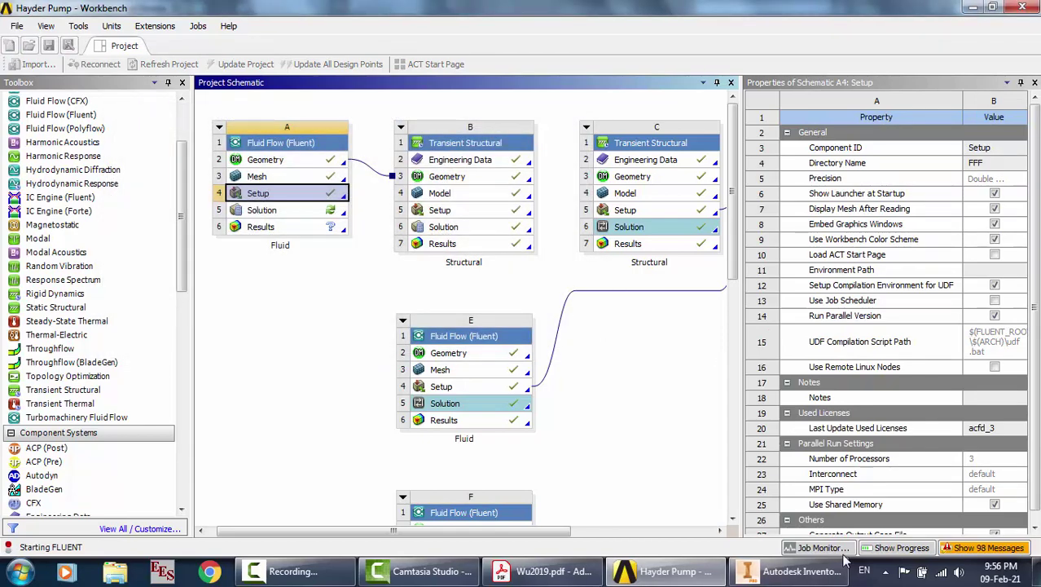
# Close Autodesk Inventor and check the computer's CPU and memory performance in Windows Task Manager
pyautogui.click(705, 570)
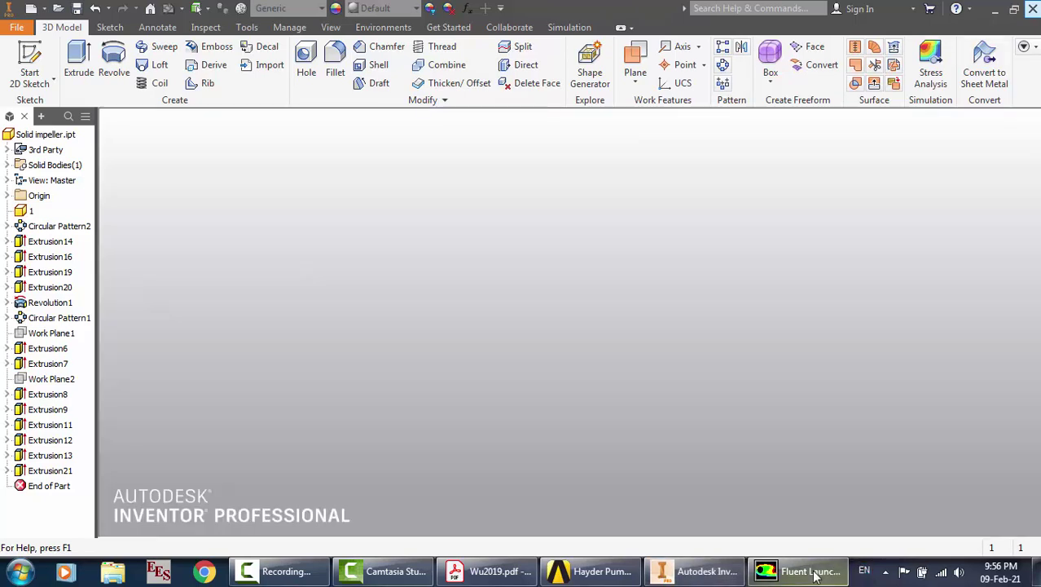
pyautogui.rightClick(854, 563)
pyautogui.click(884, 506)
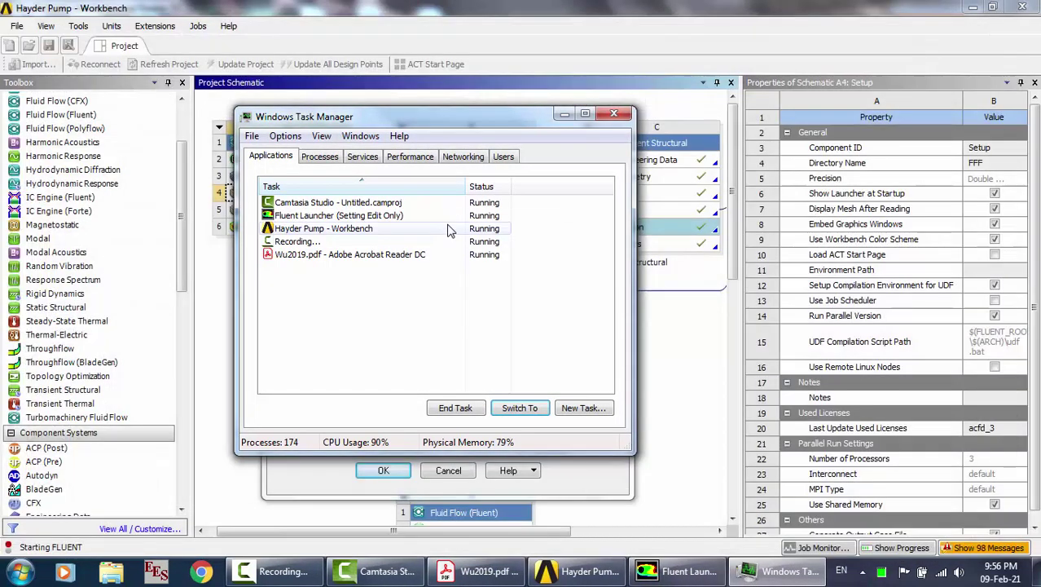
pyautogui.click(391, 157)
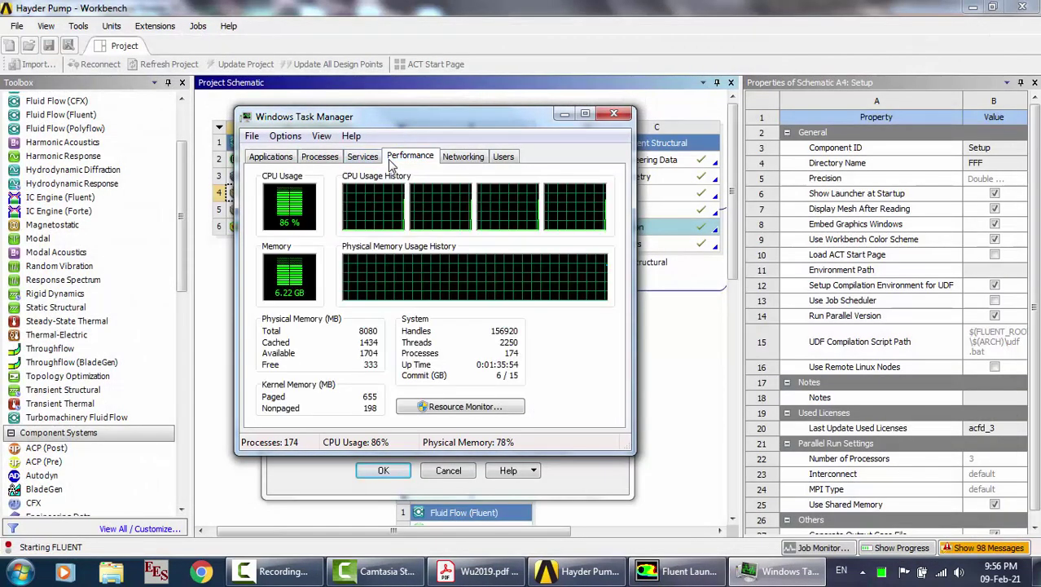
pyautogui.click(607, 116)
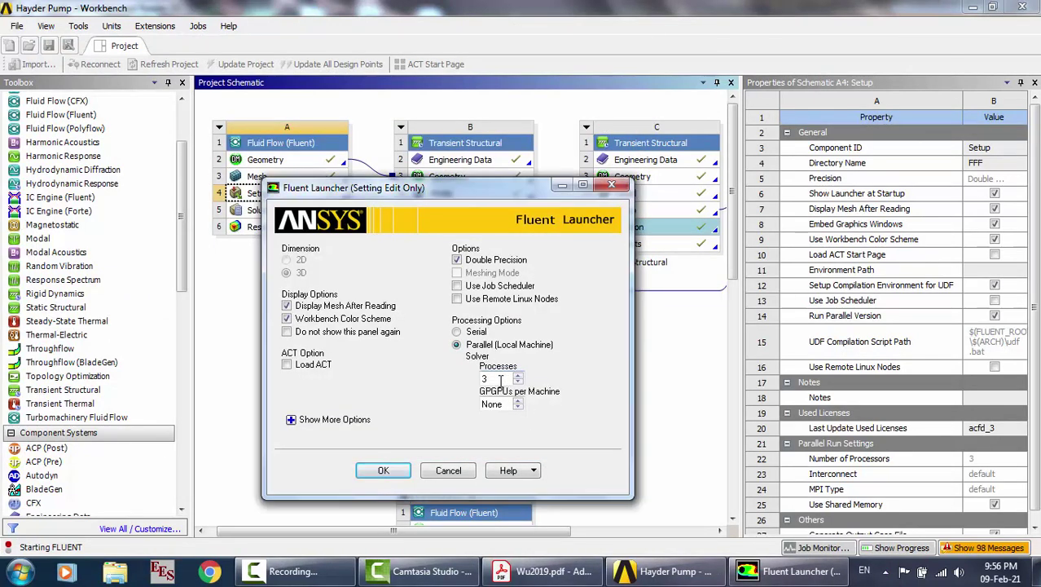
# Launch Fluent in double precision with 3 parallel processes on the local machine
pyautogui.moveTo(506, 379); pyautogui.dragTo(471, 379)
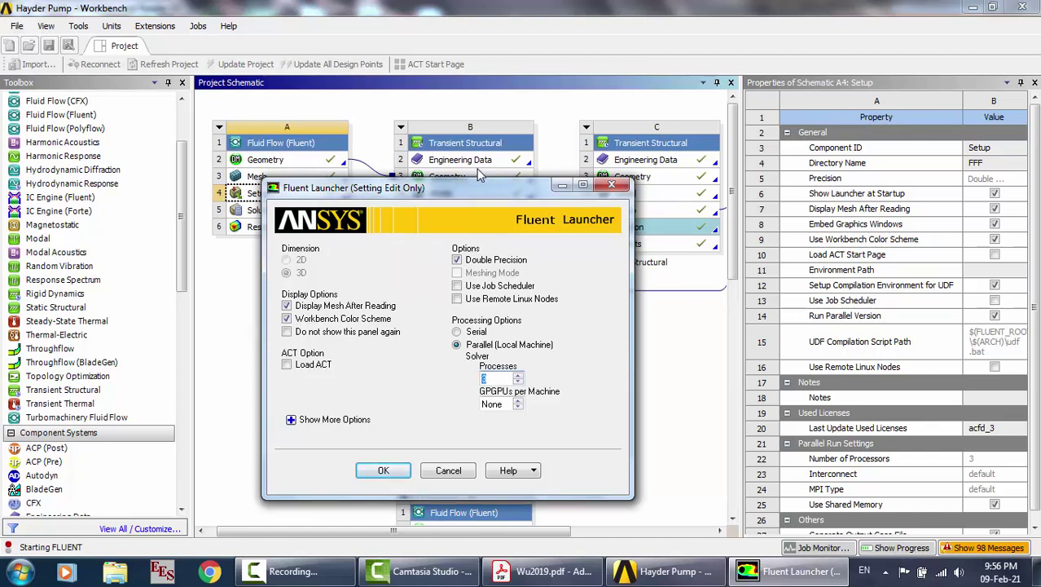
pyautogui.click(397, 474)
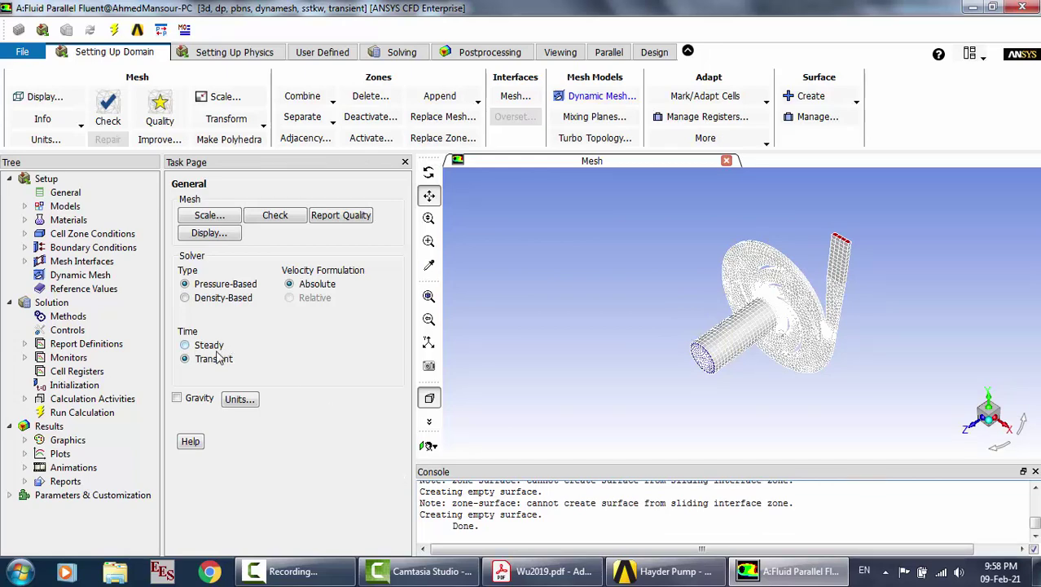
# Review the Viscous Model settings for the k-omega SST turbulence model and leave them without changes
pyautogui.click(24, 206)
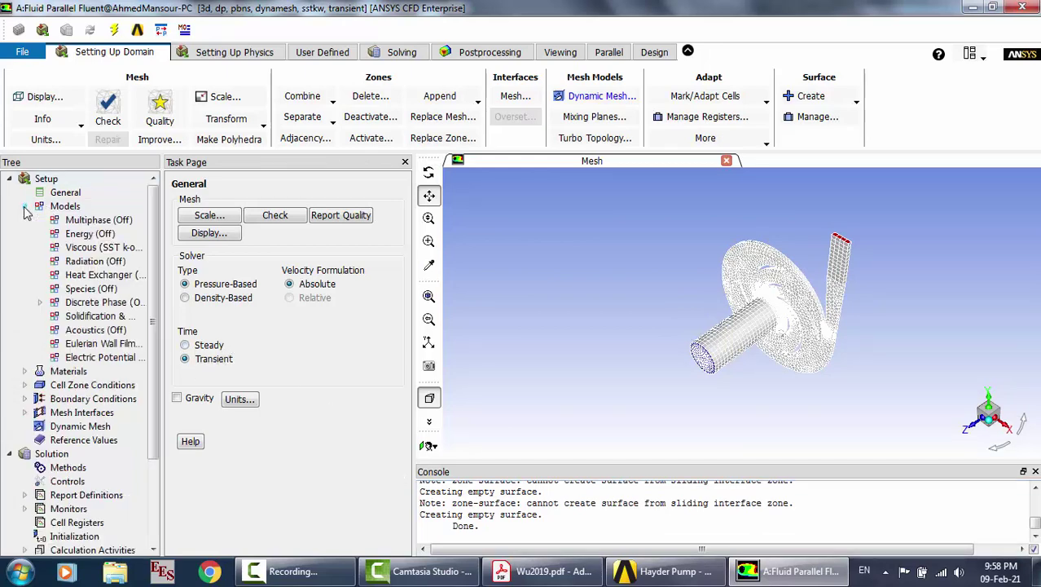
pyautogui.click(107, 253)
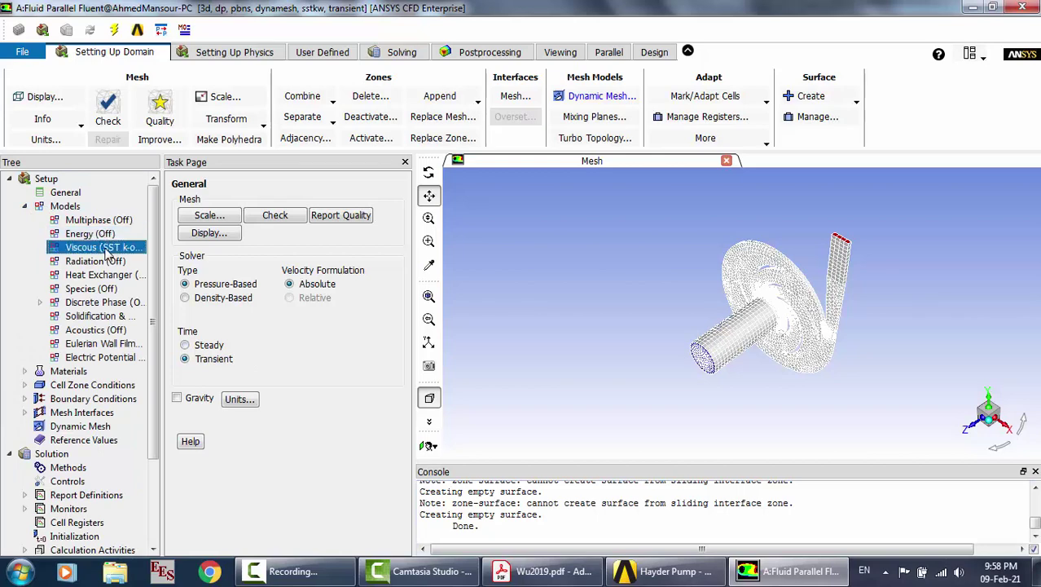
pyautogui.doubleClick(107, 253)
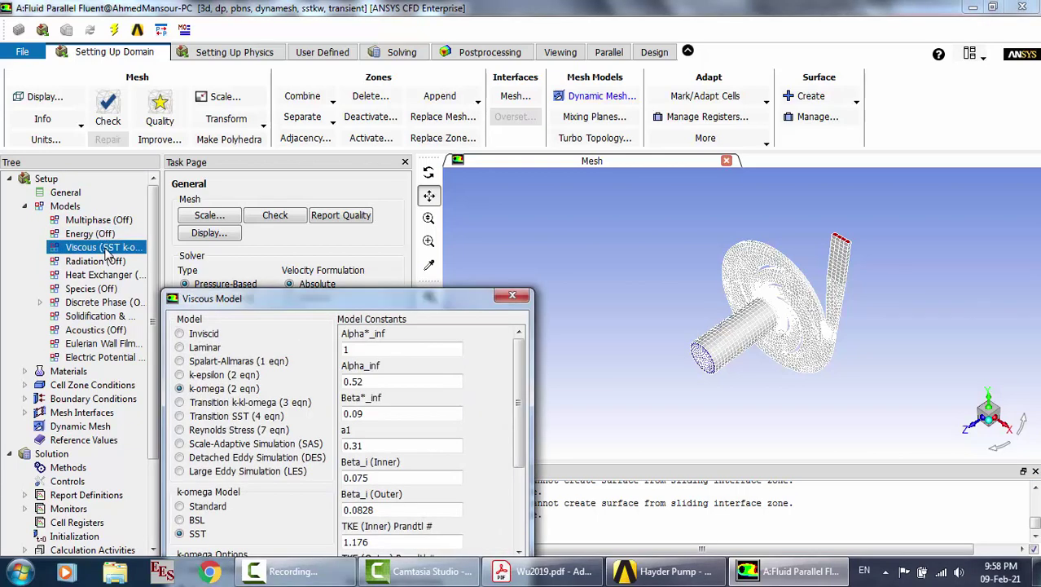
pyautogui.moveTo(288, 290); pyautogui.dragTo(298, 135)
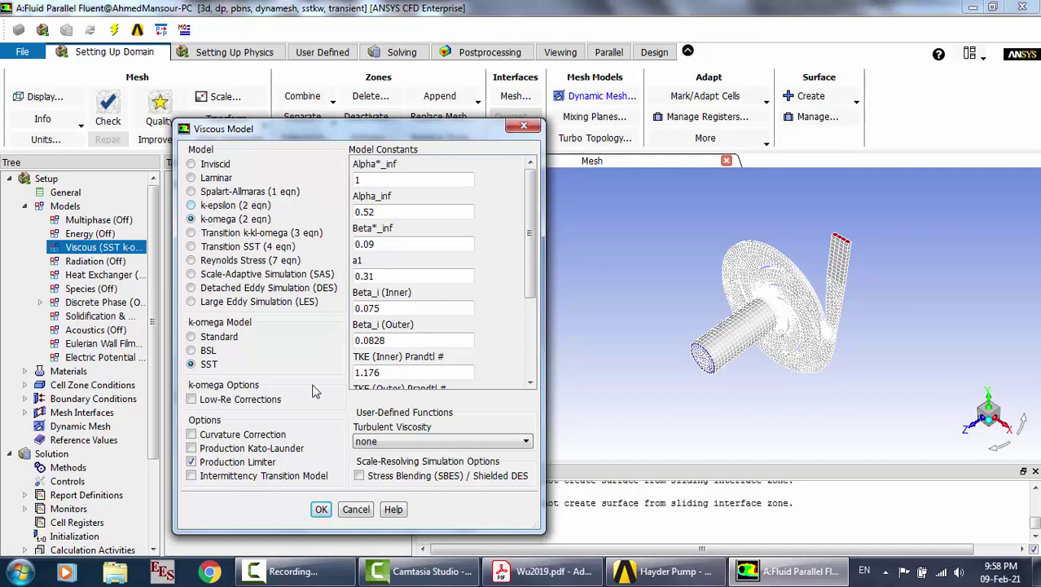
pyautogui.click(348, 508)
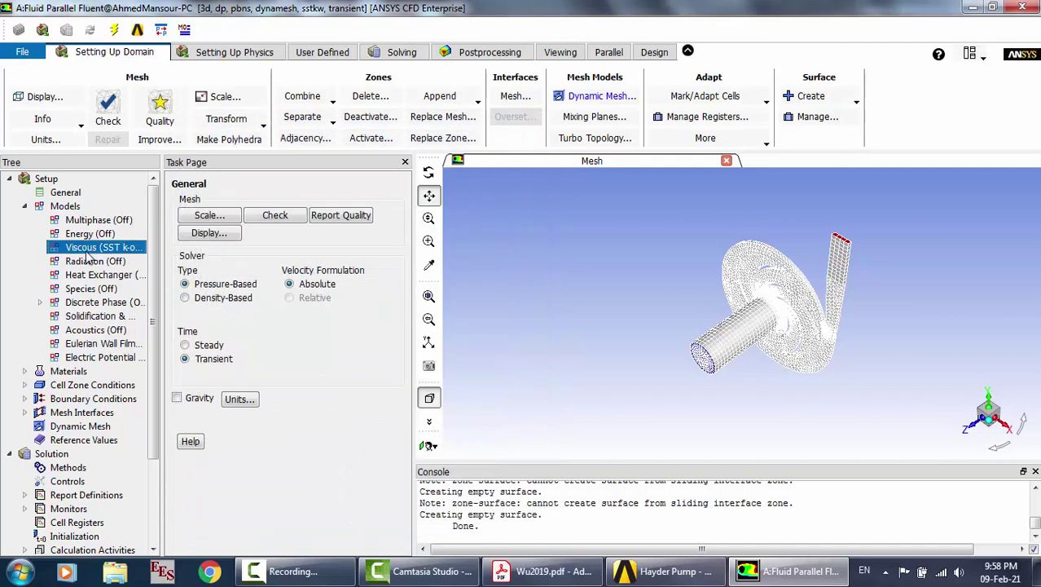
# Review the list of fluid and solid materials defined for the pump simulation
pyautogui.click(25, 206)
pyautogui.click(25, 220)
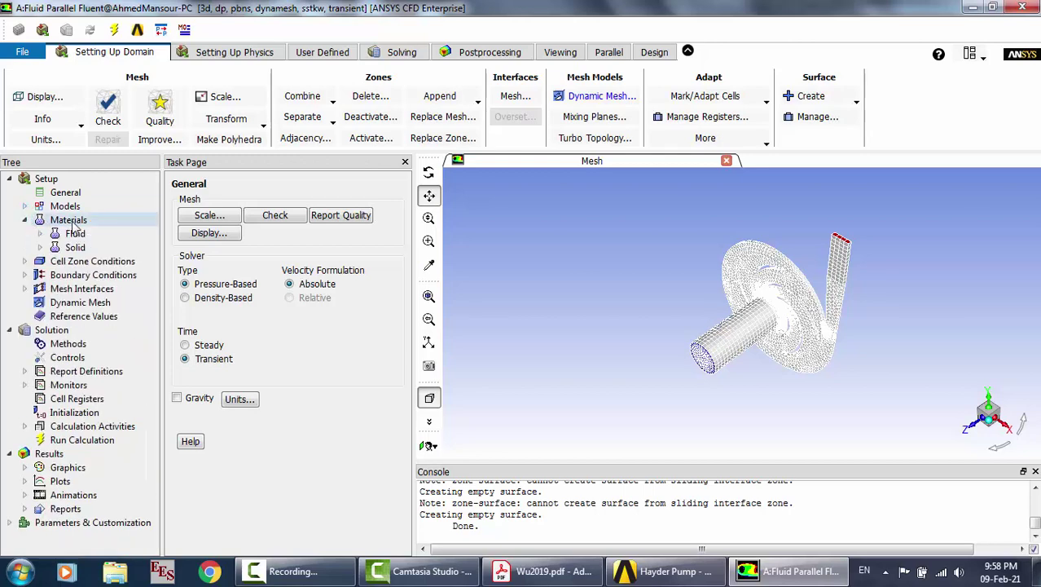
pyautogui.doubleClick(71, 221)
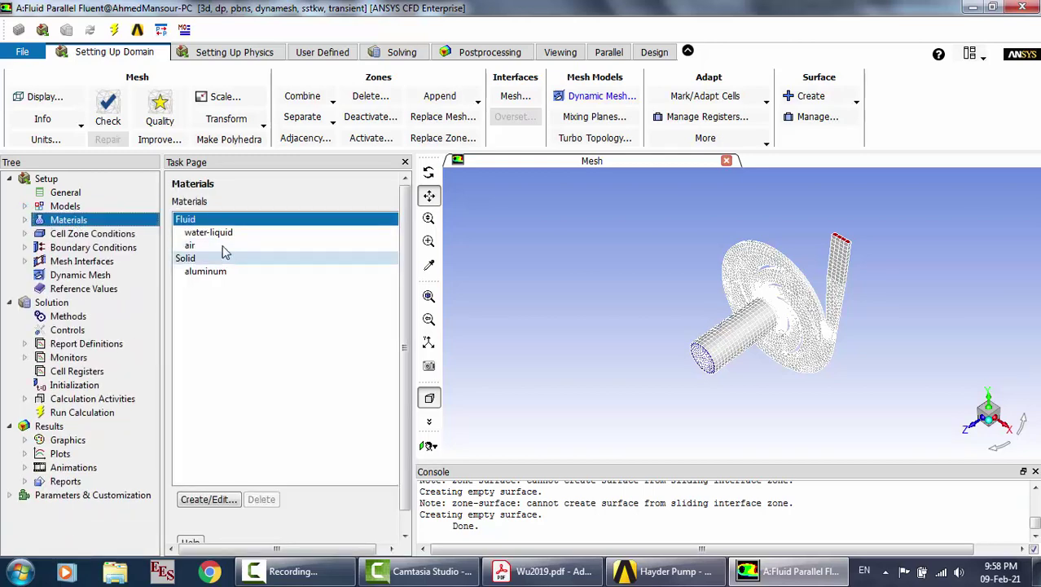
# Inspect the cell zone conditions of the inlet_flow and outlet_flow zones
pyautogui.doubleClick(75, 235)
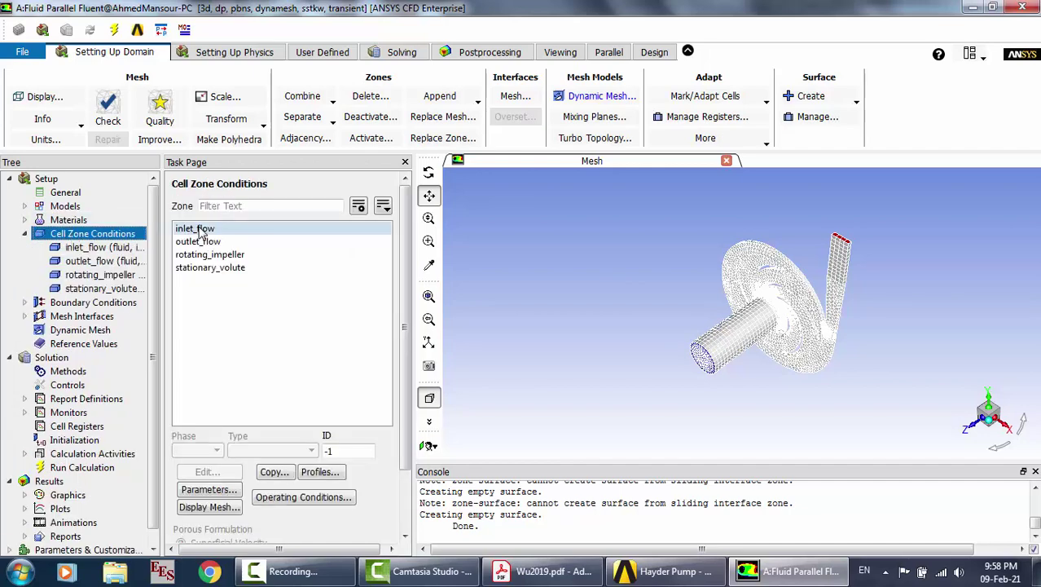
pyautogui.click(201, 231)
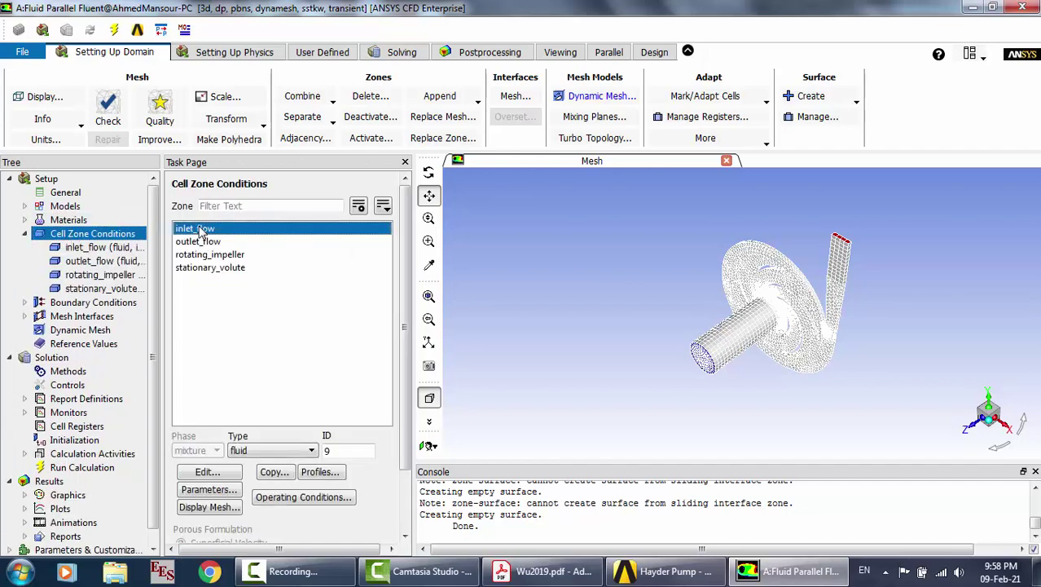
pyautogui.click(206, 472)
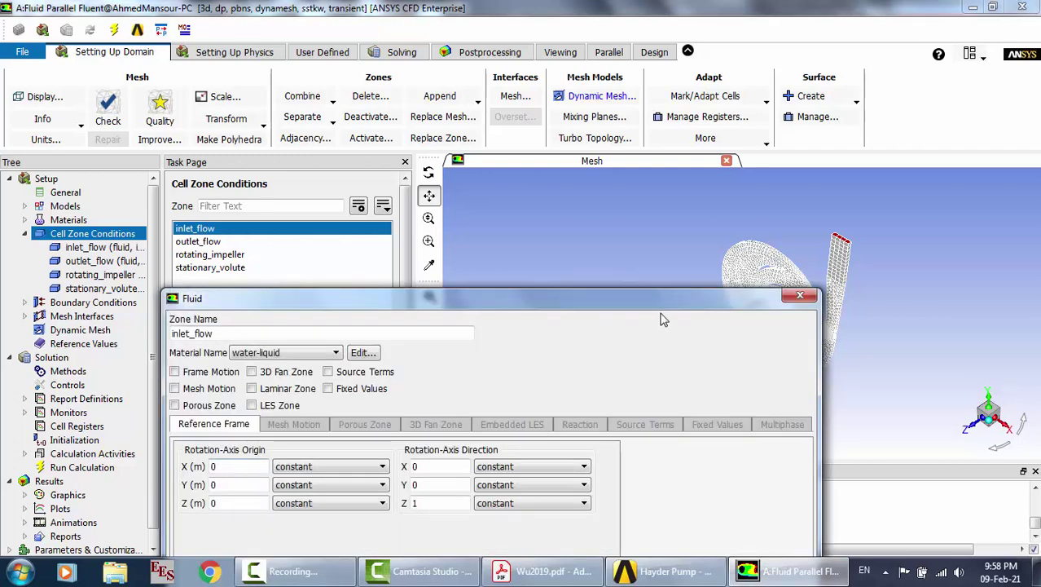
pyautogui.click(799, 295)
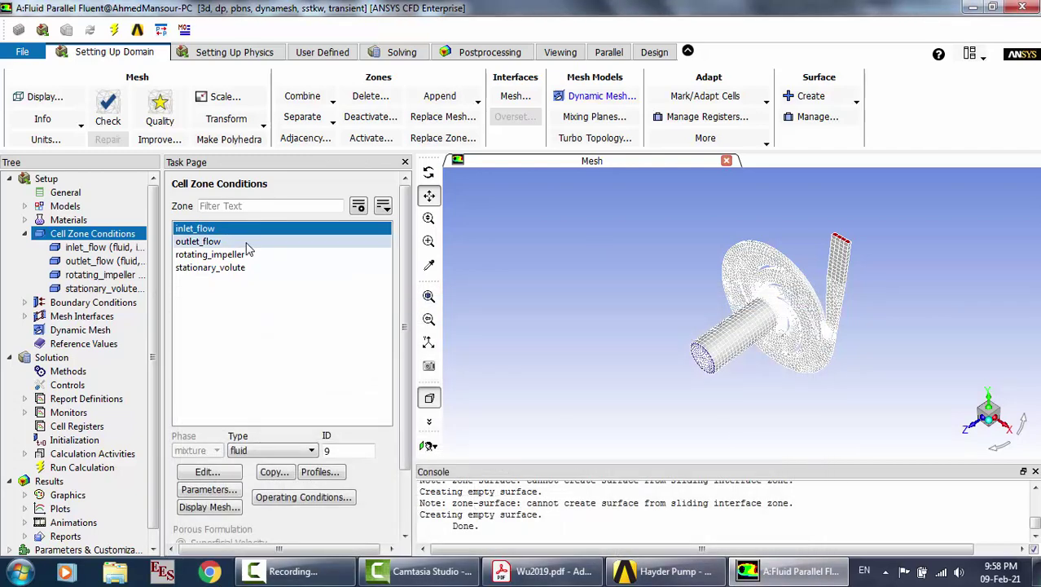
pyautogui.click(244, 243)
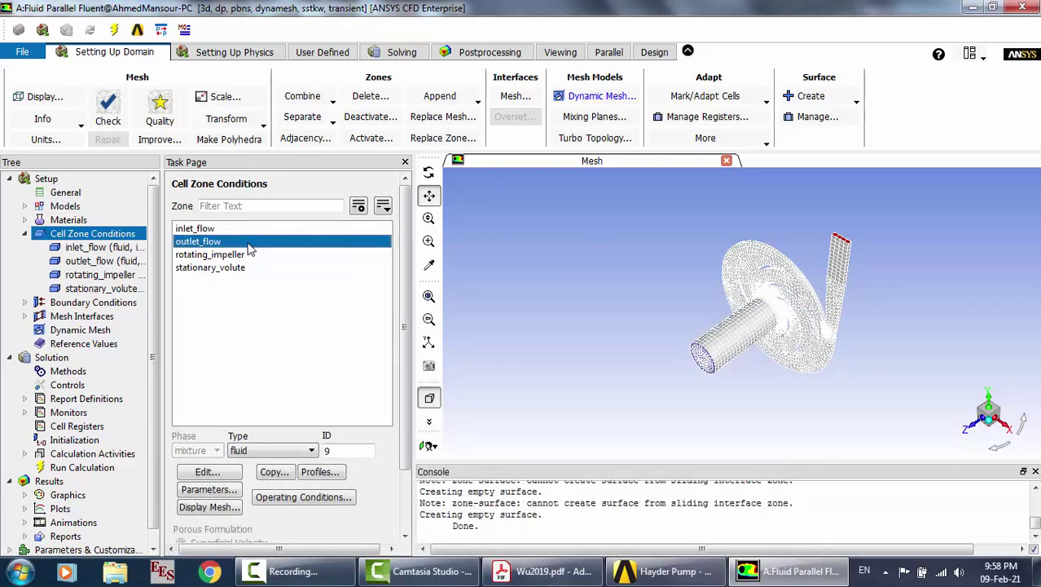
pyautogui.click(227, 475)
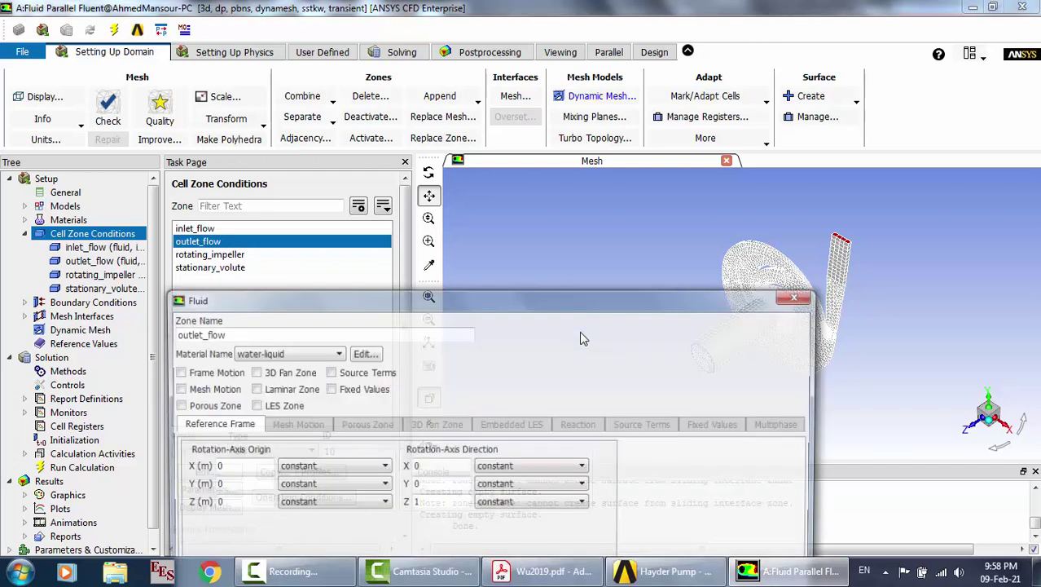
pyautogui.click(800, 295)
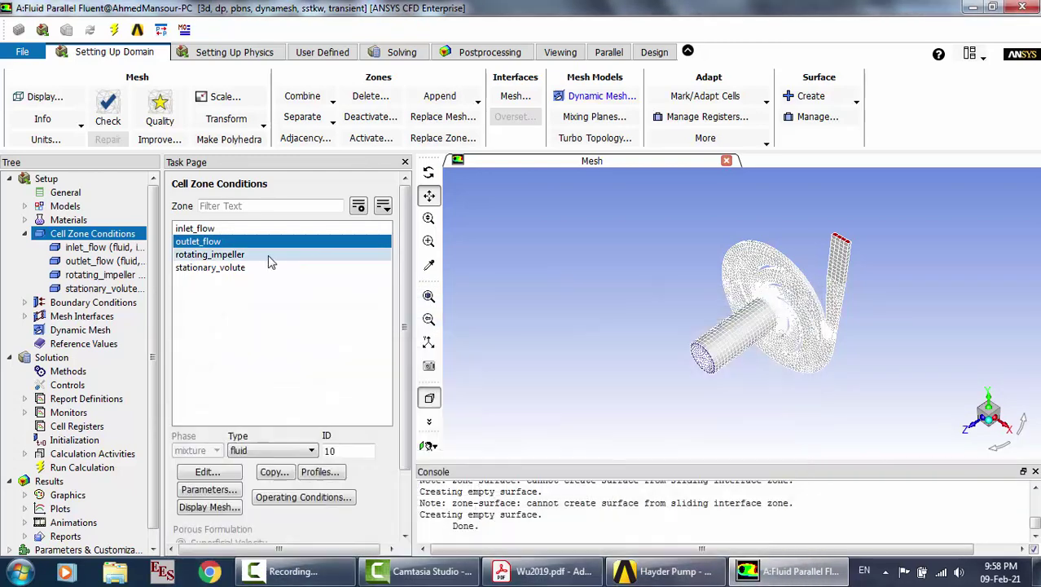
# Inspect the mesh motion settings and rotational speed of the rotating_impeller cell zone
pyautogui.click(272, 257)
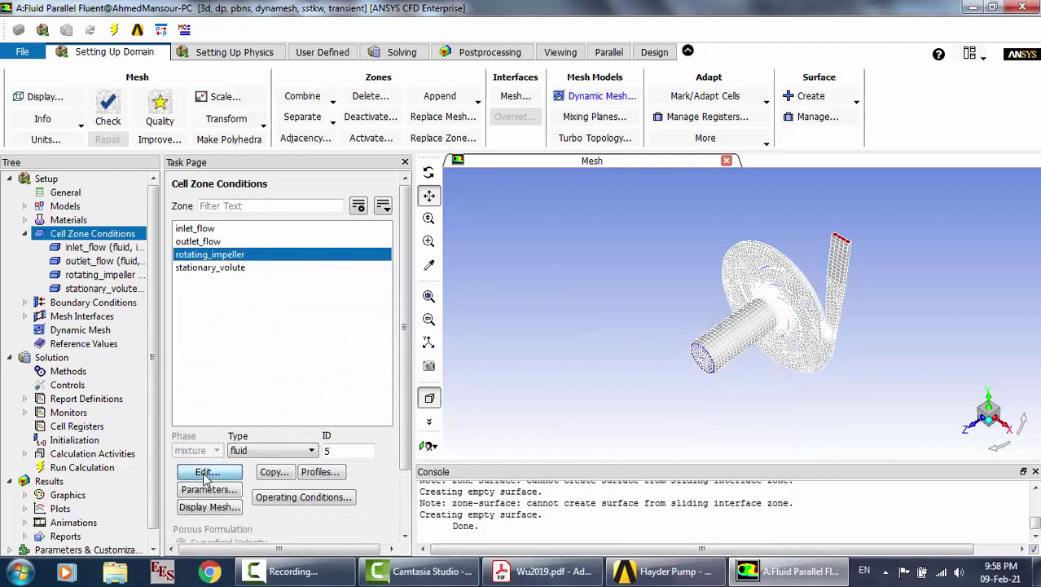
pyautogui.click(206, 475)
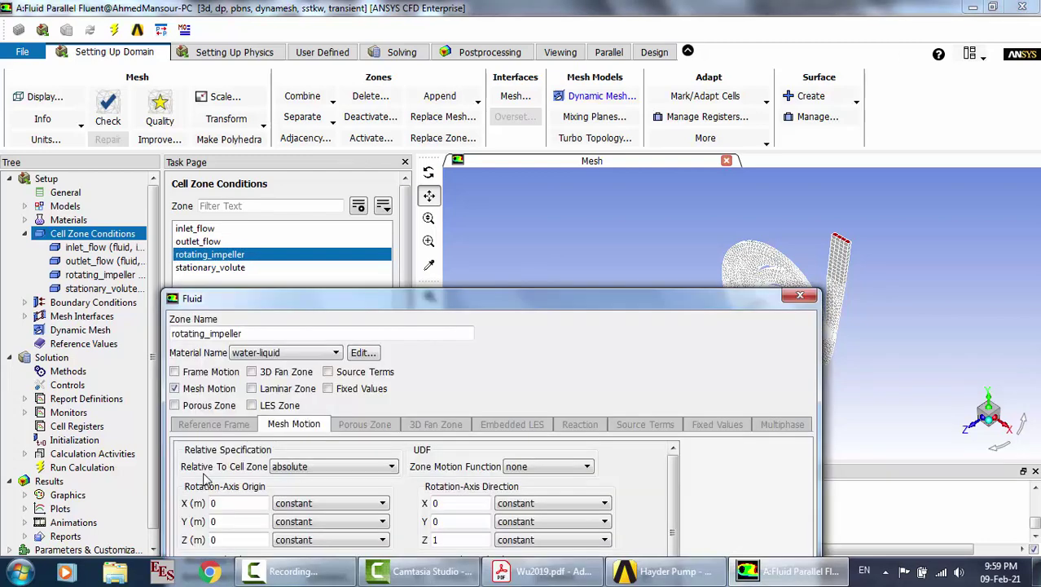
pyautogui.moveTo(537, 303); pyautogui.dragTo(548, 145)
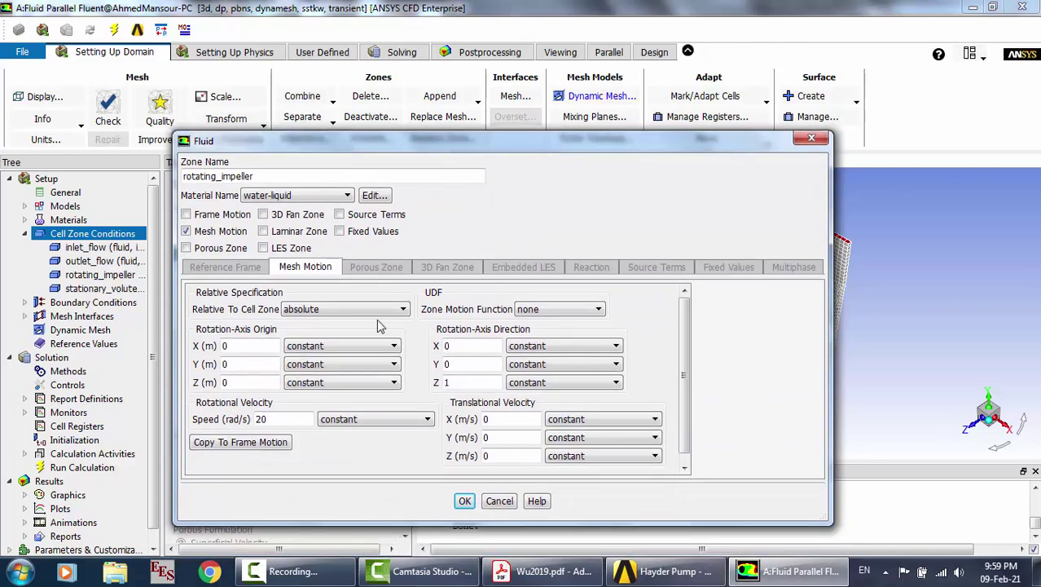
pyautogui.moveTo(278, 419); pyautogui.dragTo(244, 421)
pyautogui.click(500, 501)
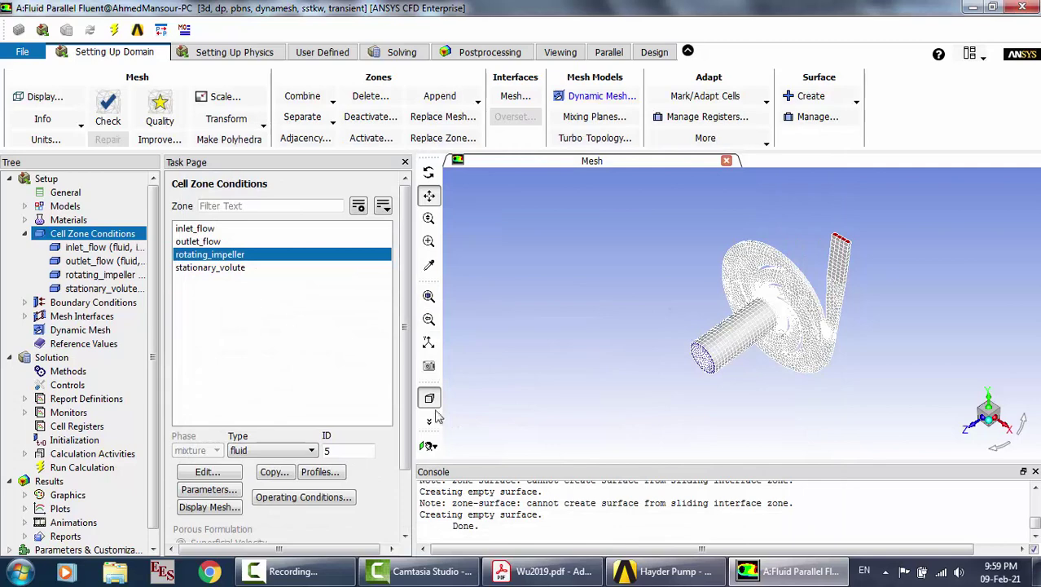
# Glance at the Wu2019.pdf paper, return to Fluent and inspect the stationary_volute cell zone conditions
pyautogui.click(541, 573)
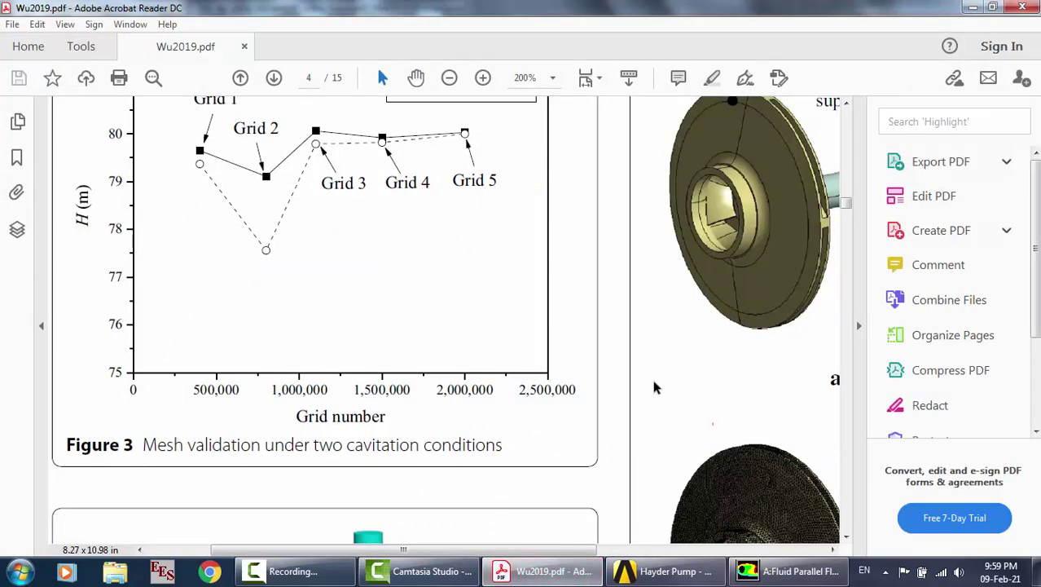
pyautogui.click(774, 572)
pyautogui.click(241, 269)
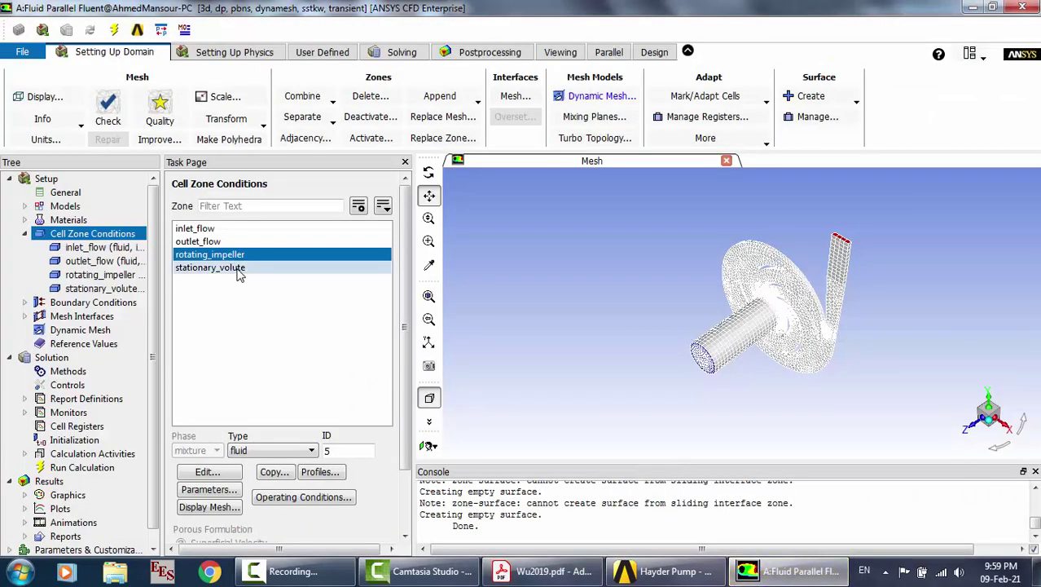
pyautogui.click(230, 473)
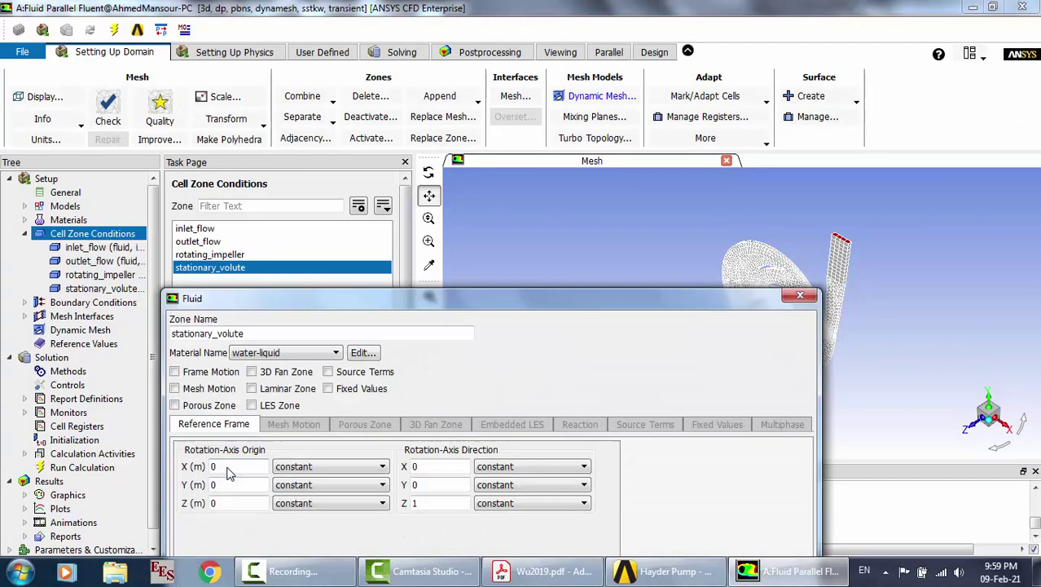
pyautogui.click(799, 296)
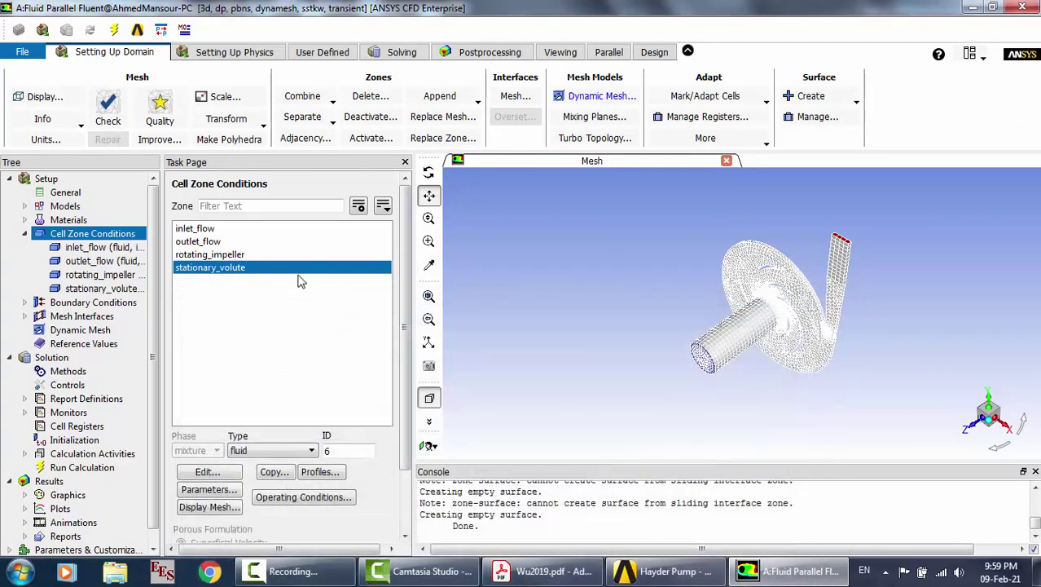
# Inspect the velocity magnitude and turbulence settings of the inlet velocity boundary condition
pyautogui.doubleClick(102, 305)
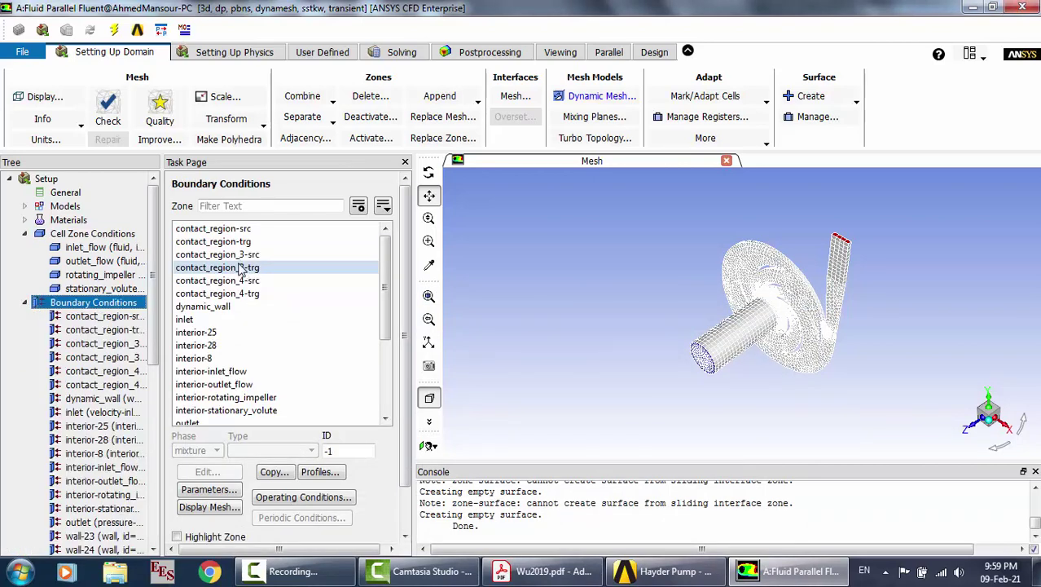
pyautogui.click(227, 323)
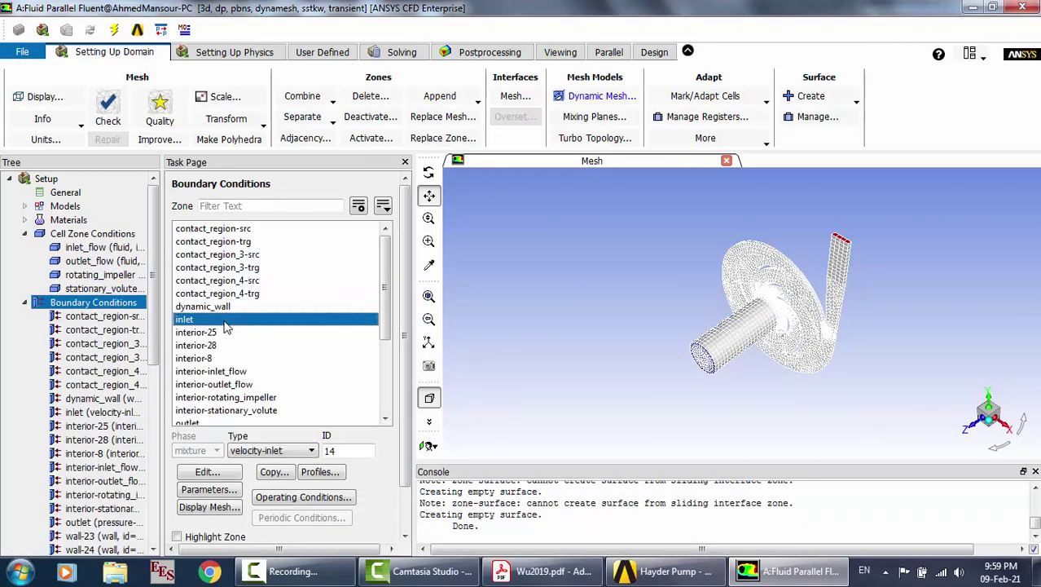
pyautogui.click(206, 473)
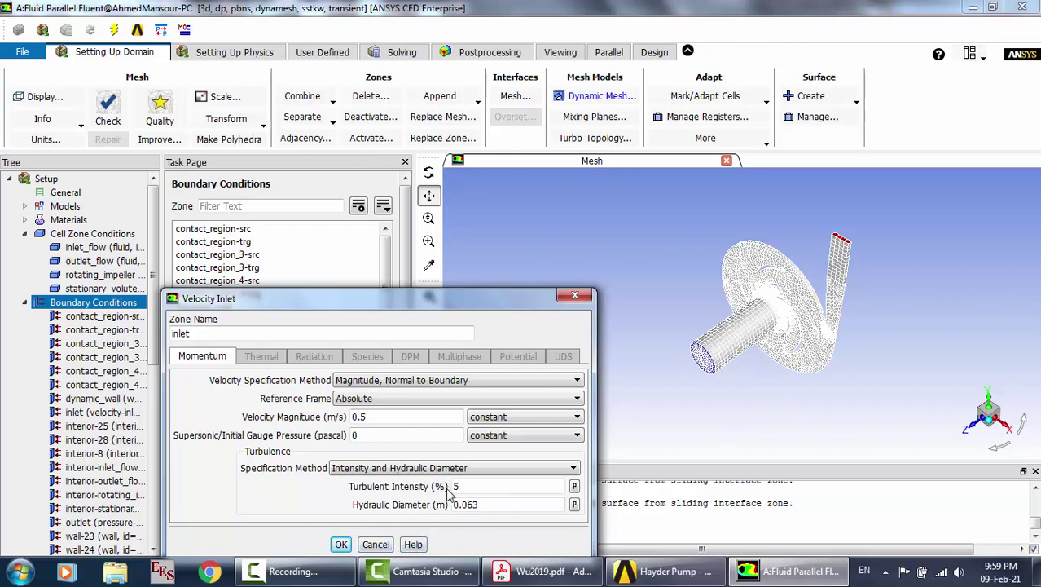
pyautogui.moveTo(487, 484); pyautogui.dragTo(440, 486)
pyautogui.click(340, 544)
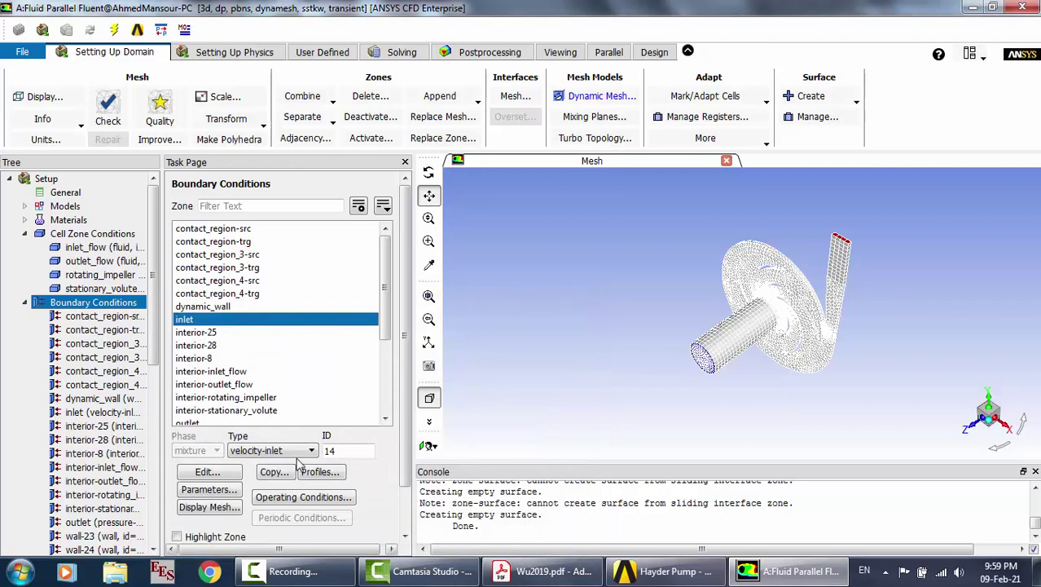
# Inspect the gauge pressure and backflow settings of the outlet pressure boundary condition
pyautogui.click(233, 358)
pyautogui.scroll(-1, 237, 371)
pyautogui.scroll(-1, 236, 371)
pyautogui.click(206, 359)
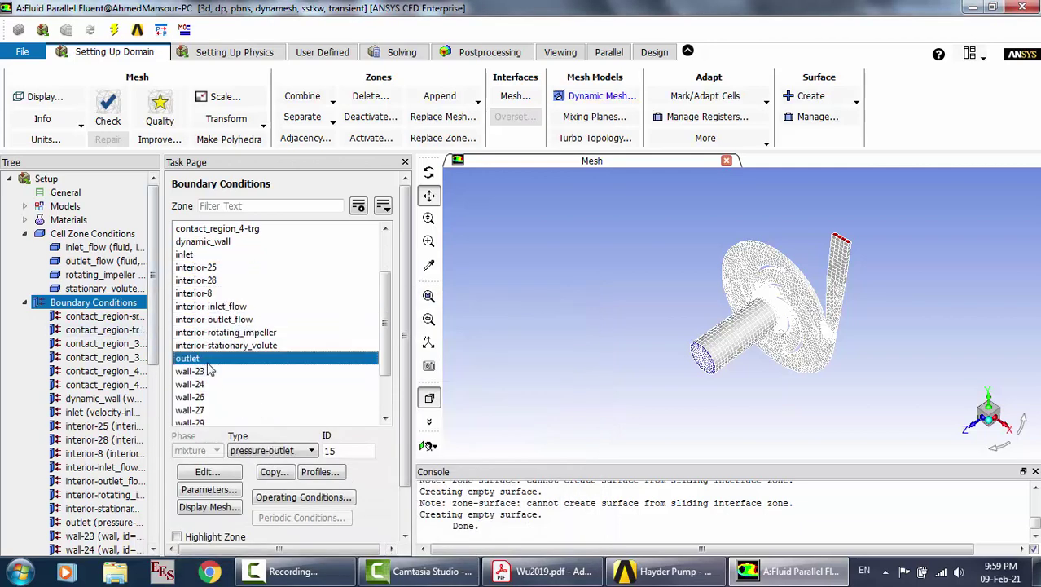
pyautogui.click(205, 473)
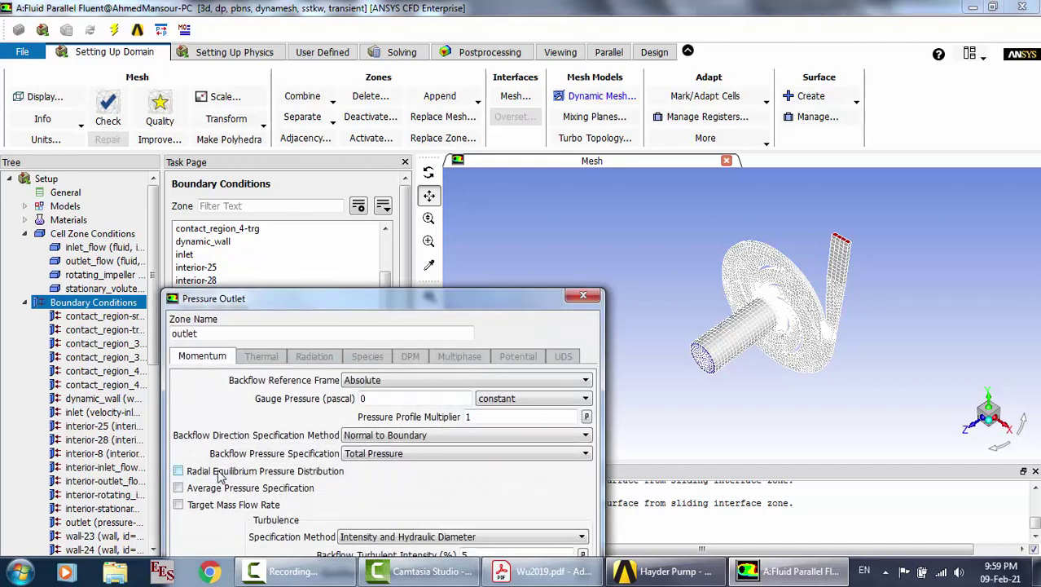
pyautogui.moveTo(424, 300); pyautogui.dragTo(427, 186)
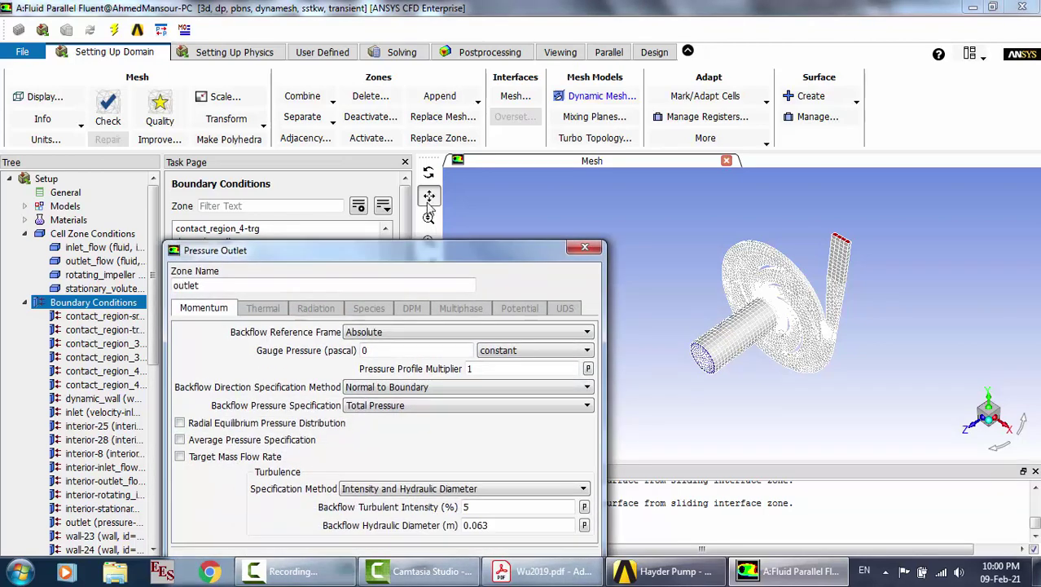
pyautogui.doubleClick(387, 283)
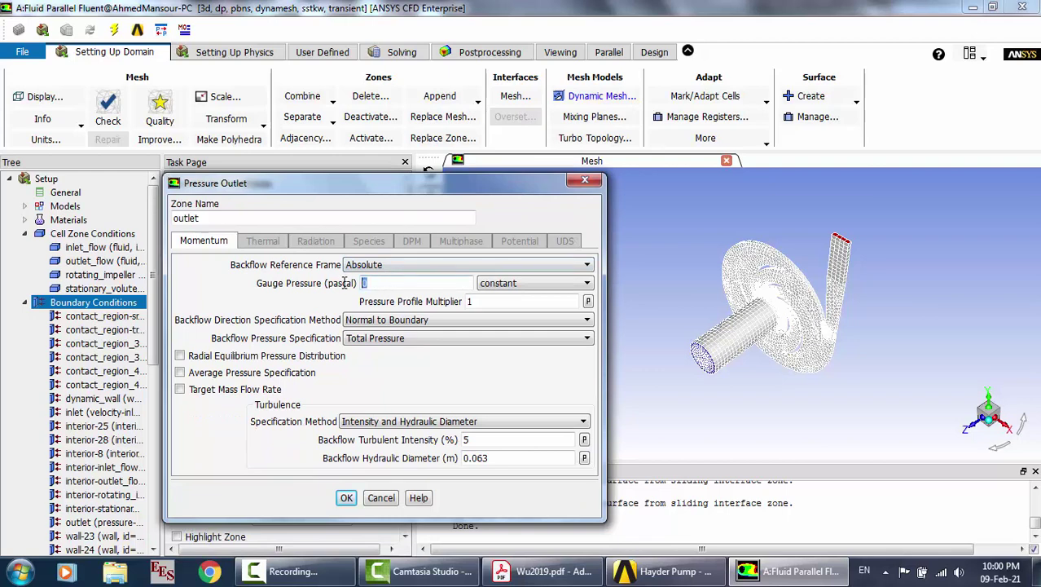
# Consult Wu2019.pdf from the mesh figures through the Cavitation States Analysis section, return to Fluent and cancel the outlet settings
pyautogui.click(542, 570)
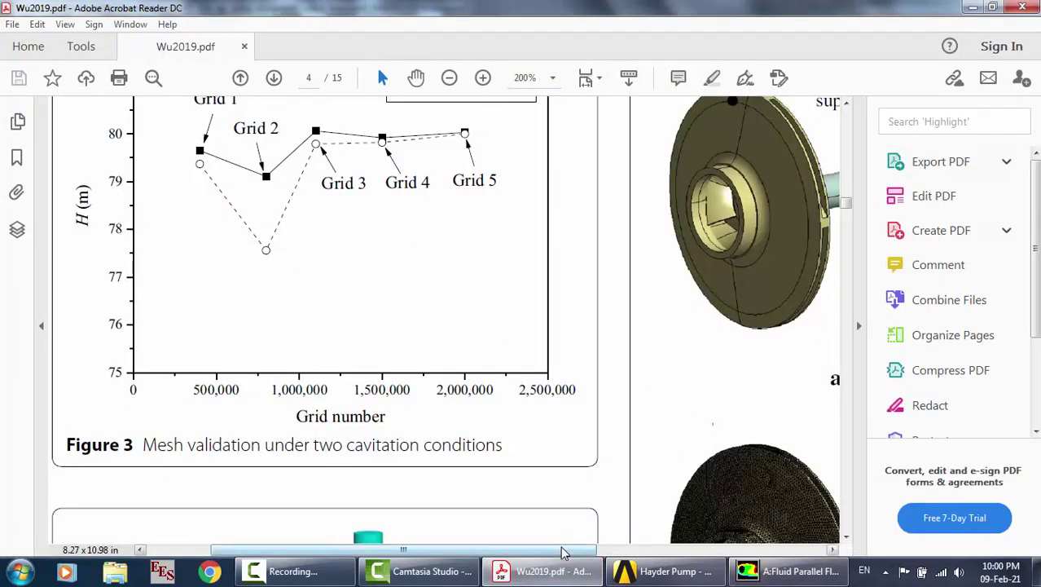
pyautogui.moveTo(562, 553); pyautogui.dragTo(660, 553)
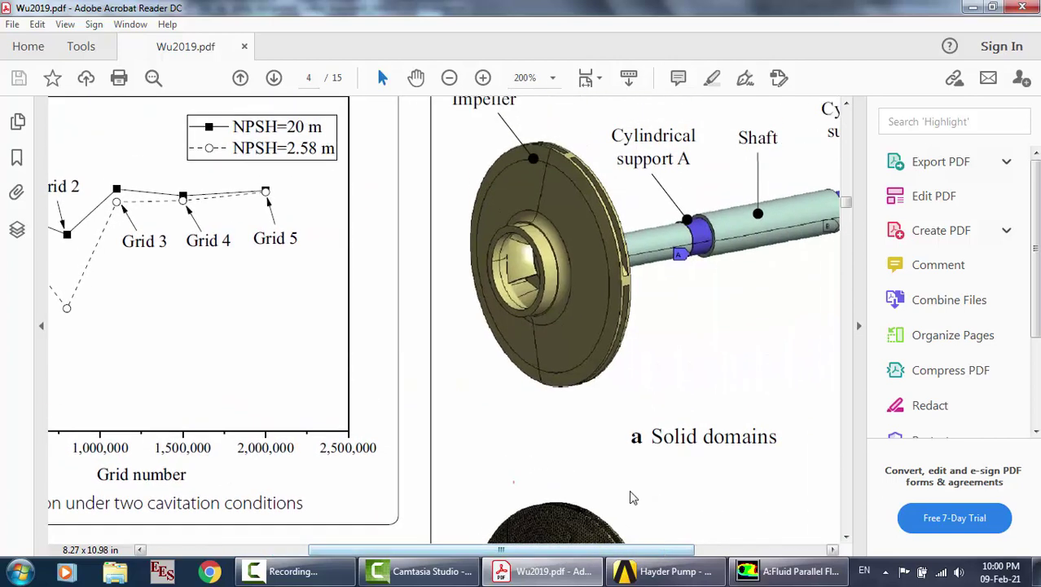
pyautogui.click(451, 78)
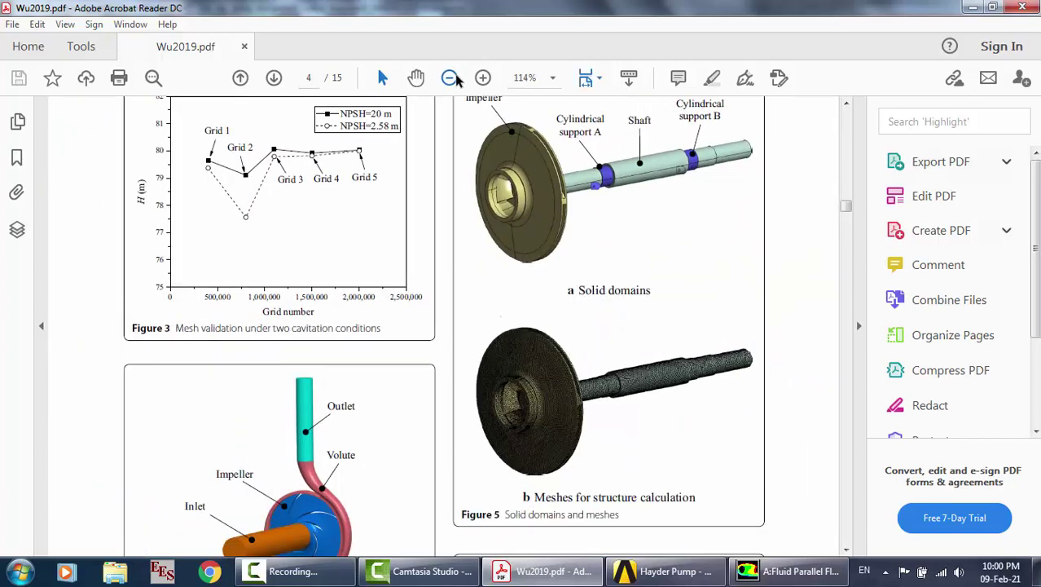
pyautogui.click(451, 77)
pyautogui.click(451, 77)
pyautogui.scroll(-3, 578, 274)
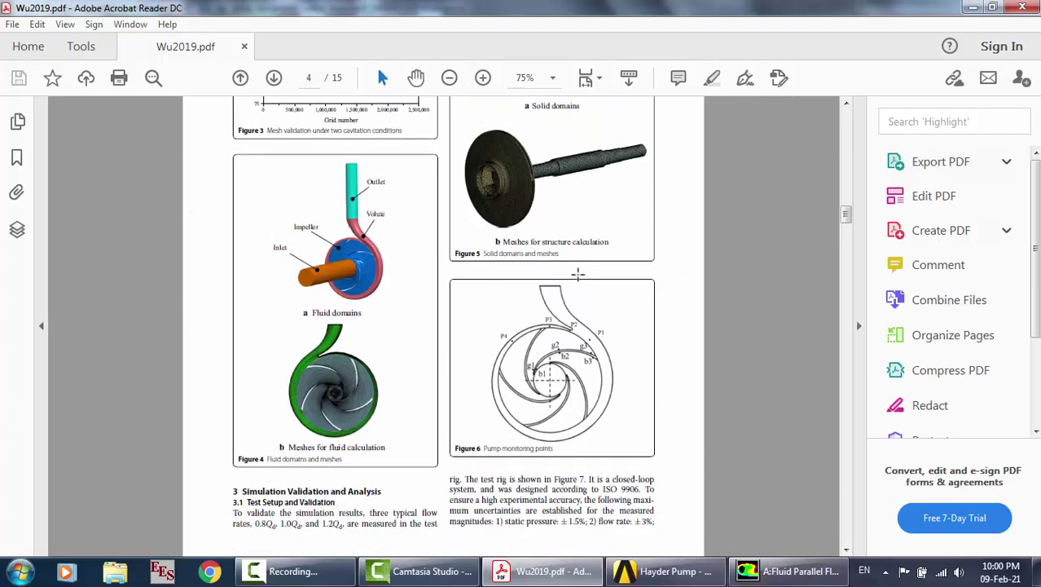
pyautogui.scroll(-15, 577, 274)
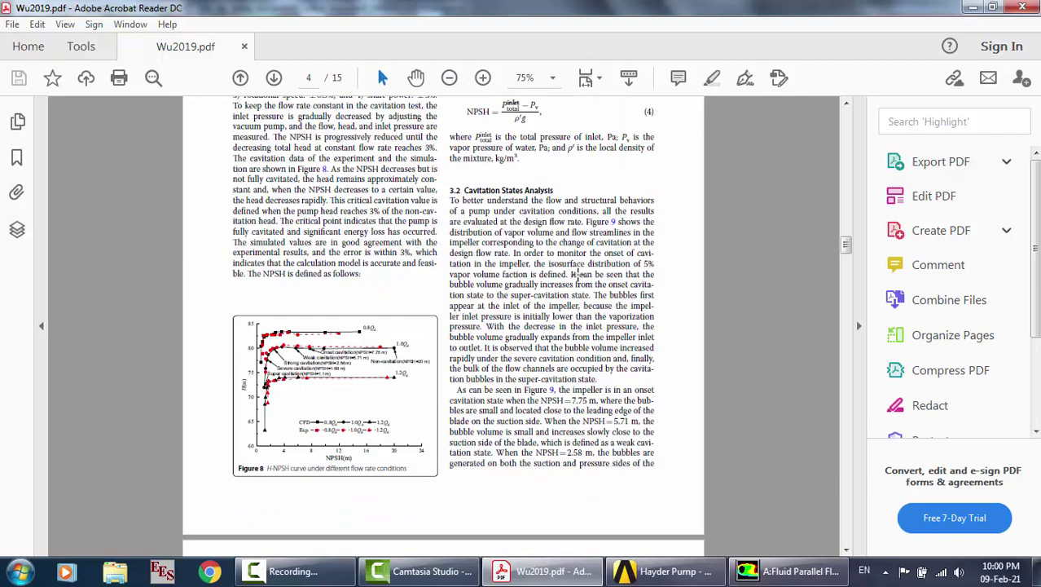
pyautogui.moveTo(500, 264); pyautogui.dragTo(559, 405)
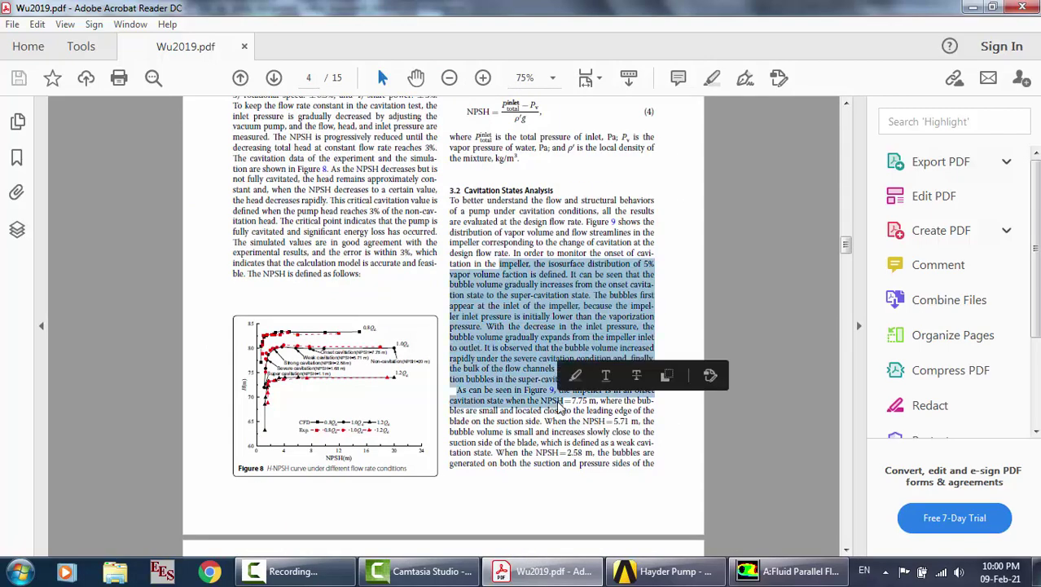
pyautogui.scroll(-5, 559, 405)
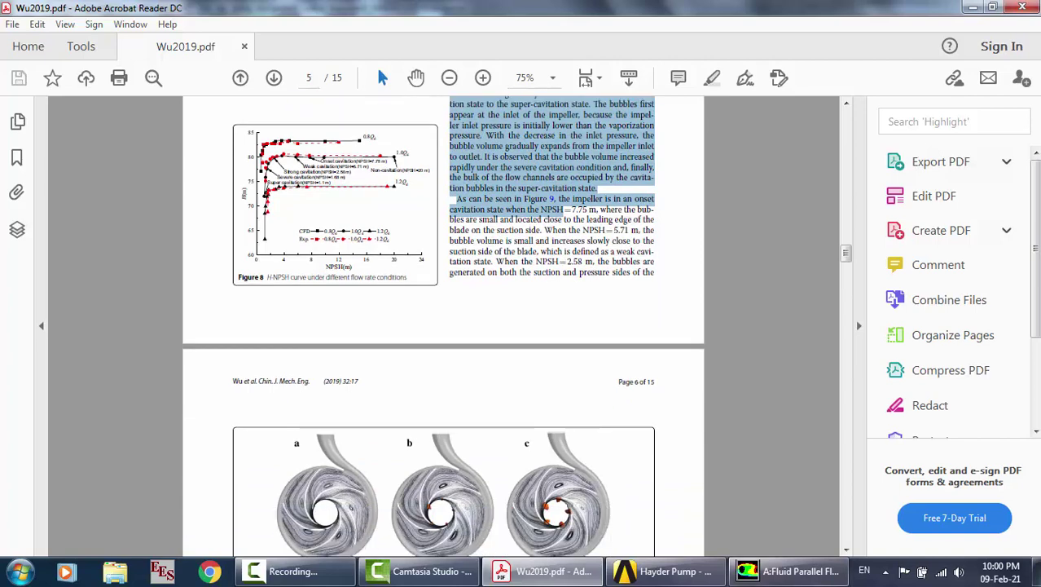
pyautogui.click(788, 570)
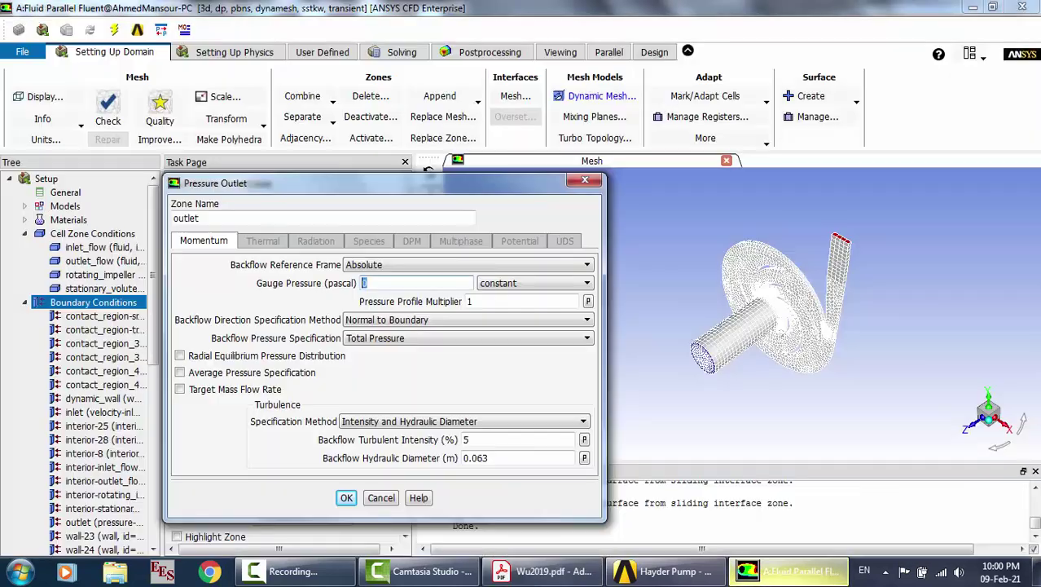
pyautogui.click(380, 498)
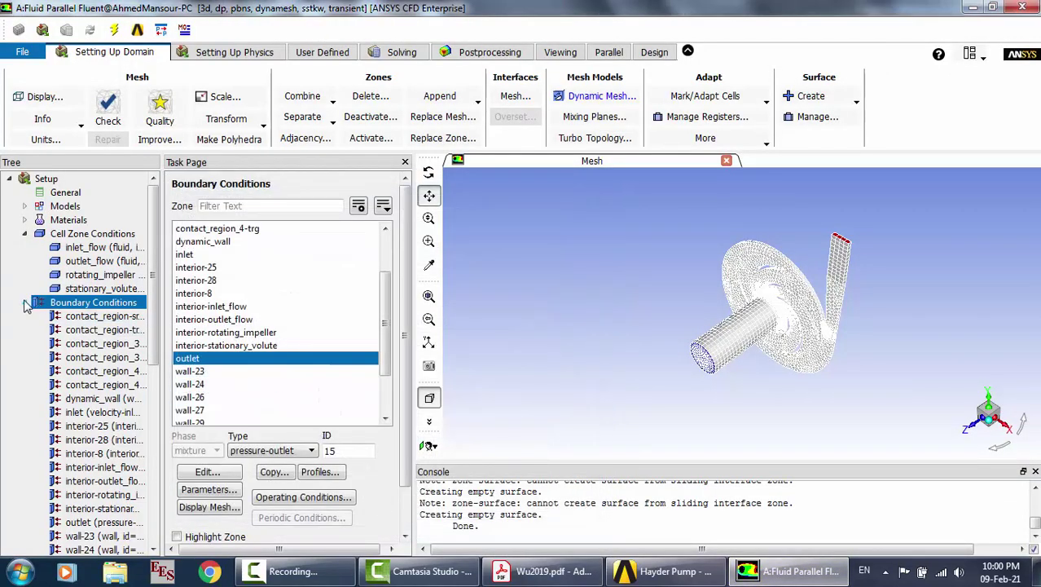
# Collapse the boundary conditions list and glance at the mesh interfaces in the setup tree
pyautogui.click(25, 302)
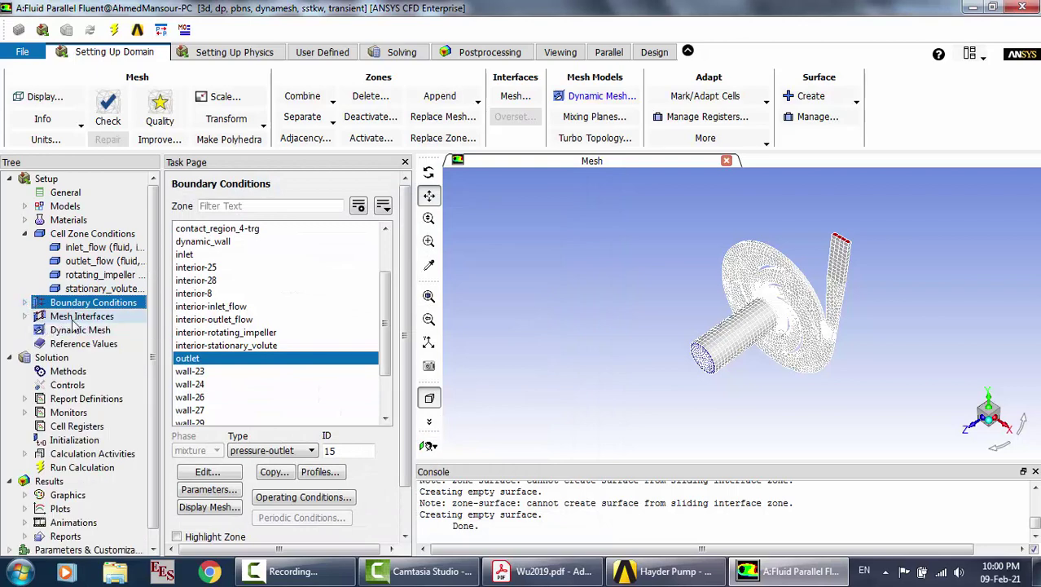
pyautogui.click(26, 316)
pyautogui.click(26, 317)
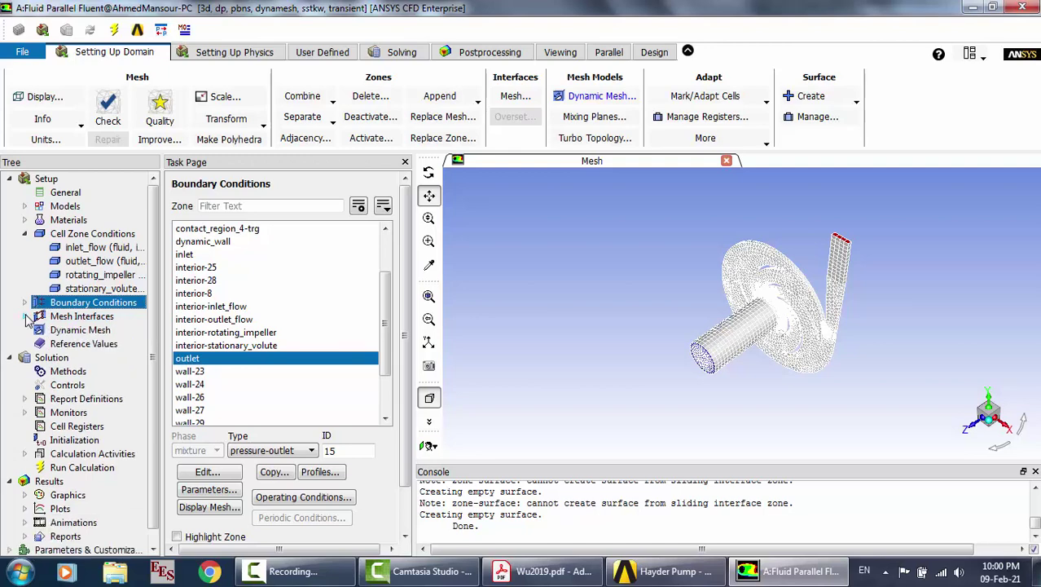
# Inspect the dynamic mesh setup, including the dynamic_wall zone's motion type and the available zone names
pyautogui.click(80, 330)
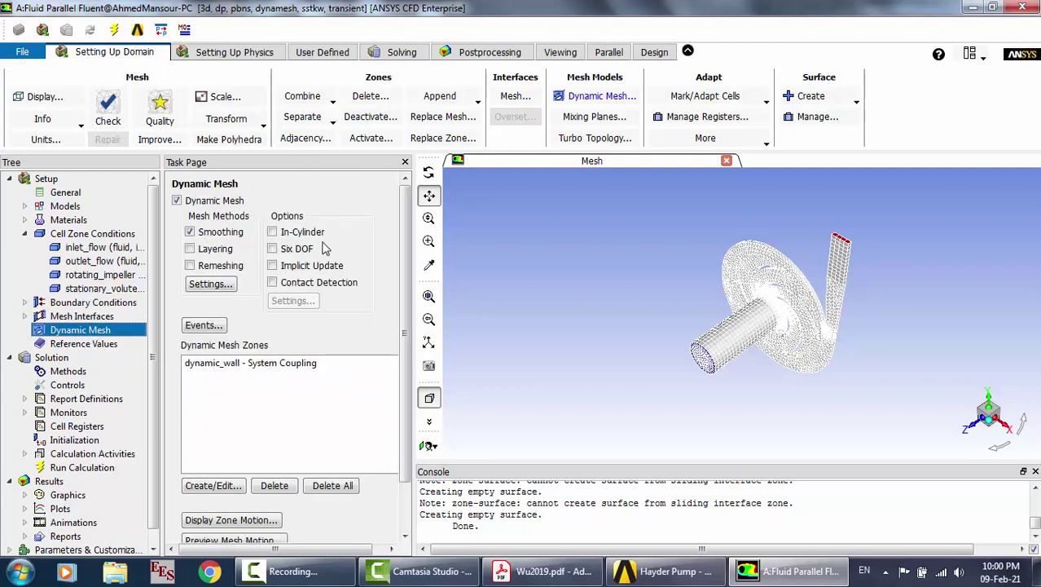
pyautogui.click(218, 363)
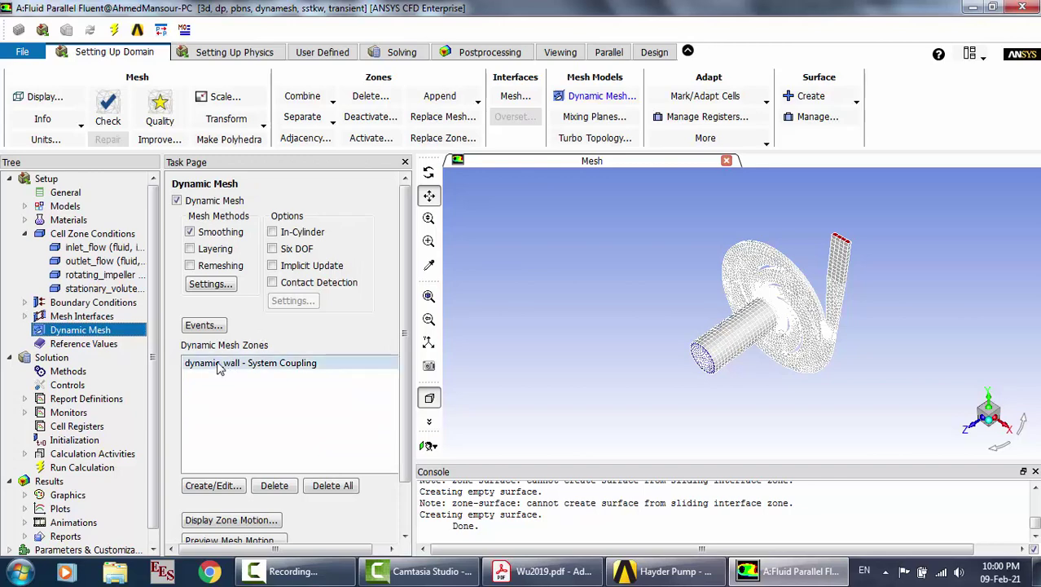
pyautogui.click(223, 387)
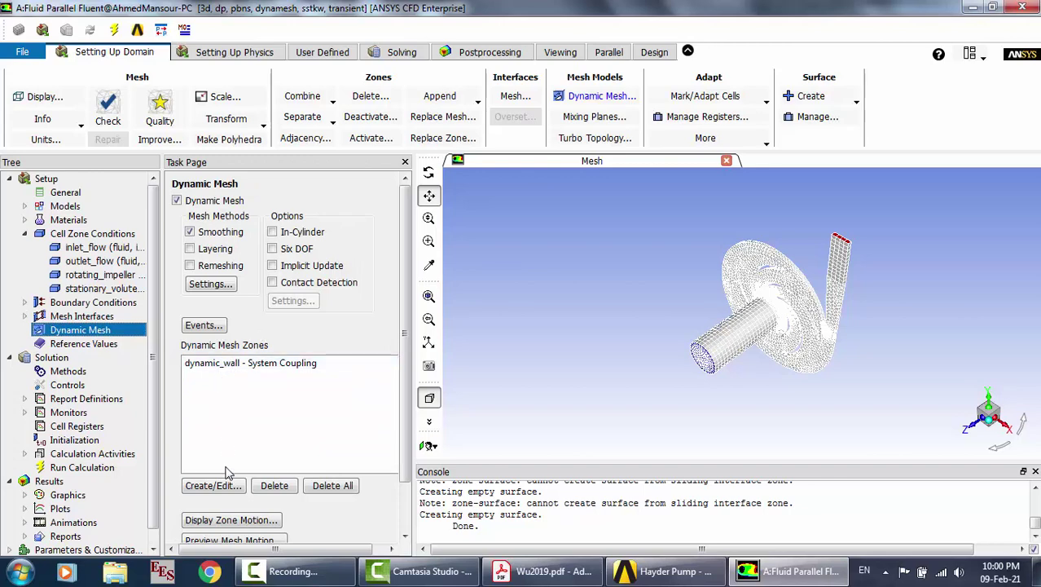
pyautogui.click(235, 367)
pyautogui.click(234, 486)
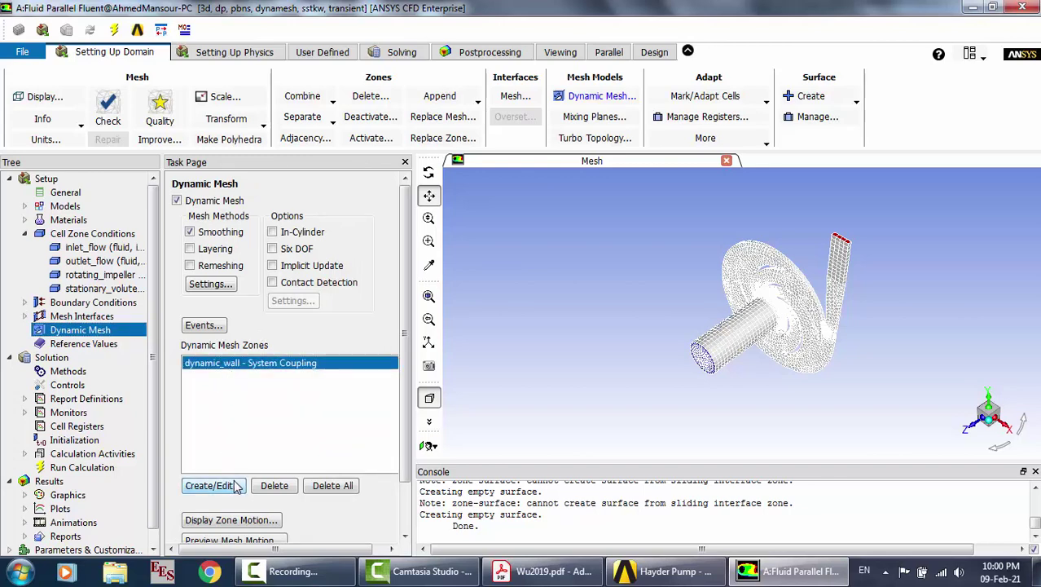
pyautogui.moveTo(436, 302); pyautogui.dragTo(471, 161)
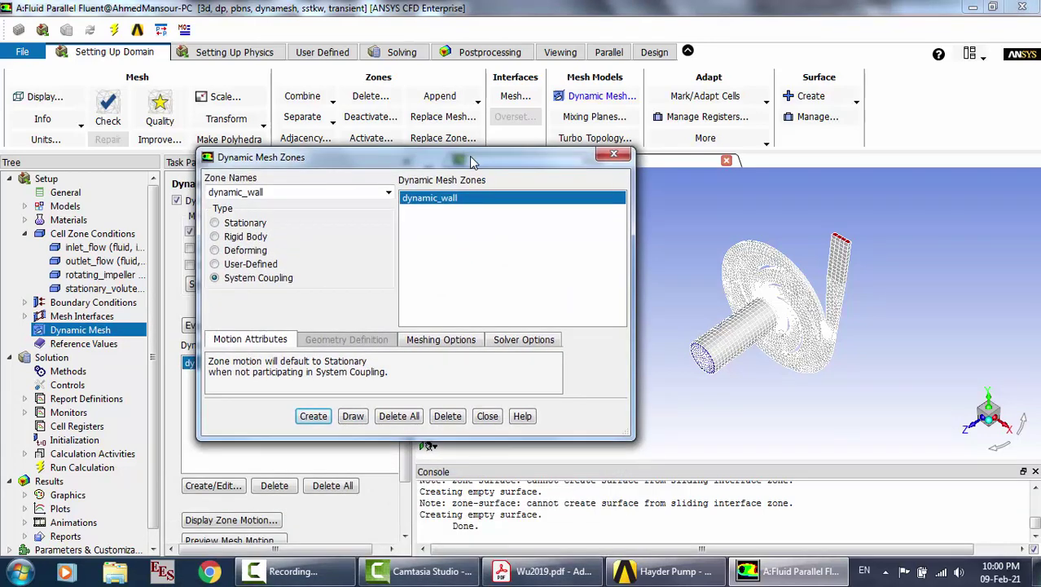
pyautogui.click(389, 193)
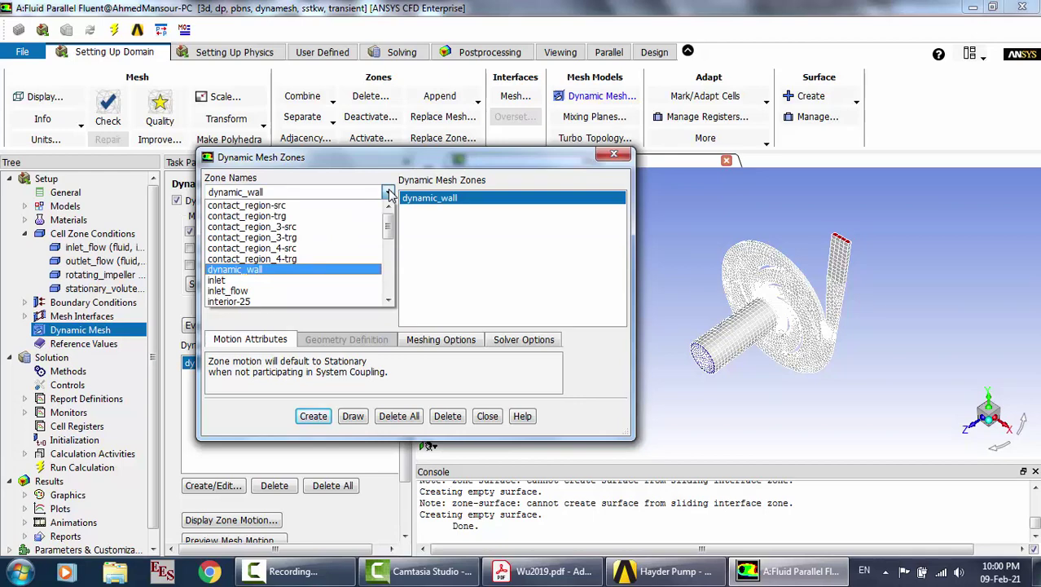
pyautogui.click(412, 156)
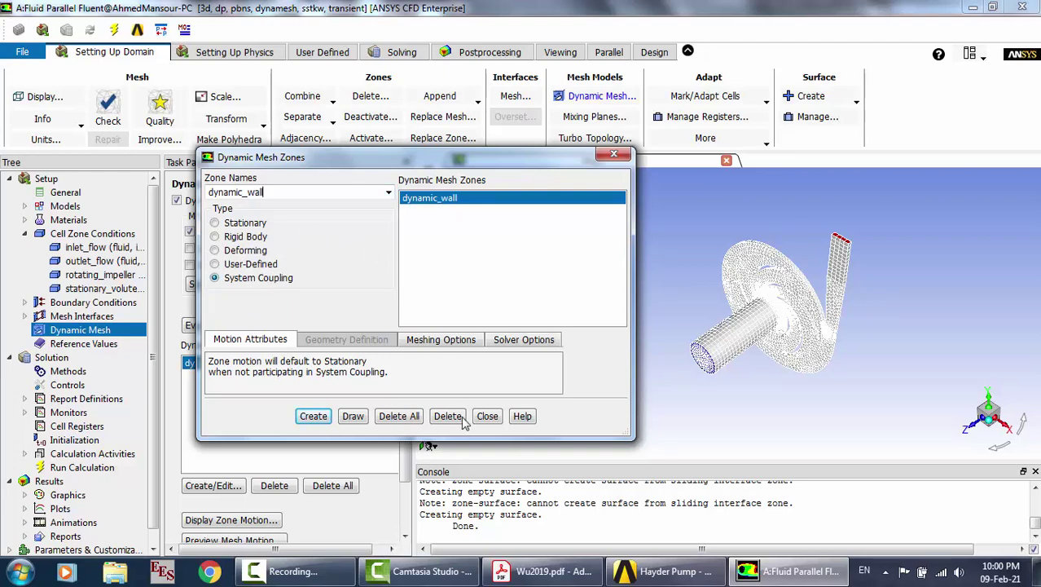
pyautogui.click(487, 417)
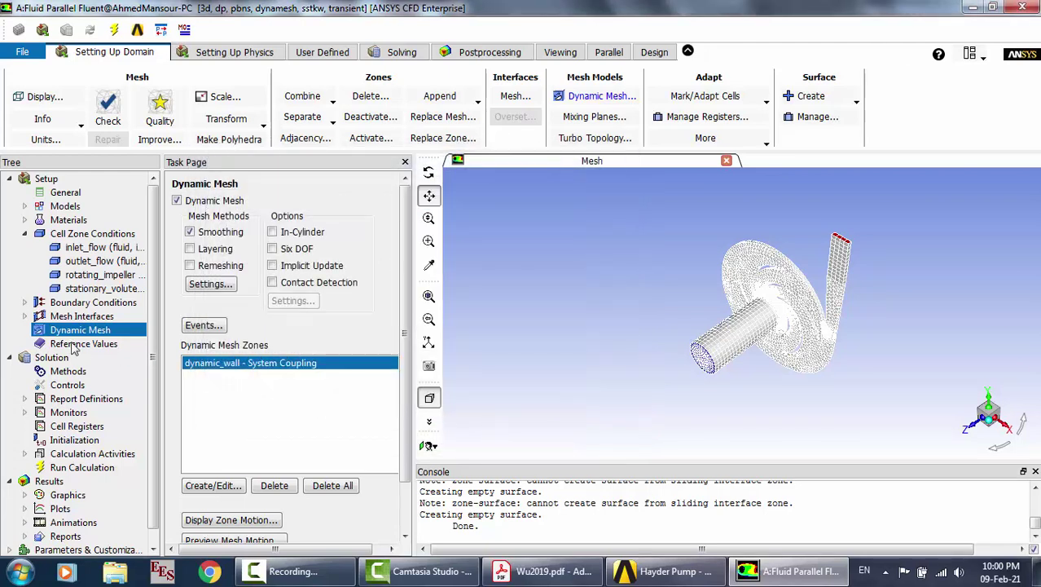
# Review the reference values and the solution methods, including the pressure-velocity coupling scheme and spatial discretization
pyautogui.click(75, 345)
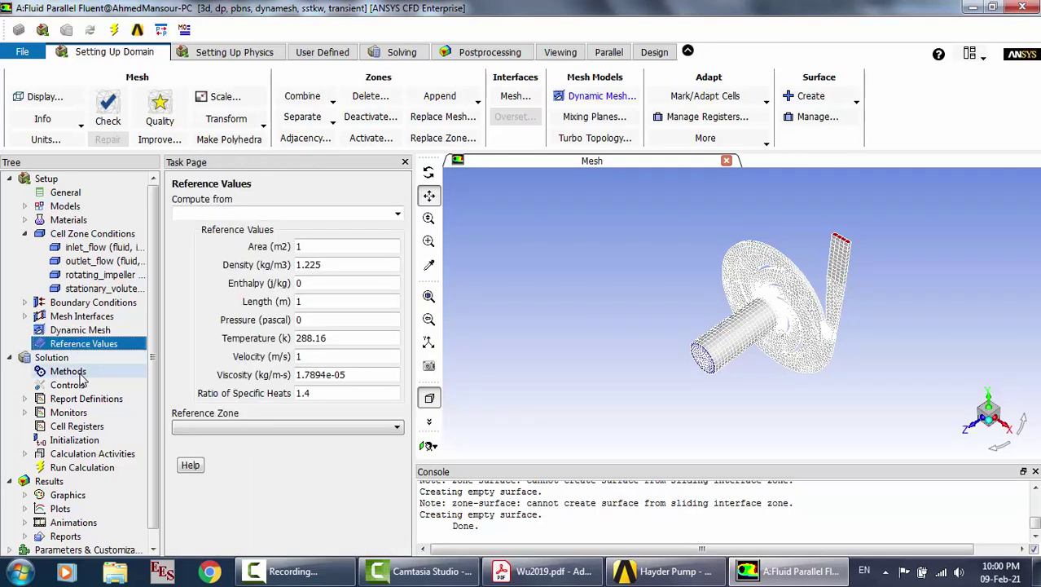
pyautogui.click(81, 375)
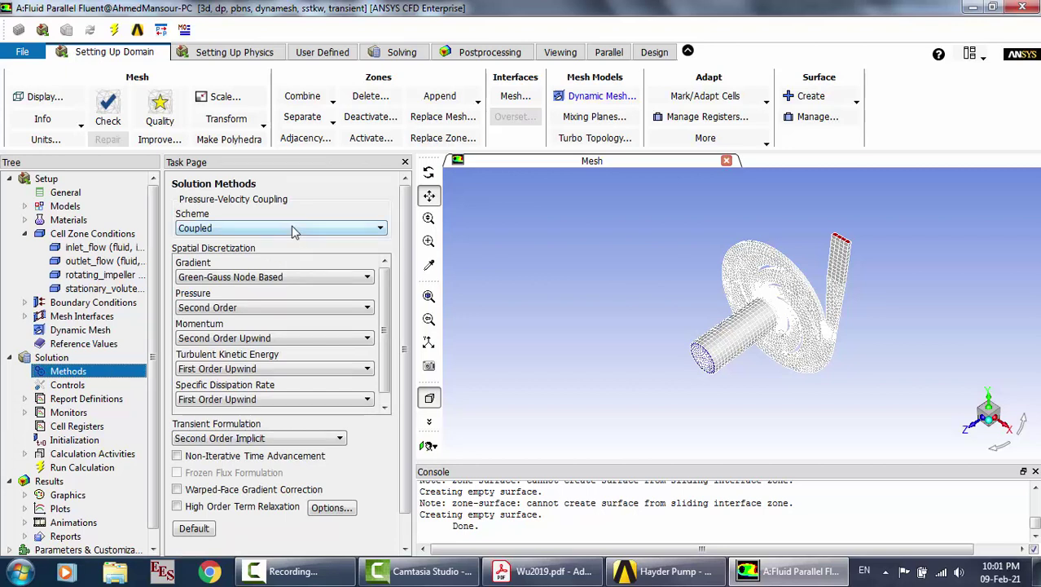
pyautogui.click(295, 229)
pyautogui.click(317, 212)
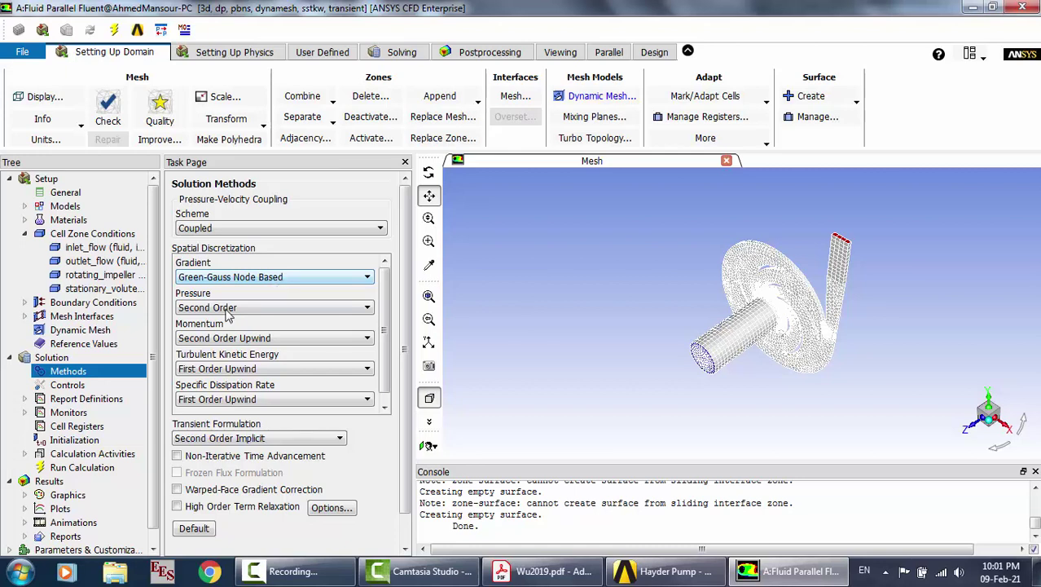
pyautogui.moveTo(388, 348); pyautogui.dragTo(386, 378)
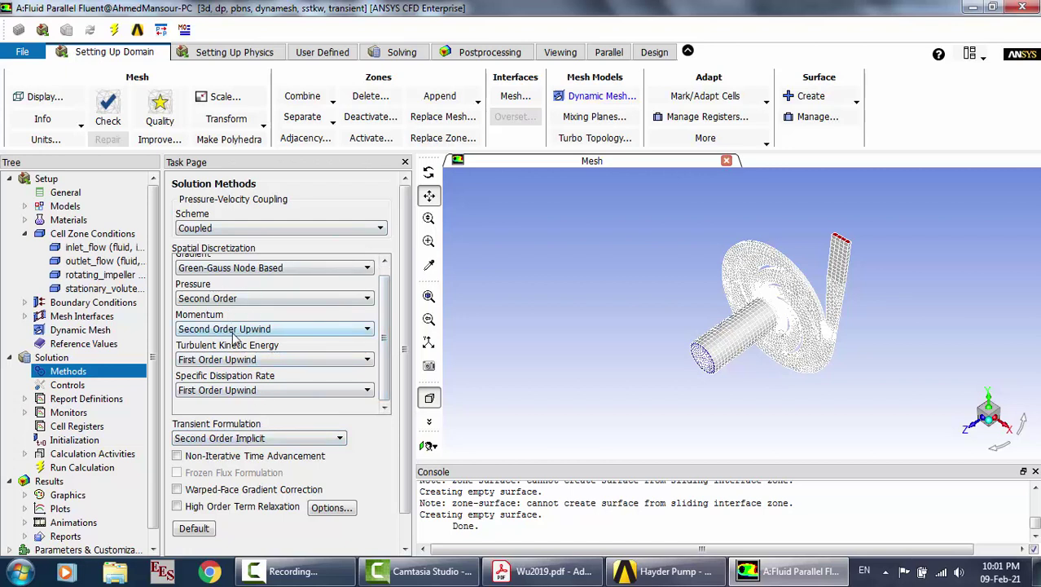
# Review the solution controls' relaxation factors and the report file definitions under the monitors, closing the definitions without adding any
pyautogui.click(72, 386)
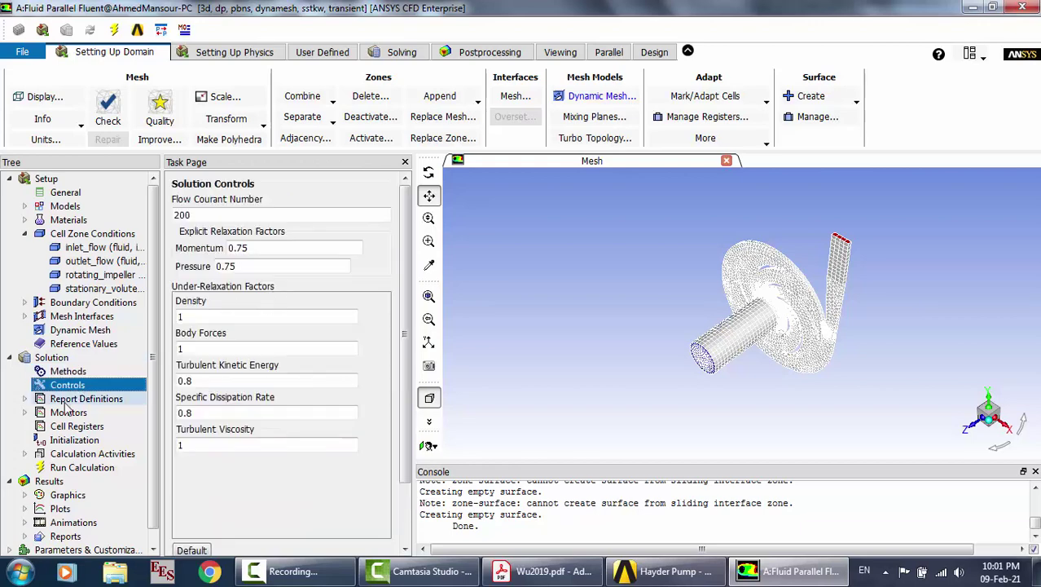
pyautogui.click(24, 412)
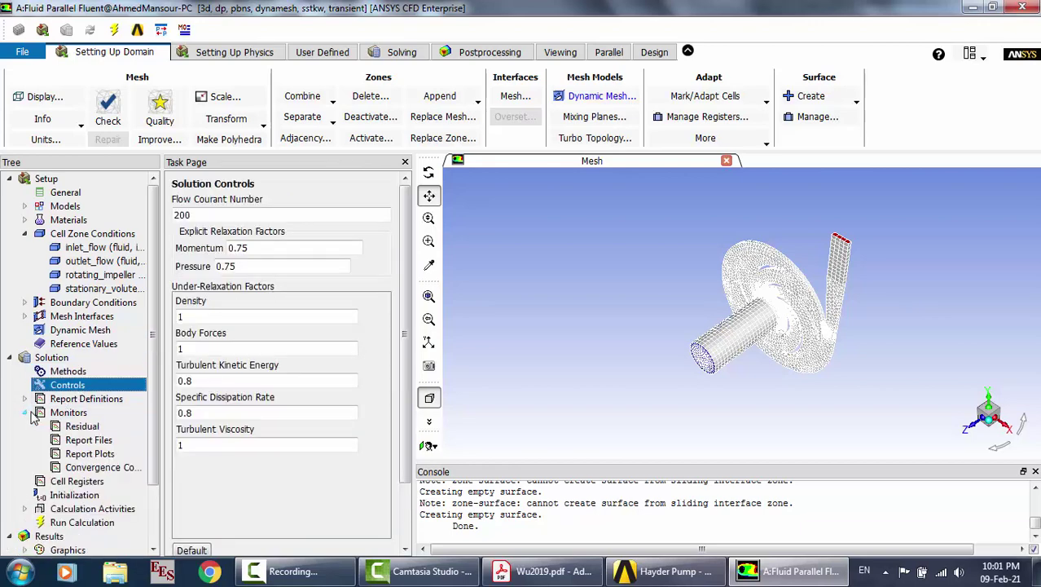
pyautogui.doubleClick(92, 440)
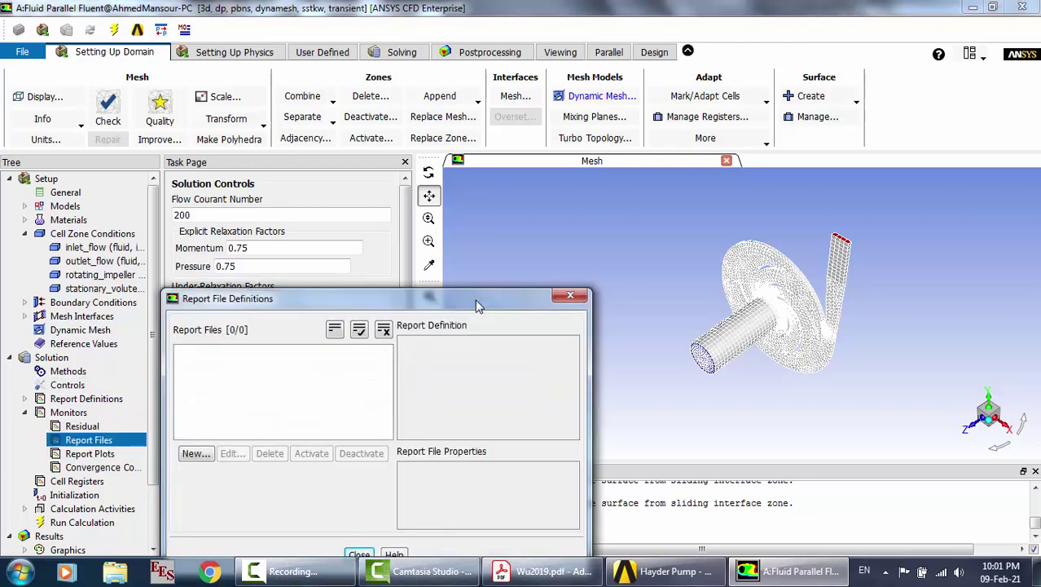
pyautogui.moveTo(478, 305); pyautogui.dragTo(508, 144)
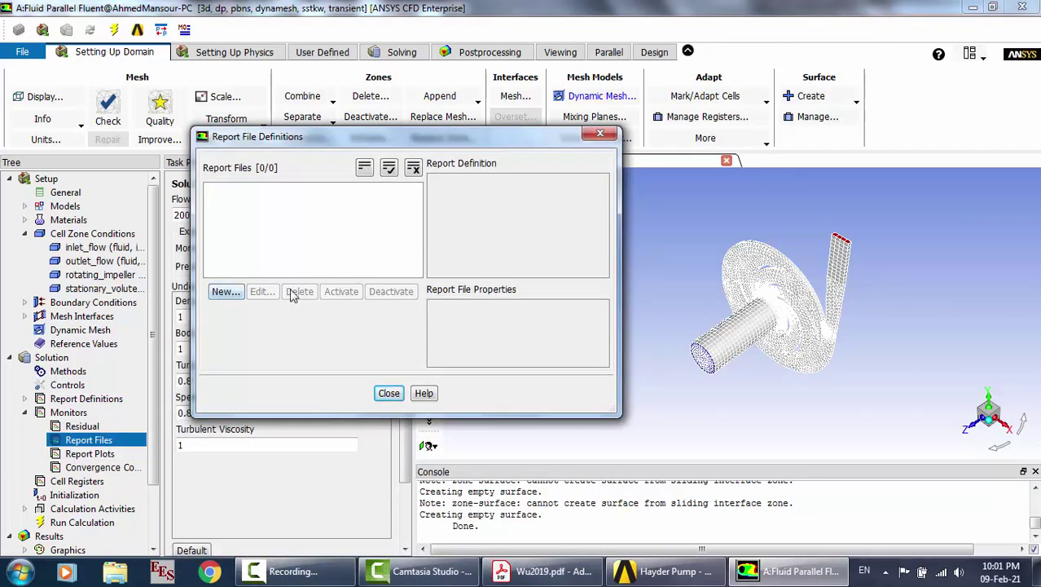
pyautogui.click(389, 394)
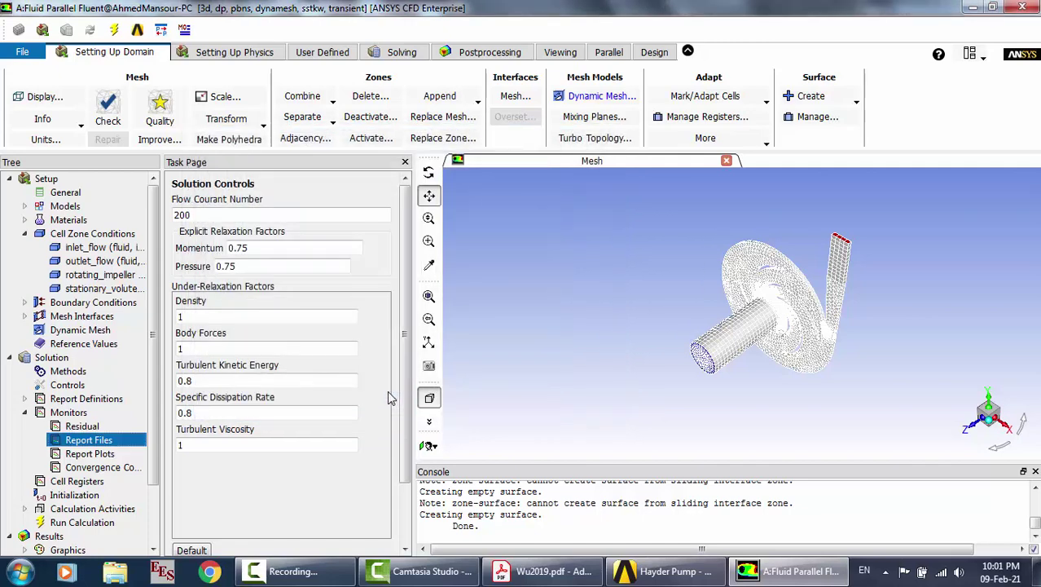
# Initialize the Fluent solution using Hybrid Initialization
pyautogui.click(92, 467)
pyautogui.scroll(-1, 92, 468)
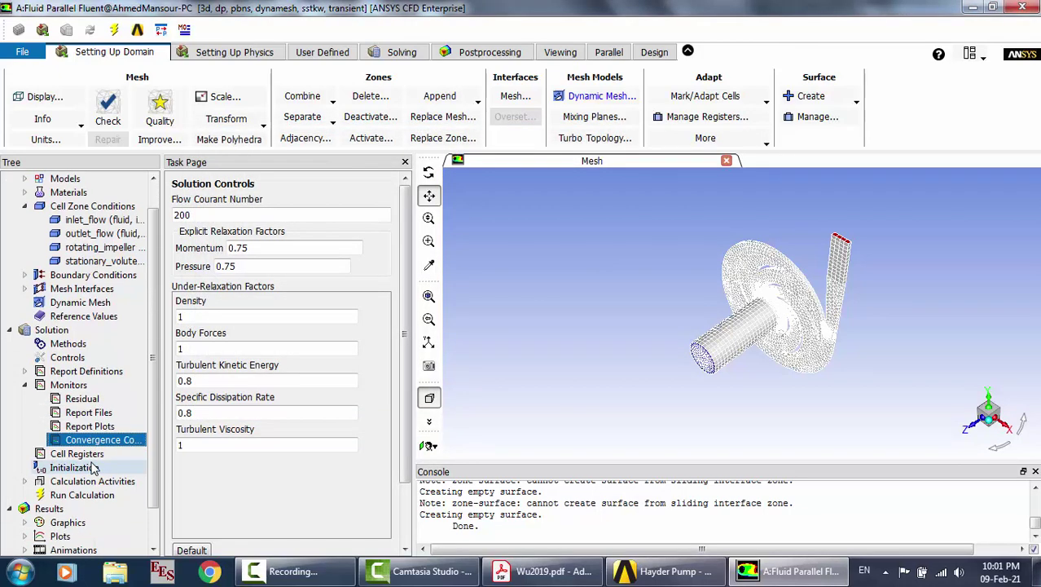
pyautogui.scroll(-1, 93, 467)
pyautogui.click(73, 454)
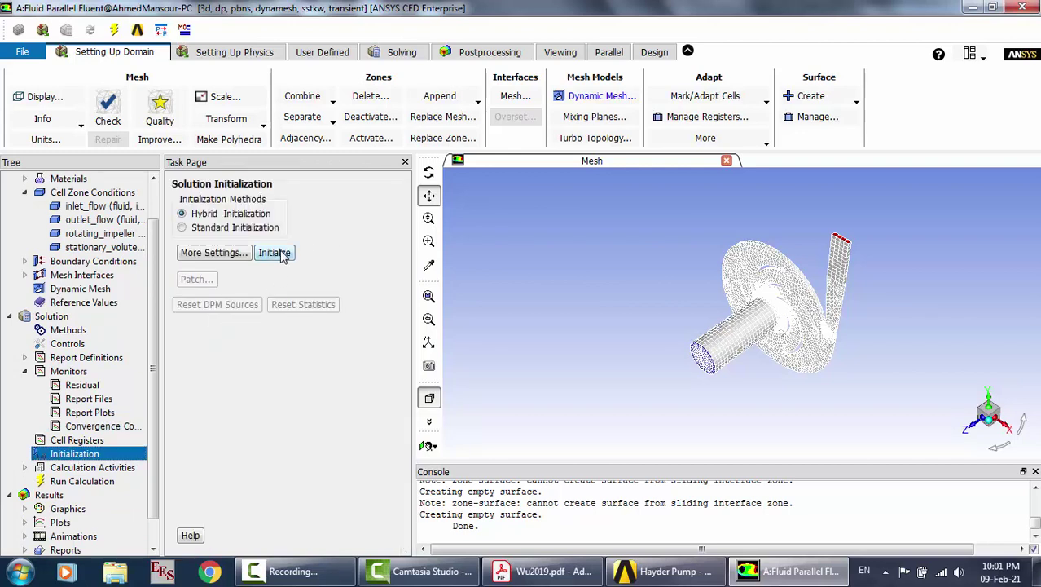
pyautogui.click(274, 252)
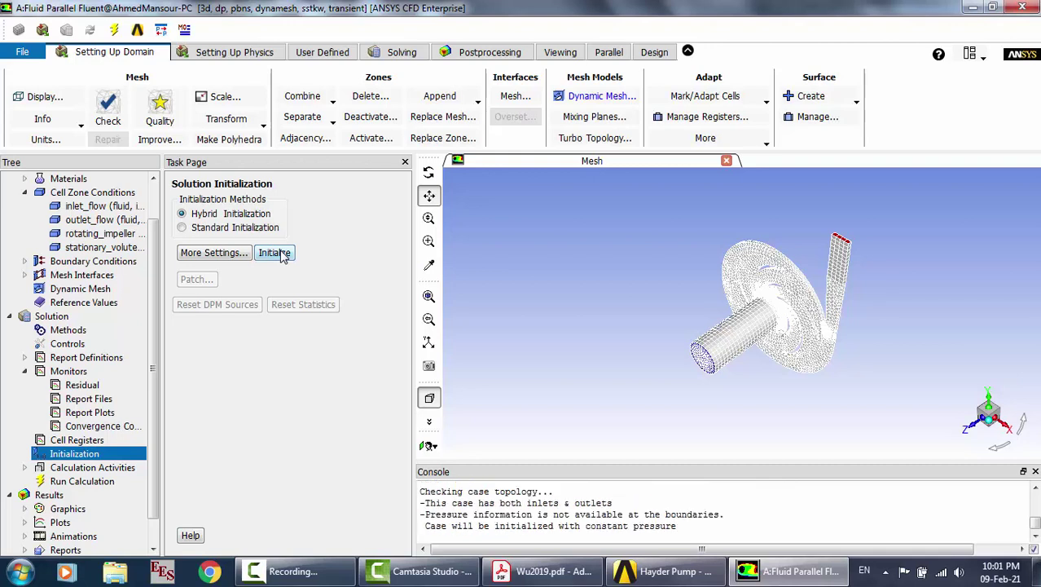
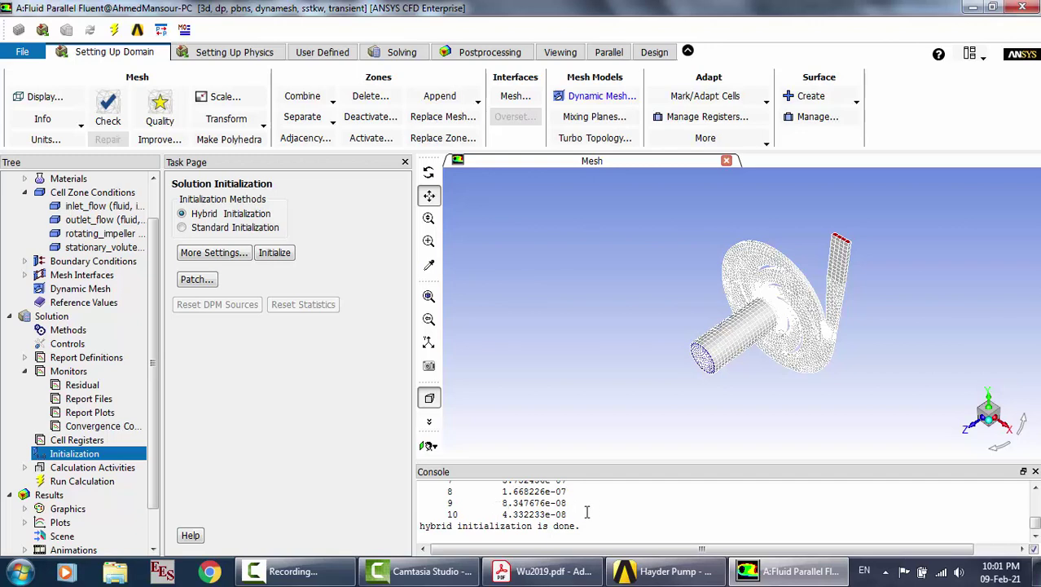
# Examine the hybrid initialization's iteration residuals in the console output
pyautogui.moveTo(587, 512); pyautogui.dragTo(580, 484)
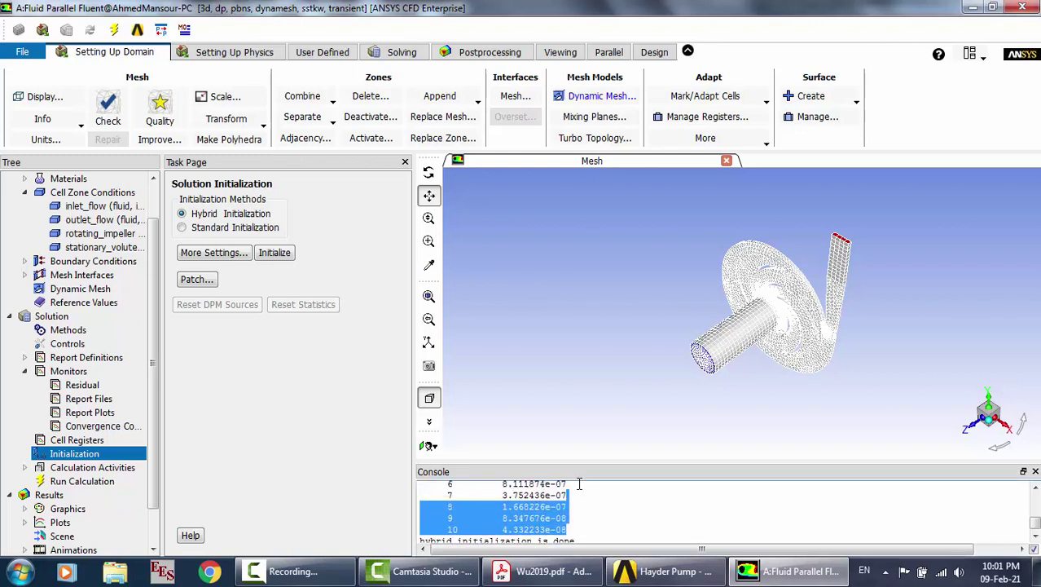
pyautogui.scroll(-1, 580, 484)
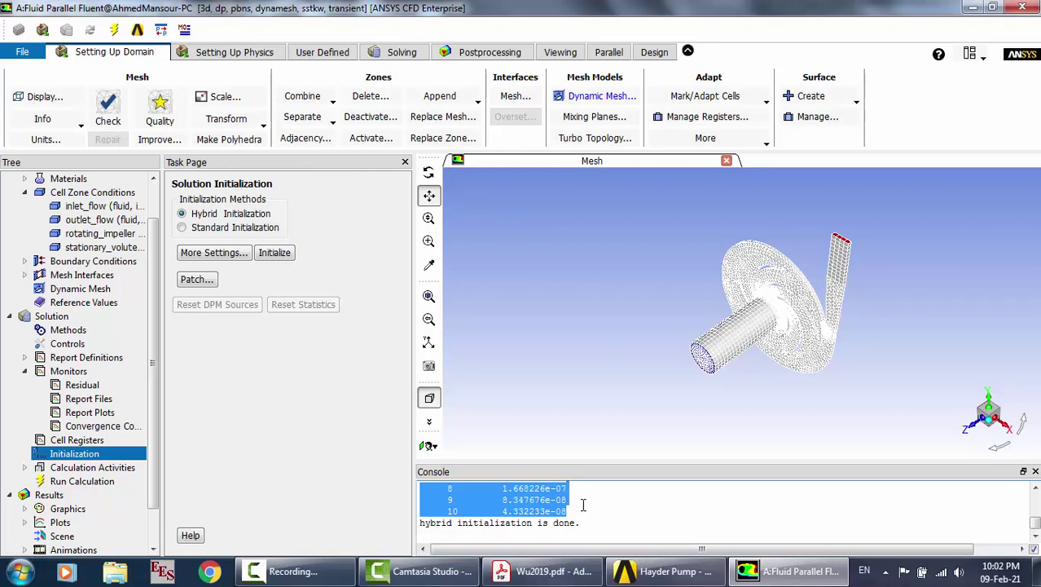
pyautogui.click(584, 506)
pyautogui.scroll(3, 491, 506)
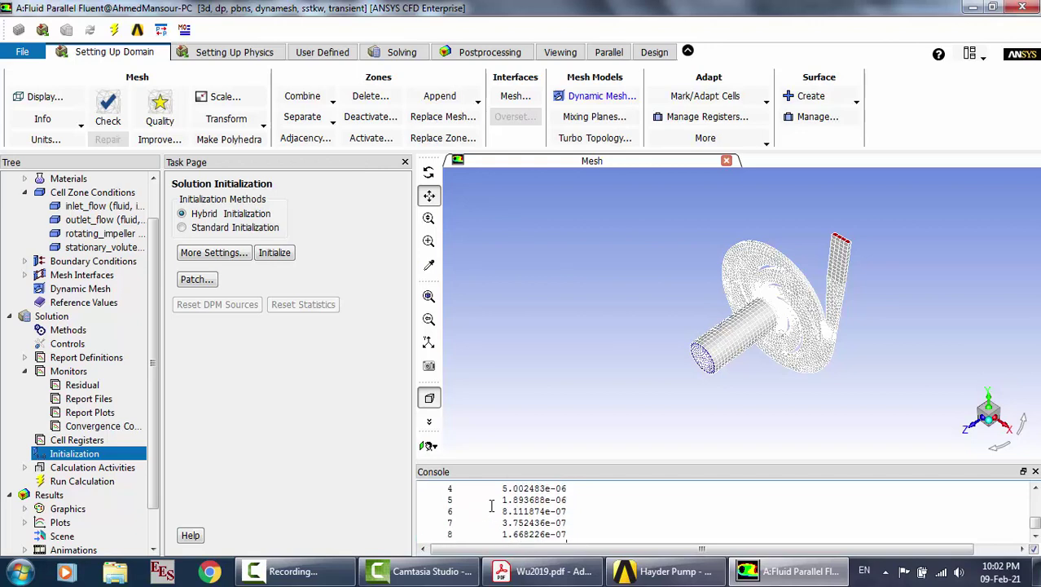
pyautogui.scroll(-3, 492, 505)
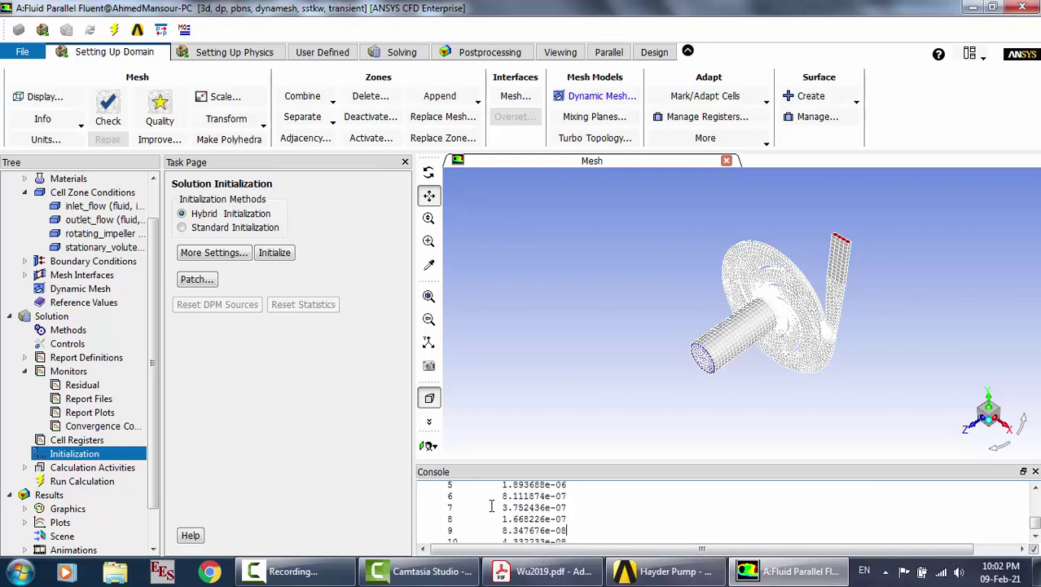
pyautogui.moveTo(502, 511)
pyautogui.mouseDown()
pyautogui.moveTo(576, 510)
pyautogui.moveTo(568, 499)
pyautogui.moveTo(505, 499)
pyautogui.mouseUp()
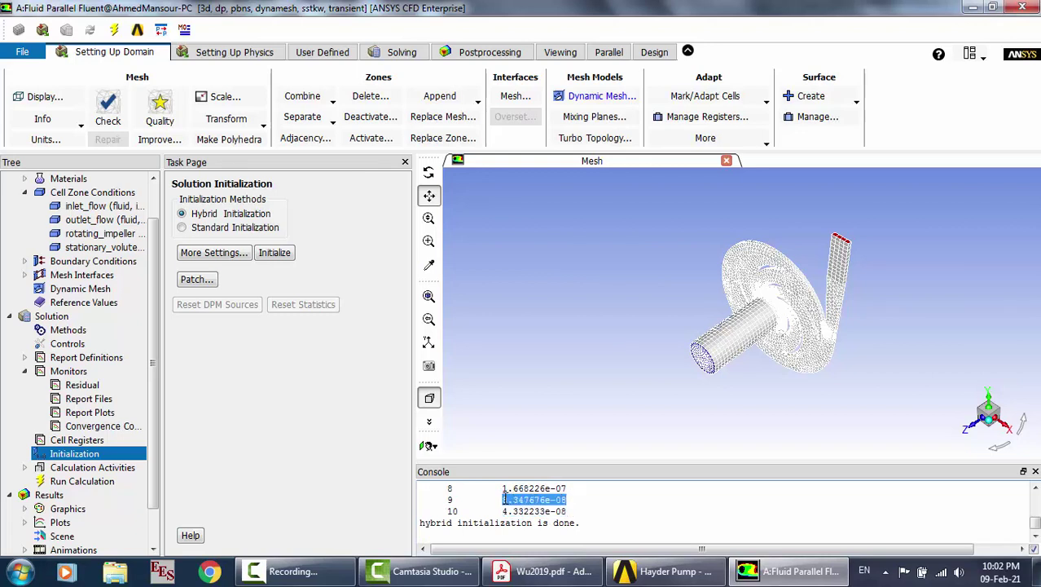
pyautogui.click(571, 505)
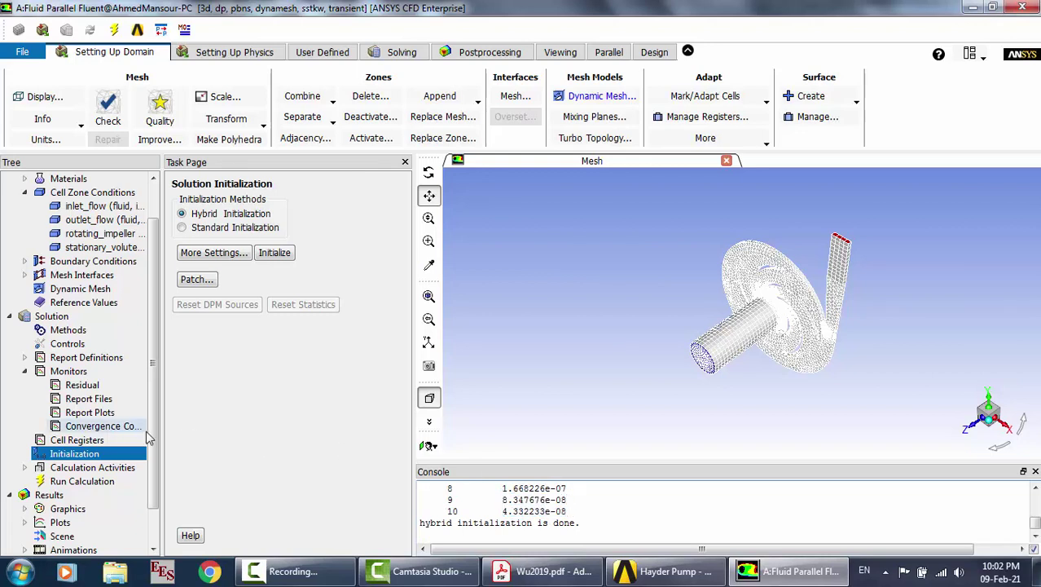
# Inspect the calculation activities, including the autosave frequency and file storage options, and leave the autosave settings unchanged
pyautogui.click(26, 468)
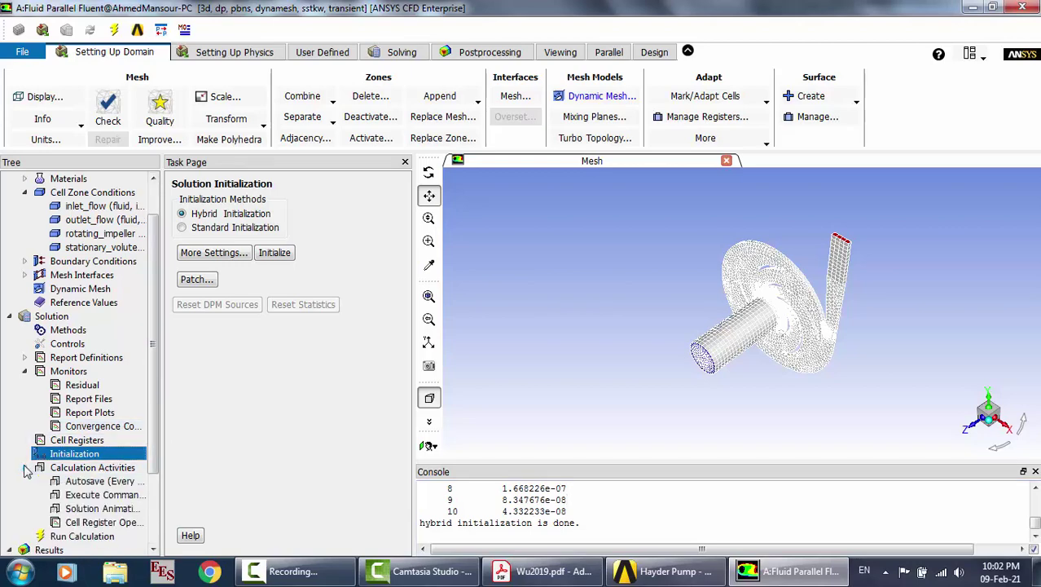
pyautogui.click(92, 482)
pyautogui.doubleClick(93, 483)
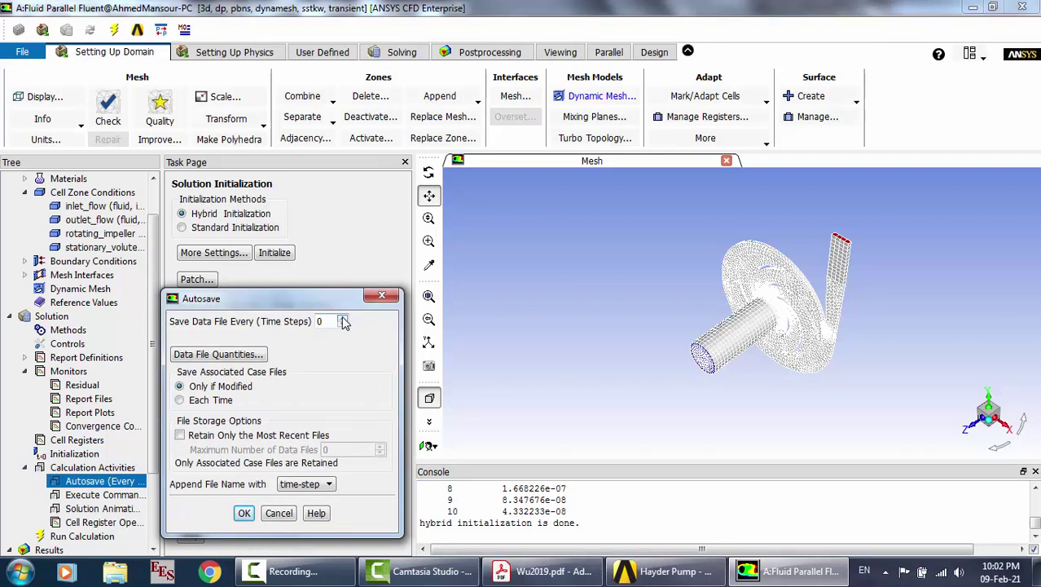
pyautogui.click(381, 295)
pyautogui.click(79, 495)
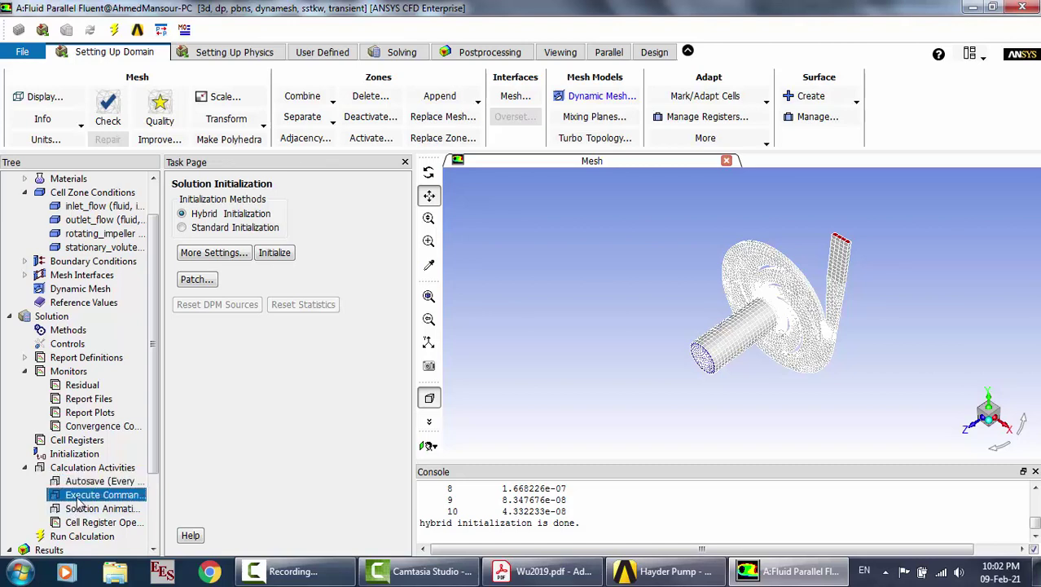
pyautogui.scroll(-1, 80, 495)
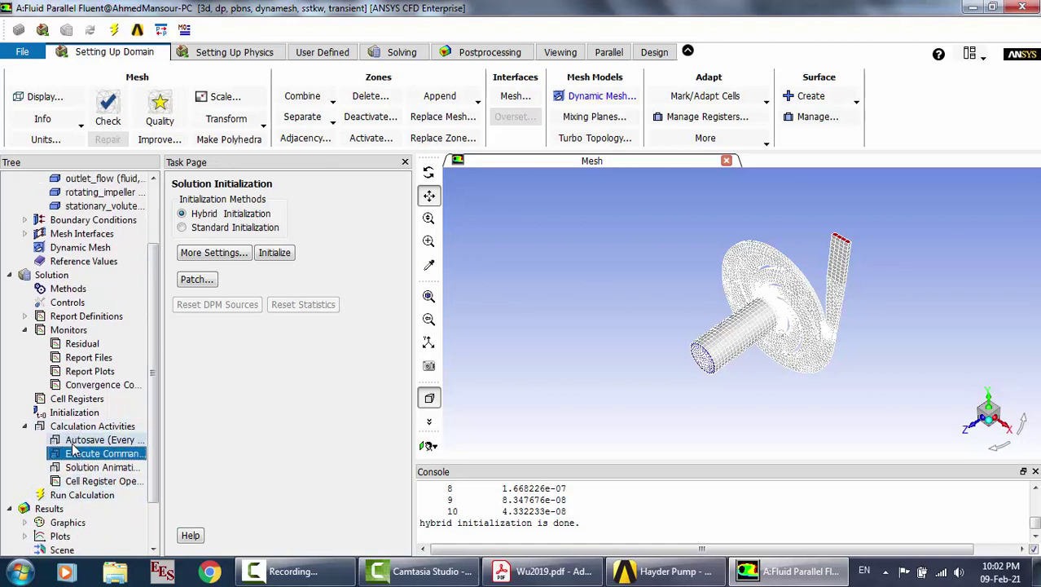
# Check the residual monitors' equations and absolute convergence criteria from continuity through omega, closing the dialog without changes
pyautogui.click(89, 344)
pyautogui.doubleClick(89, 344)
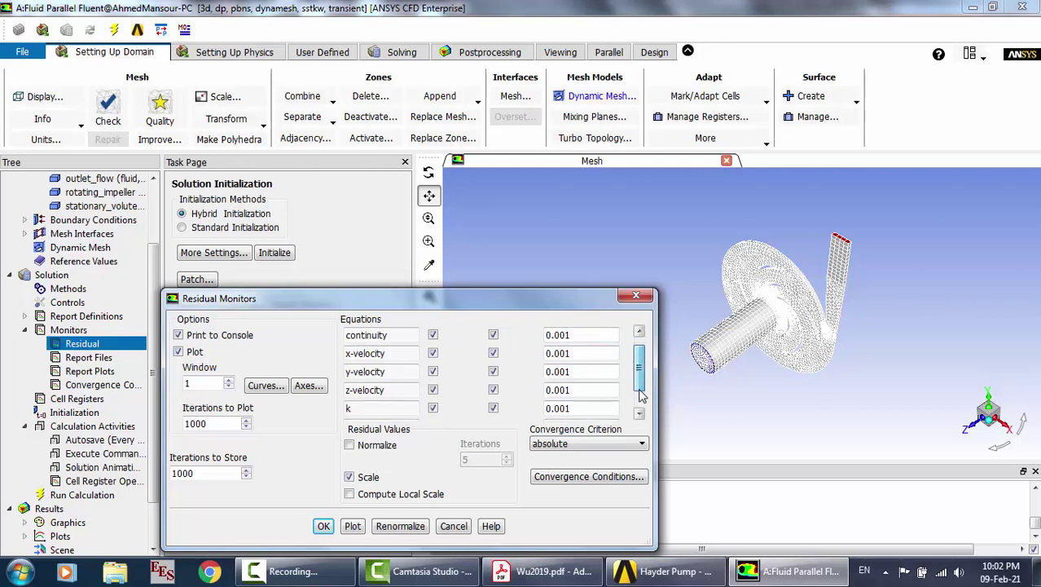
pyautogui.scroll(-2, 640, 370)
pyautogui.click(636, 296)
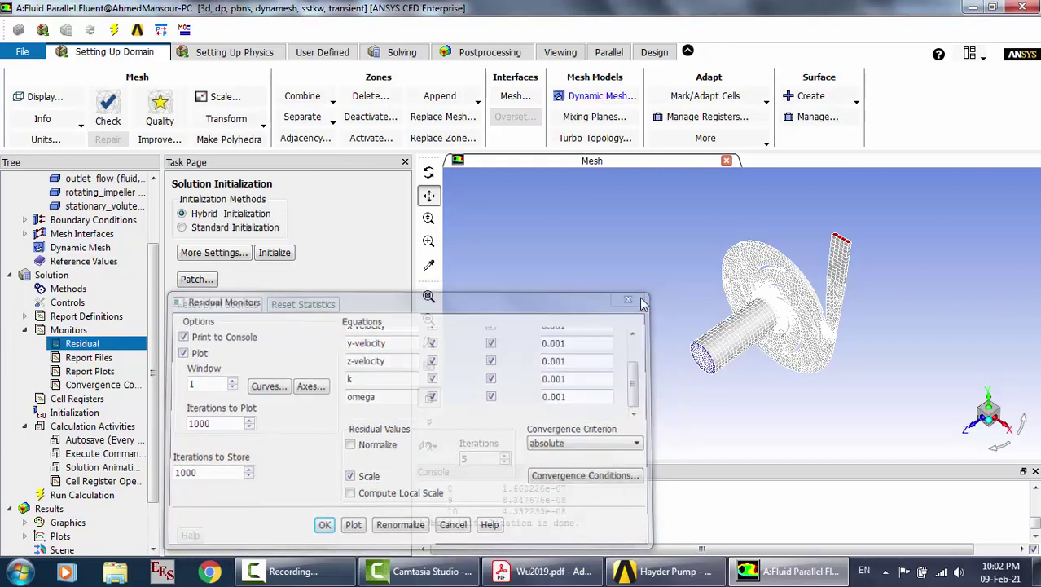
# Review the Run Calculation time step size, number of time steps and maximum iterations per time step, glancing at Wu2019.pdf for reference
pyautogui.click(122, 426)
pyautogui.scroll(-2, 122, 426)
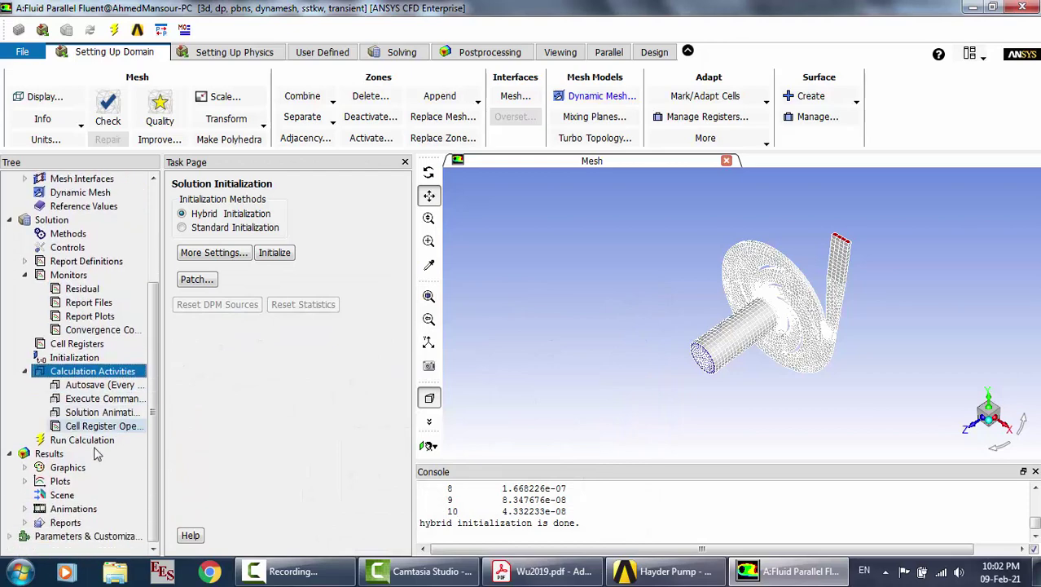
pyautogui.click(73, 440)
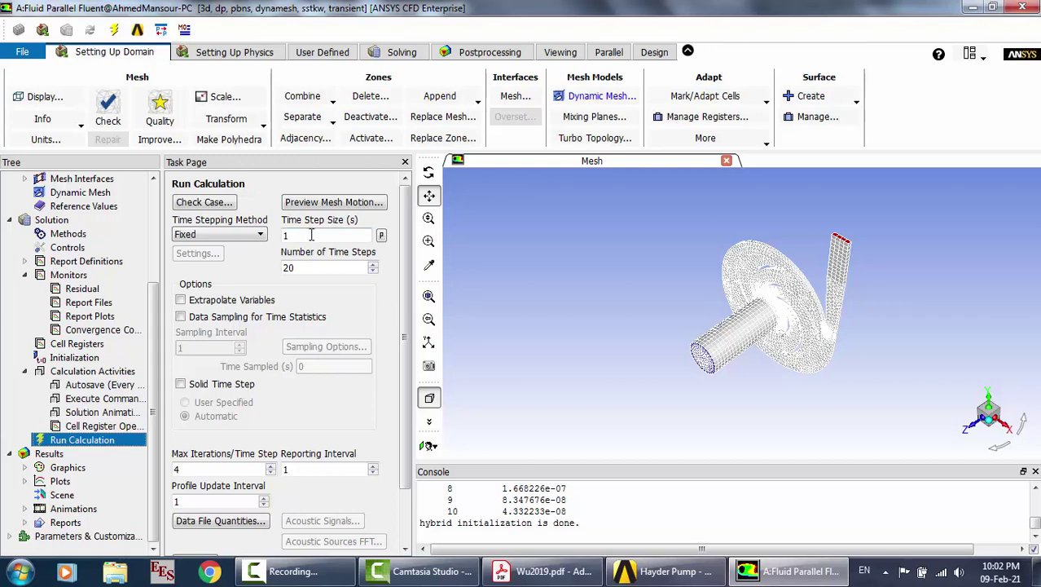
pyautogui.moveTo(310, 236); pyautogui.dragTo(275, 236)
pyautogui.click(544, 570)
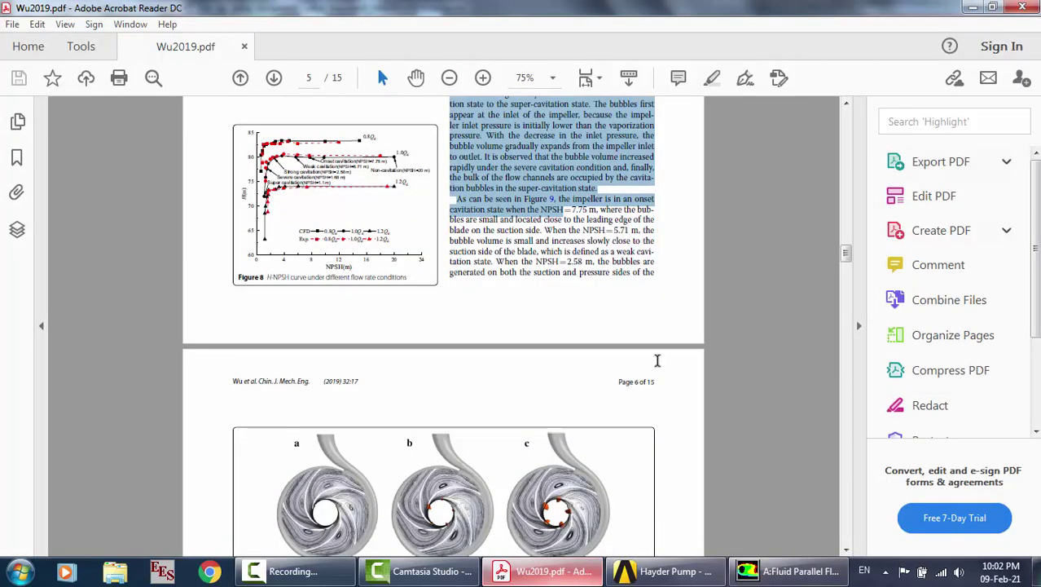
pyautogui.click(789, 570)
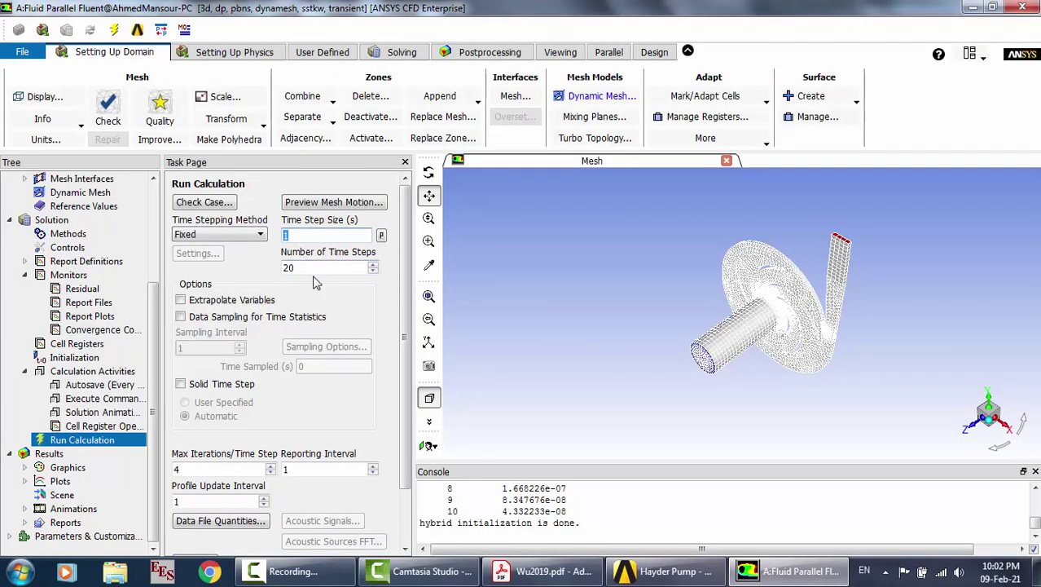
pyautogui.click(311, 271)
pyautogui.click(191, 469)
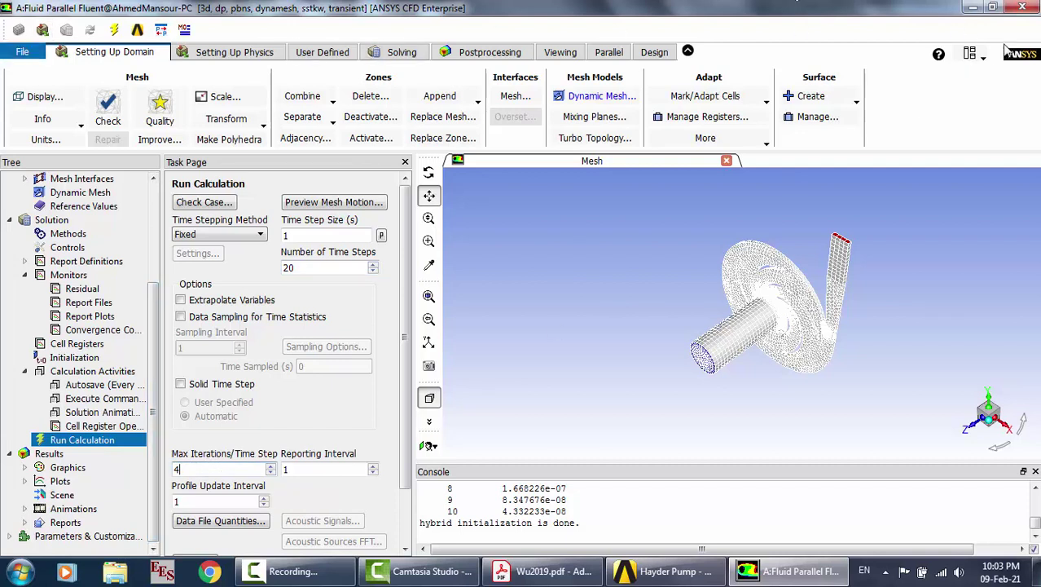
# Quit Fluent and return to the Hayder Pump project in Workbench
pyautogui.click(1023, 8)
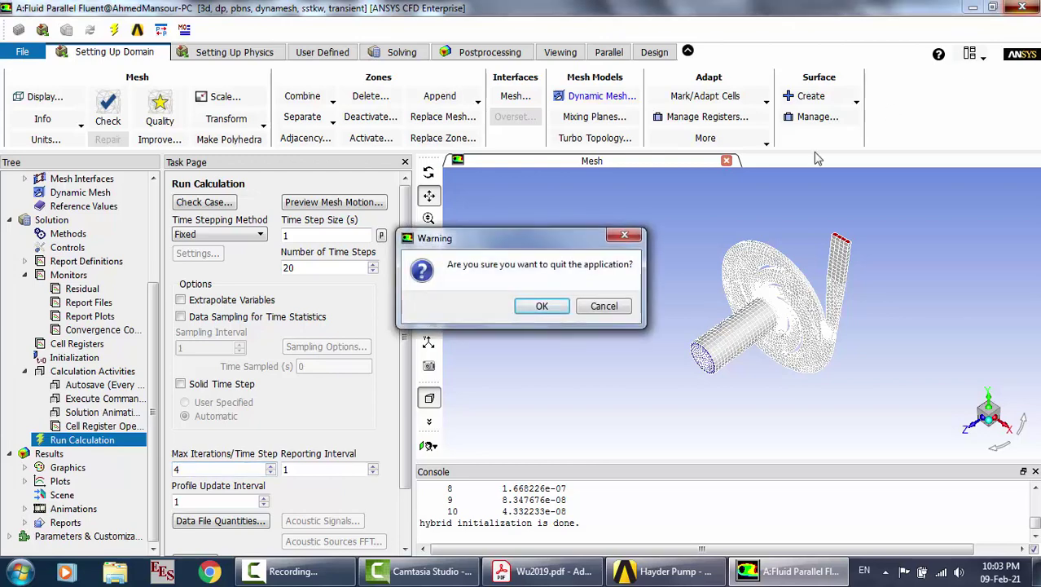
pyautogui.click(549, 308)
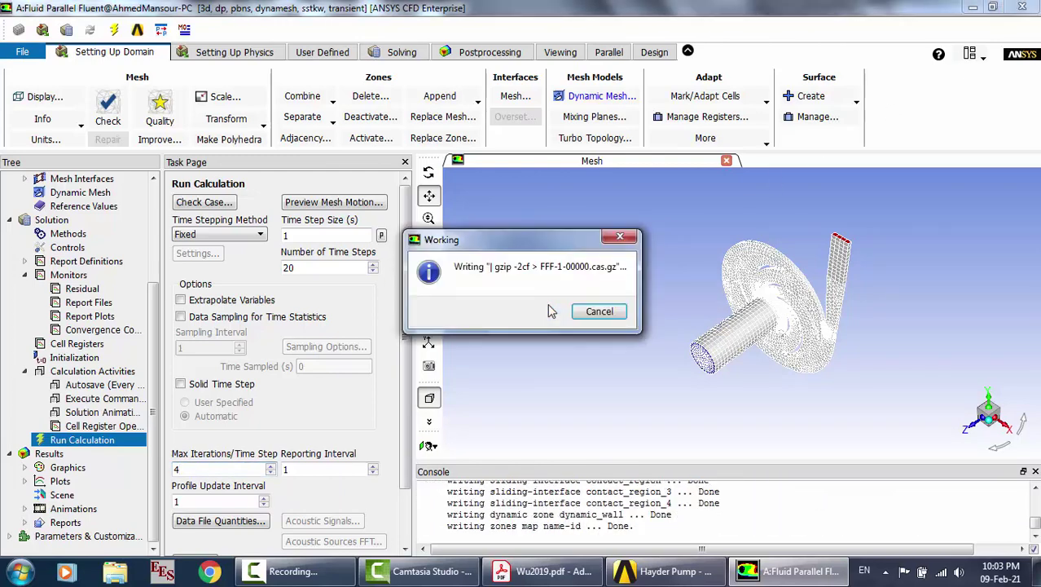
pyautogui.click(293, 571)
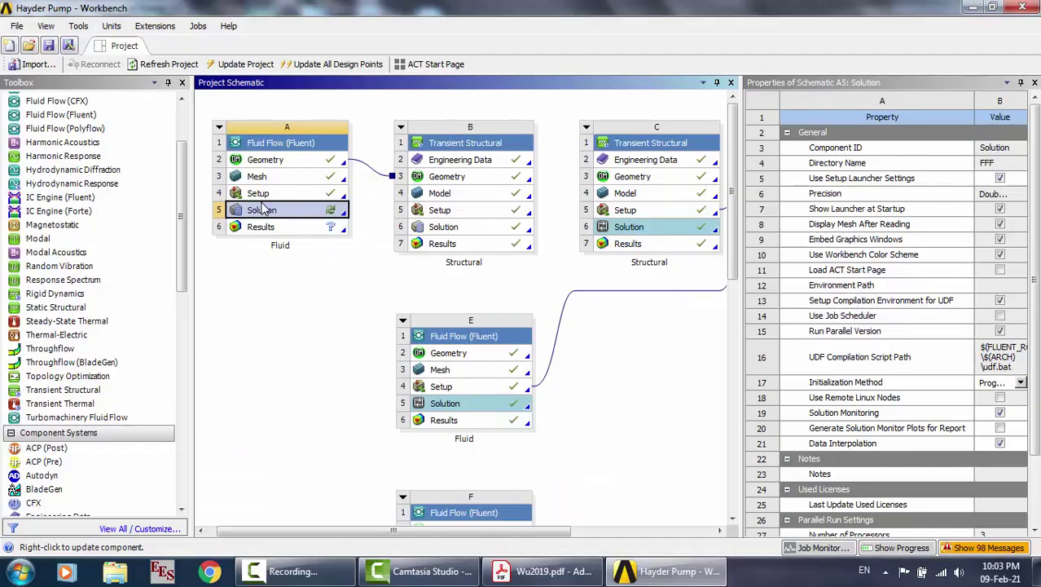
# Reset the Solution cell of Fluid Flow (Fluent) system A, confirming deletion of its local and generated data
pyautogui.rightClick(263, 209)
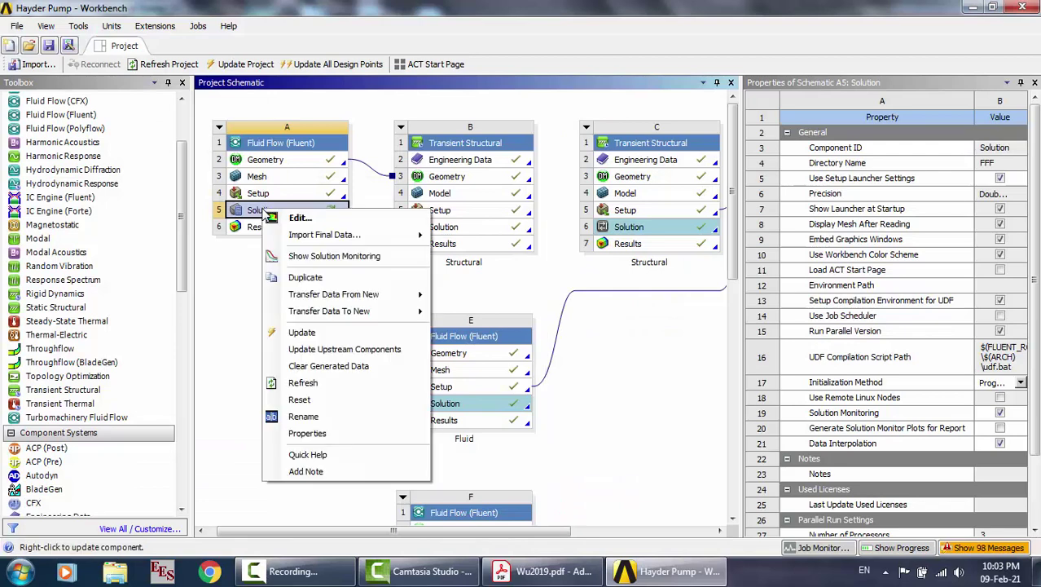
pyautogui.click(300, 400)
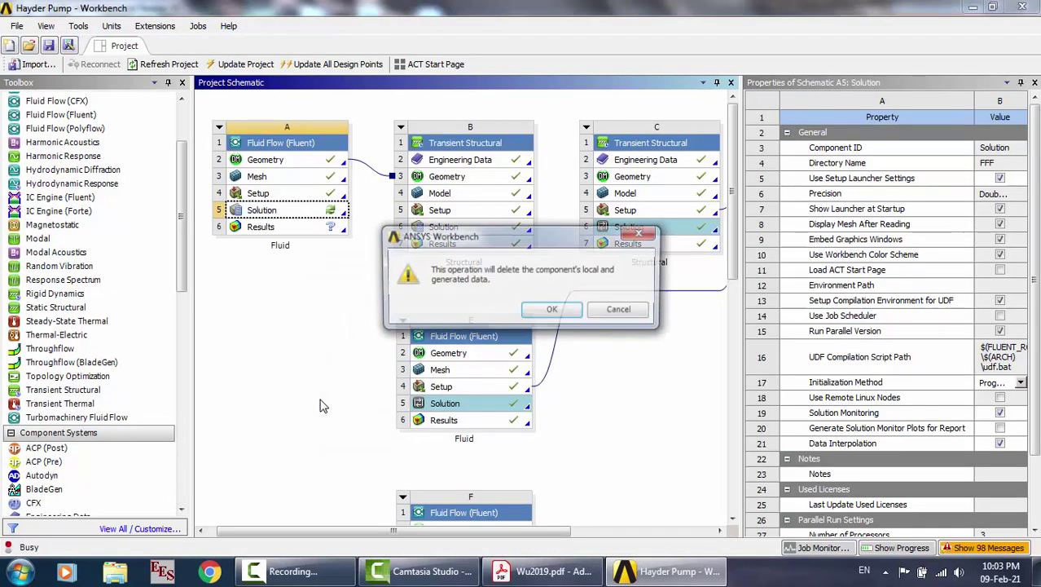
pyautogui.click(559, 310)
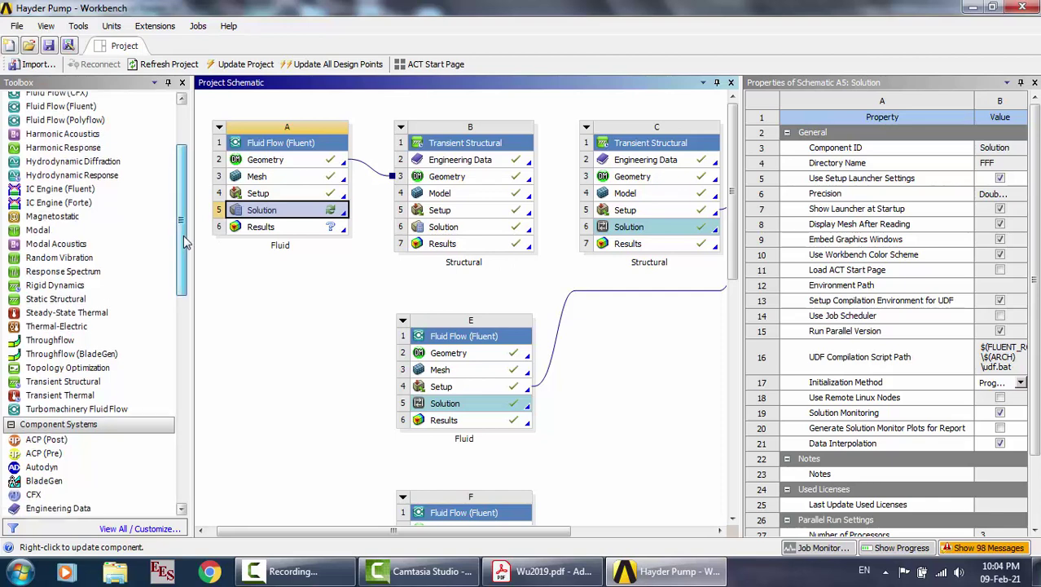
# Inspect the geometry shared between systems A and B, and open Transient Structural system B's Engineering Data to view Structural Steel
pyautogui.moveTo(184, 228); pyautogui.dragTo(183, 237)
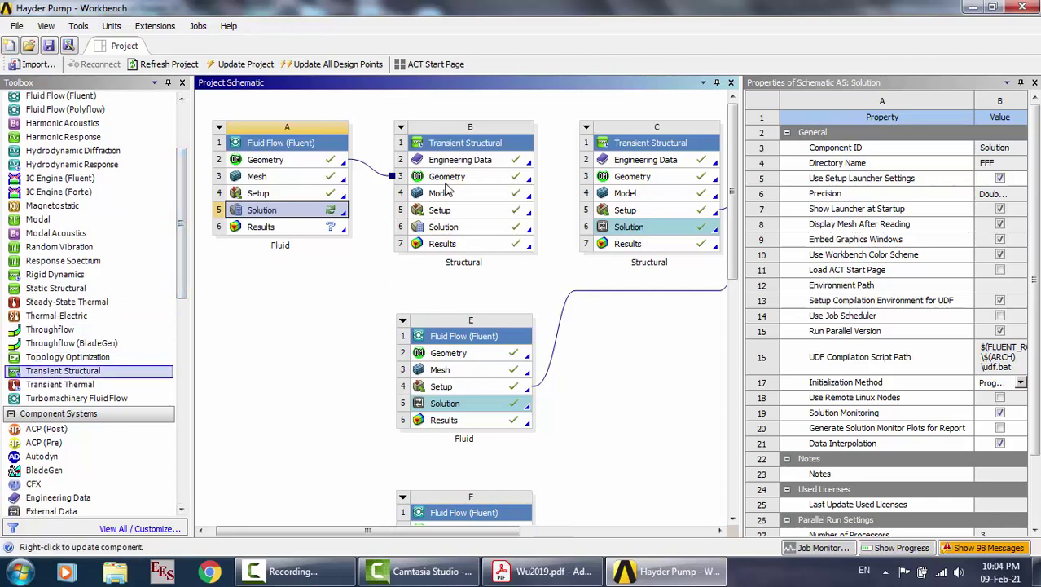
pyautogui.click(318, 161)
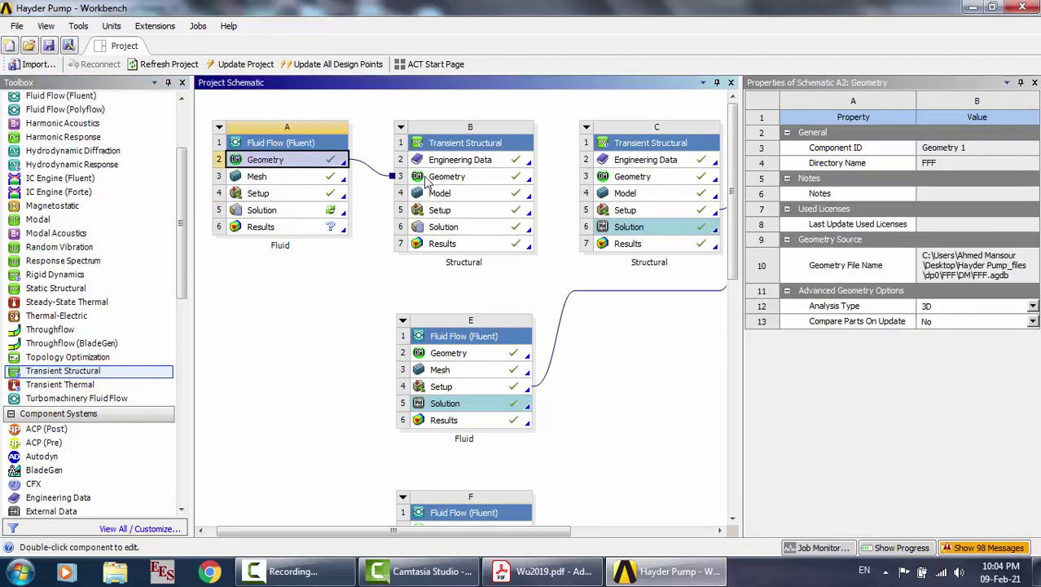
pyautogui.doubleClick(463, 159)
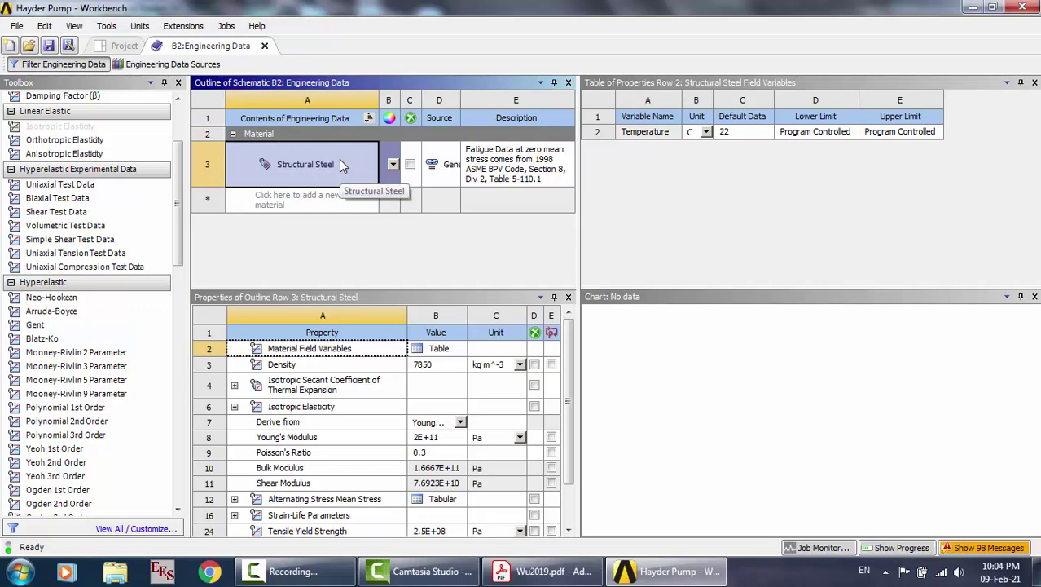
# Close system B's Engineering Data and open the Model of Transient Structural system B in Mechanical
pyautogui.click(264, 46)
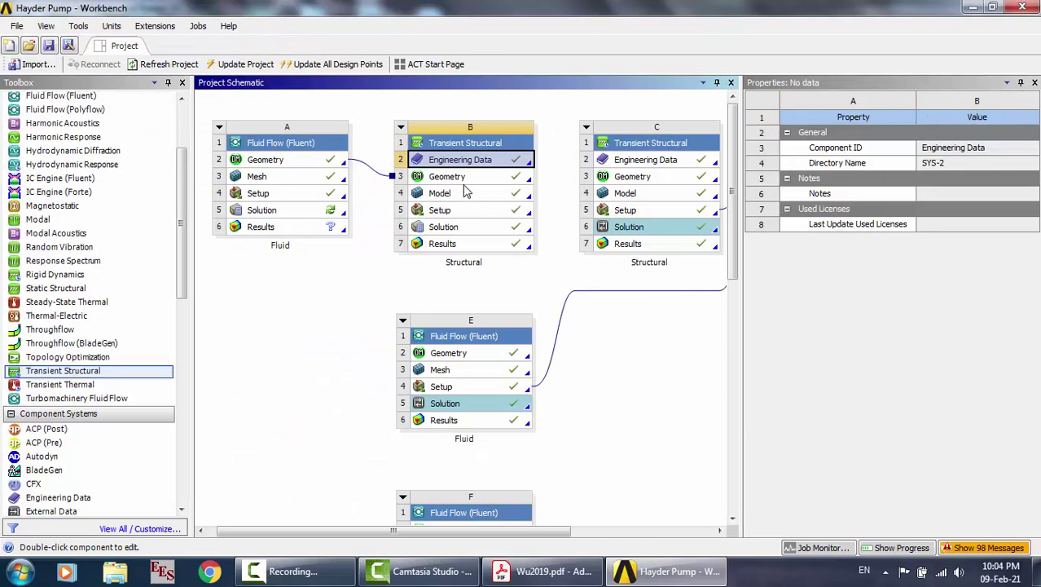
pyautogui.click(468, 198)
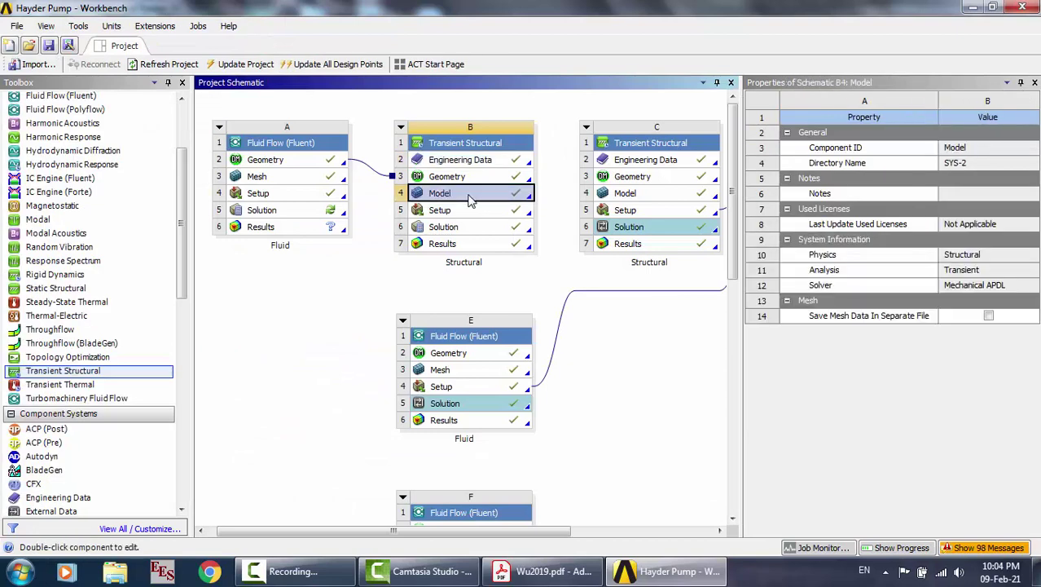
pyautogui.doubleClick(470, 200)
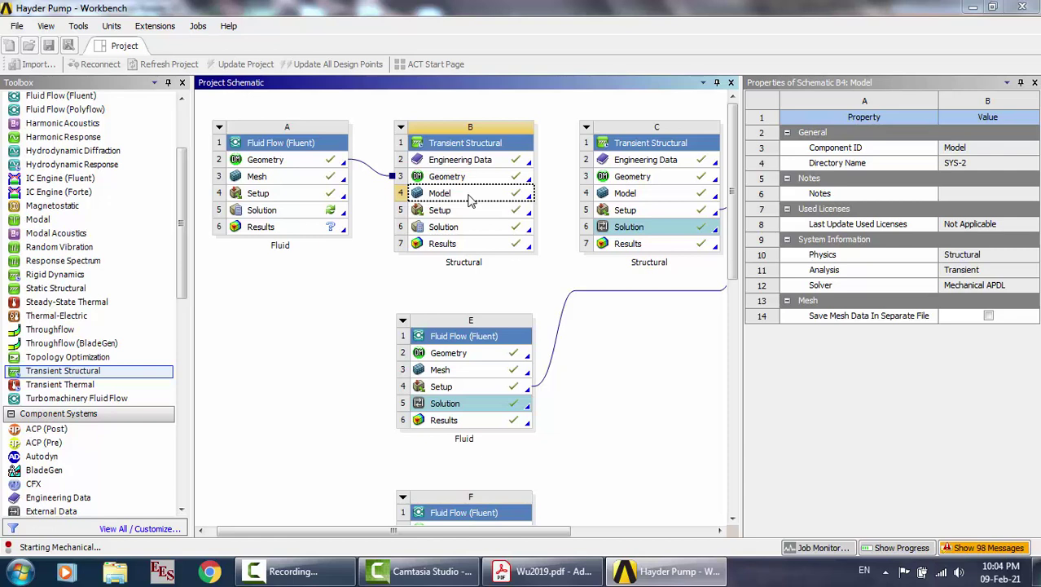
pyautogui.click(331, 578)
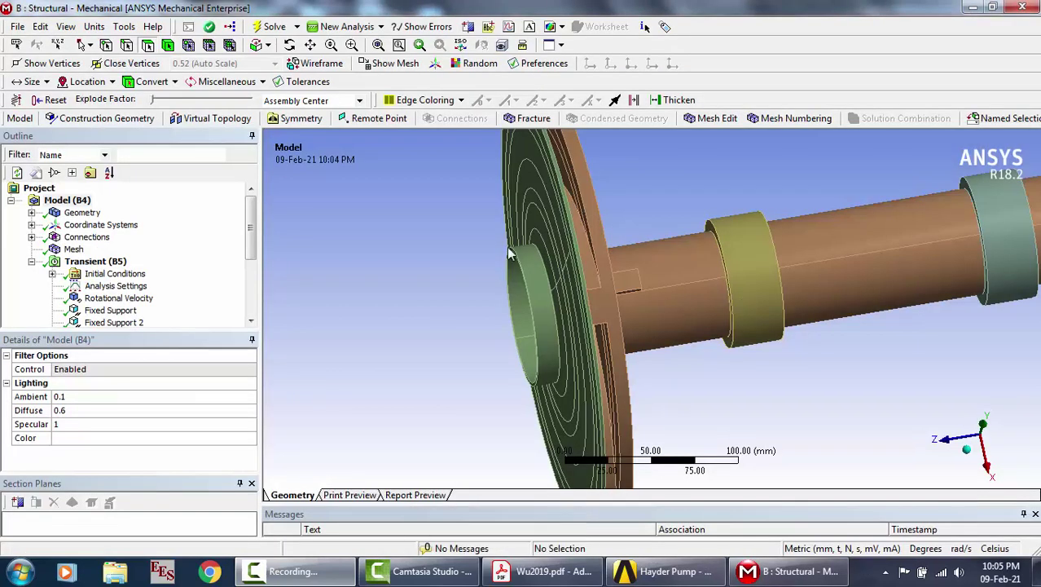
# Inspect the model's geometry bodies, expanding Part 2 and highlighting each of the two Solid bearing rings on the shaft
pyautogui.click(31, 213)
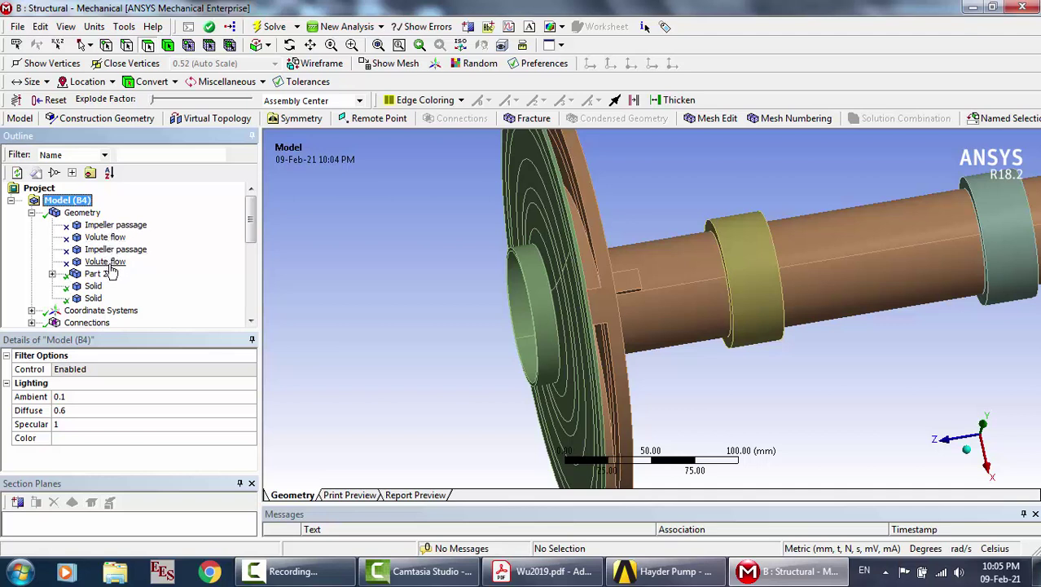
pyautogui.click(52, 274)
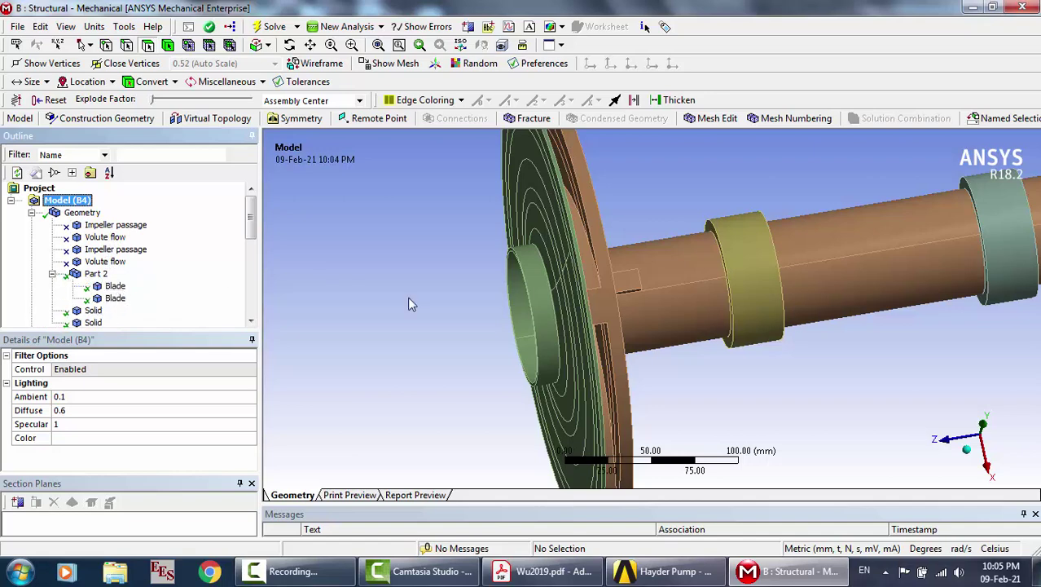
pyautogui.moveTo(412, 304); pyautogui.dragTo(412, 305, button='middle')
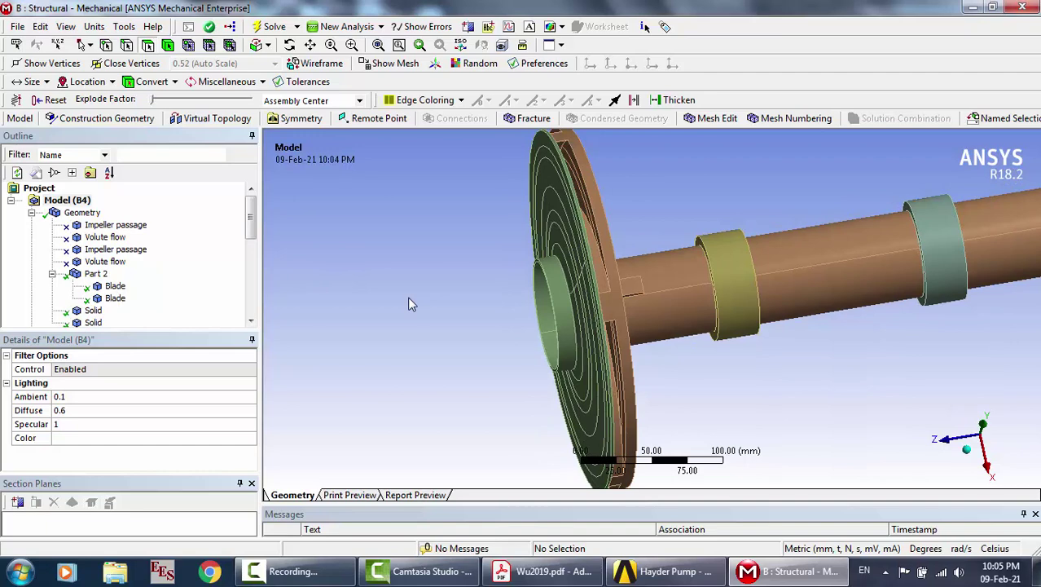
pyautogui.click(94, 310)
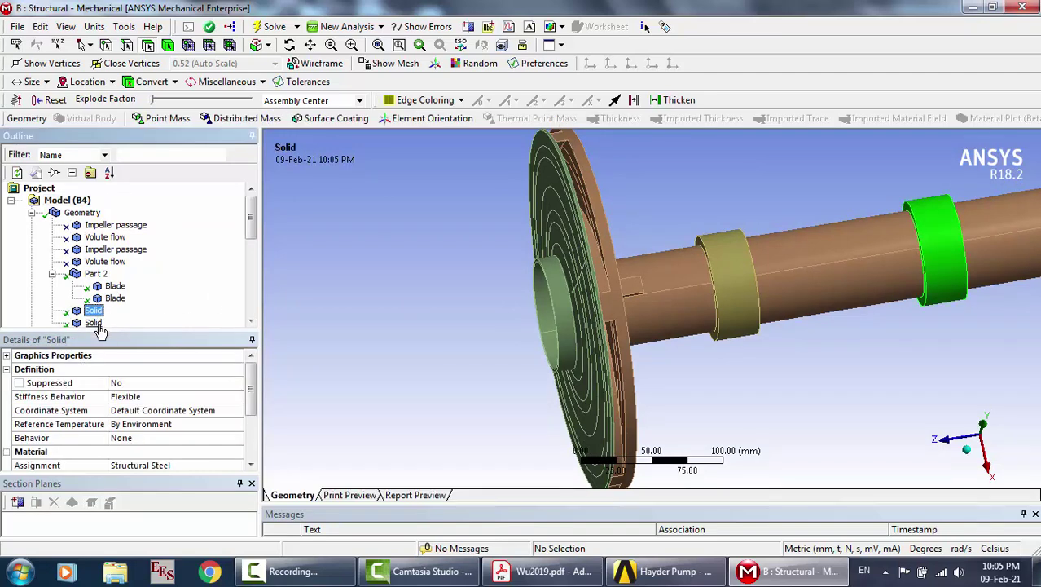
pyautogui.click(94, 323)
pyautogui.scroll(-2, 163, 446)
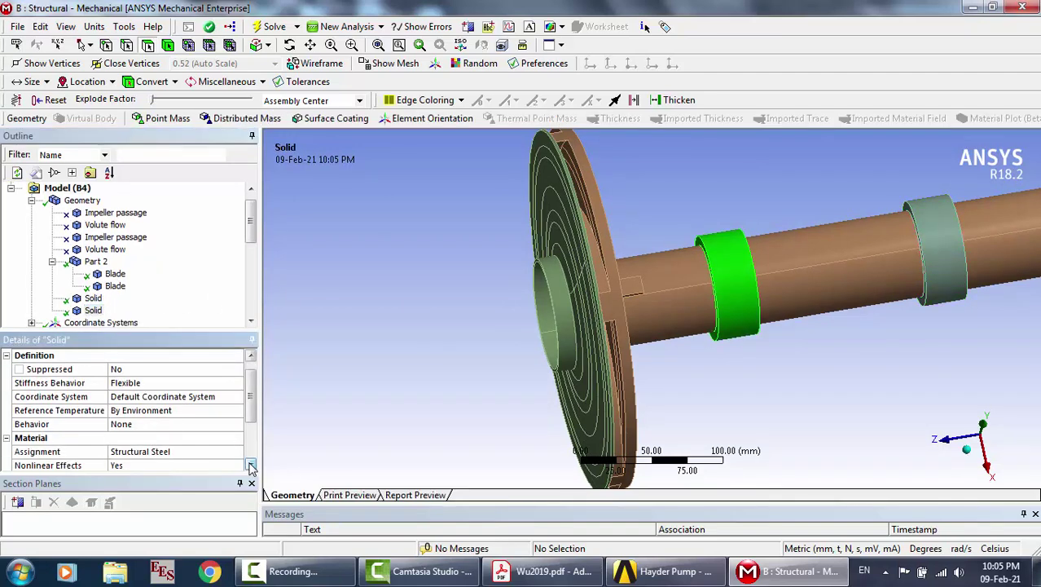
# Check the material assignment options of the second Solid ring, inspect the two Blade bodies, and collapse the geometry tree
pyautogui.click(233, 441)
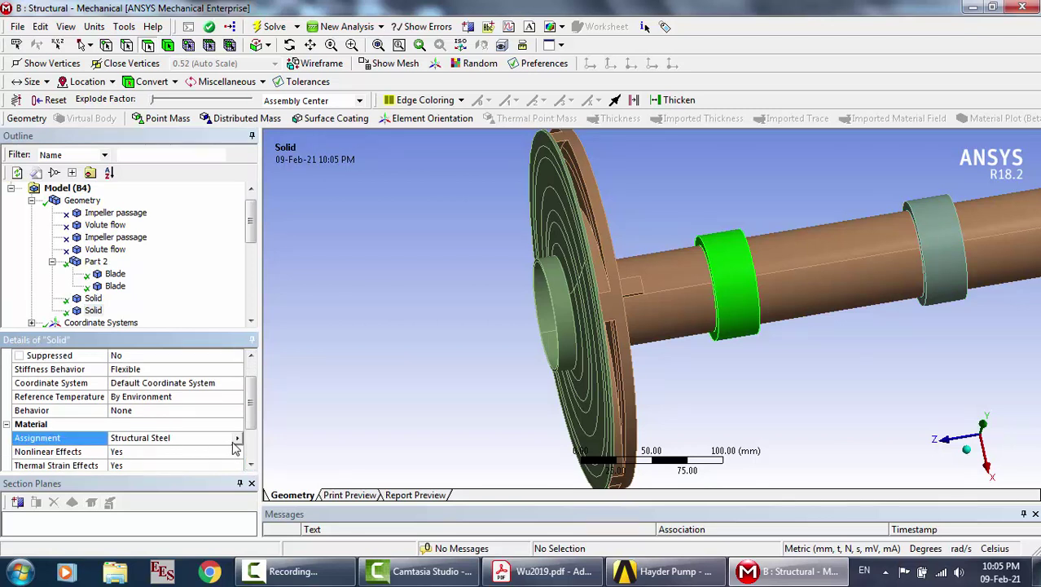
pyautogui.click(237, 439)
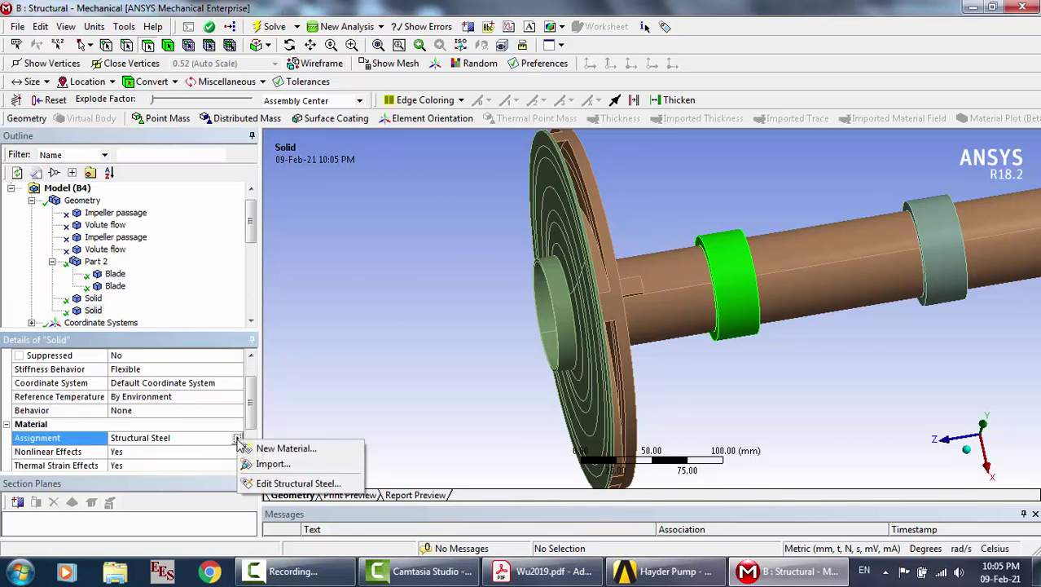
pyautogui.click(226, 292)
pyautogui.click(114, 274)
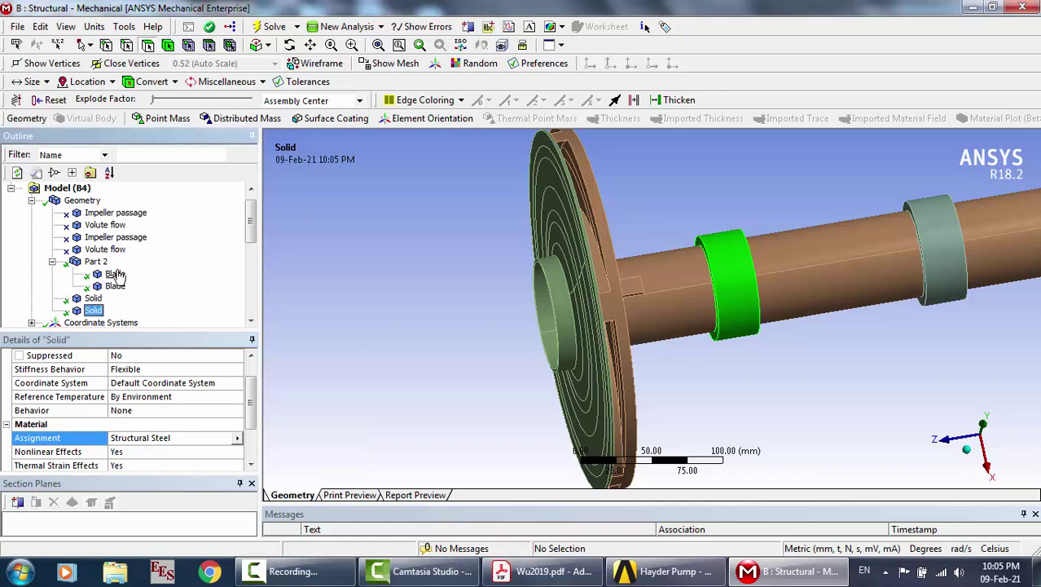
pyautogui.click(115, 286)
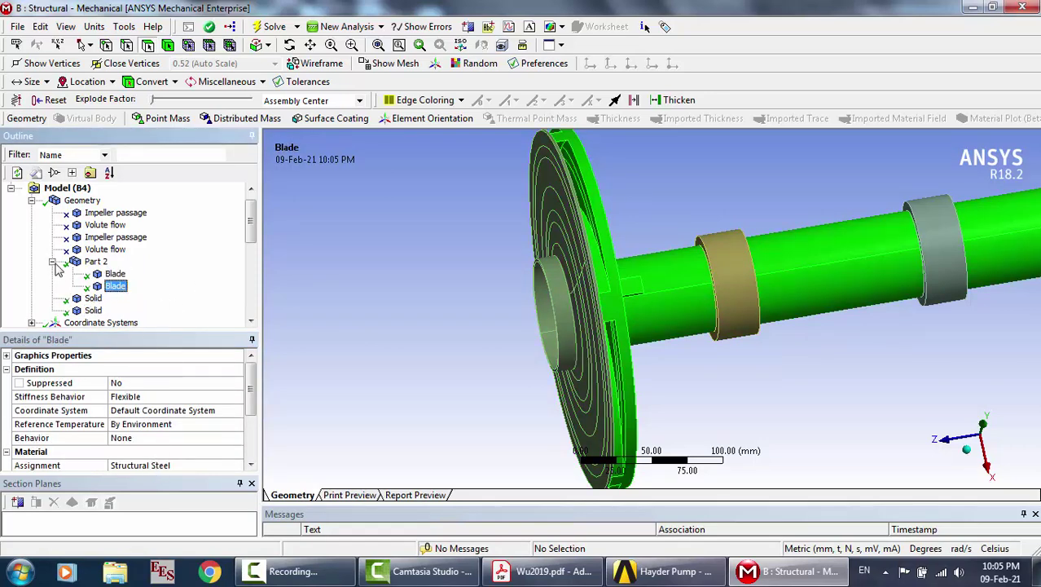
pyautogui.click(52, 262)
pyautogui.click(31, 200)
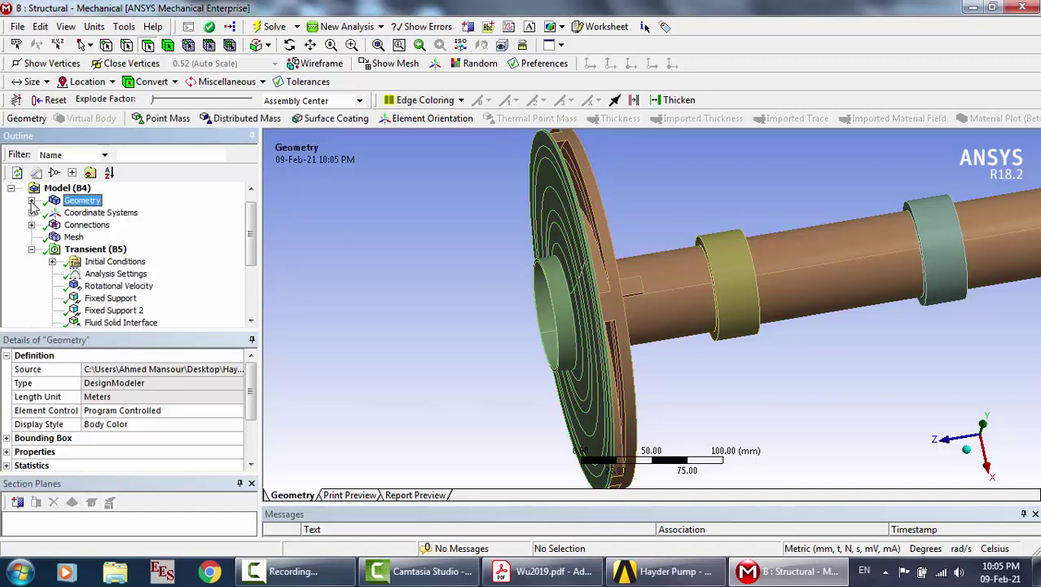
# Review the structural mesh and its details, examining the impeller disc and shaft from a rotated view
pyautogui.click(74, 237)
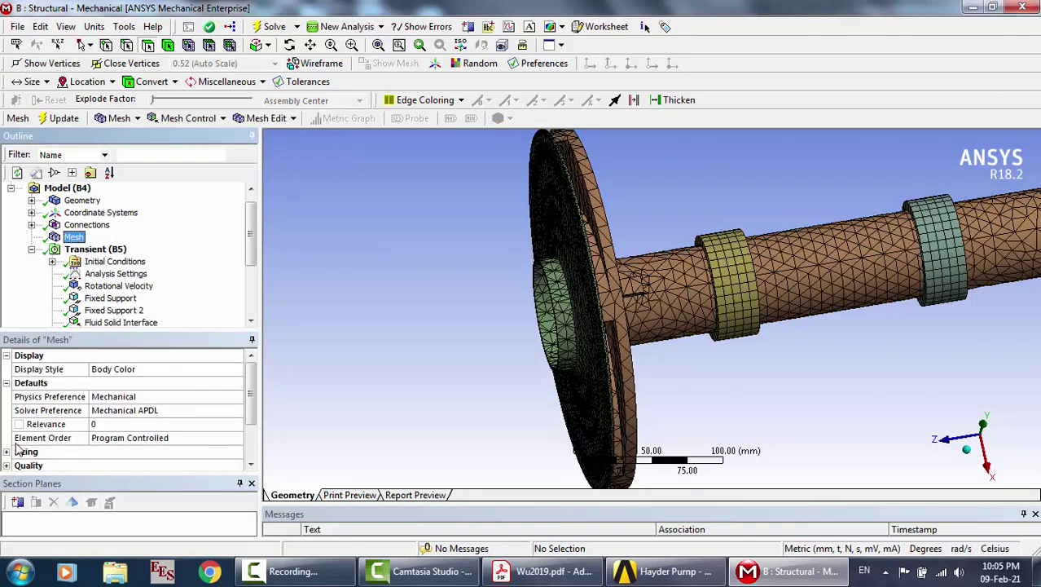
pyautogui.moveTo(255, 404); pyautogui.dragTo(254, 438)
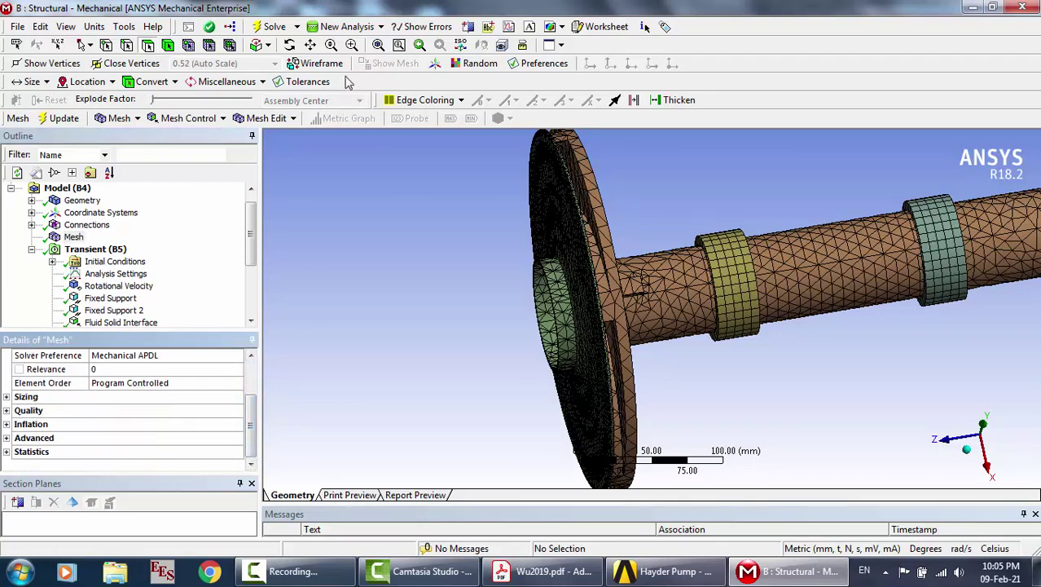
pyautogui.click(290, 44)
pyautogui.moveTo(502, 262); pyautogui.dragTo(531, 255)
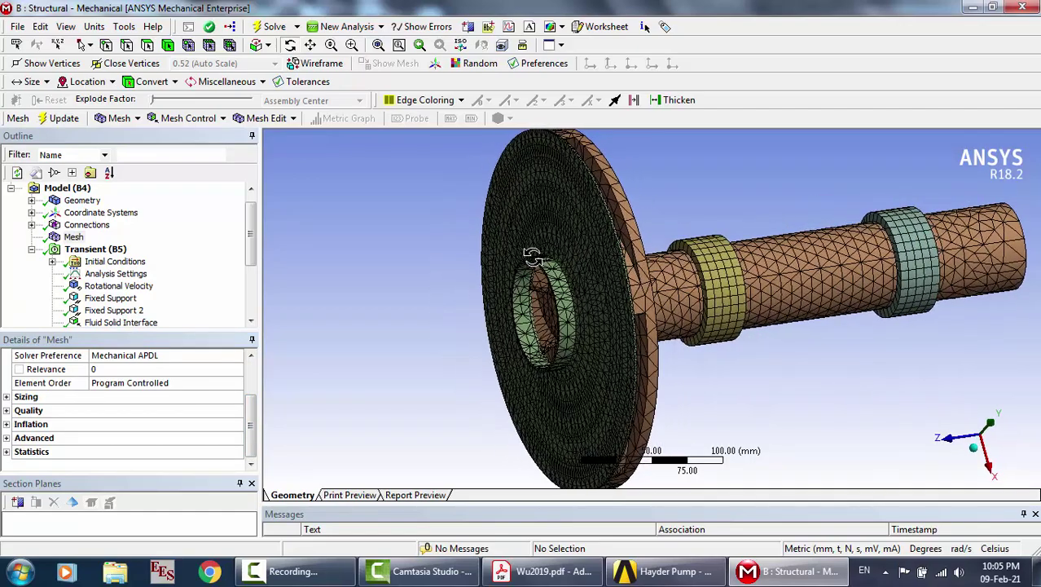
pyautogui.click(196, 269)
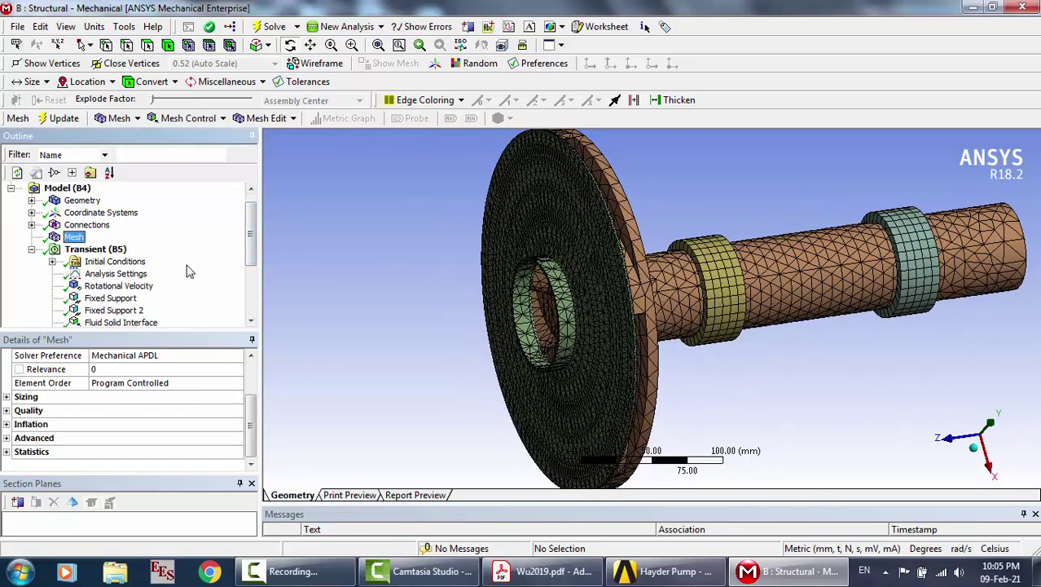
# Review the step controls in the transient Analysis Settings, including end time and time step, glancing at Wu2019.pdf for reference
pyautogui.click(114, 275)
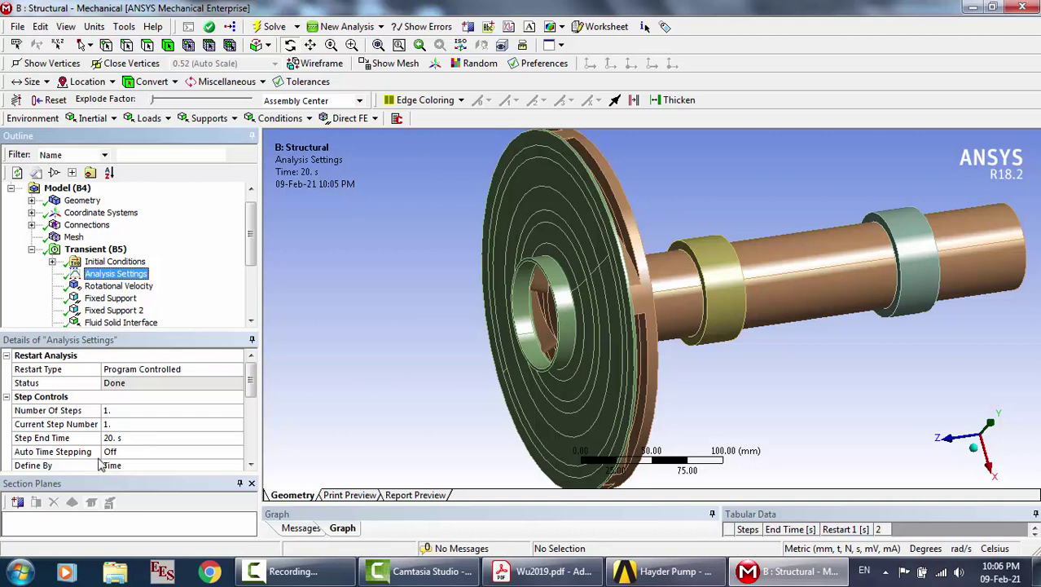
pyautogui.click(250, 464)
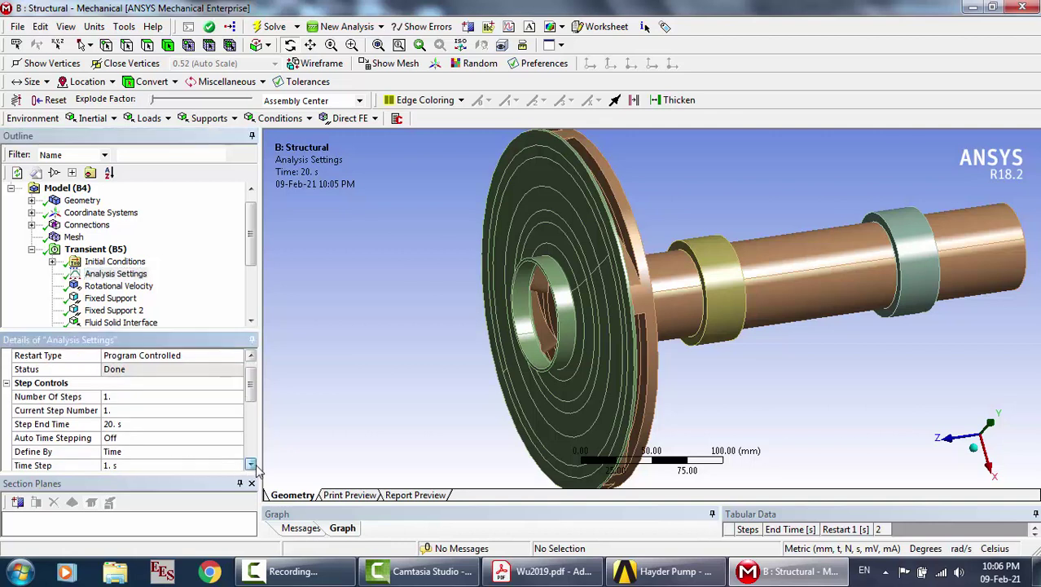
pyautogui.click(251, 465)
pyautogui.click(251, 464)
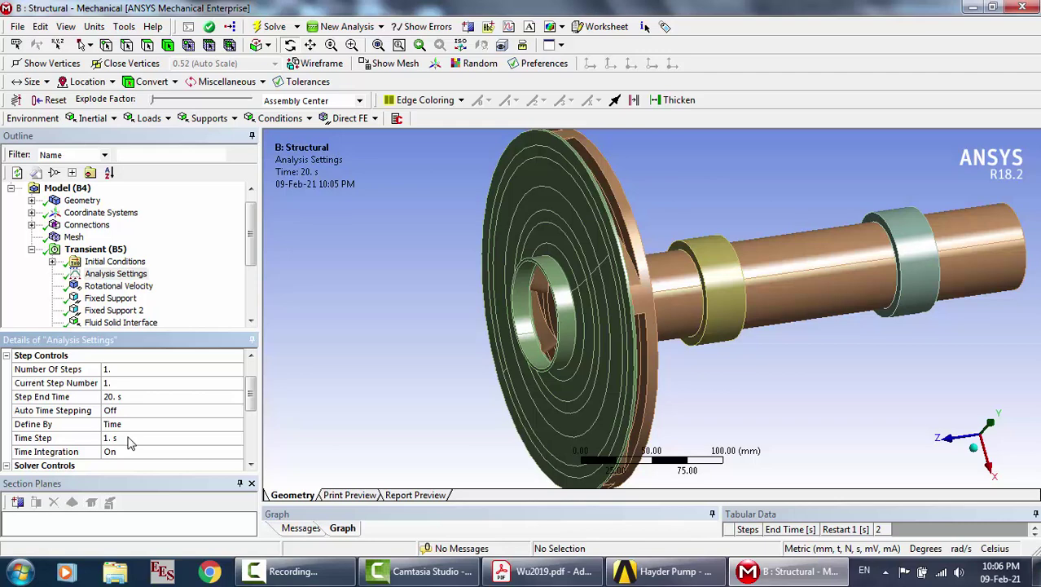
pyautogui.click(545, 570)
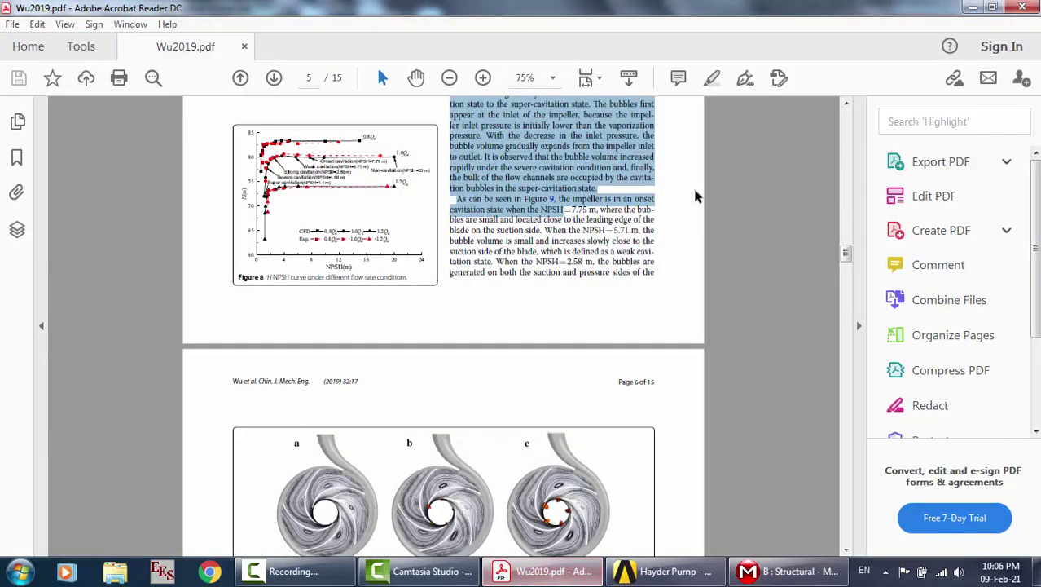
pyautogui.click(698, 197)
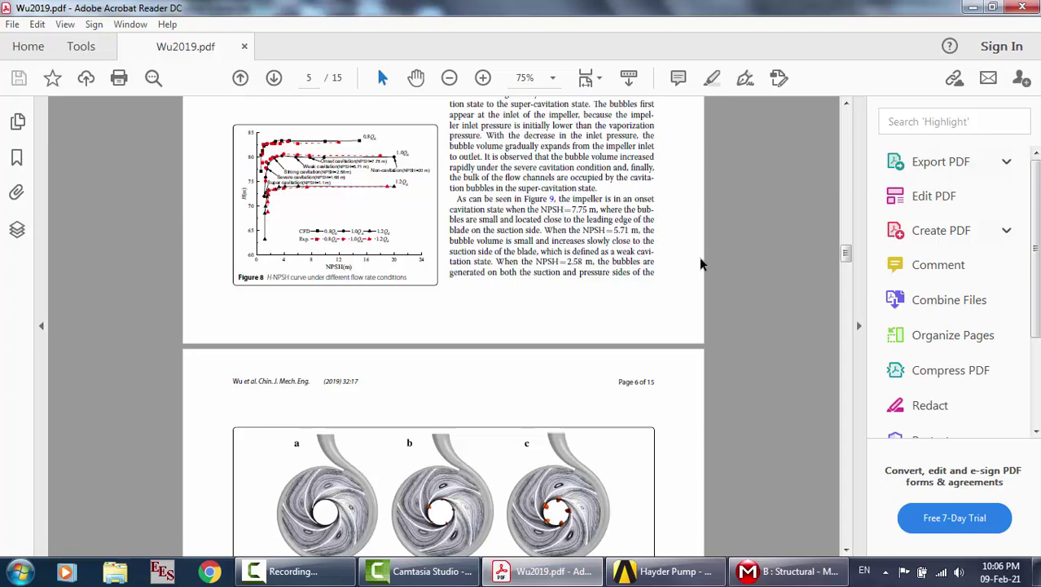
pyautogui.click(788, 570)
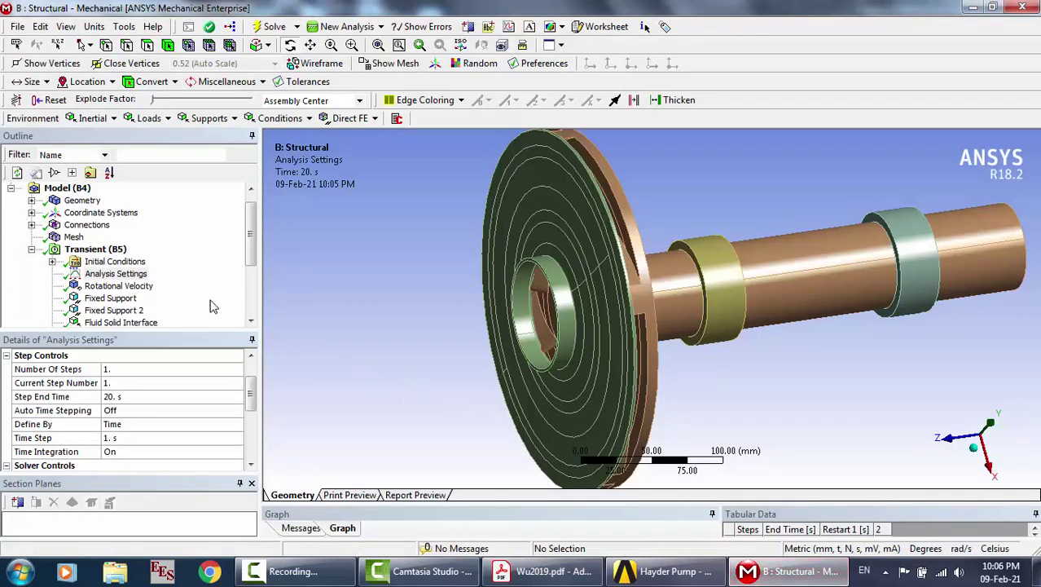
pyautogui.scroll(-1, 202, 290)
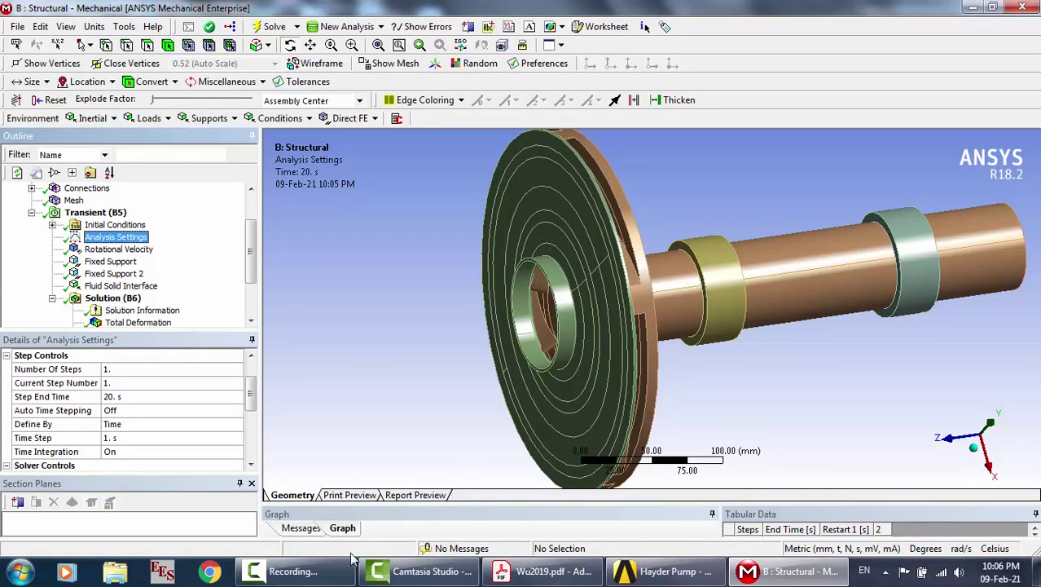
pyautogui.click(279, 578)
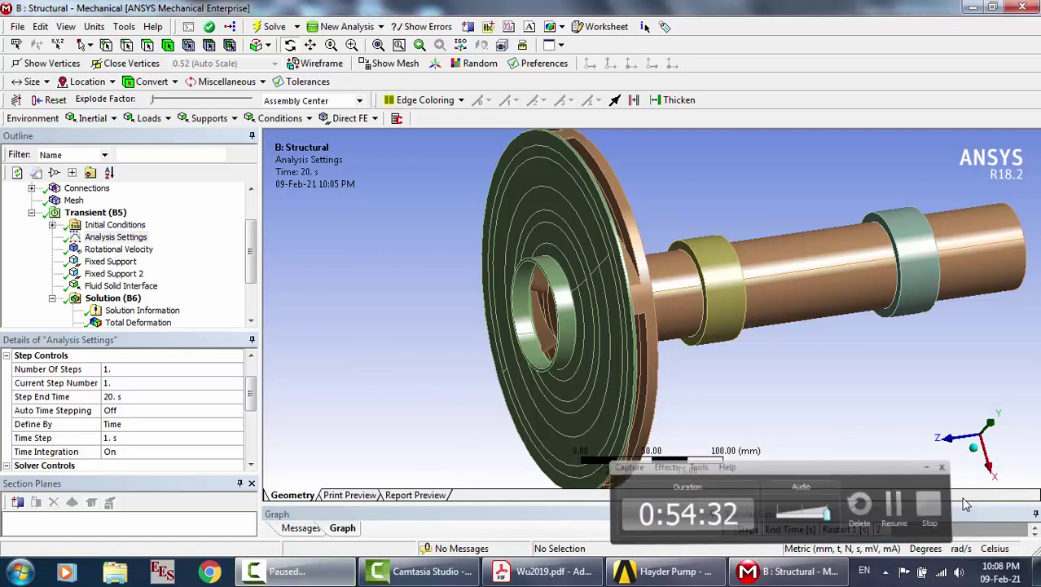
# Inspect the Rotational Velocity load's components and scoped bodies, leaving its geometry selection without applying changes
pyautogui.click(103, 251)
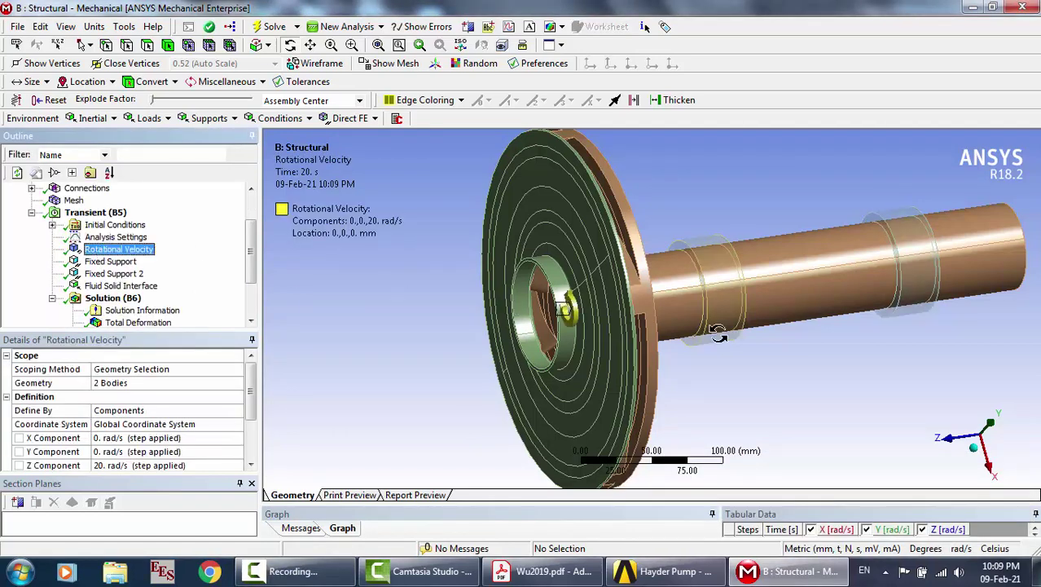
pyautogui.moveTo(717, 328); pyautogui.dragTo(695, 331, button='middle')
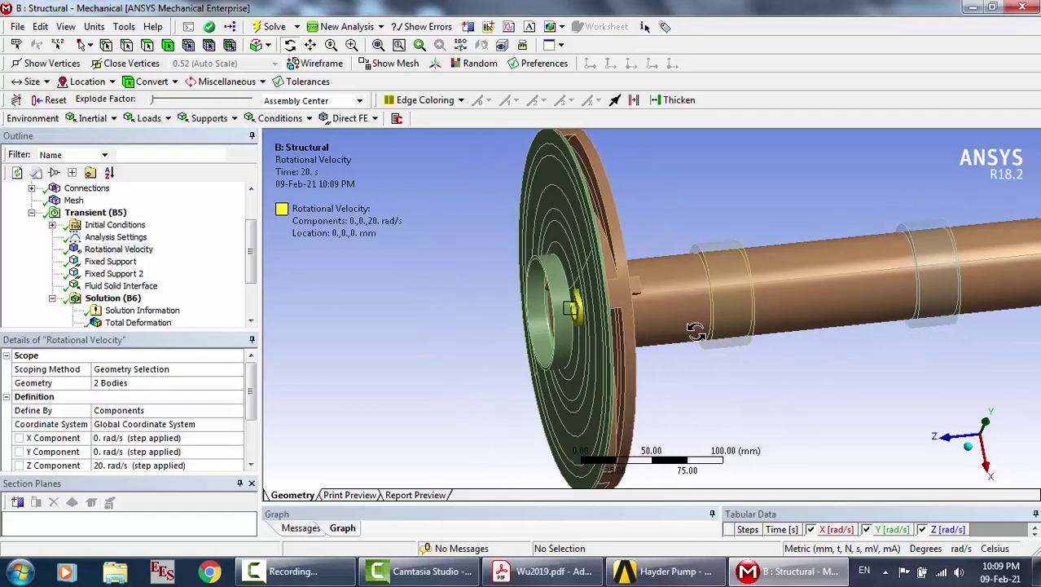
pyautogui.moveTo(627, 314); pyautogui.dragTo(656, 317, button='middle')
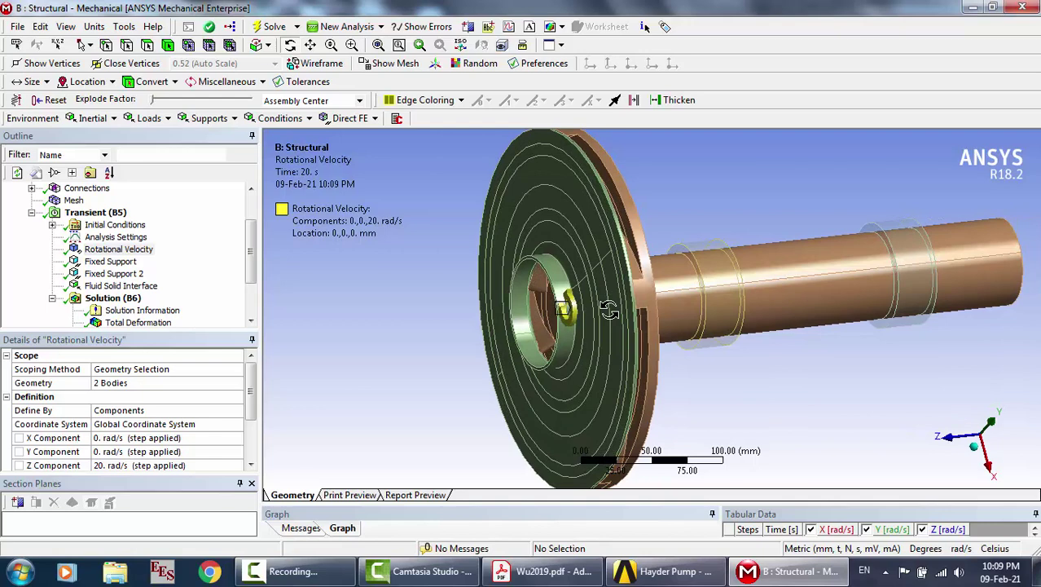
pyautogui.click(124, 385)
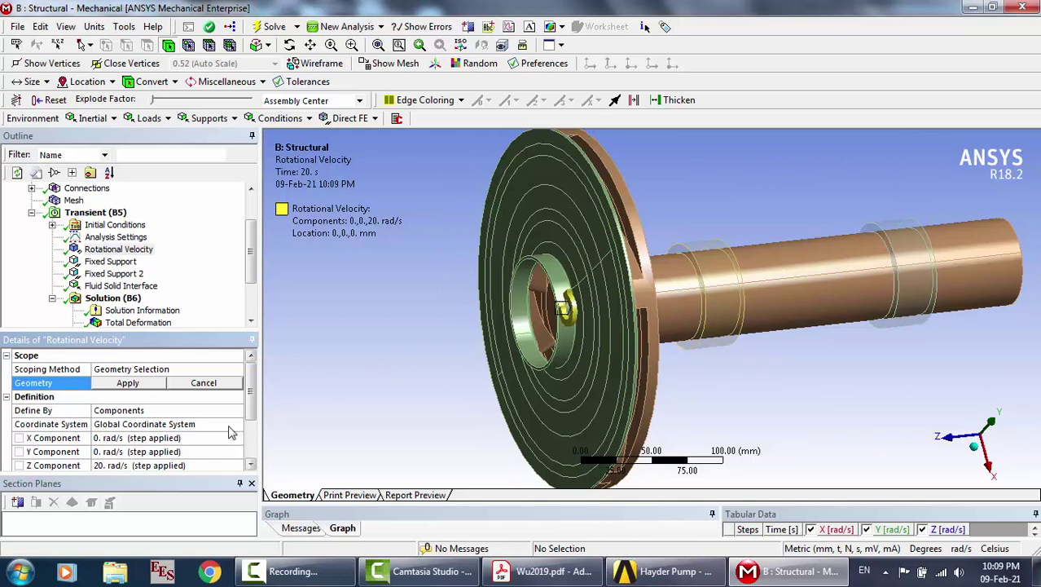
pyautogui.click(213, 386)
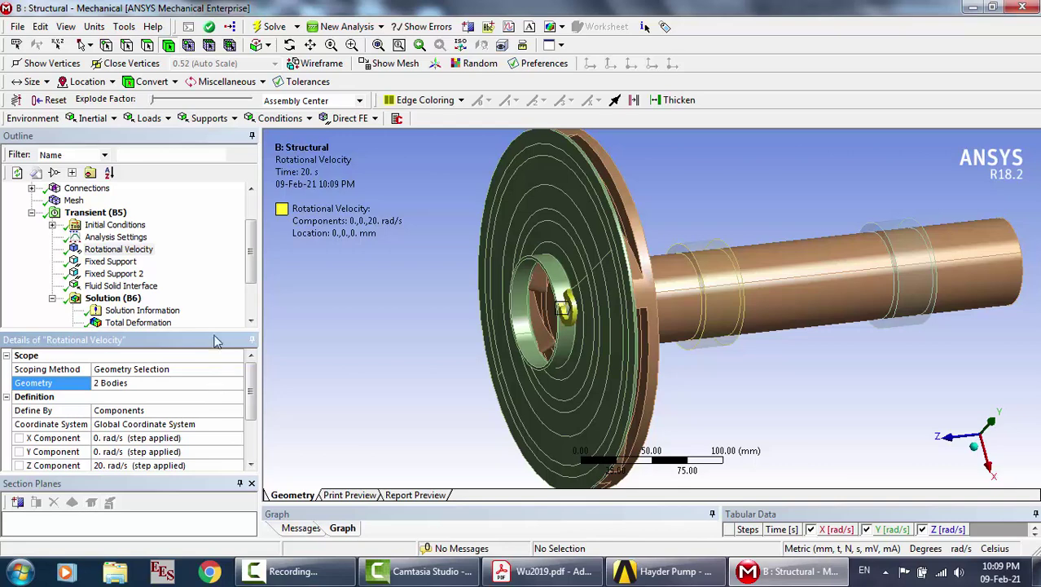
# Inspect the faces scoped to Fixed Support and Fixed Support 2 on the two shaft bearing rings
pyautogui.click(131, 264)
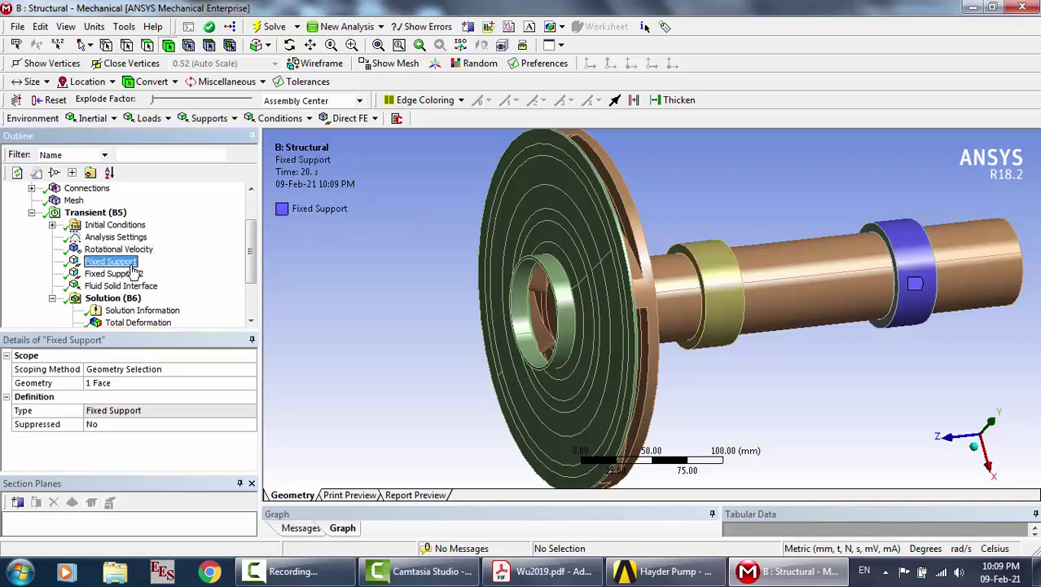
pyautogui.click(112, 385)
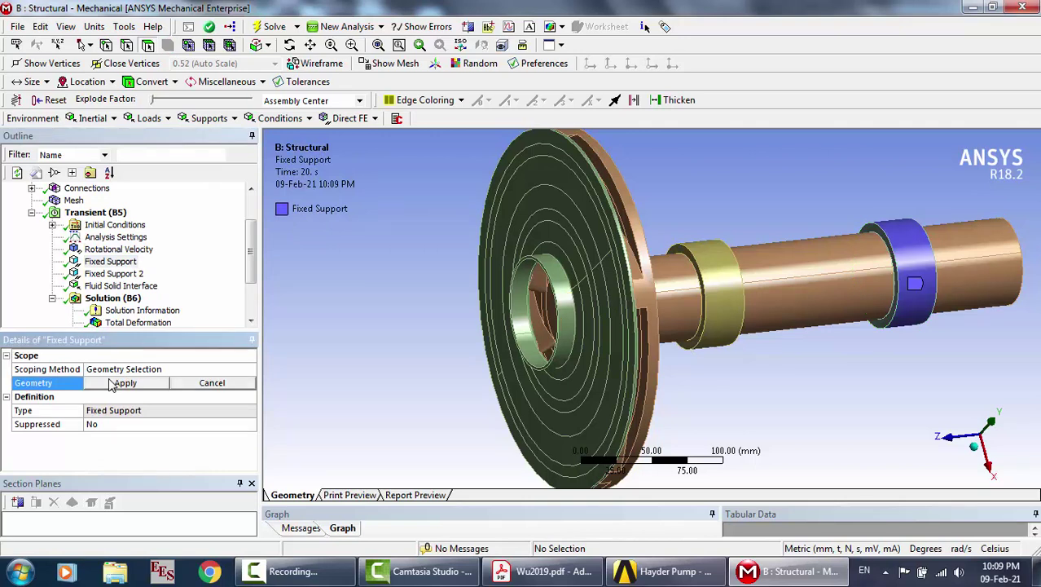
pyautogui.click(122, 275)
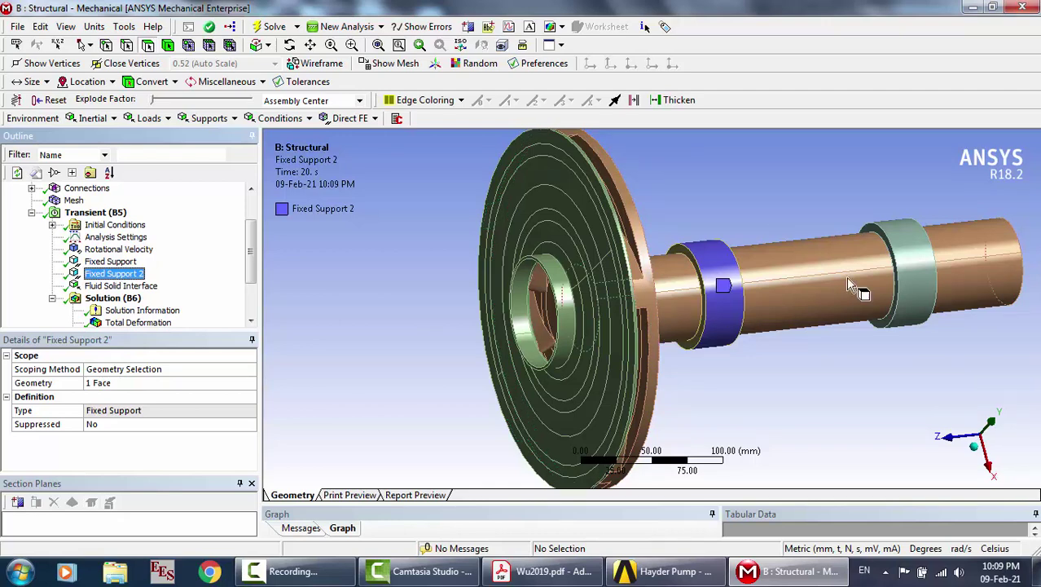
pyautogui.click(745, 207)
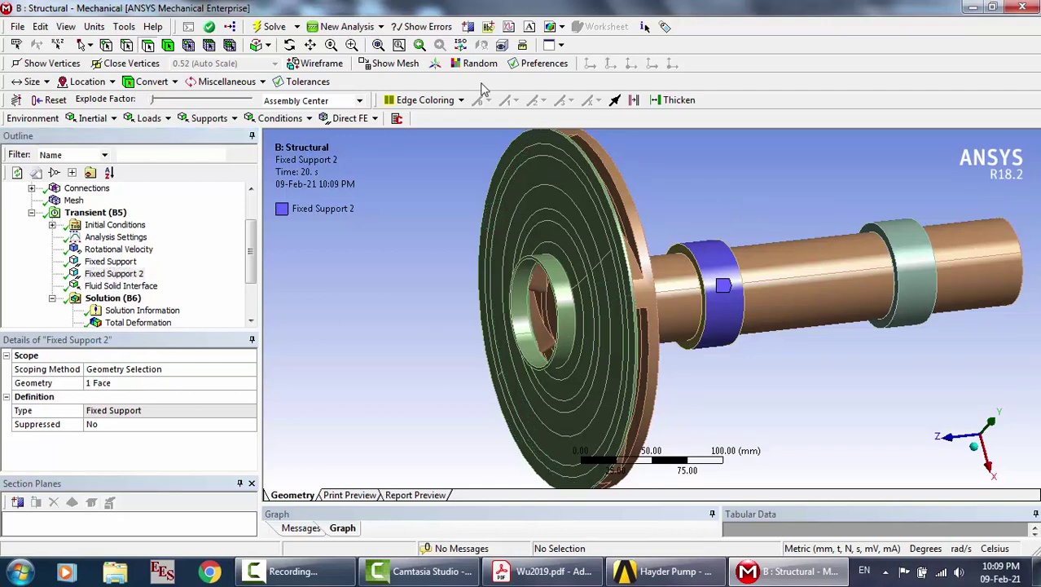
# Inspect the impeller faces scoped to the Fluid Solid Interface from rotated and close-up views, leaving its geometry selection unchanged
pyautogui.click(290, 45)
pyautogui.moveTo(669, 272); pyautogui.dragTo(688, 228)
pyautogui.moveTo(684, 290); pyautogui.dragTo(650, 263)
pyautogui.scroll(-2, 651, 263)
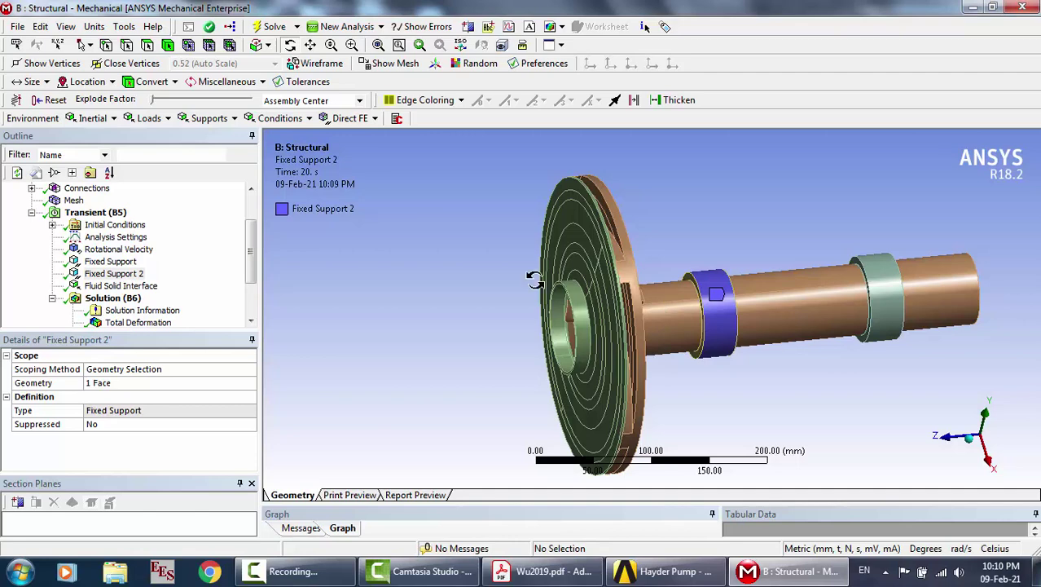
pyautogui.click(138, 286)
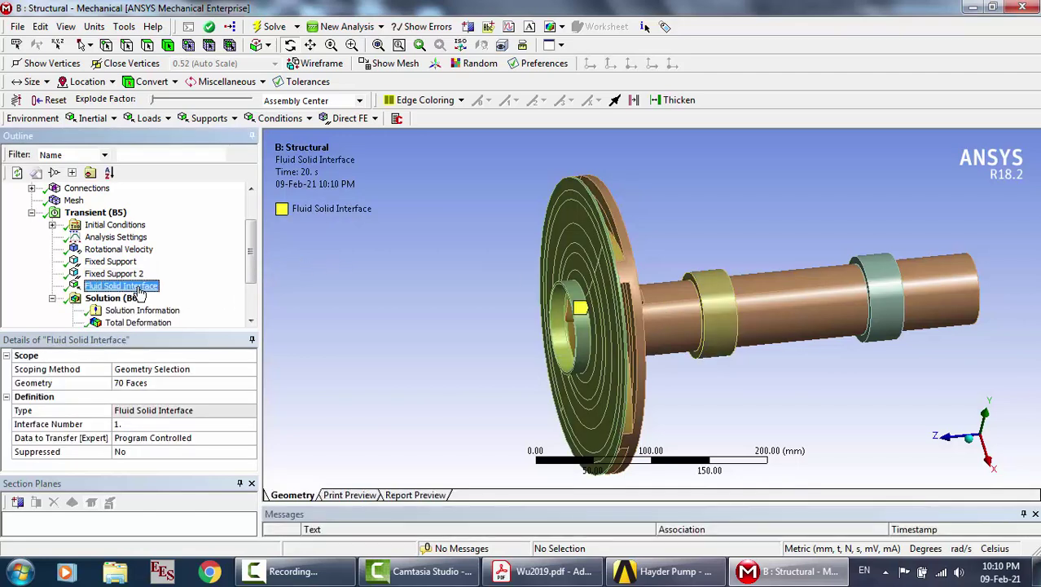
pyautogui.click(141, 383)
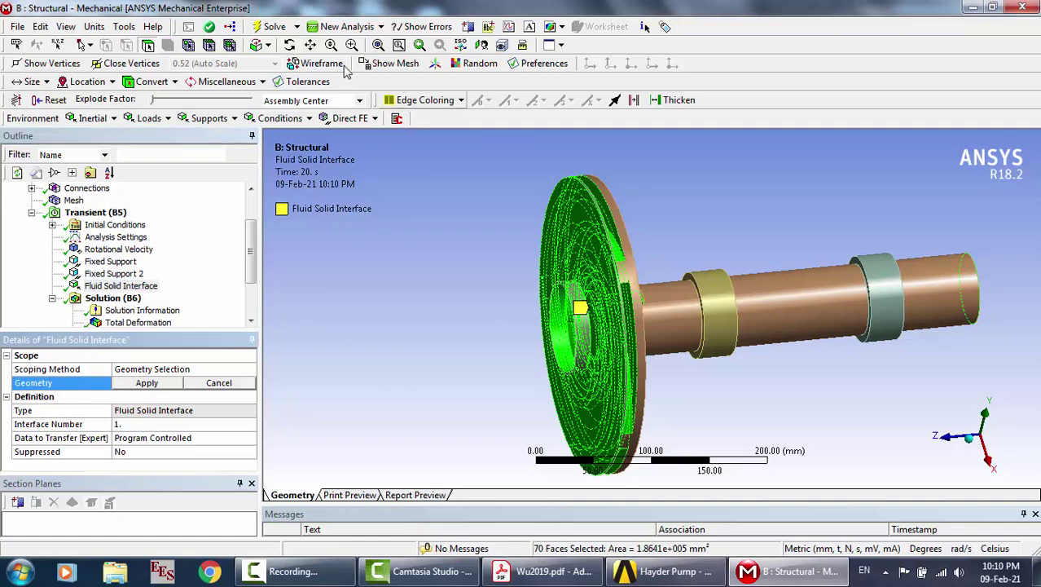
pyautogui.scroll(5, 570, 306)
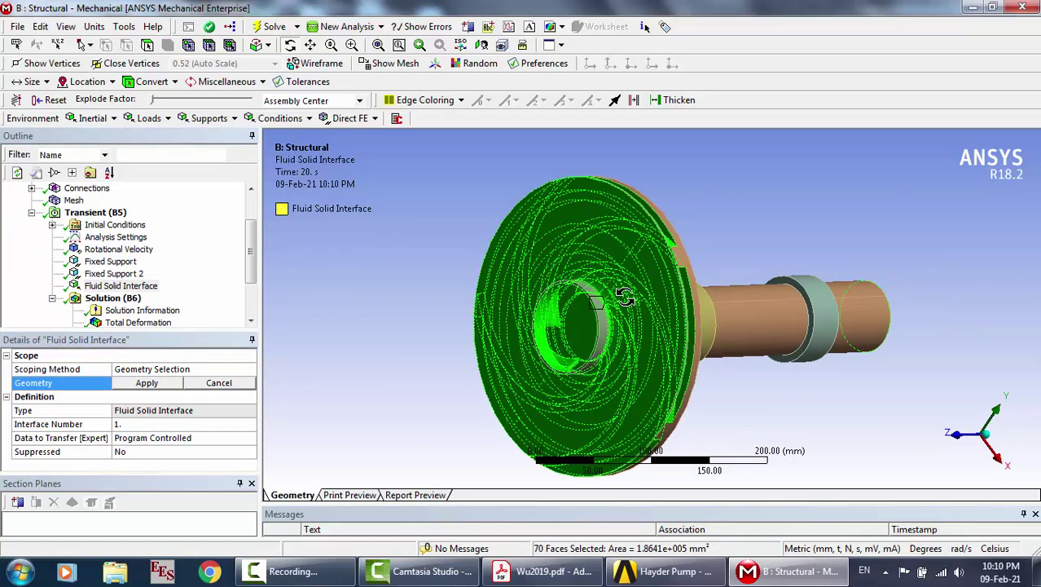
pyautogui.moveTo(607, 301); pyautogui.dragTo(634, 297, button='middle')
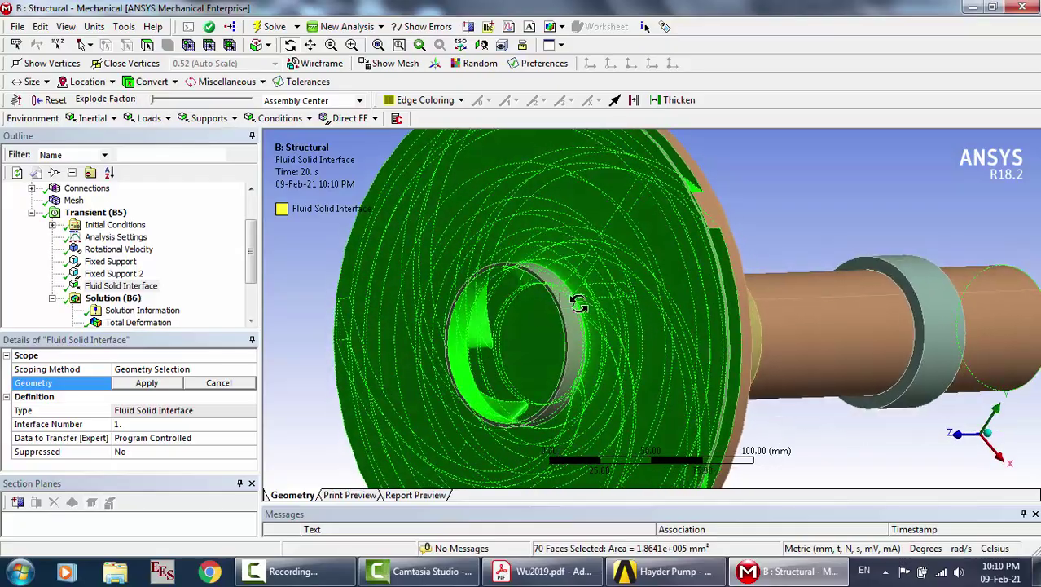
pyautogui.scroll(3, 538, 317)
pyautogui.moveTo(542, 318); pyautogui.dragTo(510, 312, button='middle')
pyautogui.scroll(-3, 509, 312)
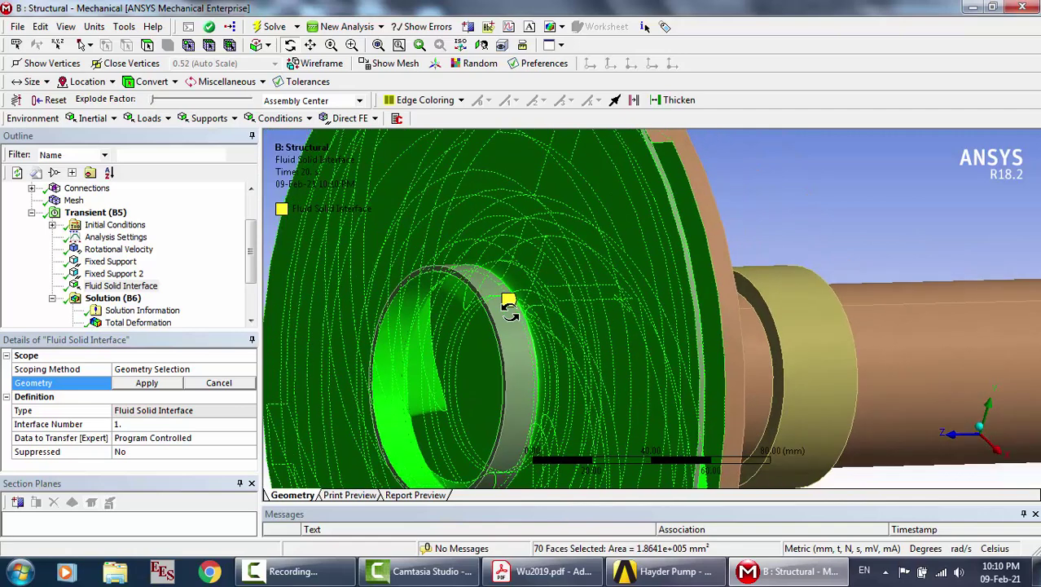
pyautogui.click(209, 383)
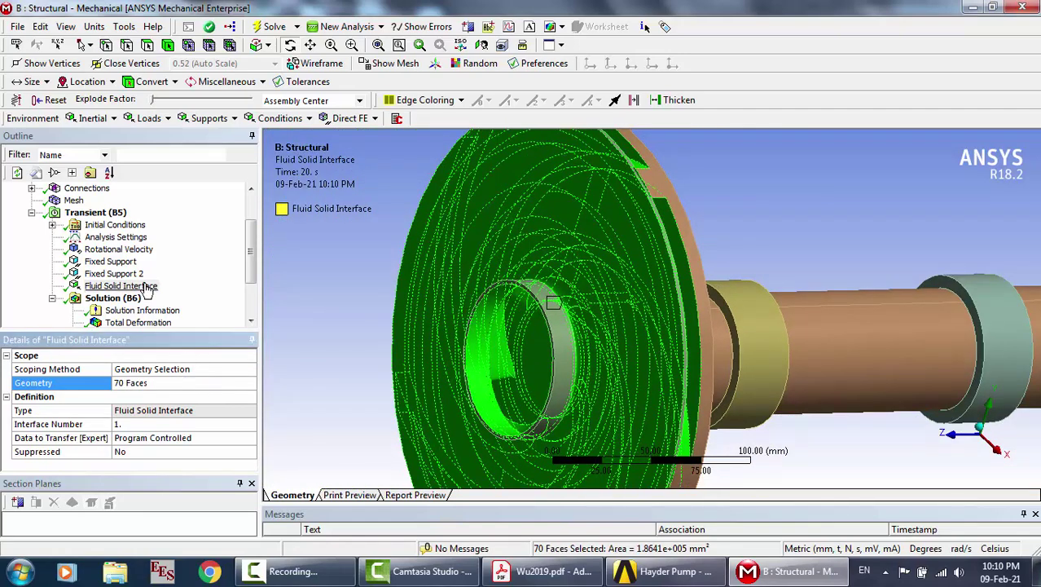
# Clear the face selection and review the loads and supports available for insertion into the Transient (B5) analysis
pyautogui.click(98, 214)
pyautogui.rightClick(98, 214)
pyautogui.moveTo(165, 231)
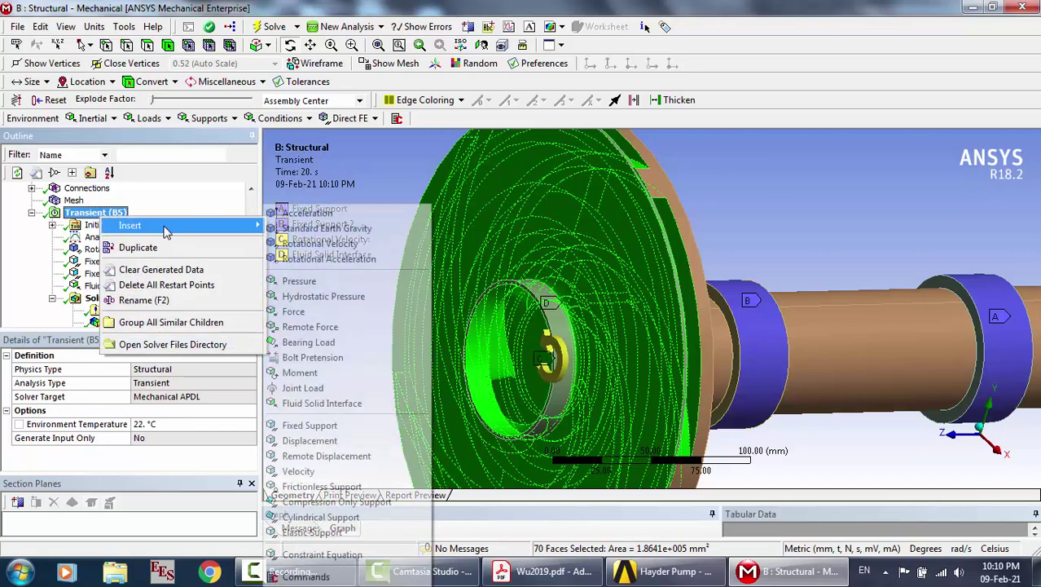
pyautogui.click(183, 205)
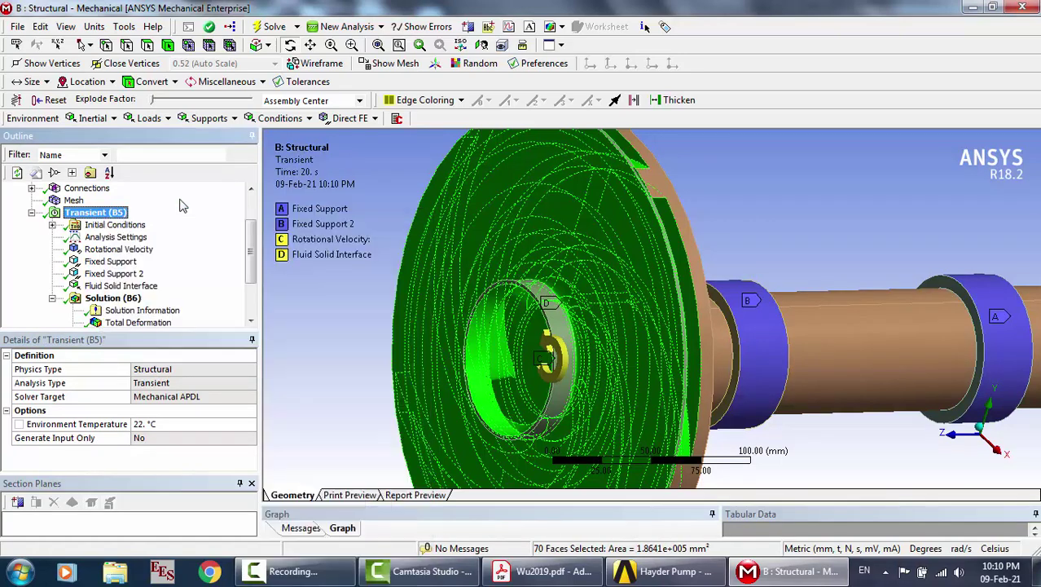
pyautogui.keyDown('ctrl'); pyautogui.moveTo(344, 349); pyautogui.dragTo(189, 308, button='middle'); pyautogui.keyUp('ctrl')
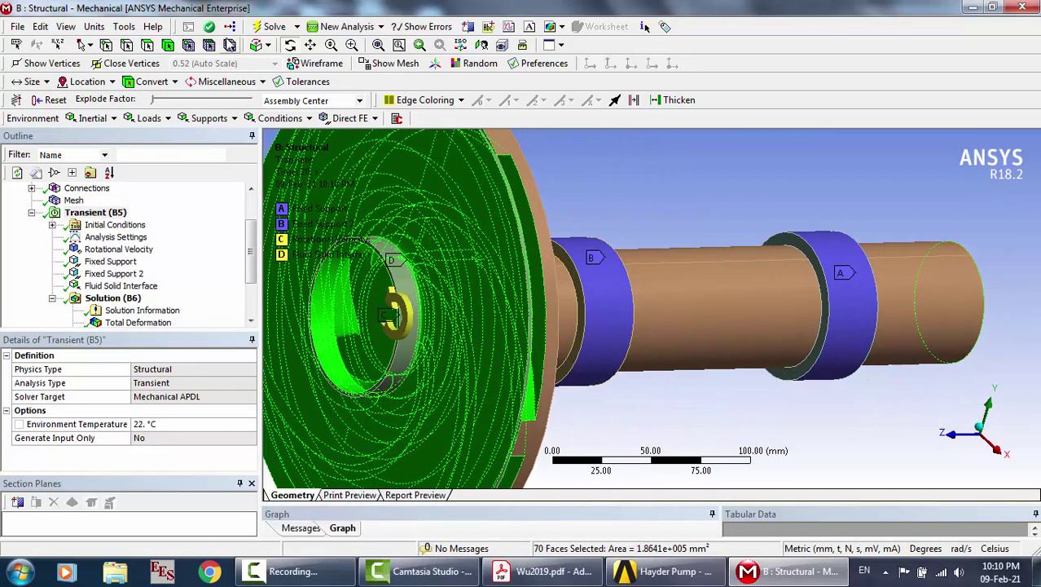
pyautogui.click(168, 45)
pyautogui.click(92, 213)
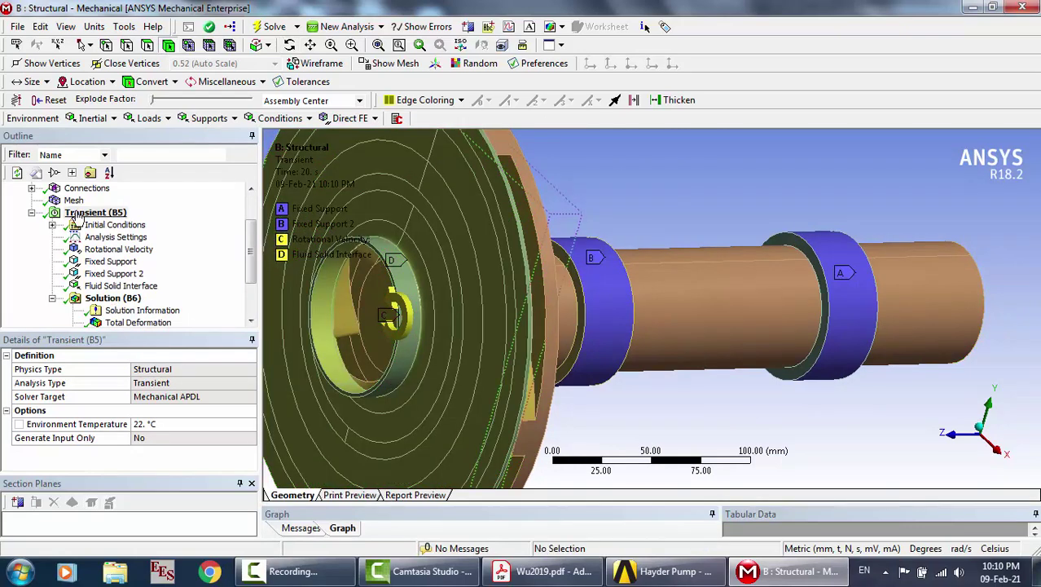
pyautogui.rightClick(77, 217)
pyautogui.moveTo(135, 232)
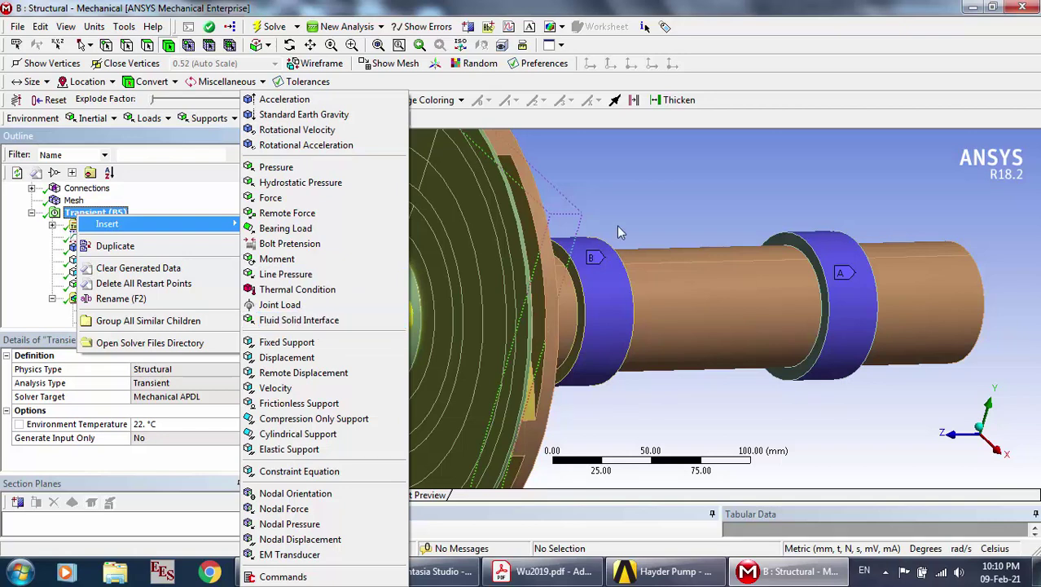
pyautogui.click(664, 212)
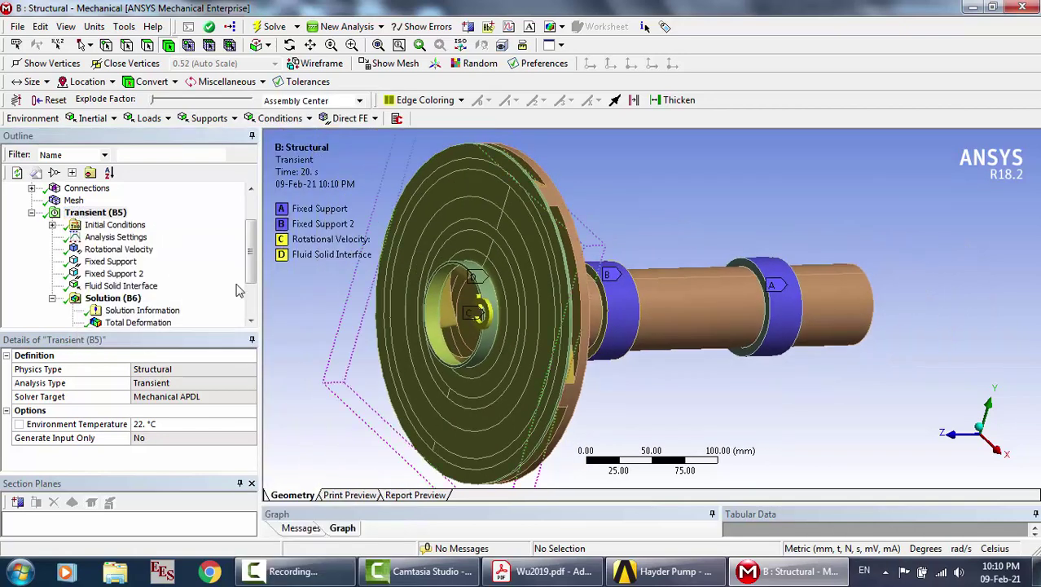
# Review the result types available for insertion under Solution (B6) and expand the Stress Tool's results
pyautogui.click(119, 299)
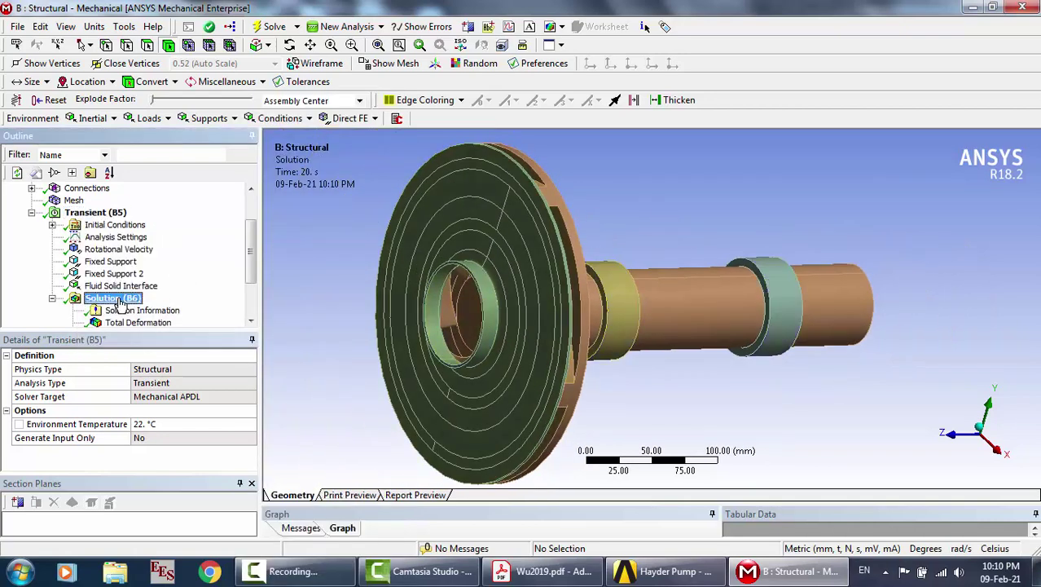
pyautogui.rightClick(115, 237)
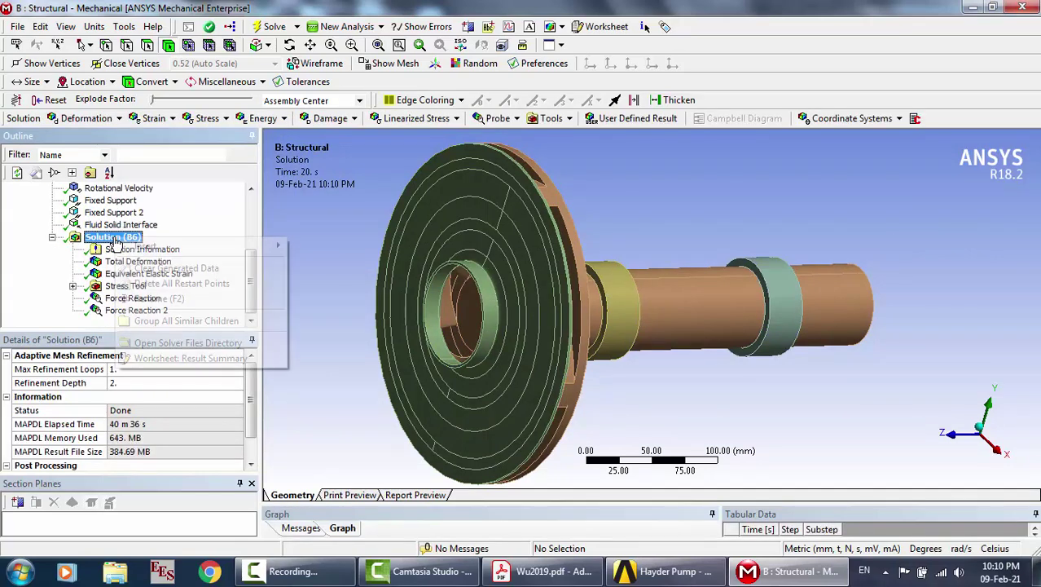
pyautogui.moveTo(145, 246)
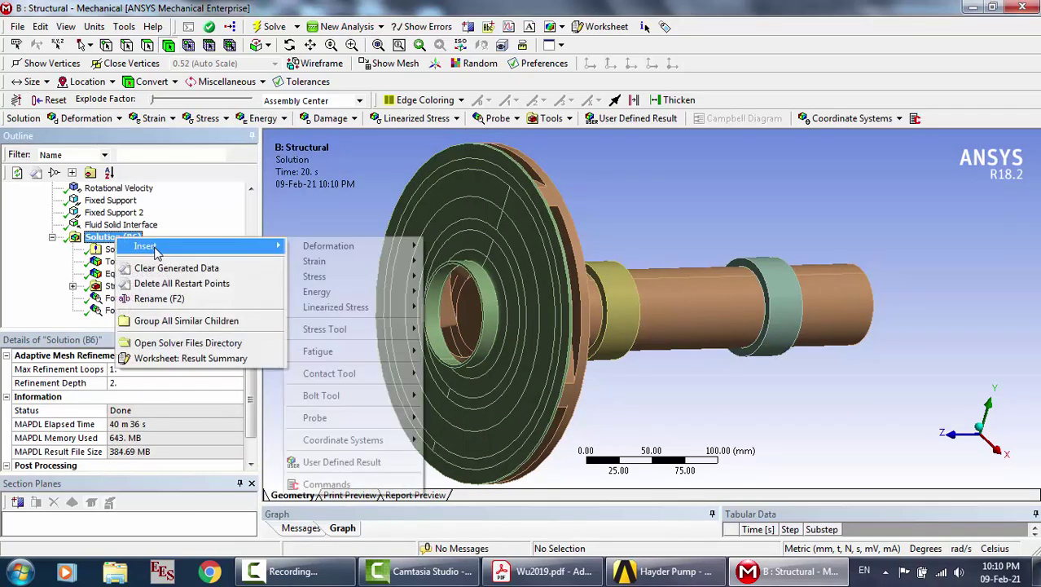
pyautogui.click(237, 227)
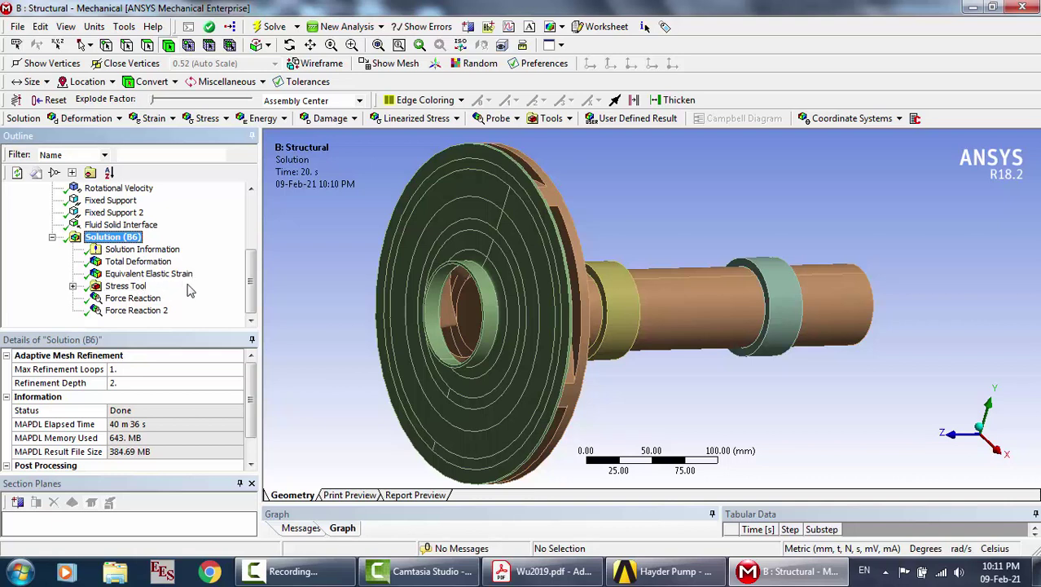
pyautogui.click(73, 286)
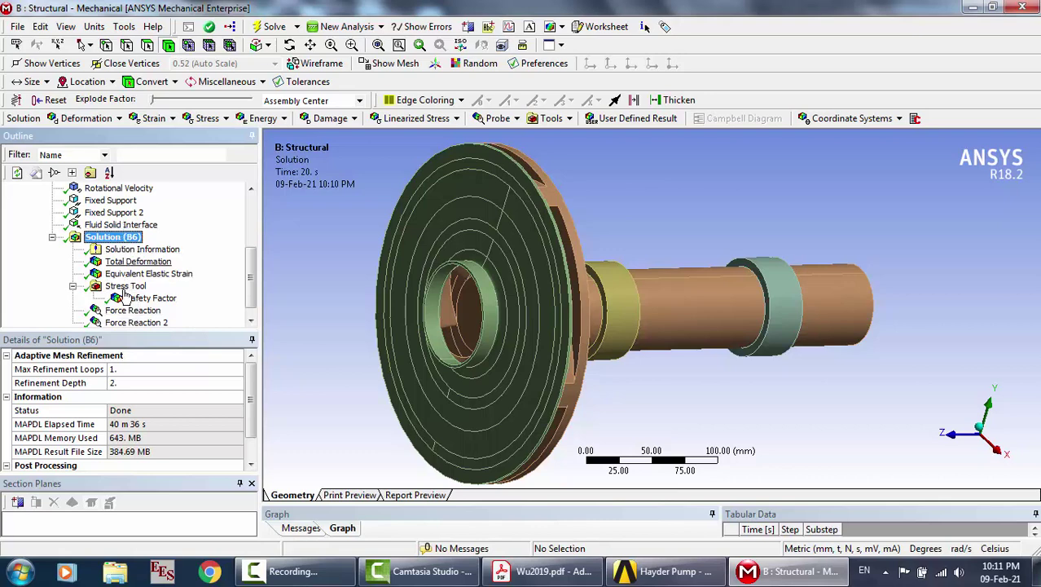
# Inspect the Force Reaction and Force Reaction 2 probes, including their boundary conditions and the first probe's maximum values over time
pyautogui.click(127, 312)
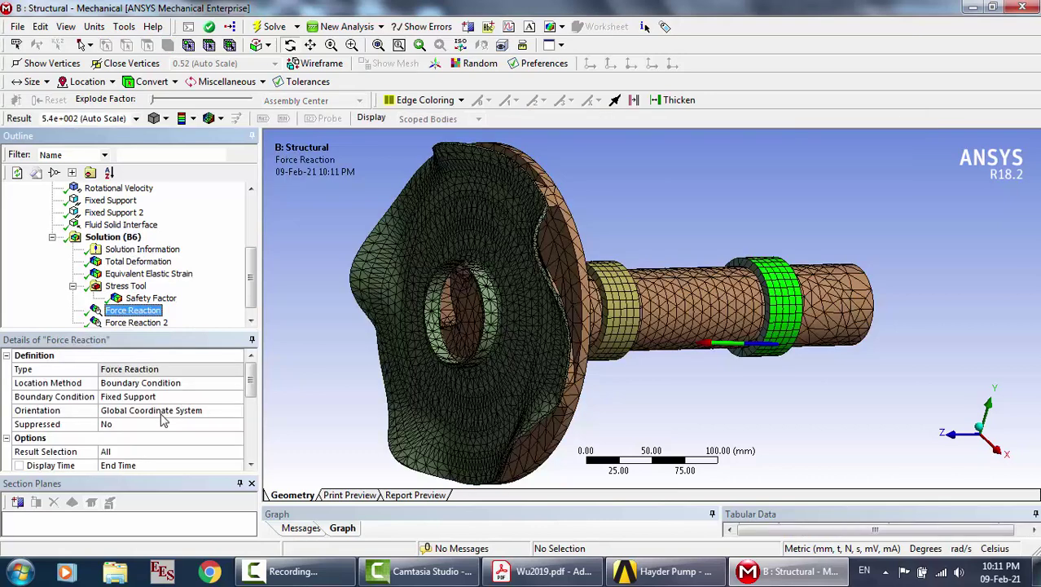
pyautogui.click(251, 465)
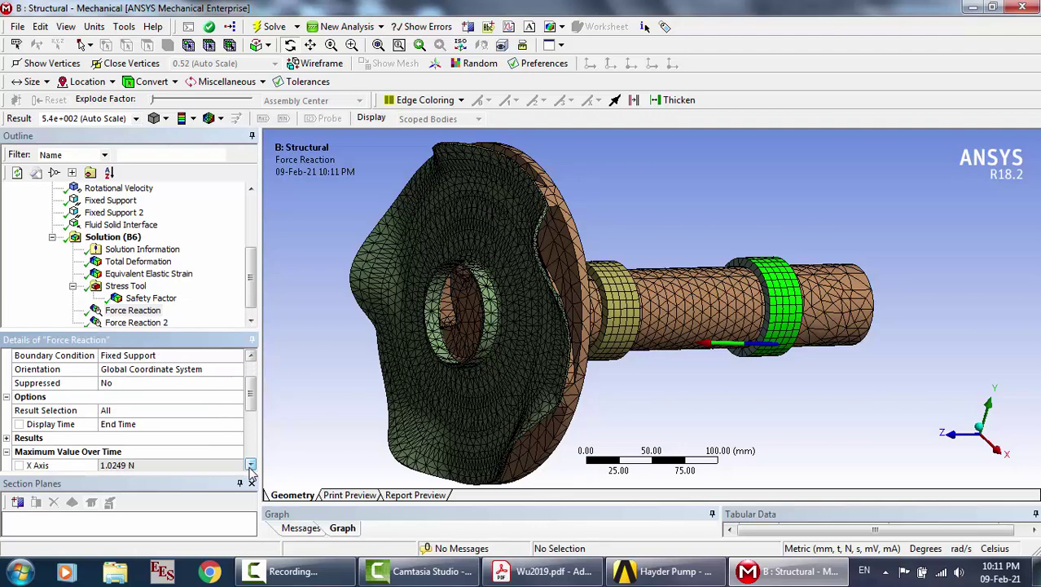
pyautogui.click(251, 464)
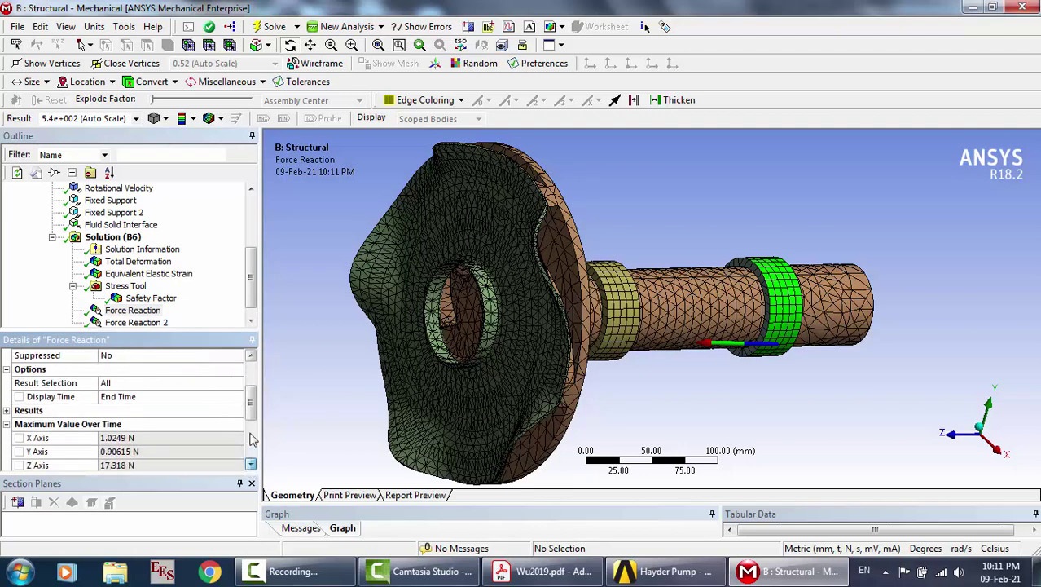
pyautogui.click(251, 373)
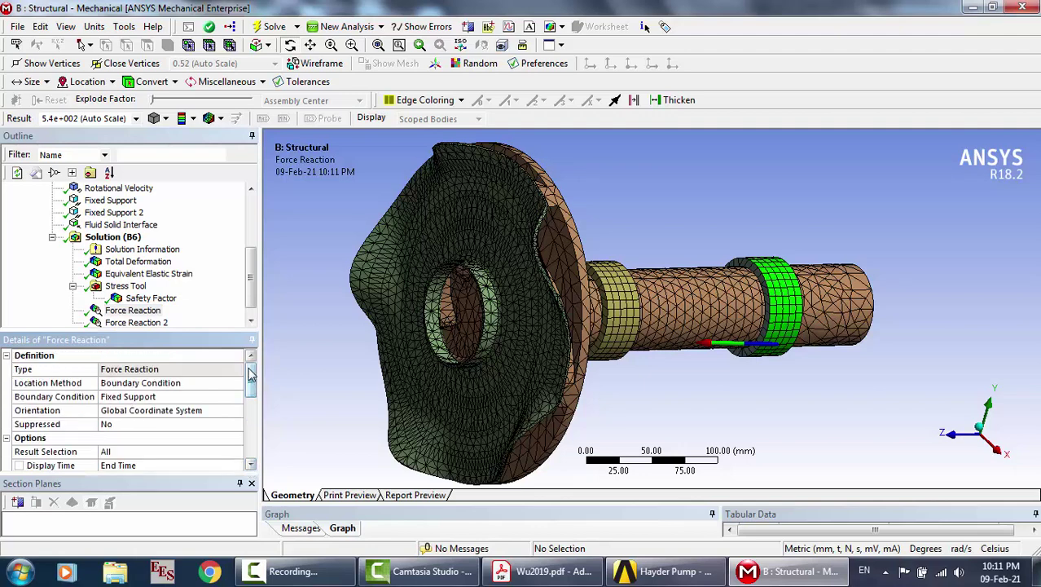
pyautogui.click(171, 398)
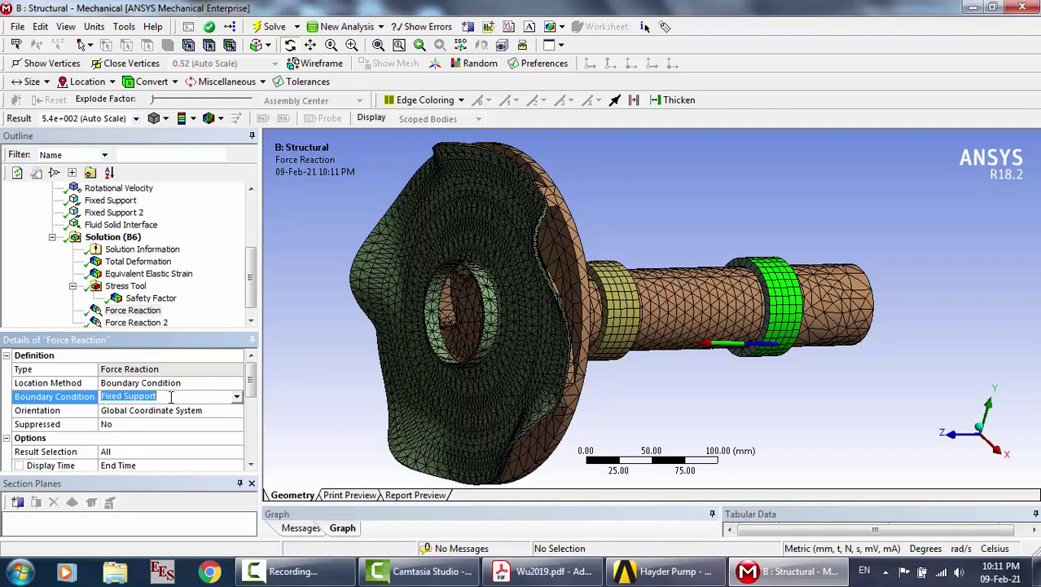
pyautogui.click(140, 323)
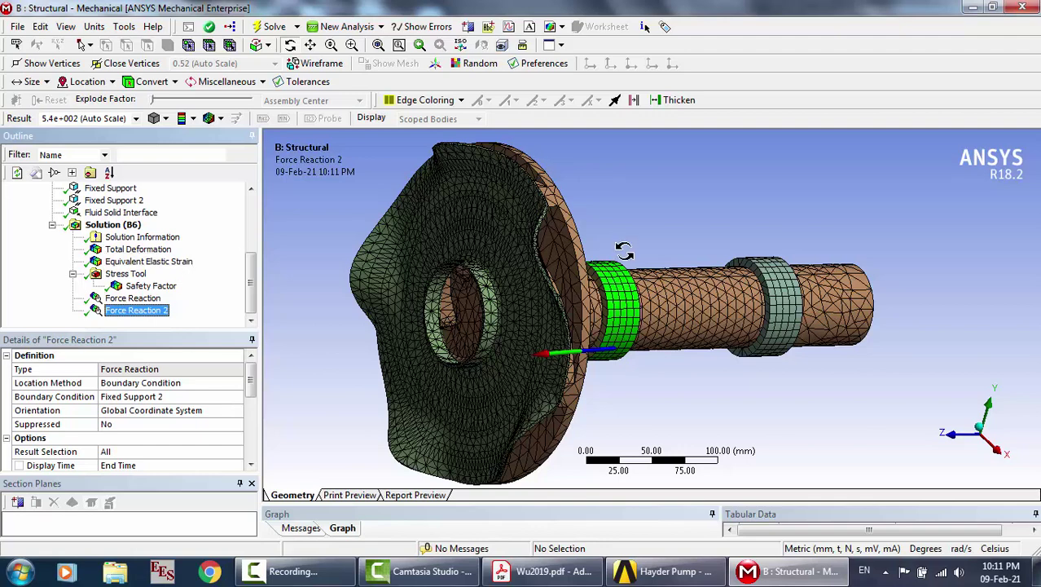
# Close Mechanical, return to the Workbench project and reset the Solution of Transient Structural system B, accepting deletion of its generated data
pyautogui.moveTo(624, 254); pyautogui.dragTo(924, 166)
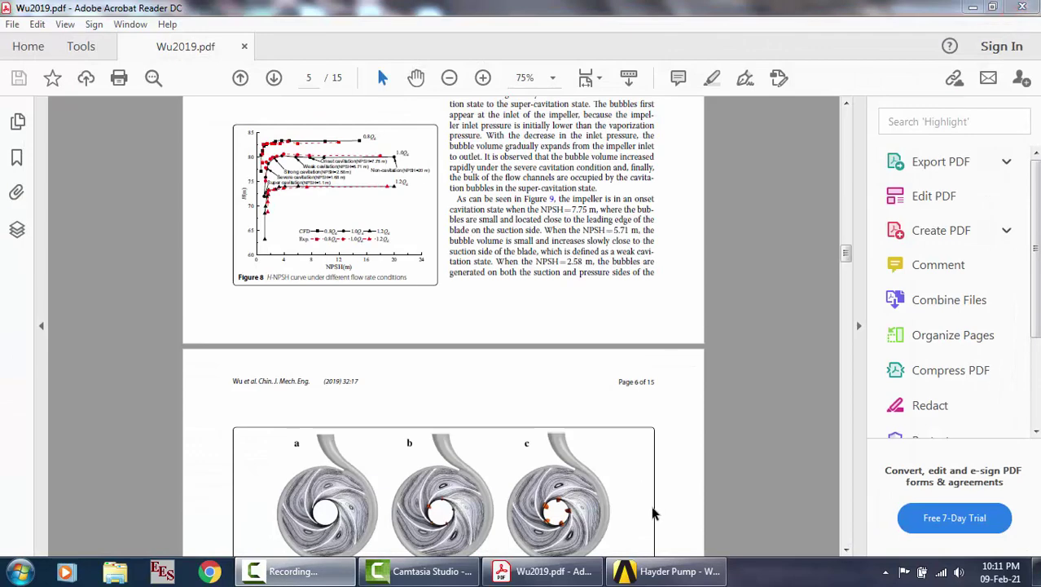
pyautogui.click(666, 572)
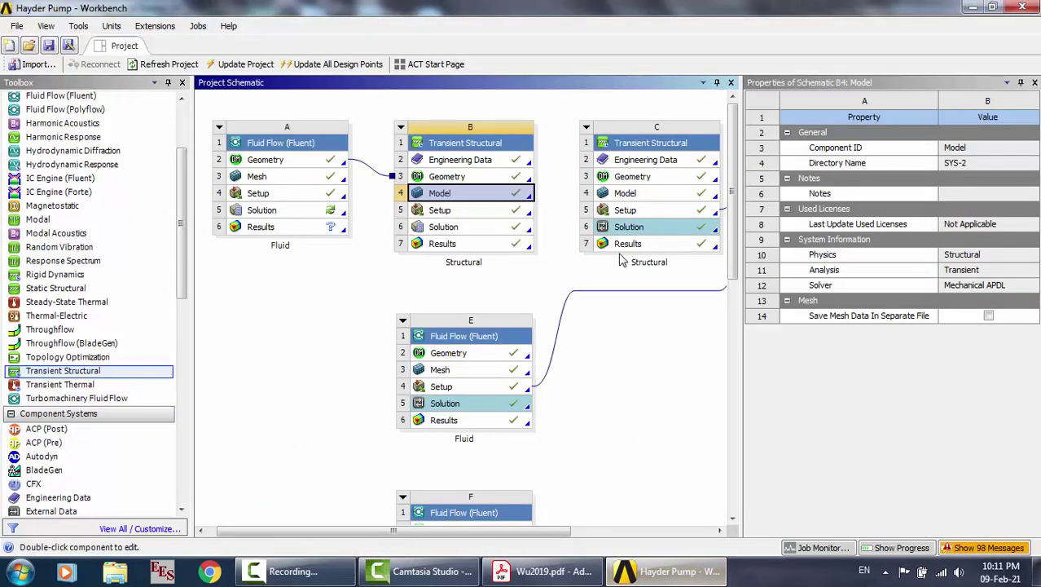
pyautogui.click(473, 209)
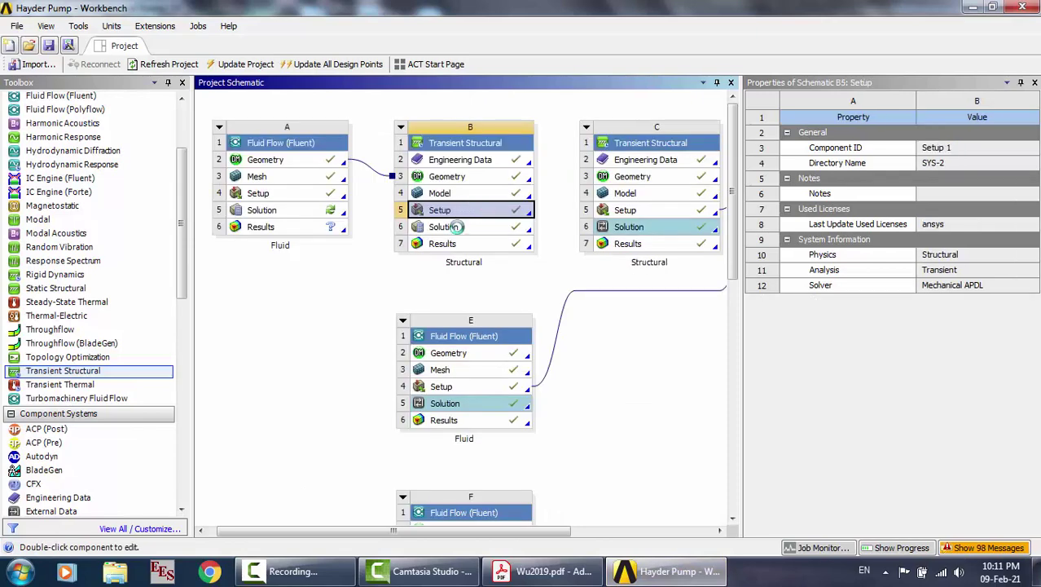
pyautogui.click(457, 231)
pyautogui.rightClick(459, 232)
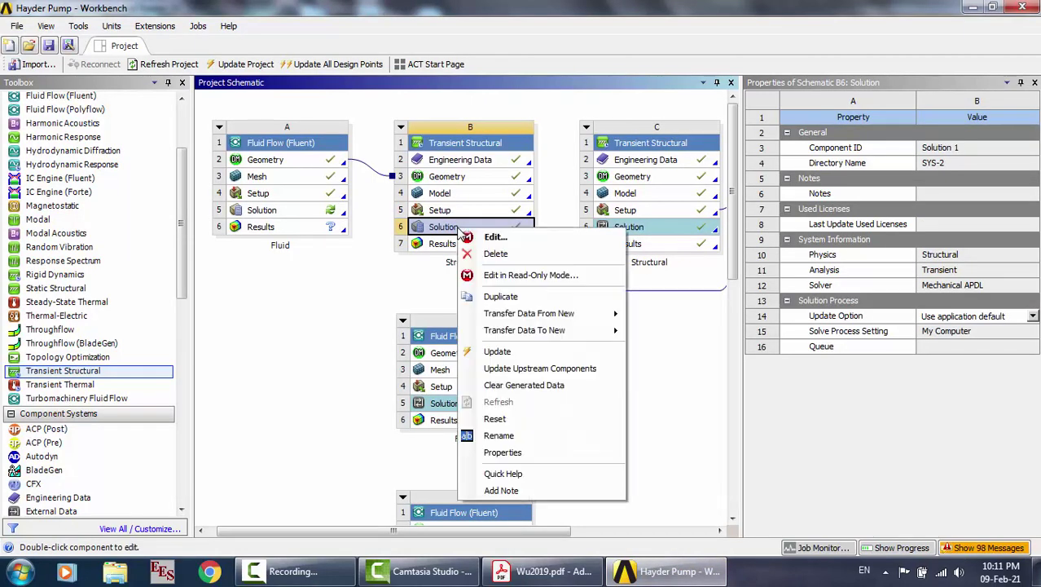
pyautogui.click(510, 422)
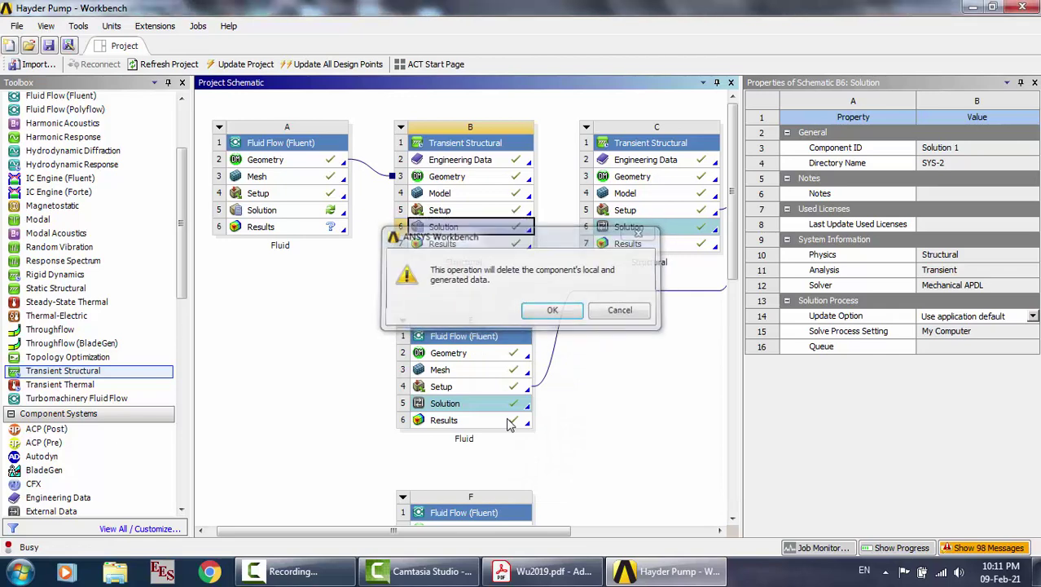
pyautogui.press('Return')
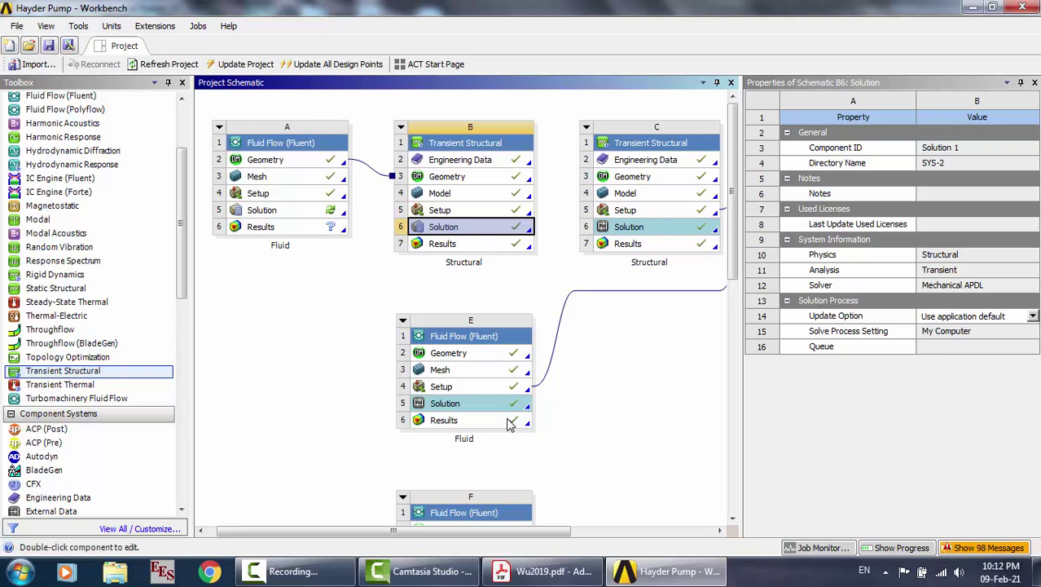
# Reopen system B's Setup in Mechanical and set the transient step end time to 20 s with auto time stepping off
pyautogui.doubleClick(489, 210)
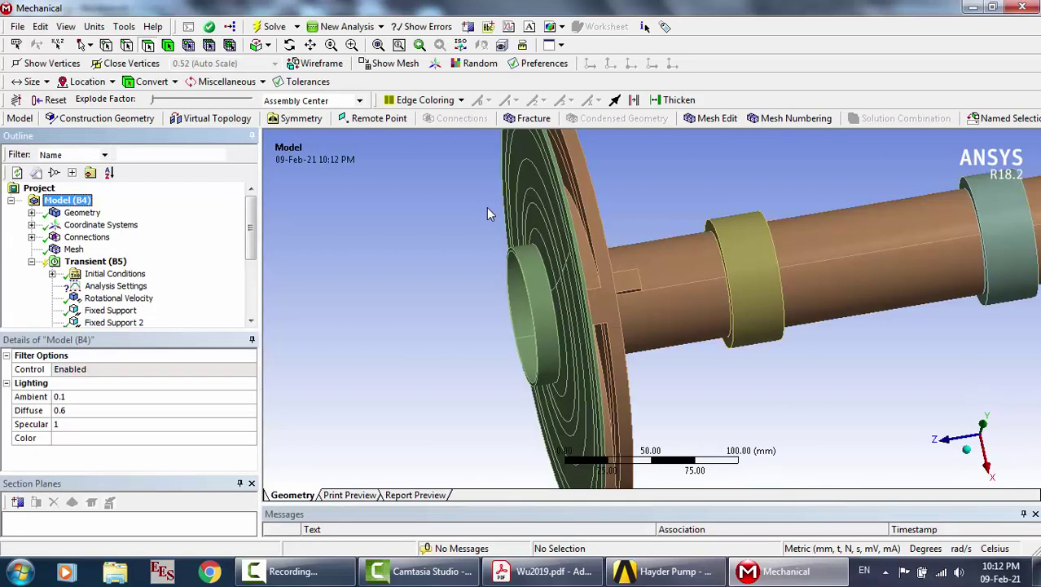
pyautogui.click(95, 262)
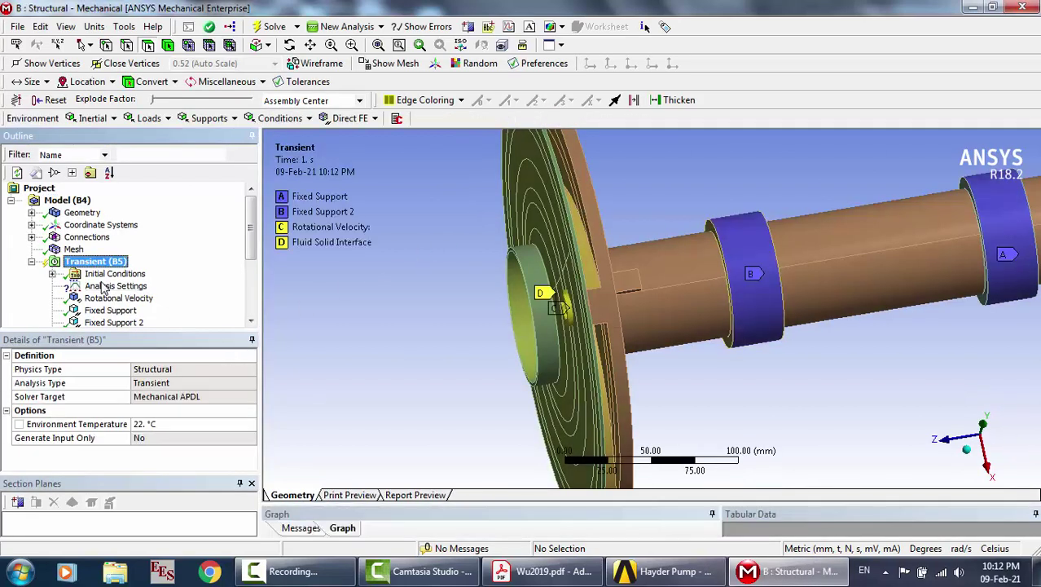
pyautogui.click(102, 288)
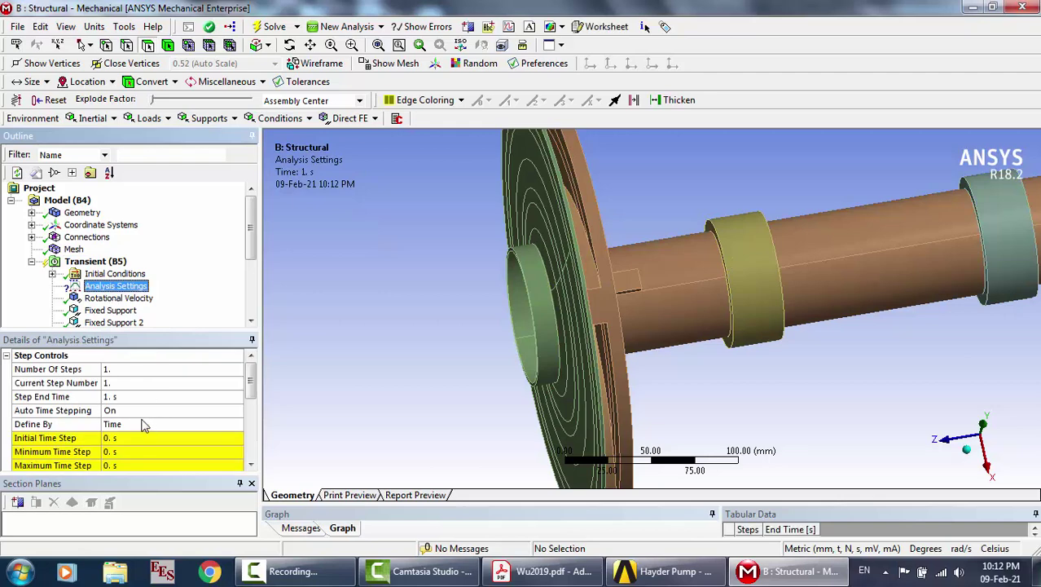
pyautogui.click(131, 397)
pyautogui.write('2')
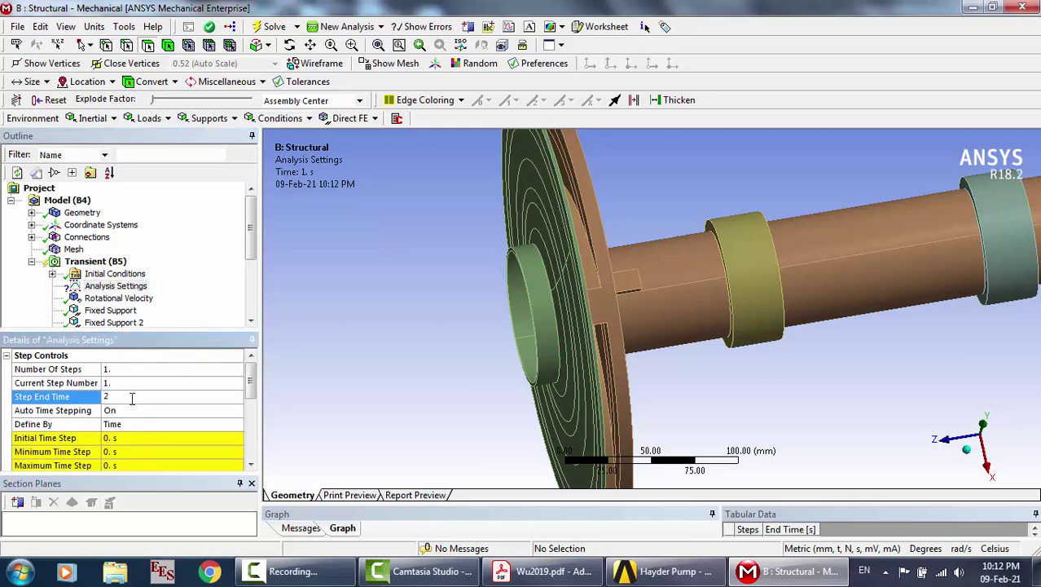
pyautogui.write('0')
pyautogui.press('Return')
pyautogui.doubleClick(133, 412)
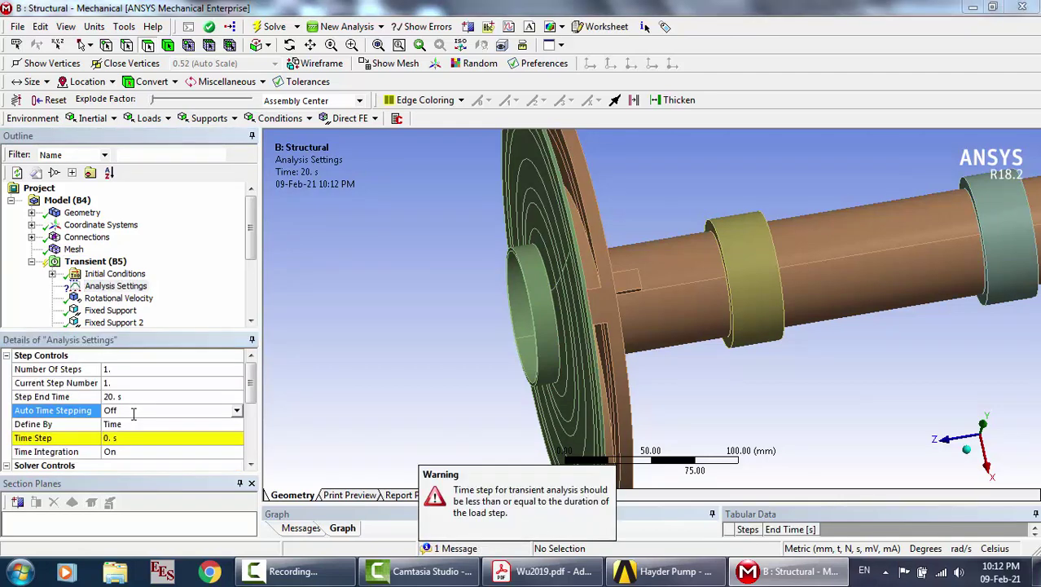
# Set the time step of the transient analysis settings to 1 s
pyautogui.click(134, 439)
pyautogui.write('1')
pyautogui.press('Return')
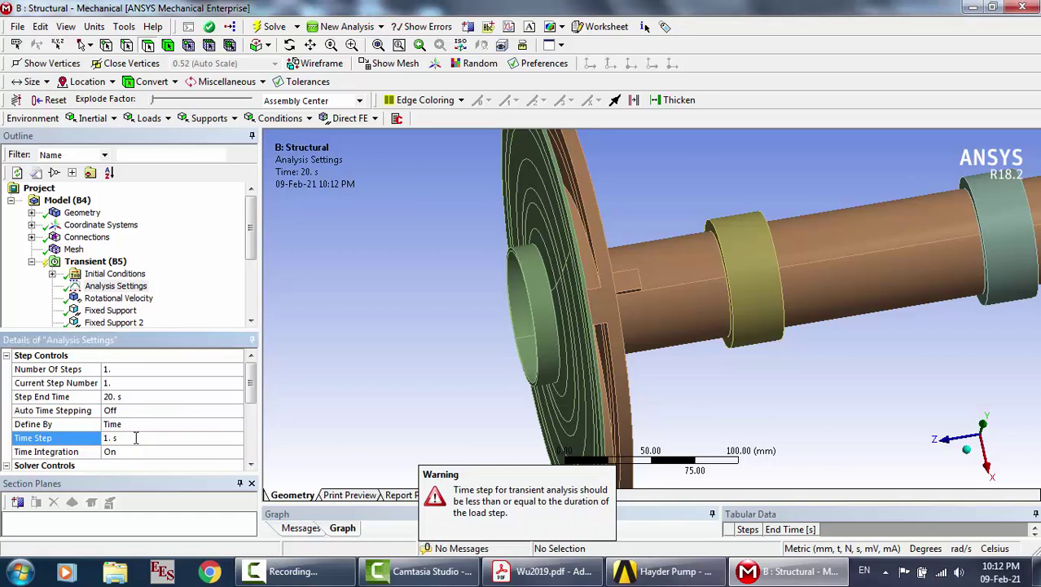
# Check the Force Reaction probe's definition and the boundary conditions available for it under Solution (B6)
pyautogui.click(181, 282)
pyautogui.scroll(-3, 181, 279)
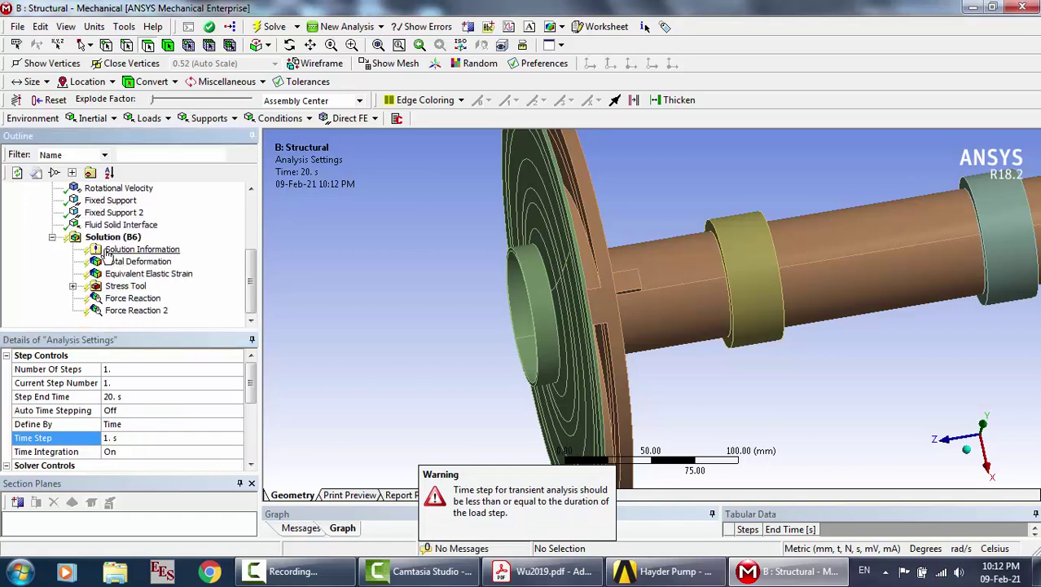
pyautogui.click(131, 299)
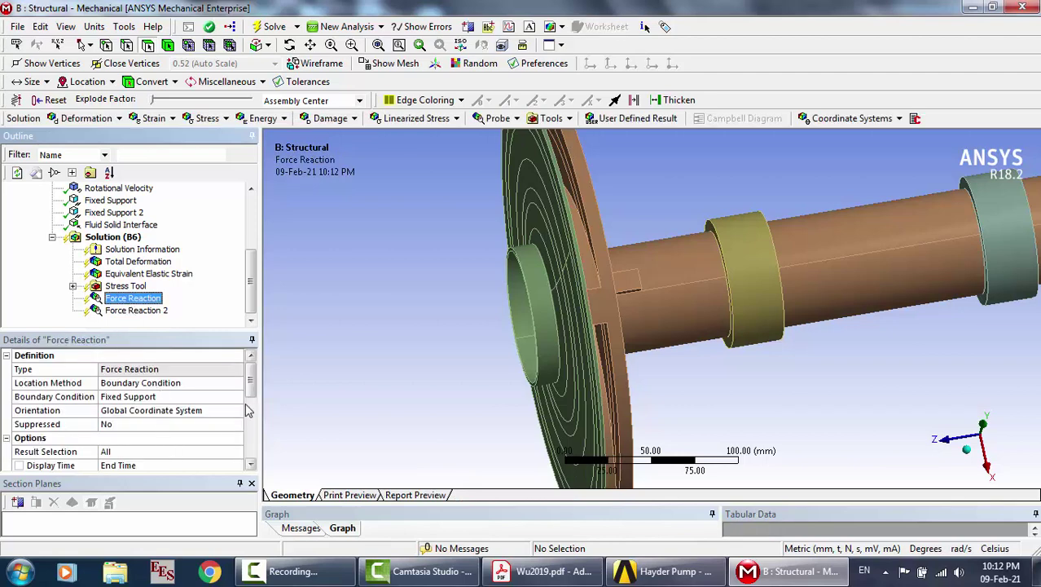
pyautogui.click(237, 397)
pyautogui.click(237, 398)
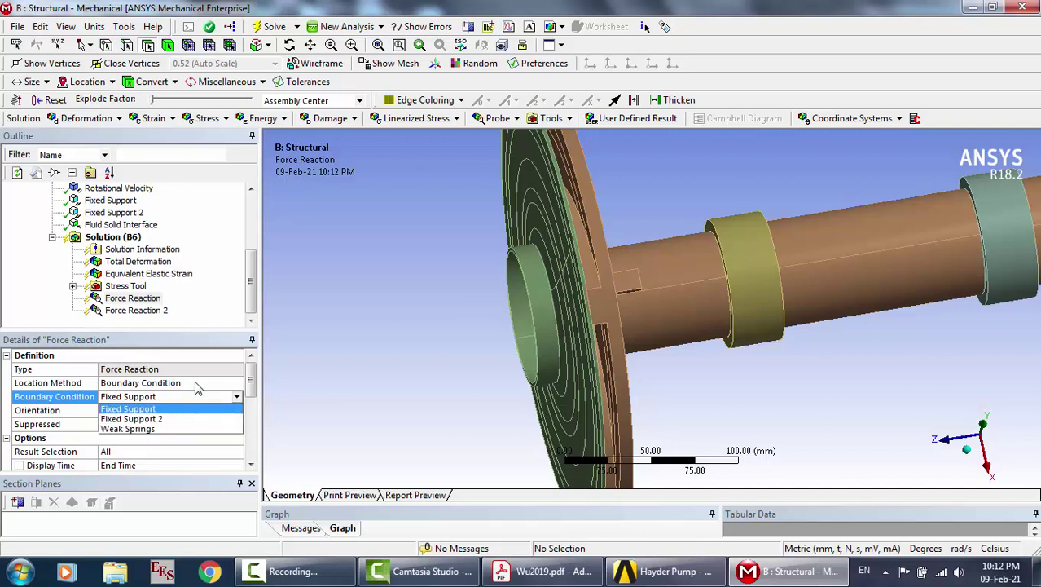
pyautogui.click(185, 306)
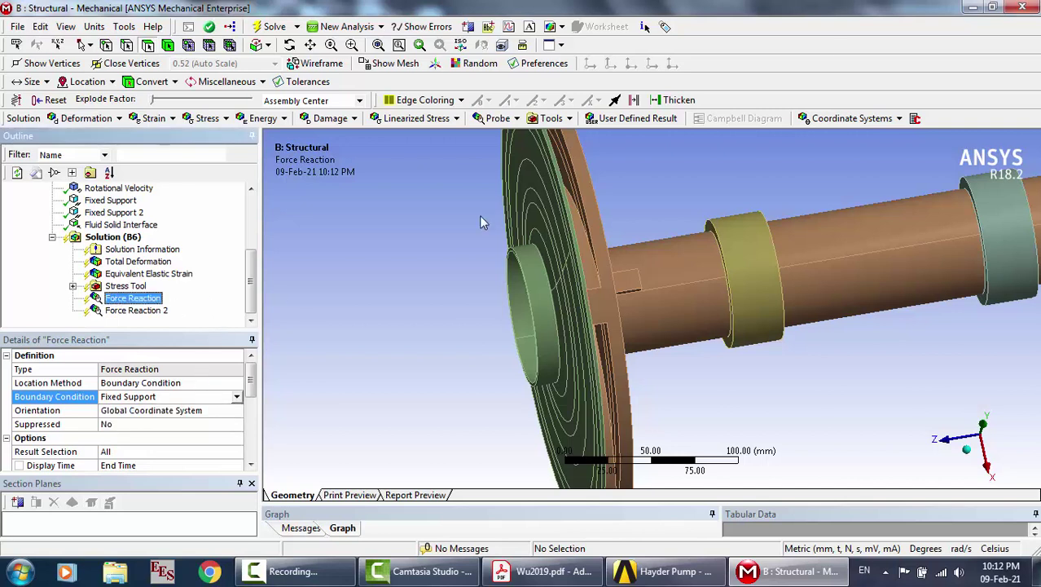
# Close Mechanical and add a System Coupling component system to the project schematic beside Transient Structural system B
pyautogui.click(1023, 7)
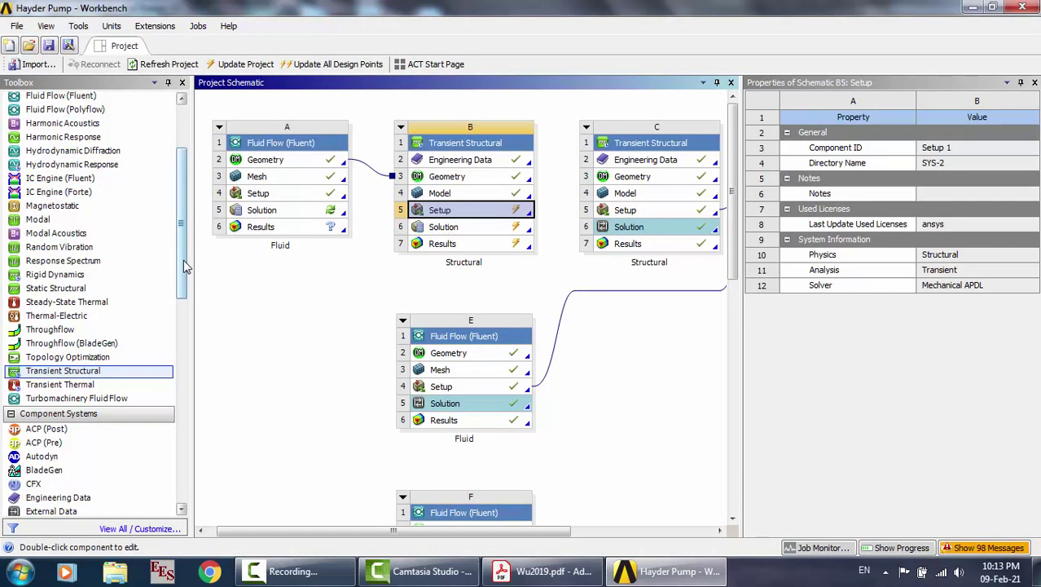
pyautogui.moveTo(183, 260); pyautogui.dragTo(200, 400)
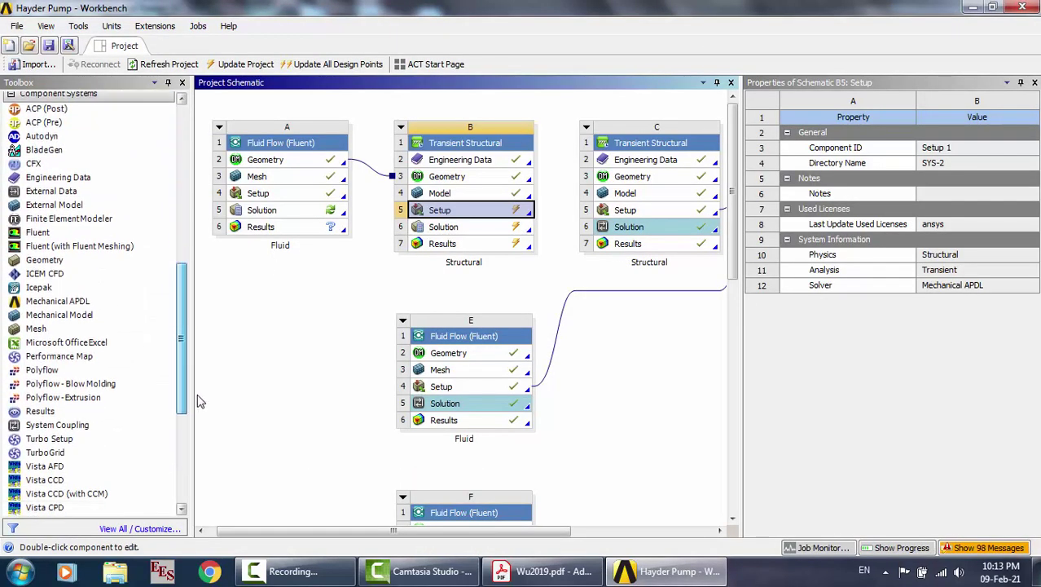
pyautogui.click(81, 361)
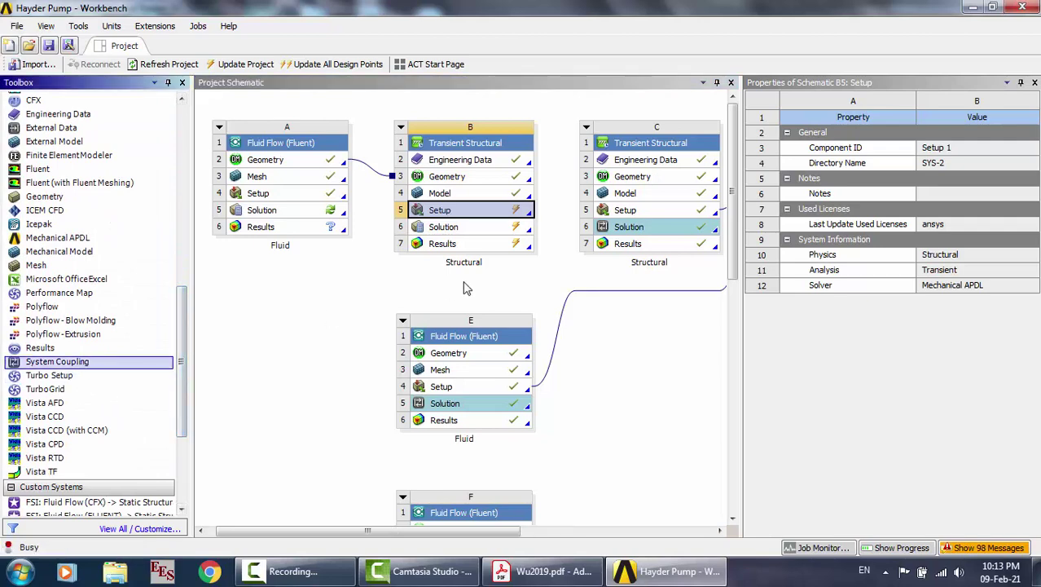
pyautogui.moveTo(467, 288); pyautogui.dragTo(561, 213)
pyautogui.moveTo(560, 214); pyautogui.dragTo(561, 215)
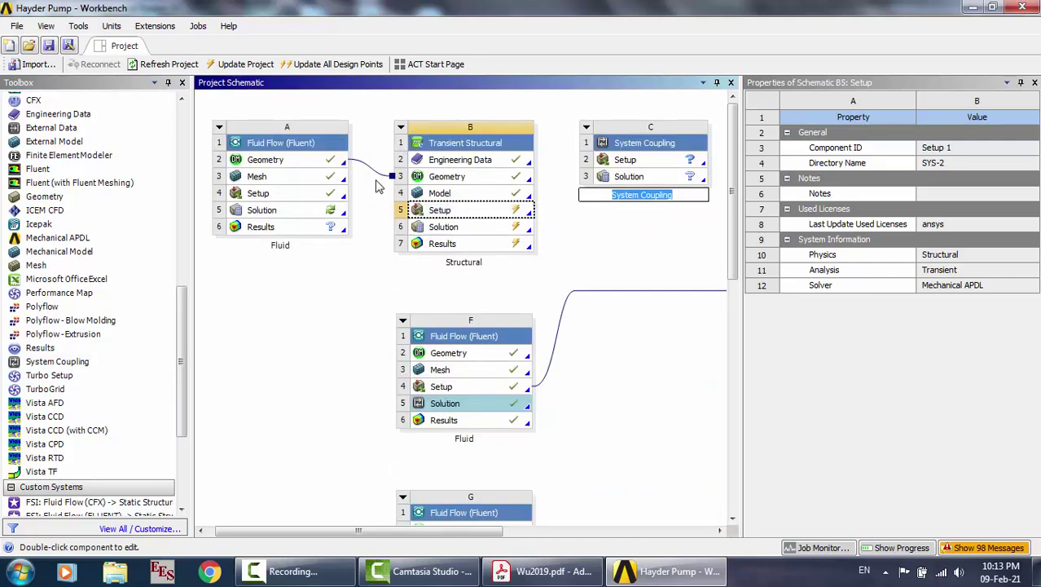
# Keep the new system's default name and update the Setup of Transient Structural system B
pyautogui.click(457, 210)
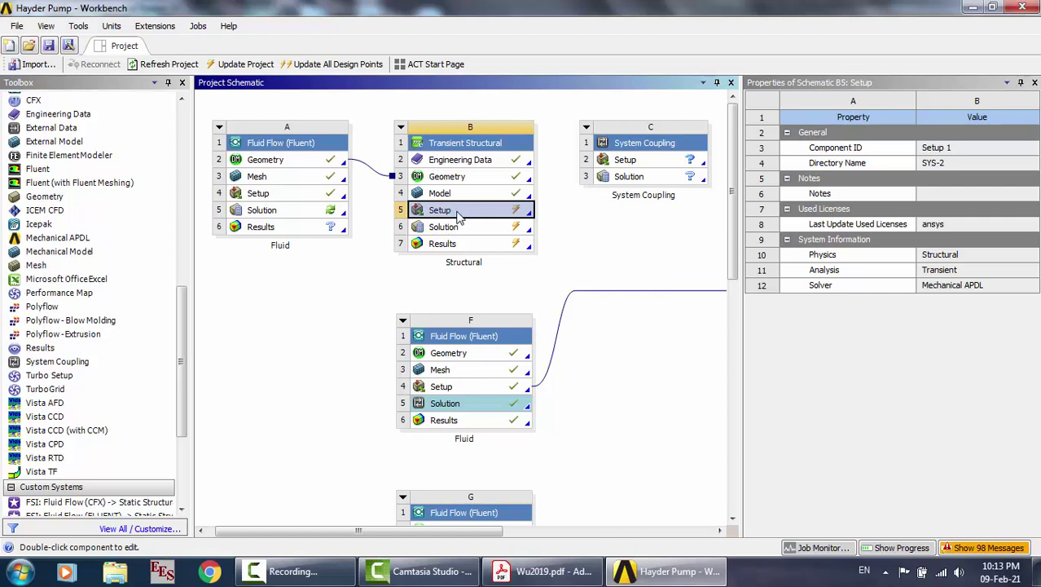
pyautogui.rightClick(458, 215)
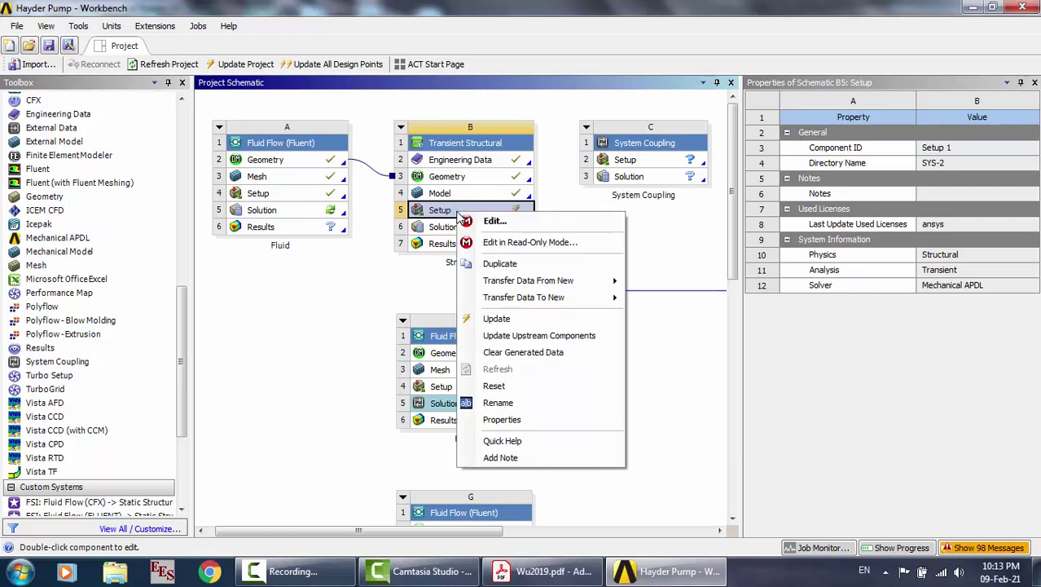
pyautogui.click(496, 319)
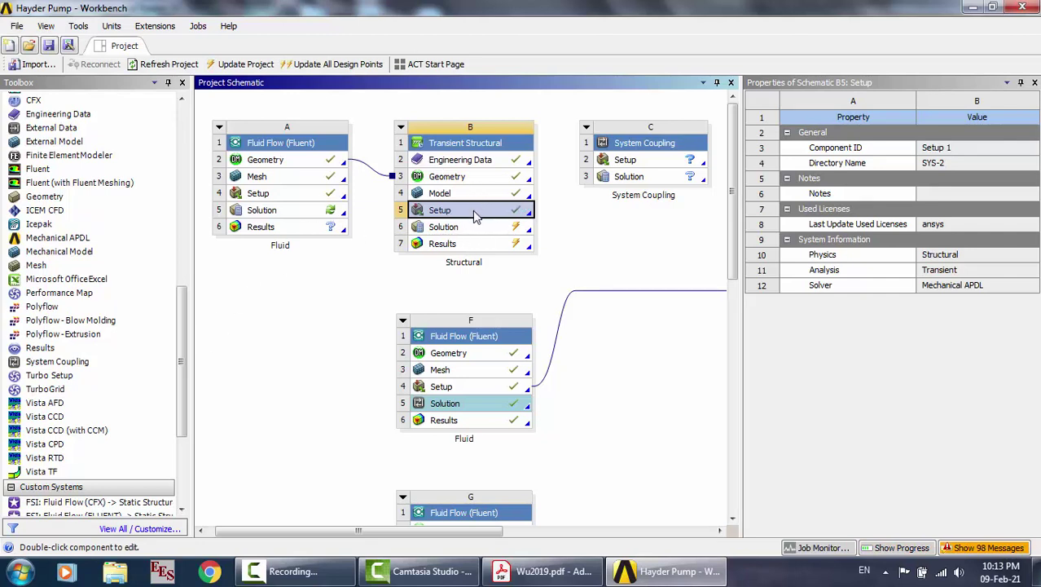
# Link the Setup cells of Transient Structural system B and Fluent system A to the System Coupling Setup
pyautogui.moveTo(477, 210); pyautogui.dragTo(628, 166)
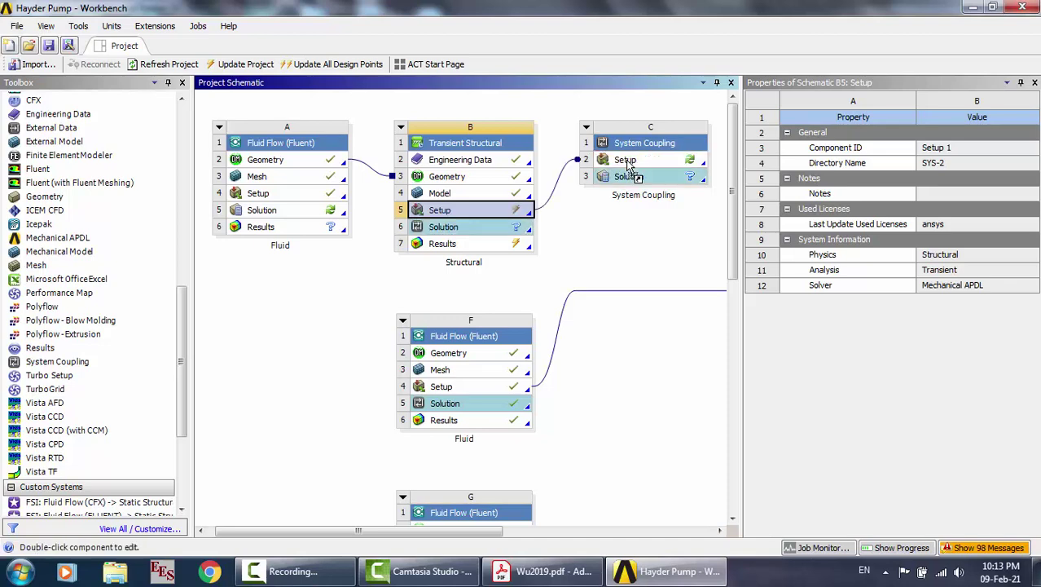
pyautogui.click(322, 194)
pyautogui.moveTo(322, 194); pyautogui.dragTo(621, 164)
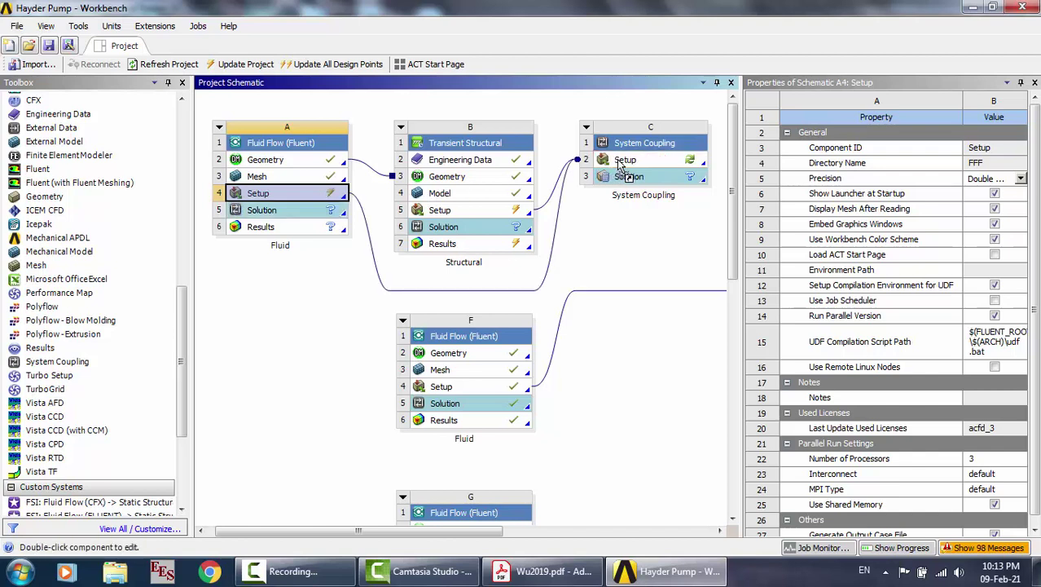
# Update the linked Setup of Transient Structural system B and the Setup of Fluid Flow (Fluent) system A
pyautogui.click(509, 215)
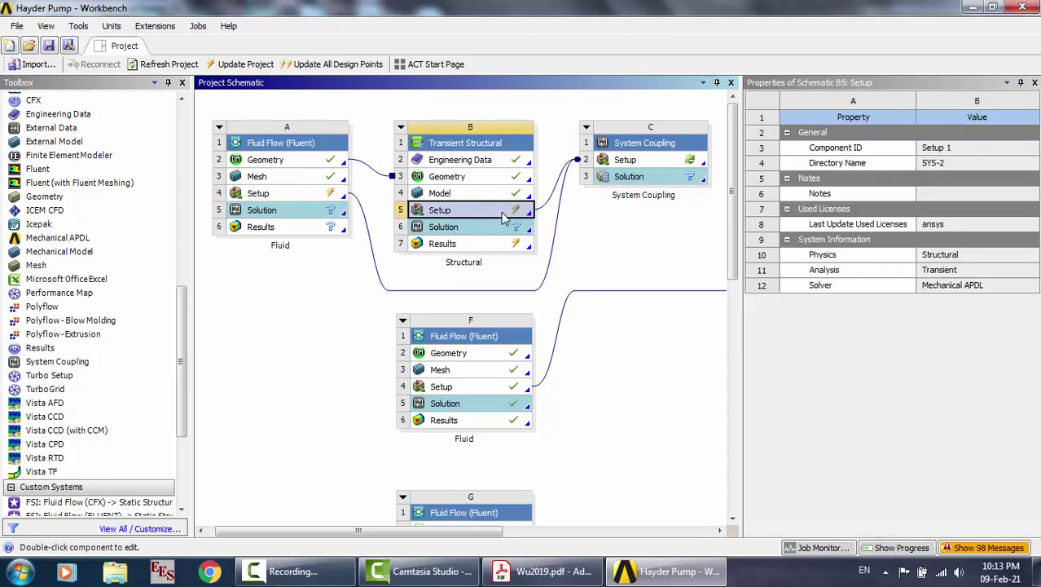
pyautogui.rightClick(503, 216)
pyautogui.click(557, 318)
pyautogui.click(317, 199)
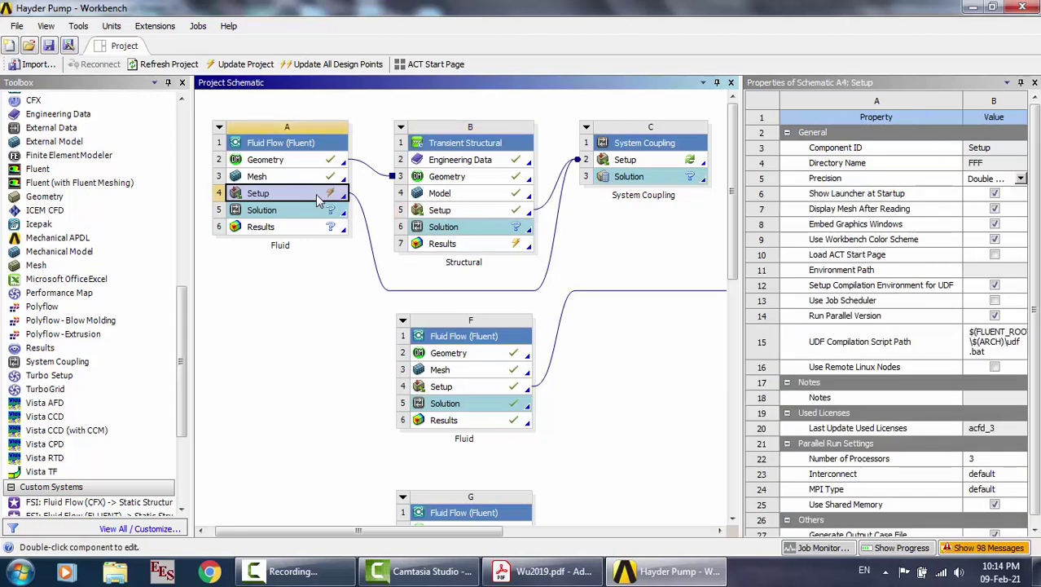
pyautogui.rightClick(316, 194)
pyautogui.click(355, 335)
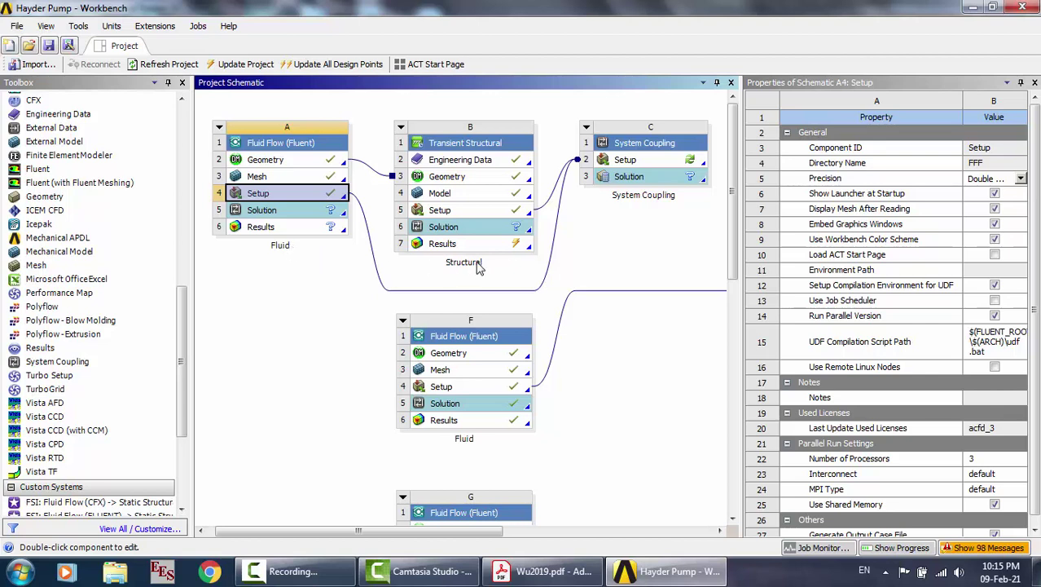
# Open the System Coupling Setup for editing and agree to read the upstream data
pyautogui.click(653, 158)
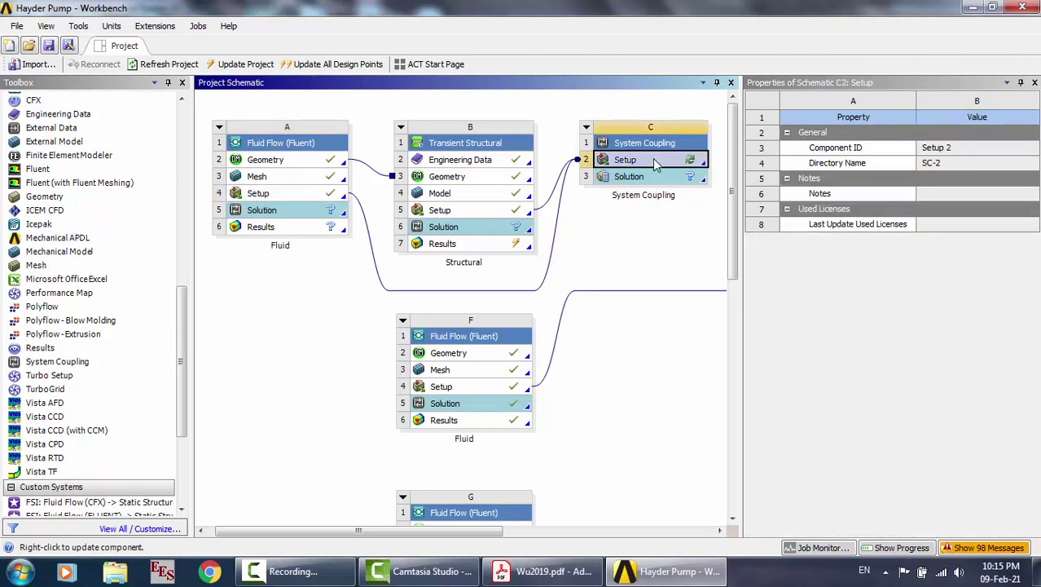
pyautogui.doubleClick(656, 160)
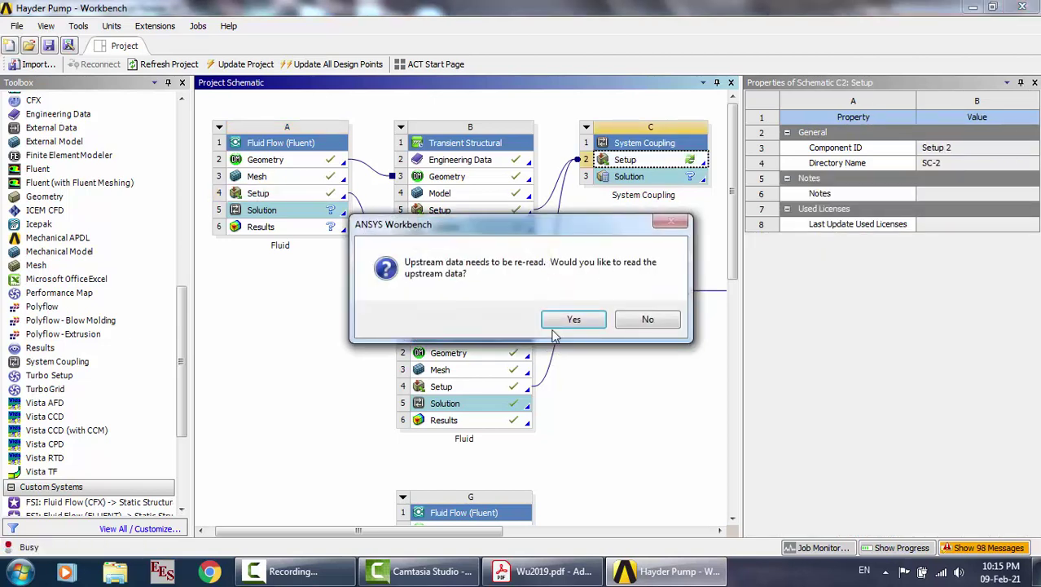
pyautogui.click(557, 324)
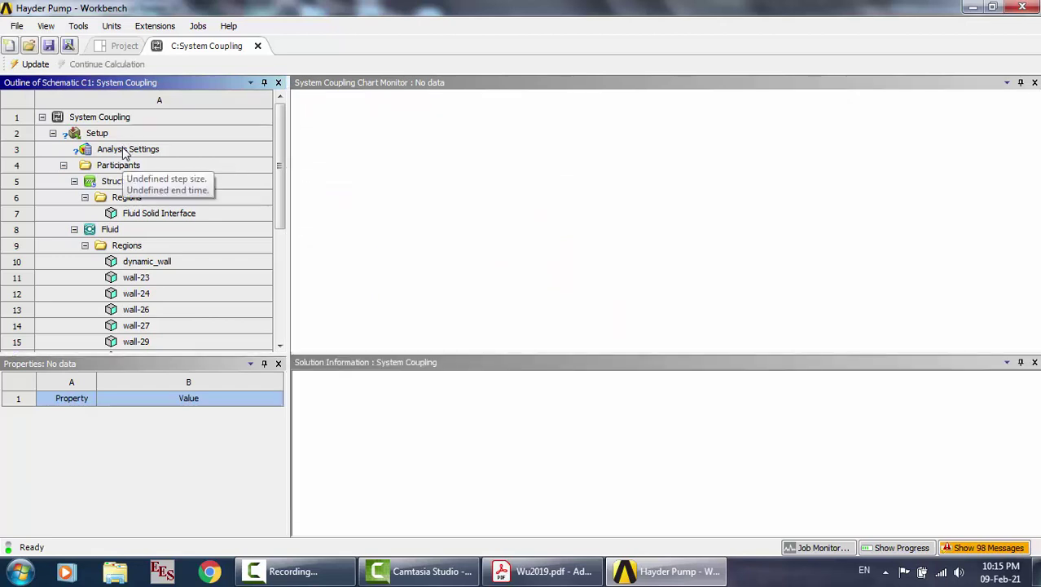
# In the coupling's analysis settings, set the end time to 20 s and the step size to 1 s
pyautogui.click(123, 150)
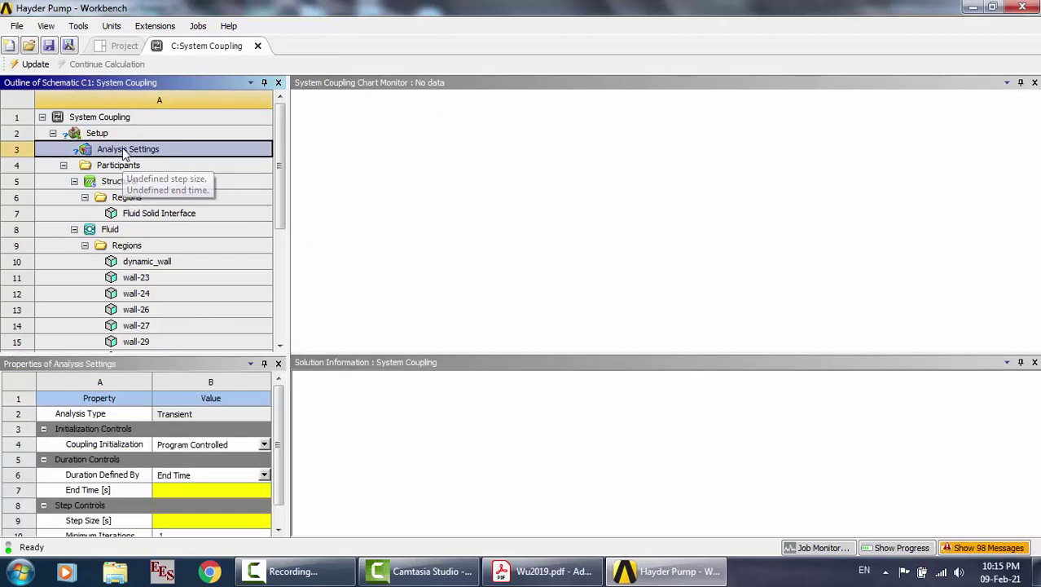
pyautogui.click(185, 487)
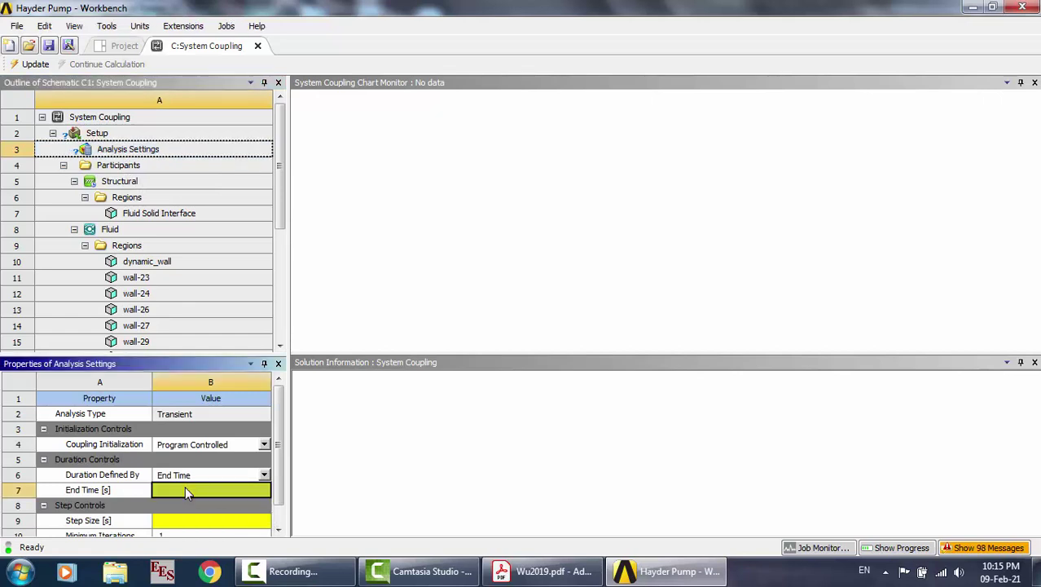
pyautogui.write('20')
pyautogui.press('Return')
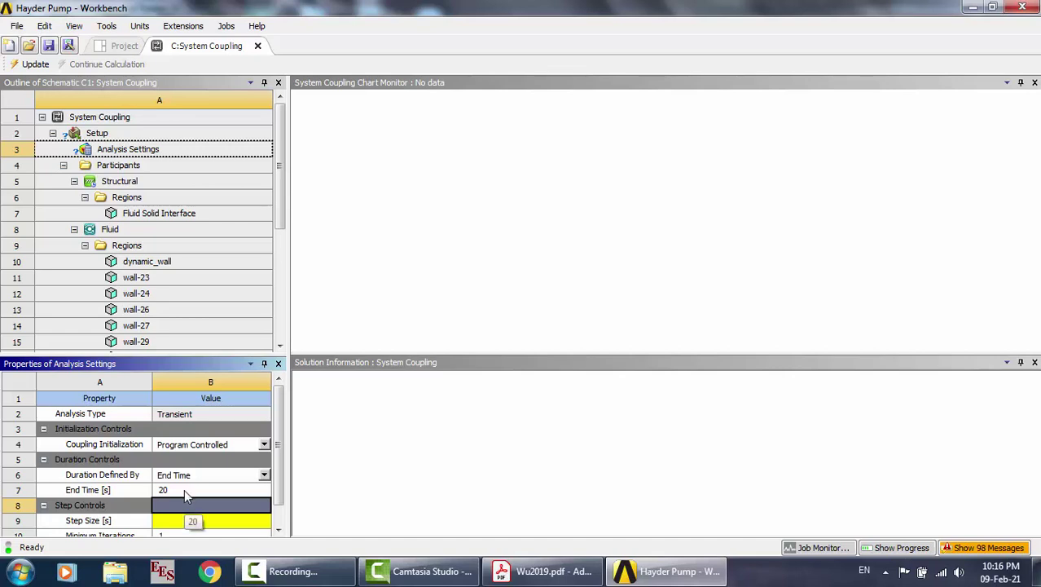
pyautogui.click(170, 527)
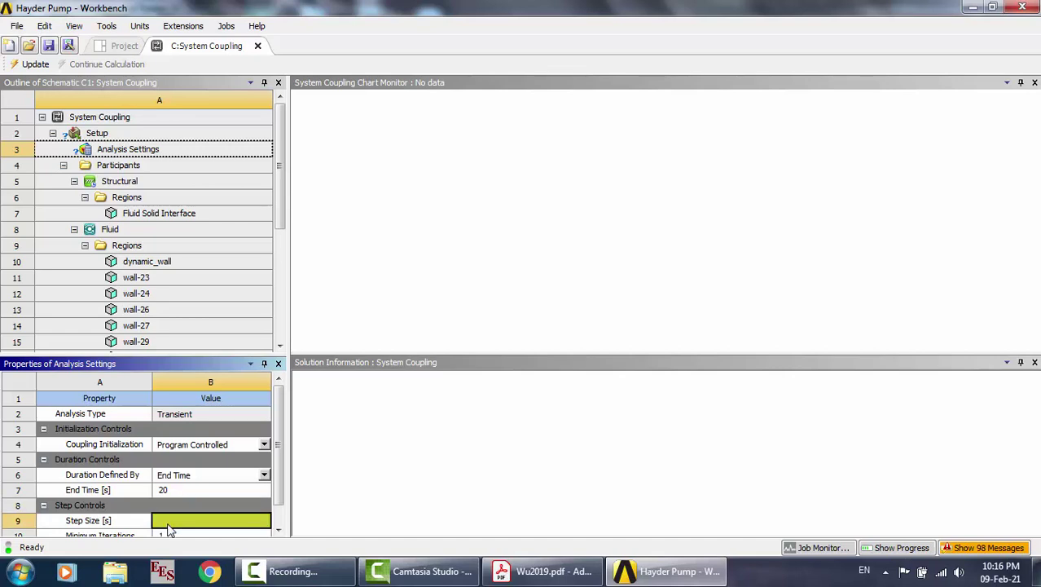
pyautogui.write('1')
pyautogui.press('Return')
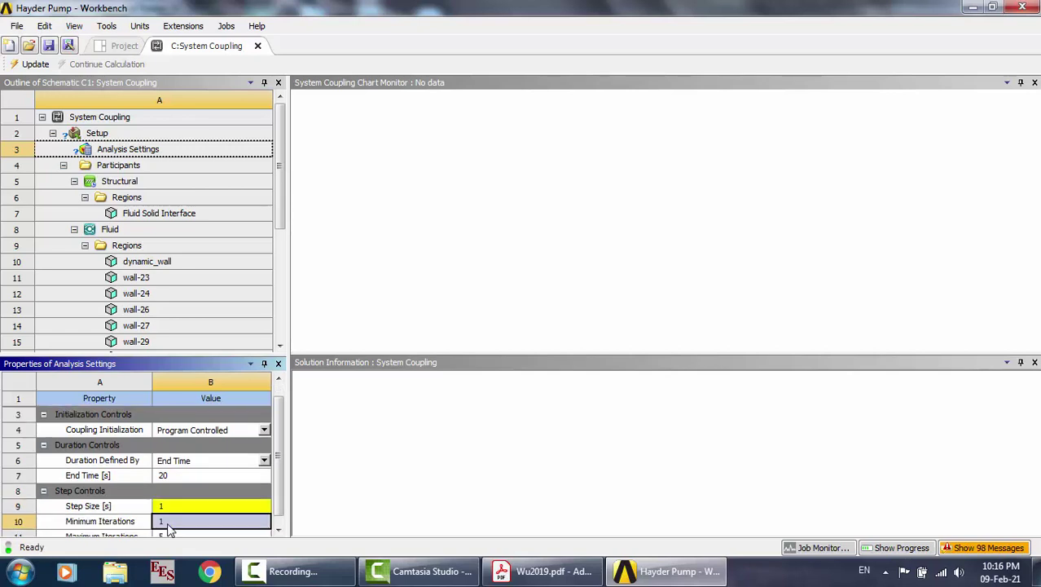
# Create data transfers between the structural Fluid Solid Interface region and the fluid dynamic_wall region
pyautogui.click(171, 216)
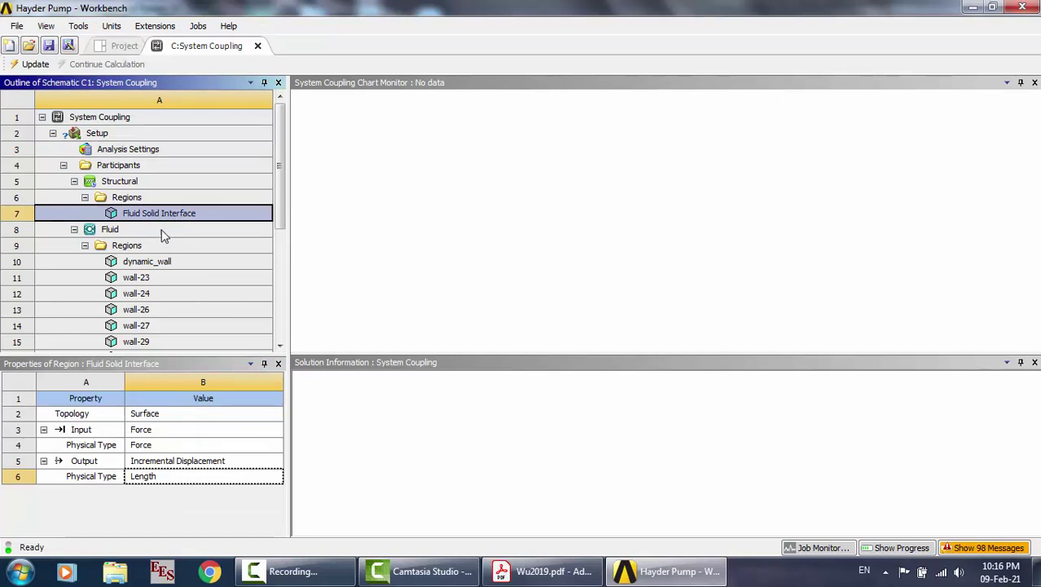
pyautogui.keyDown('ctrl'); pyautogui.click(155, 263); pyautogui.keyUp('ctrl')
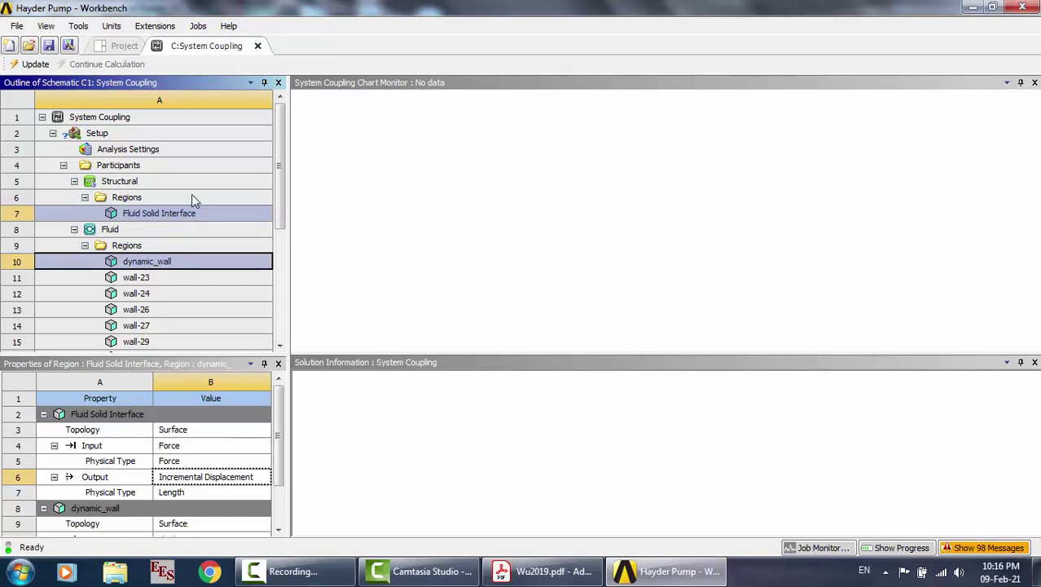
pyautogui.rightClick(177, 265)
pyautogui.click(221, 273)
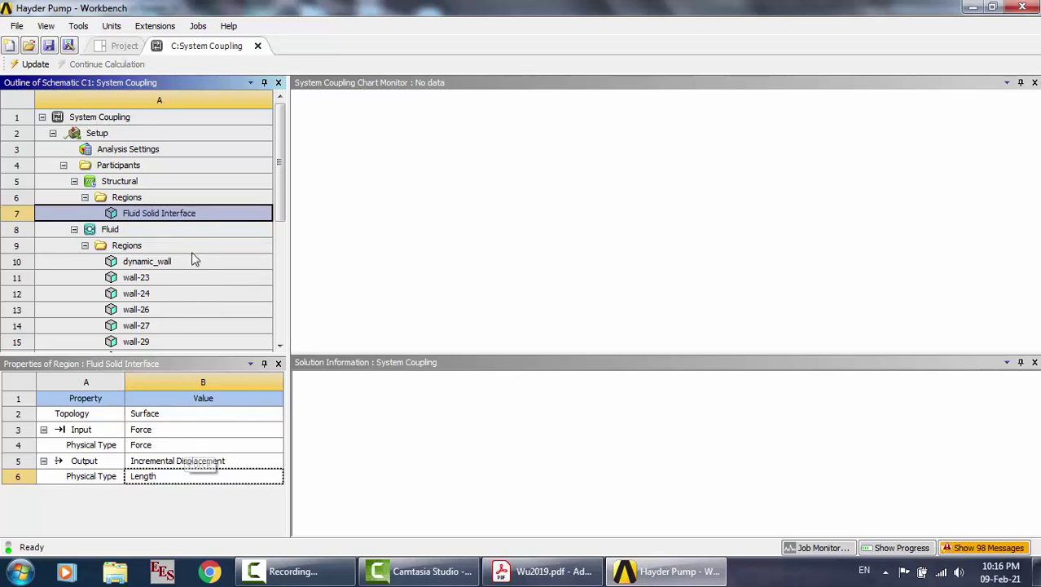
# Review the dynamic_wall region and the source and target settings of Data Transfer and Data Transfer 2
pyautogui.click(155, 261)
pyautogui.scroll(-4, 153, 266)
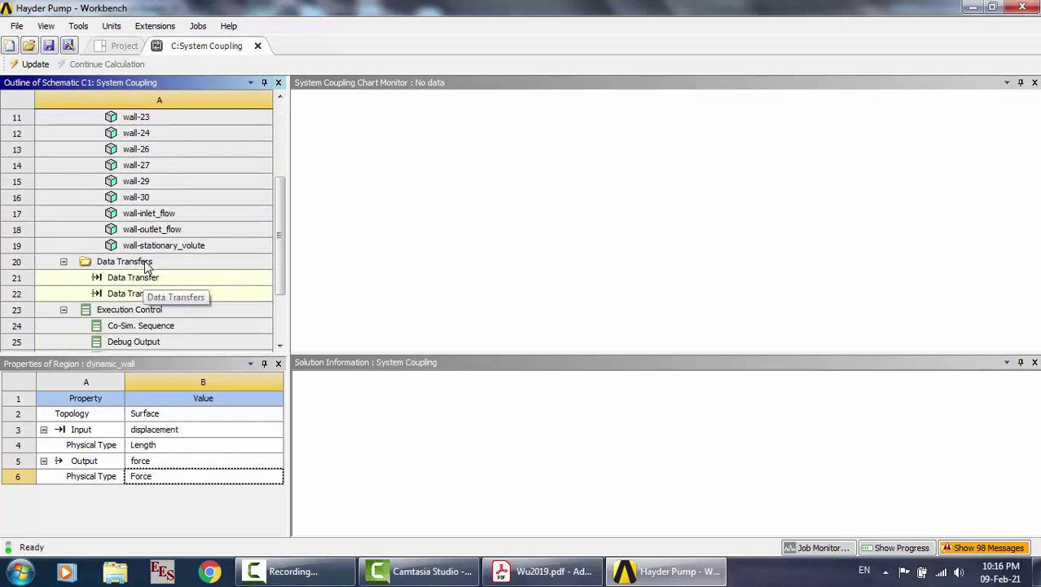
pyautogui.click(144, 265)
pyautogui.click(140, 276)
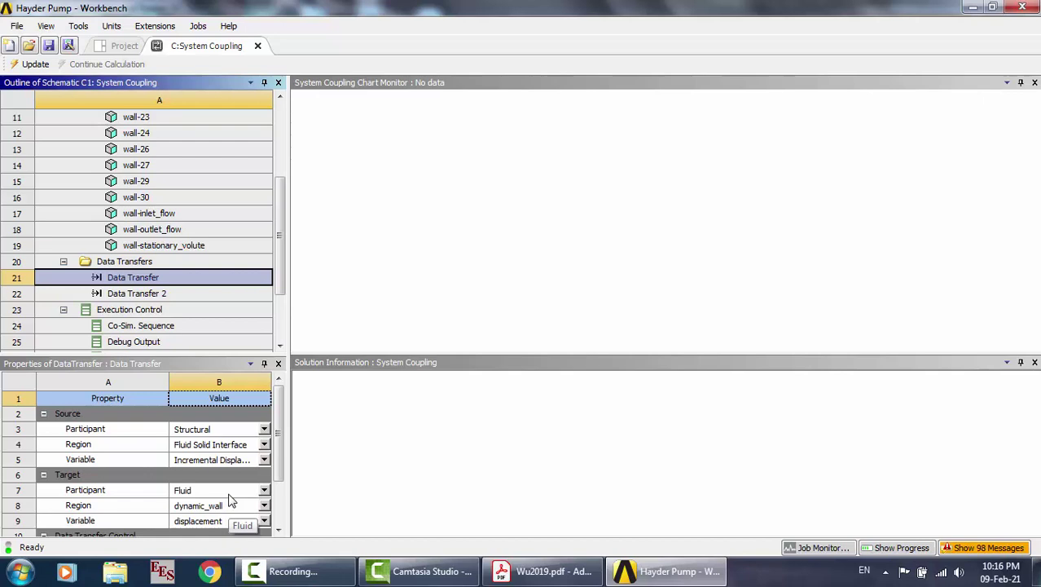
pyautogui.click(190, 293)
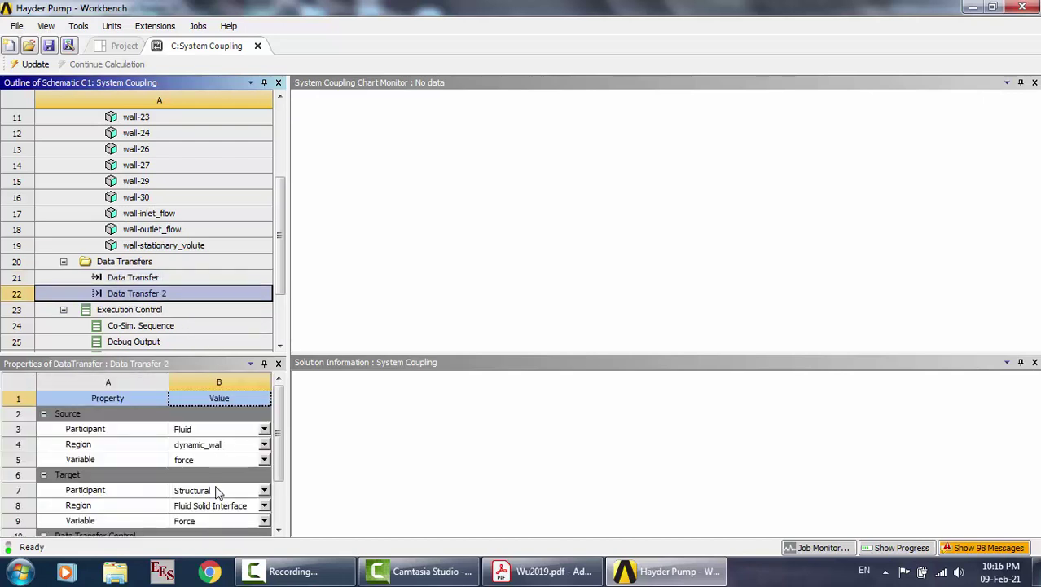
# Update the System Coupling system to run the coupled solution, and review the solver output in its solution information
pyautogui.click(36, 64)
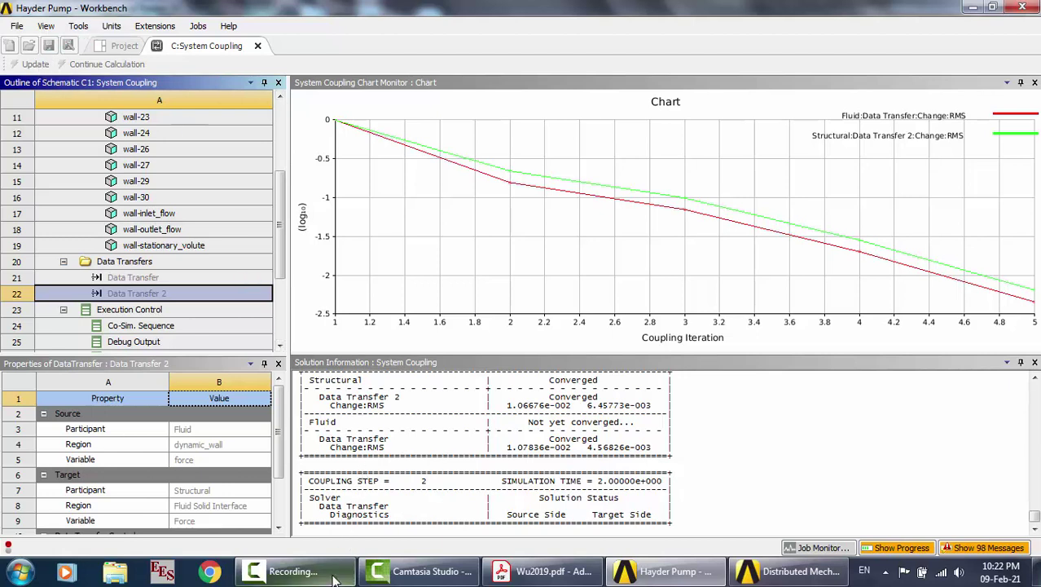
pyautogui.click(286, 571)
pyautogui.click(977, 509)
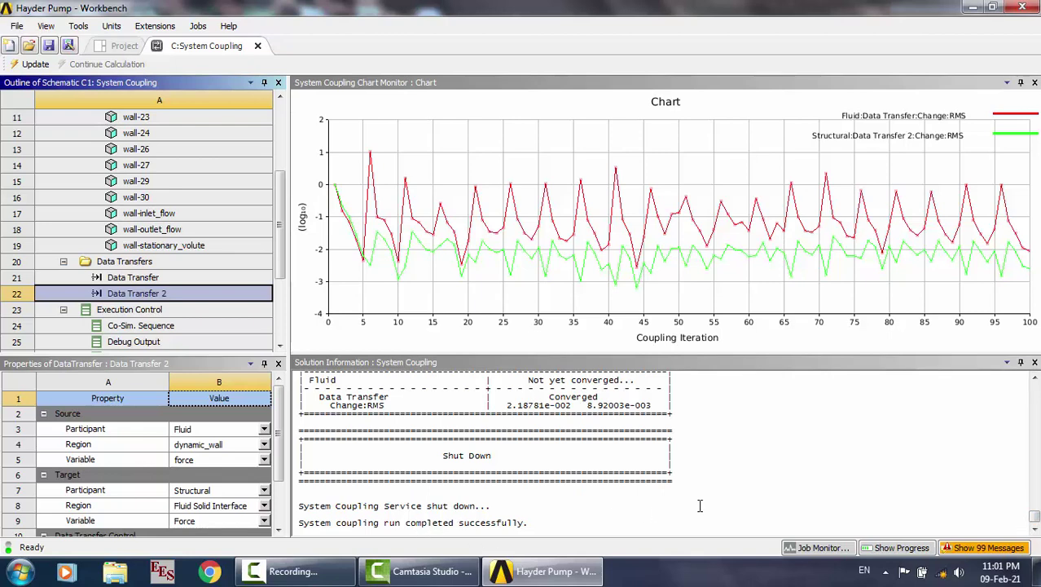
pyautogui.scroll(3, 1034, 515)
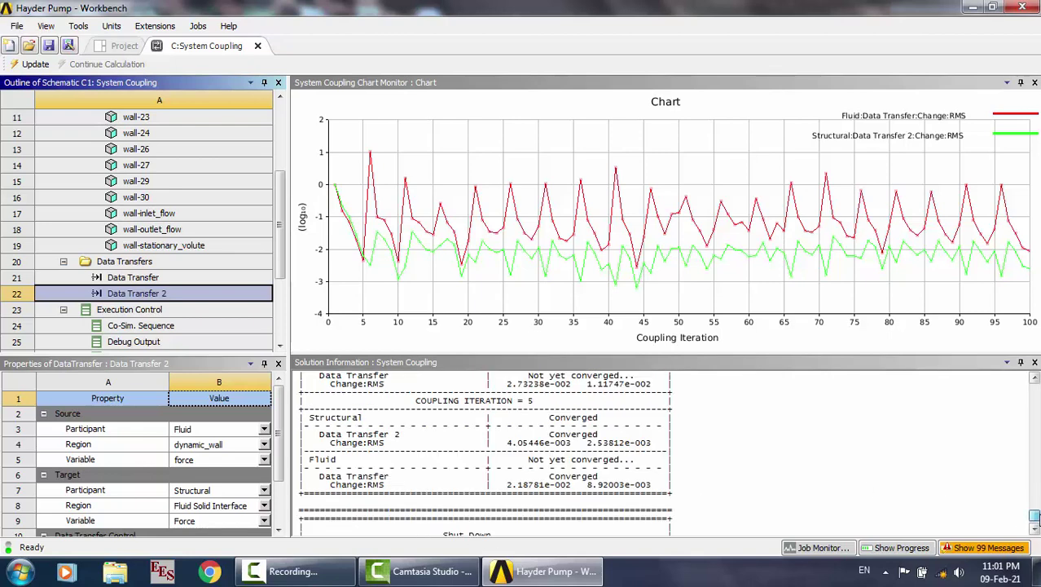
# Review the end of the System Coupling solution log and the Solution branch of the outline
pyautogui.scroll(2, 1033, 515)
pyautogui.scroll(4, 1035, 513)
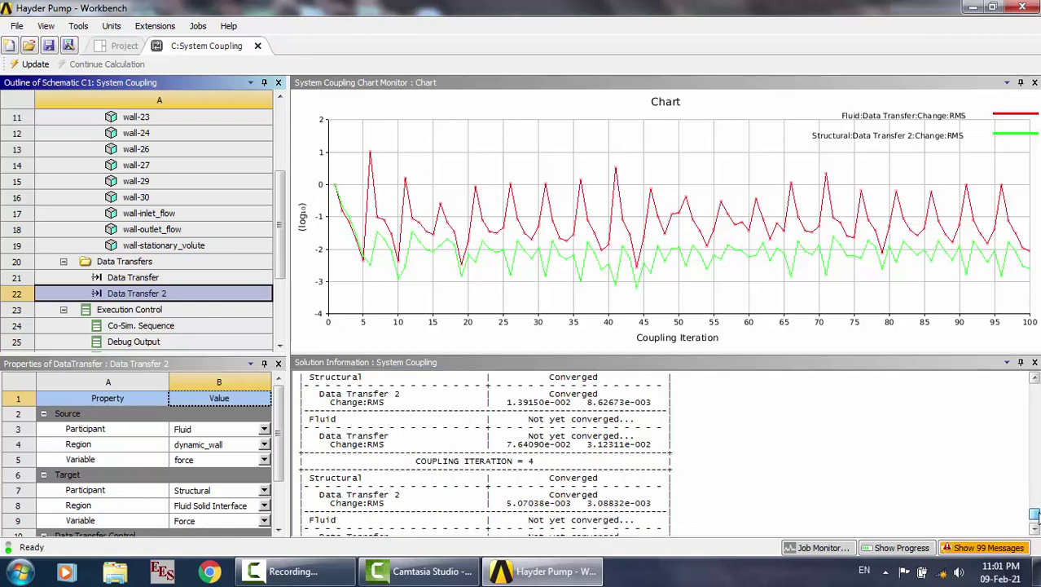
pyautogui.moveTo(1033, 512)
pyautogui.mouseDown()
pyautogui.moveTo(1033, 483)
pyautogui.moveTo(1037, 529)
pyautogui.mouseUp()
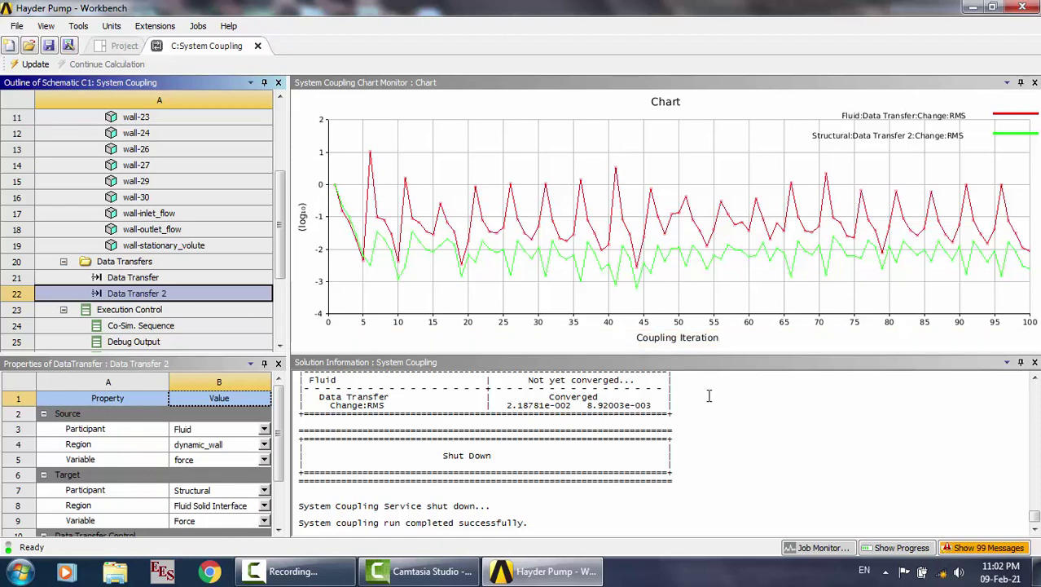
pyautogui.moveTo(280, 241); pyautogui.dragTo(287, 300)
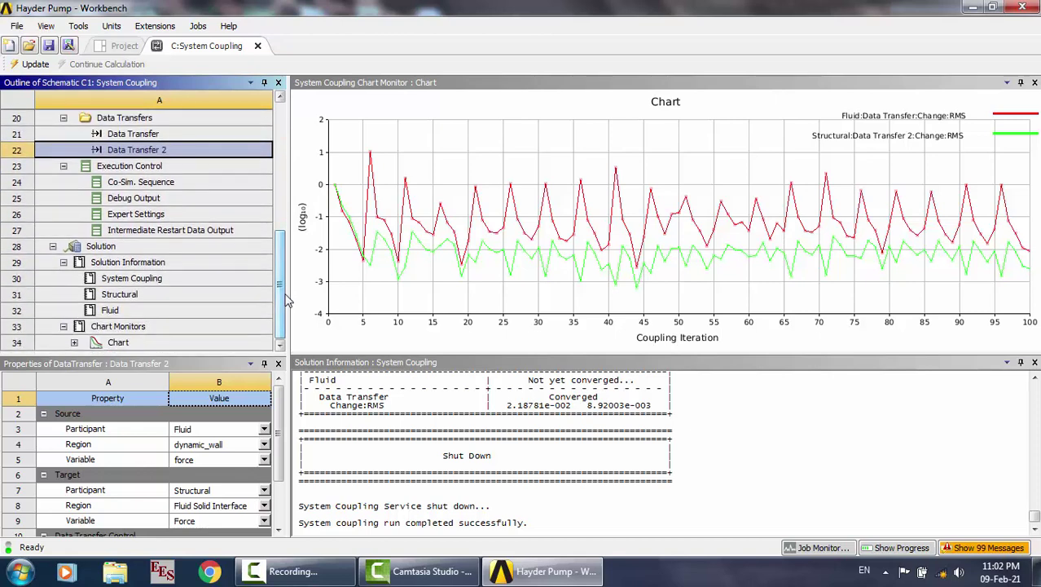
# Close the System Coupling setup and open the Solution of the first Fluid system in Fluent
pyautogui.click(258, 45)
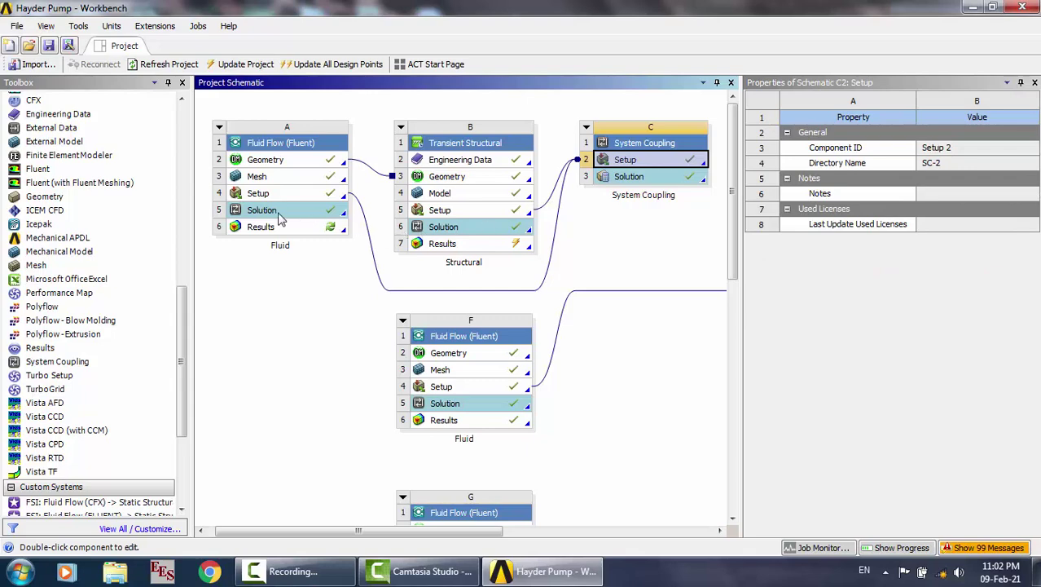
pyautogui.doubleClick(275, 211)
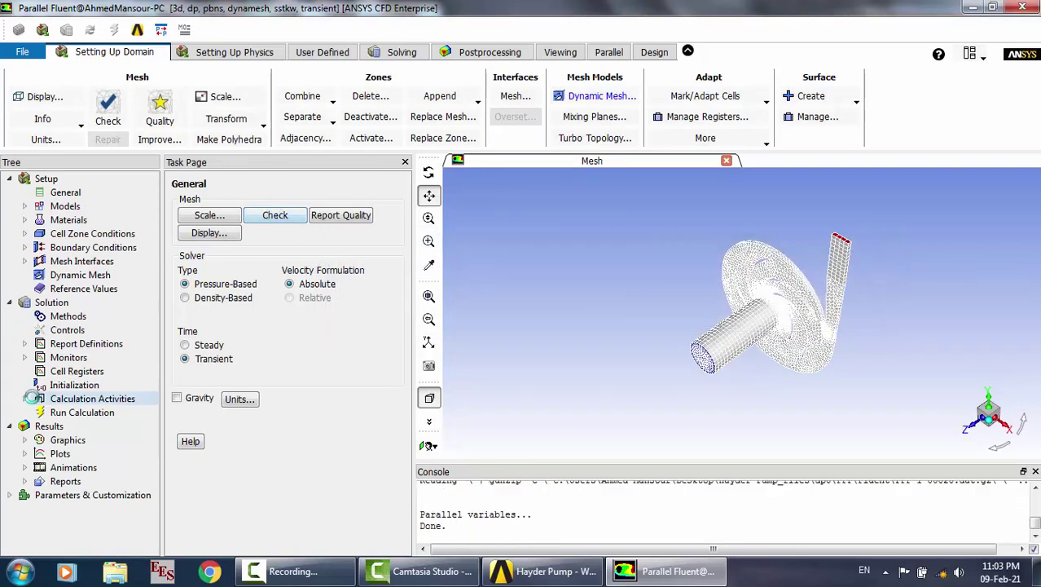
# Create a filled static pressure contour plot, adding the internal surfaces to the selection, and display it
pyautogui.click(24, 439)
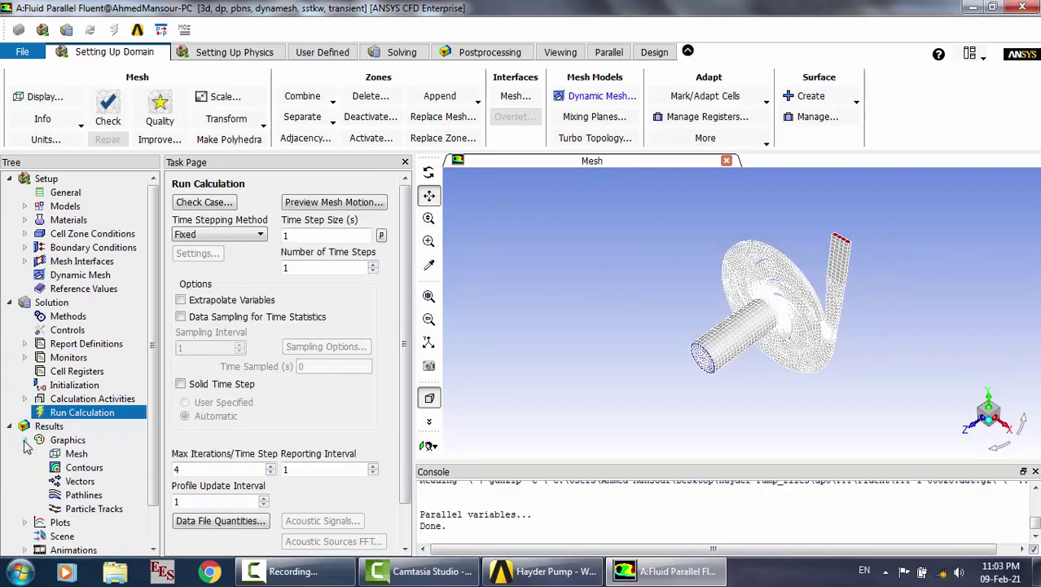
pyautogui.doubleClick(82, 468)
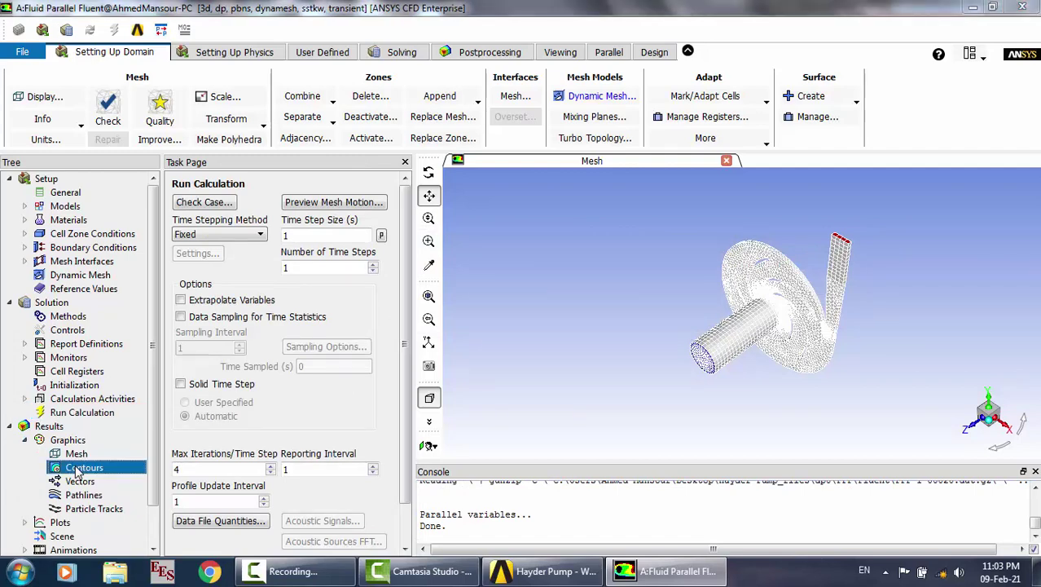
pyautogui.moveTo(326, 303); pyautogui.dragTo(311, 106)
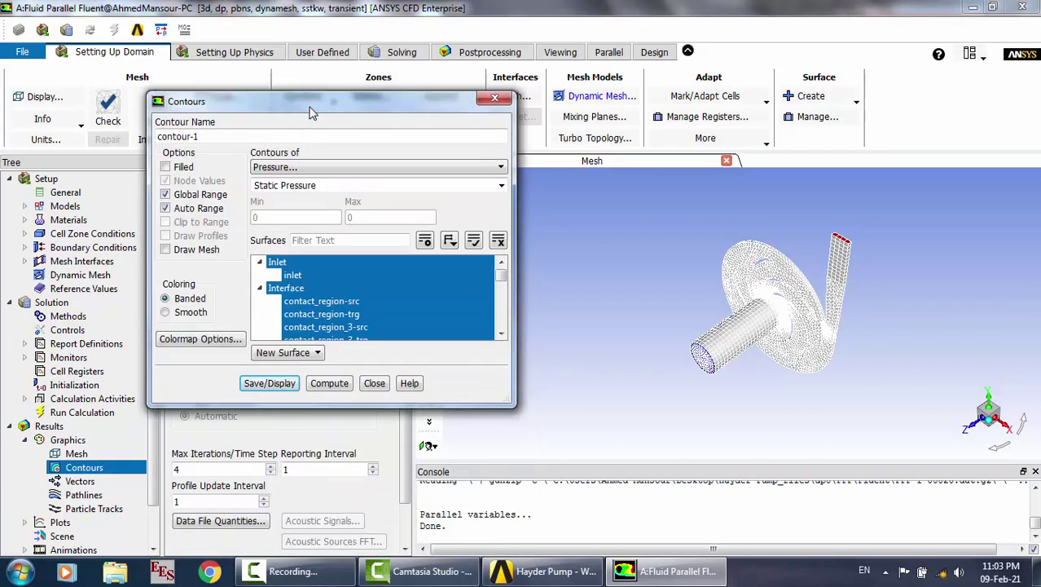
pyautogui.click(165, 166)
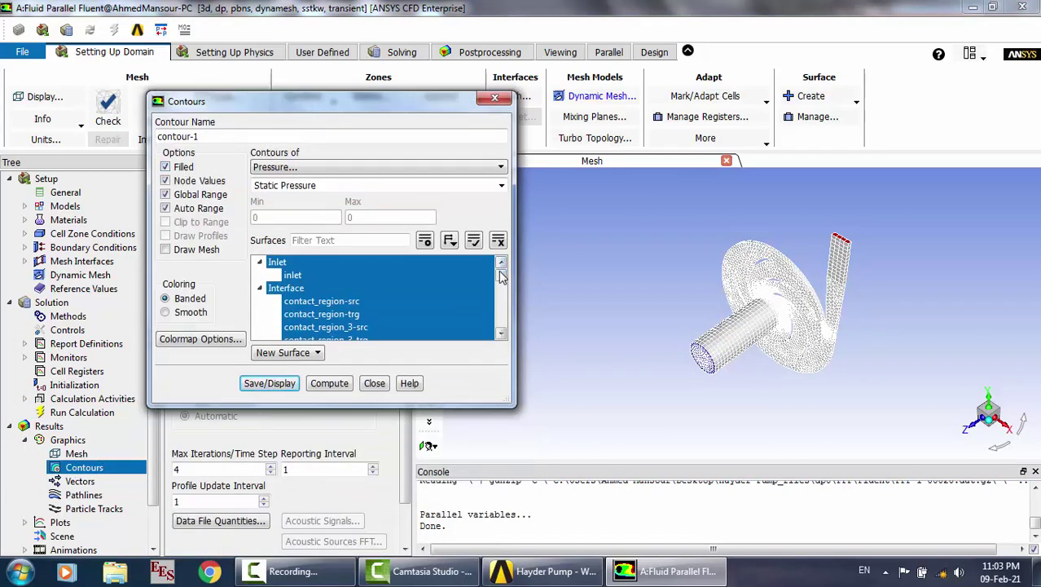
pyautogui.moveTo(503, 275)
pyautogui.mouseDown()
pyautogui.moveTo(502, 299)
pyautogui.moveTo(502, 290)
pyautogui.mouseUp()
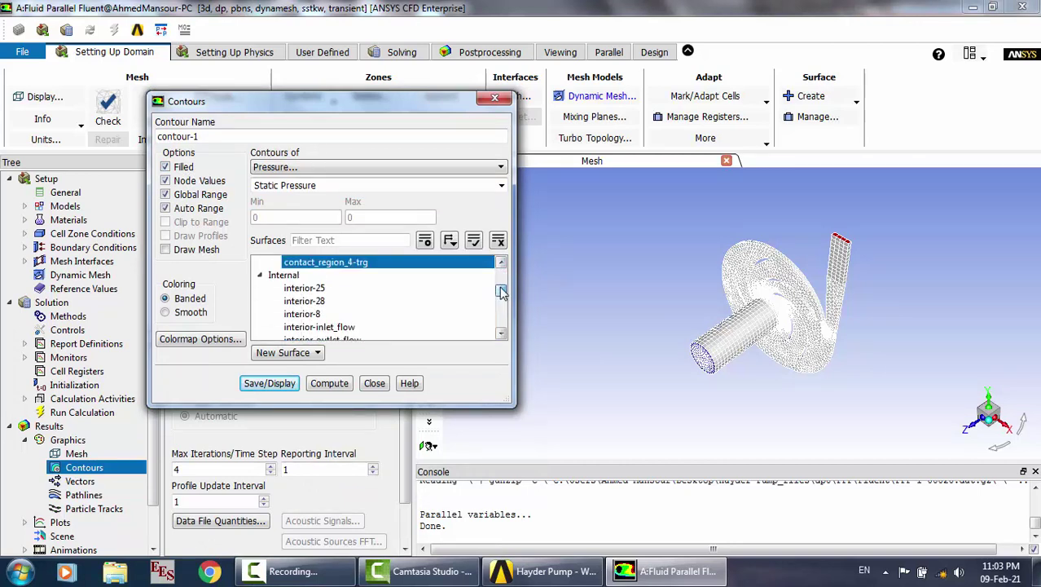
pyautogui.click(350, 277)
pyautogui.scroll(-5, 351, 277)
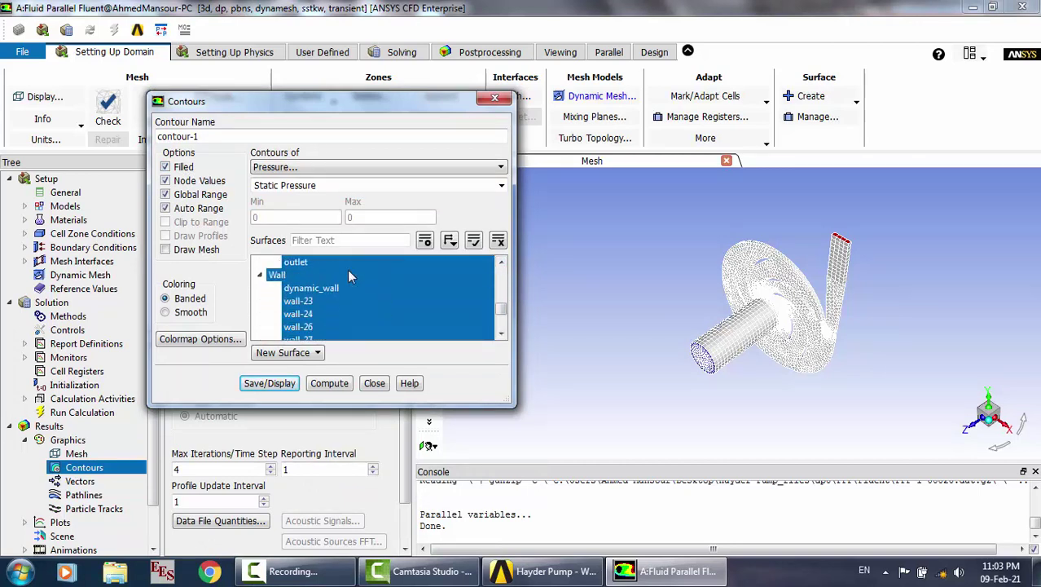
pyautogui.click(277, 384)
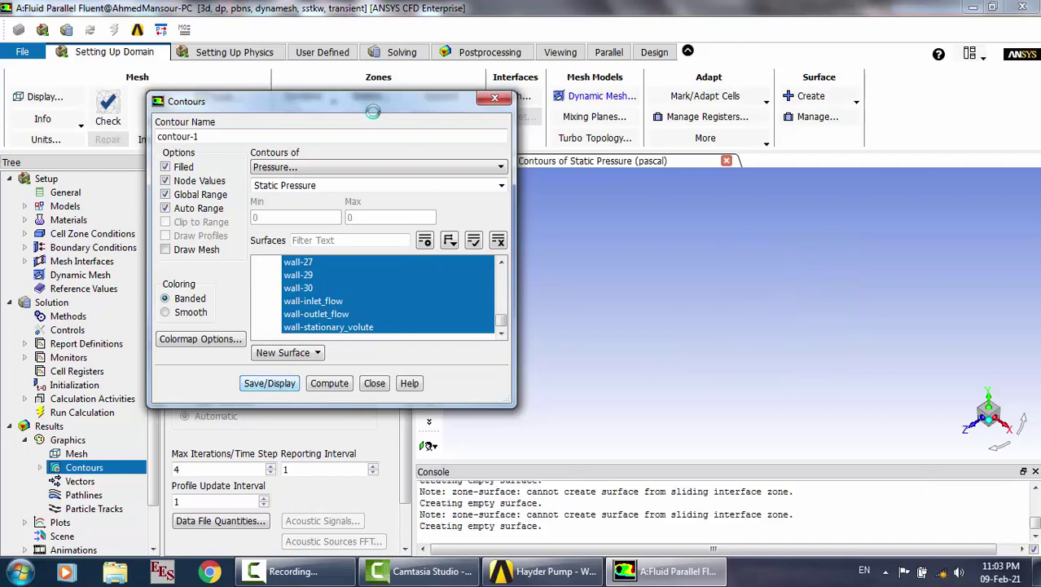
# Examine the static pressure contours on the pump from the front and from an angled view
pyautogui.moveTo(374, 105); pyautogui.dragTo(235, 127)
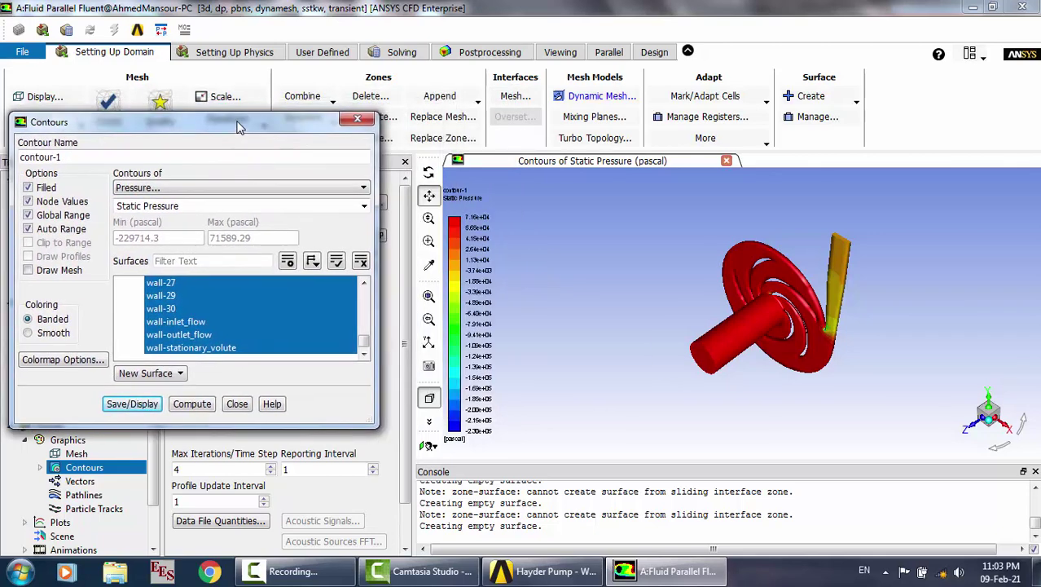
pyautogui.click(976, 432)
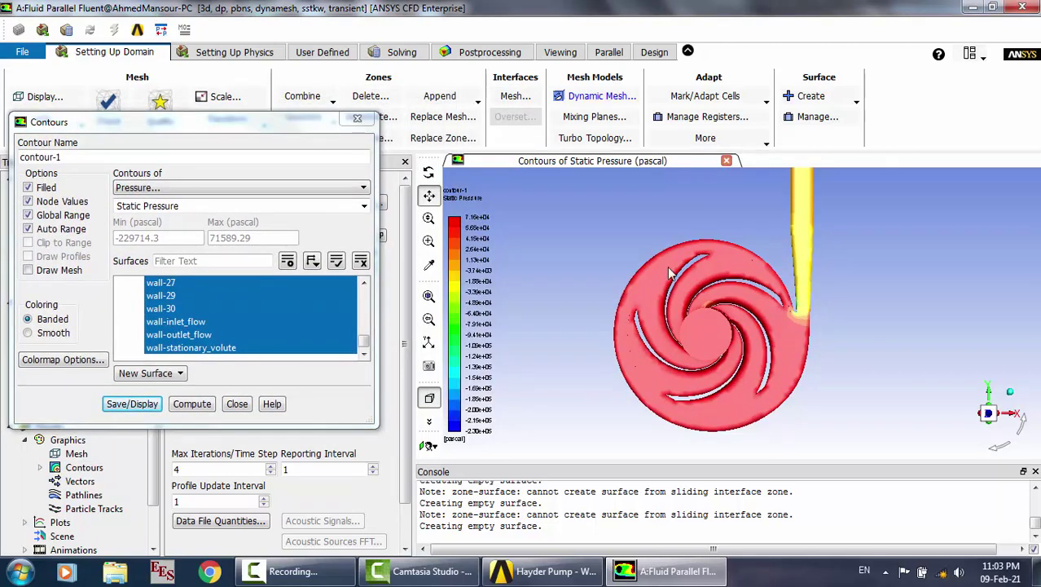
pyautogui.moveTo(722, 297); pyautogui.dragTo(695, 302, button='middle')
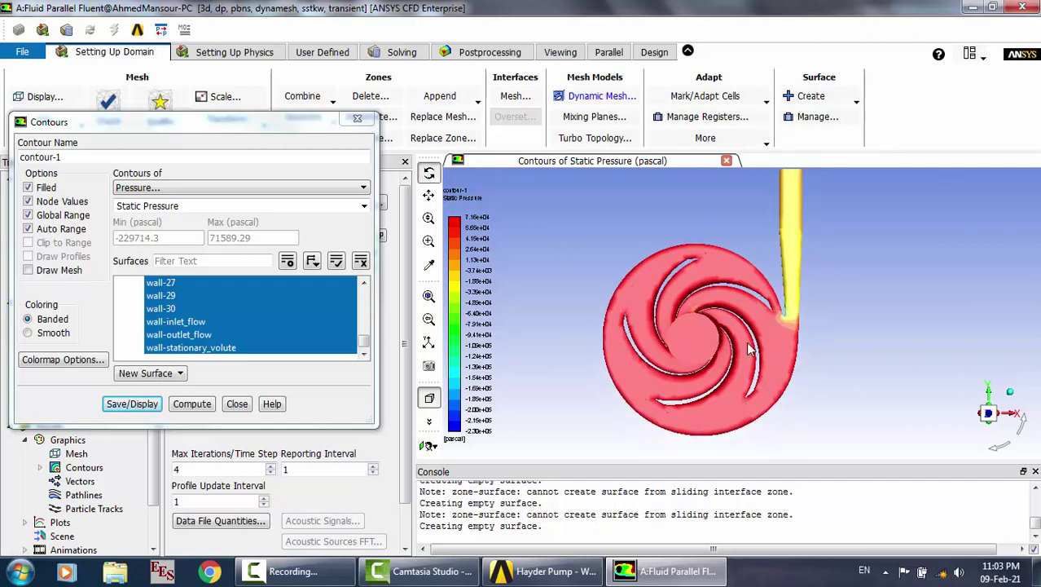
pyautogui.moveTo(751, 349); pyautogui.dragTo(671, 358)
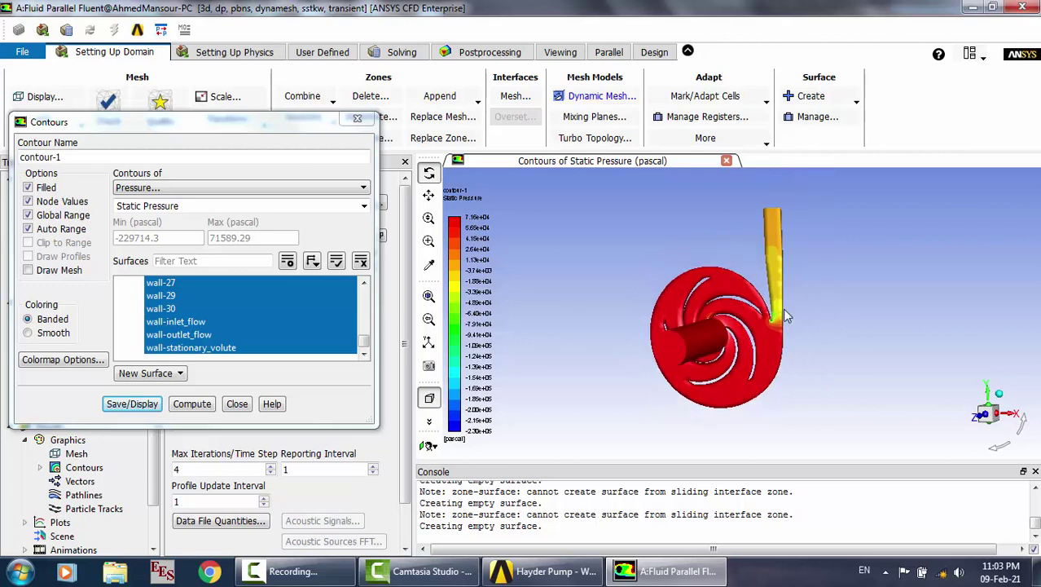
pyautogui.moveTo(782, 308); pyautogui.dragTo(703, 268)
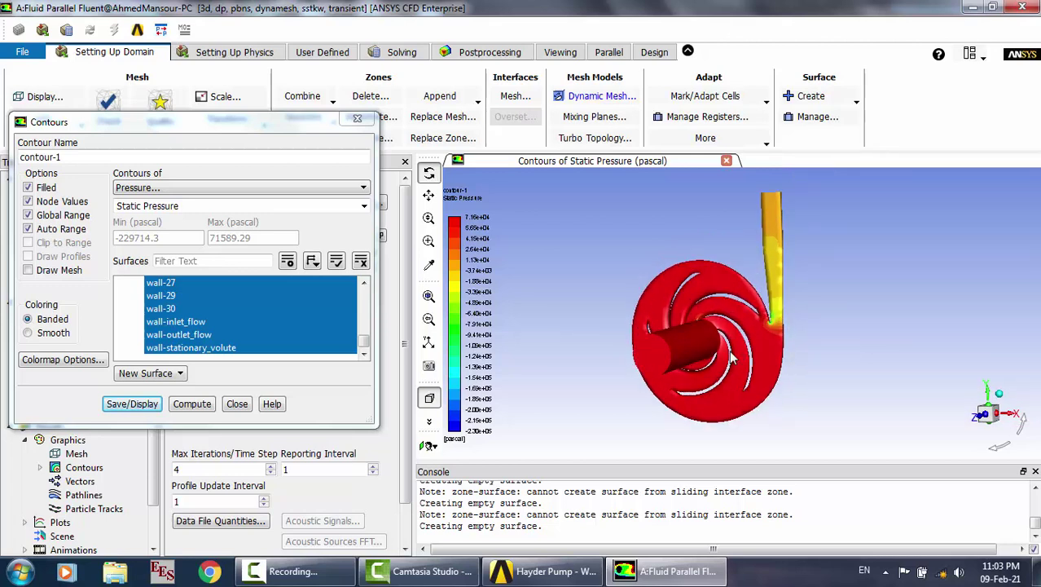
pyautogui.scroll(1, 729, 350)
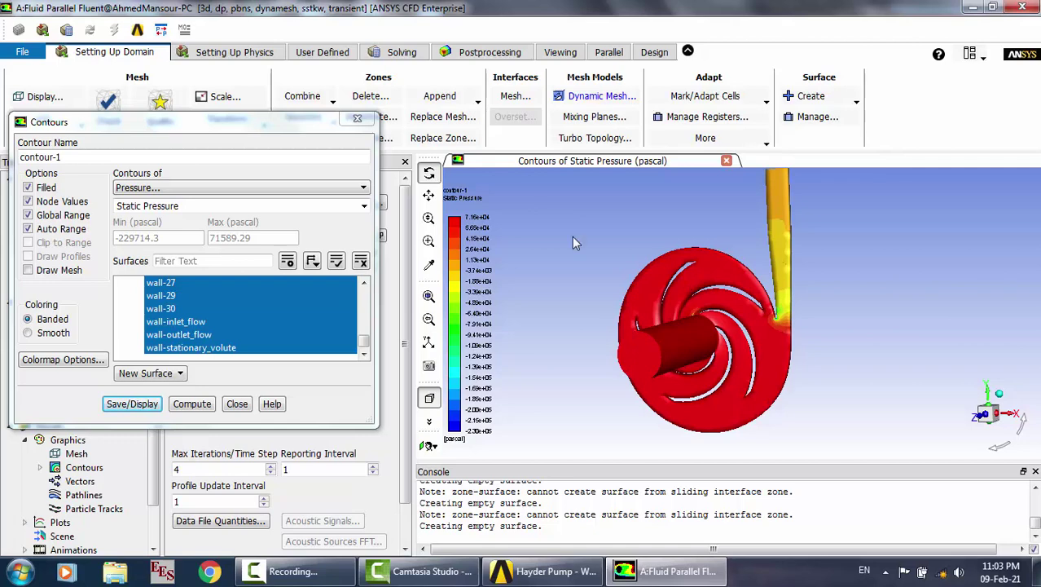
# Change contour-1 to show velocity magnitude and display it
pyautogui.click(206, 189)
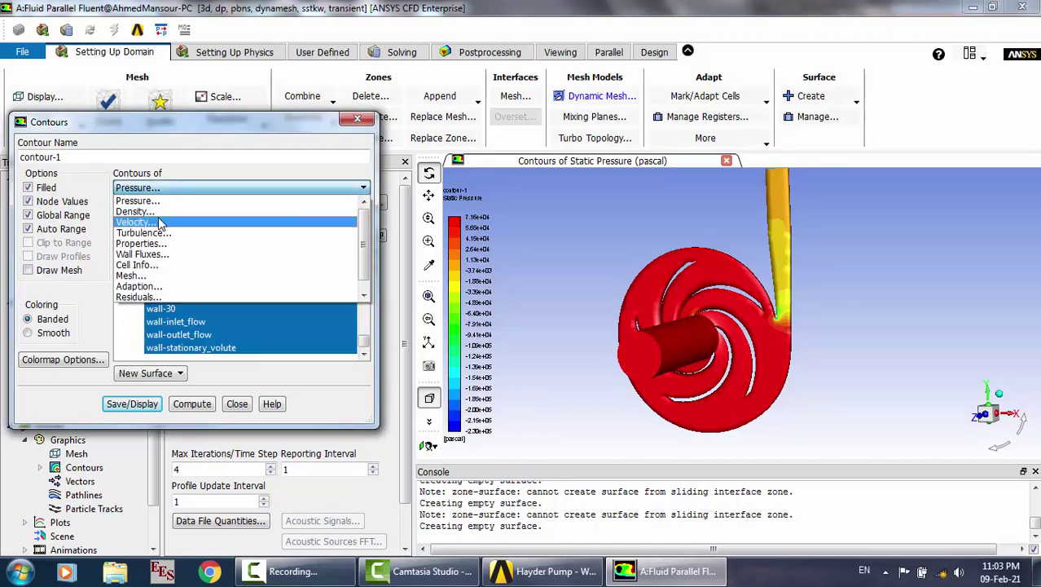
pyautogui.click(159, 221)
pyautogui.click(145, 403)
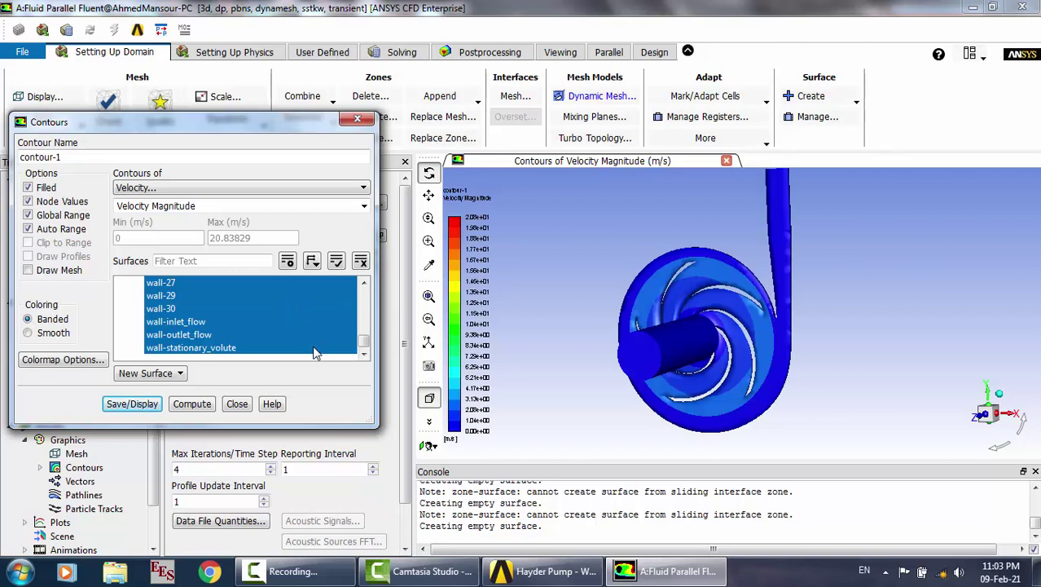
# Exclude the whole Wall group from contour-1, redisplay the velocity contours and inspect the impeller interior up close
pyautogui.click(364, 285)
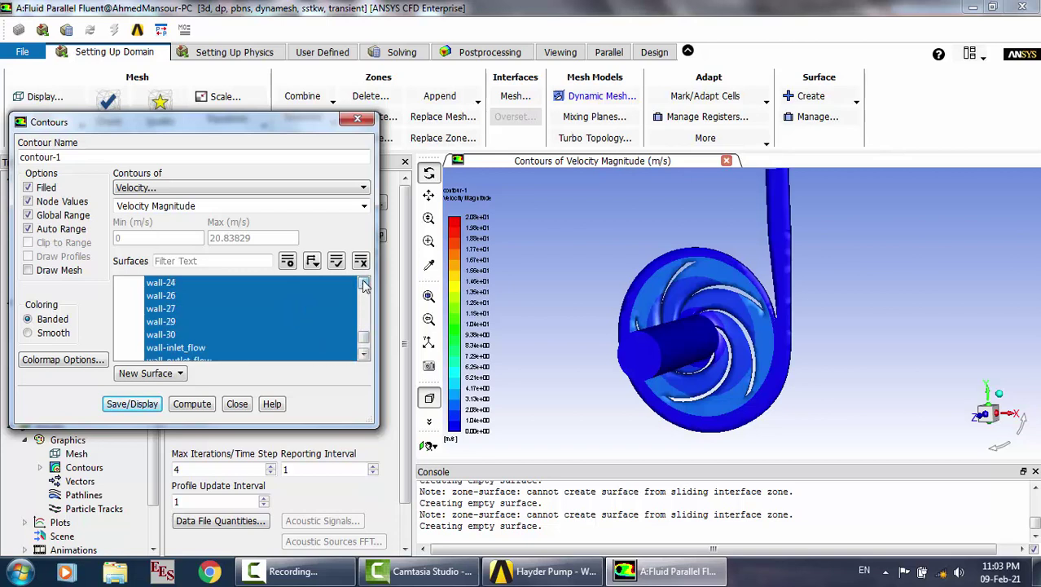
pyautogui.click(364, 285)
pyautogui.click(364, 285)
pyautogui.click(219, 286)
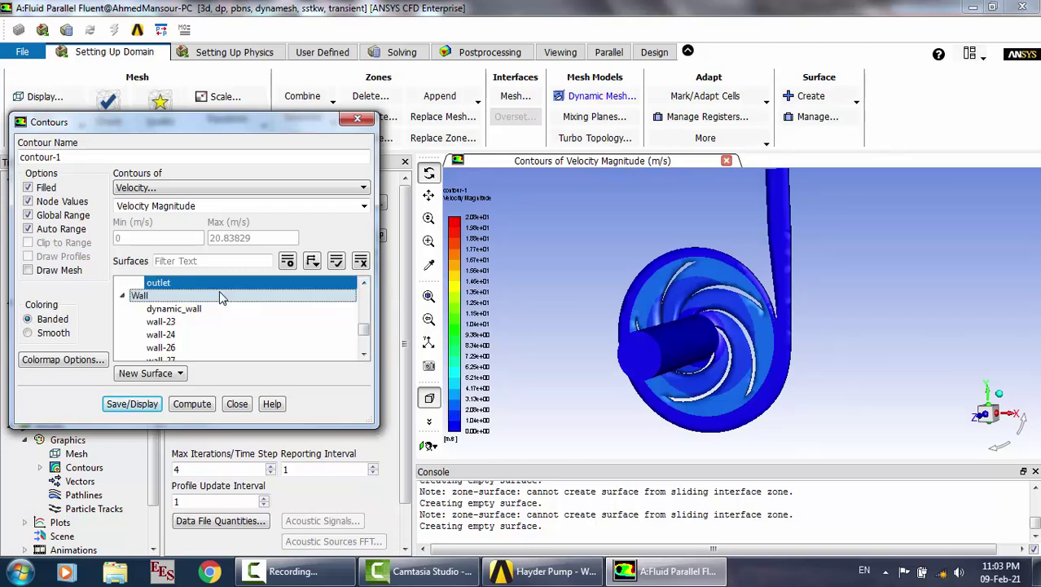
pyautogui.click(140, 404)
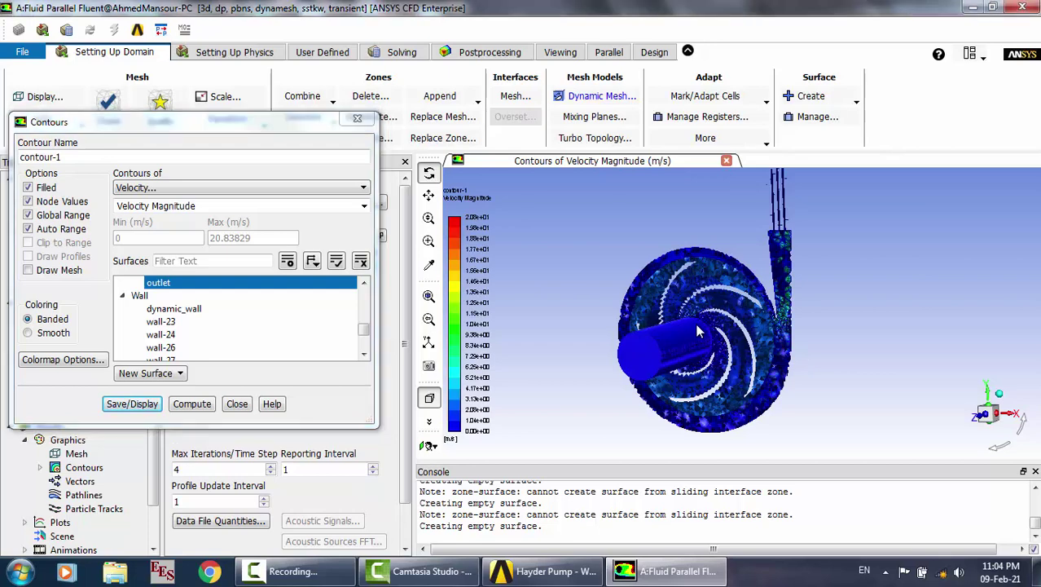
pyautogui.moveTo(696, 324); pyautogui.dragTo(759, 342)
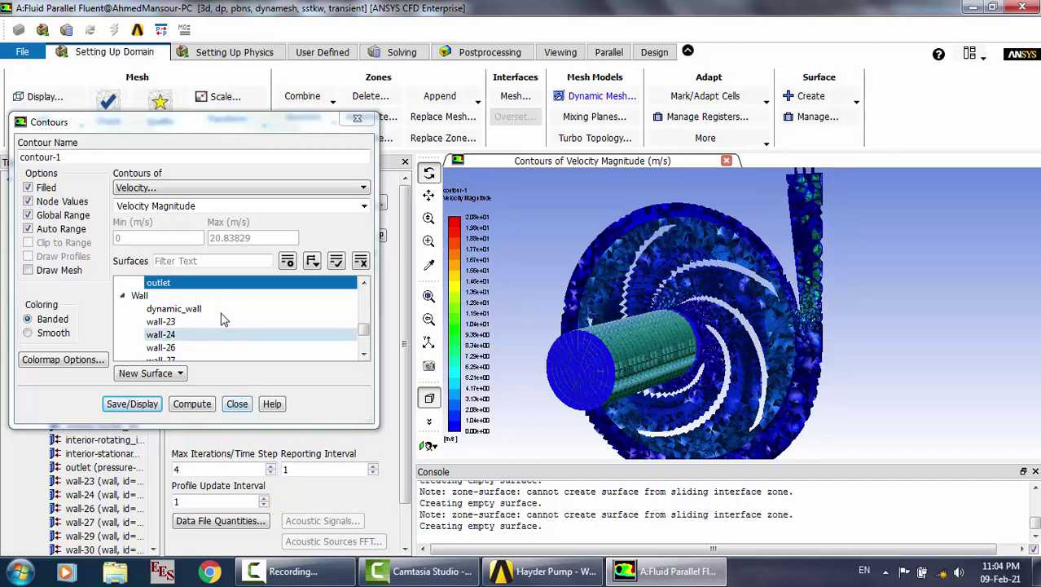
# Close the contour settings, collapse the boundary conditions and select contour-1 among the contour results
pyautogui.click(237, 406)
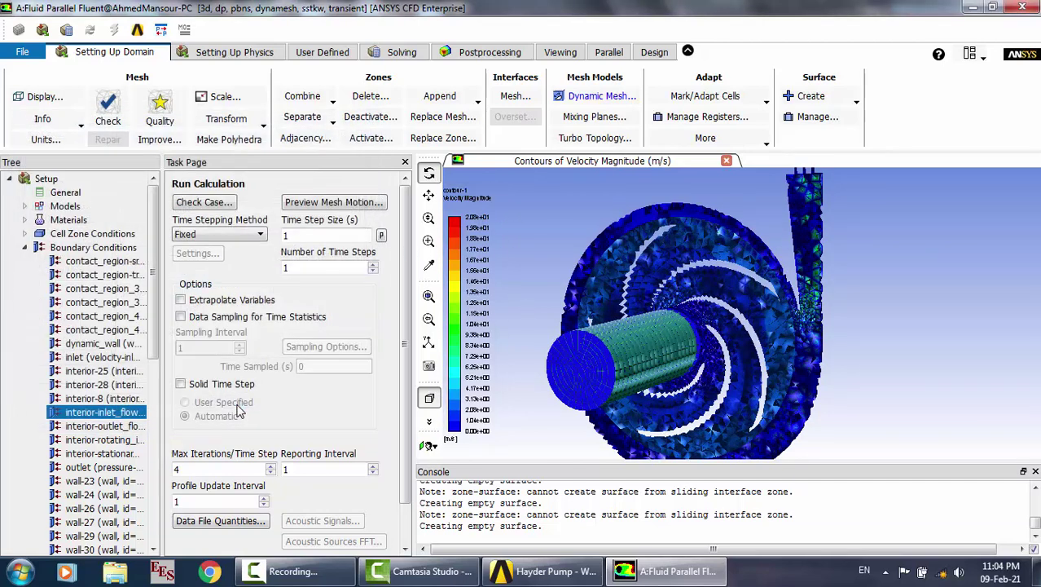
pyautogui.click(24, 249)
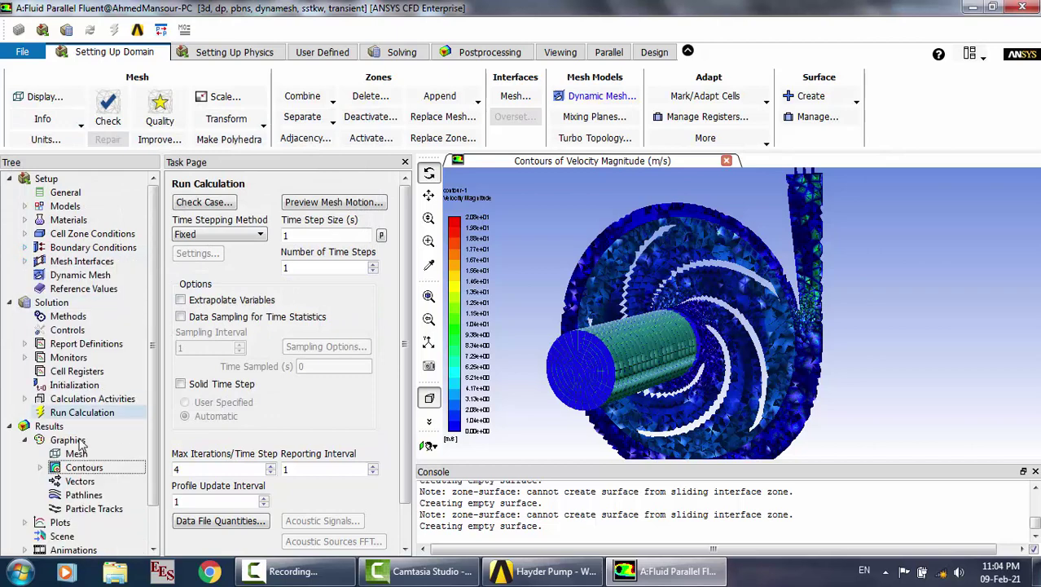
pyautogui.click(40, 468)
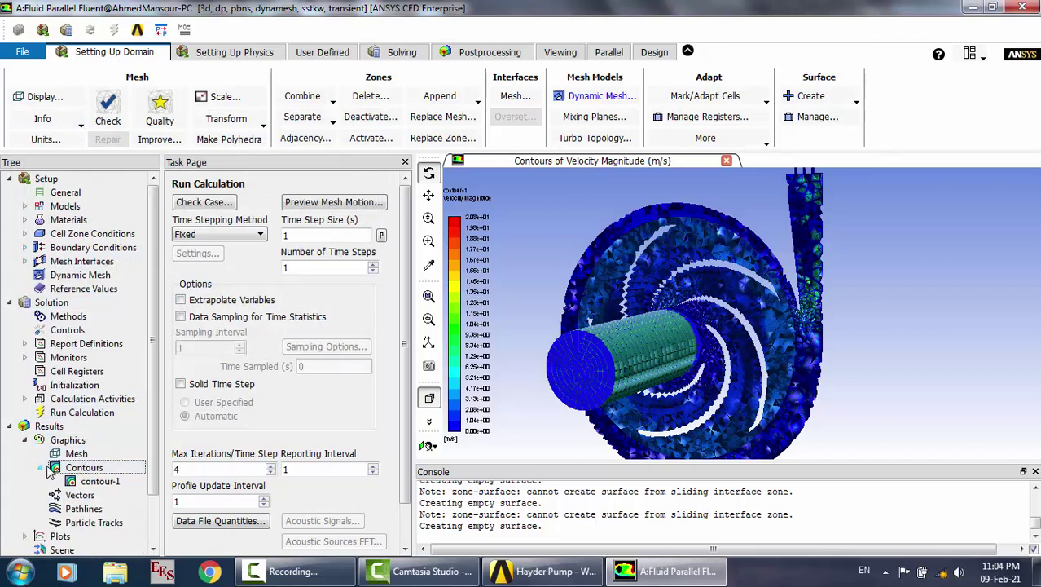
pyautogui.click(99, 482)
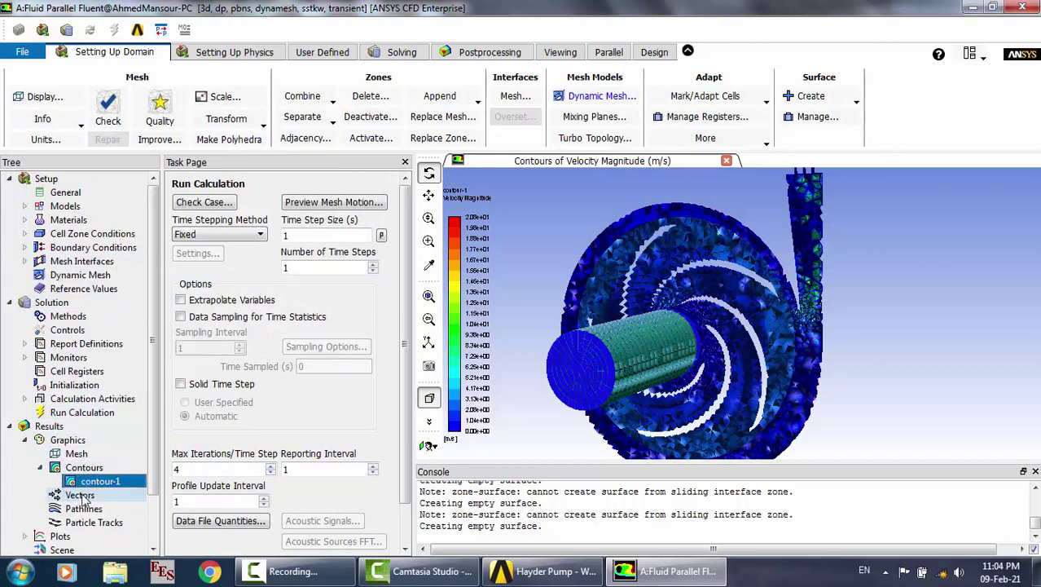
# Display velocity vectors colored by velocity magnitude, using arrow style, scale 6 and no wall surfaces
pyautogui.click(81, 496)
pyautogui.doubleClick(81, 495)
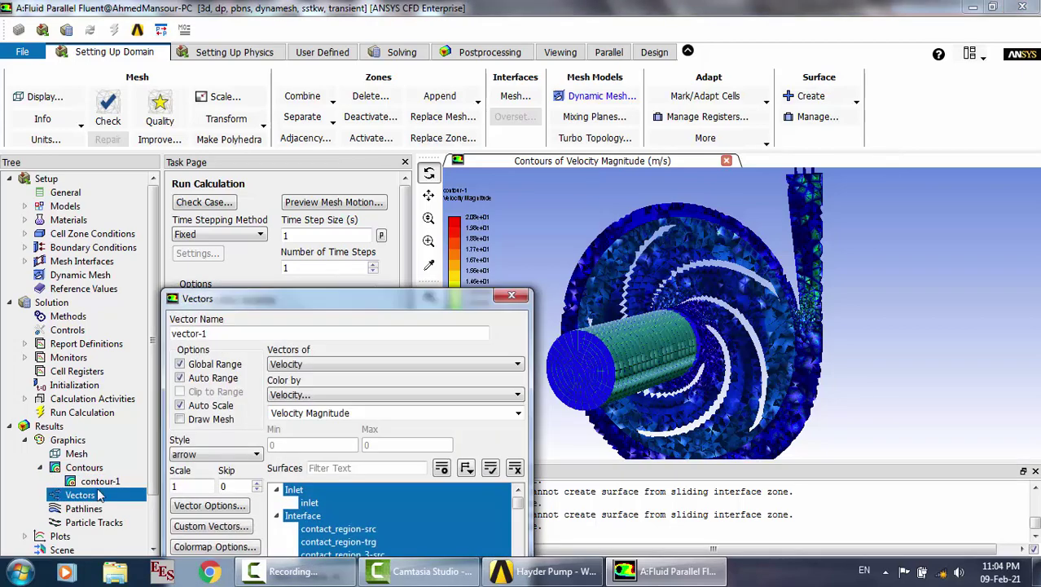
pyautogui.moveTo(380, 303); pyautogui.dragTo(326, 120)
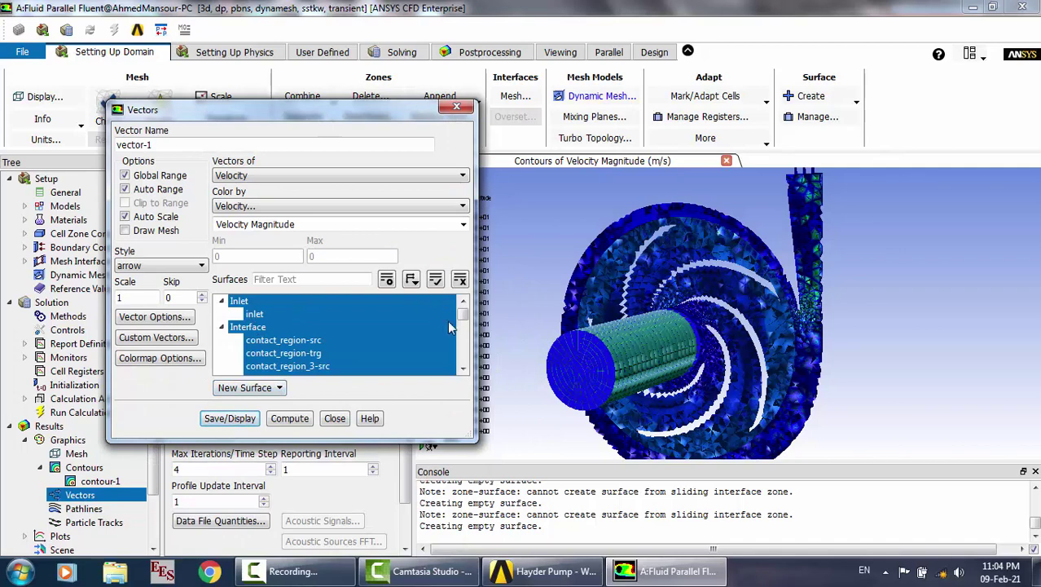
pyautogui.click(462, 368)
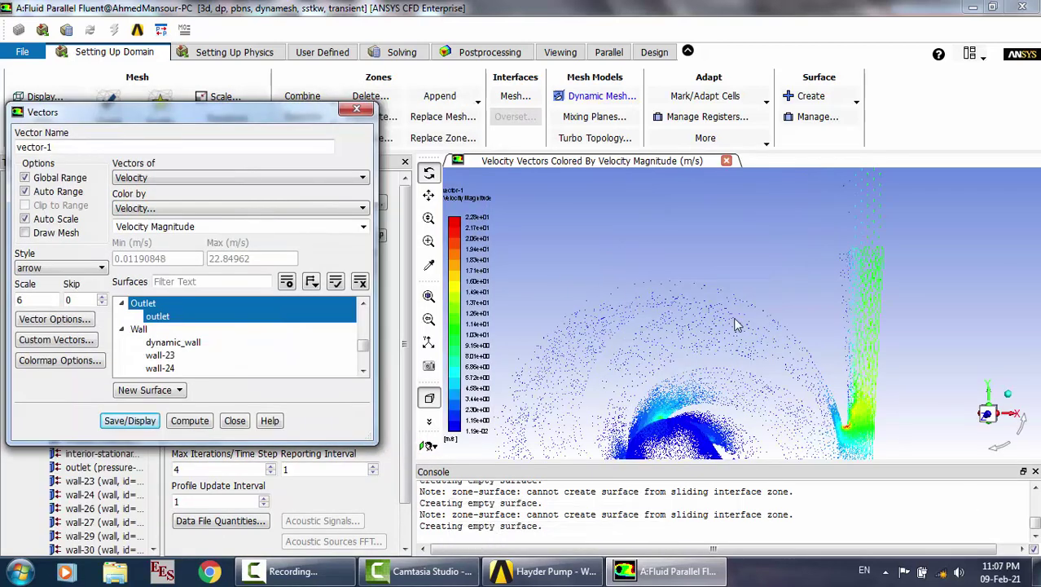
# Redisplay vector-1 and examine the velocity arrows in the volute, impeller and outlet regions
pyautogui.click(736, 324)
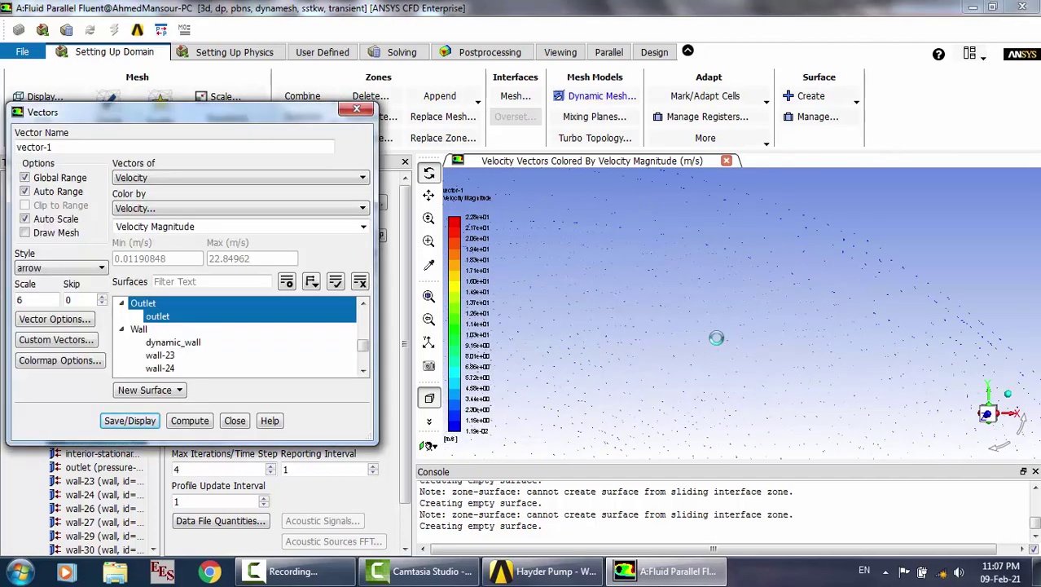
pyautogui.click(122, 422)
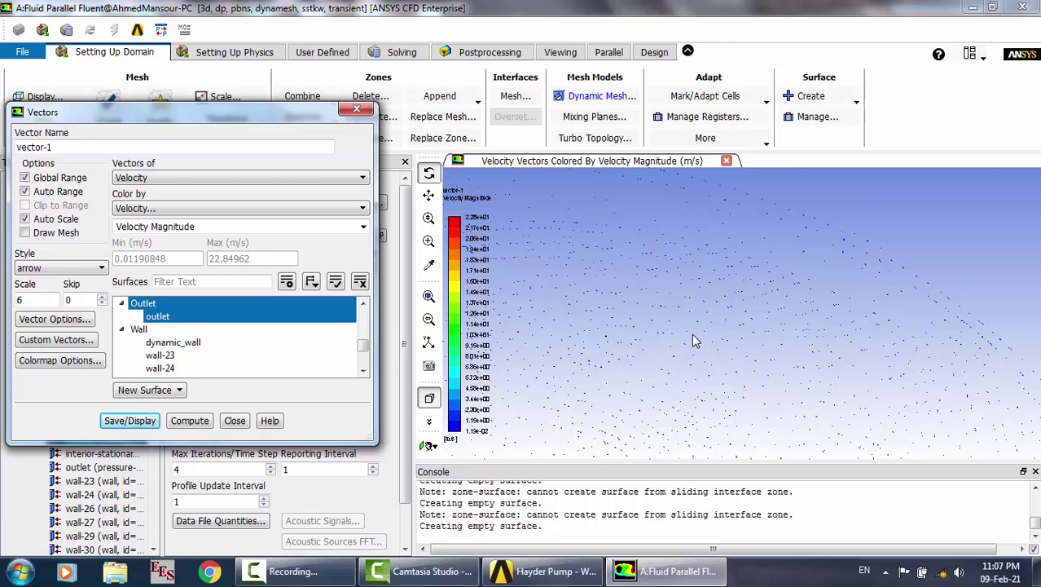
pyautogui.scroll(1, 694, 341)
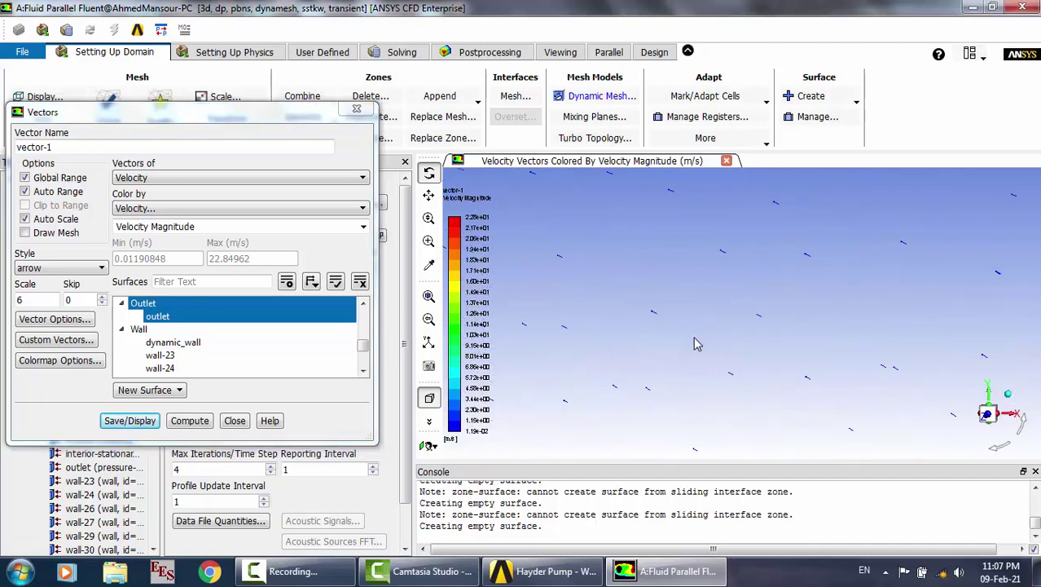
pyautogui.scroll(1, 695, 342)
pyautogui.scroll(-2, 725, 294)
pyautogui.scroll(-2, 722, 262)
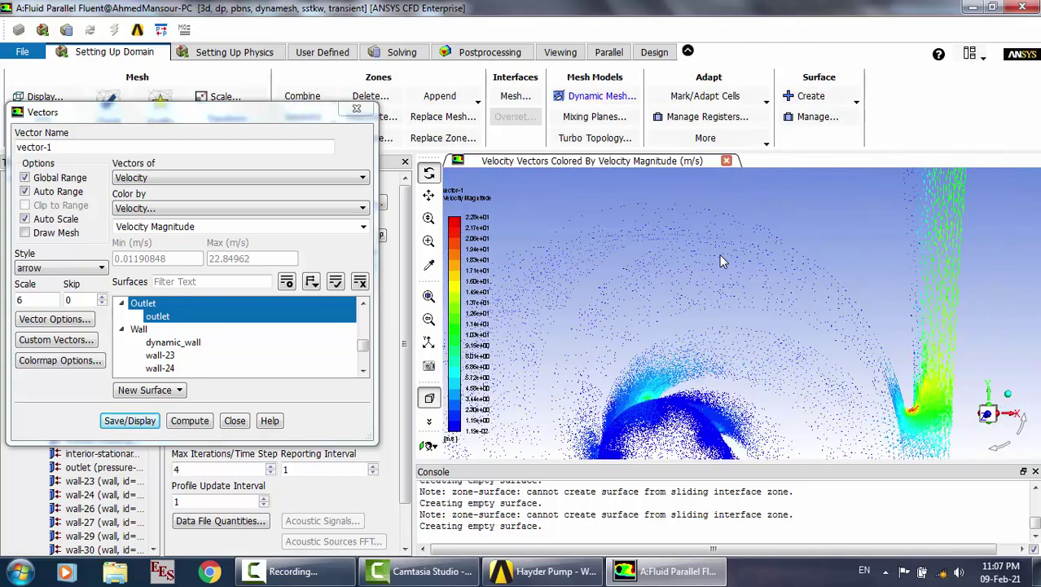
# Examine the velocity arrows near the volute tongue, the outlet branch and the outer volute at several magnifications
pyautogui.scroll(-2, 720, 260)
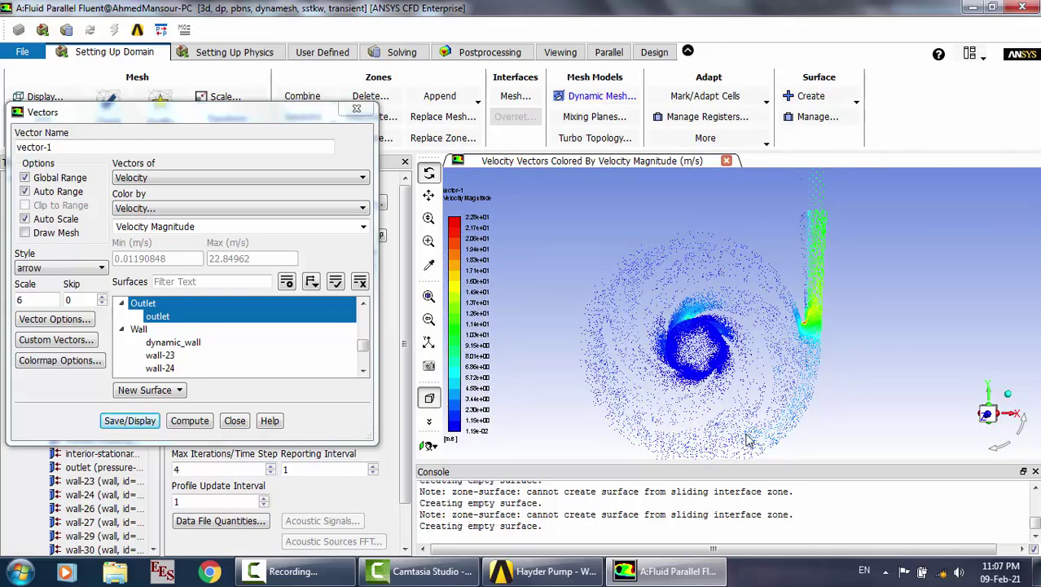
pyautogui.scroll(2, 857, 359)
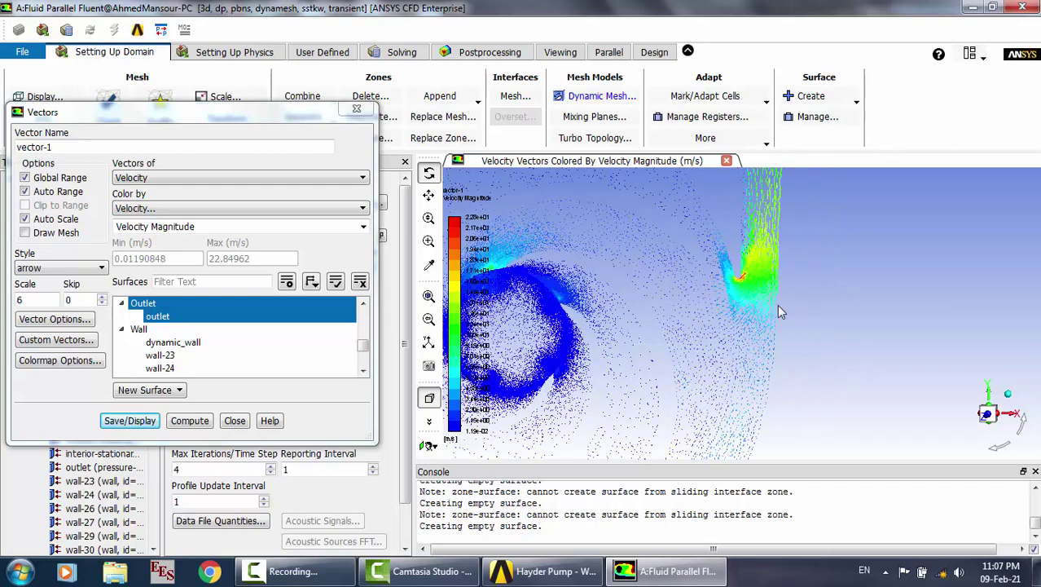
pyautogui.scroll(1, 760, 295)
pyautogui.scroll(2, 761, 298)
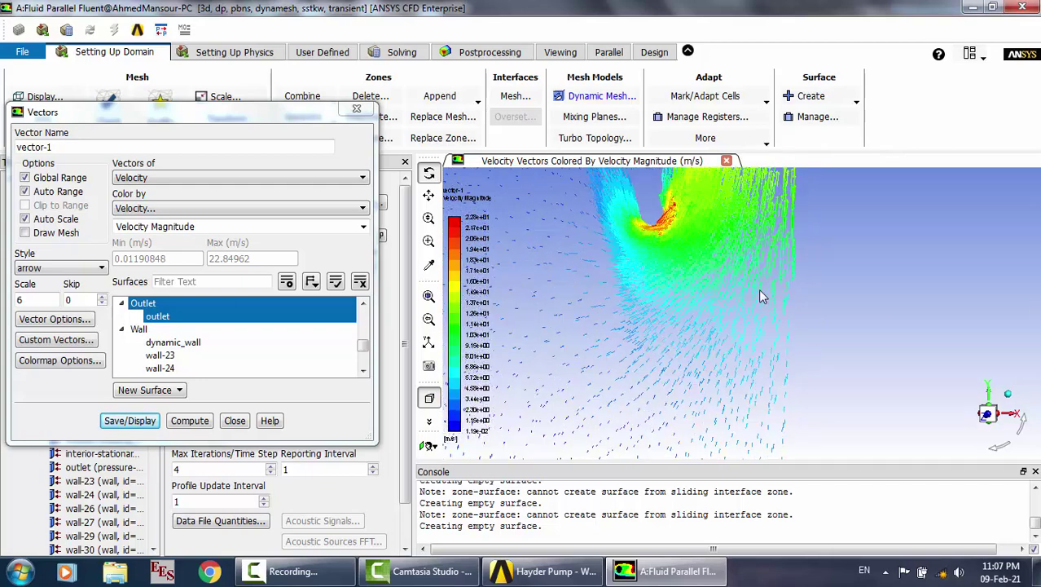
pyautogui.scroll(3, 636, 342)
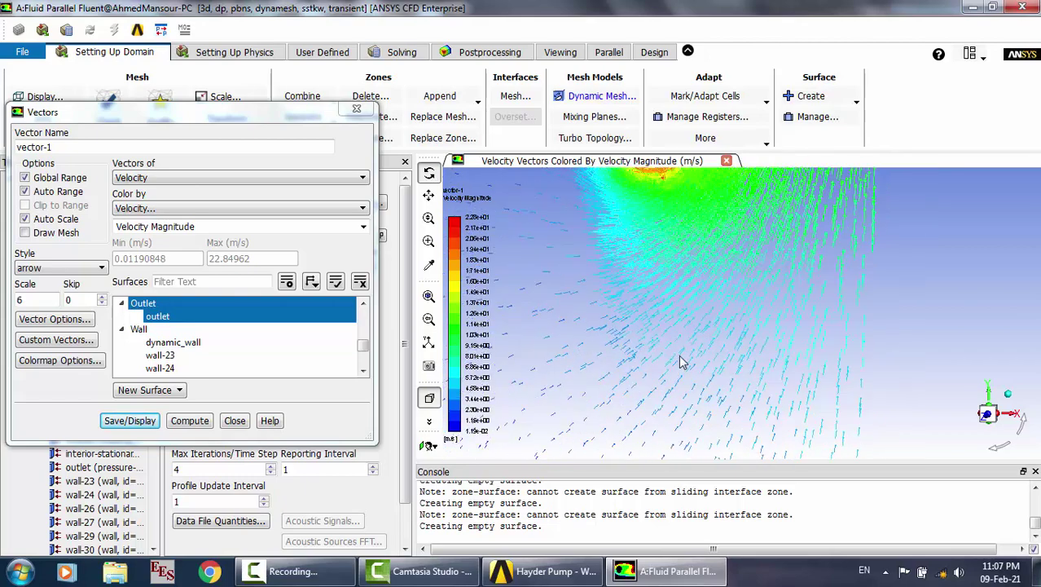
pyautogui.scroll(-4, 683, 362)
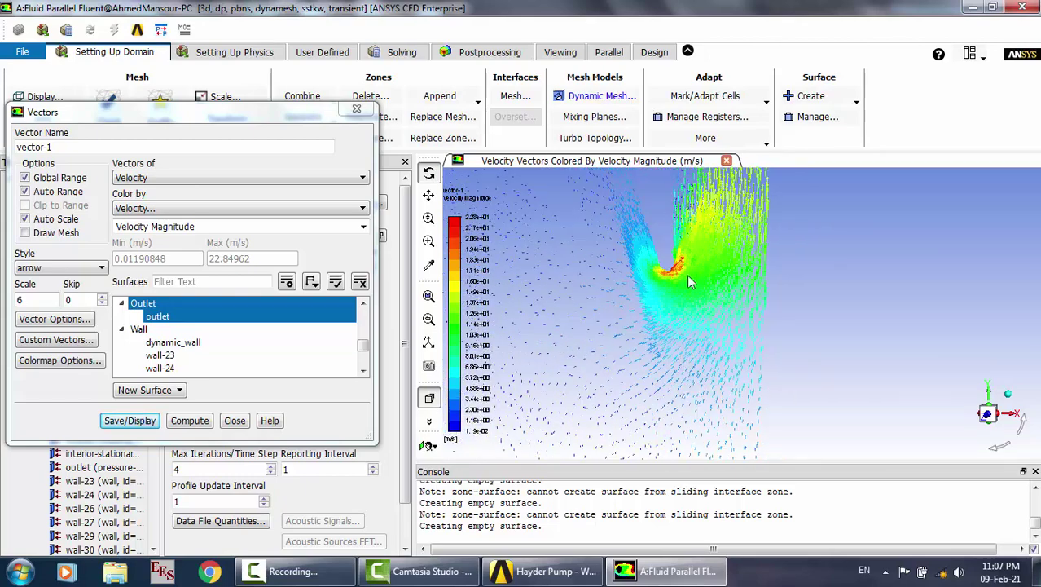
pyautogui.scroll(4, 557, 308)
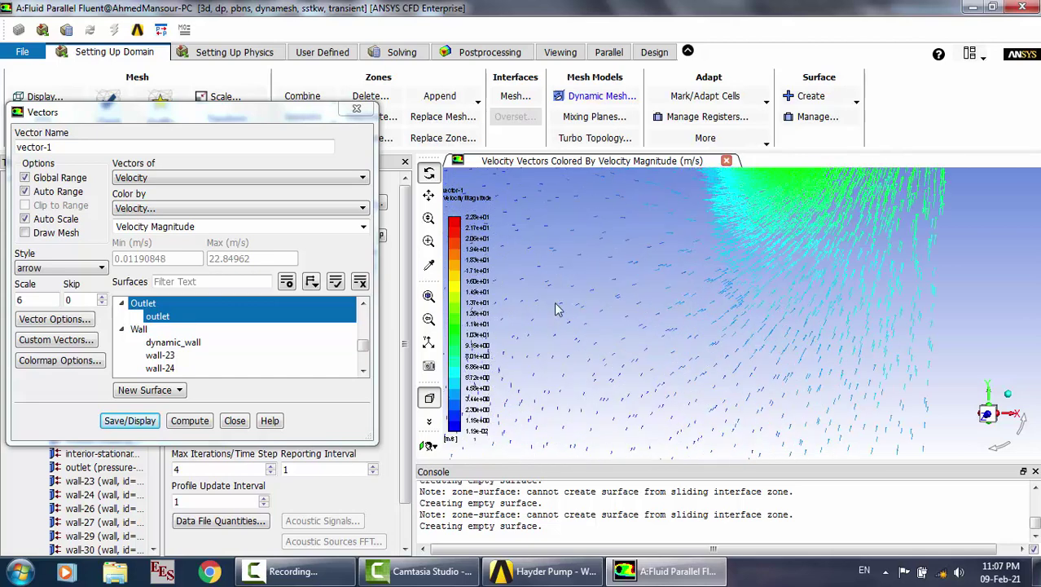
pyautogui.scroll(2, 554, 302)
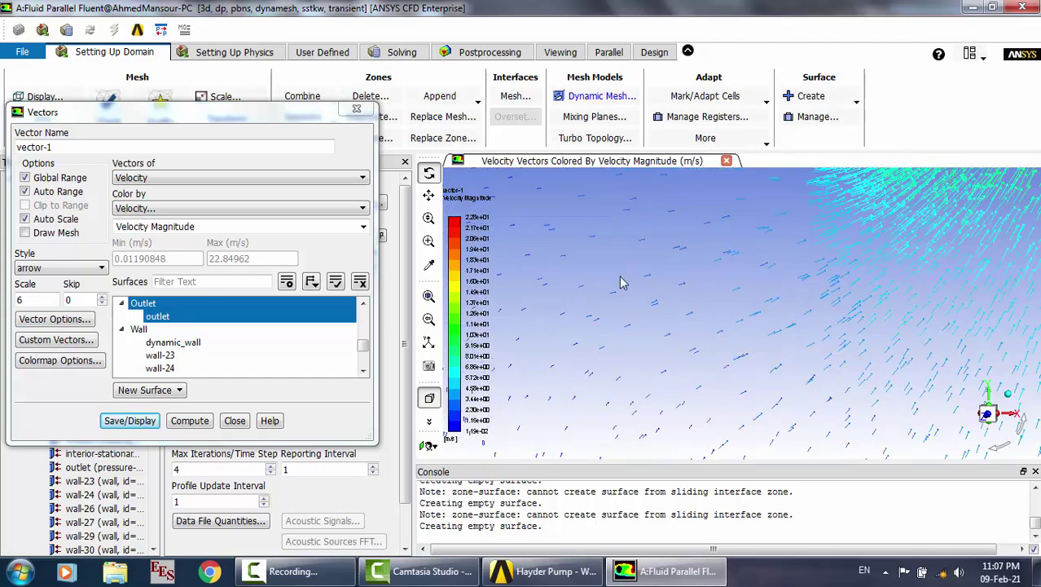
pyautogui.scroll(-3, 584, 328)
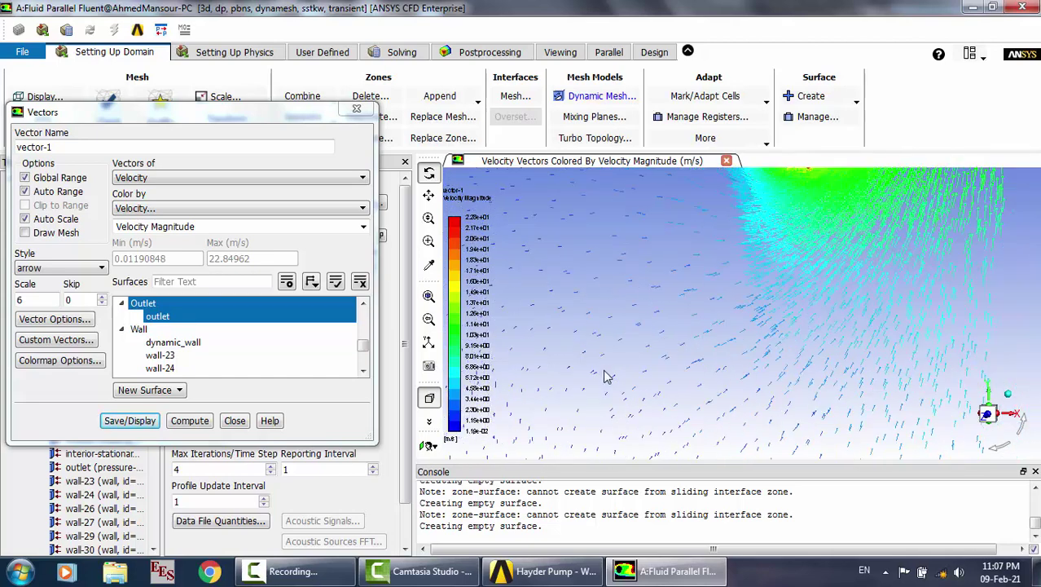
pyautogui.scroll(2, 582, 341)
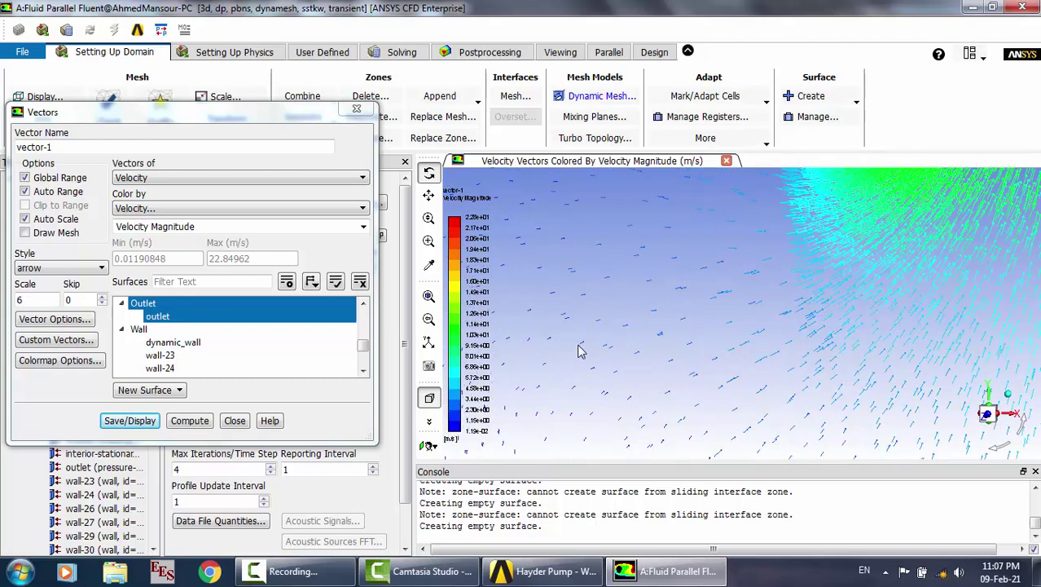
pyautogui.scroll(-10, 626, 321)
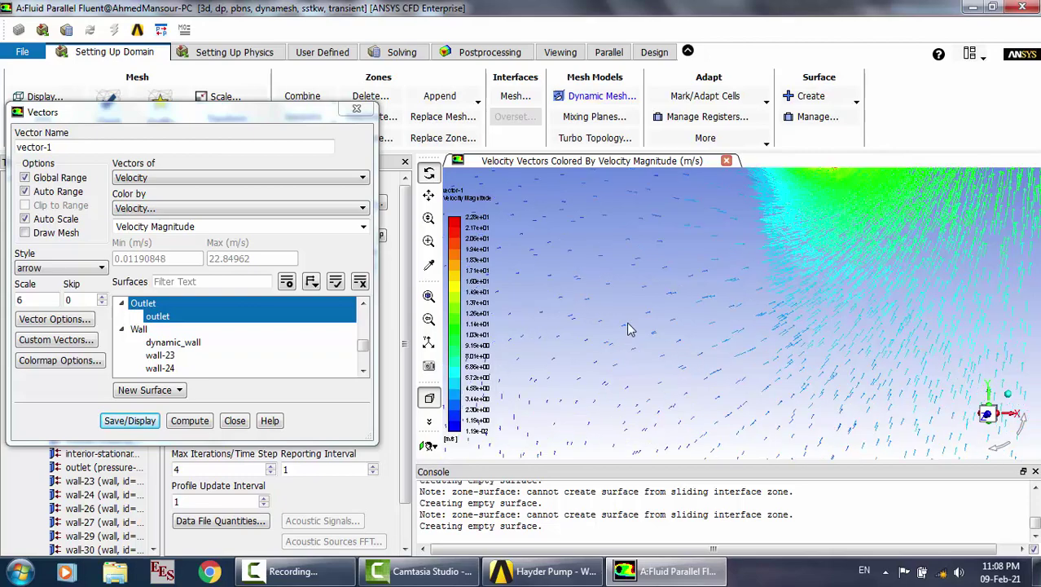
pyautogui.scroll(-5, 629, 320)
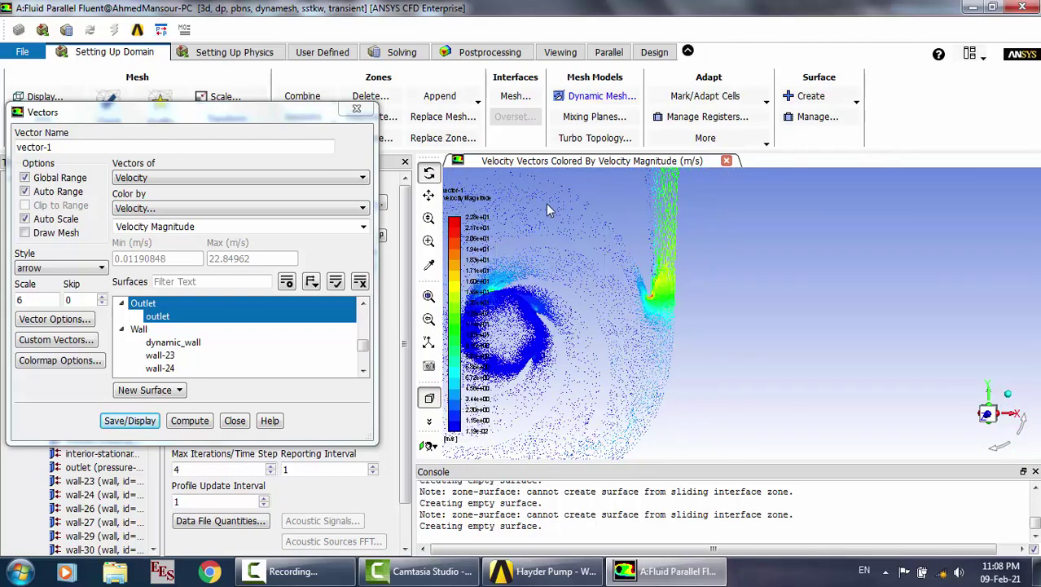
pyautogui.scroll(10, 545, 204)
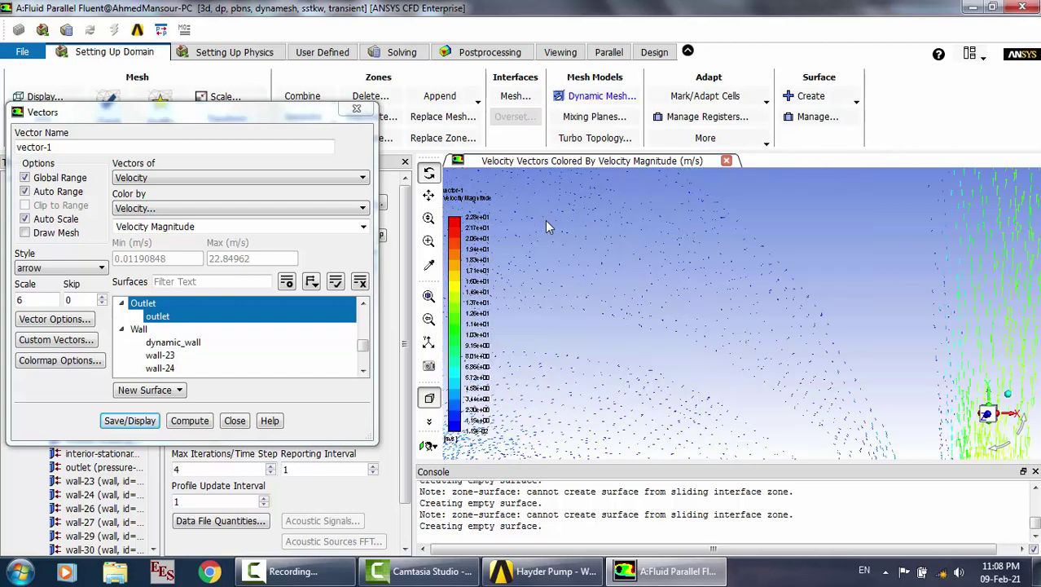
pyautogui.scroll(3, 594, 245)
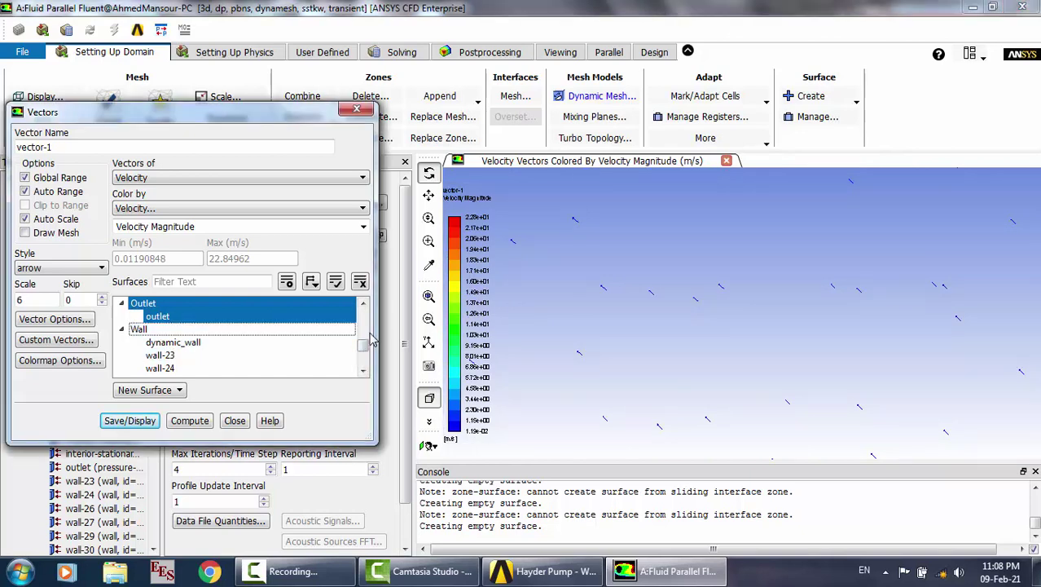
# Exclude the Inlet, Interface and Outlet surface groups from vector-1, keep the Internal surfaces selected, and redisplay the vectors
pyautogui.scroll(3, 367, 326)
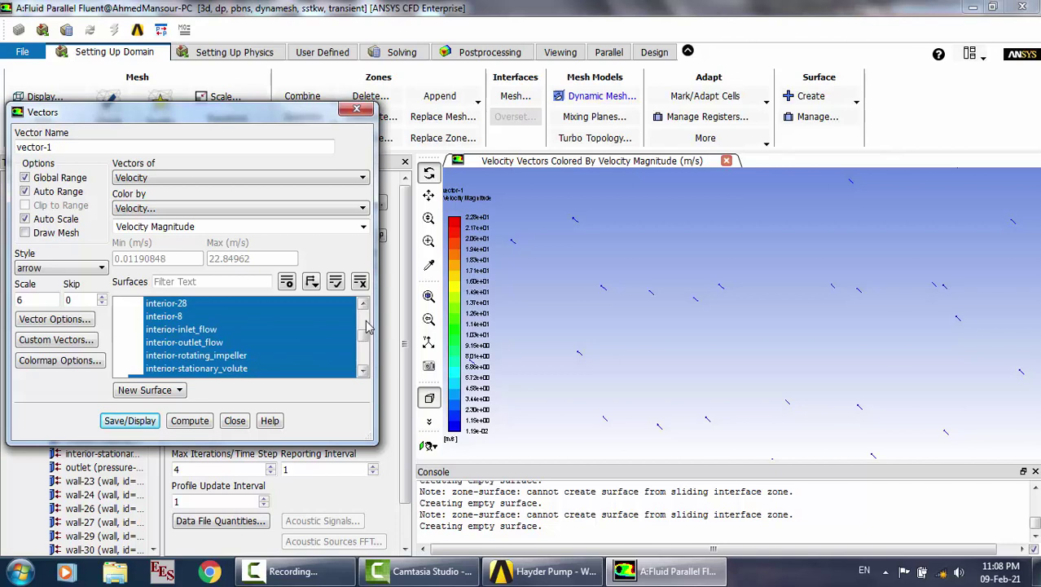
pyautogui.scroll(3, 366, 330)
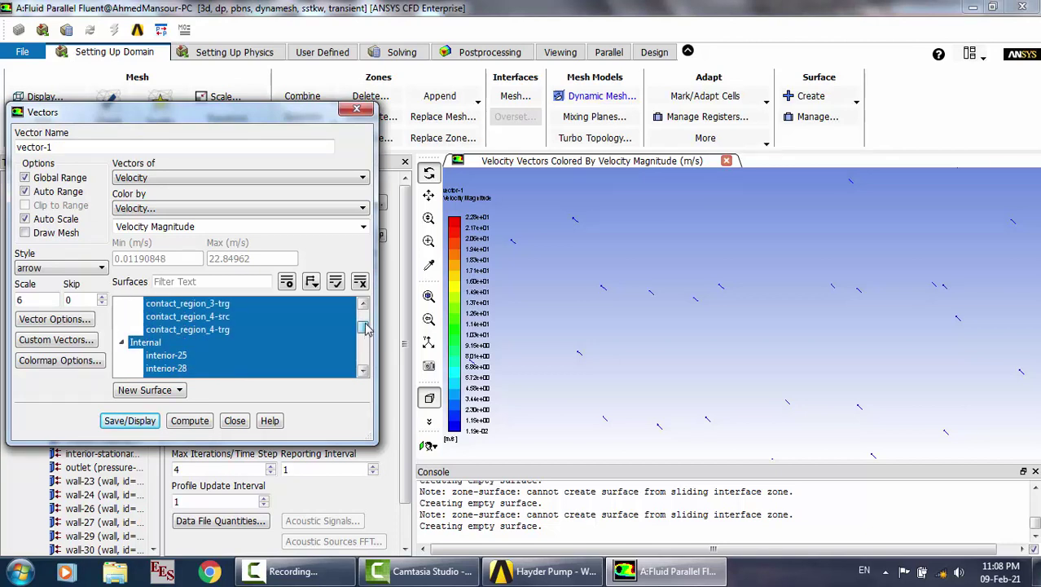
pyautogui.scroll(2, 367, 327)
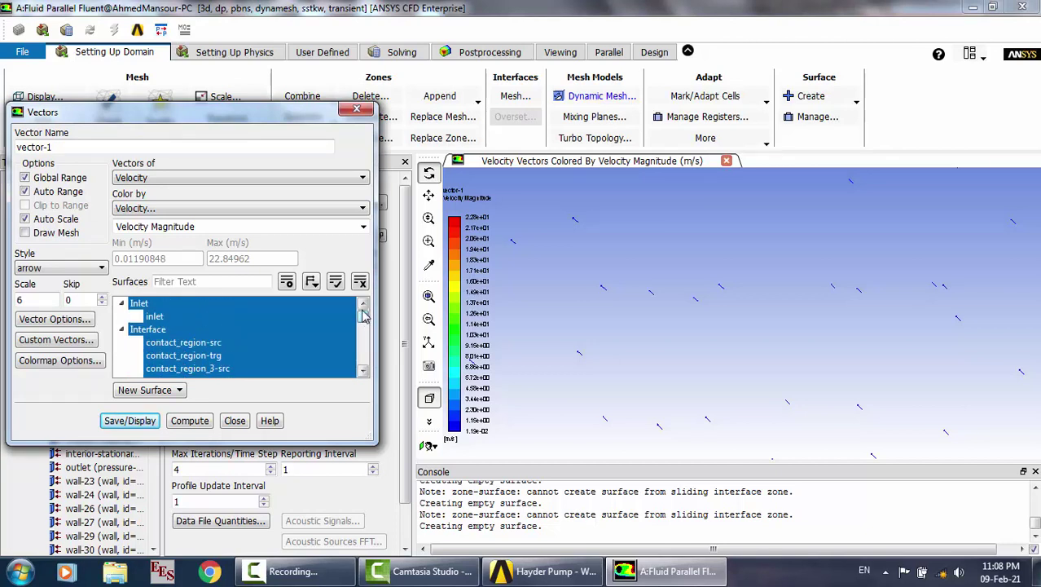
pyautogui.click(183, 333)
pyautogui.click(167, 306)
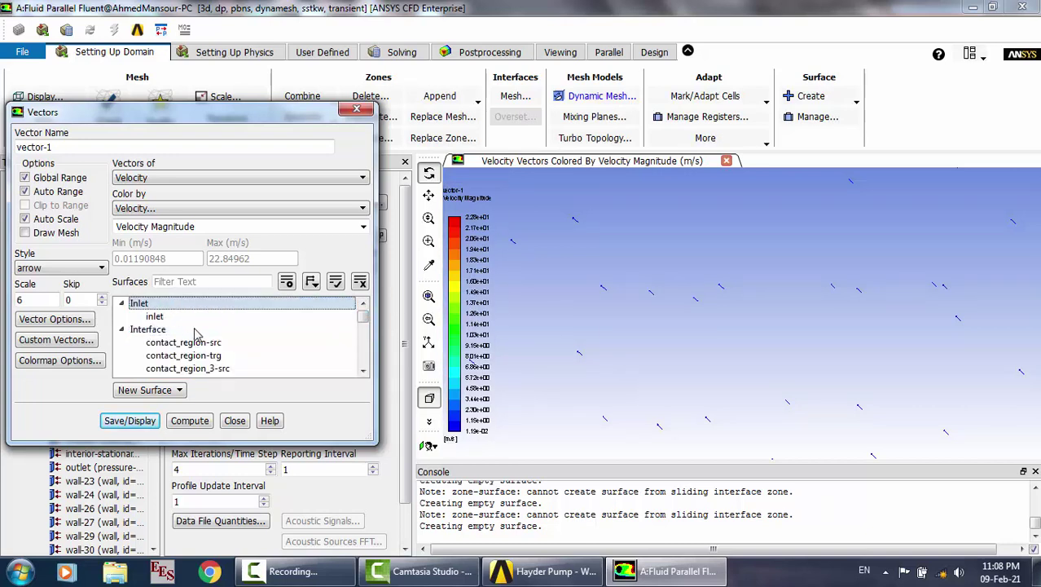
pyautogui.scroll(-2, 195, 339)
pyautogui.click(234, 369)
pyautogui.scroll(-4, 204, 352)
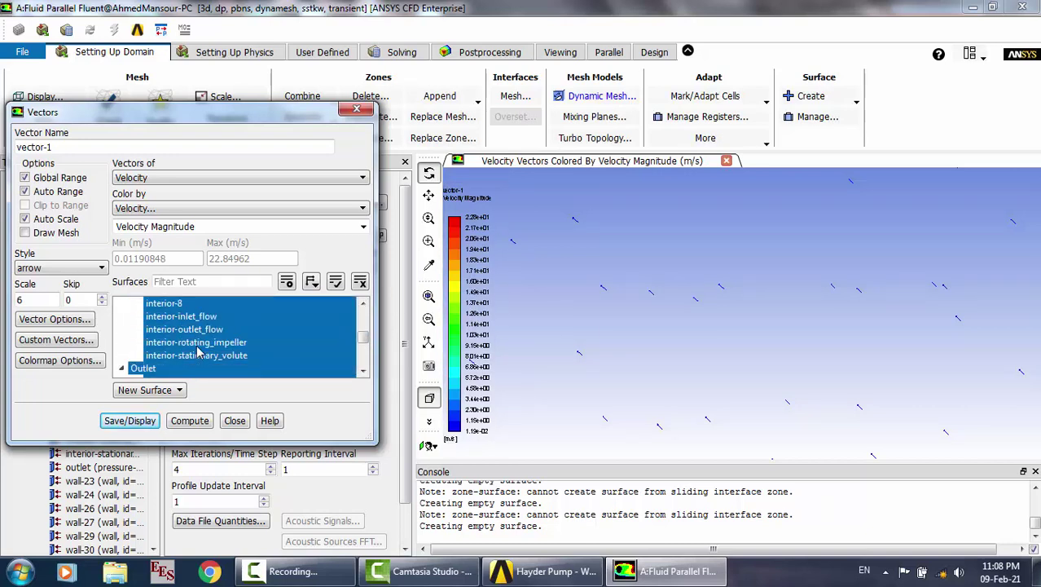
pyautogui.click(172, 368)
pyautogui.click(144, 424)
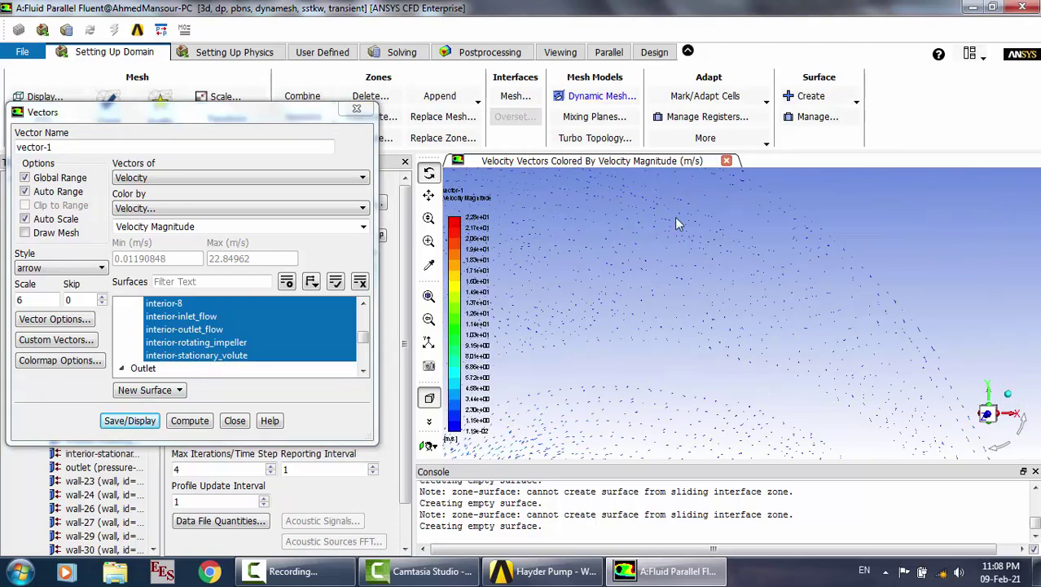
# Inspect the internal-surface velocity vectors across the pump and inlet pipe from an oblique view, and close the vector settings
pyautogui.scroll(-5, 676, 244)
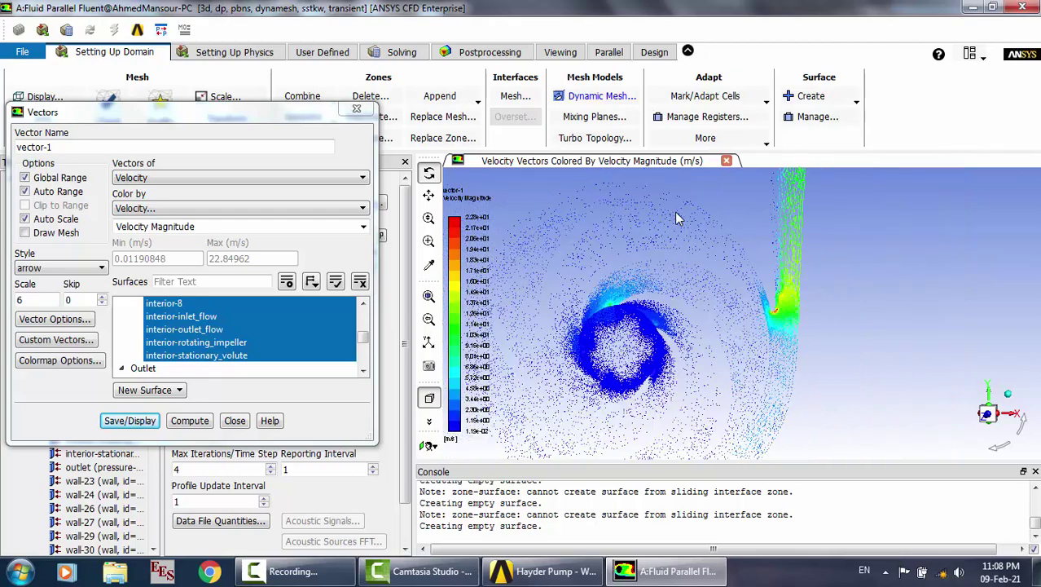
pyautogui.moveTo(678, 334); pyautogui.dragTo(581, 328)
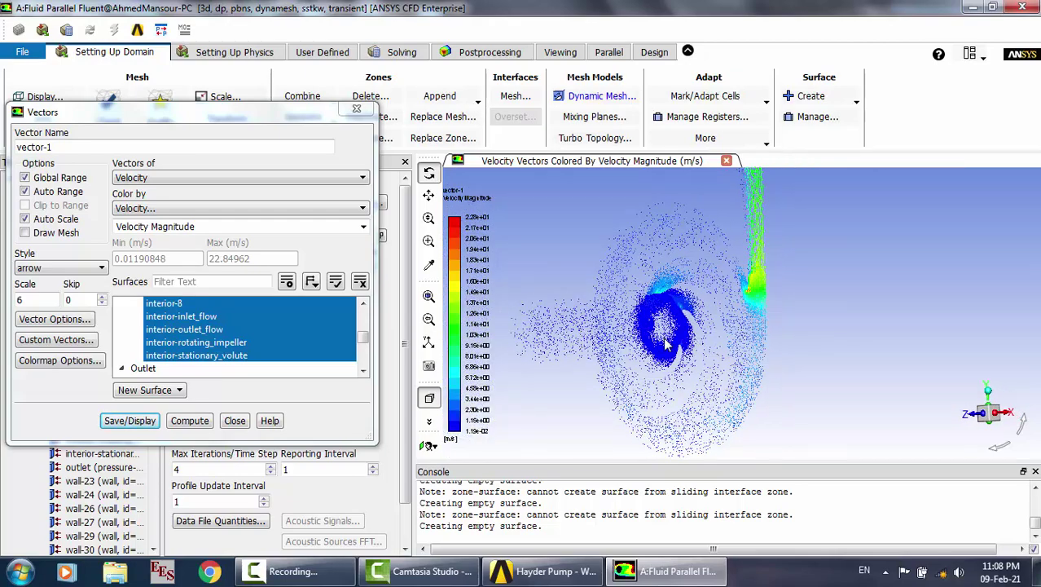
pyautogui.moveTo(667, 342); pyautogui.dragTo(634, 343)
pyautogui.scroll(5, 622, 343)
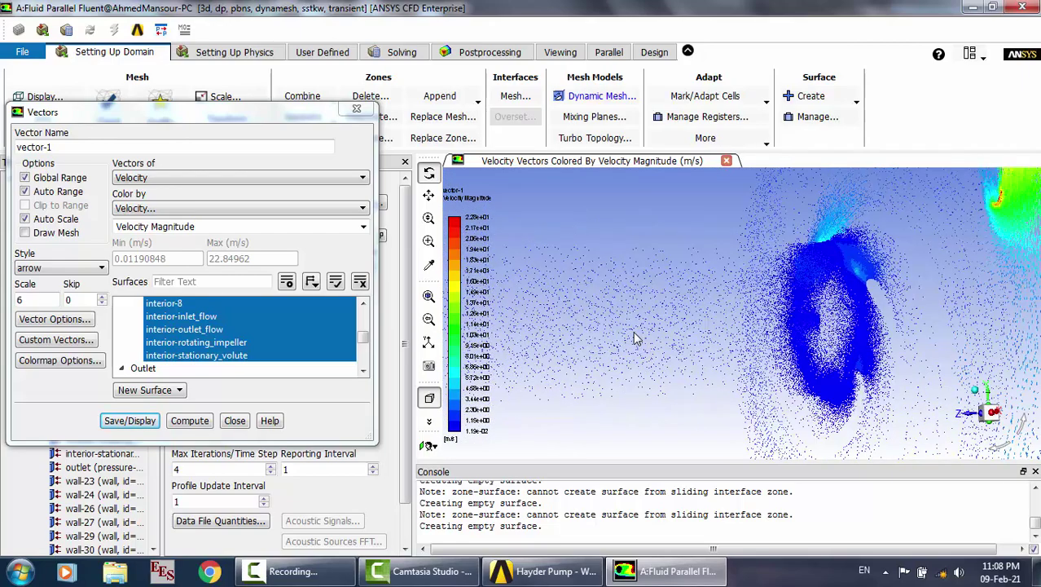
pyautogui.moveTo(635, 339); pyautogui.dragTo(768, 357)
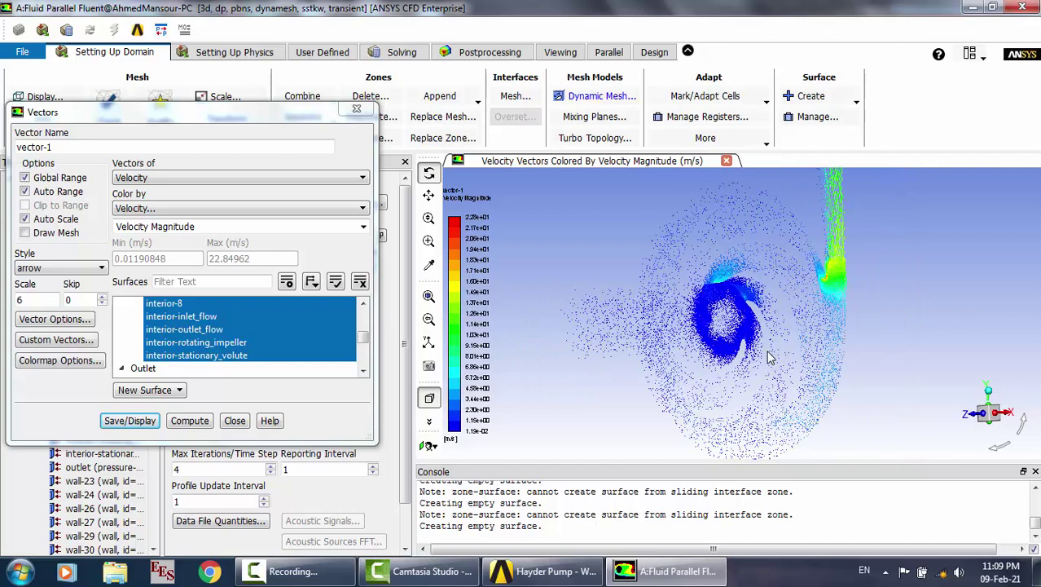
pyautogui.click(235, 422)
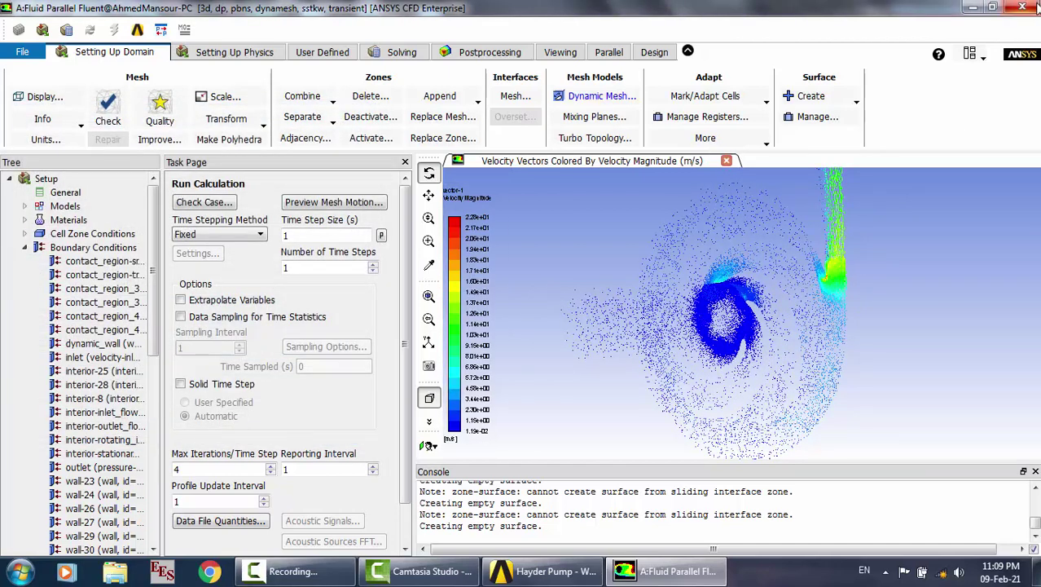
# Quit Fluent, using the settings changes for the current calculation only
pyautogui.click(1033, 7)
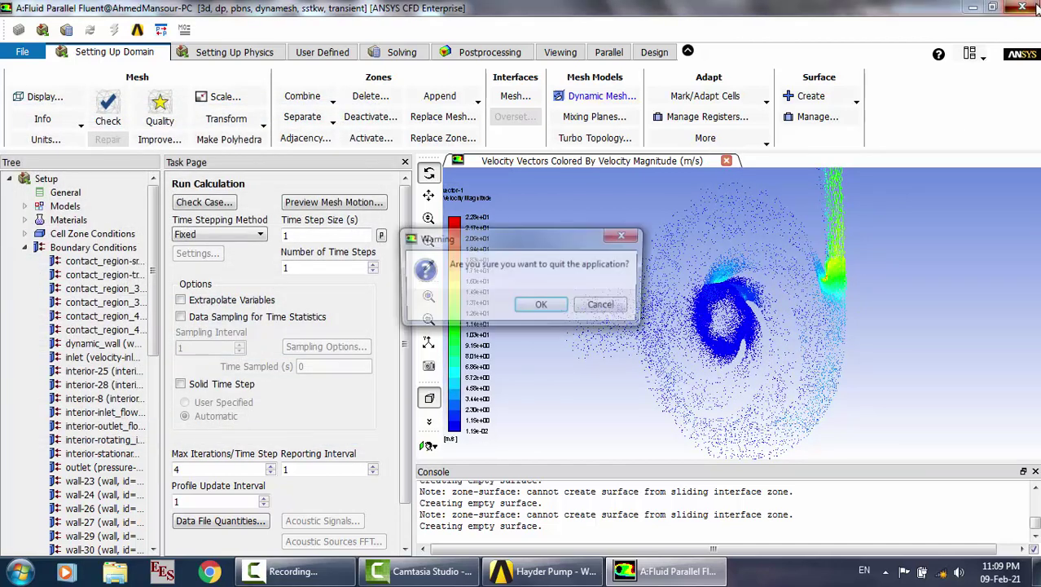
pyautogui.click(542, 309)
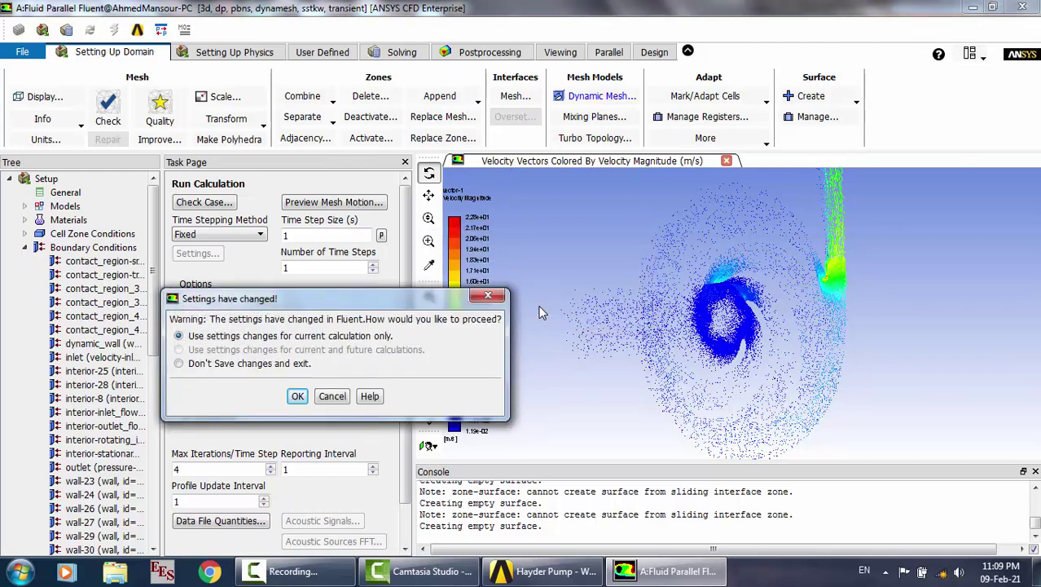
pyautogui.click(297, 396)
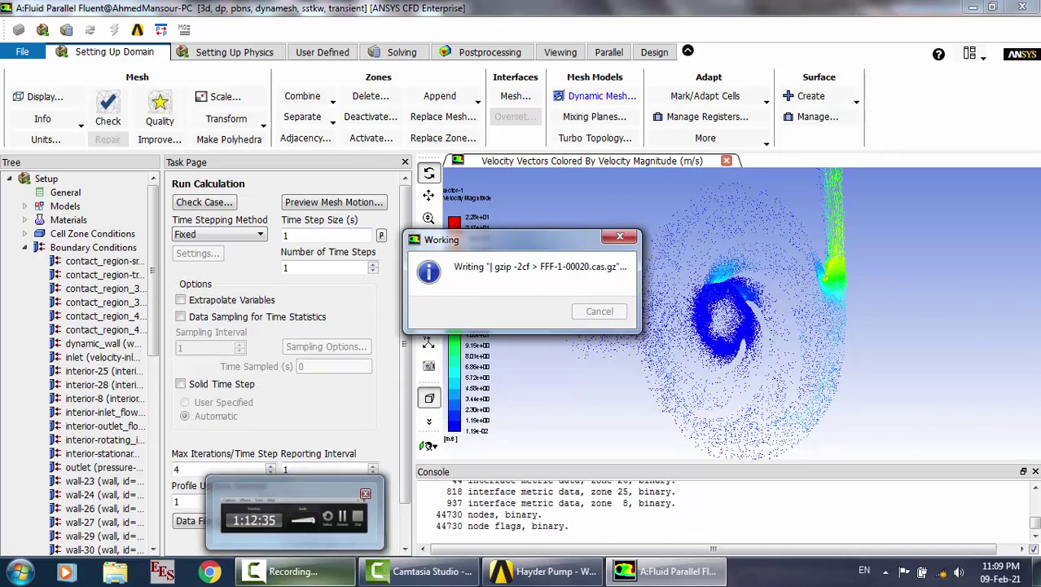
pyautogui.click(307, 572)
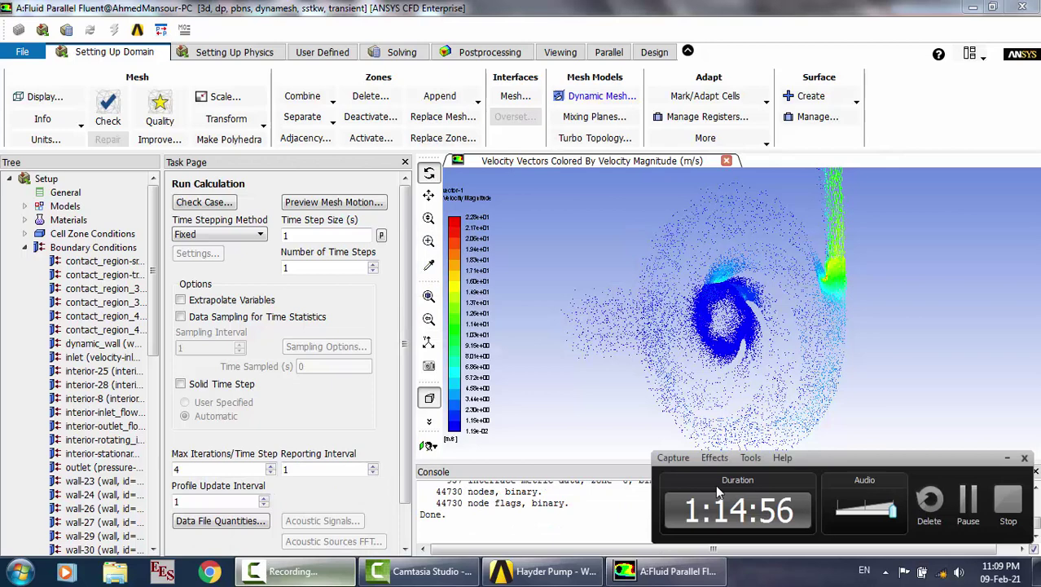
pyautogui.click(968, 498)
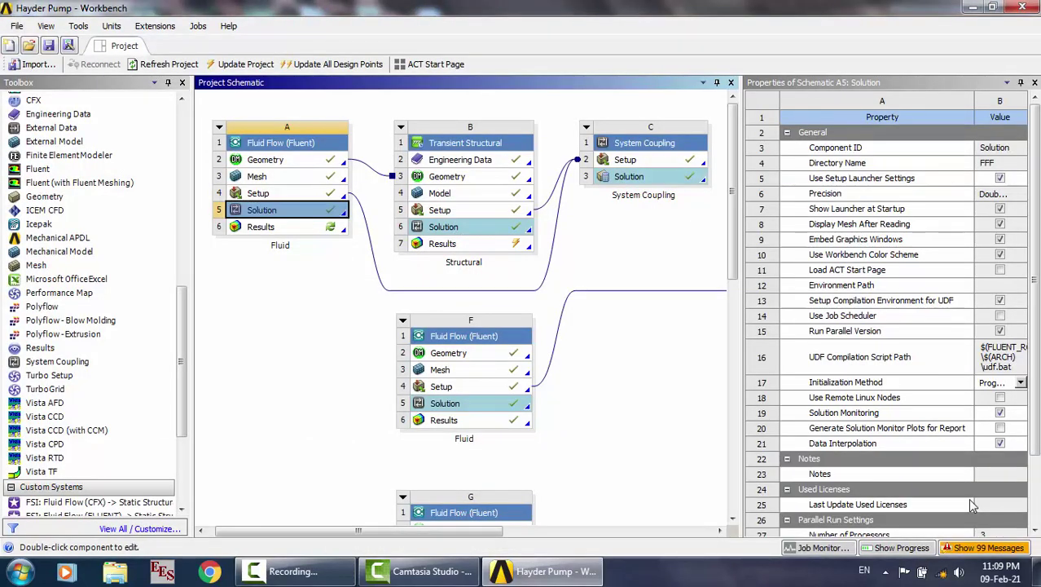
# Open the Results of the Transient Structural system from the Workbench project in Mechanical
pyautogui.click(500, 245)
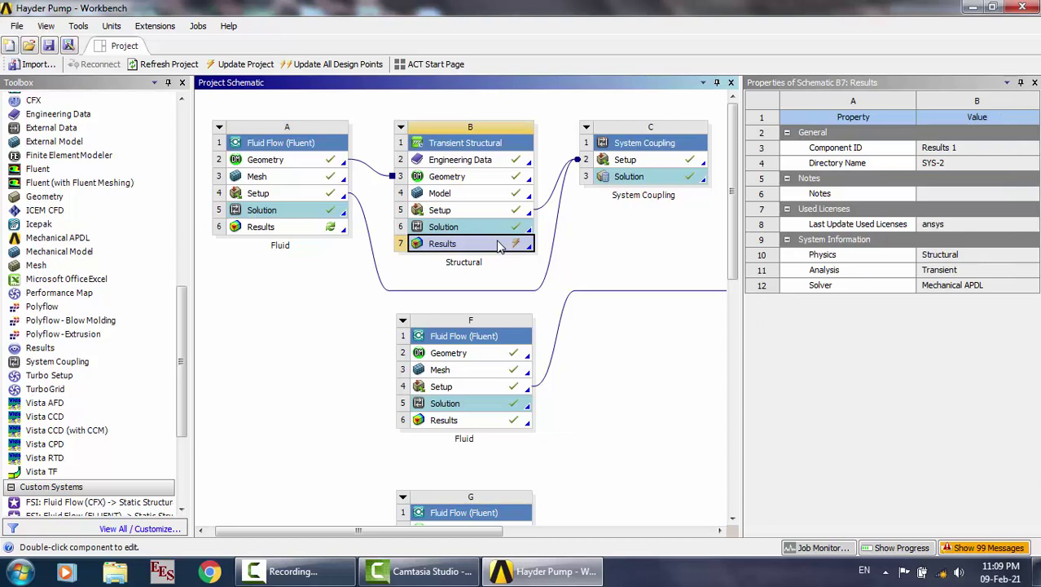
pyautogui.rightClick(500, 246)
pyautogui.click(542, 350)
pyautogui.doubleClick(475, 247)
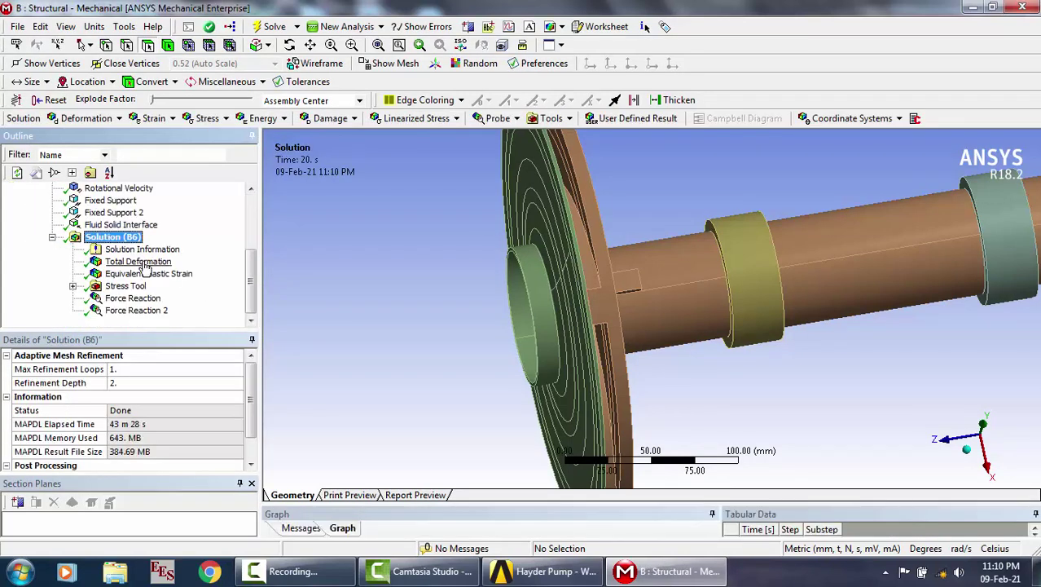
# Display the Total Deformation result on the whole impeller and shaft, and enlarge the graph and tabular data area
pyautogui.click(139, 262)
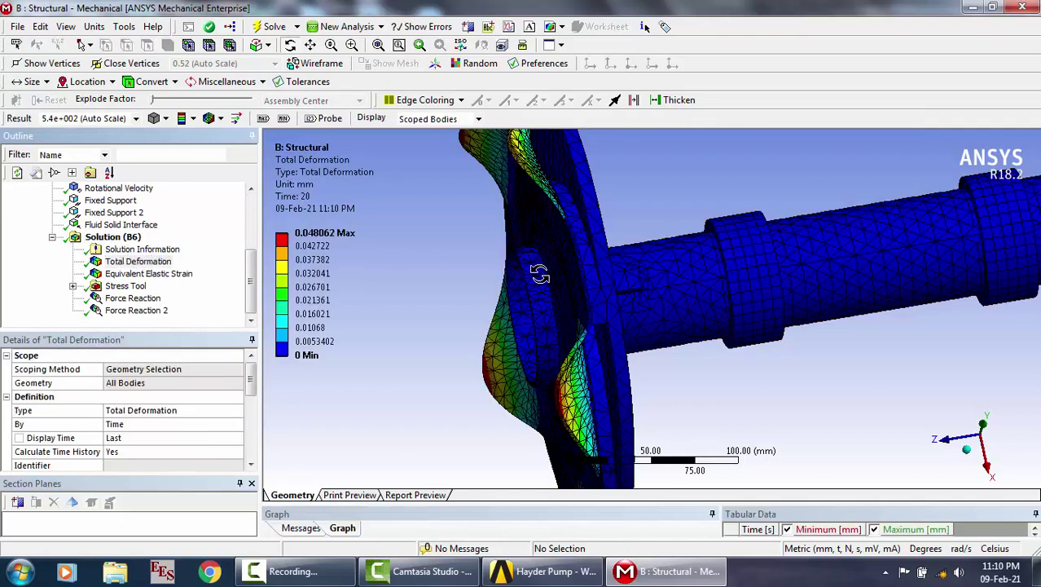
pyautogui.moveTo(538, 267)
pyautogui.mouseDown(button='middle')
pyautogui.moveTo(520, 269)
pyautogui.moveTo(530, 272)
pyautogui.mouseUp(button='middle')
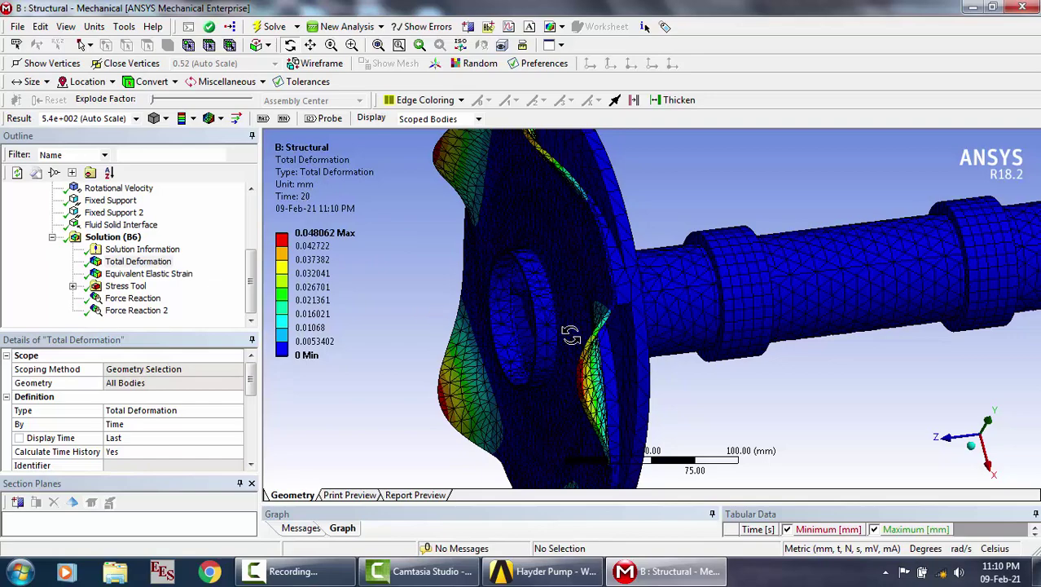
pyautogui.moveTo(569, 332)
pyautogui.mouseDown(button='middle')
pyautogui.moveTo(540, 319)
pyautogui.moveTo(568, 330)
pyautogui.mouseUp(button='middle')
pyautogui.scroll(-2, 541, 320)
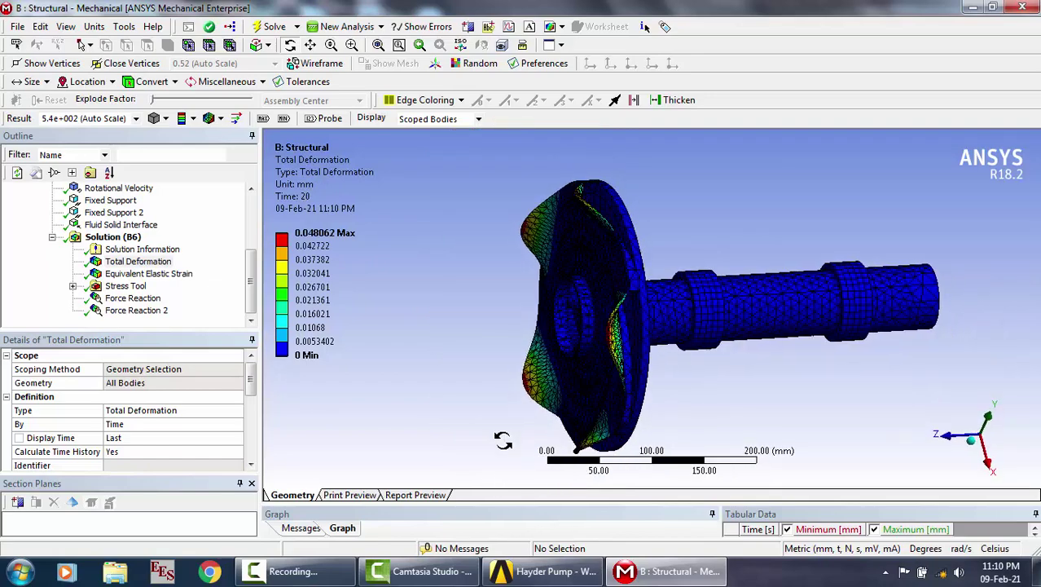
pyautogui.moveTo(500, 508); pyautogui.dragTo(505, 392)
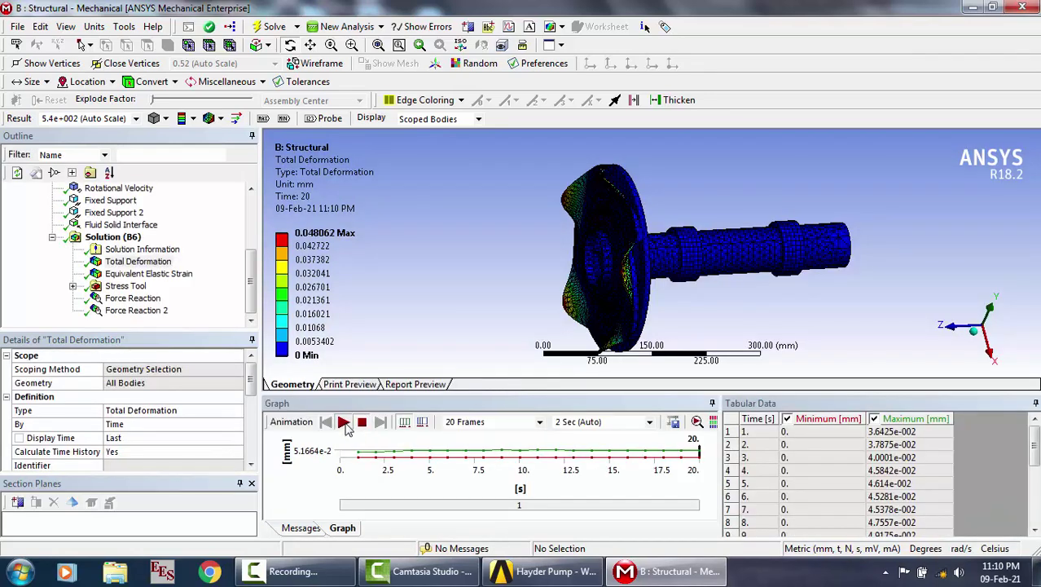
# Play the Total Deformation animation over time, pause it and step back frame by frame to about 1 s
pyautogui.click(345, 423)
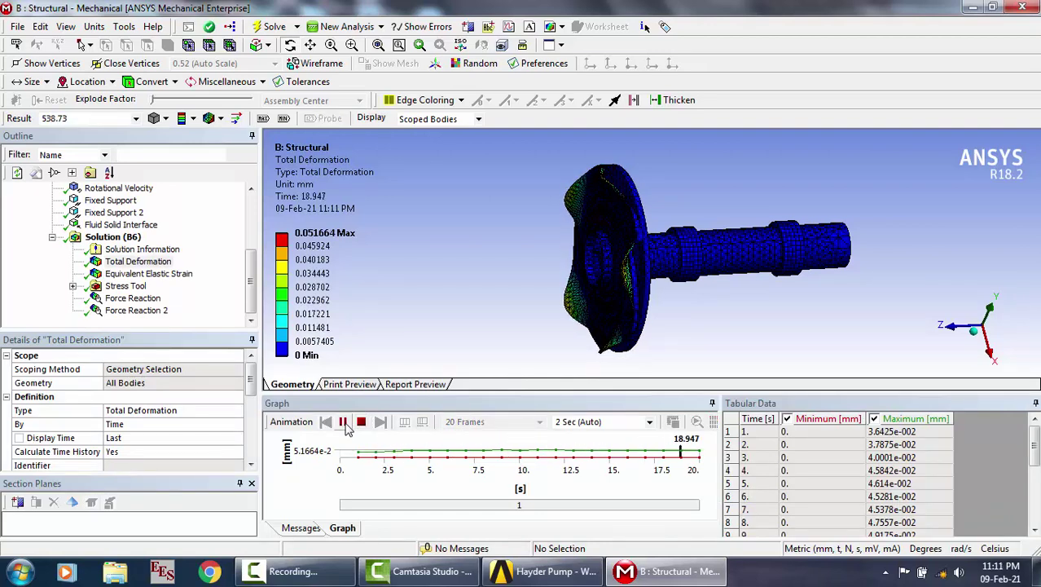
pyautogui.click(346, 423)
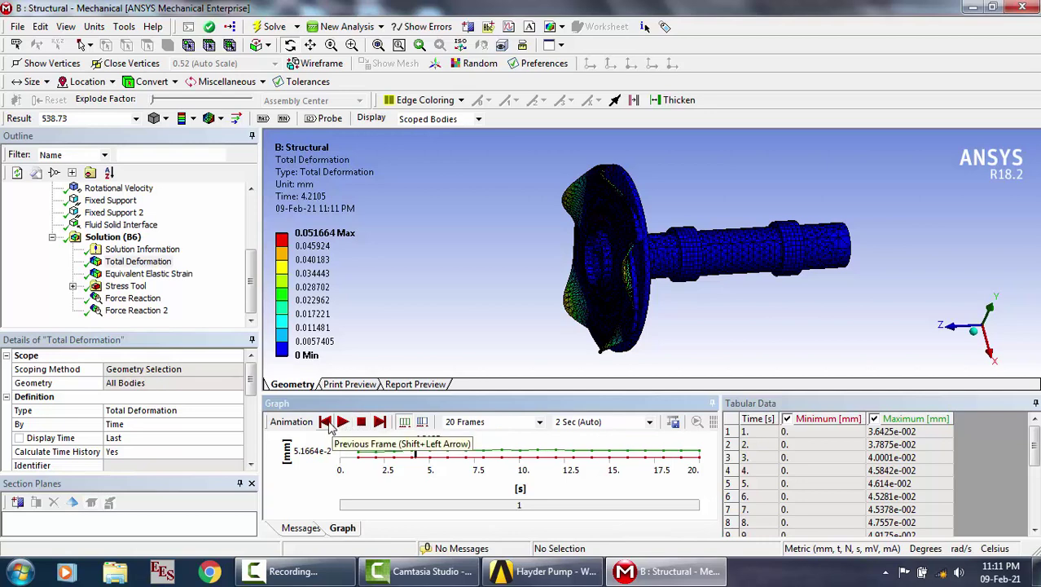
pyautogui.click(326, 422)
pyautogui.click(327, 422)
pyautogui.click(329, 424)
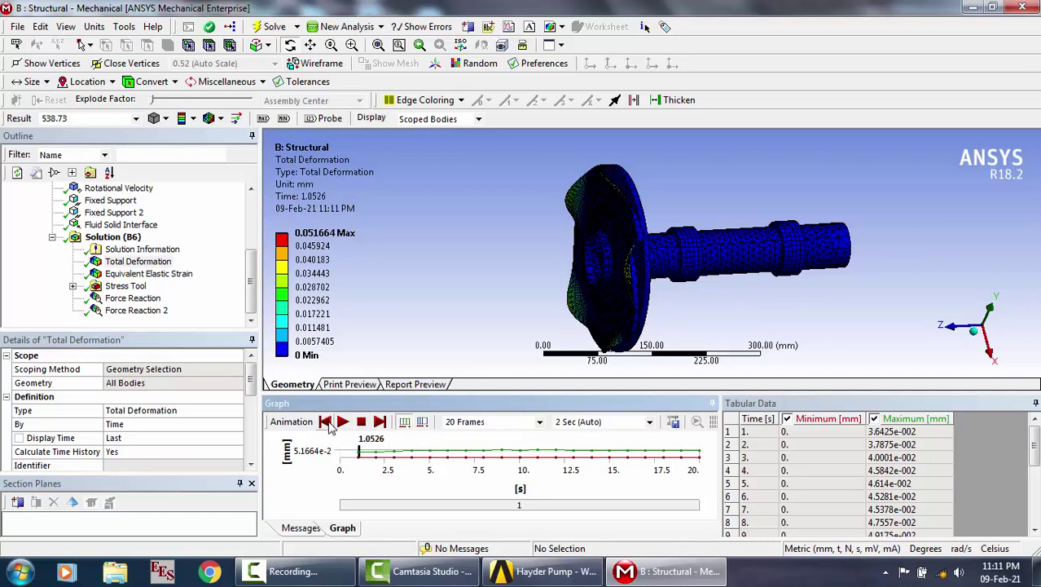
# Animate the Equivalent Elastic Strain result over time, pause it and step back frame by frame to about 1 s
pyautogui.click(144, 275)
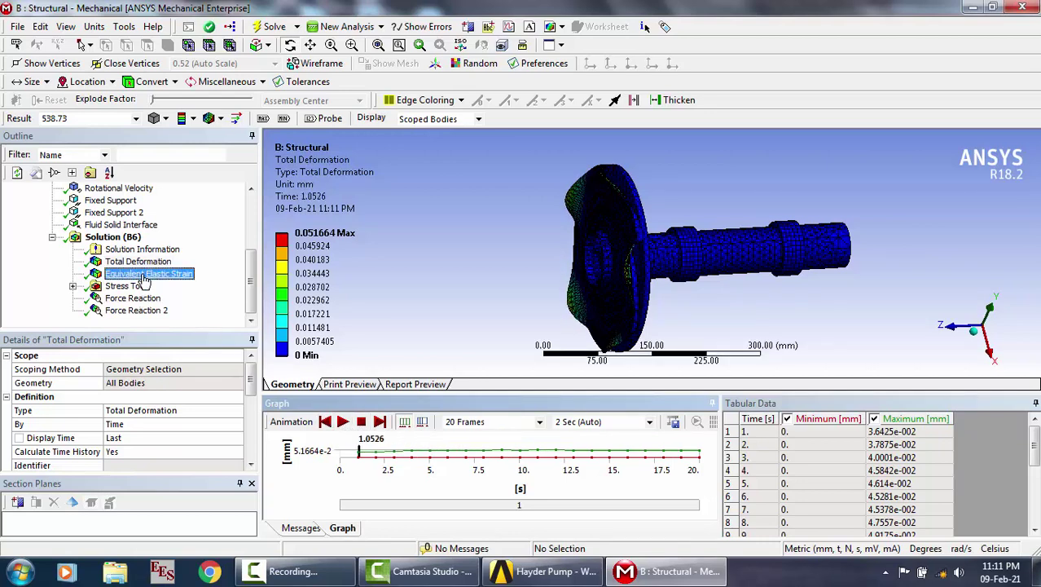
pyautogui.click(342, 426)
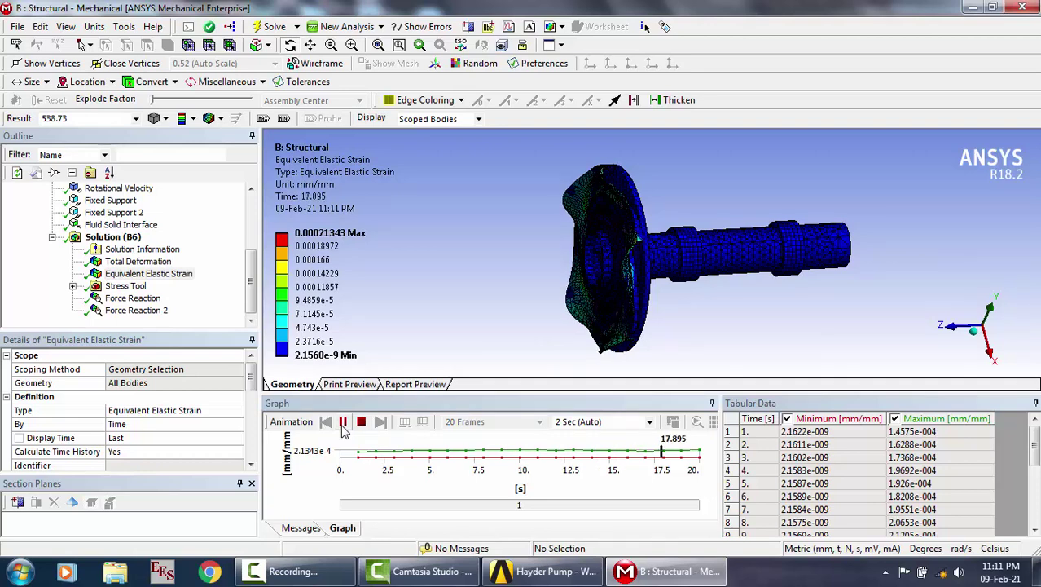
pyautogui.click(343, 425)
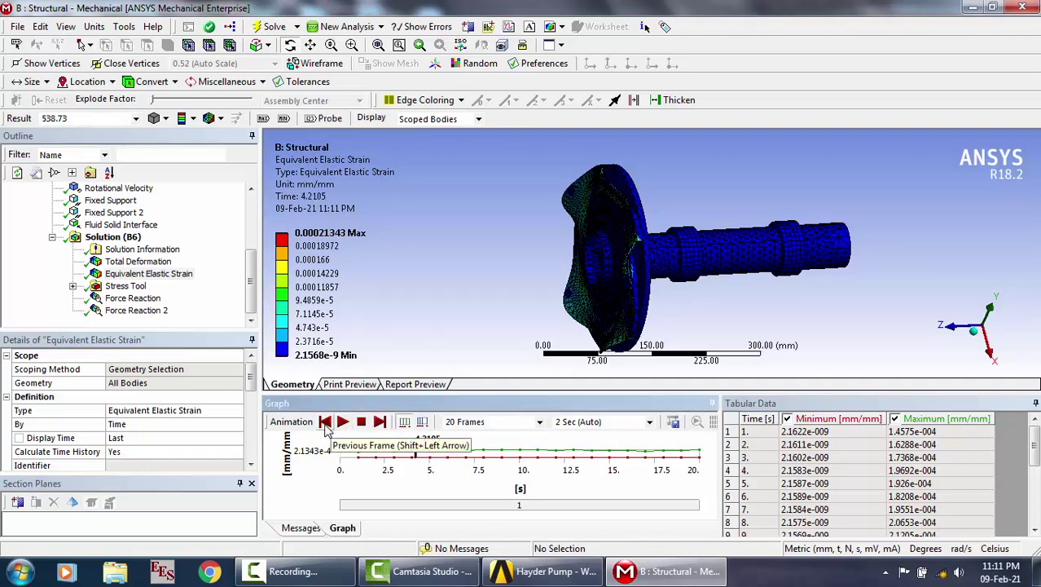
pyautogui.click(325, 422)
pyautogui.click(325, 422)
pyautogui.click(326, 422)
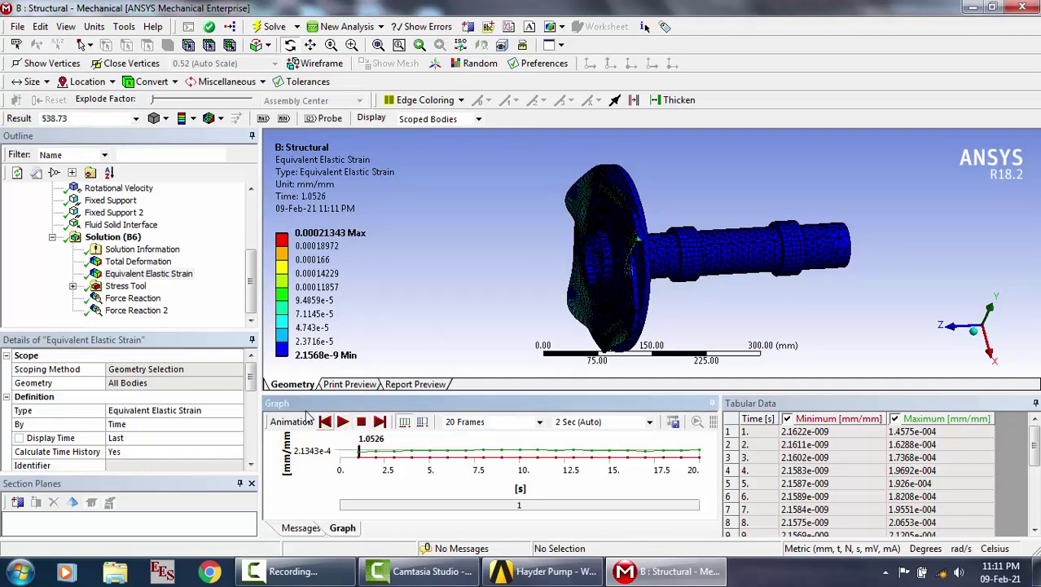
# Display the Stress Tool's Safety Factor result and inspect it on the impeller and shaft from a slightly rotated view
pyautogui.click(73, 286)
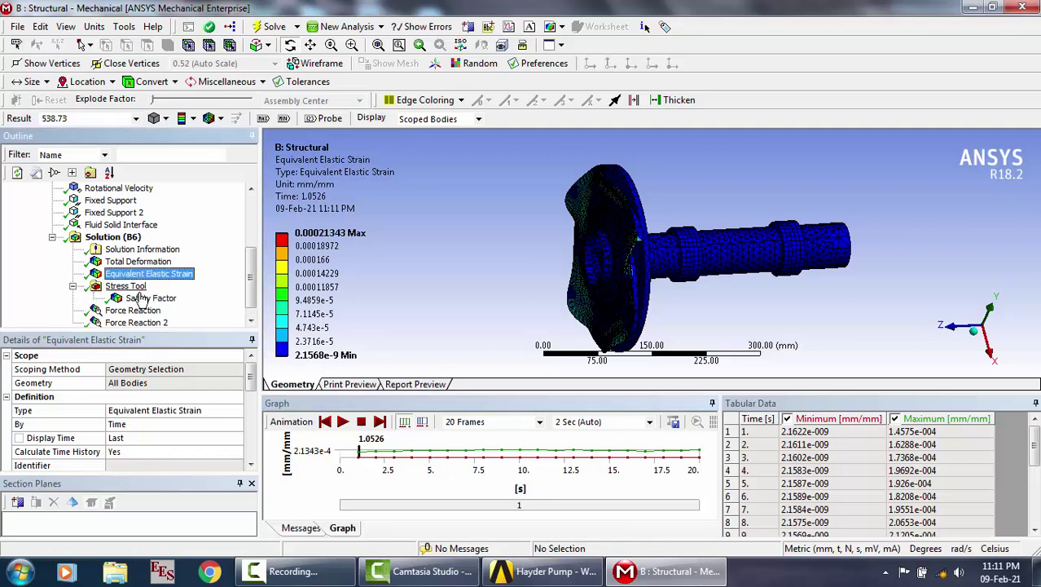
pyautogui.click(152, 299)
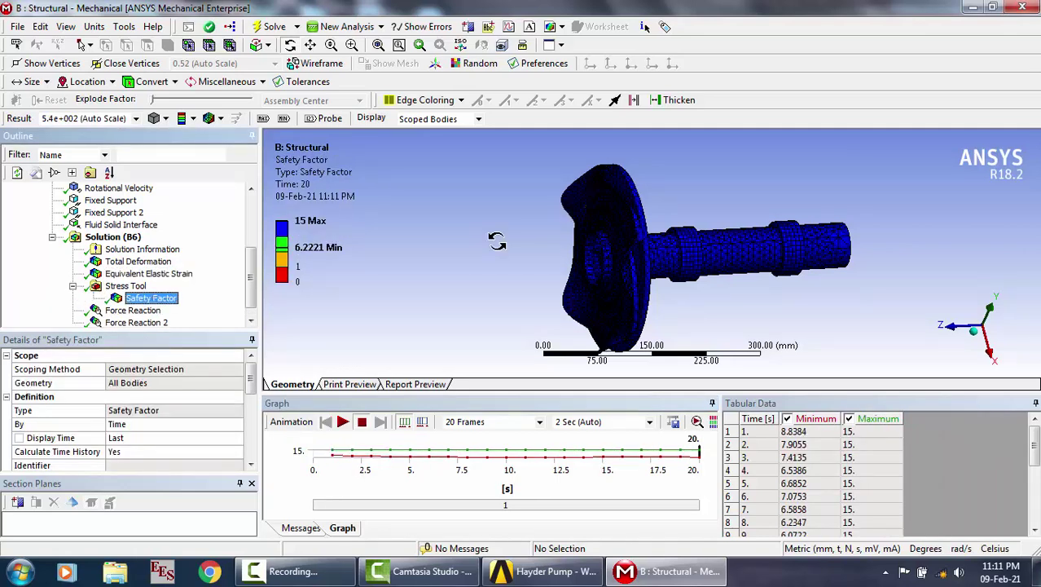
pyautogui.moveTo(571, 254)
pyautogui.mouseDown()
pyautogui.moveTo(519, 251)
pyautogui.moveTo(589, 253)
pyautogui.mouseUp()
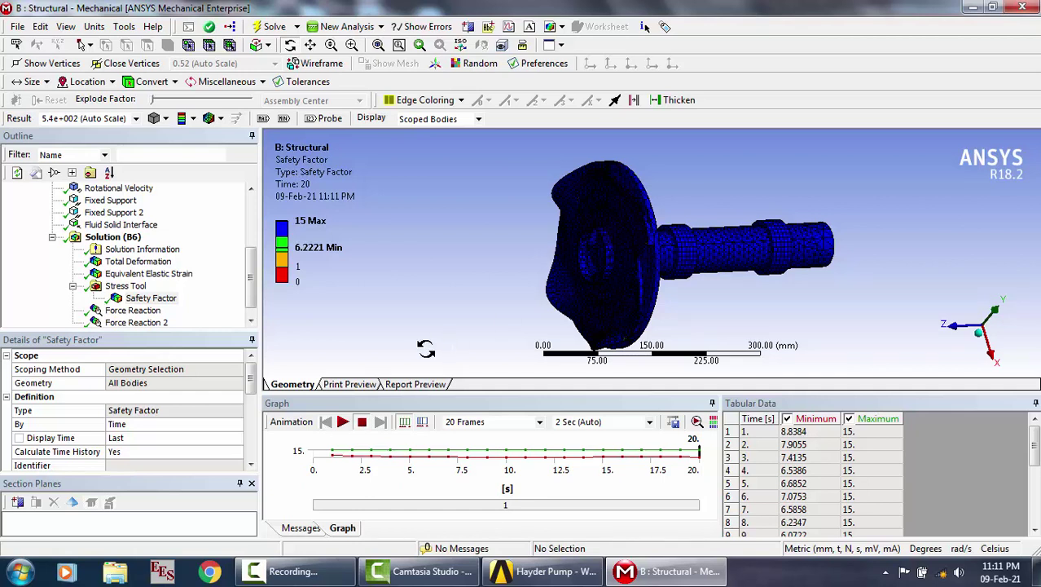
# Display the Force Reaction result at the outer shaft support and shrink the graph and tabular data area to enlarge the model view
pyautogui.click(133, 311)
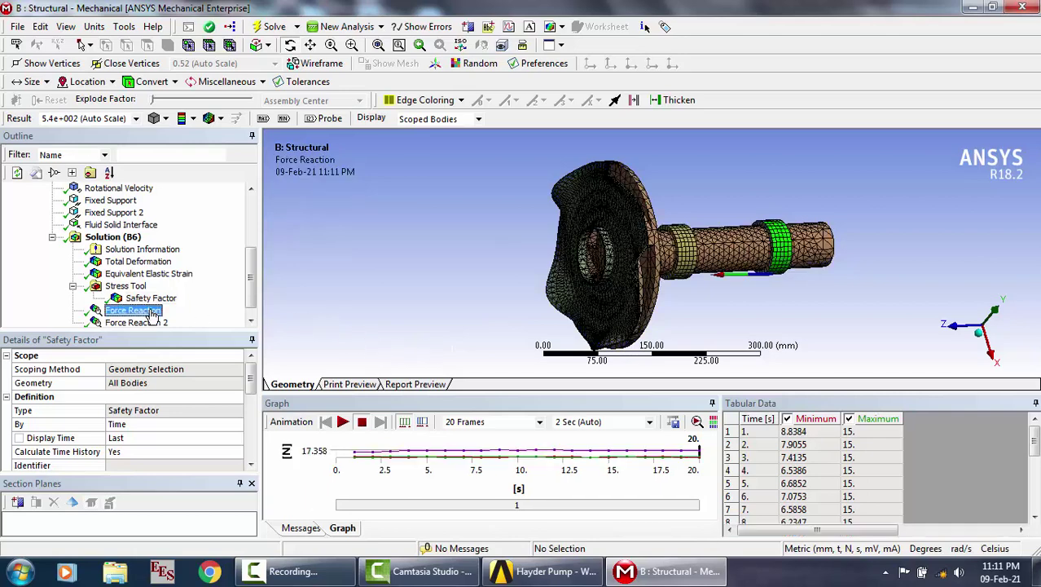
pyautogui.moveTo(467, 392); pyautogui.dragTo(467, 536)
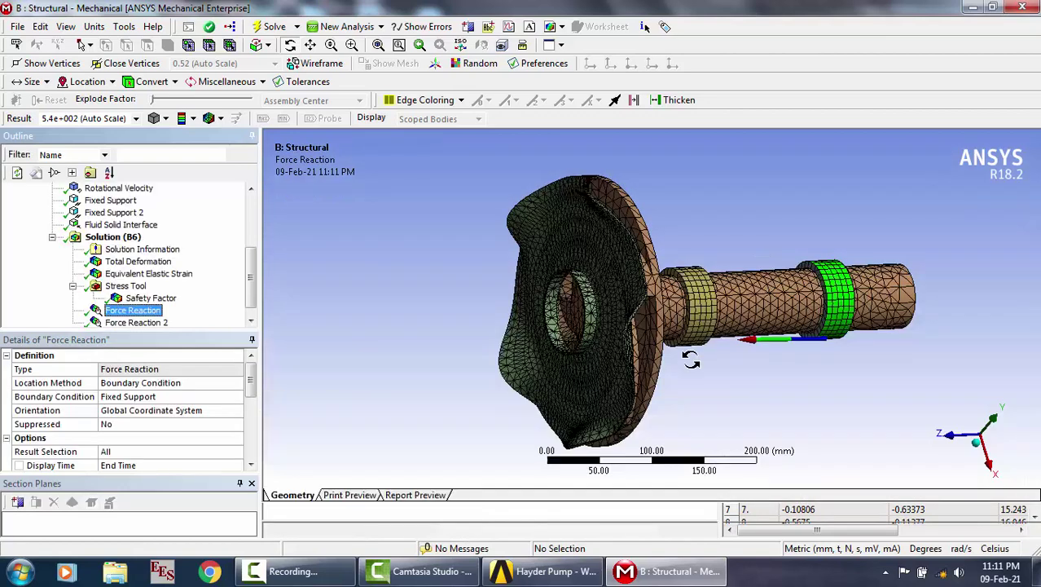
pyautogui.moveTo(745, 326); pyautogui.dragTo(694, 323, button='middle')
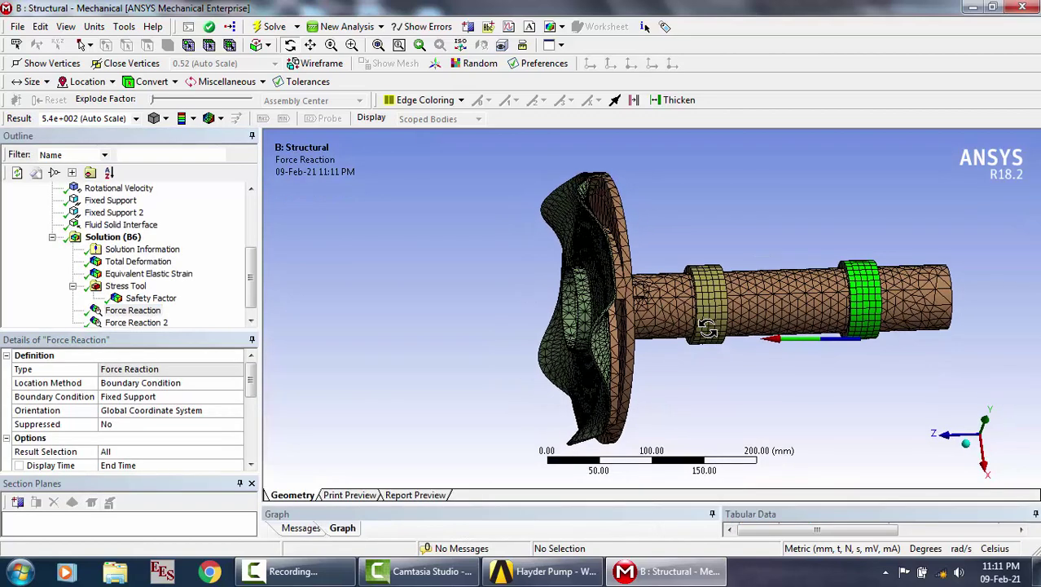
# Examine the X, Y, Z and total components of Force Reaction's maximum and minimum values over time
pyautogui.click(251, 463)
pyautogui.click(252, 464)
pyautogui.click(251, 464)
pyautogui.click(252, 464)
pyautogui.click(252, 464)
pyautogui.click(251, 464)
pyautogui.click(252, 464)
pyautogui.click(252, 464)
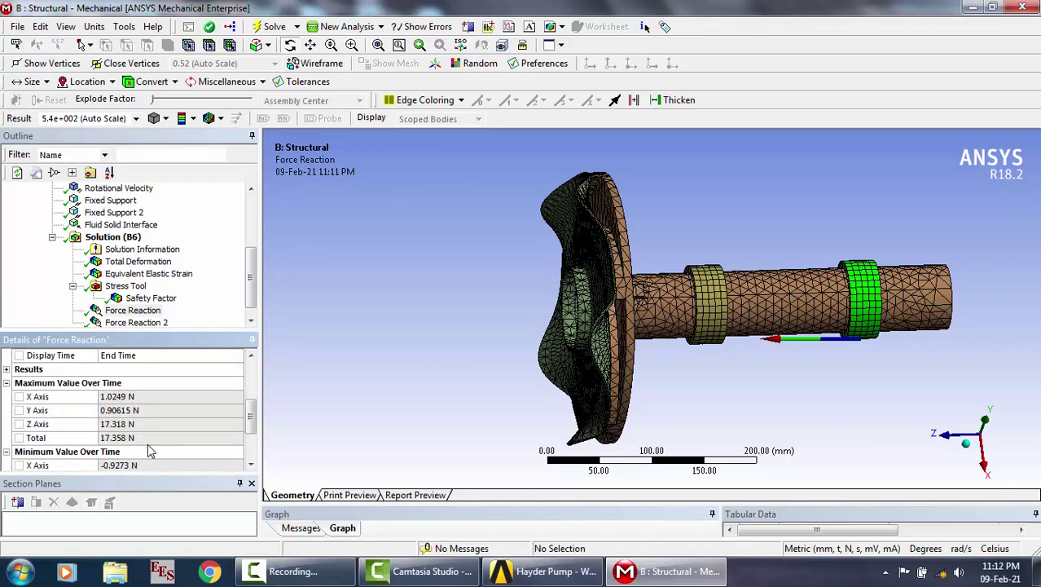
pyautogui.click(252, 464)
pyautogui.click(252, 464)
pyautogui.click(251, 464)
pyautogui.click(252, 464)
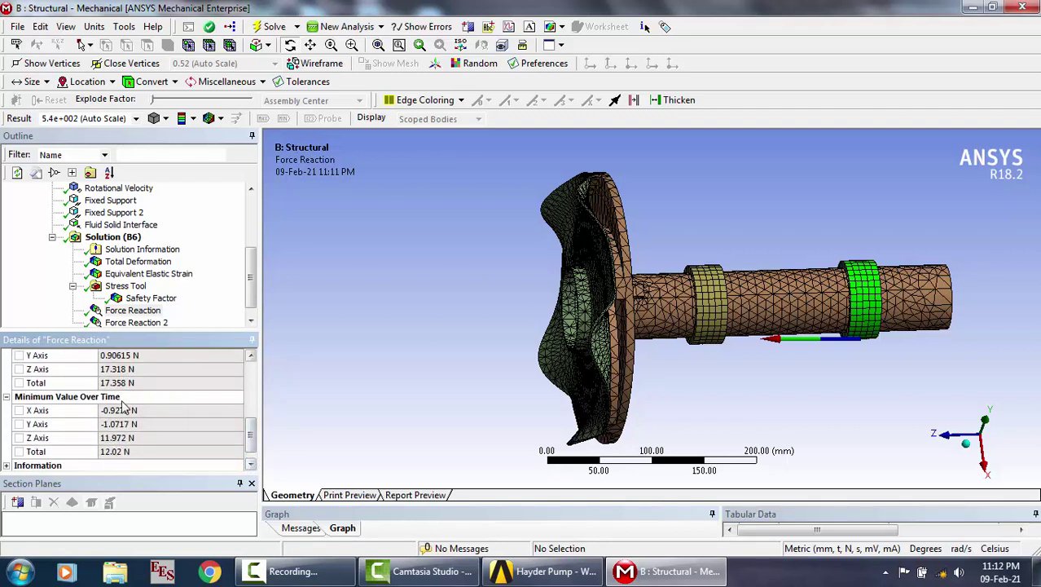
# Display Force Reaction 2 and examine the axis and total components of its maximum and minimum values over time
pyautogui.click(135, 324)
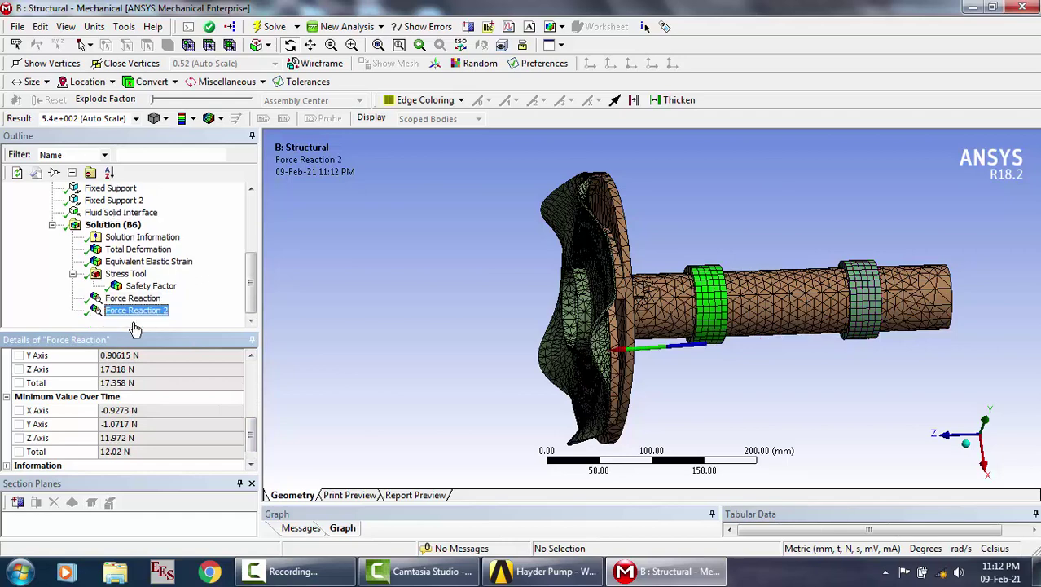
pyautogui.click(251, 465)
pyautogui.click(251, 464)
pyautogui.click(251, 464)
pyautogui.click(251, 465)
pyautogui.click(251, 464)
pyautogui.click(251, 465)
pyautogui.click(251, 465)
pyautogui.click(251, 464)
pyautogui.click(251, 464)
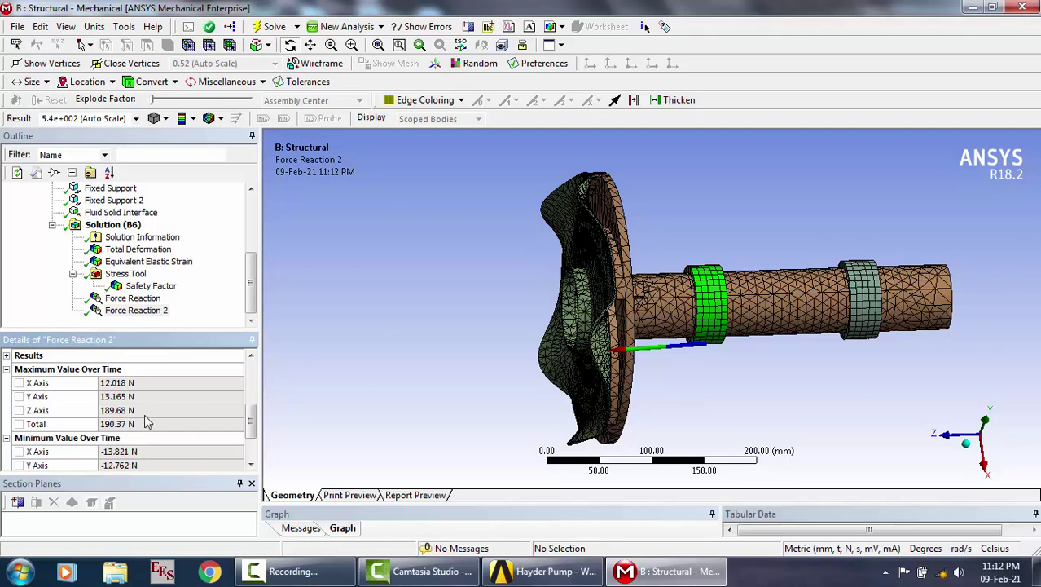
pyautogui.click(251, 464)
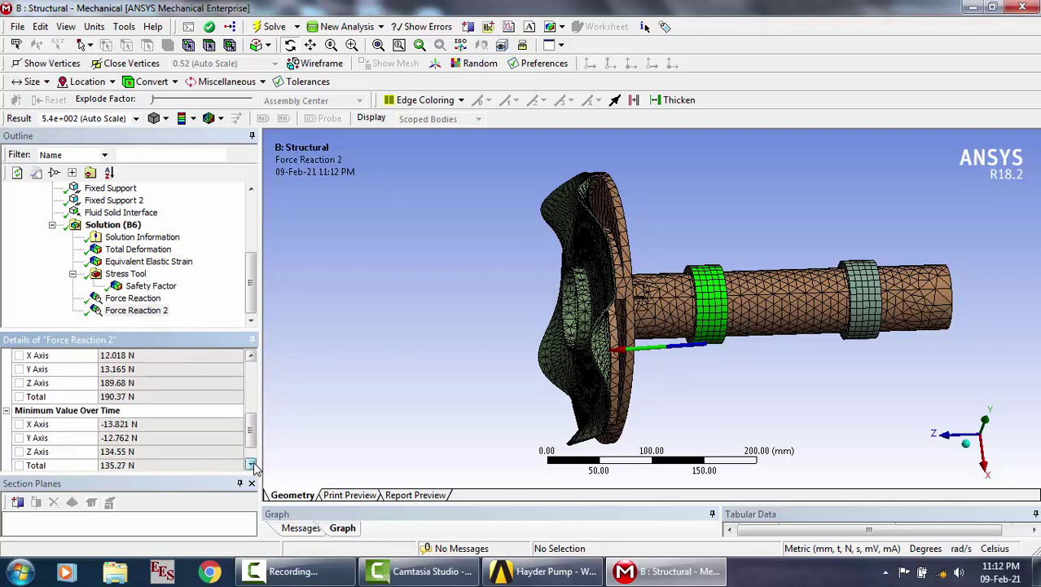
pyautogui.click(251, 464)
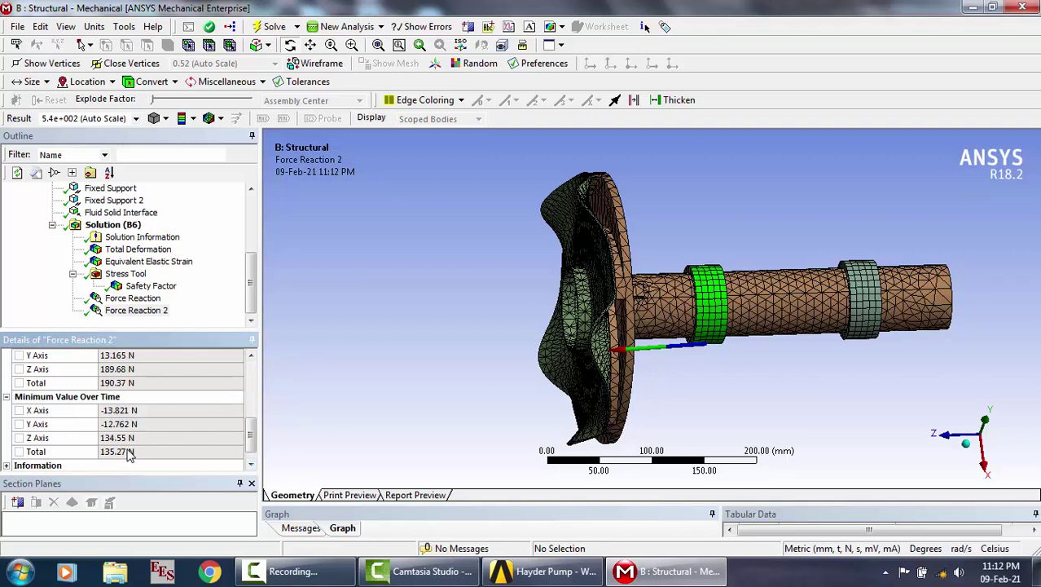
# Review the definition and maximum values of Force Reaction 2, and inspect its force arrow at the support near the impeller
pyautogui.moveTo(251, 441); pyautogui.dragTo(251, 434)
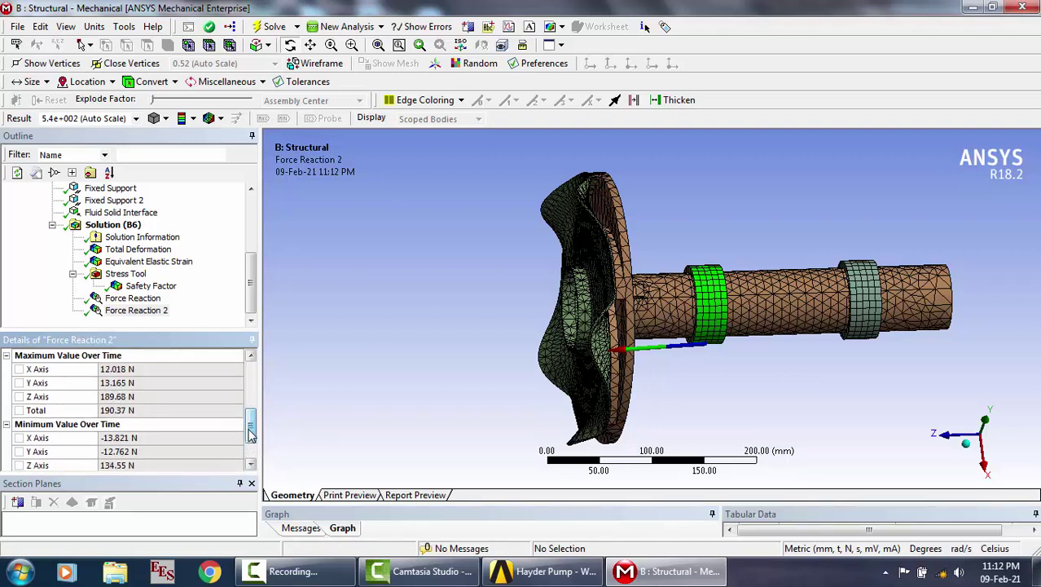
pyautogui.moveTo(252, 432); pyautogui.dragTo(252, 385)
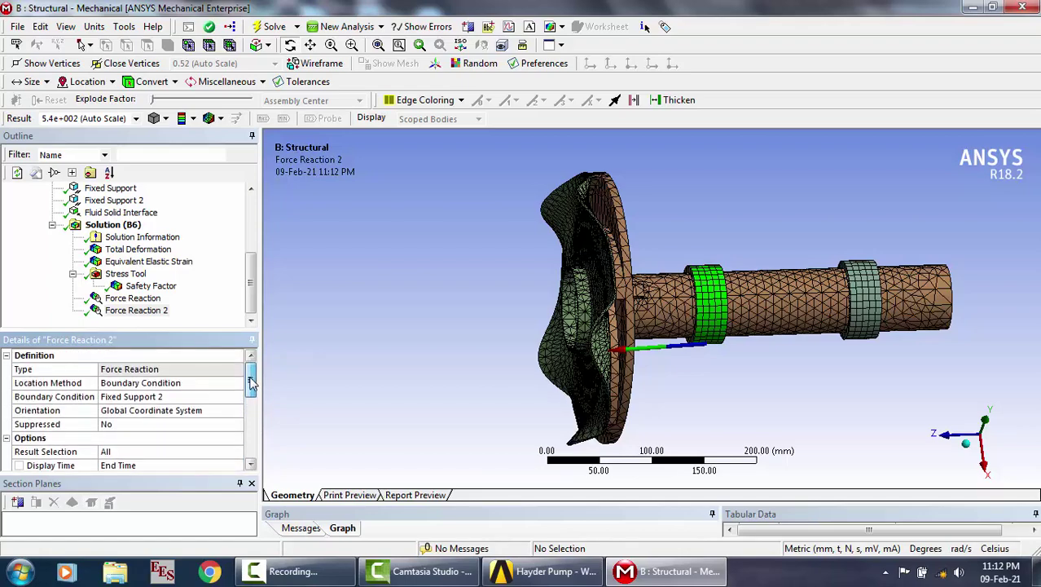
pyautogui.moveTo(566, 318); pyautogui.dragTo(554, 314)
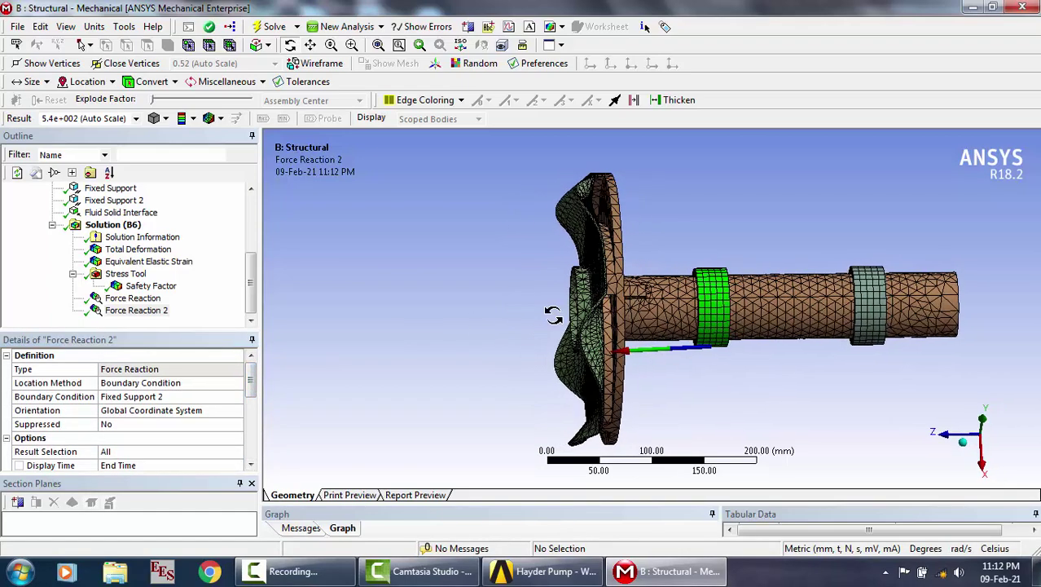
pyautogui.moveTo(253, 389); pyautogui.dragTo(253, 433)
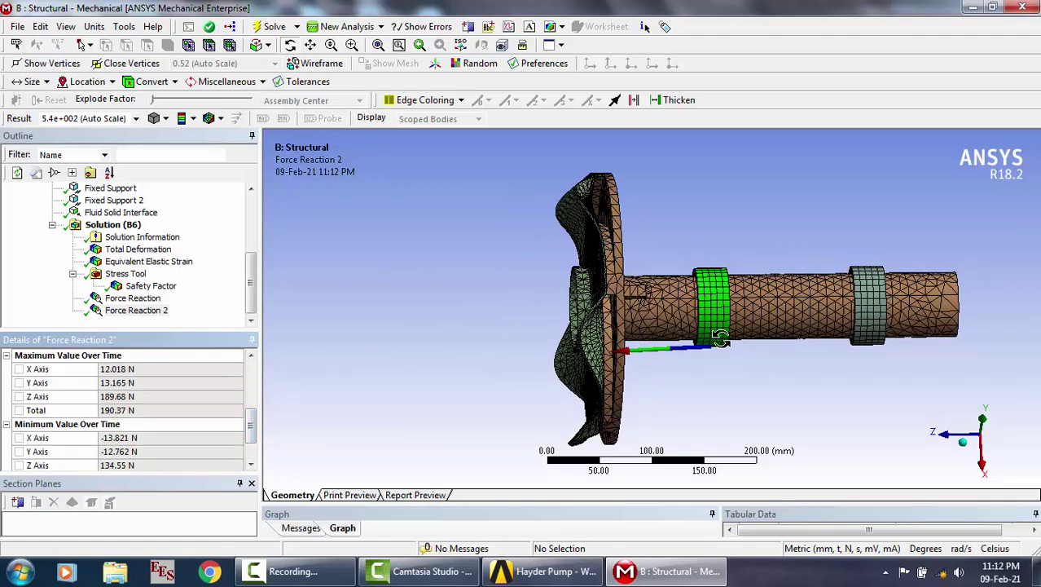
pyautogui.moveTo(723, 329)
pyautogui.mouseDown()
pyautogui.moveTo(761, 332)
pyautogui.moveTo(725, 334)
pyautogui.mouseUp()
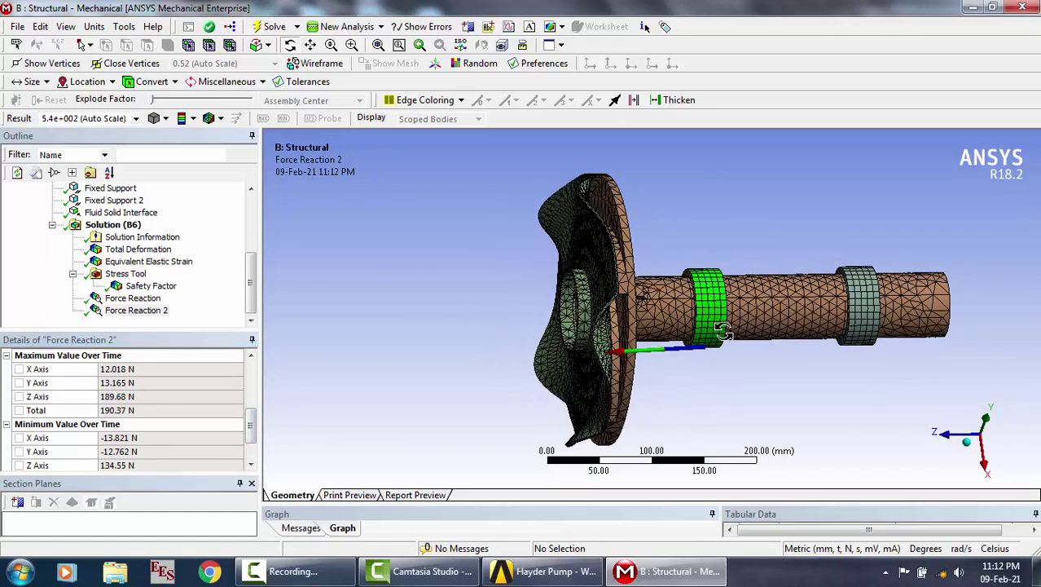
pyautogui.moveTo(656, 303); pyautogui.dragTo(717, 312)
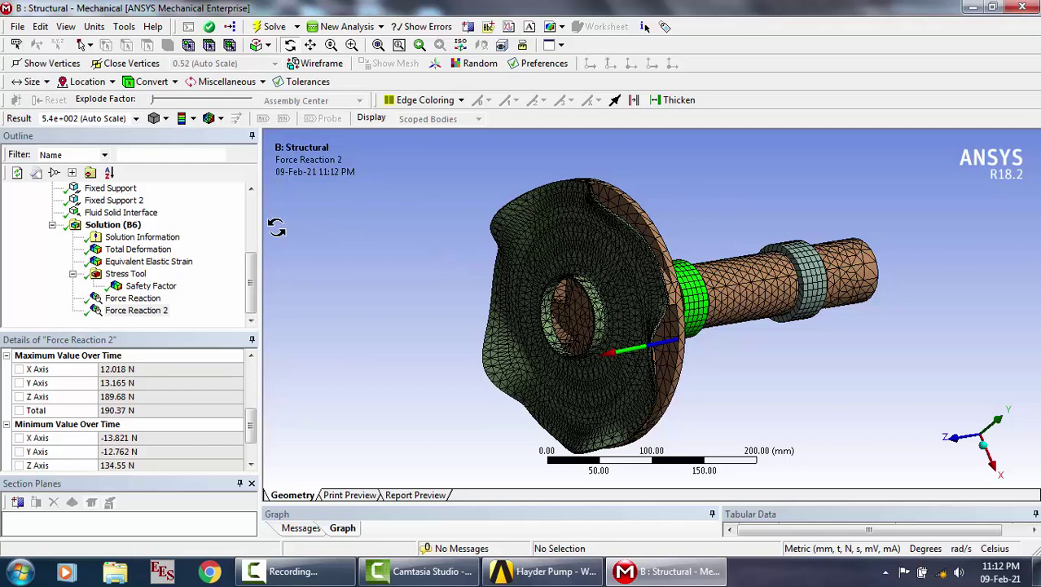
pyautogui.click(251, 223)
pyautogui.click(285, 571)
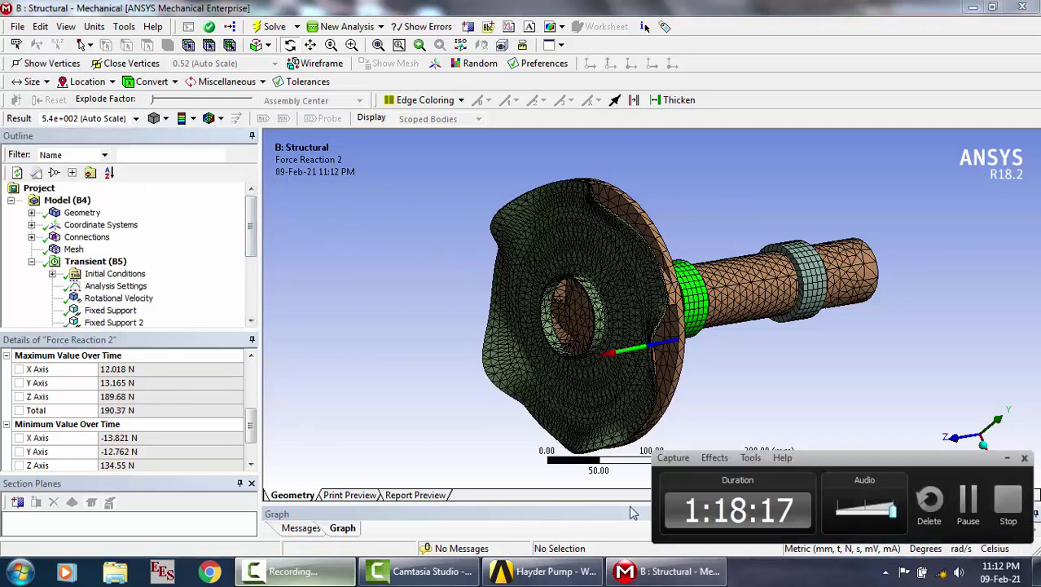
pyautogui.click(968, 499)
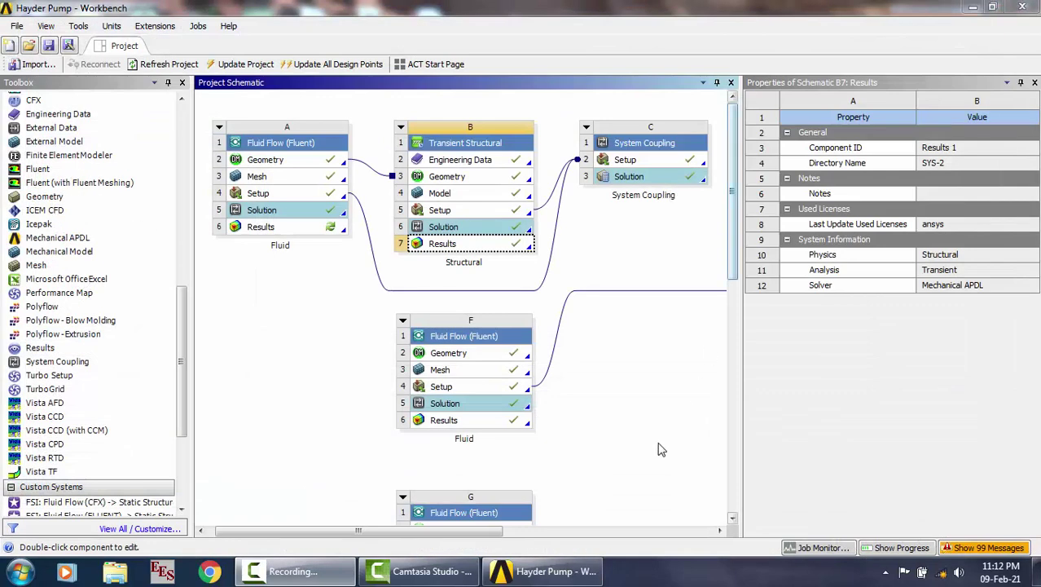
# In the Workbench project, open the Geometry of Fluid Flow (Fluent) system F in DesignModeler
pyautogui.moveTo(499, 530); pyautogui.dragTo(572, 519)
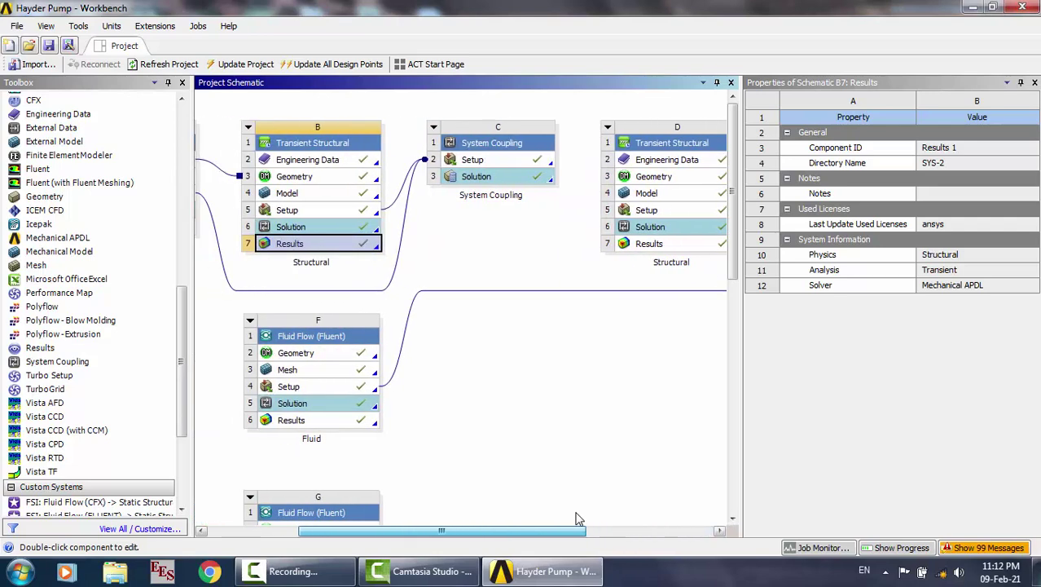
pyautogui.doubleClick(334, 354)
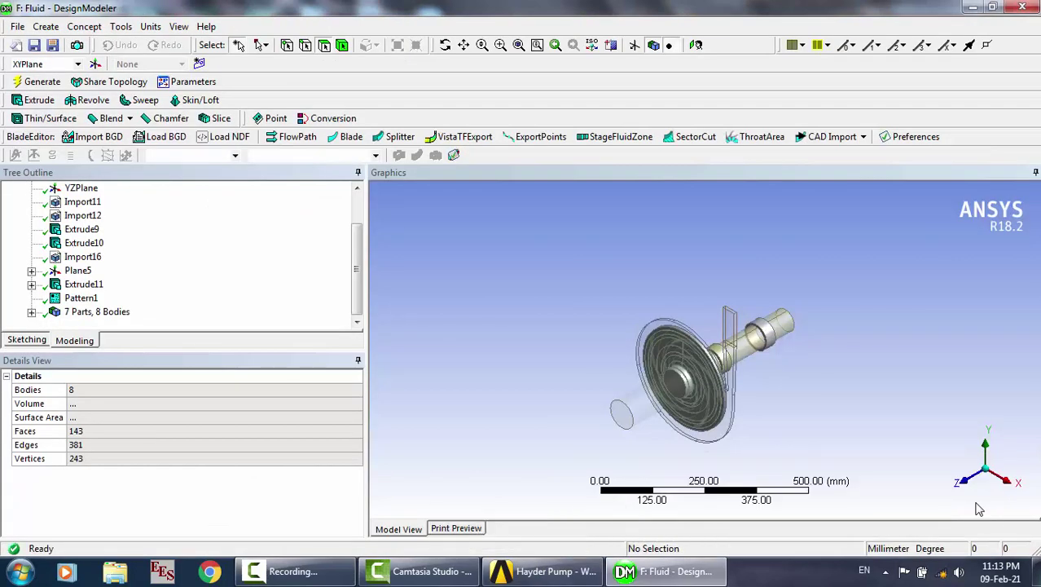
pyautogui.click(242, 252)
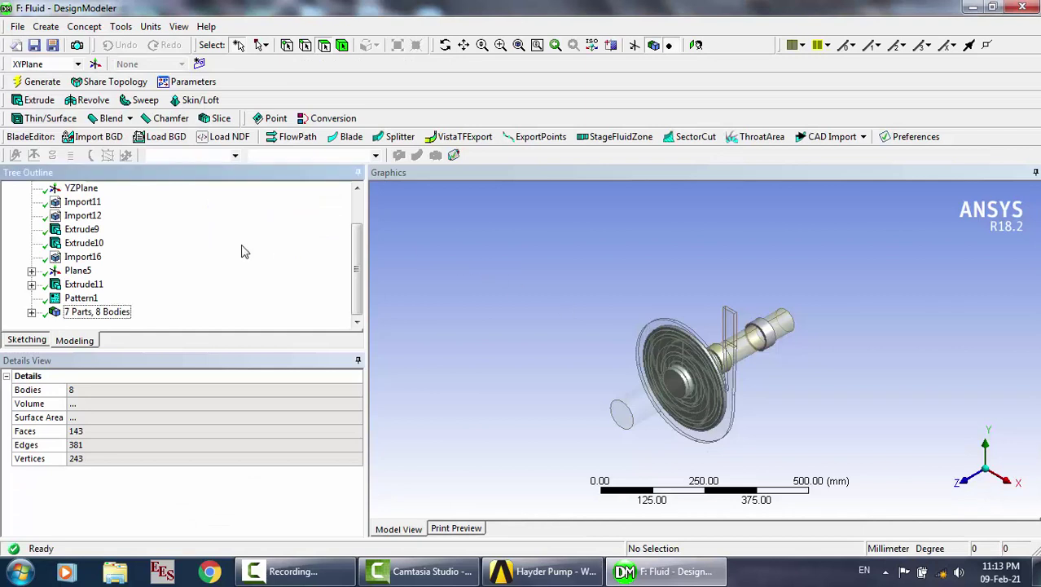
# Review the Import11, Import12, Extrude9 and Extrude10 features one by one, checking each one's details and highlighted body
pyautogui.scroll(1, 221, 202)
pyautogui.click(82, 242)
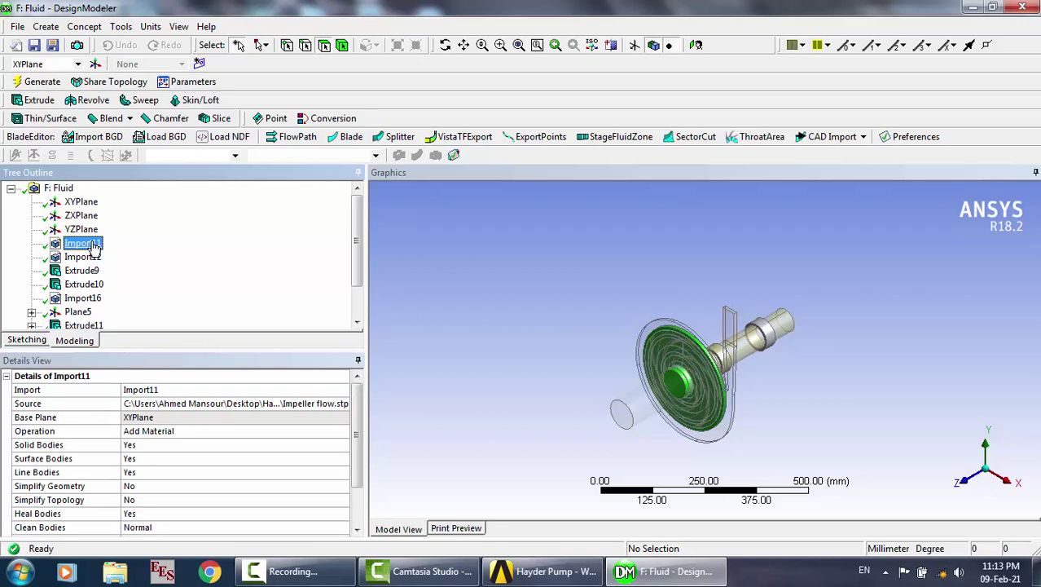
pyautogui.press('Down')
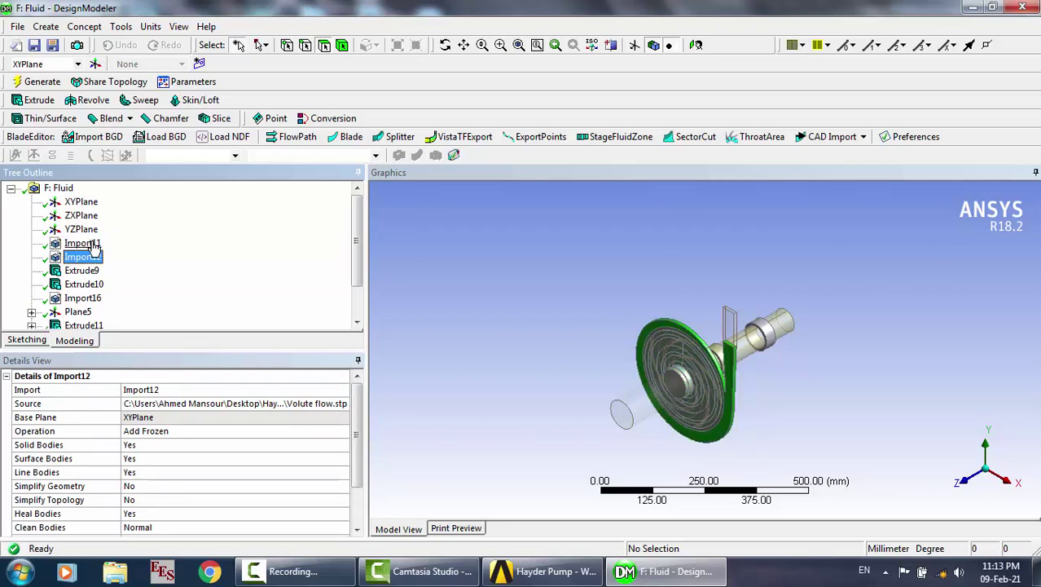
pyautogui.press('Down')
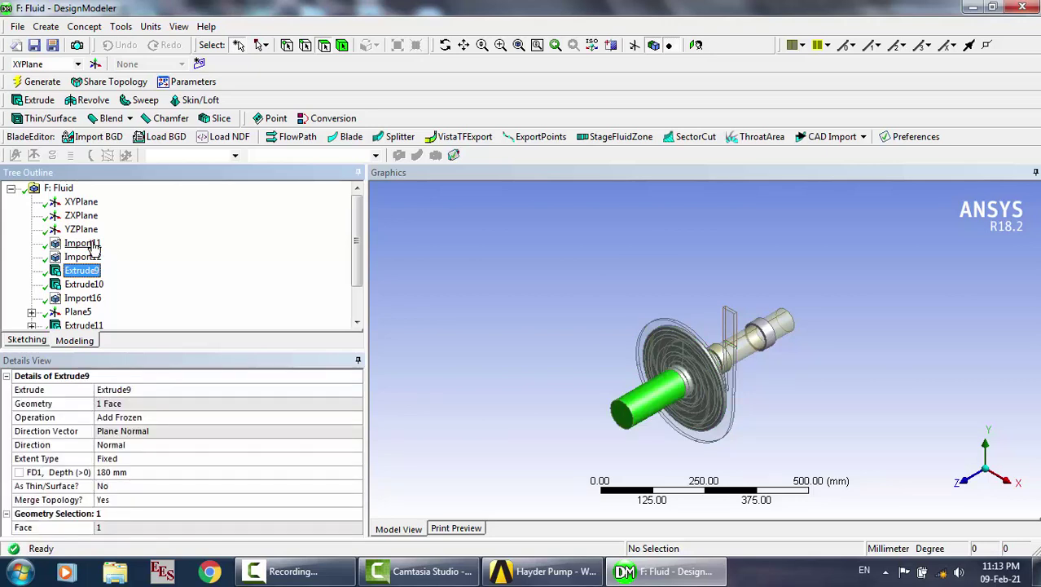
pyautogui.click(95, 286)
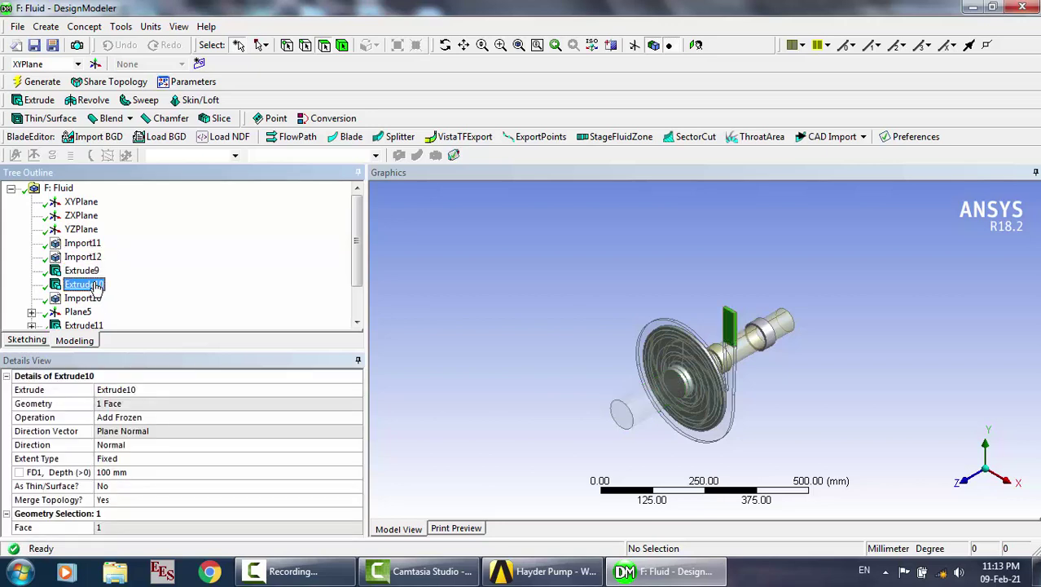
# Review the Import16 feature's details and inspect the imported impeller, shaft and support rings from several angles
pyautogui.click(82, 299)
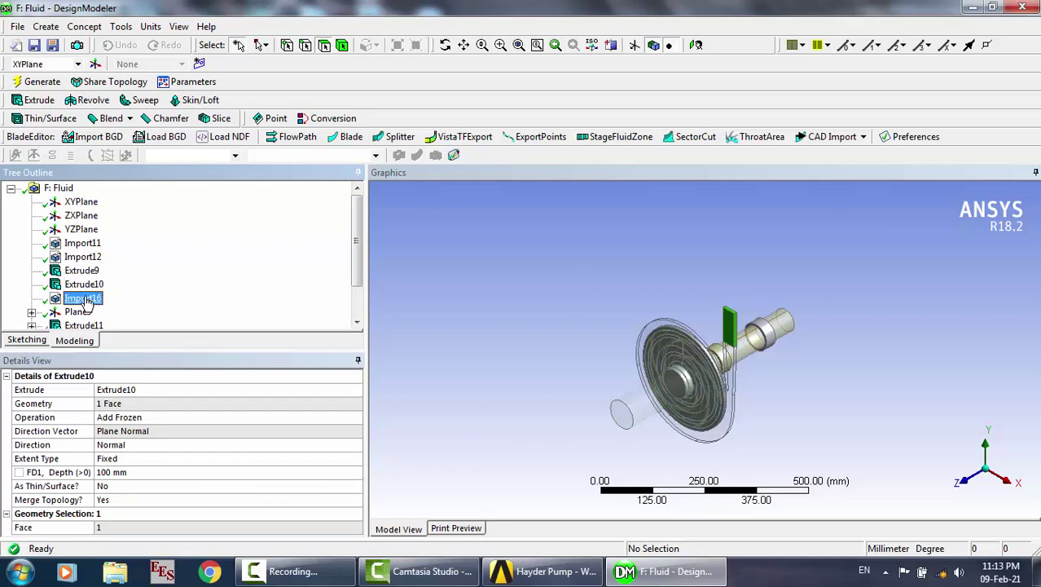
pyautogui.scroll(2, 847, 314)
pyautogui.scroll(3, 847, 311)
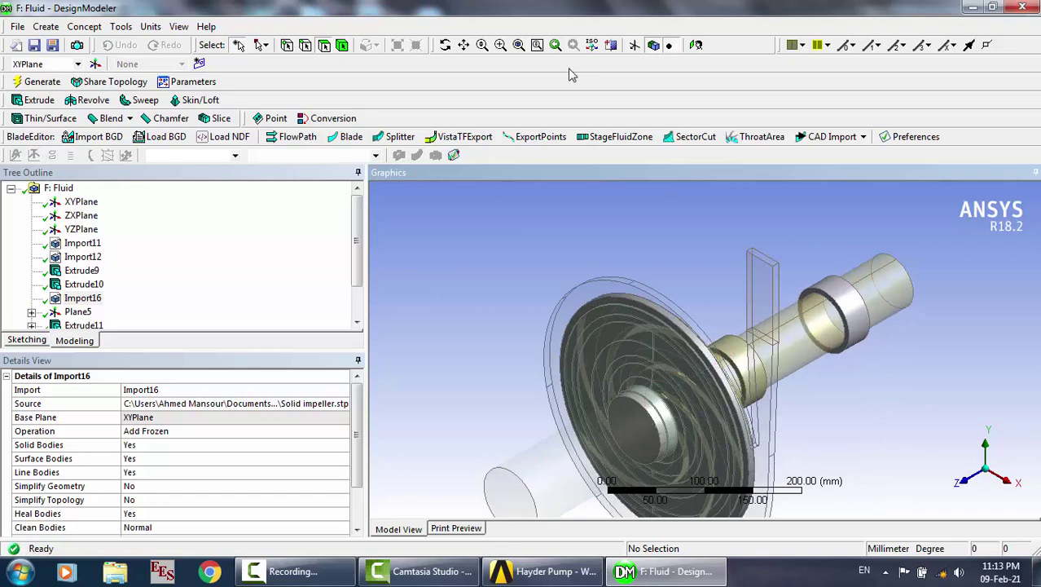
pyautogui.click(445, 45)
pyautogui.moveTo(710, 300); pyautogui.dragTo(659, 300)
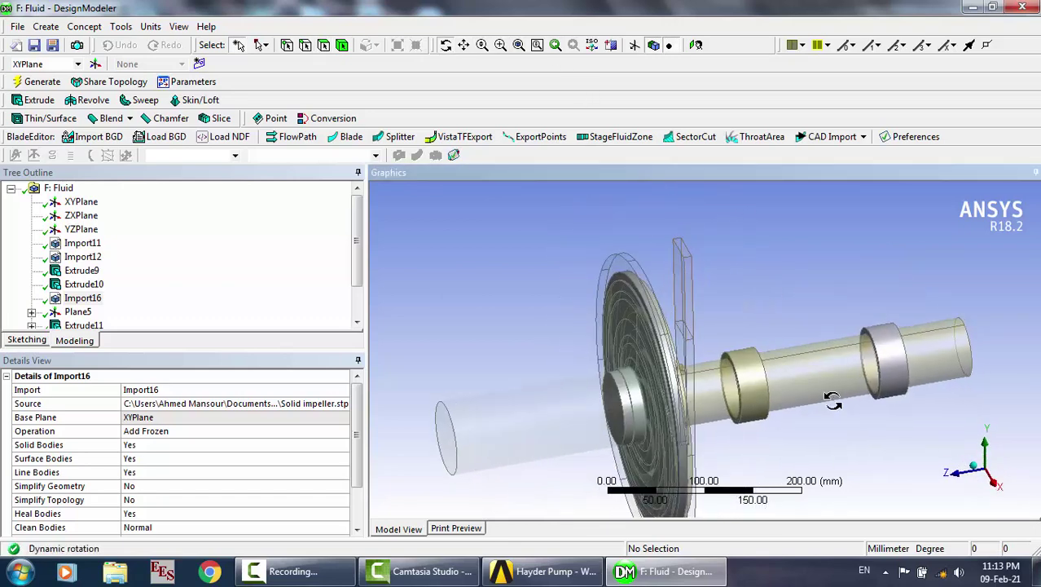
pyautogui.moveTo(708, 373)
pyautogui.mouseDown()
pyautogui.moveTo(730, 367)
pyautogui.moveTo(693, 360)
pyautogui.moveTo(697, 390)
pyautogui.moveTo(714, 403)
pyautogui.moveTo(706, 377)
pyautogui.moveTo(676, 375)
pyautogui.moveTo(721, 368)
pyautogui.mouseUp()
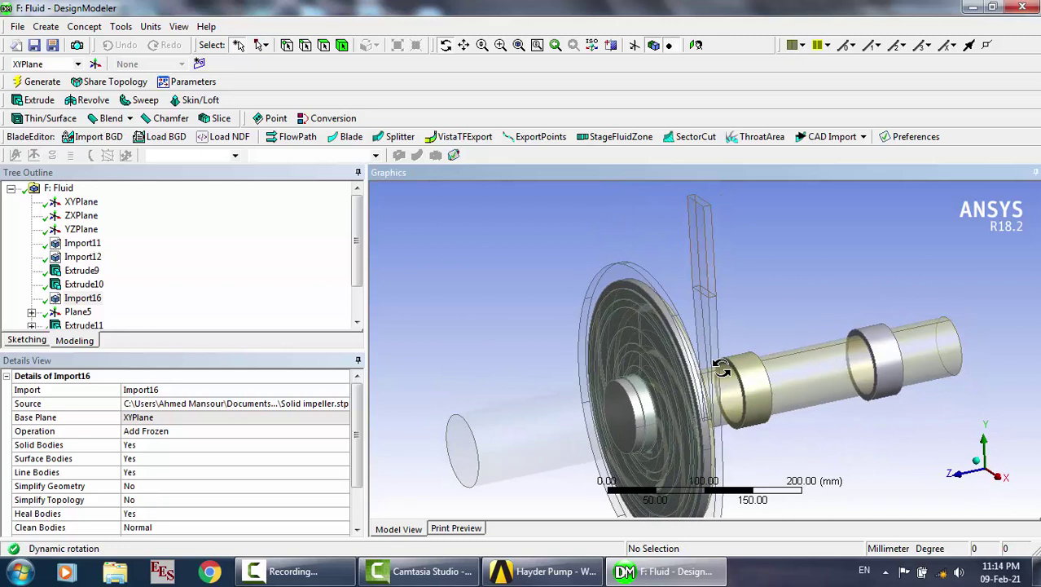
pyautogui.click(196, 264)
pyautogui.scroll(-1, 195, 264)
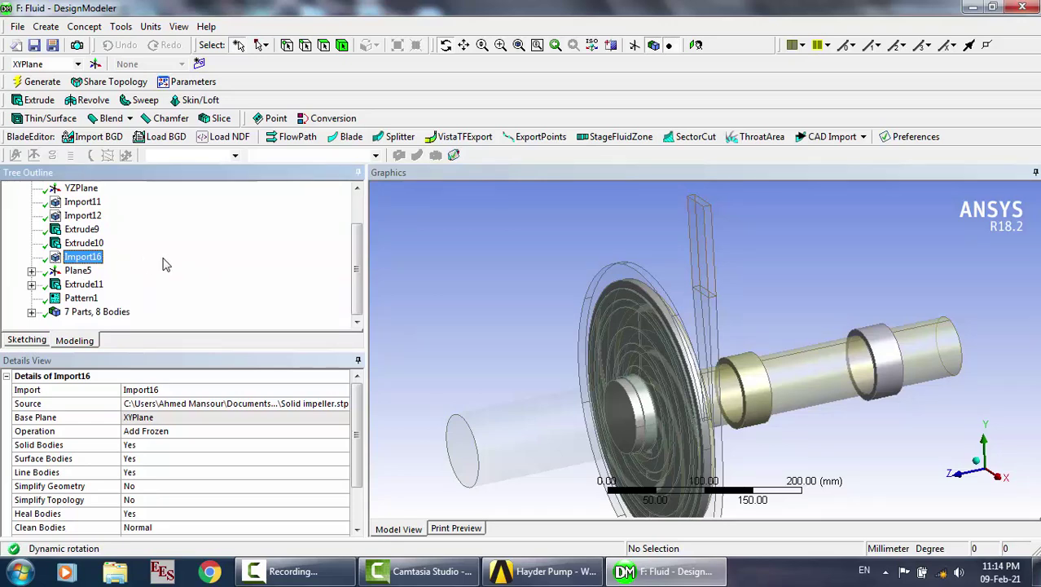
pyautogui.moveTo(724, 282)
pyautogui.mouseDown()
pyautogui.moveTo(665, 274)
pyautogui.moveTo(674, 286)
pyautogui.moveTo(740, 286)
pyautogui.moveTo(604, 288)
pyautogui.moveTo(693, 284)
pyautogui.moveTo(720, 274)
pyautogui.moveTo(714, 263)
pyautogui.moveTo(689, 274)
pyautogui.moveTo(725, 276)
pyautogui.moveTo(672, 279)
pyautogui.moveTo(711, 275)
pyautogui.mouseUp()
pyautogui.click(245, 258)
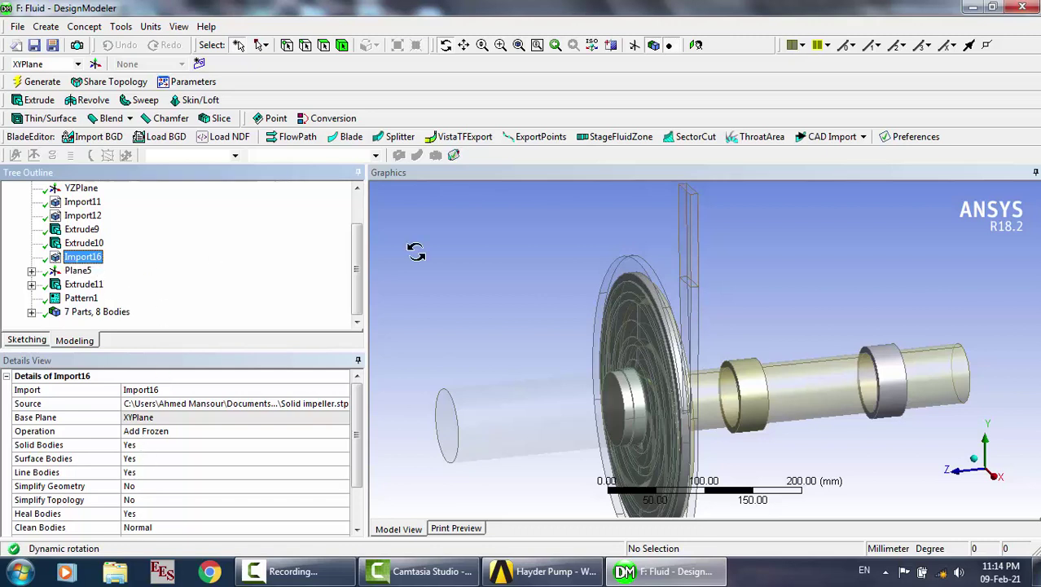
pyautogui.moveTo(774, 366)
pyautogui.mouseDown()
pyautogui.moveTo(730, 366)
pyautogui.moveTo(764, 361)
pyautogui.mouseUp()
pyautogui.scroll(2, 764, 361)
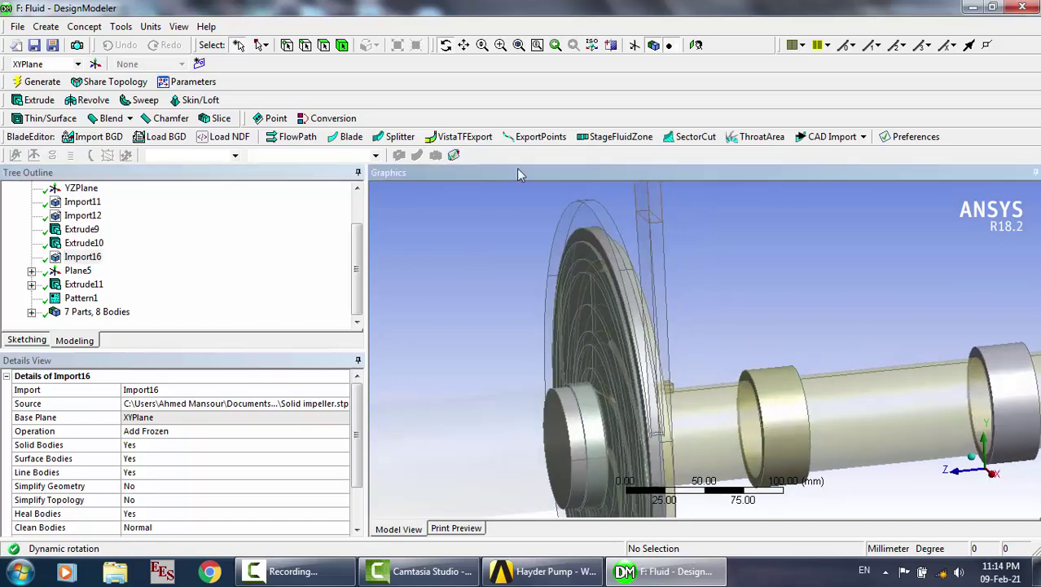
# Using body selection, identify the shaft and back-plate body, and examine the impeller assembly in a side view along the X axis
pyautogui.click(343, 44)
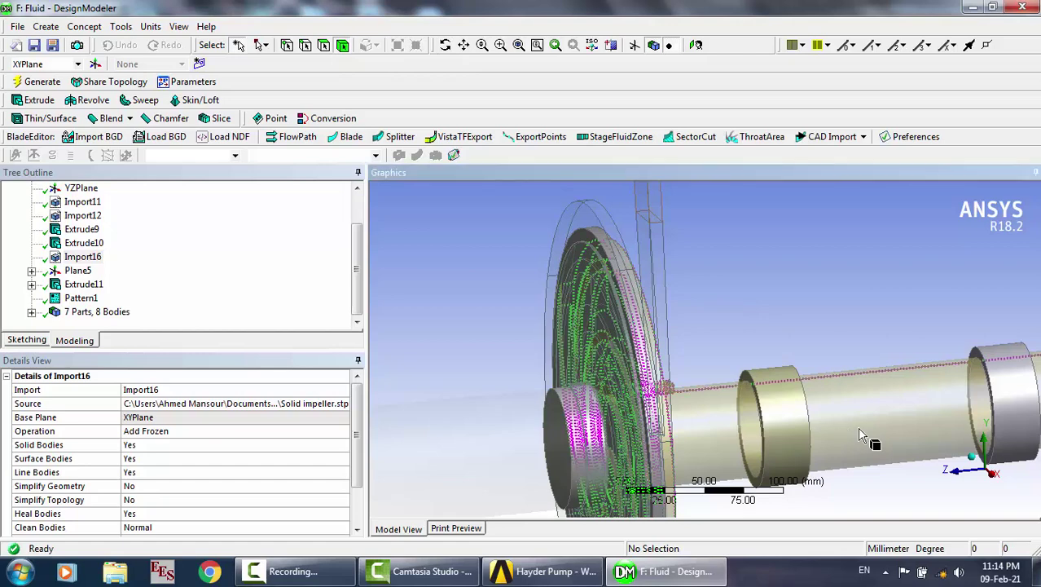
pyautogui.click(862, 436)
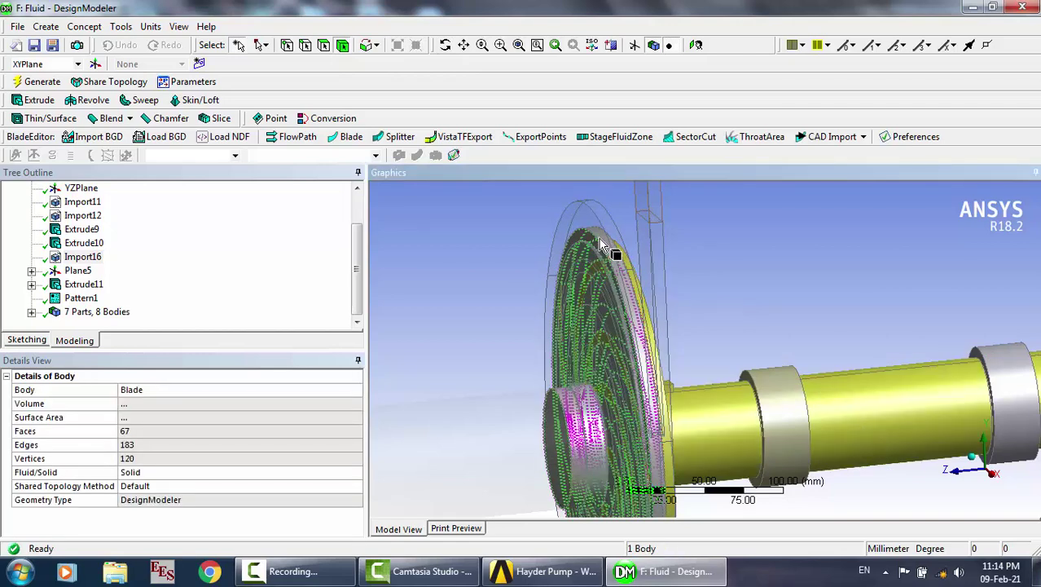
pyautogui.click(720, 254)
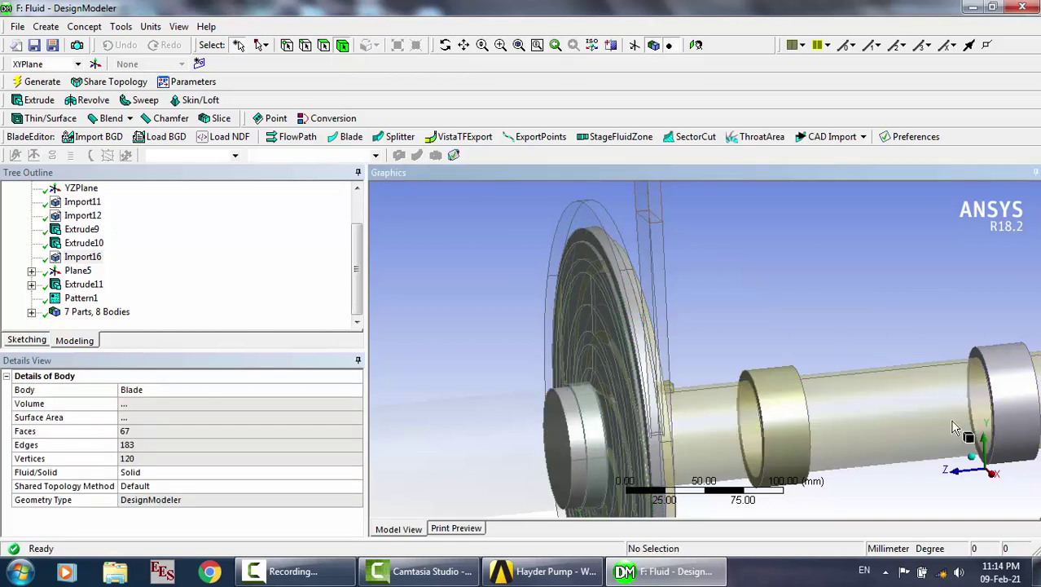
pyautogui.click(989, 478)
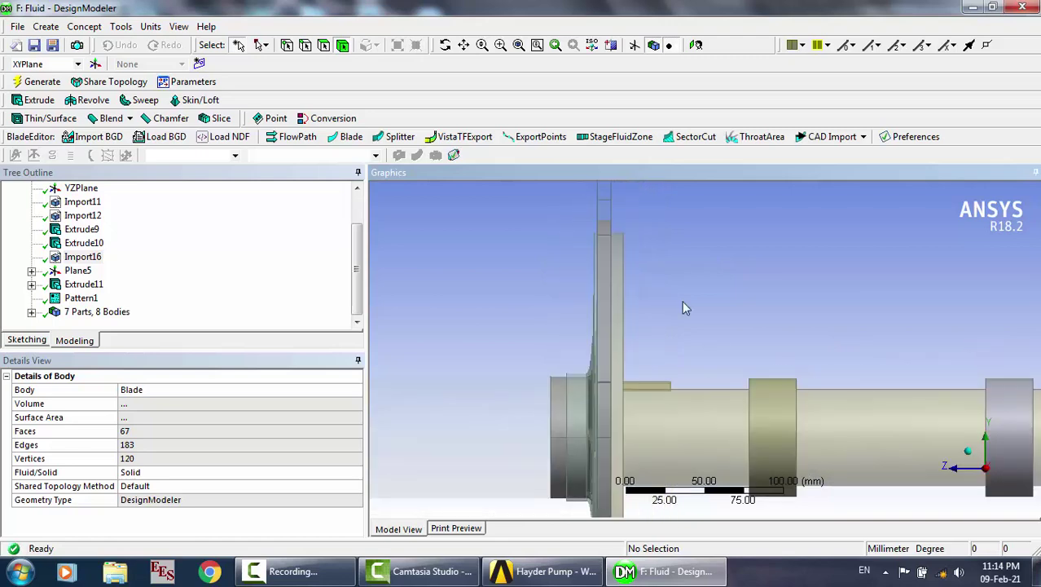
pyautogui.click(656, 466)
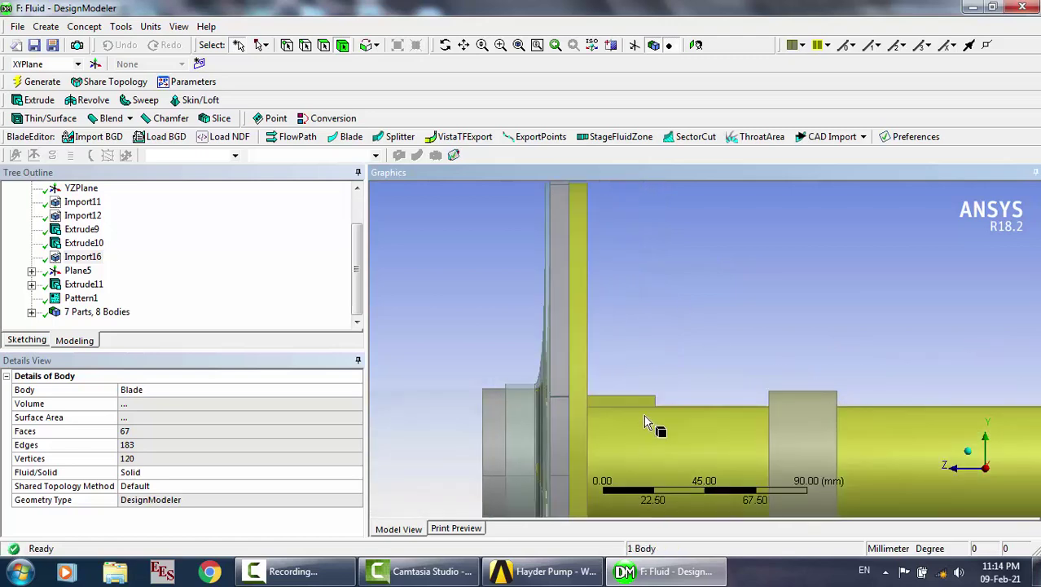
pyautogui.click(540, 233)
pyautogui.scroll(2, 540, 232)
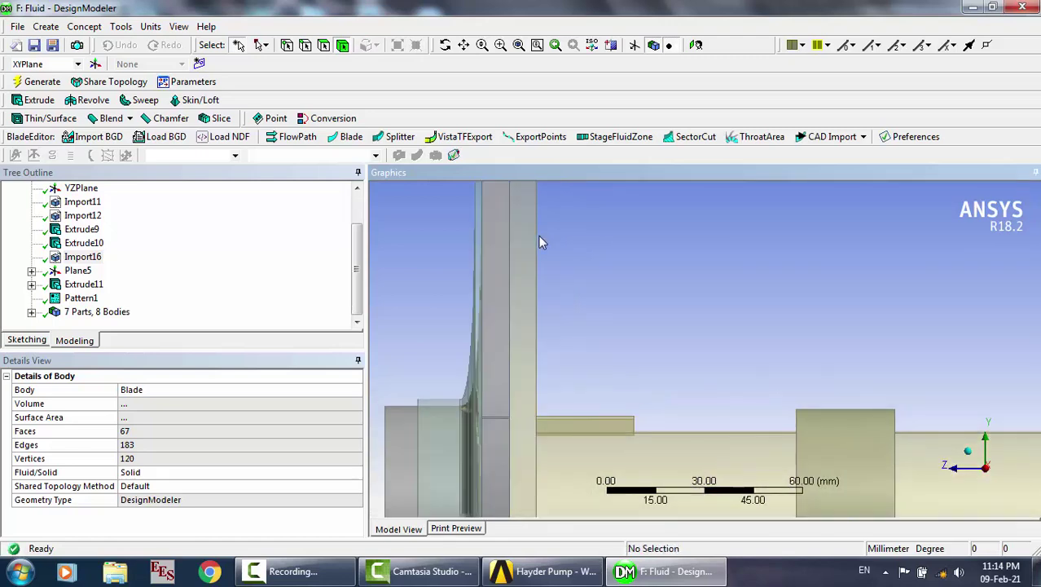
# Select the front shroud and shaft bodies together, and check the two Blade bodies grouped under Part 2
pyautogui.click(442, 424)
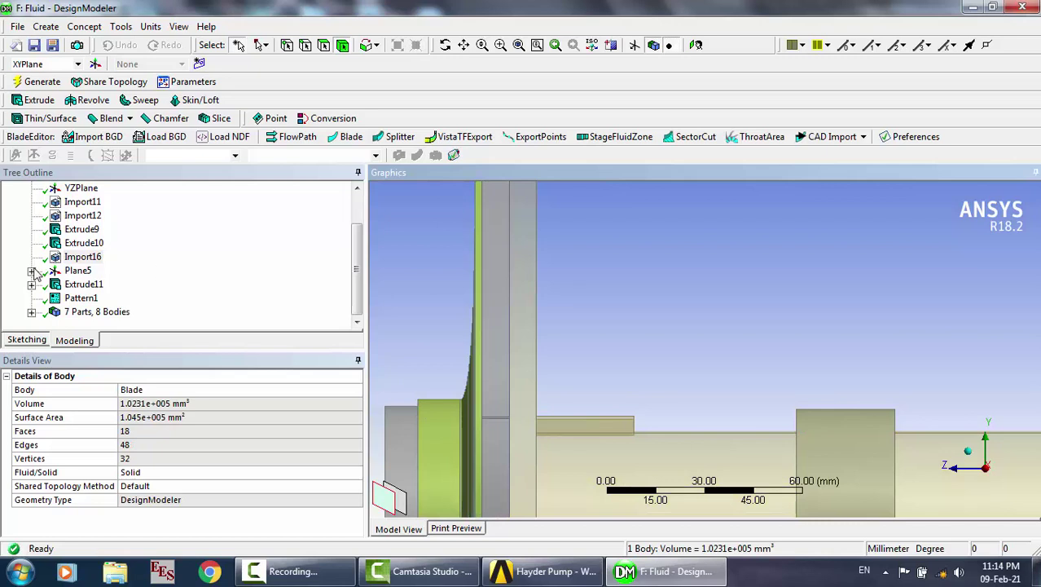
pyautogui.keyDown('ctrl'); pyautogui.click(607, 469); pyautogui.keyUp('ctrl')
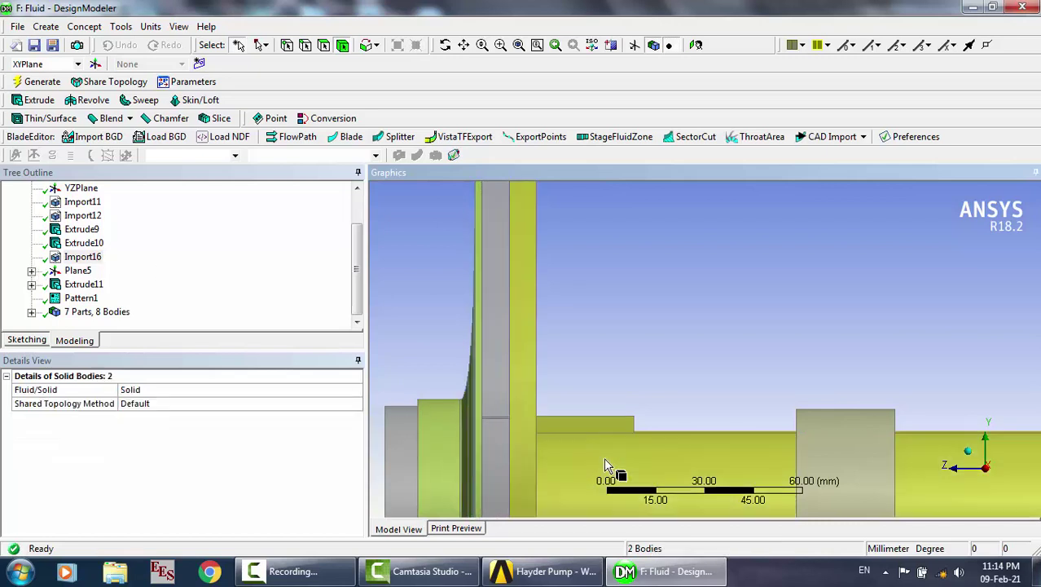
pyautogui.click(31, 312)
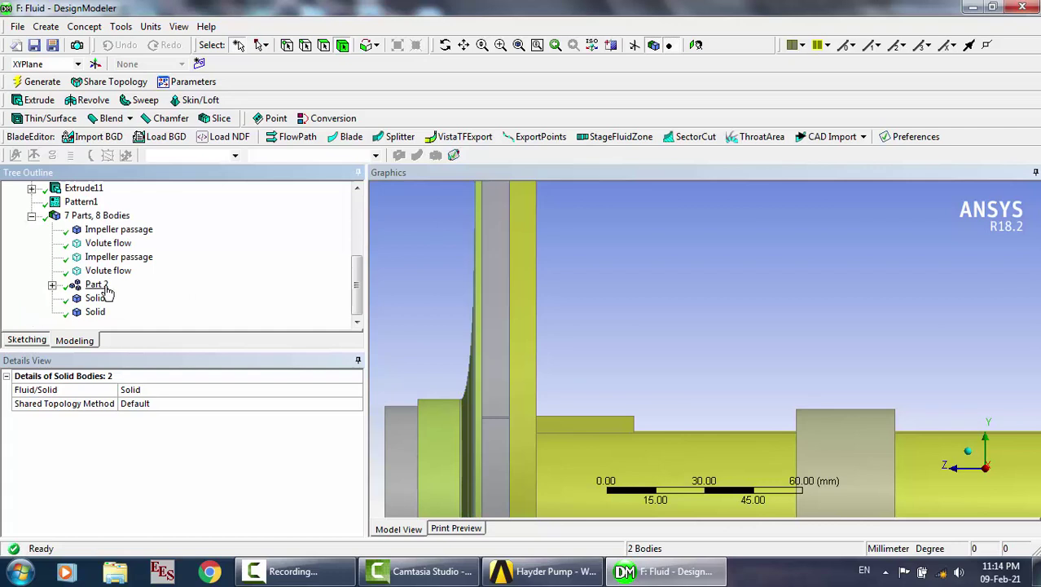
pyautogui.click(51, 285)
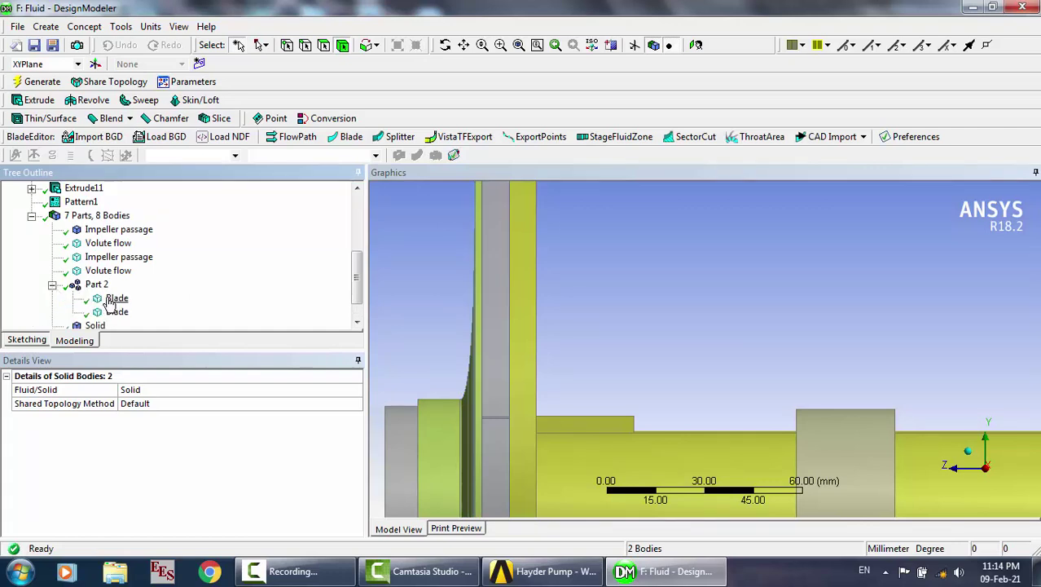
pyautogui.click(51, 284)
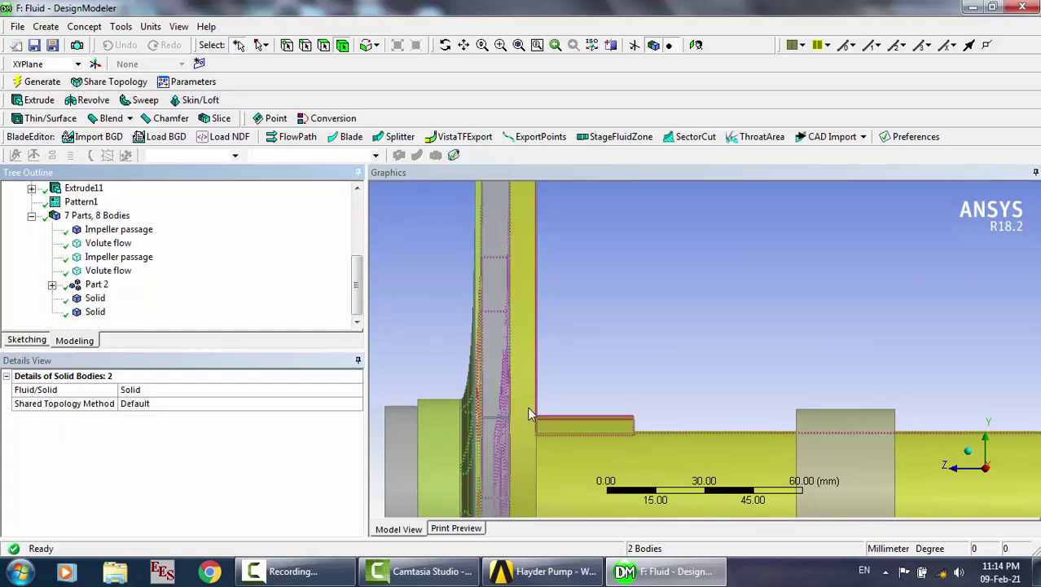
pyautogui.click(31, 216)
pyautogui.click(618, 288)
pyautogui.scroll(-2, 618, 326)
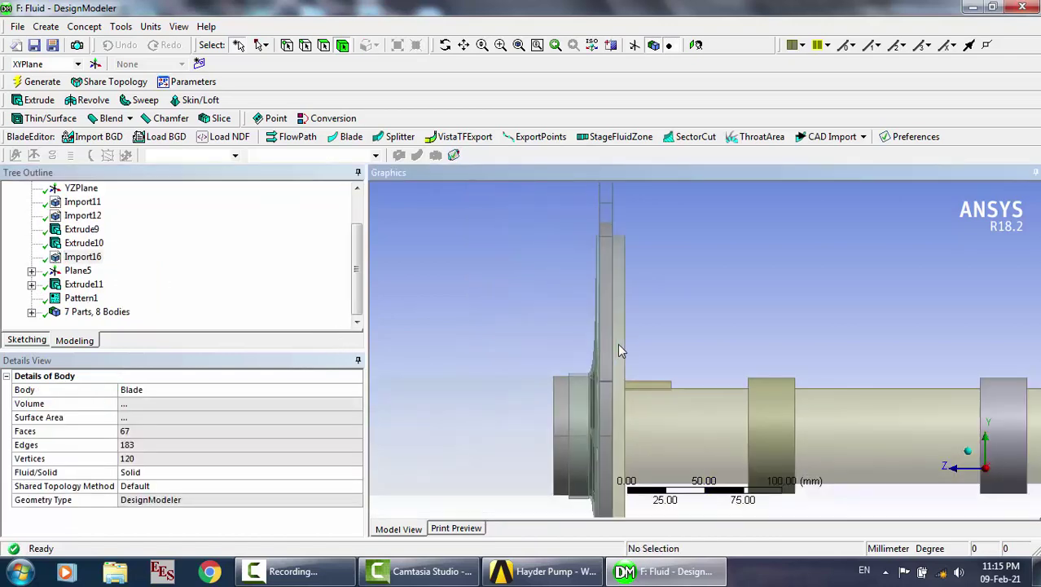
# Inspect the impeller and support rings from the shaft side, reviewing Extrude11 and the dimensions of Sketch1 on Plane5
pyautogui.click(446, 46)
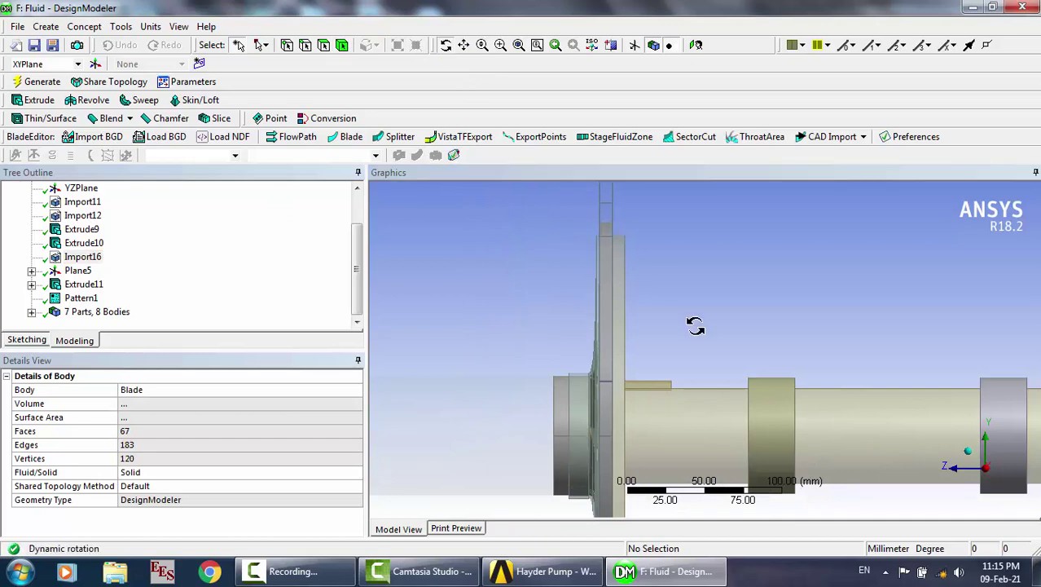
pyautogui.moveTo(669, 282); pyautogui.dragTo(640, 324)
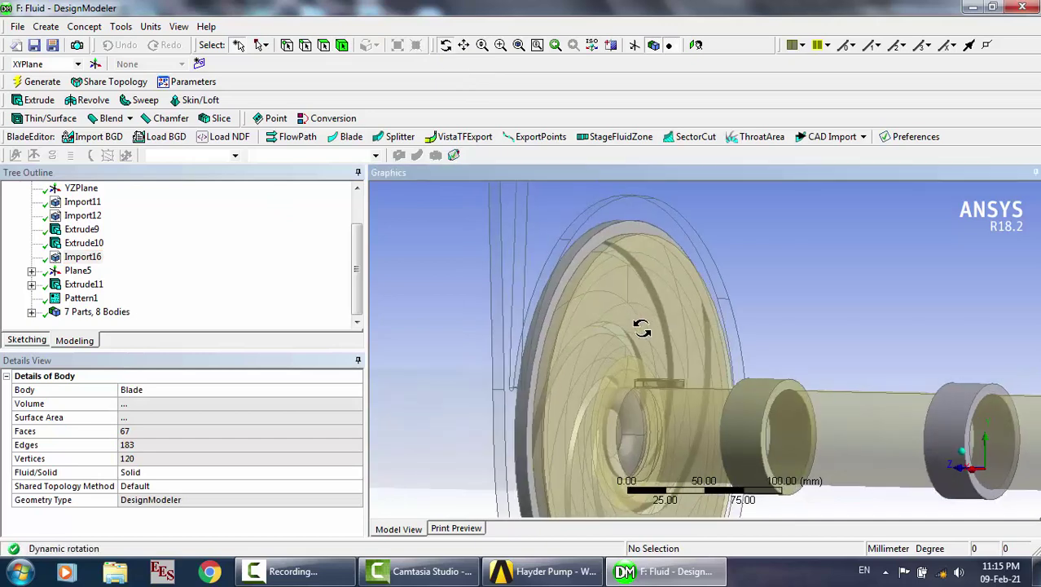
pyautogui.click(82, 285)
pyautogui.click(31, 271)
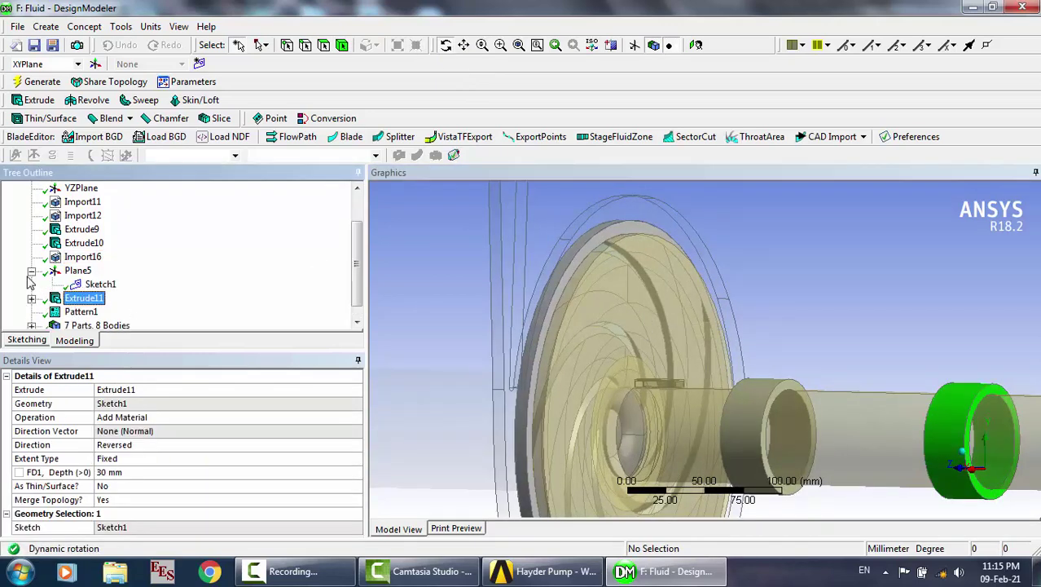
pyautogui.click(100, 284)
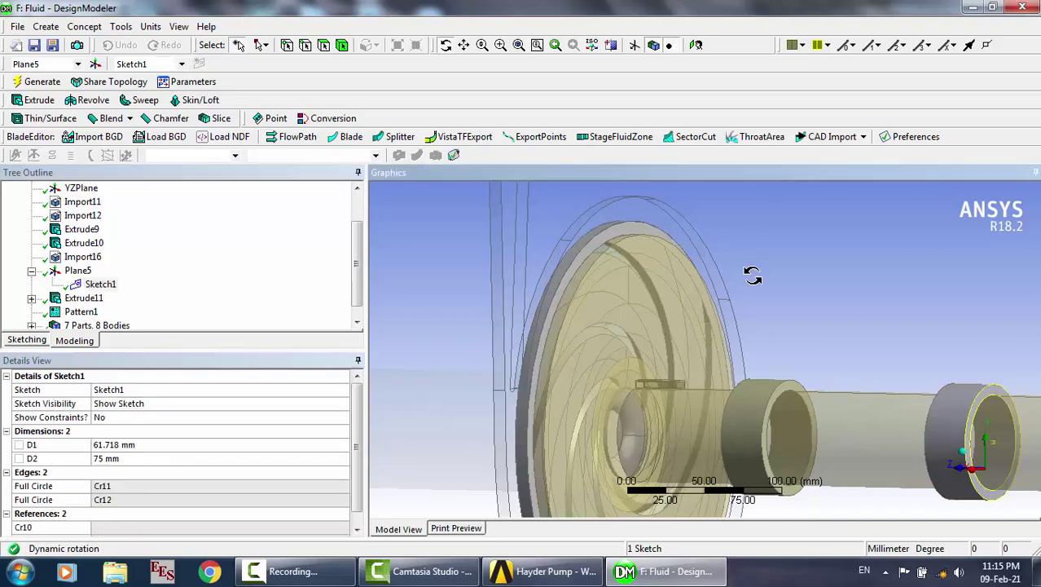
pyautogui.scroll(-3, 789, 299)
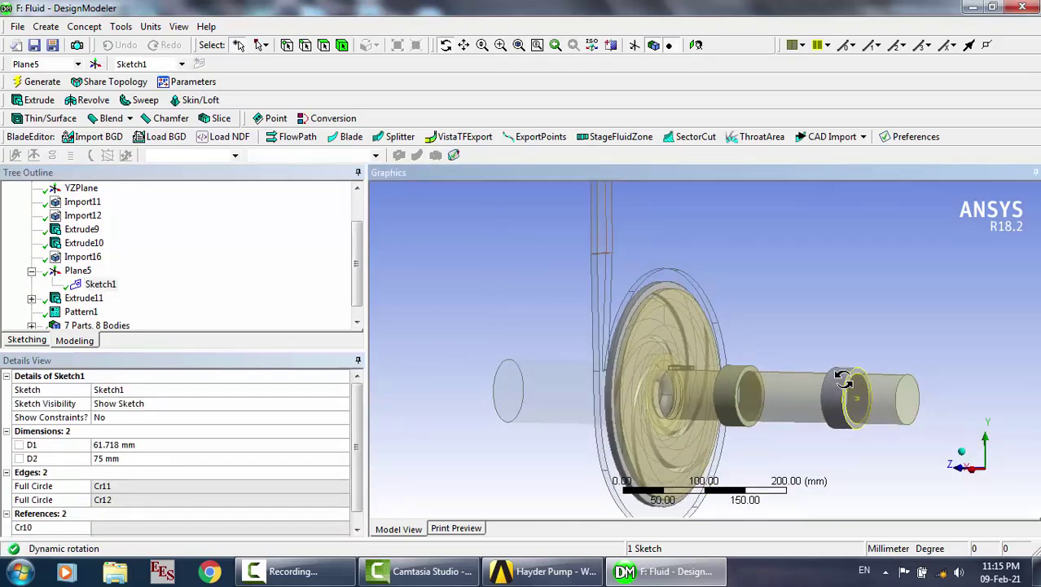
# Review how the support rings are built, checking the details of Plane5, Extrude11 and the linear Pattern1
pyautogui.click(79, 271)
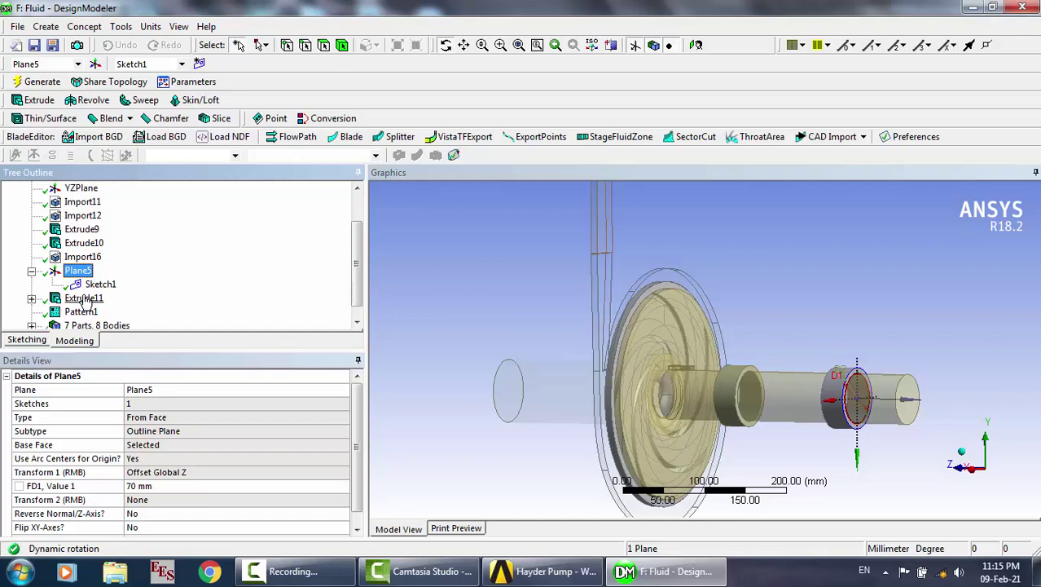
pyautogui.click(31, 299)
pyautogui.click(102, 284)
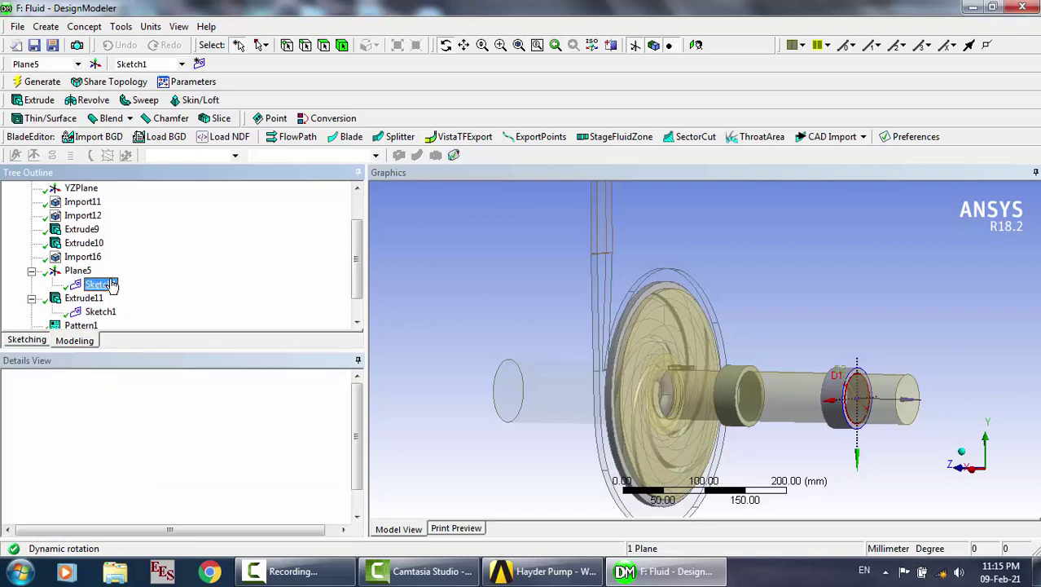
pyautogui.click(92, 298)
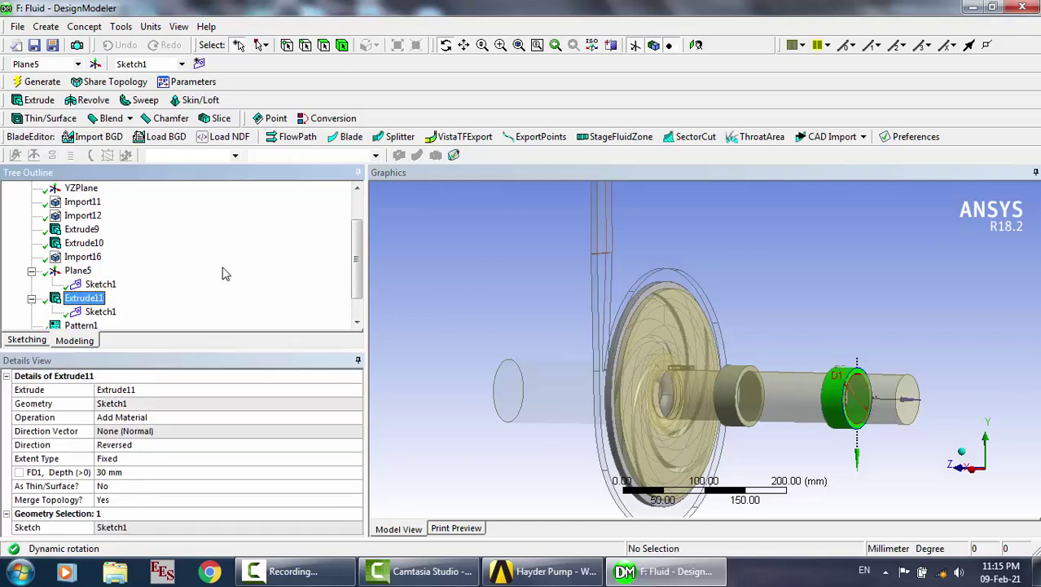
pyautogui.scroll(-1, 221, 273)
pyautogui.click(80, 298)
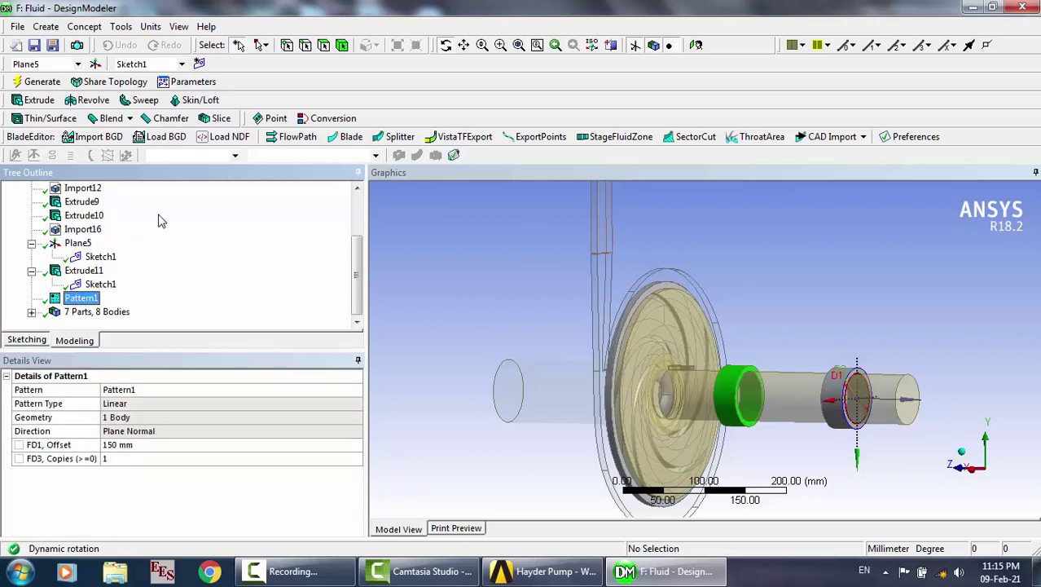
# Expand the list of parts and bodies and inspect each Impeller passage and Volute flow fluid body in turn
pyautogui.click(32, 312)
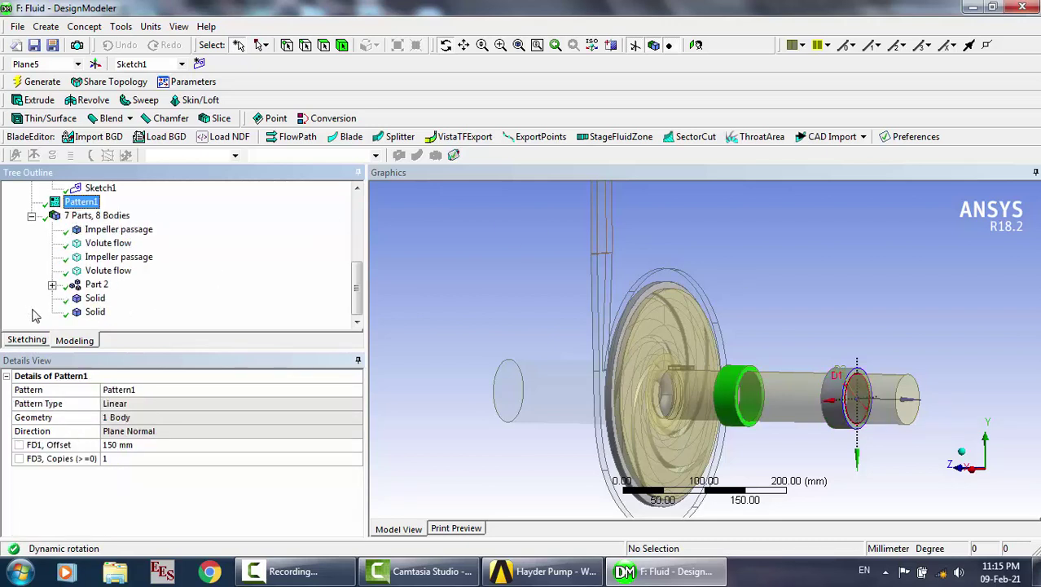
pyautogui.click(119, 231)
pyautogui.press('Down')
pyautogui.press('Down')
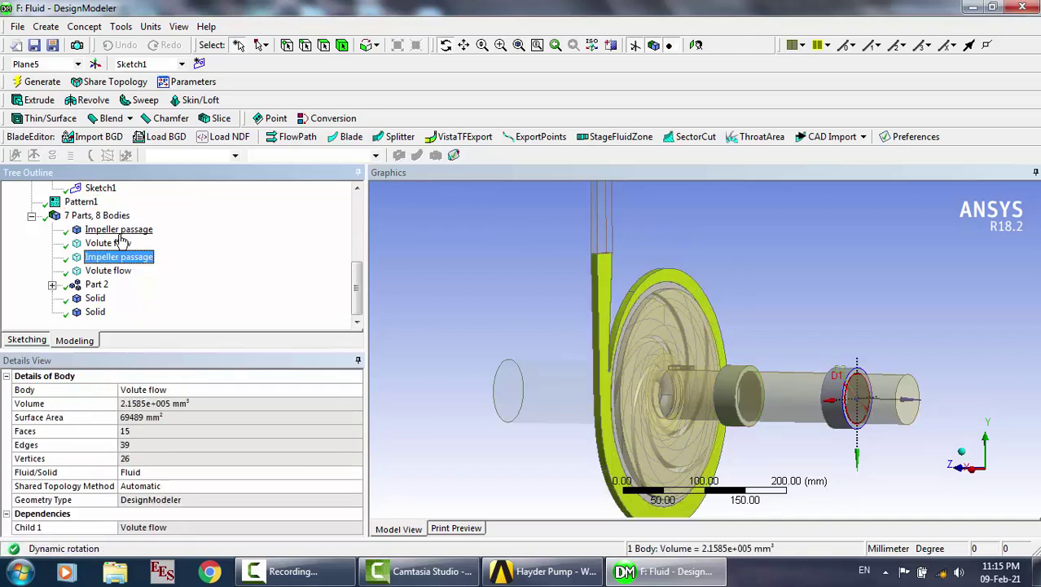
pyautogui.press('Down')
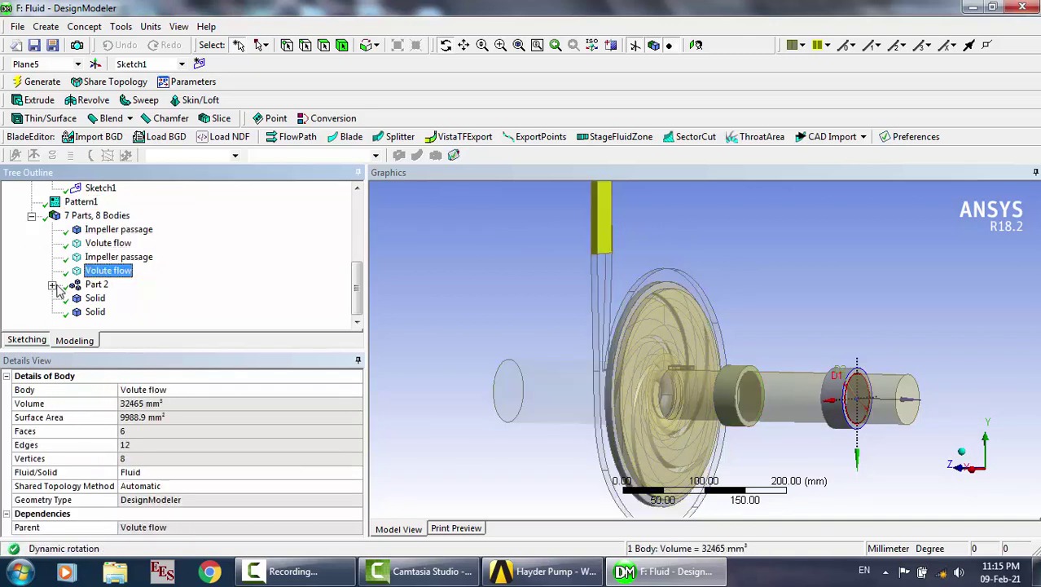
# Inspect the two Blade bodies in Part 2 from the side, and check the two Solid support-ring bodies
pyautogui.click(52, 285)
pyautogui.click(115, 299)
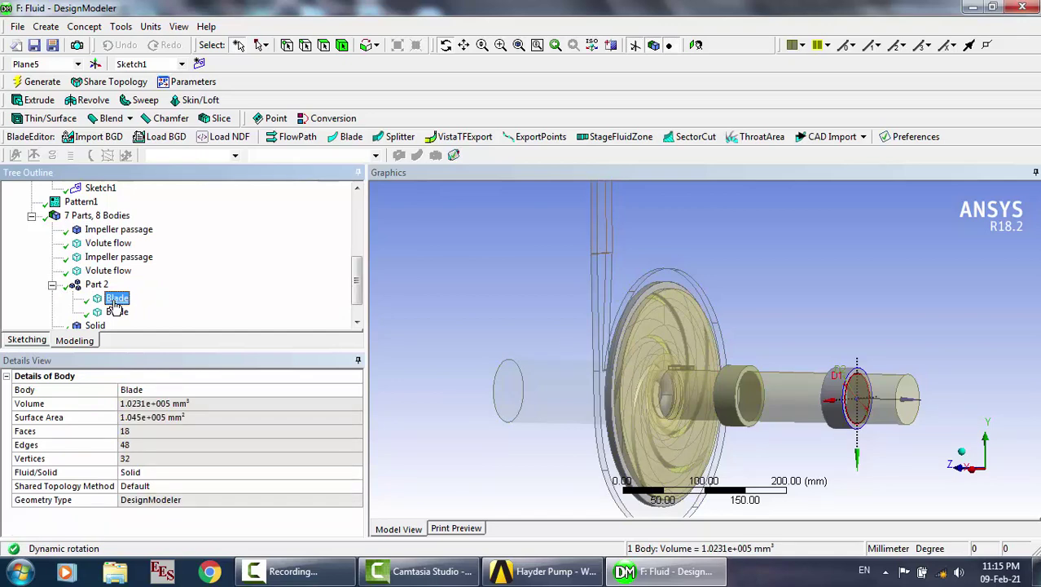
pyautogui.click(116, 309)
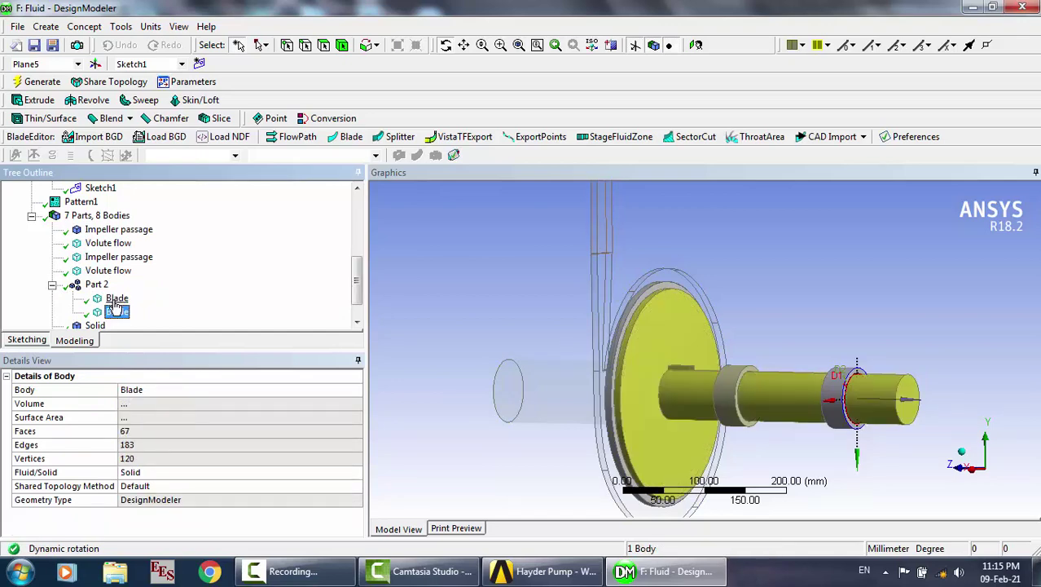
pyautogui.scroll(-1, 116, 308)
pyautogui.moveTo(636, 301); pyautogui.dragTo(699, 303)
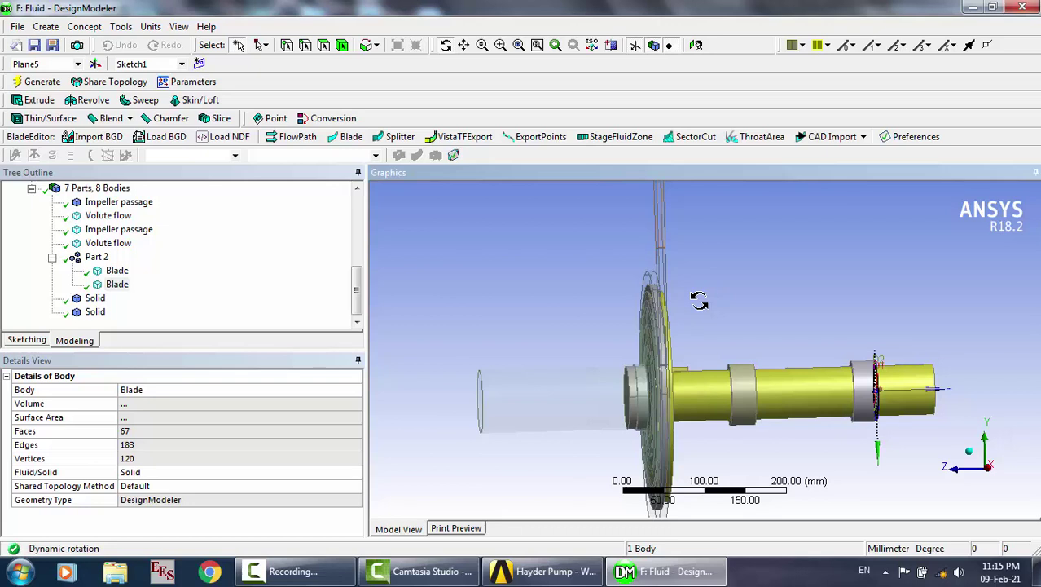
pyautogui.click(115, 272)
pyautogui.press('Down')
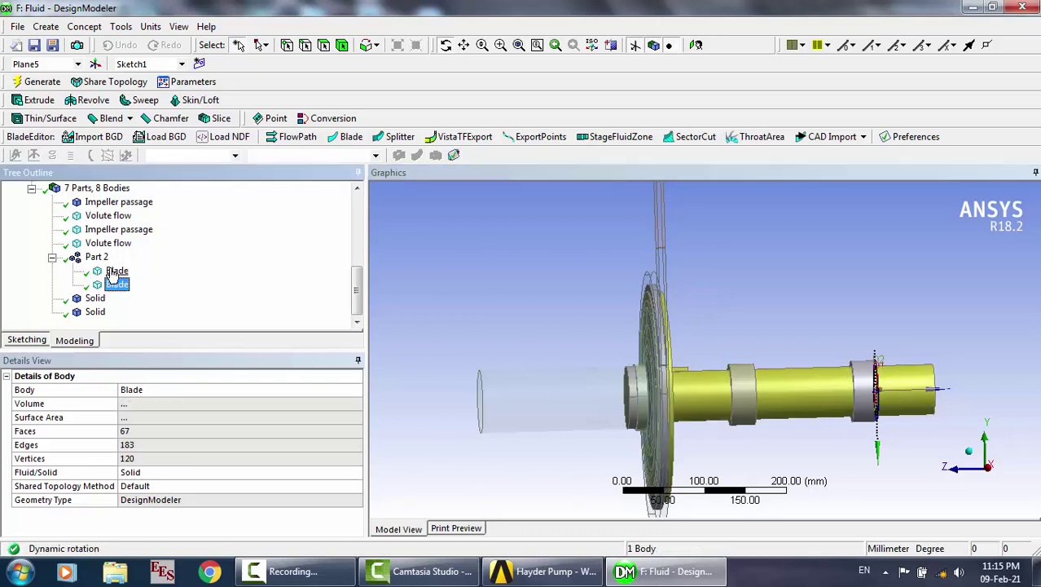
pyautogui.click(95, 298)
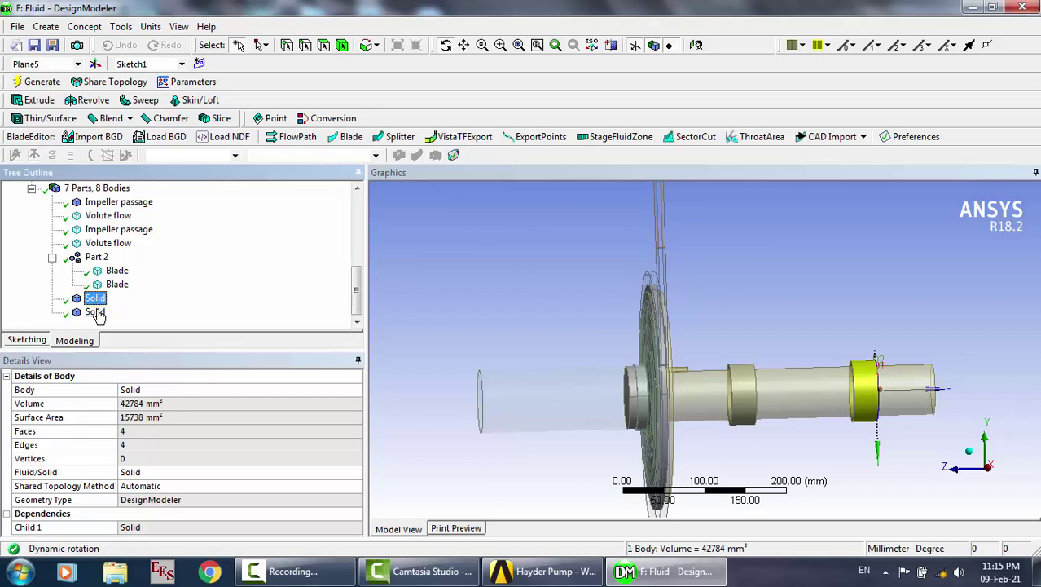
pyautogui.click(95, 312)
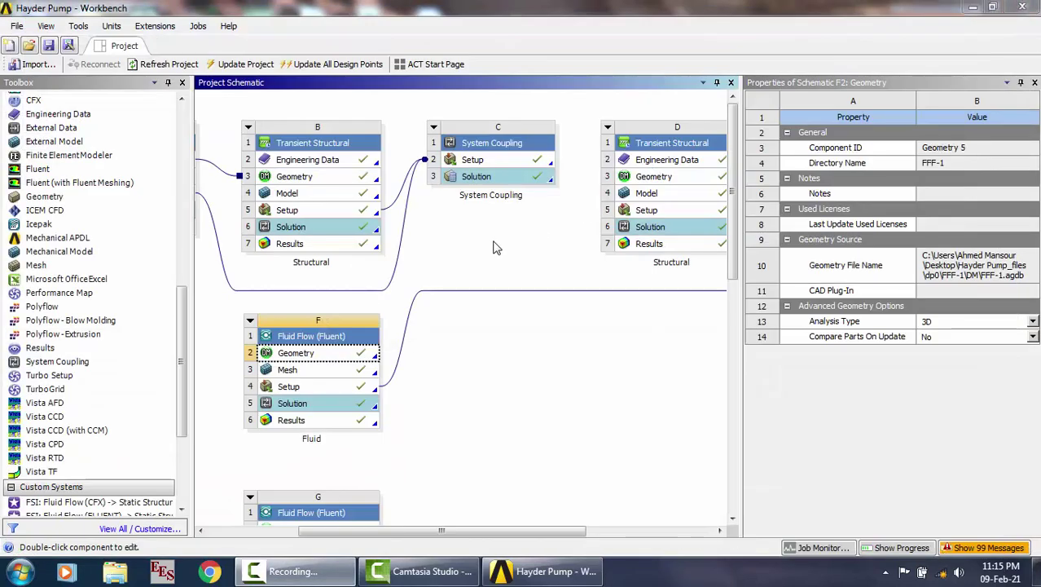
# Open the mesh of the Fluid system F in Meshing and check which bodies its geometry contains
pyautogui.doubleClick(330, 374)
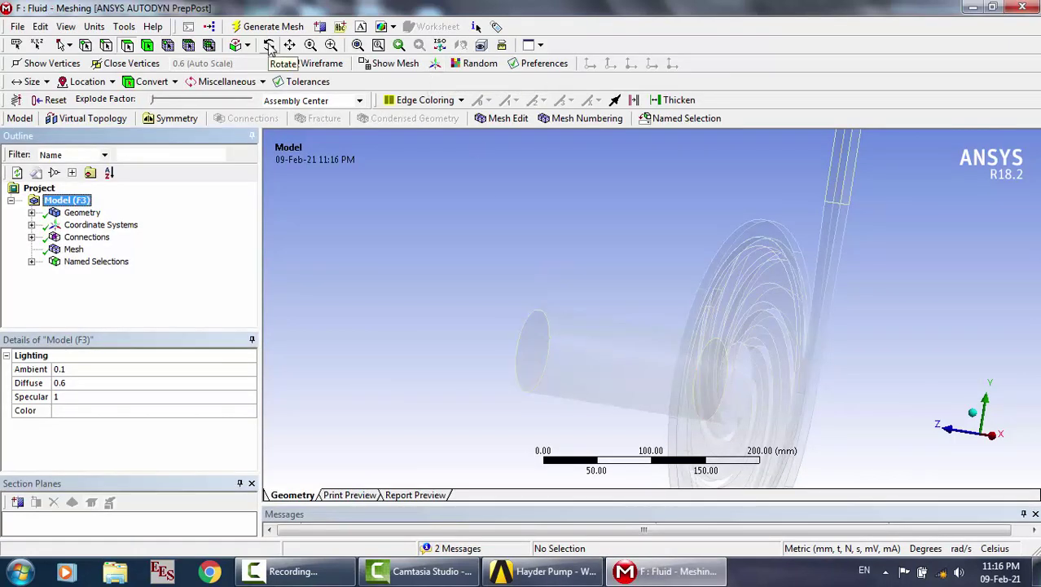
pyautogui.click(31, 237)
pyautogui.click(31, 237)
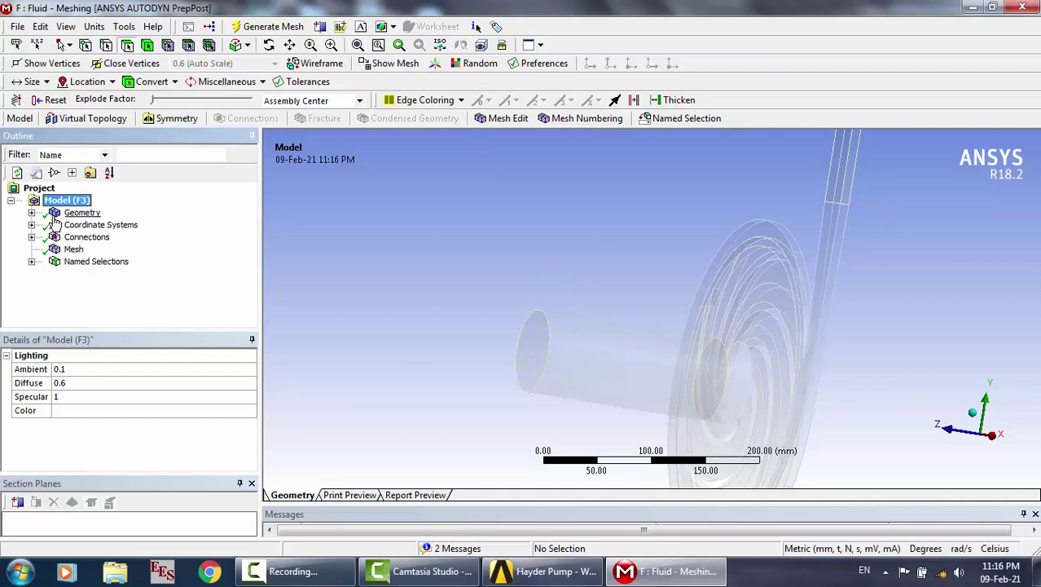
pyautogui.click(31, 213)
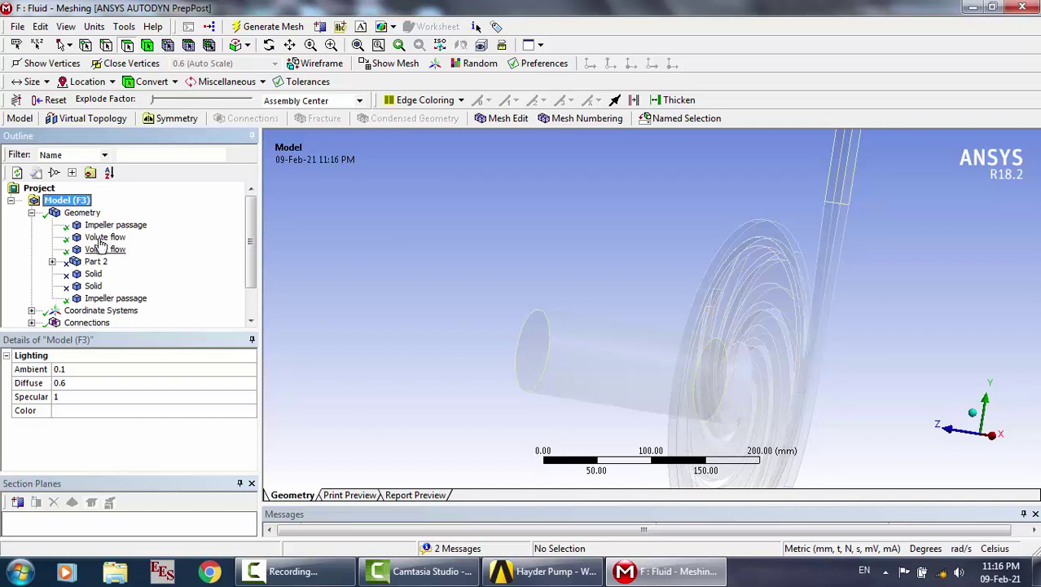
pyautogui.click(32, 212)
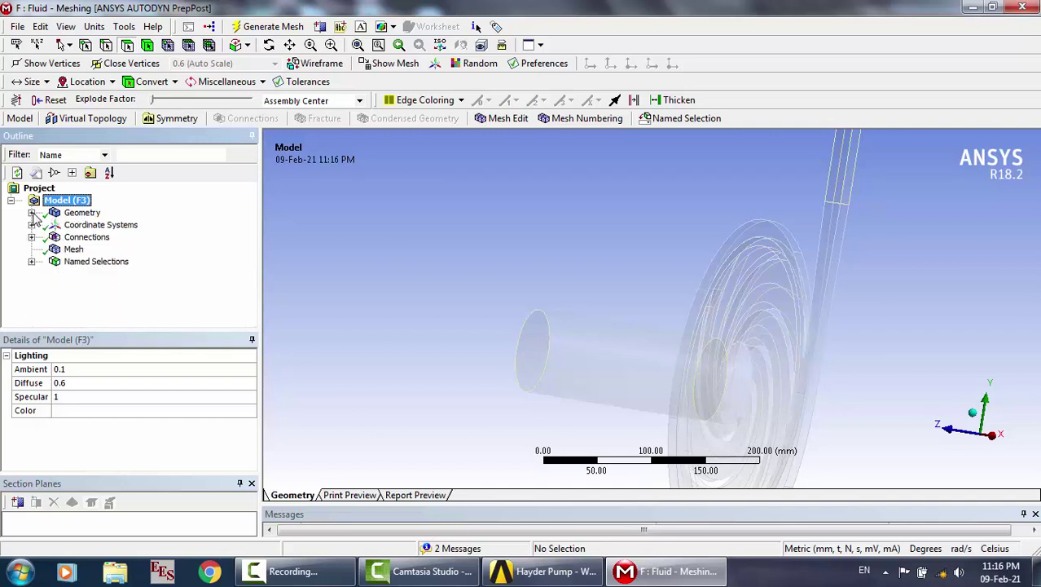
# Review the named selections Inlet flow, Inlet, Rotating Impeller, Stationary Volute and Outlet on the model
pyautogui.click(31, 262)
pyautogui.click(99, 237)
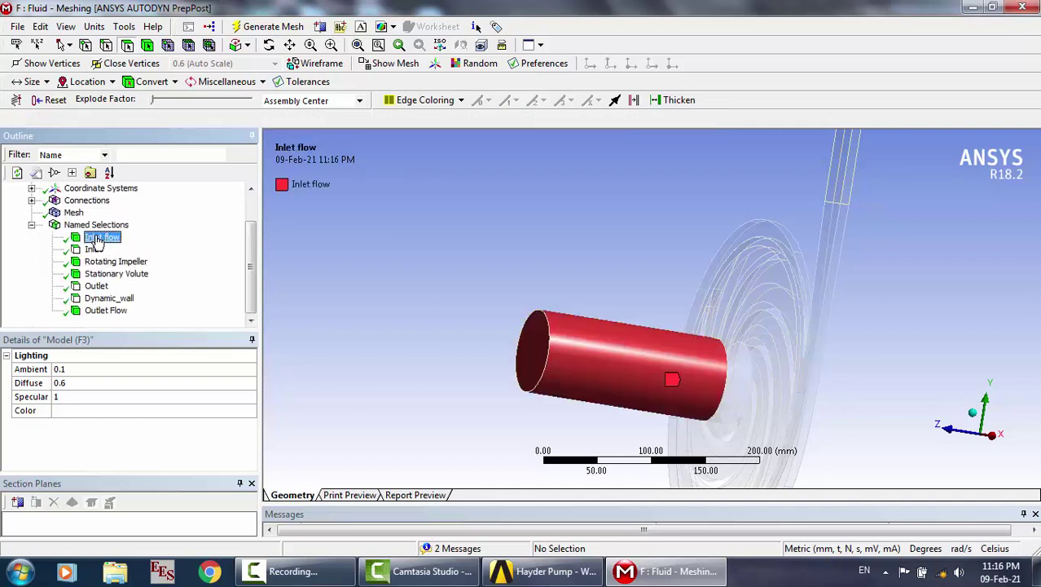
pyautogui.click(100, 250)
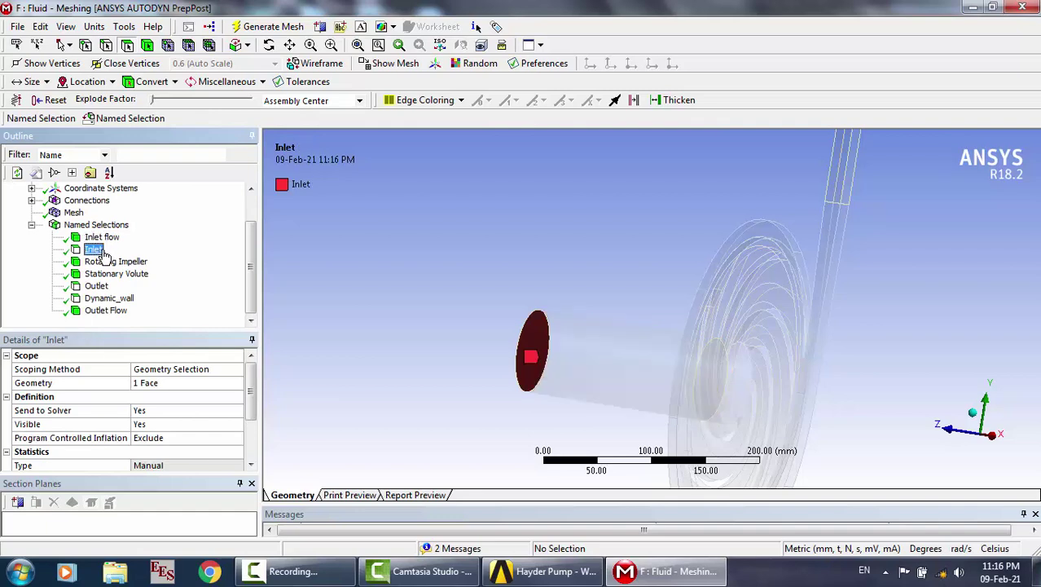
pyautogui.click(105, 262)
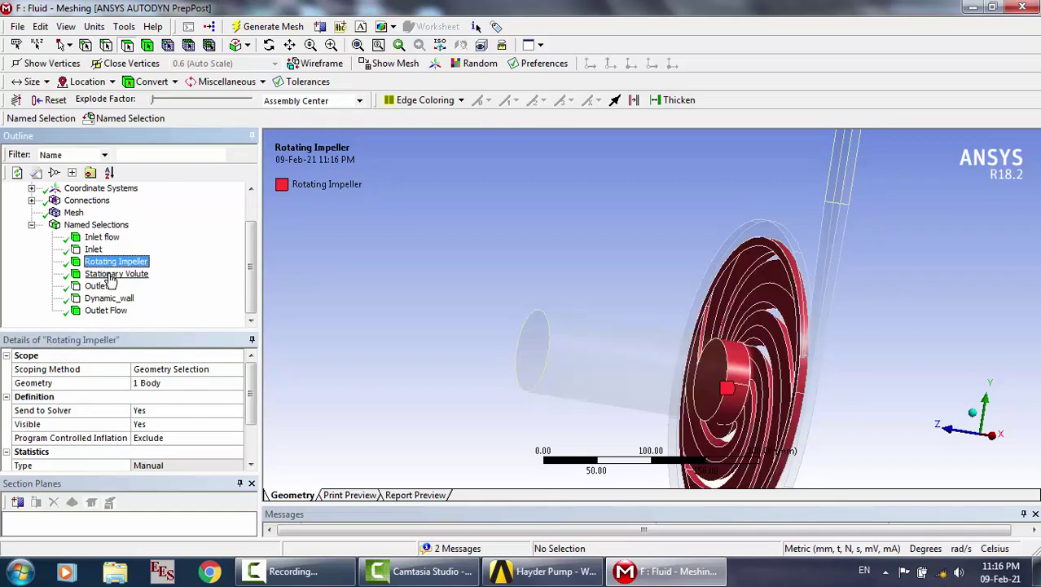
pyautogui.click(112, 275)
pyautogui.click(109, 287)
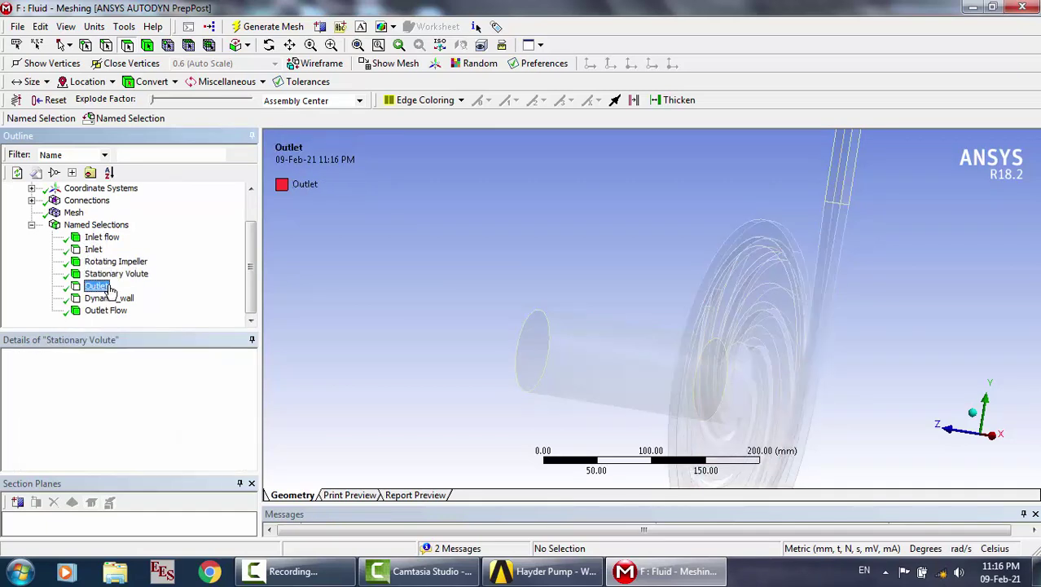
pyautogui.scroll(-2, 599, 297)
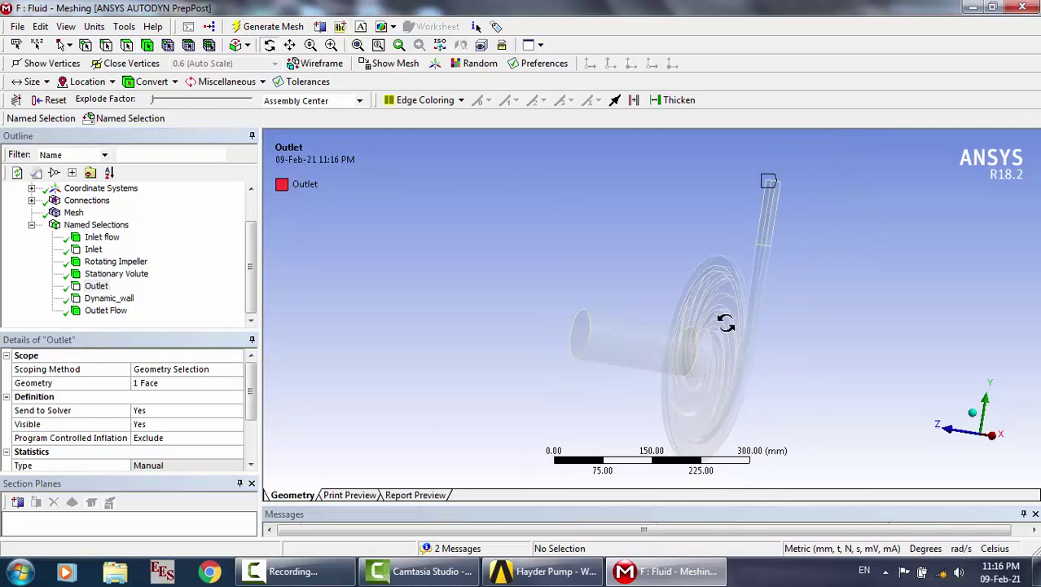
pyautogui.moveTo(725, 316); pyautogui.dragTo(718, 352, button='middle')
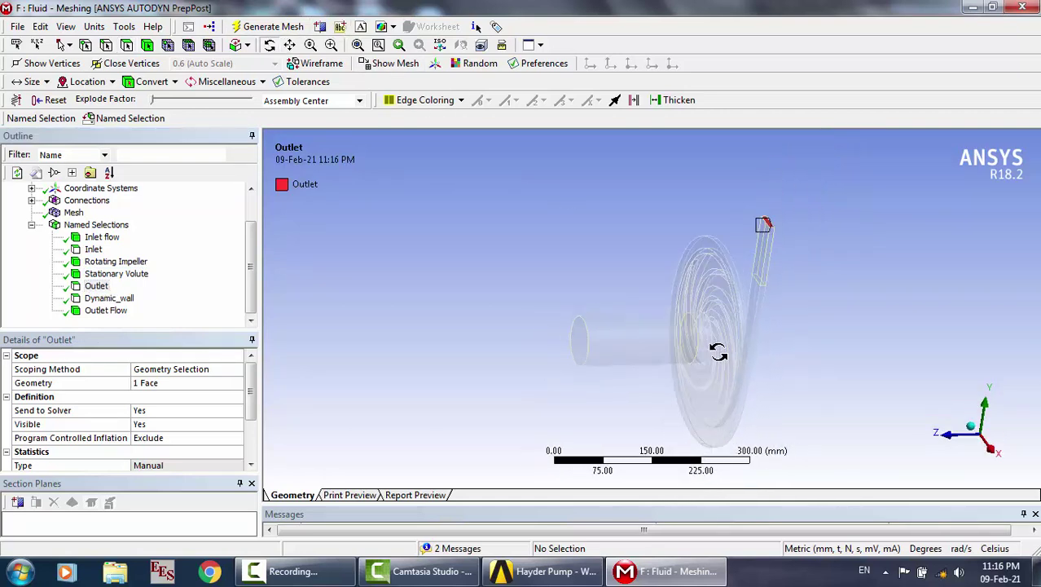
# Examine the Dynamic_wall faces around the impeller and the Outlet Flow body, and close Meshing
pyautogui.click(114, 299)
pyautogui.scroll(5, 805, 316)
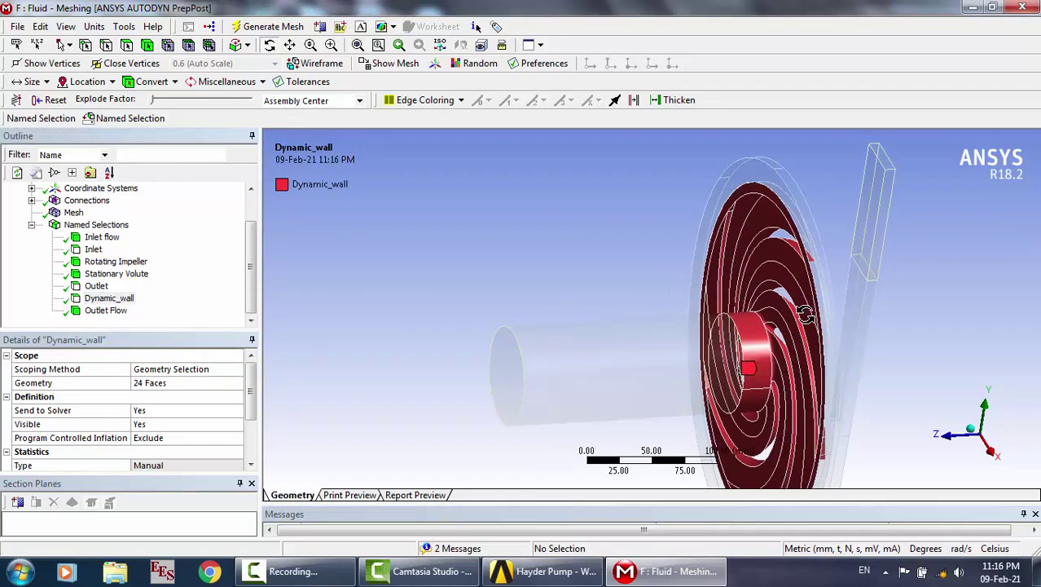
pyautogui.moveTo(806, 316); pyautogui.dragTo(835, 321, button='middle')
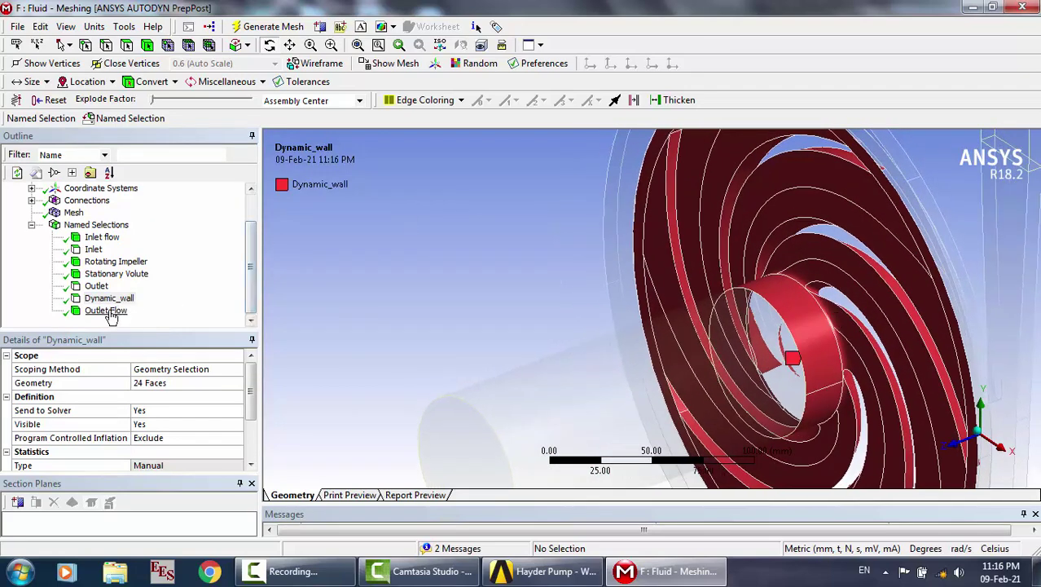
pyautogui.moveTo(624, 237); pyautogui.dragTo(697, 264, button='middle')
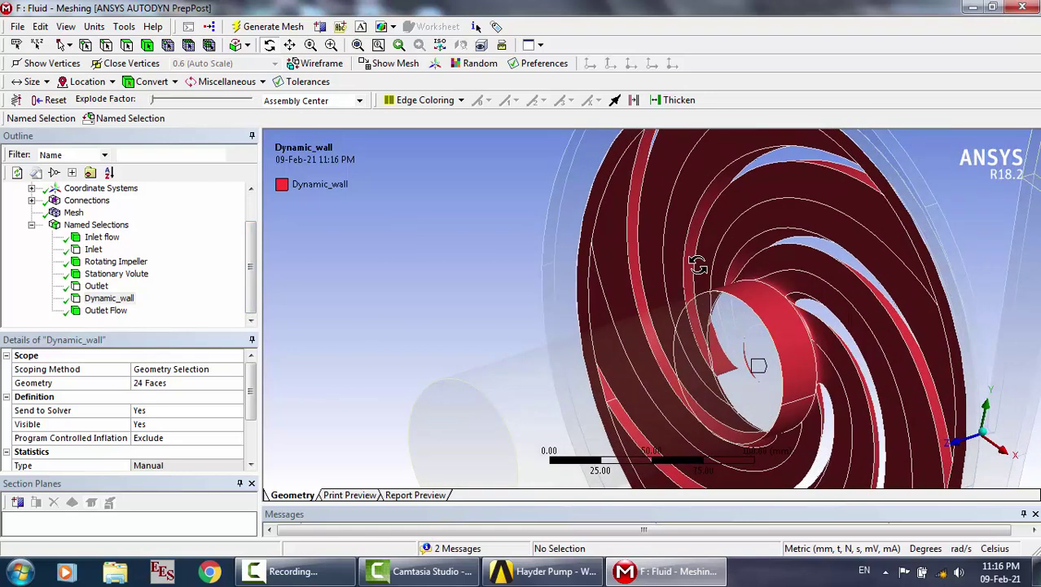
pyautogui.click(106, 310)
pyautogui.scroll(-5, 652, 240)
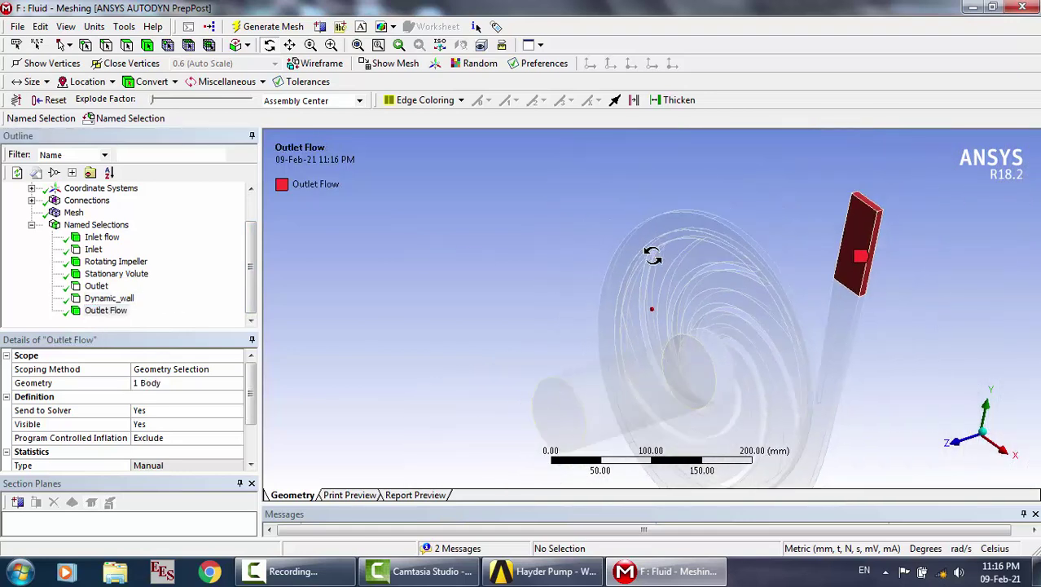
pyautogui.click(1023, 8)
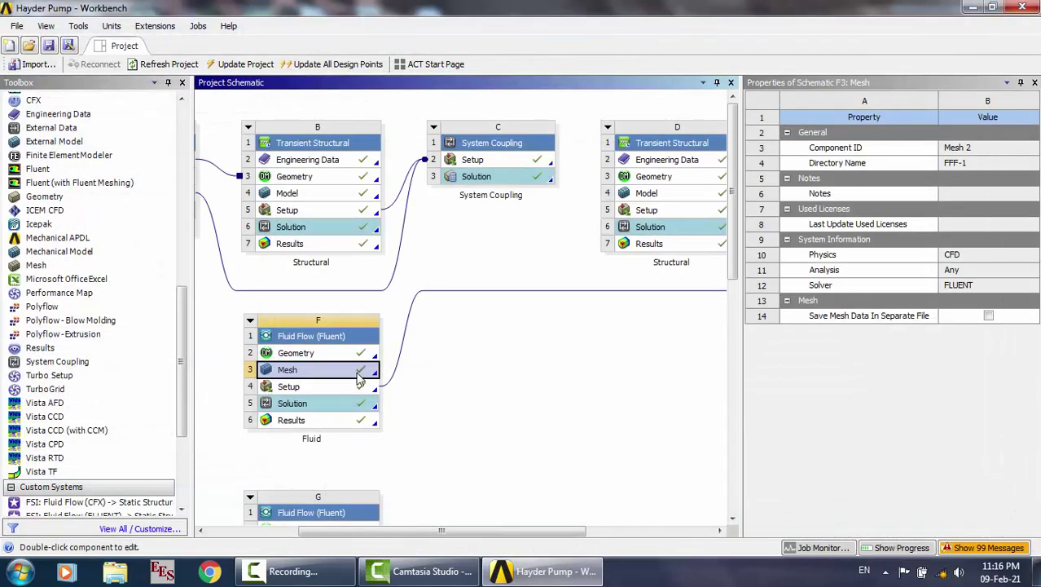
# Open the Fluid system's setup in Fluent and review the mesh motion settings of the rotating_impeller cell zone
pyautogui.doubleClick(359, 375)
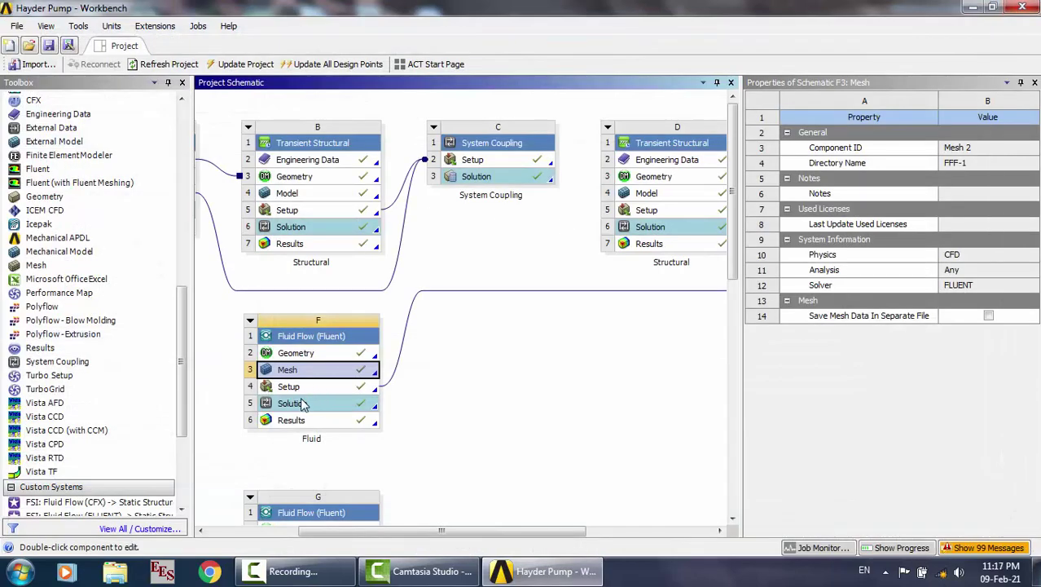
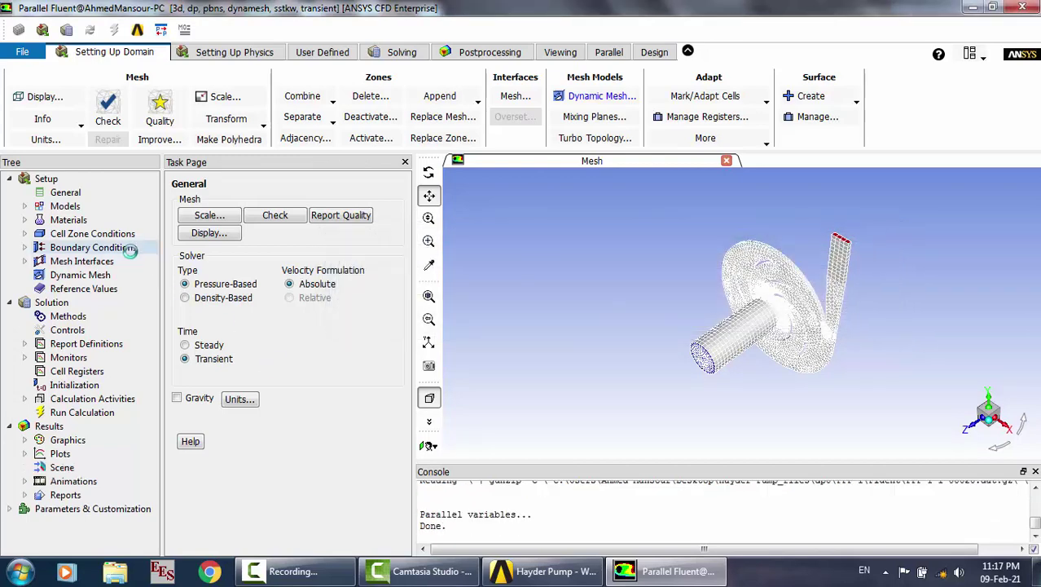
pyautogui.doubleClick(62, 235)
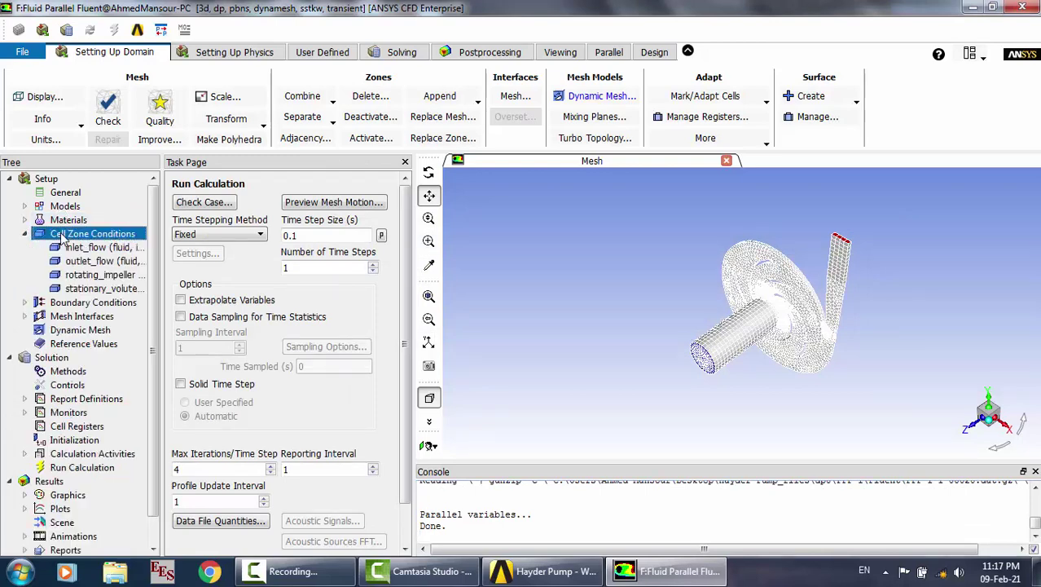
pyautogui.click(225, 256)
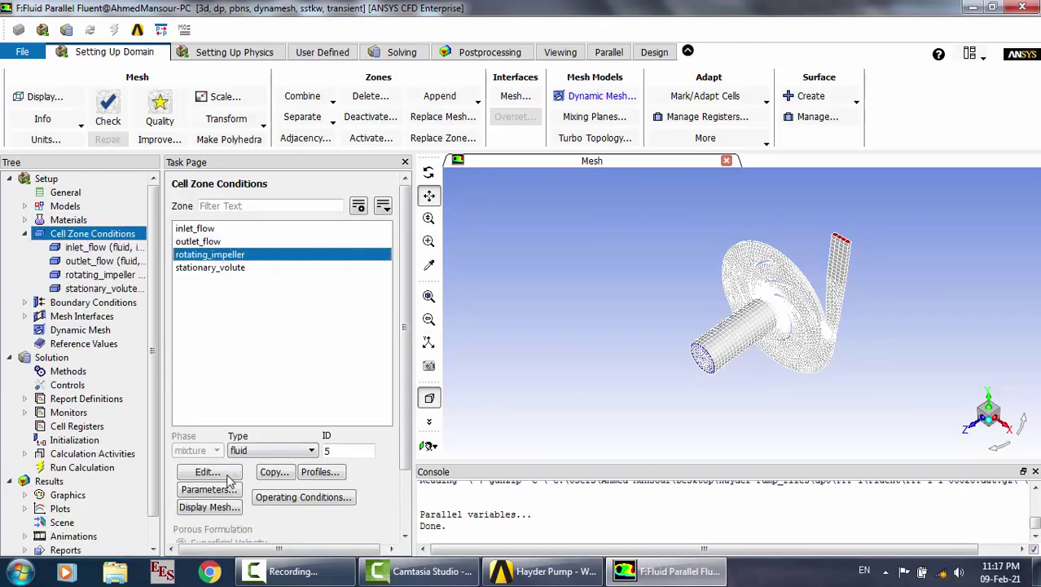
pyautogui.click(226, 475)
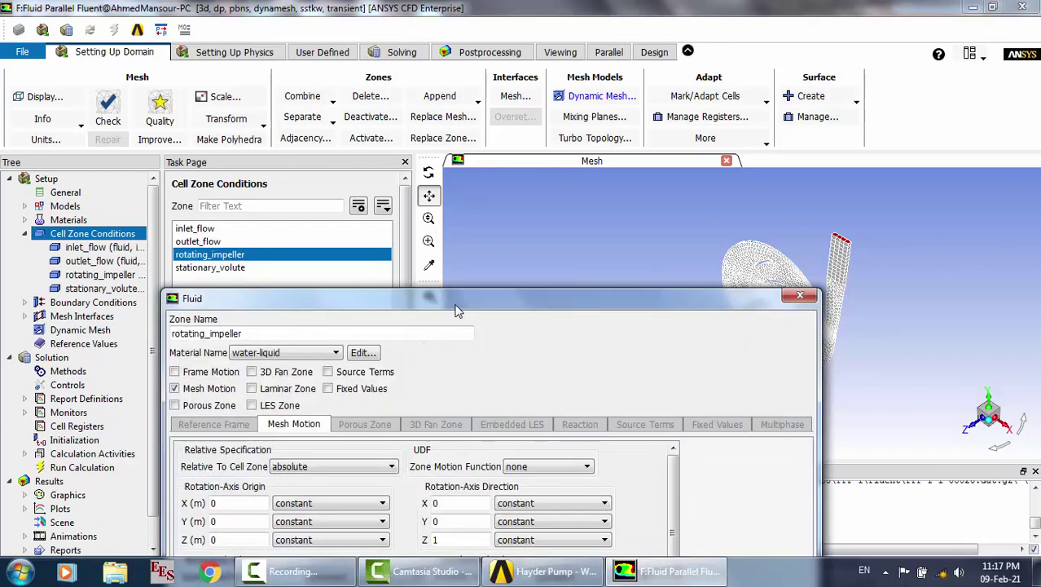
pyautogui.moveTo(459, 356); pyautogui.dragTo(458, 188)
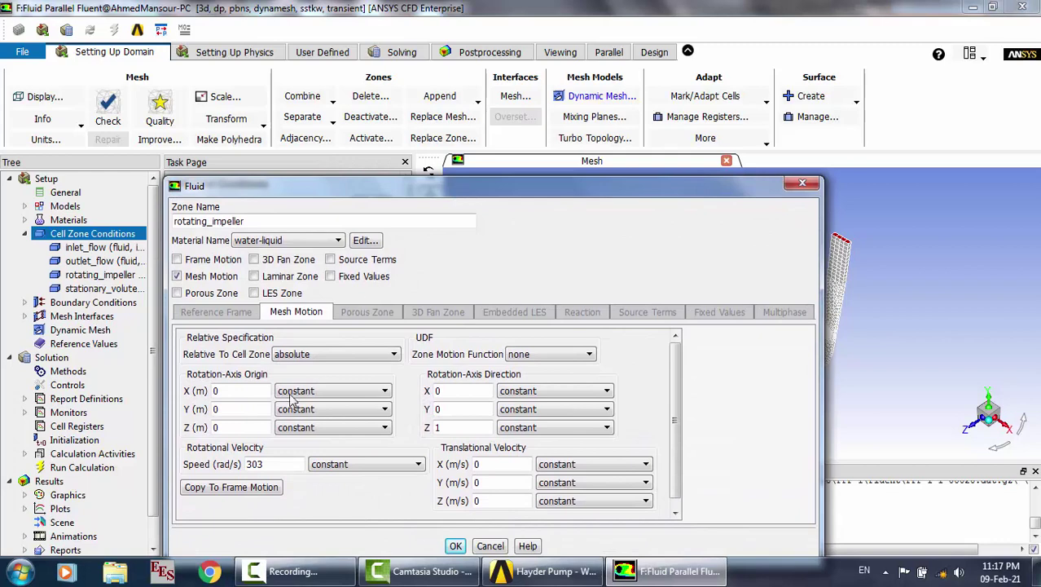
pyautogui.click(803, 183)
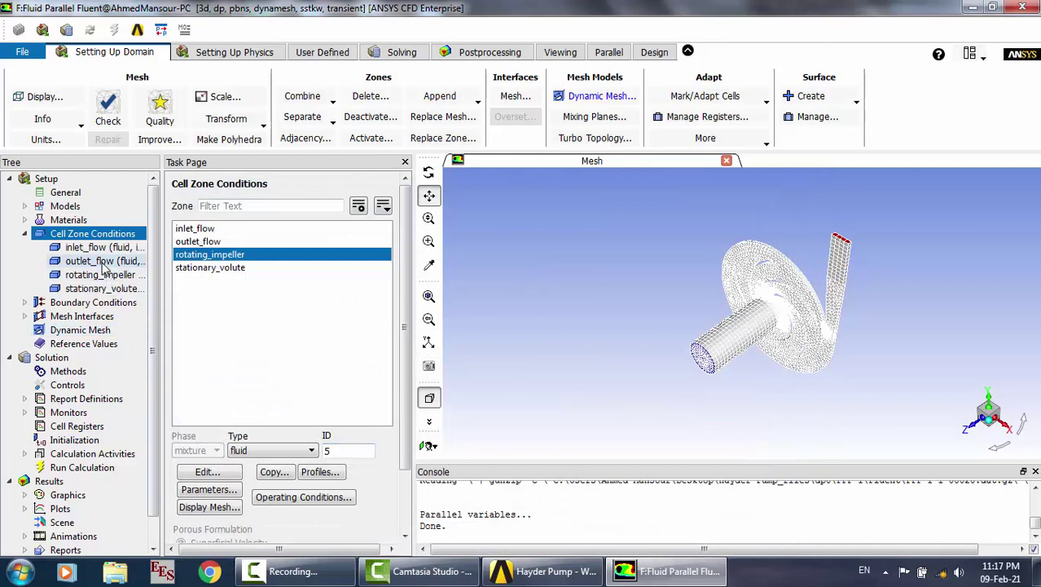
# Open the inlet boundary condition and review its mass-flow and turbulence settings
pyautogui.doubleClick(51, 303)
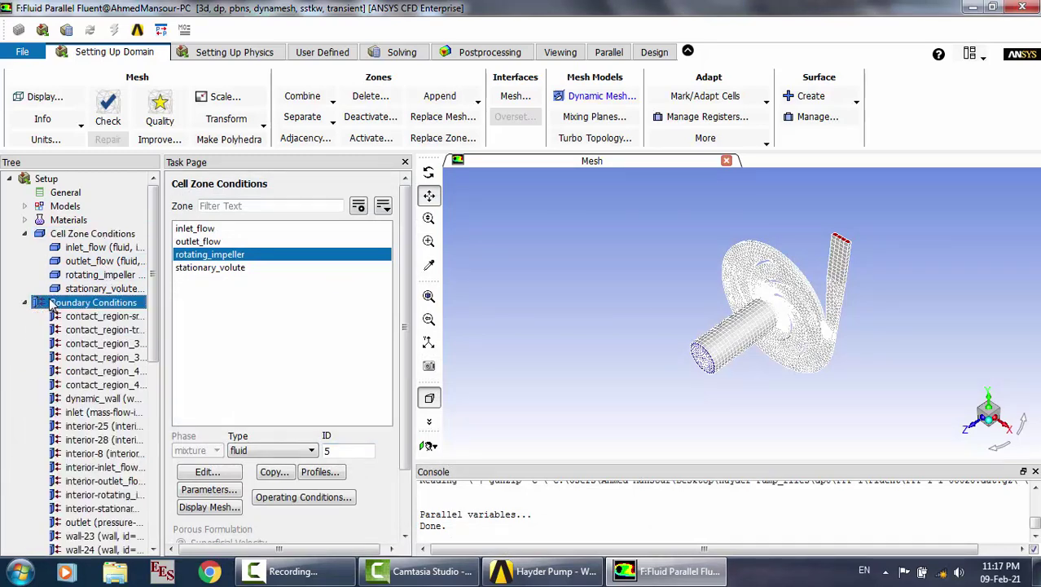
pyautogui.click(216, 320)
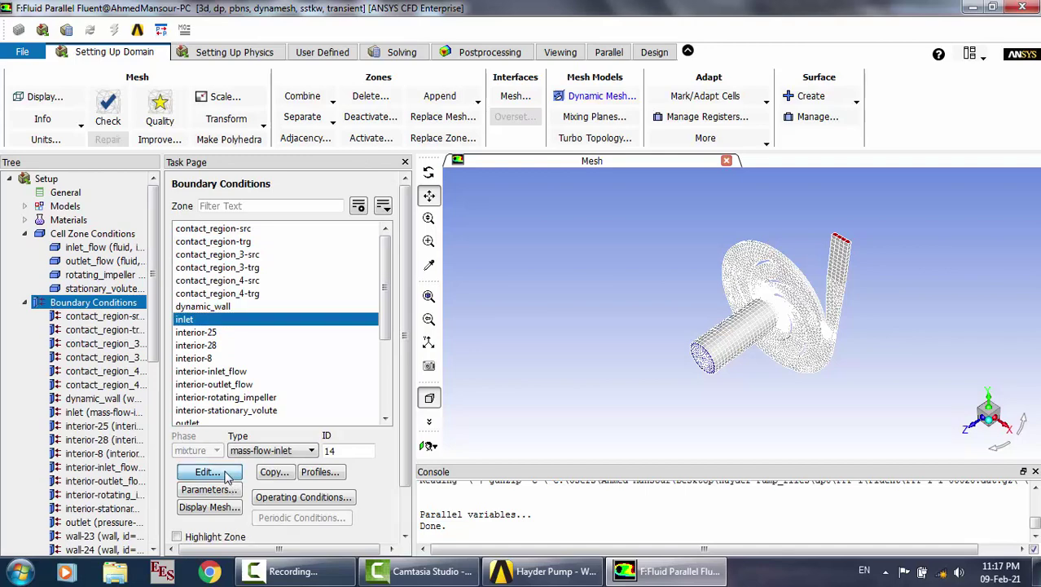
pyautogui.click(227, 478)
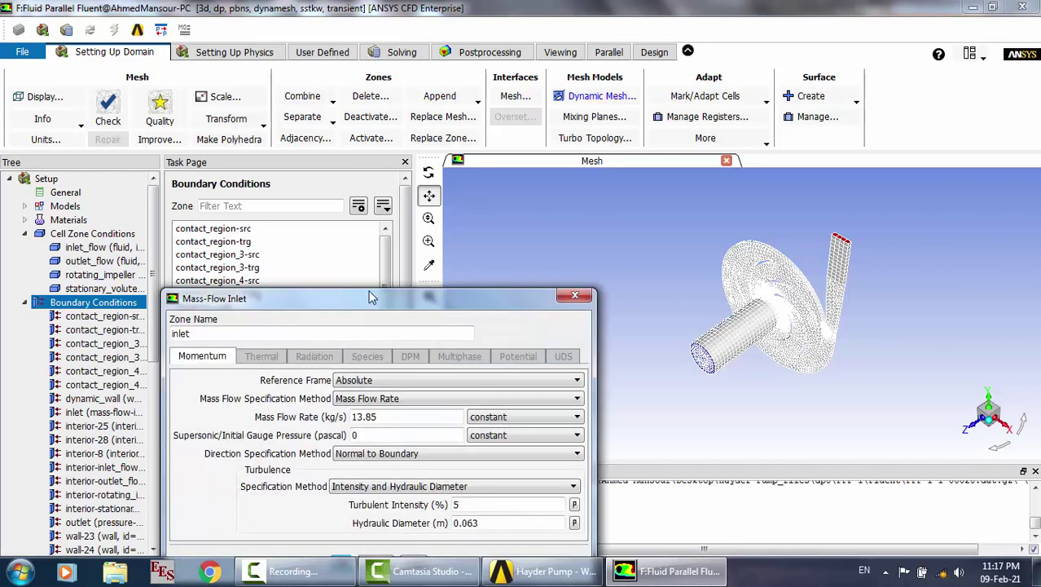
pyautogui.moveTo(371, 298); pyautogui.dragTo(383, 159)
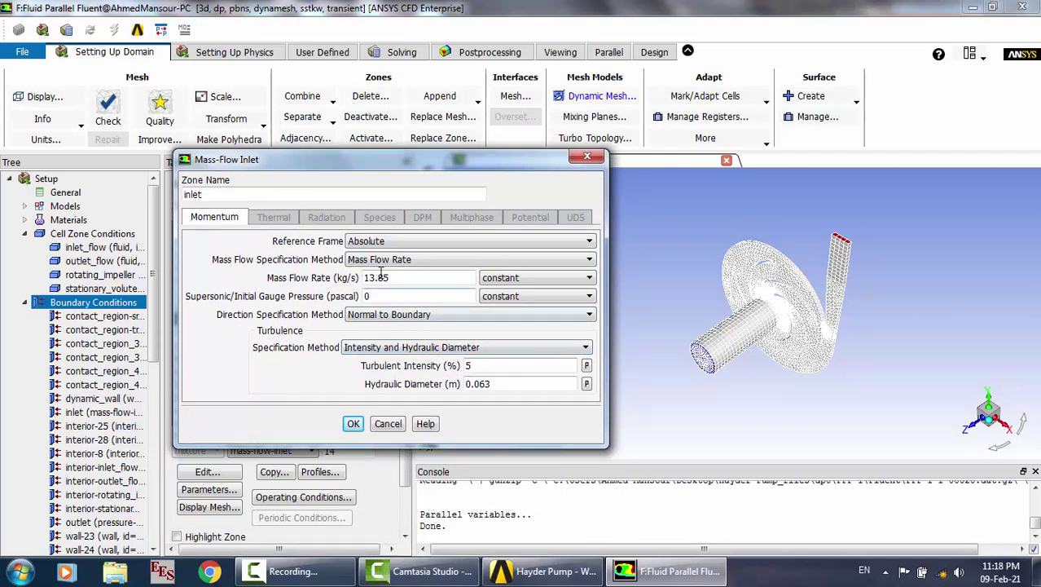
# Check the inlet's mass flow rate and accept its settings, and review the outlet's gauge pressure and turbulence settings
pyautogui.moveTo(409, 278); pyautogui.dragTo(357, 278)
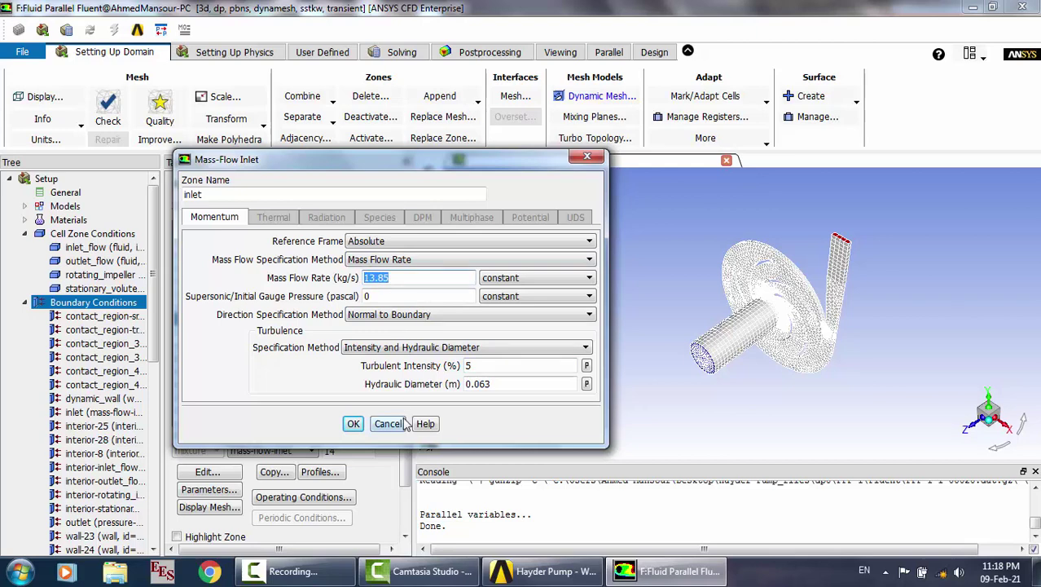
pyautogui.click(356, 423)
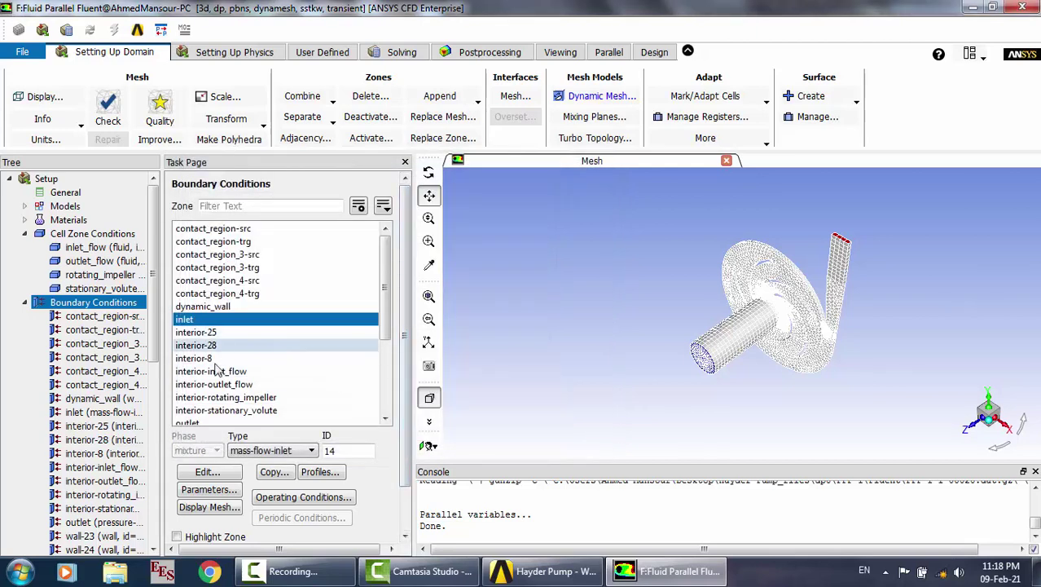
pyautogui.click(209, 423)
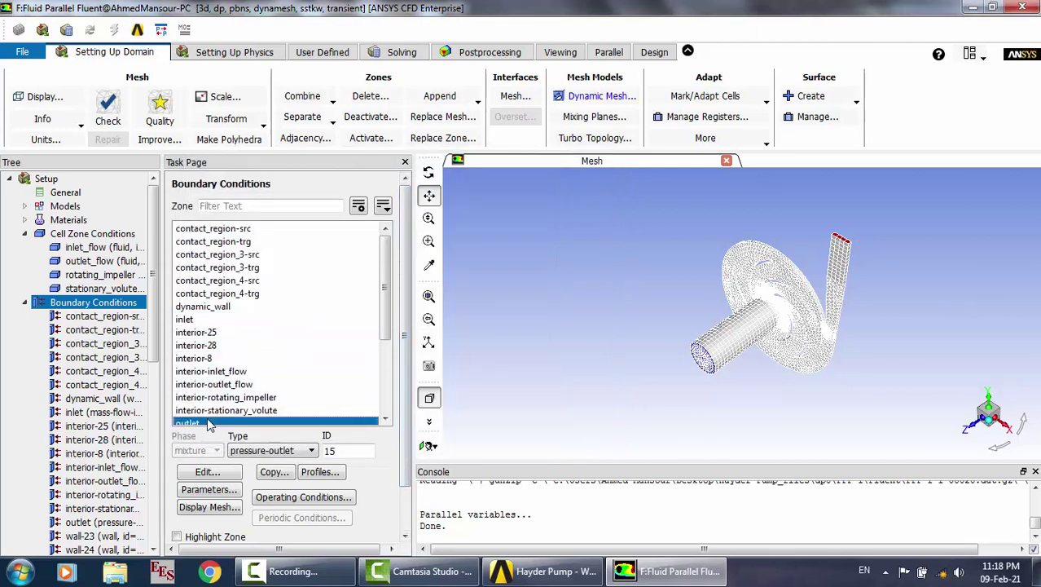
pyautogui.click(205, 473)
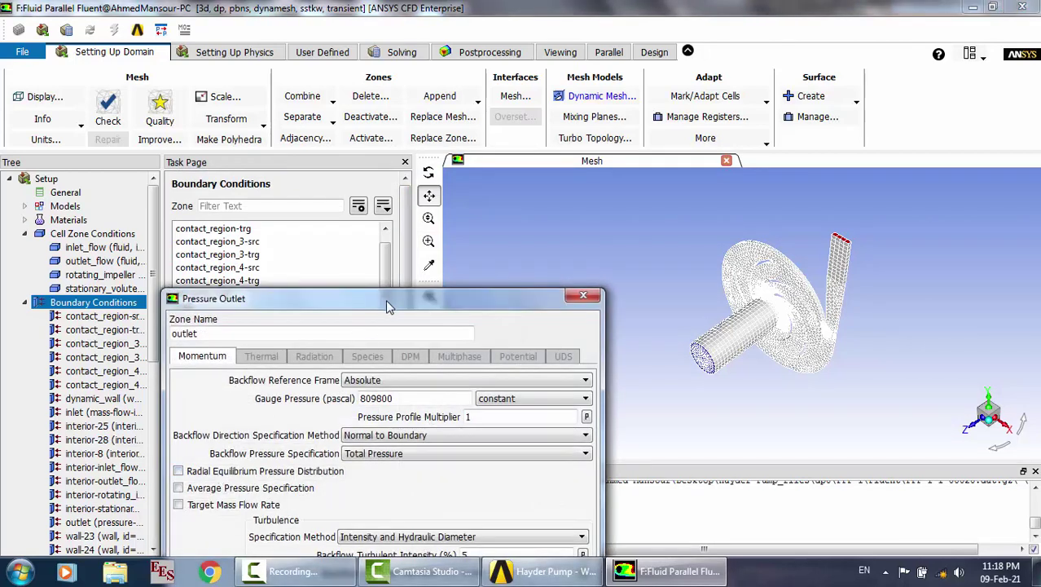
pyautogui.moveTo(389, 306); pyautogui.dragTo(407, 169)
pyautogui.moveTo(424, 262); pyautogui.dragTo(369, 262)
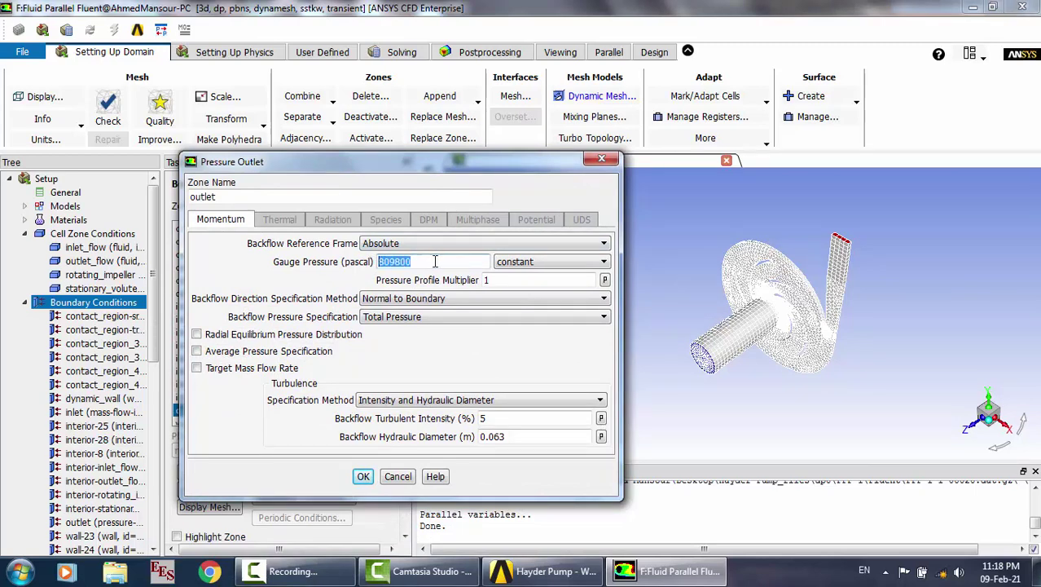
pyautogui.moveTo(435, 260); pyautogui.dragTo(373, 261)
pyautogui.moveTo(430, 262); pyautogui.dragTo(366, 259)
pyautogui.click(398, 477)
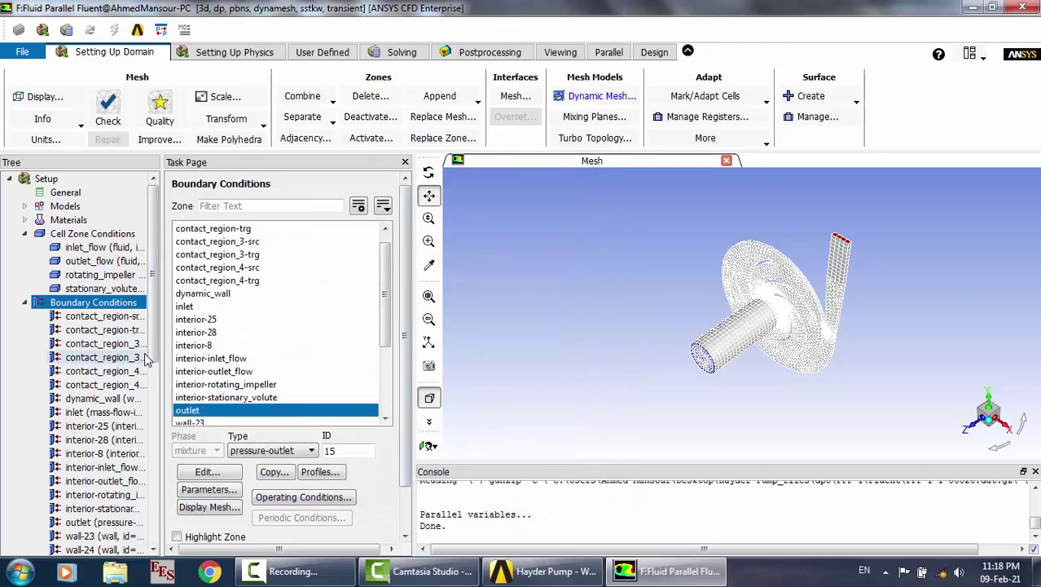
# Open the dynamic_wall boundary condition, review its wall motion, shear and roughness settings, and close it
pyautogui.click(217, 297)
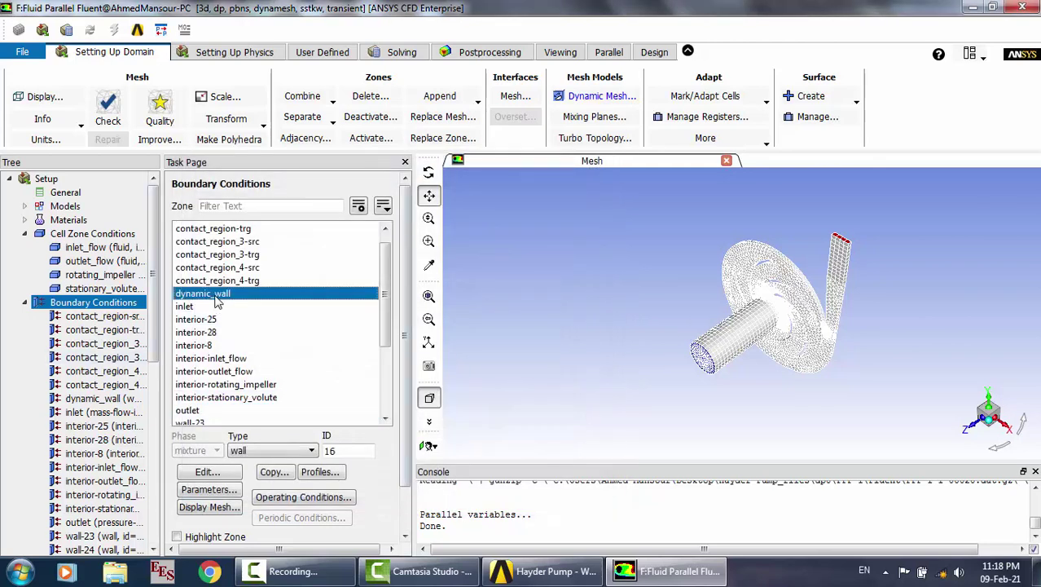
pyautogui.doubleClick(217, 295)
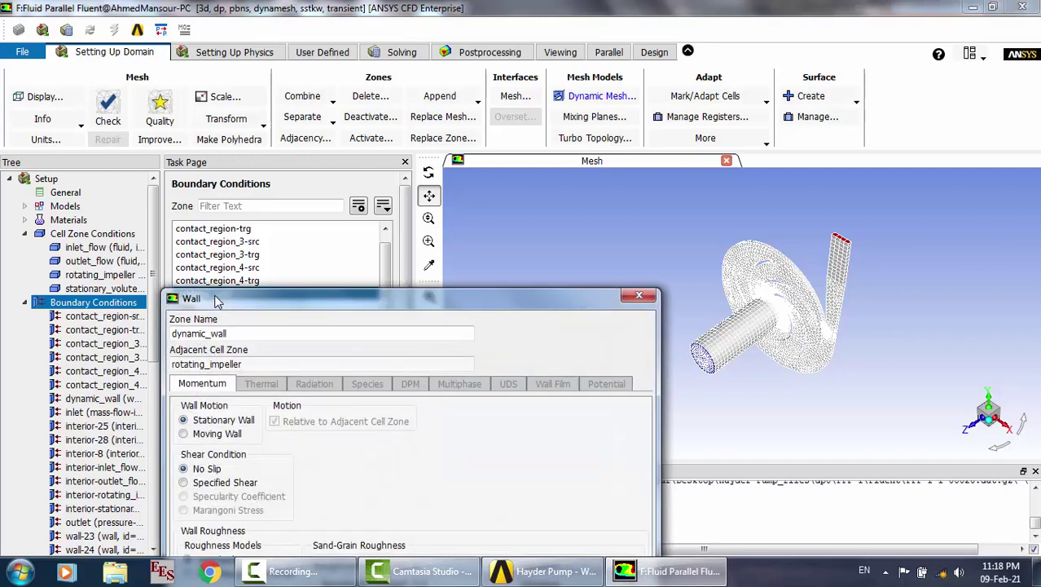
pyautogui.moveTo(373, 303); pyautogui.dragTo(387, 181)
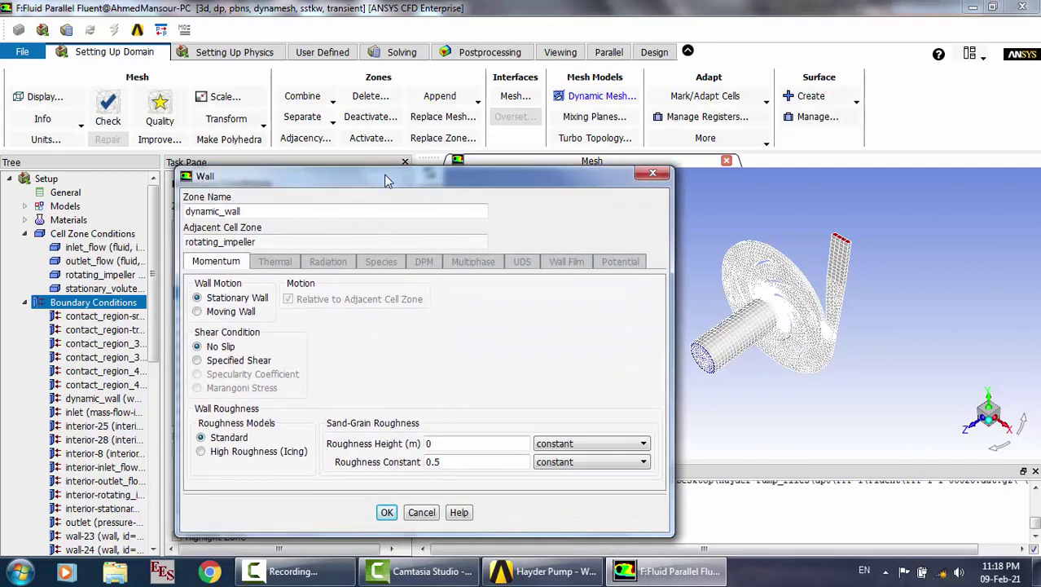
pyautogui.click(422, 512)
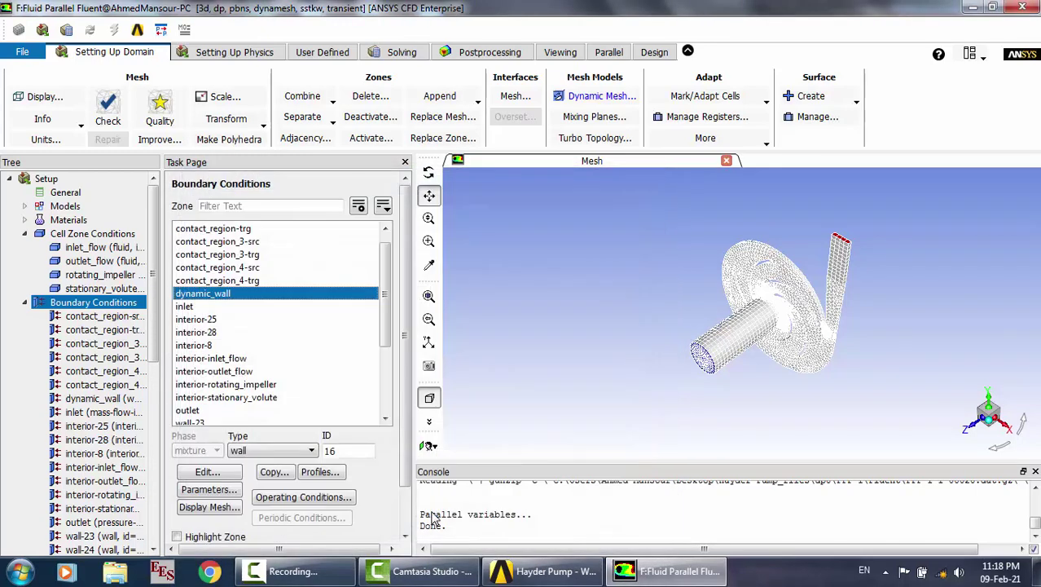
# Review the dynamic_wall zone's motion type in the dynamic mesh setup, and examine the solution methods
pyautogui.click(26, 305)
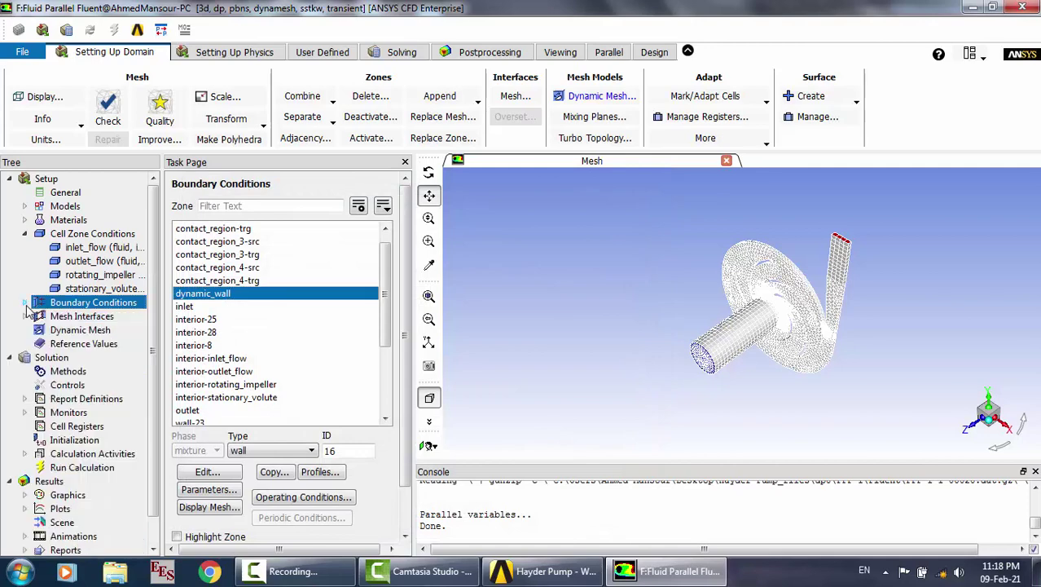
pyautogui.click(71, 334)
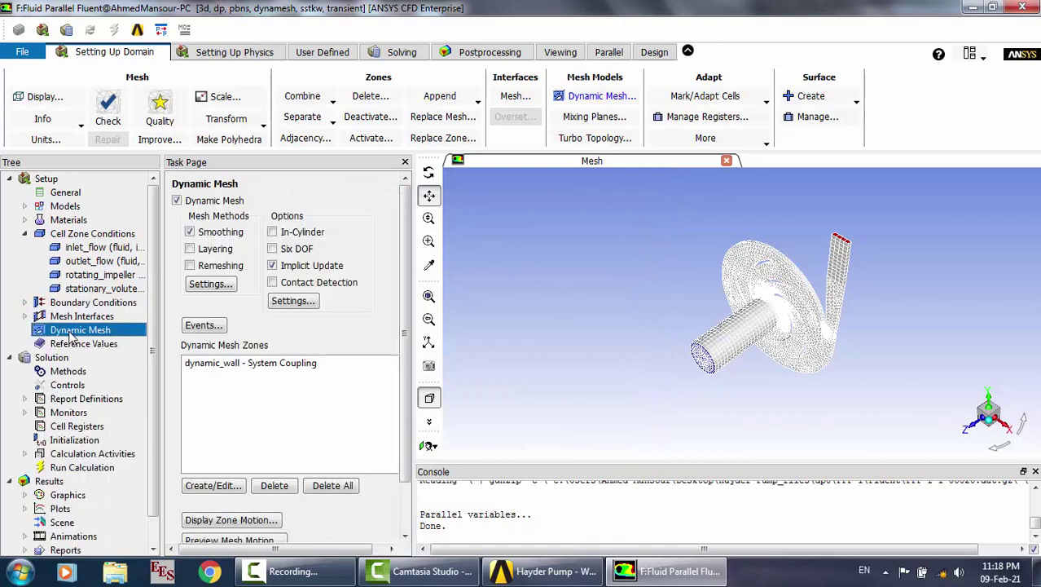
pyautogui.click(242, 365)
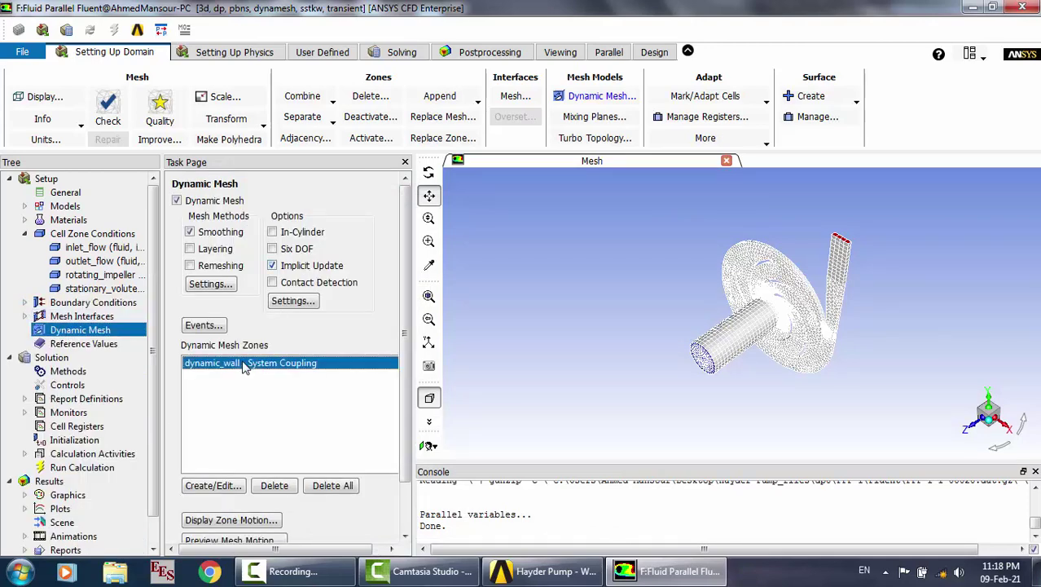
pyautogui.click(234, 488)
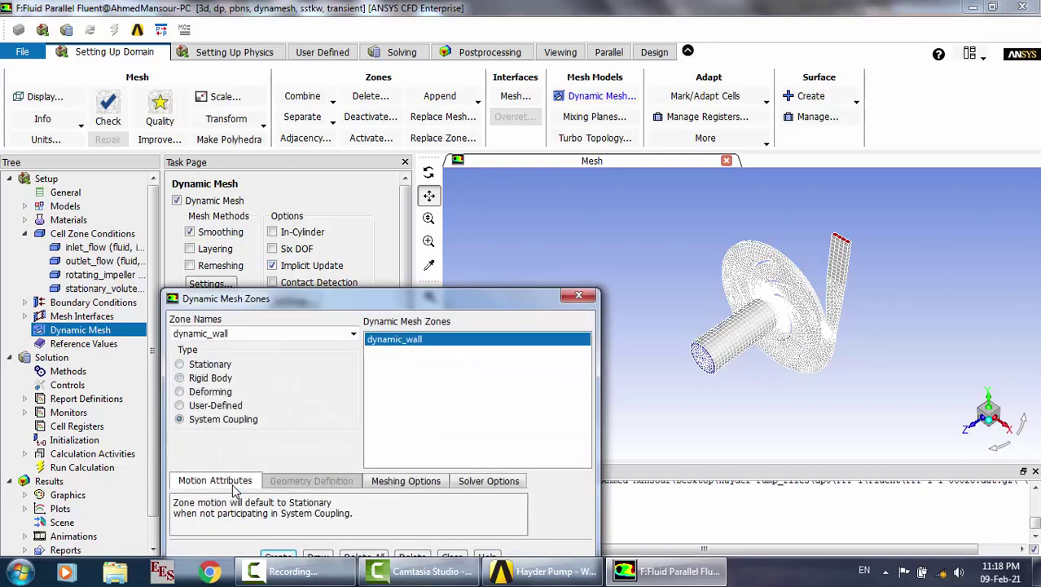
pyautogui.moveTo(500, 307); pyautogui.dragTo(534, 142)
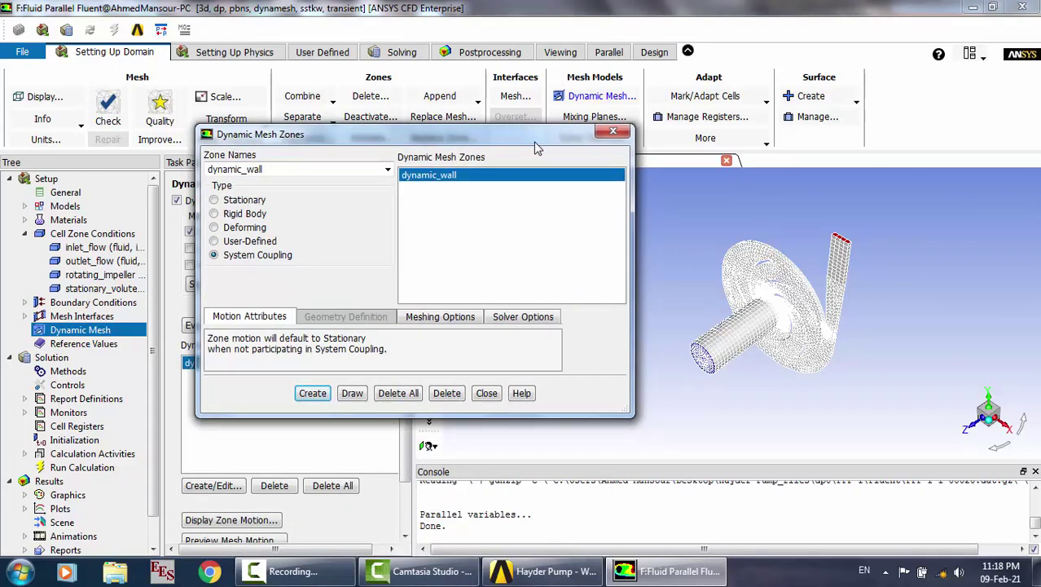
pyautogui.click(487, 392)
pyautogui.click(72, 372)
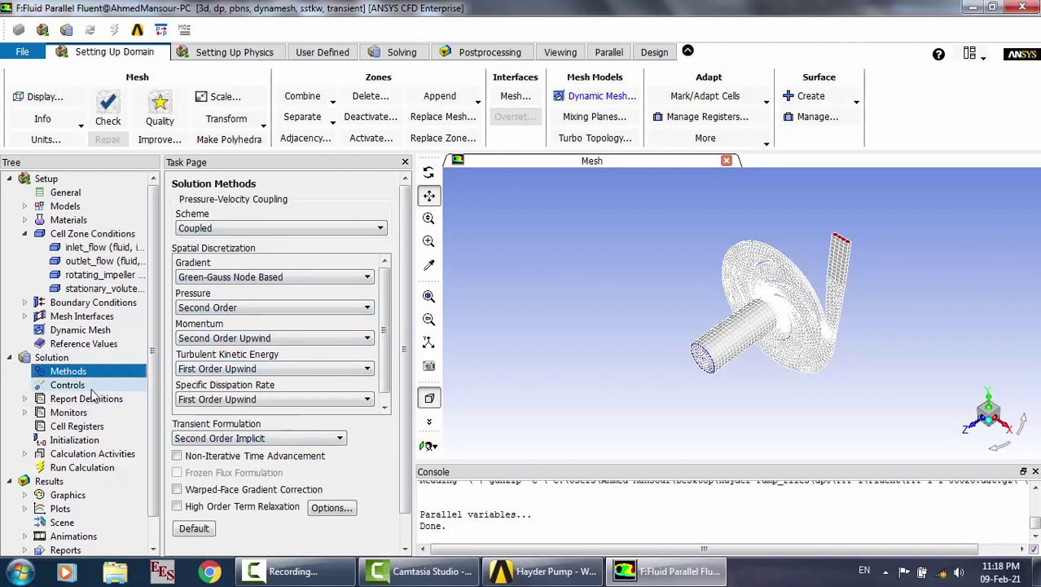
pyautogui.click(24, 412)
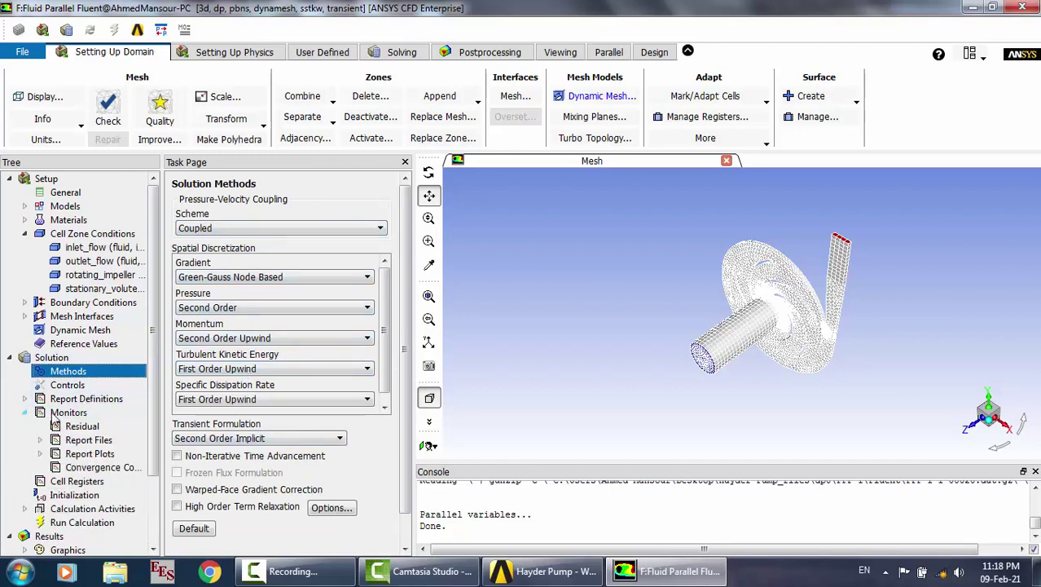
# Examine the coordinate options for creating a point surface and the impeller mesh up close, and close the definition
pyautogui.click(847, 97)
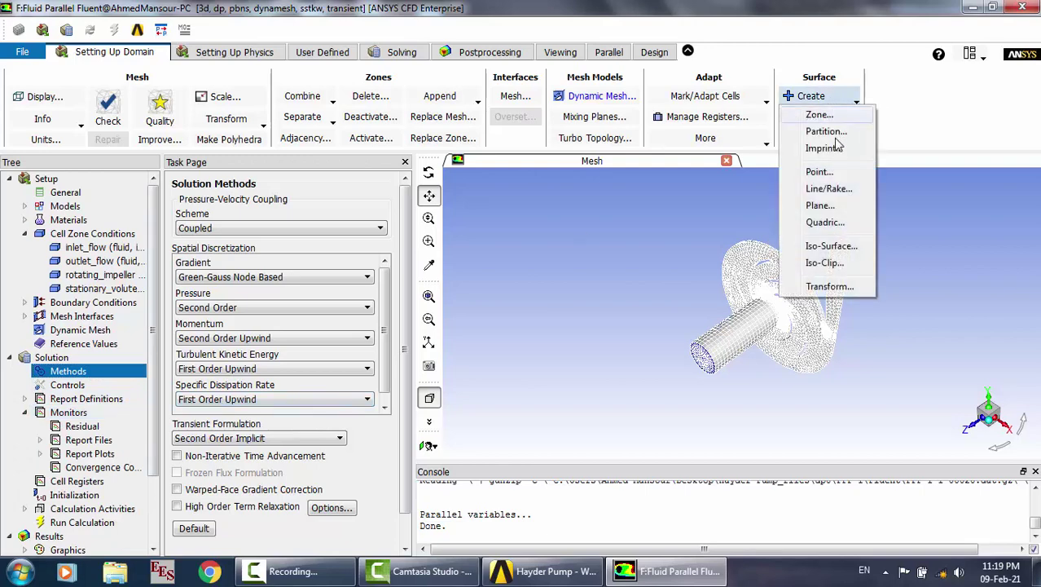
pyautogui.click(830, 172)
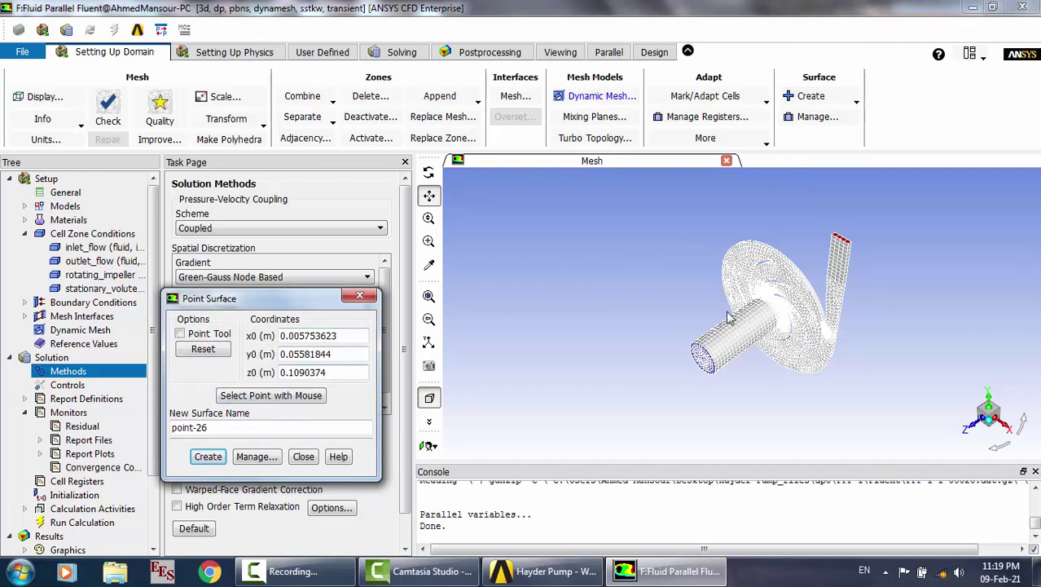
pyautogui.scroll(3, 893, 310)
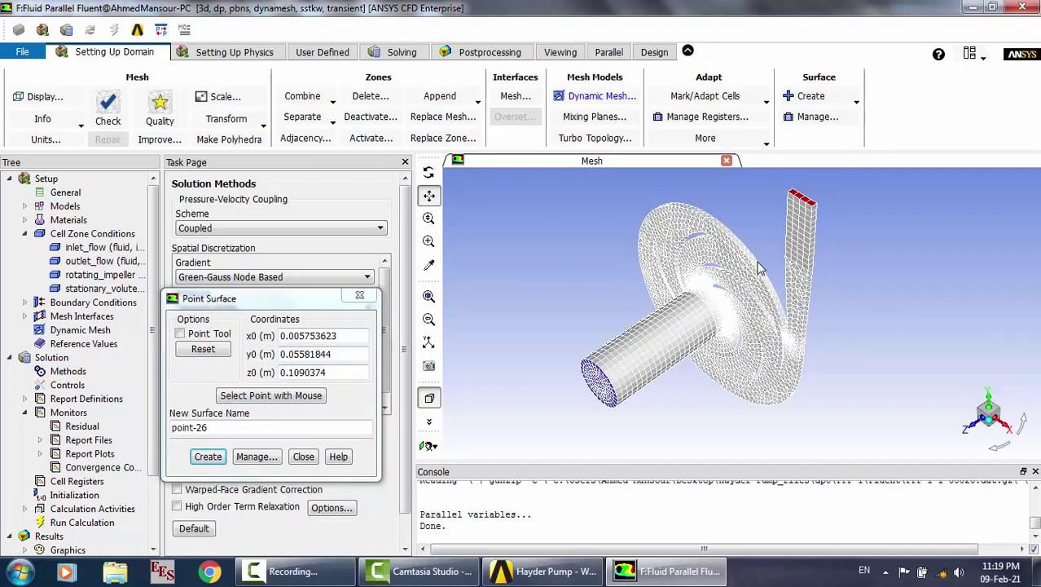
pyautogui.scroll(6, 757, 262)
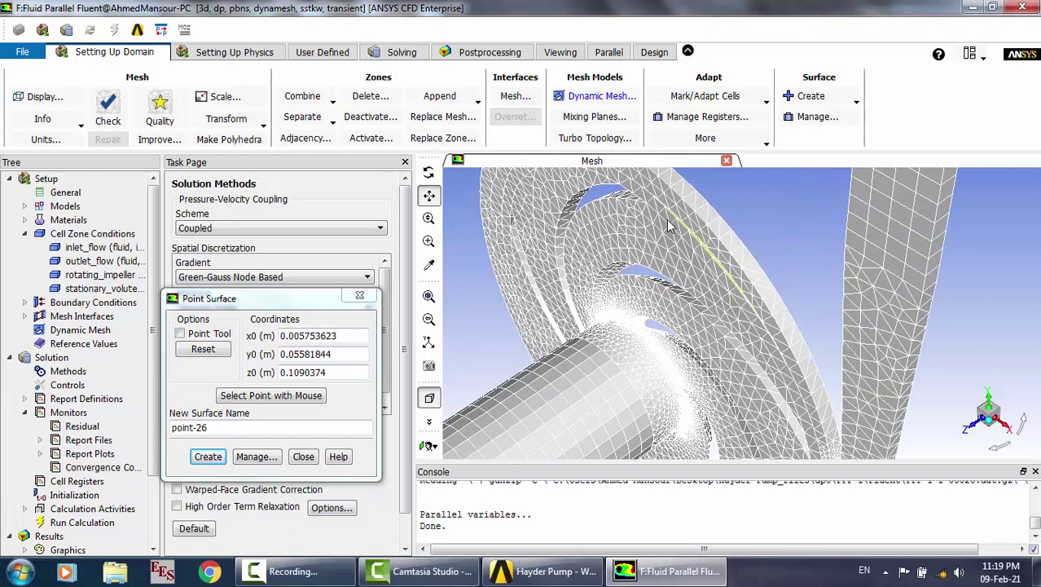
pyautogui.scroll(2, 731, 230)
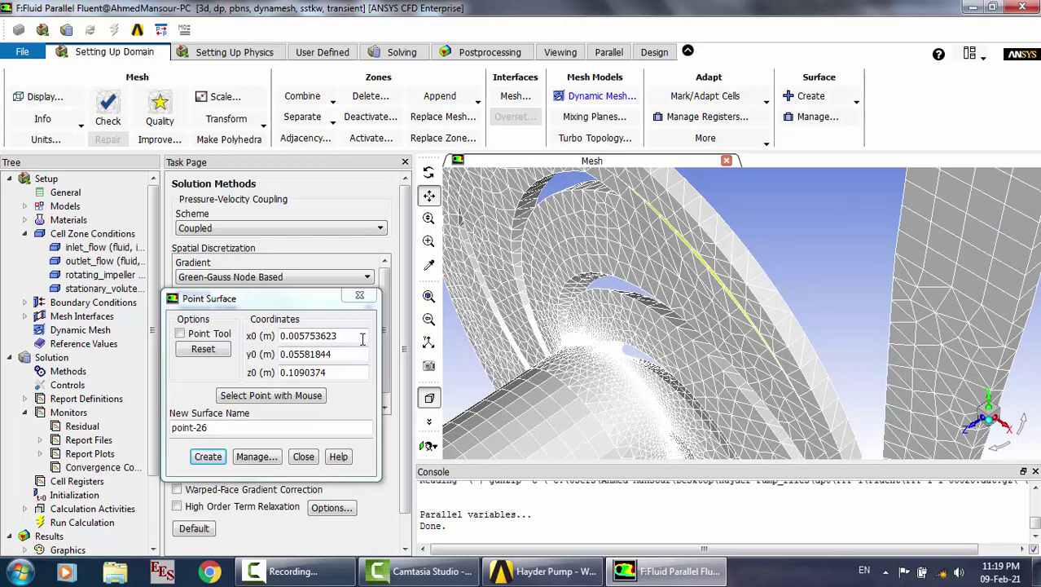
pyautogui.click(303, 457)
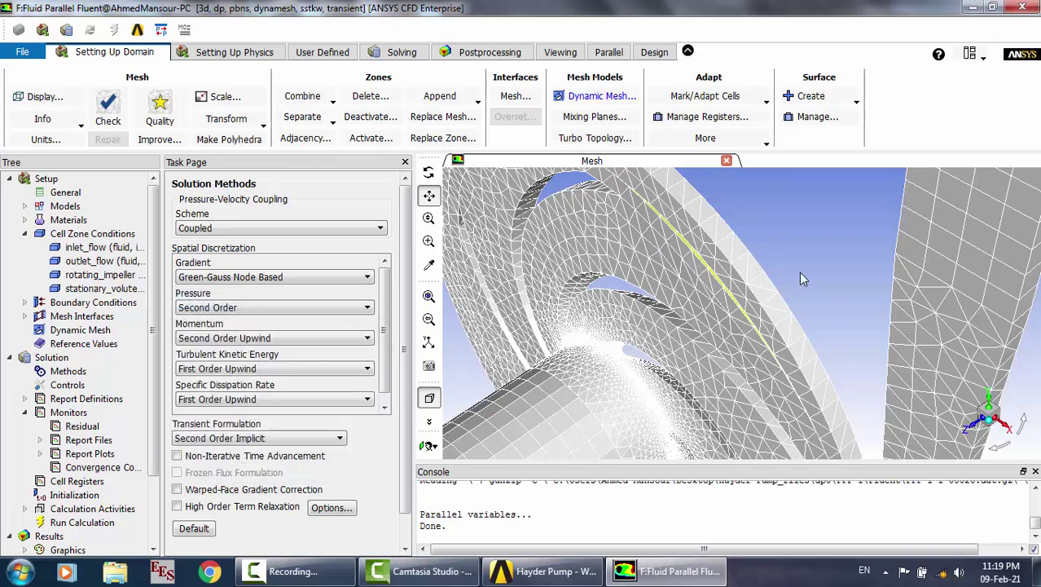
# Open the report file definitions under the solution monitors
pyautogui.click(40, 440)
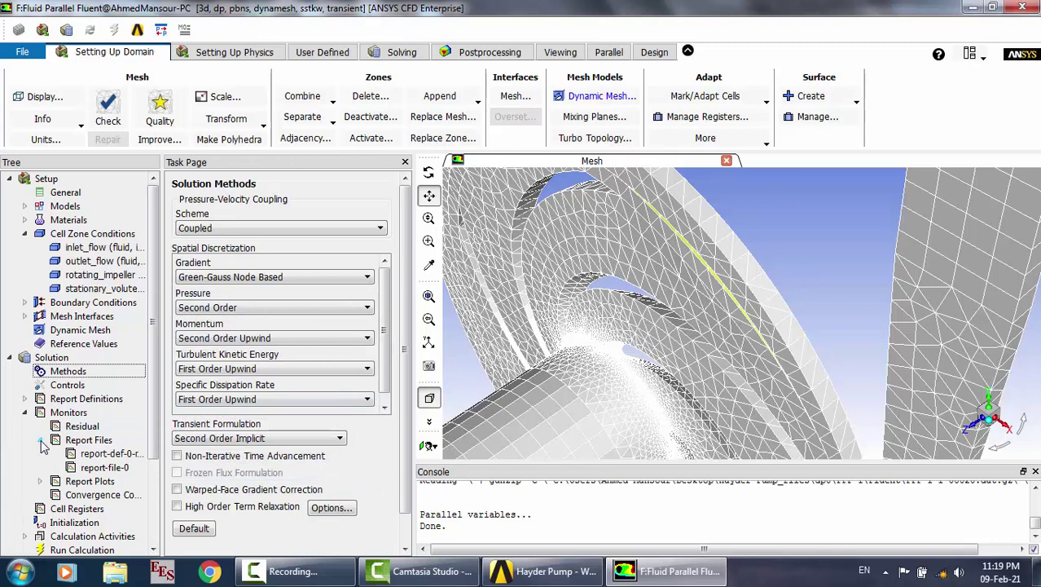
pyautogui.click(93, 441)
pyautogui.doubleClick(93, 441)
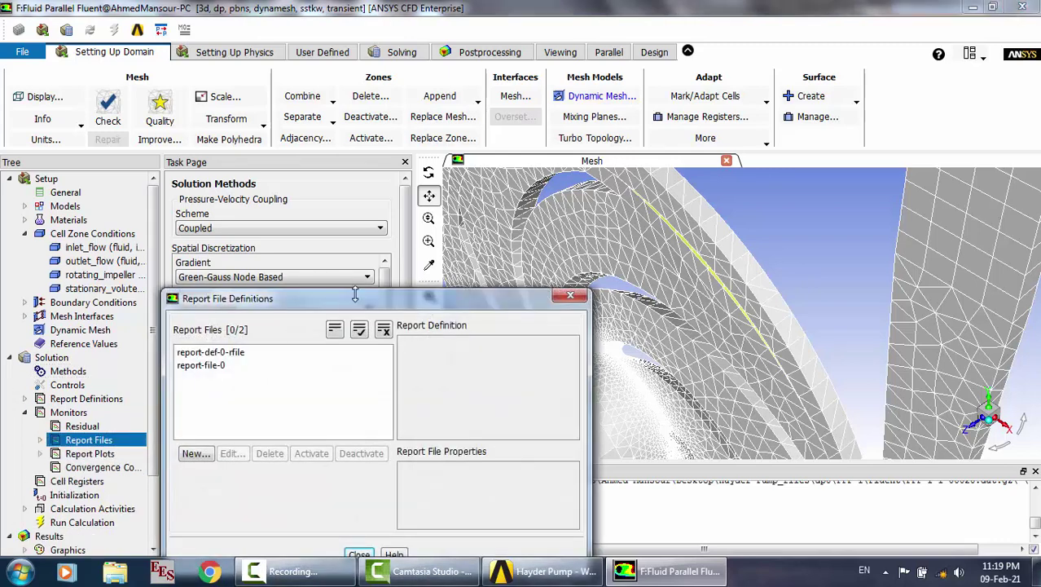
pyautogui.moveTo(354, 308); pyautogui.dragTo(402, 120)
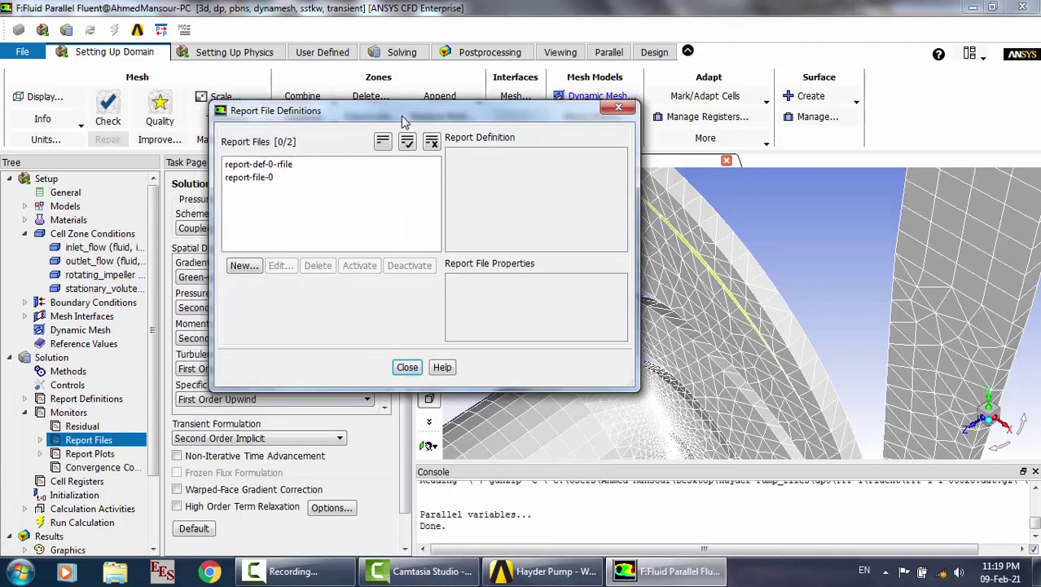
# Review the area-weighted average surface report options and available surfaces for a new report file, and cancel both definitions
pyautogui.click(236, 268)
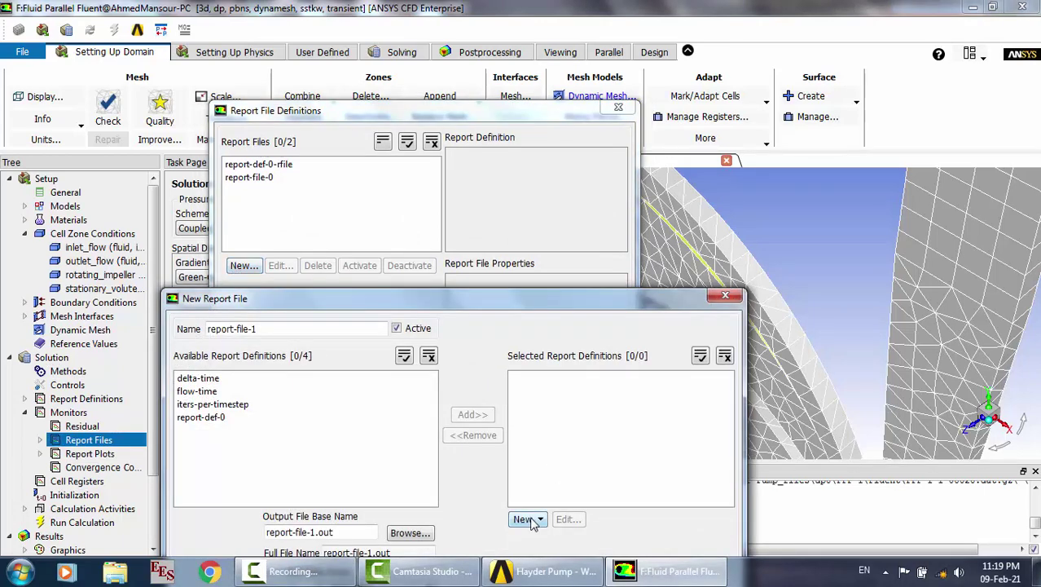
pyautogui.click(538, 522)
pyautogui.moveTo(567, 492)
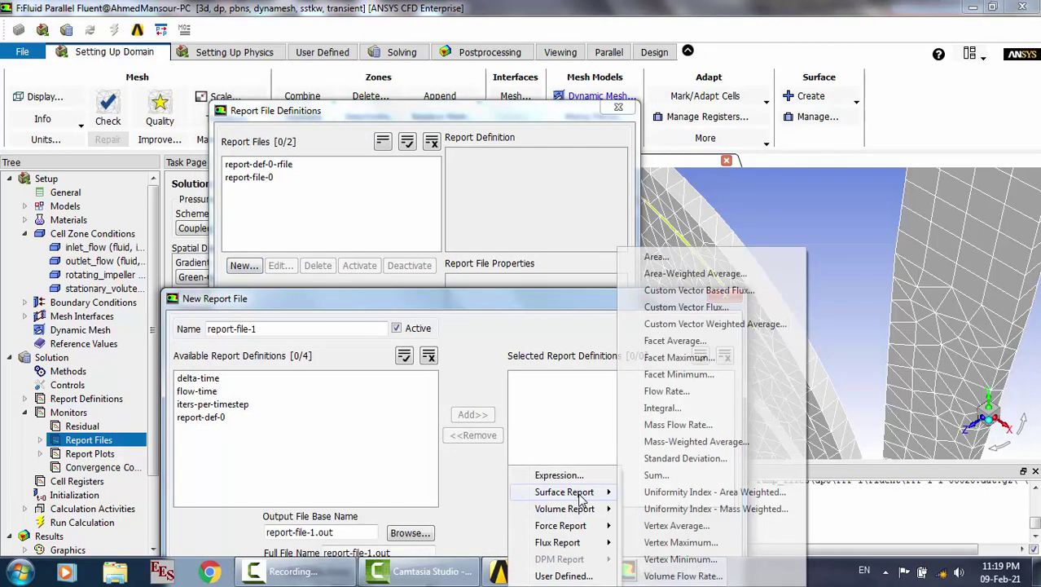
pyautogui.click(703, 275)
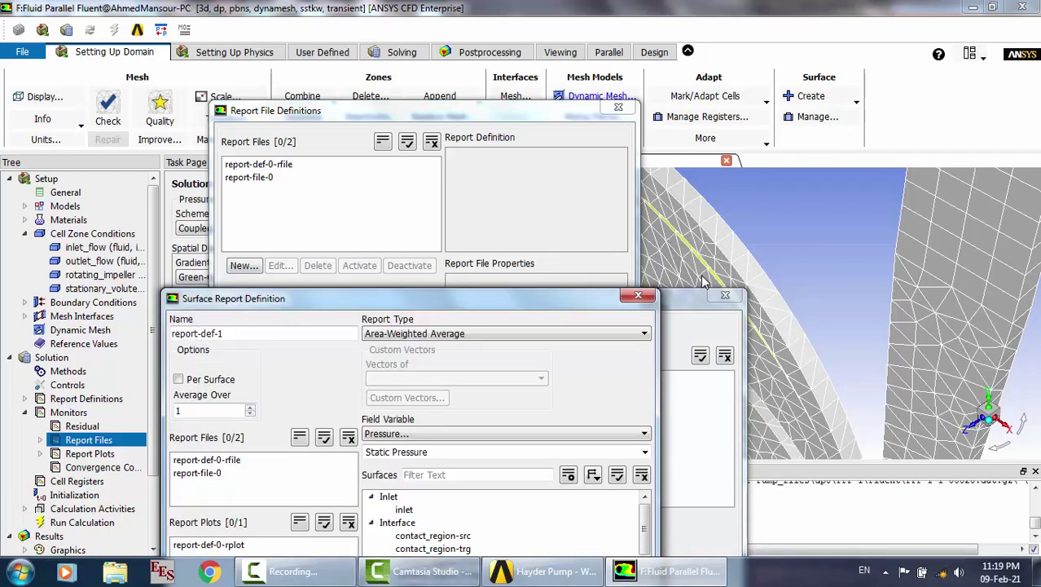
pyautogui.moveTo(501, 308); pyautogui.dragTo(510, 159)
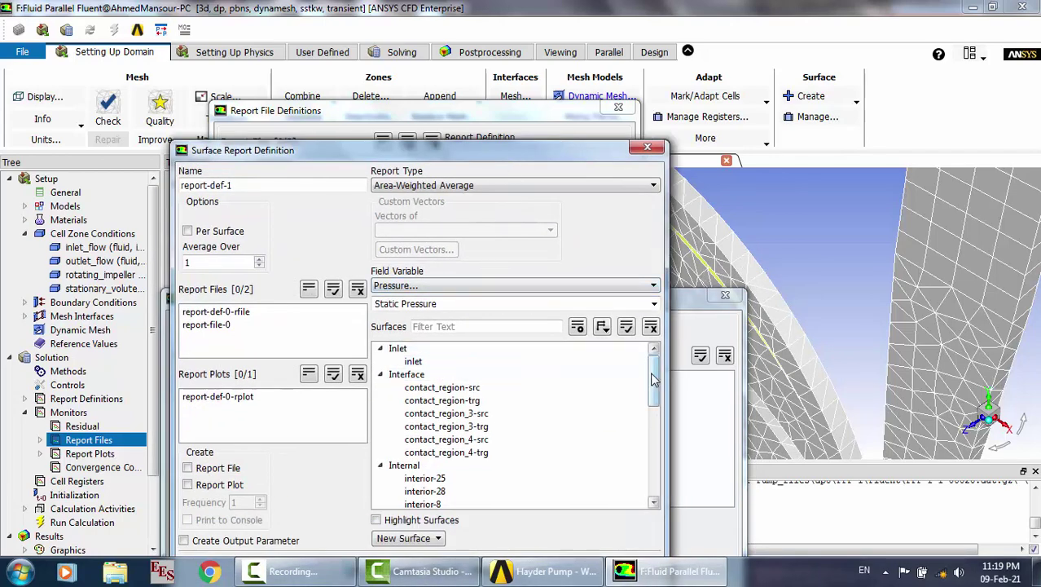
pyautogui.moveTo(653, 379); pyautogui.dragTo(657, 446)
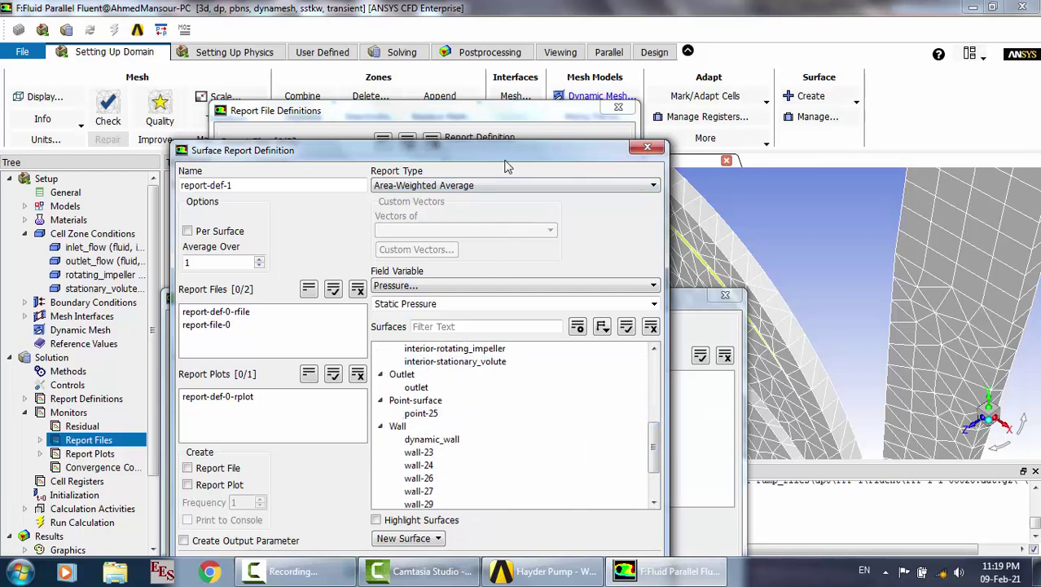
pyautogui.moveTo(520, 156); pyautogui.dragTo(548, 24)
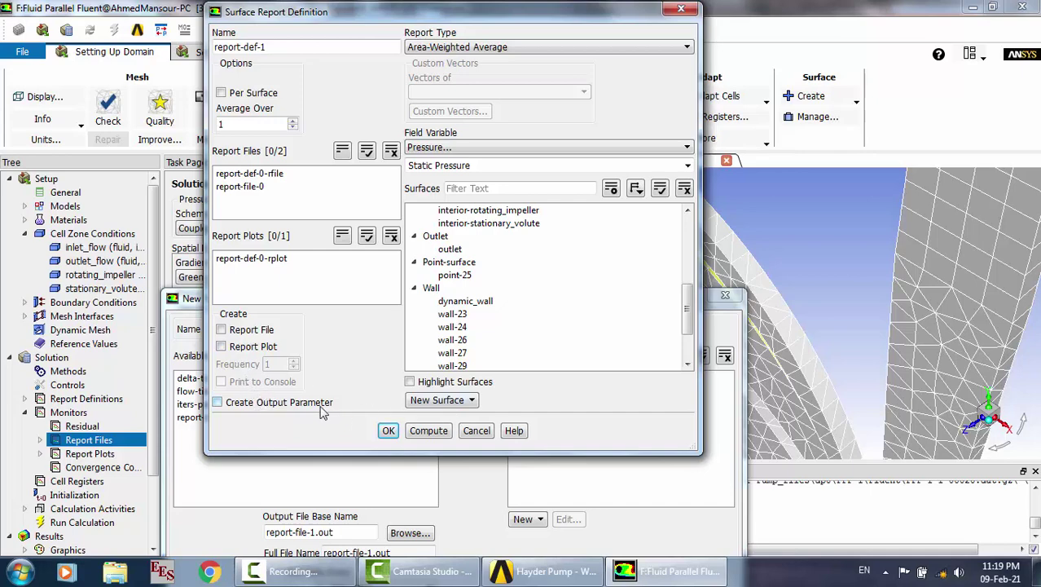
pyautogui.click(477, 431)
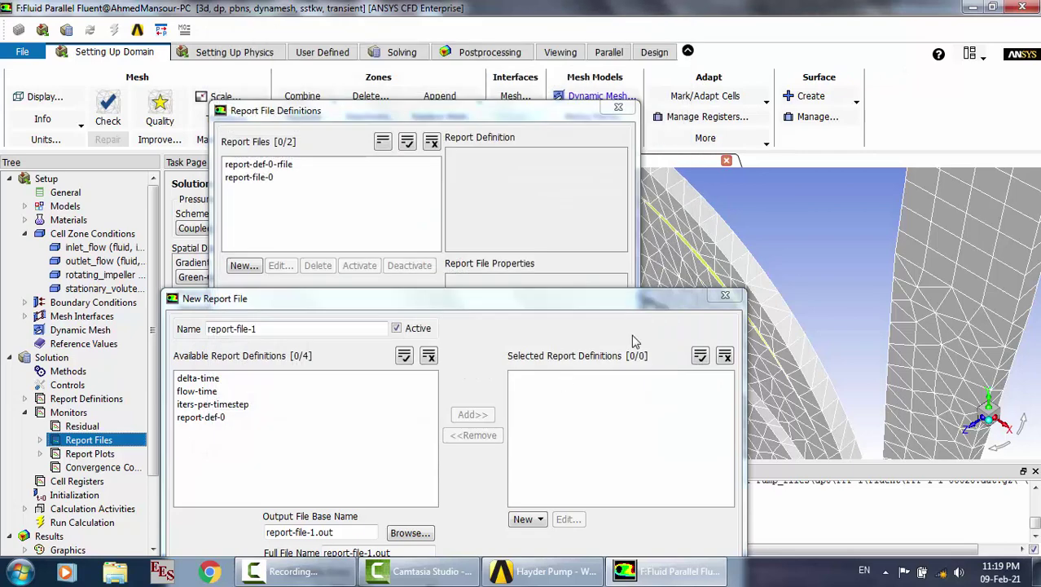
pyautogui.click(733, 297)
# Review the report-def-0-rfile report file and its report-def-0 surface report definition, and close the editor without saving changes
pyautogui.click(288, 166)
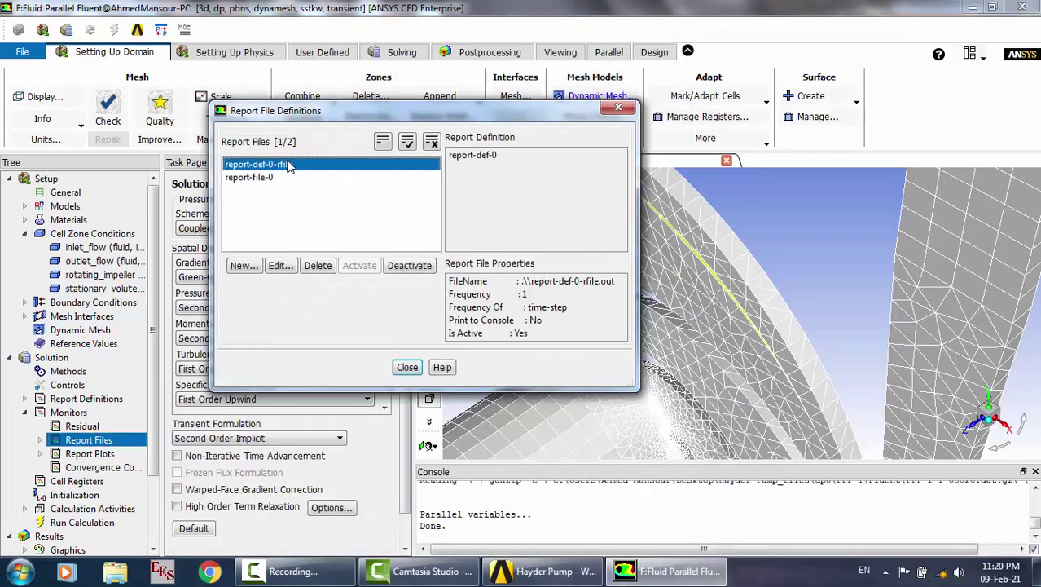
pyautogui.click(280, 265)
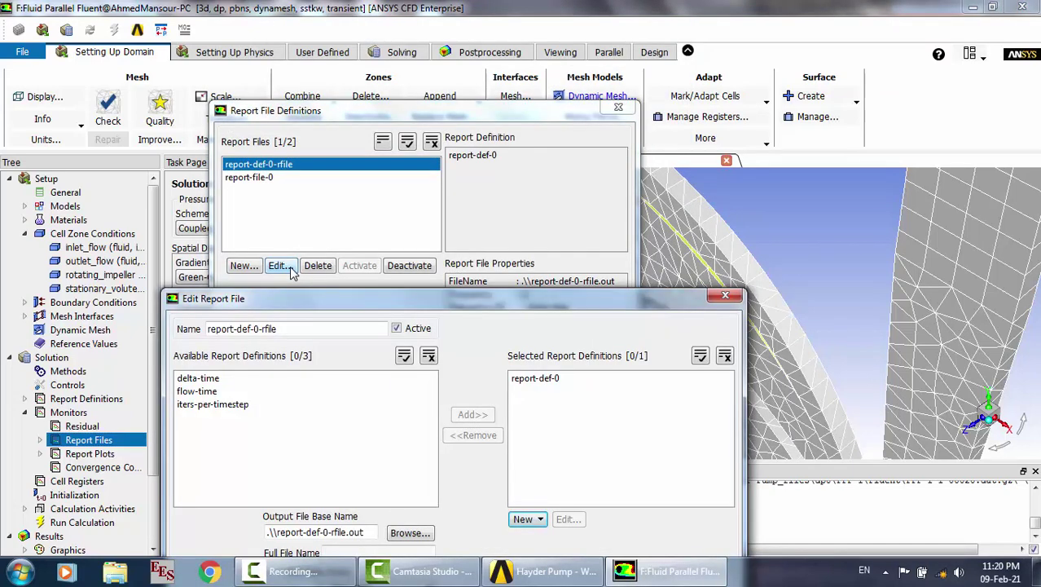
pyautogui.click(593, 380)
pyautogui.click(579, 521)
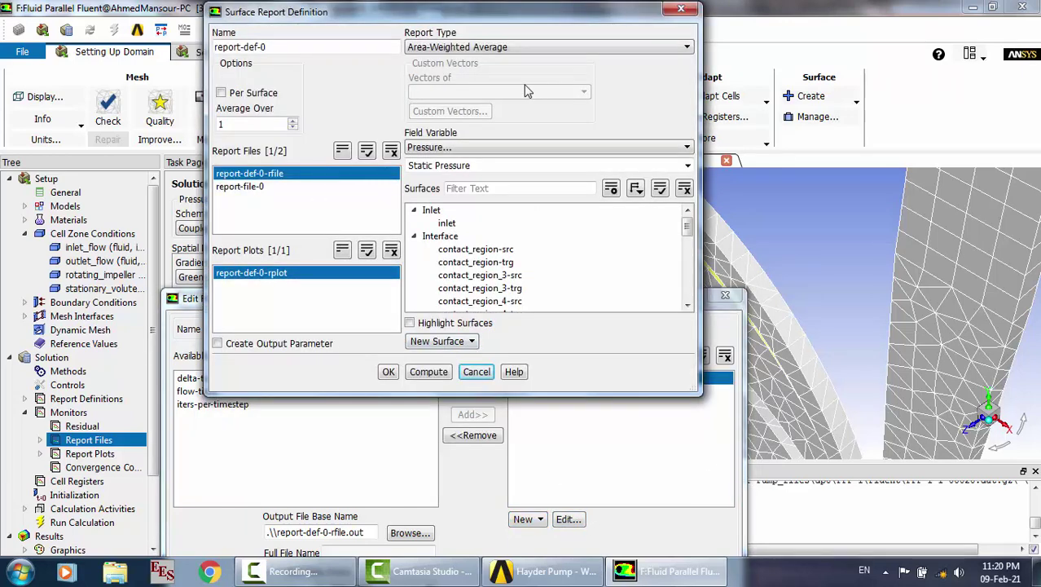
pyautogui.click(477, 371)
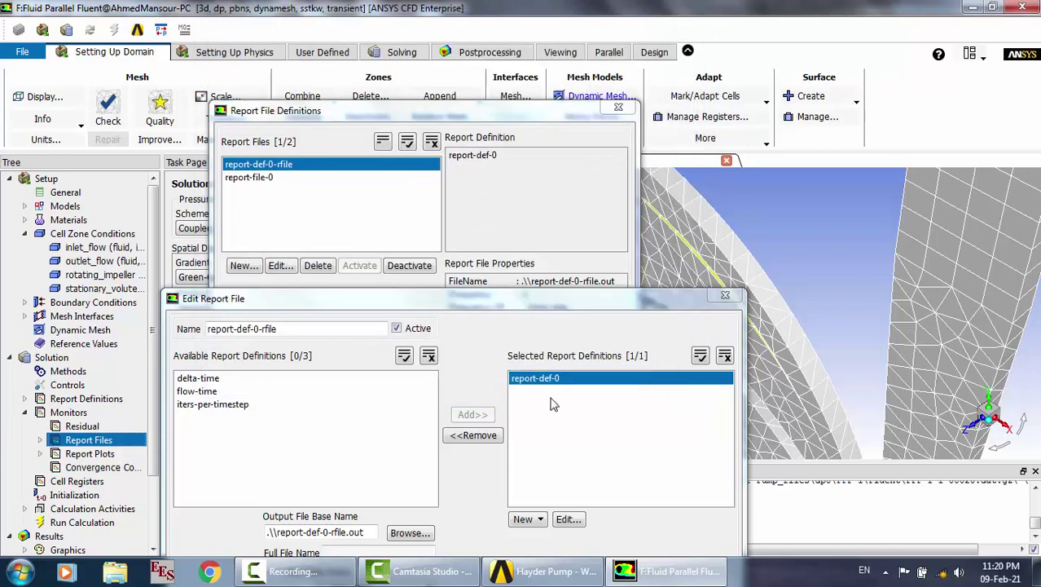
pyautogui.click(273, 380)
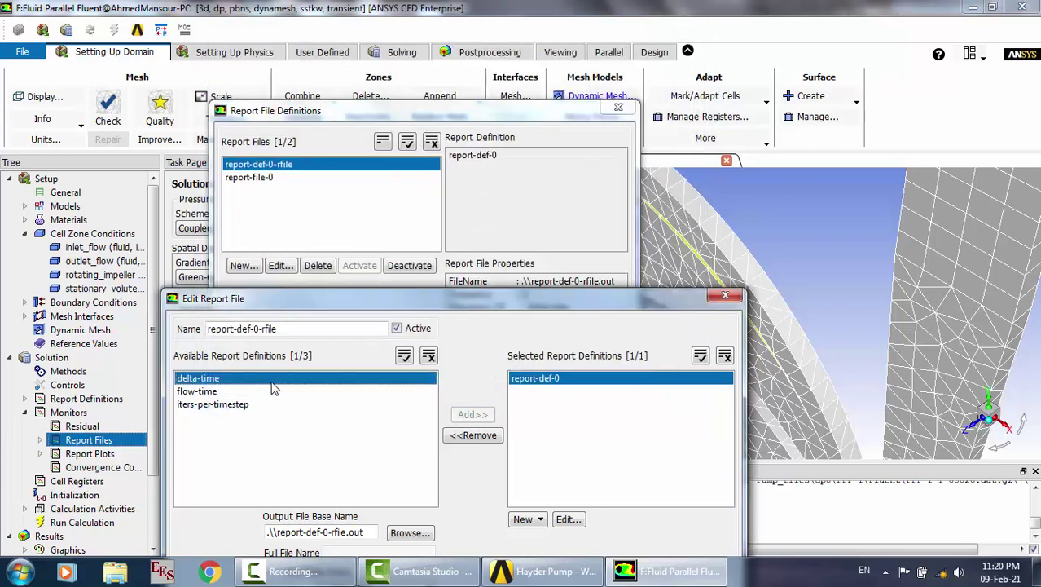
pyautogui.click(245, 392)
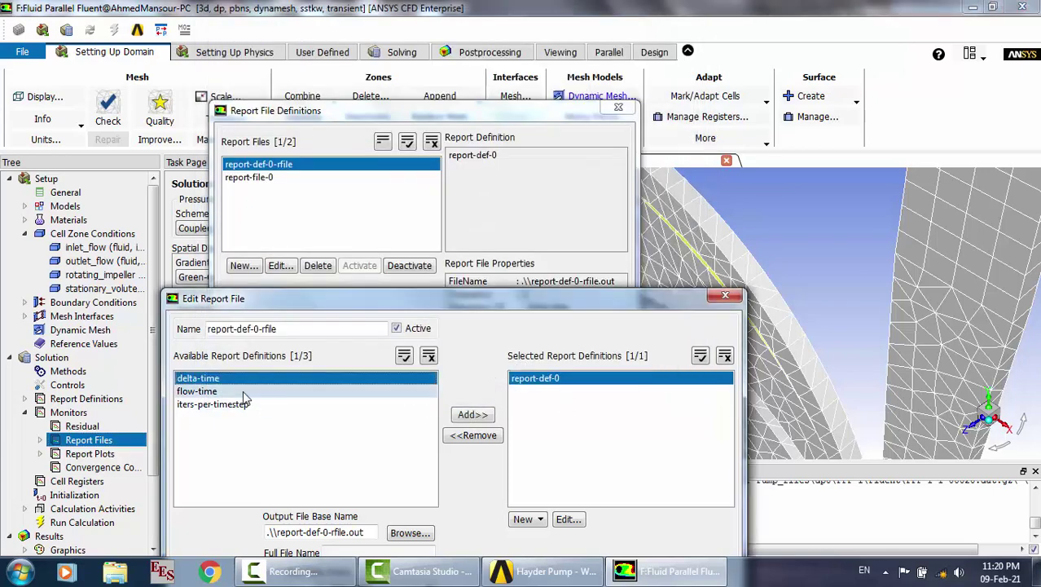
pyautogui.click(725, 295)
# Try adding report-def-0 to report-file-0, review its output settings, cancel the edit, and close the report file definitions
pyautogui.click(265, 179)
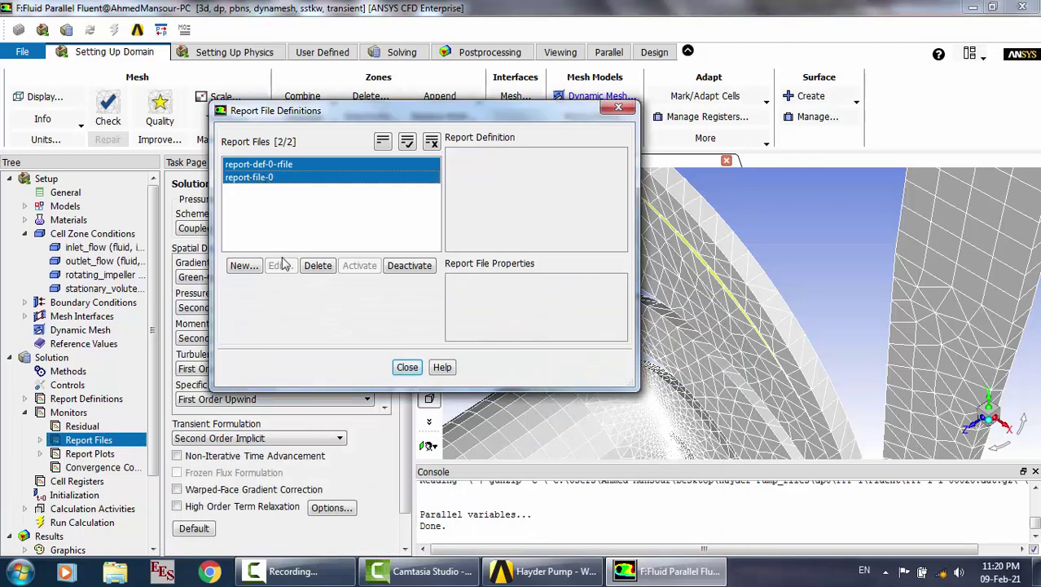
pyautogui.click(253, 177)
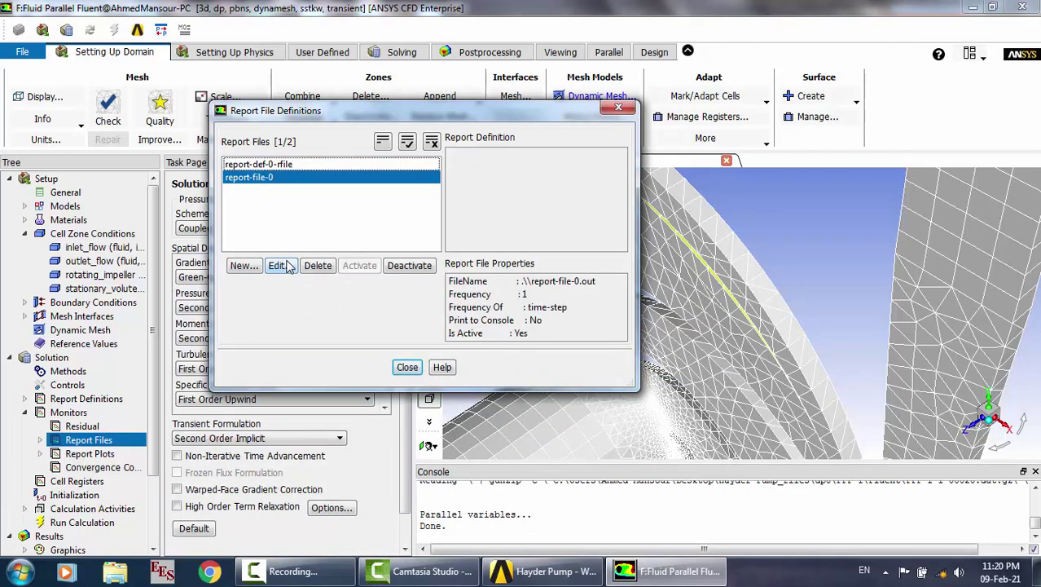
pyautogui.click(281, 266)
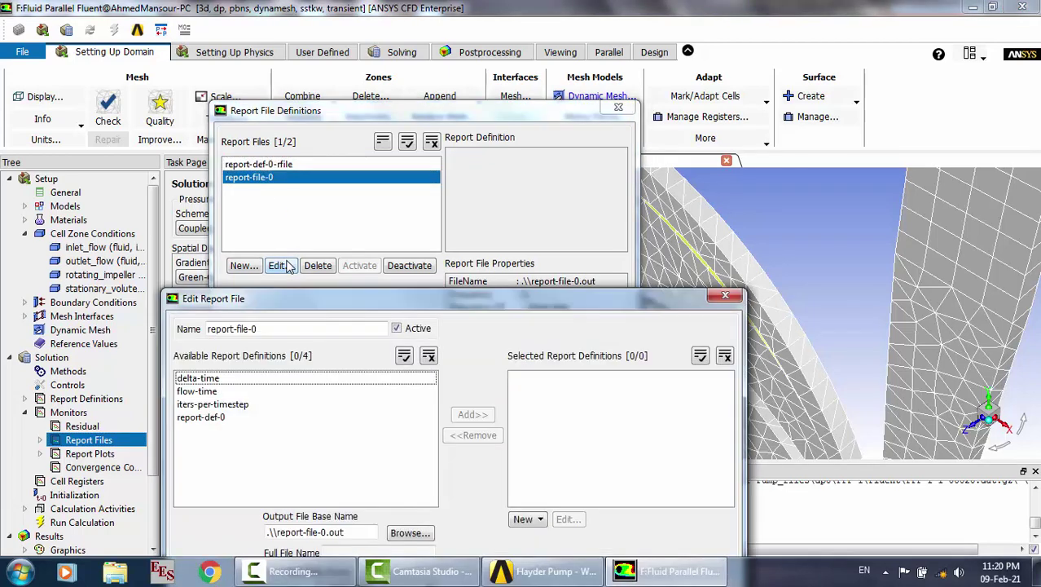
pyautogui.click(227, 418)
pyautogui.click(472, 415)
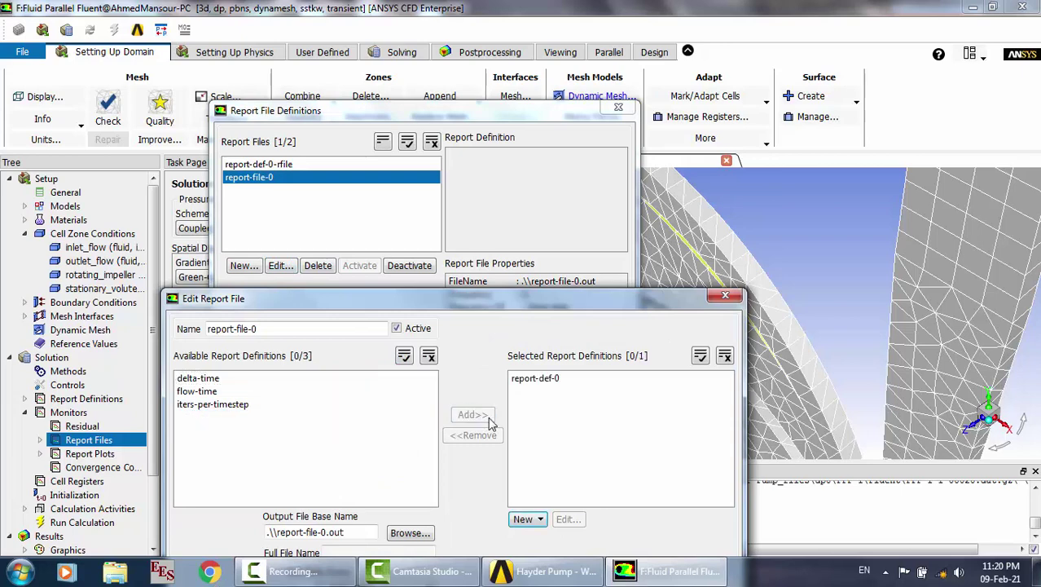
pyautogui.click(544, 382)
pyautogui.click(568, 519)
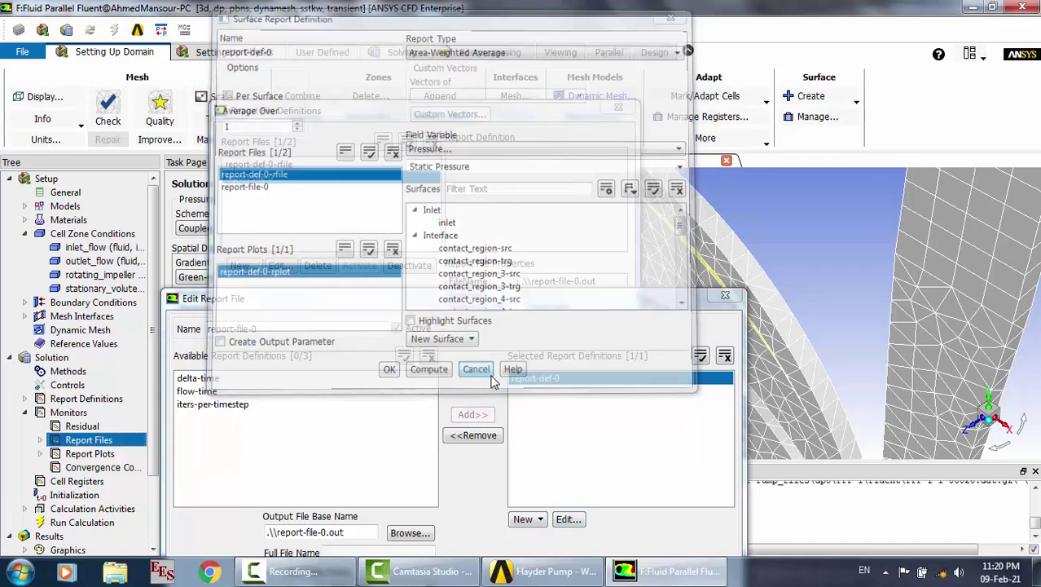
pyautogui.moveTo(682, 292); pyautogui.dragTo(693, 134)
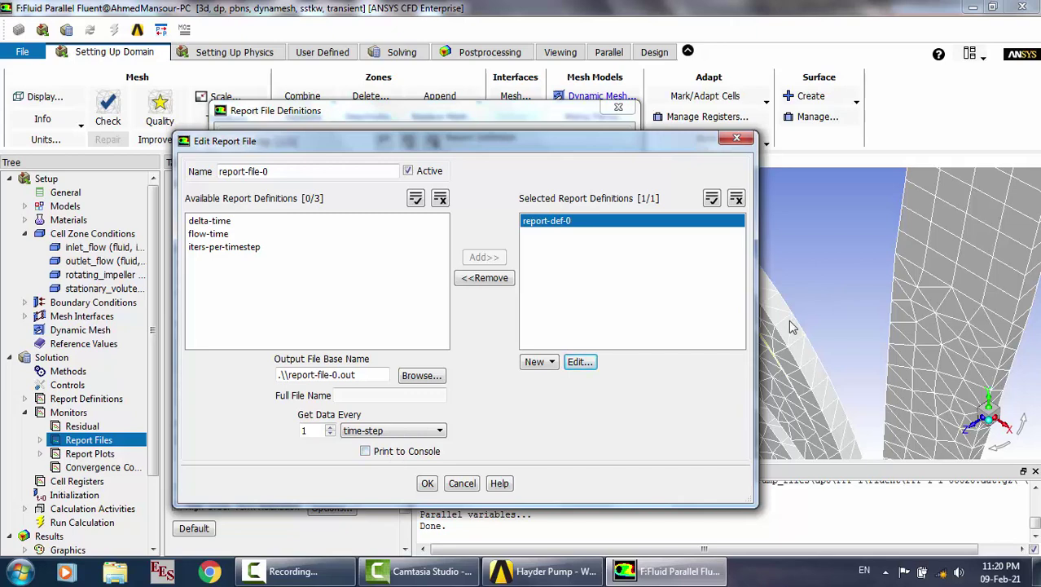
pyautogui.click(464, 484)
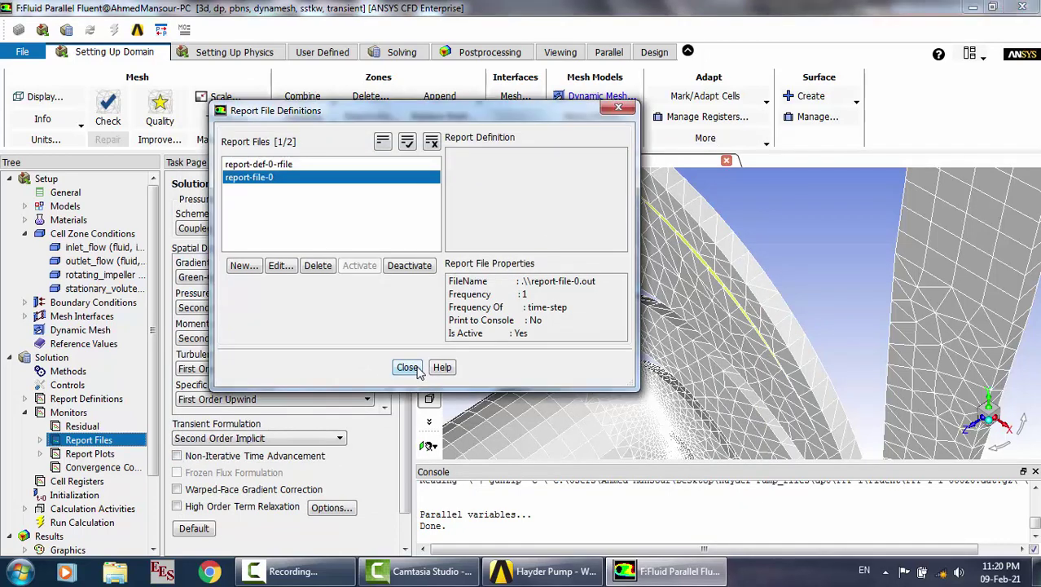
pyautogui.click(414, 367)
# Review the initialization method and the run calculation settings for time step size, number of time steps and maximum iterations
pyautogui.click(89, 453)
pyautogui.scroll(-2, 65, 436)
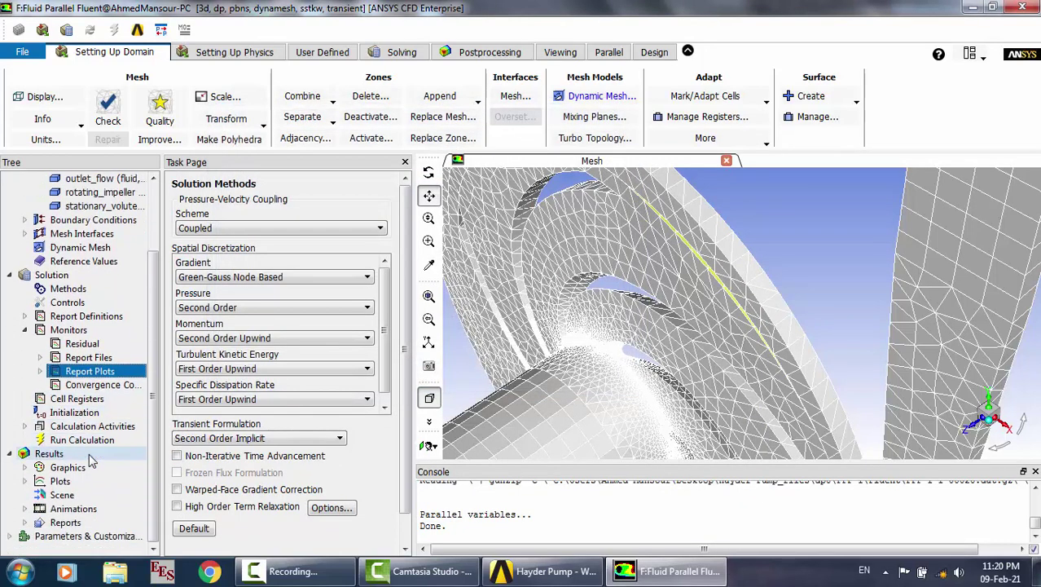
pyautogui.click(57, 414)
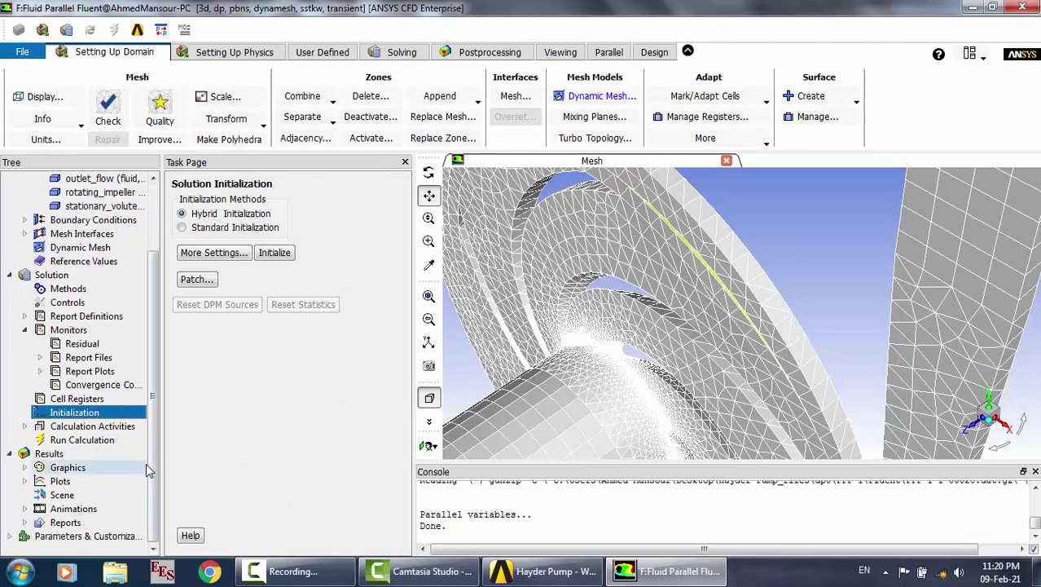
pyautogui.click(81, 441)
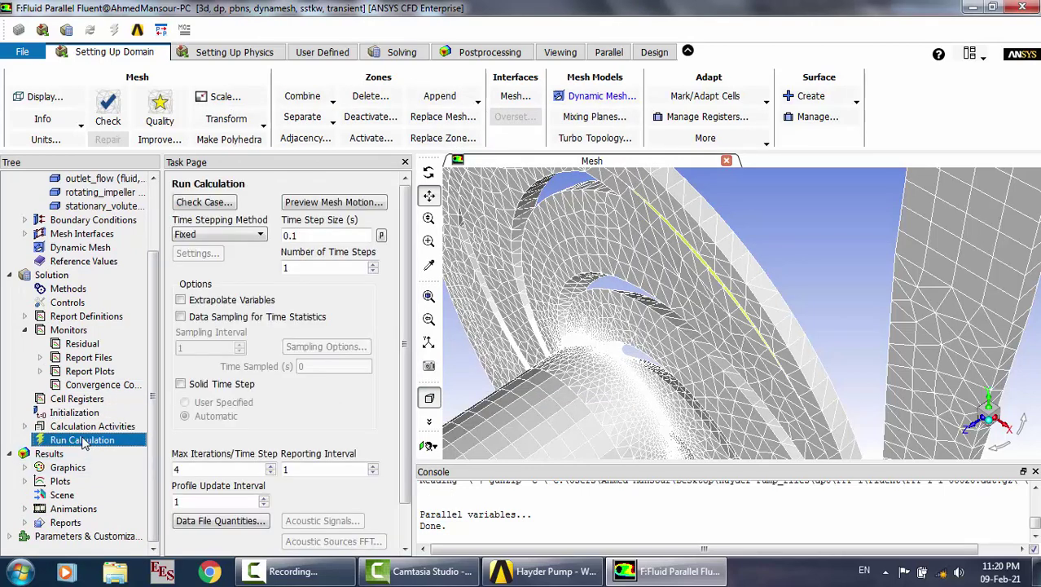
pyautogui.moveTo(333, 235); pyautogui.dragTo(269, 233)
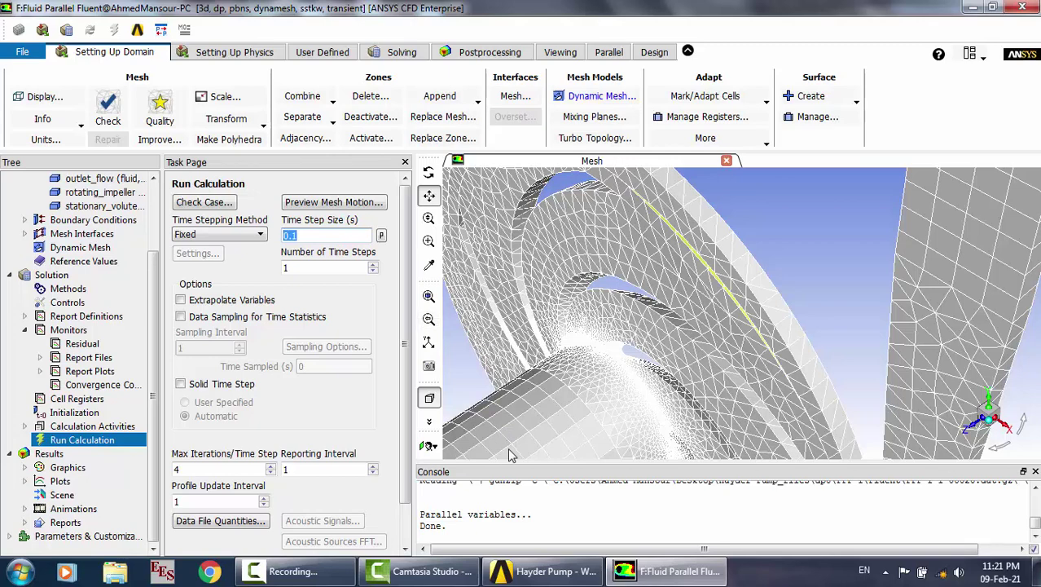
pyautogui.click(300, 267)
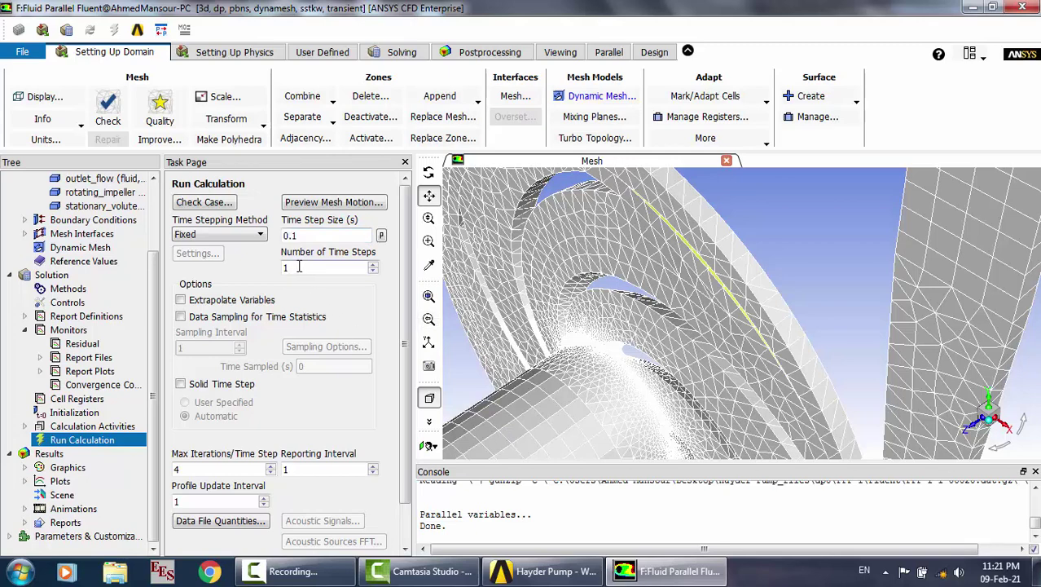
pyautogui.moveTo(301, 234); pyautogui.dragTo(279, 235)
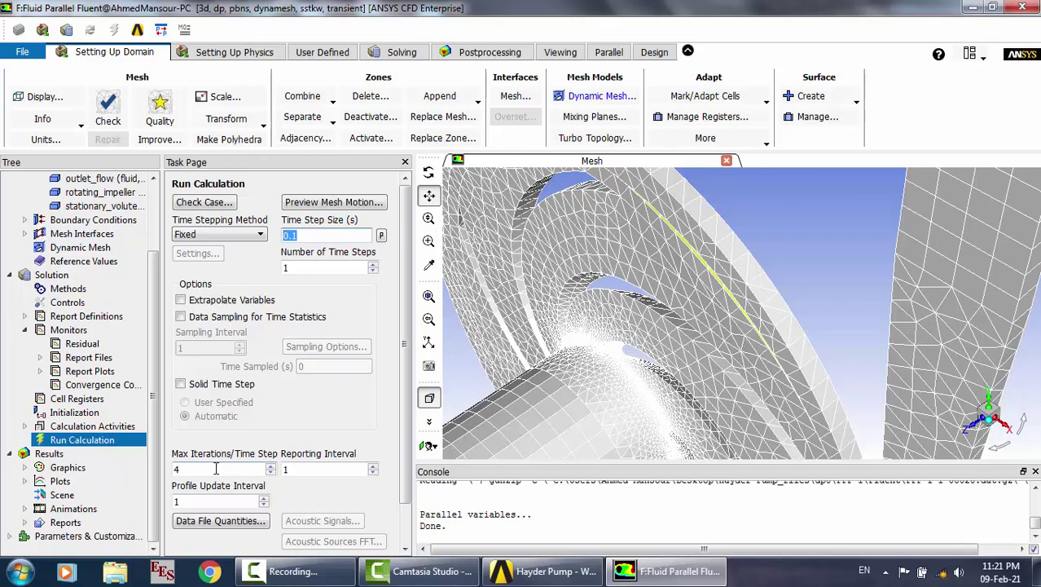
pyautogui.moveTo(356, 270); pyautogui.dragTo(283, 270)
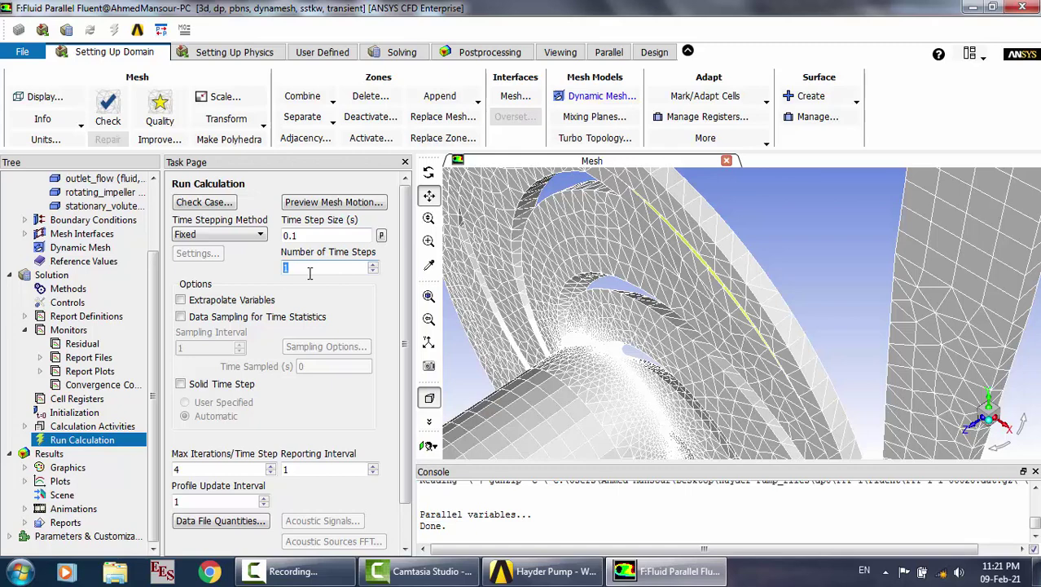
pyautogui.click(285, 570)
pyautogui.click(968, 501)
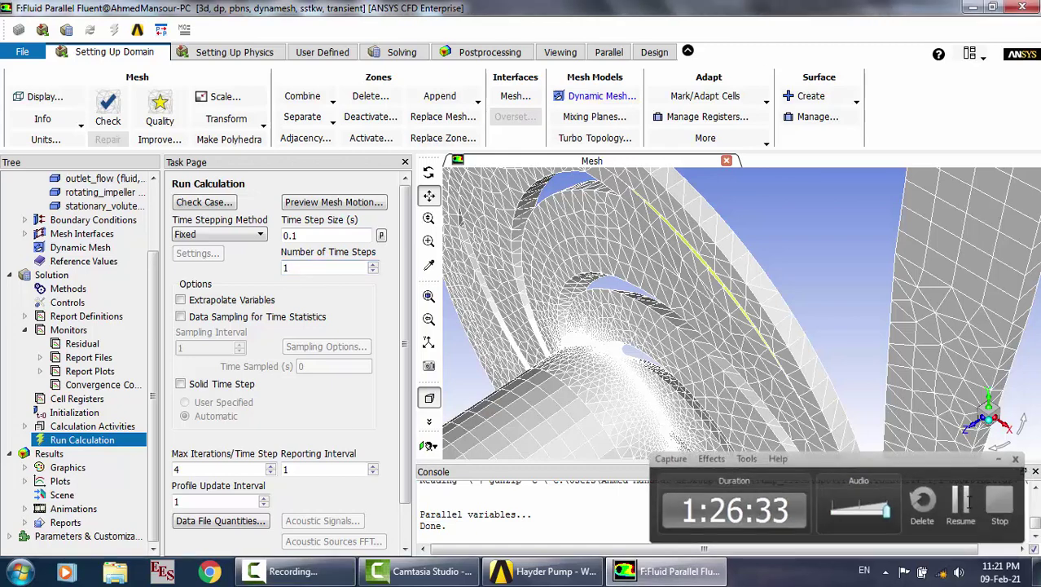
pyautogui.click(969, 500)
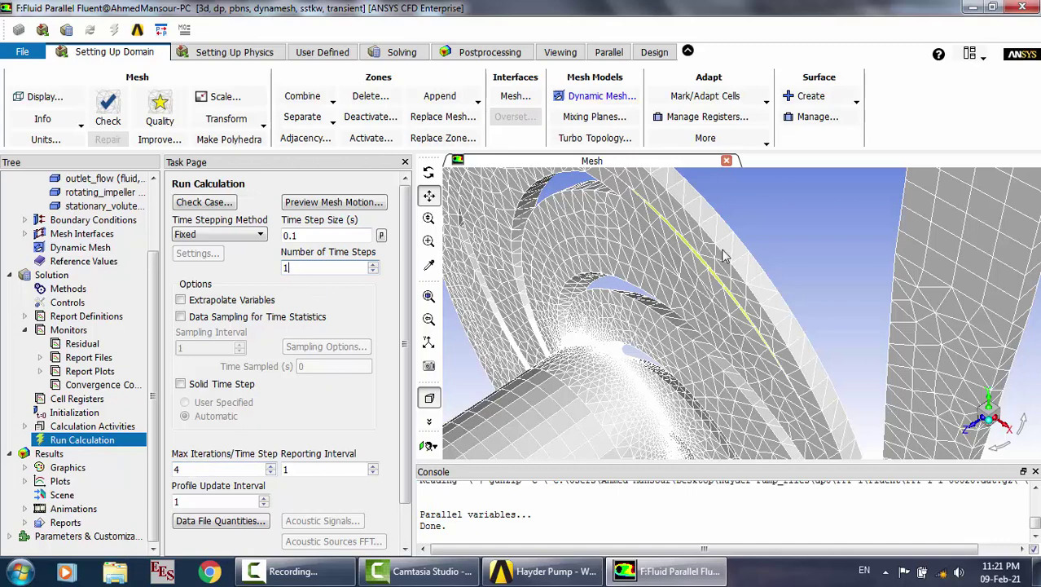
# Quit Fluent, using the settings changes for the current calculation only
pyautogui.click(1023, 7)
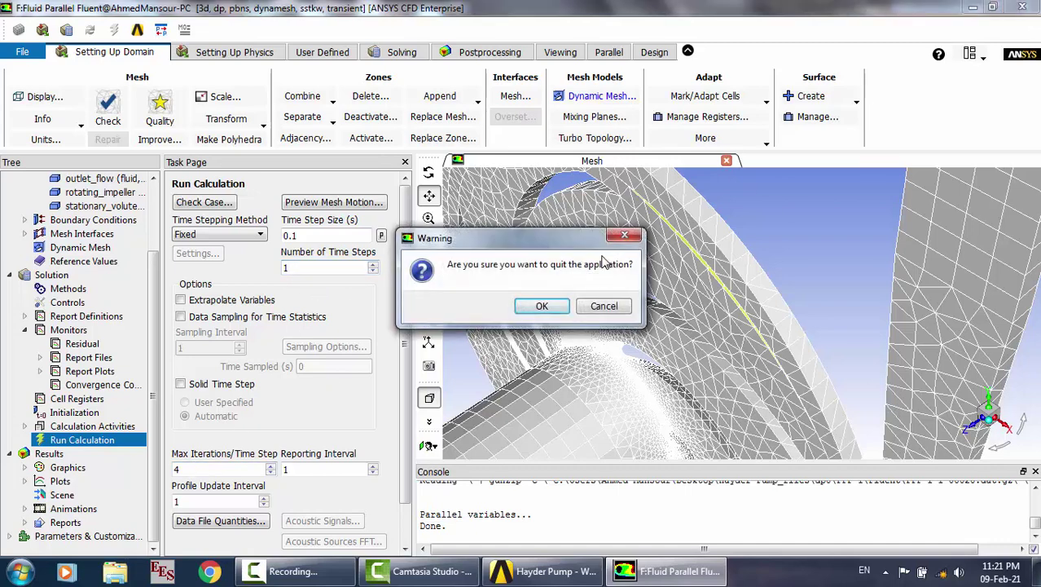
pyautogui.click(542, 306)
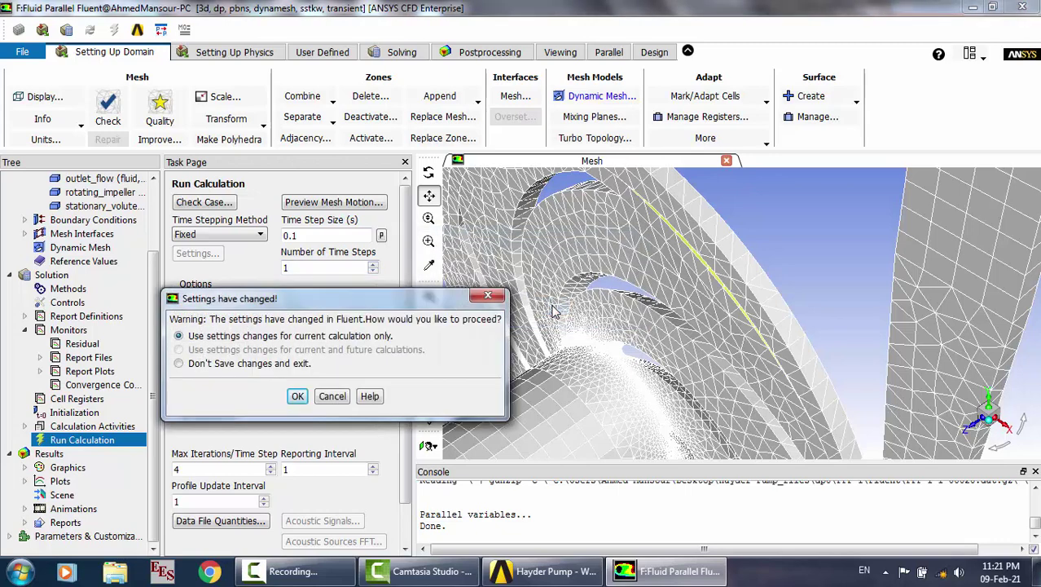
pyautogui.click(295, 396)
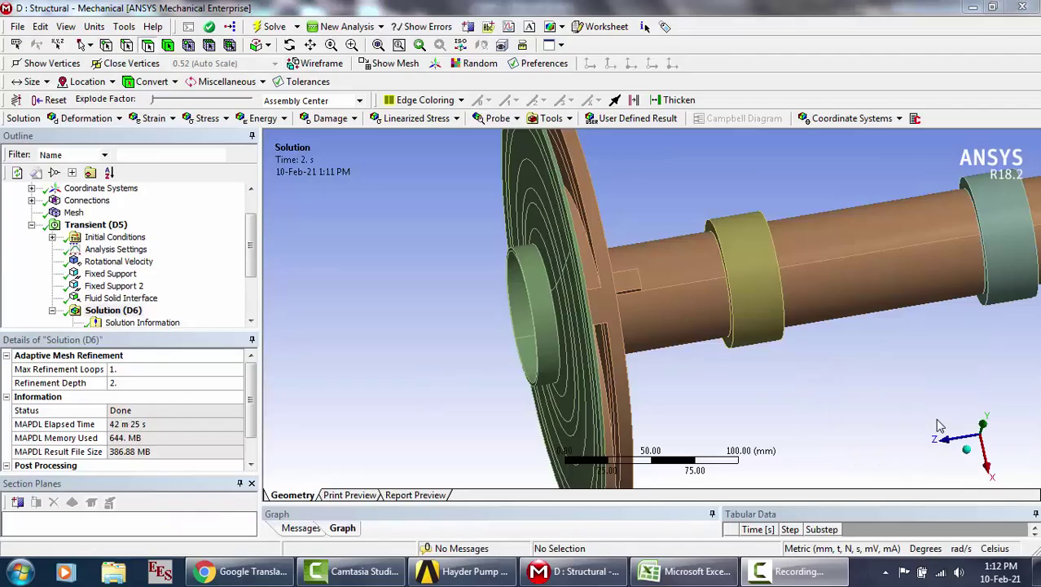
# Review the transient structural analysis settings, fluid solid interface and both fixed supports in Mechanical, and close it
pyautogui.click(126, 253)
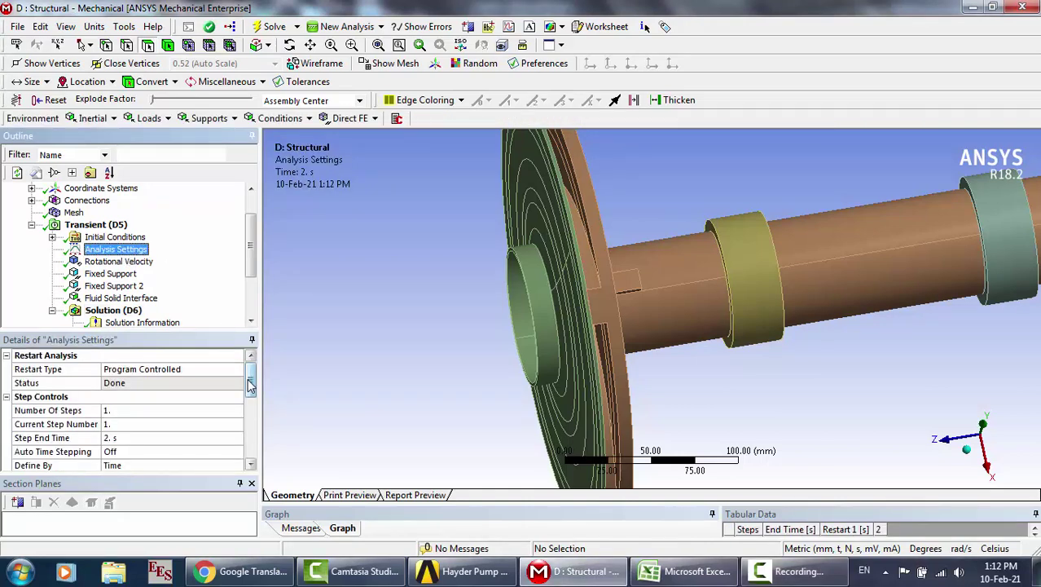
pyautogui.moveTo(248, 376); pyautogui.dragTo(249, 391)
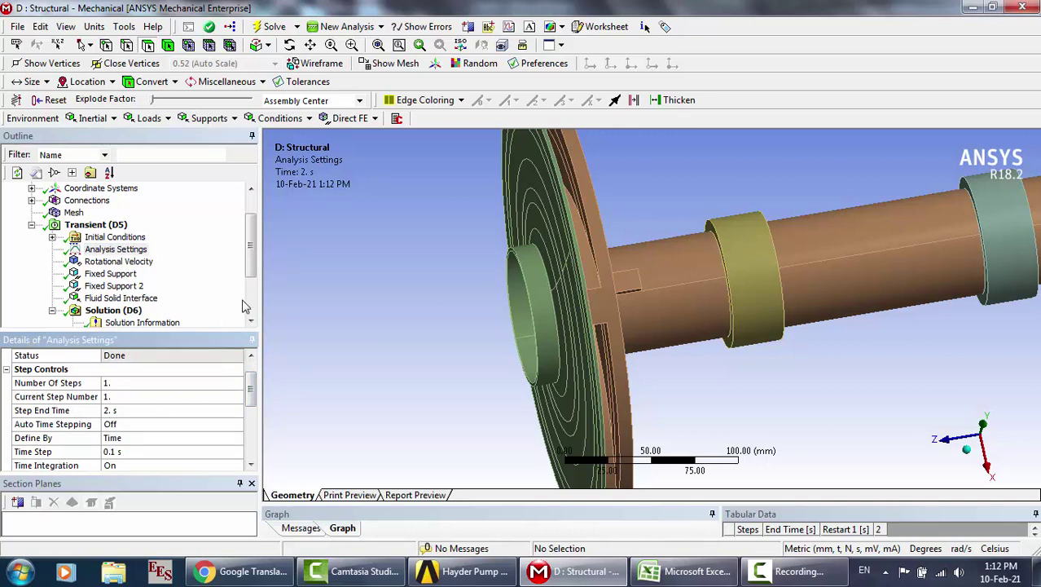
pyautogui.click(122, 298)
pyautogui.click(115, 286)
pyautogui.click(114, 273)
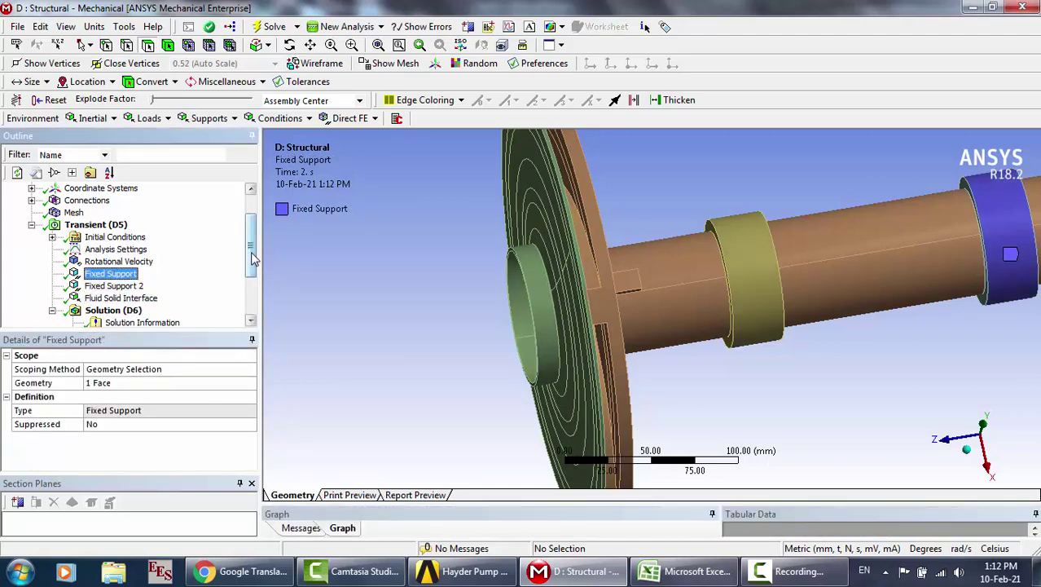
pyautogui.scroll(-1, 251, 257)
pyautogui.scroll(1, 251, 258)
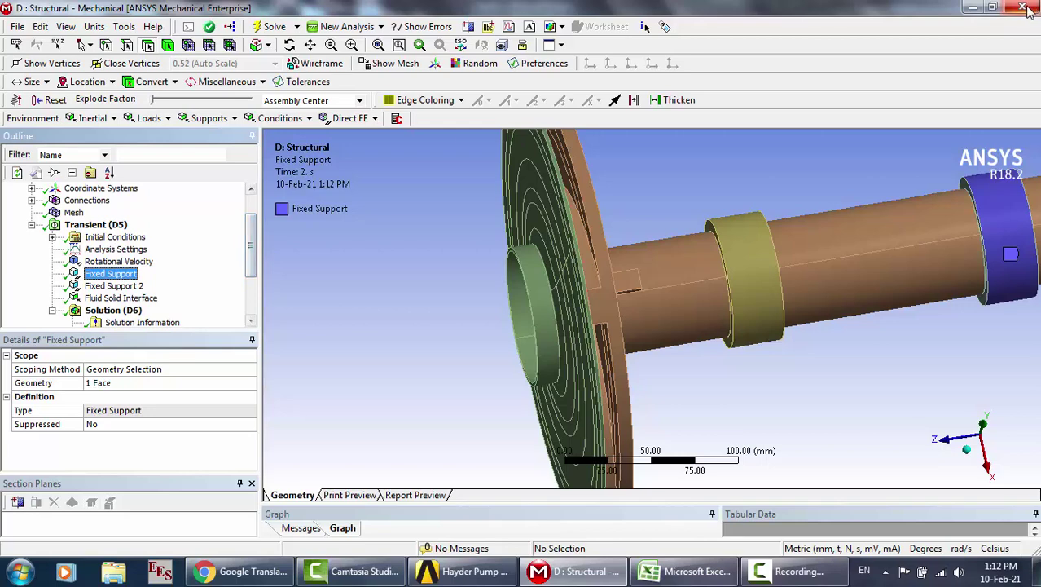
pyautogui.hotkey('alt', 'Tab')
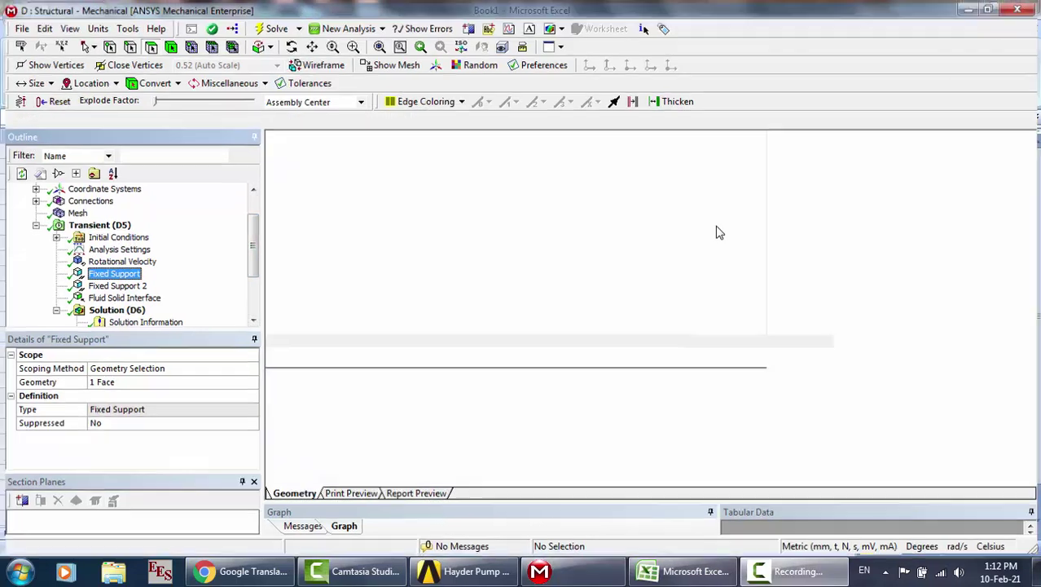
# Switch to Workbench, open the System Coupling solution, review its duration and step controls in the analysis settings, and close it
pyautogui.click(452, 574)
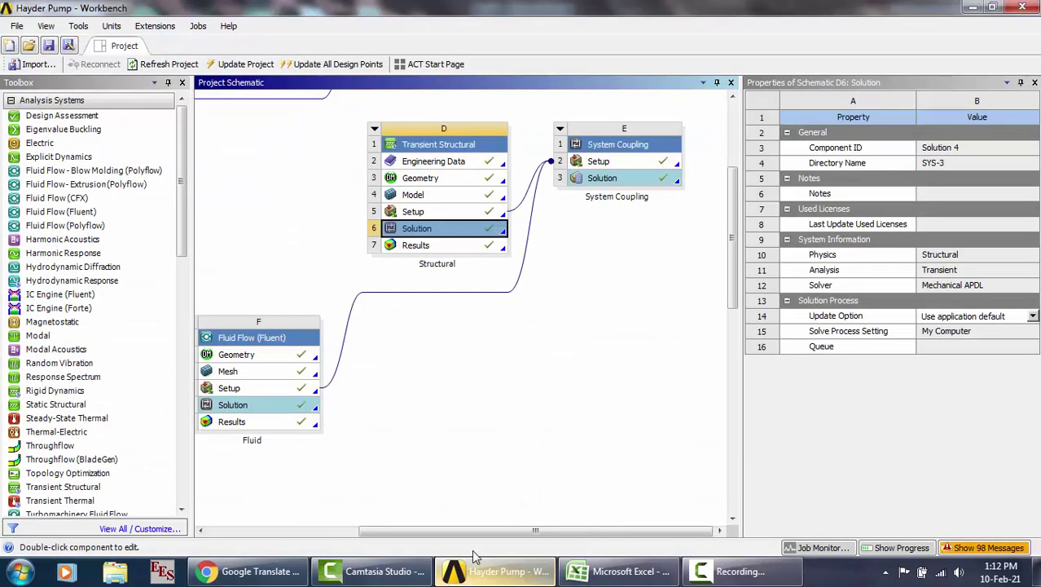
pyautogui.doubleClick(615, 181)
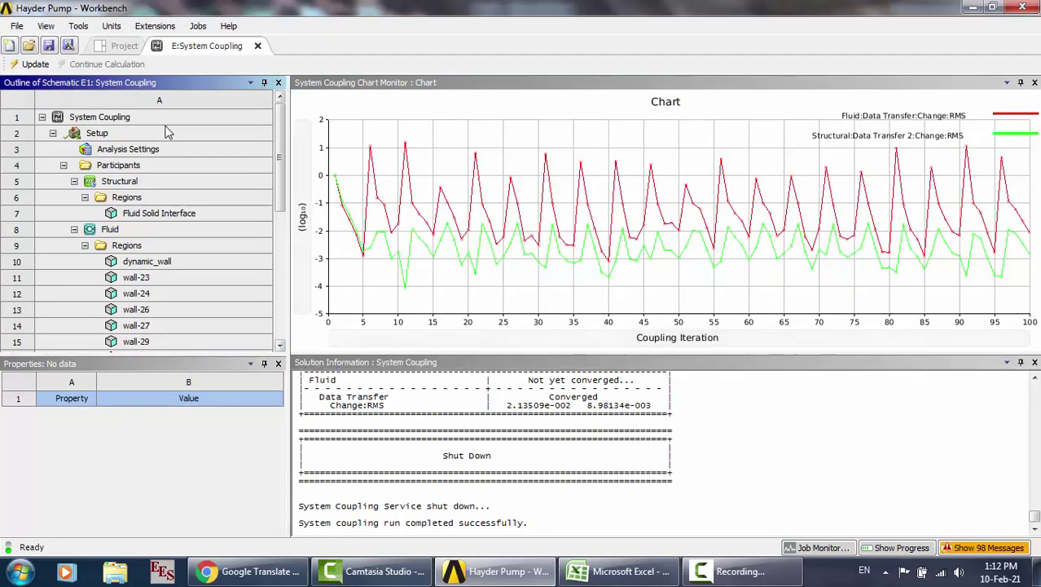
pyautogui.click(162, 150)
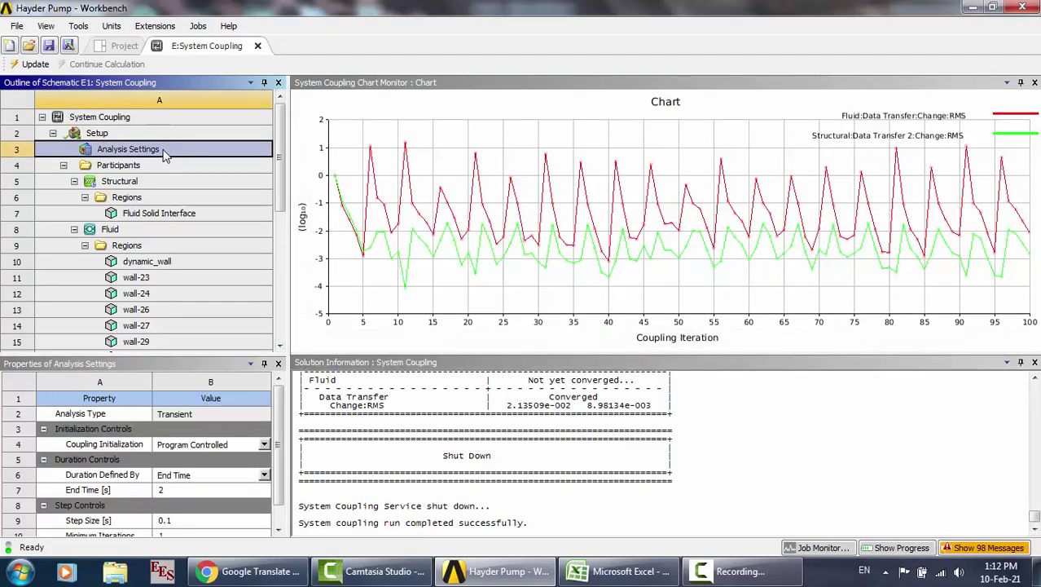
pyautogui.moveTo(283, 412); pyautogui.dragTo(283, 431)
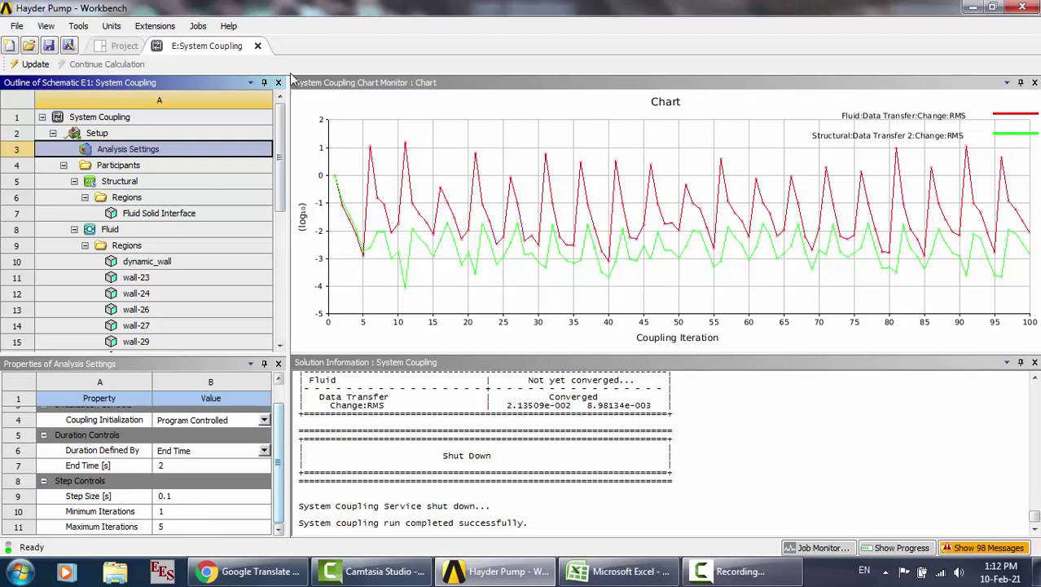
pyautogui.click(258, 47)
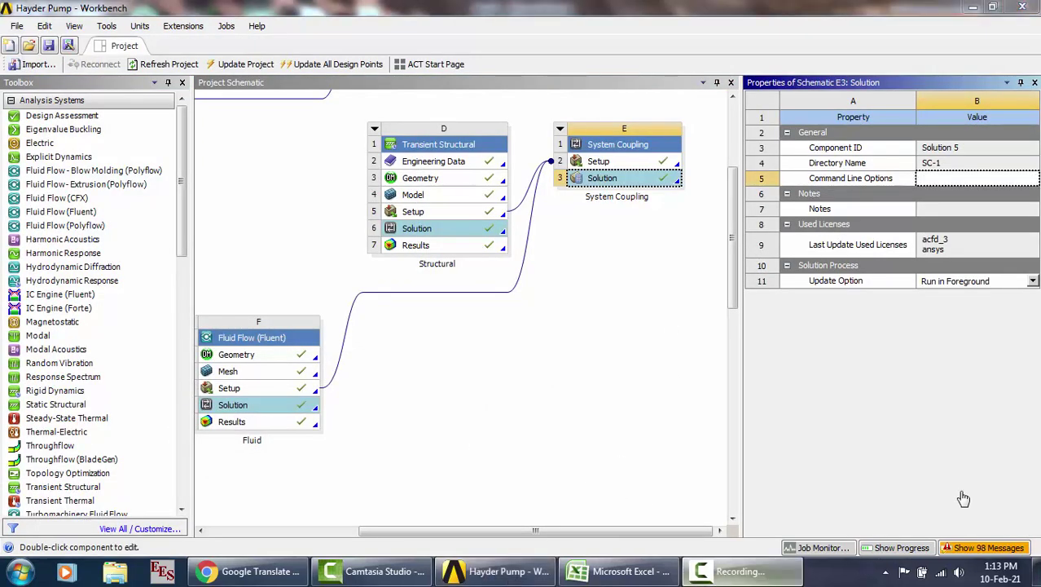
# Switch to Fluent, show the run calculation settings and start a new contour definition from the results graphics
pyautogui.click(966, 499)
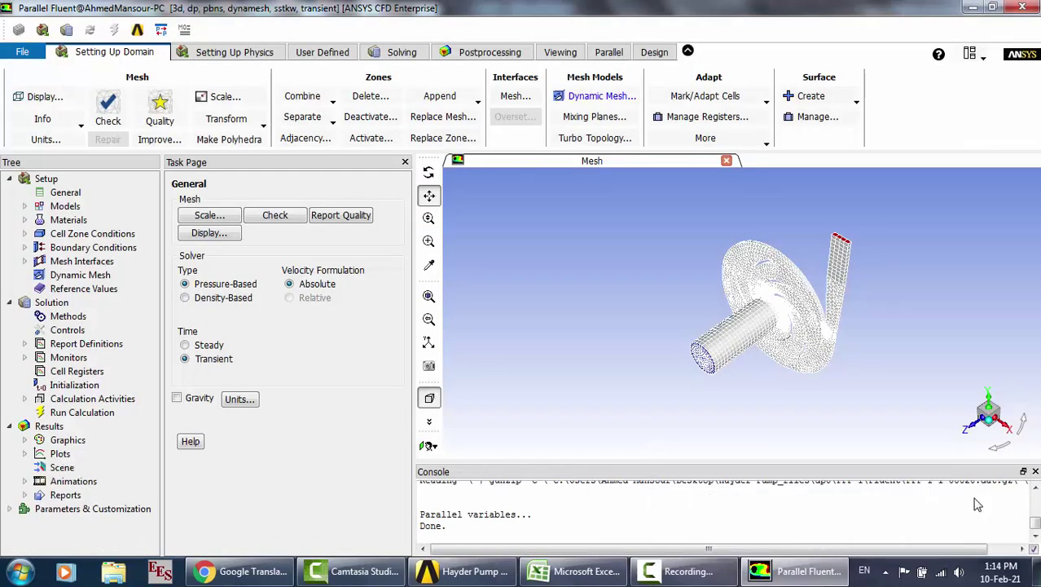
pyautogui.click(81, 412)
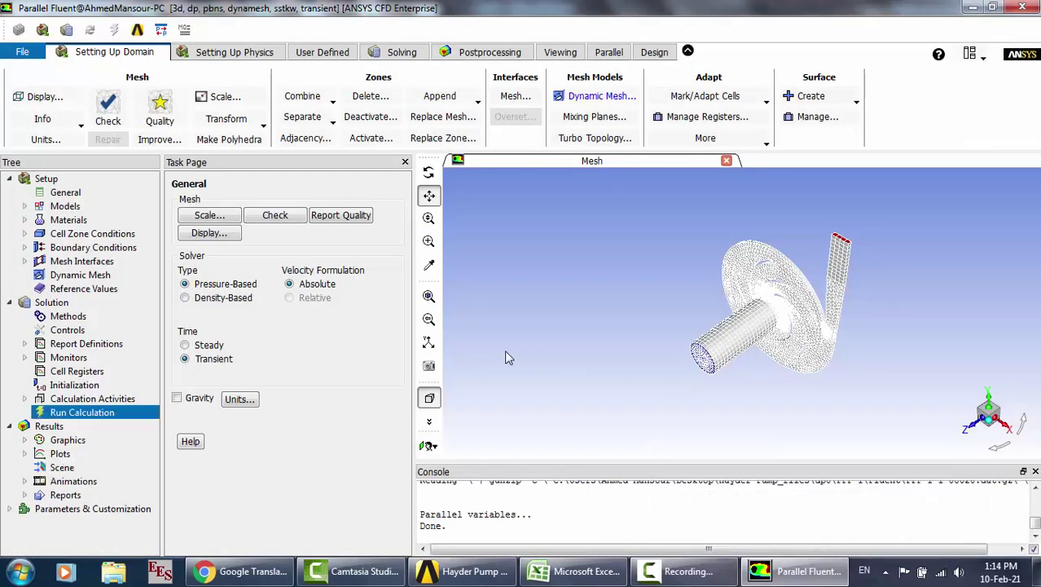
pyautogui.click(25, 440)
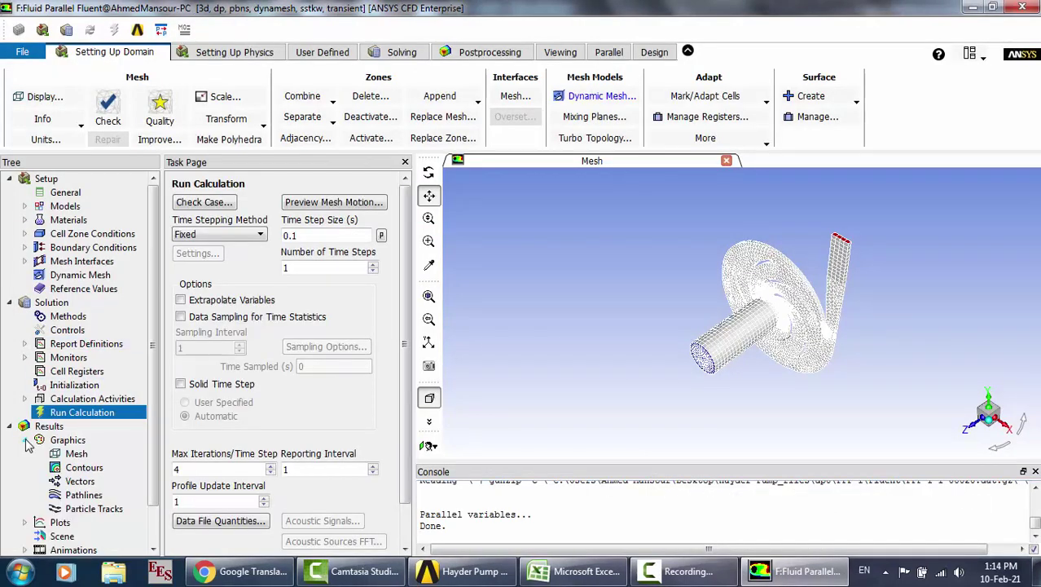
pyautogui.click(81, 468)
pyautogui.doubleClick(81, 467)
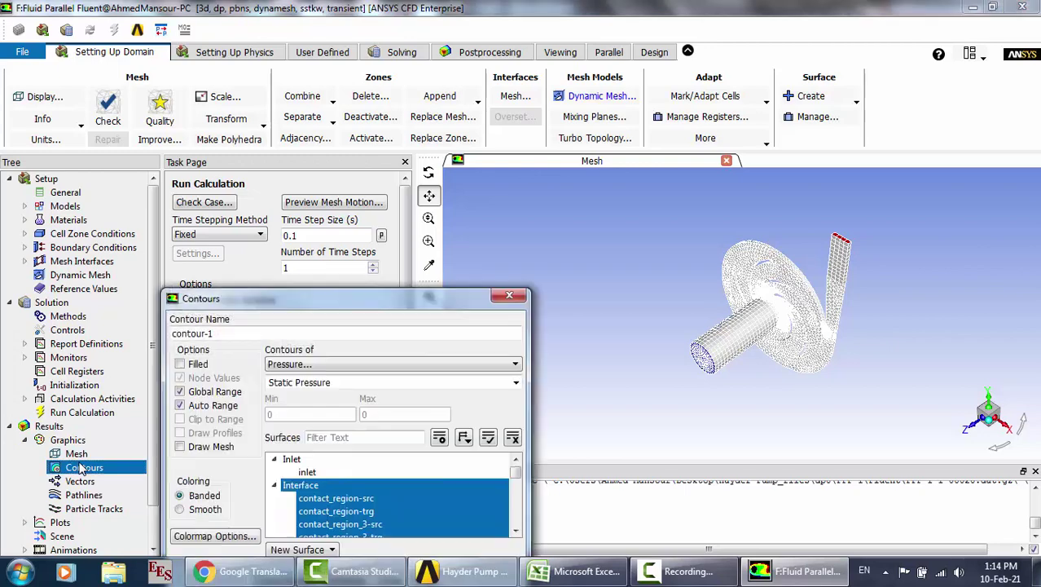
pyautogui.moveTo(370, 302); pyautogui.dragTo(320, 134)
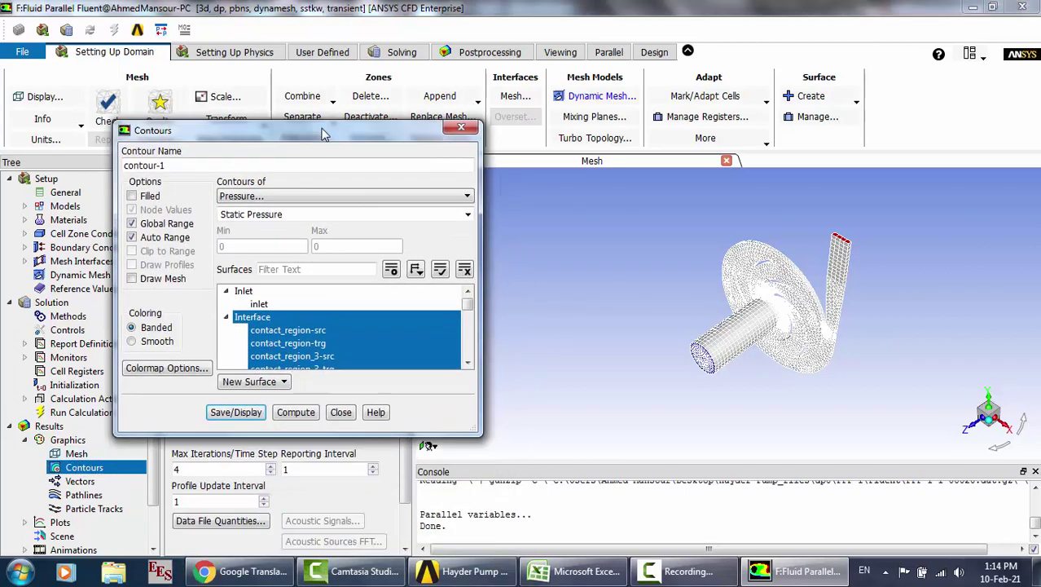
# Add the internal surfaces to the contour selection and display filled static pressure contours
pyautogui.click(134, 196)
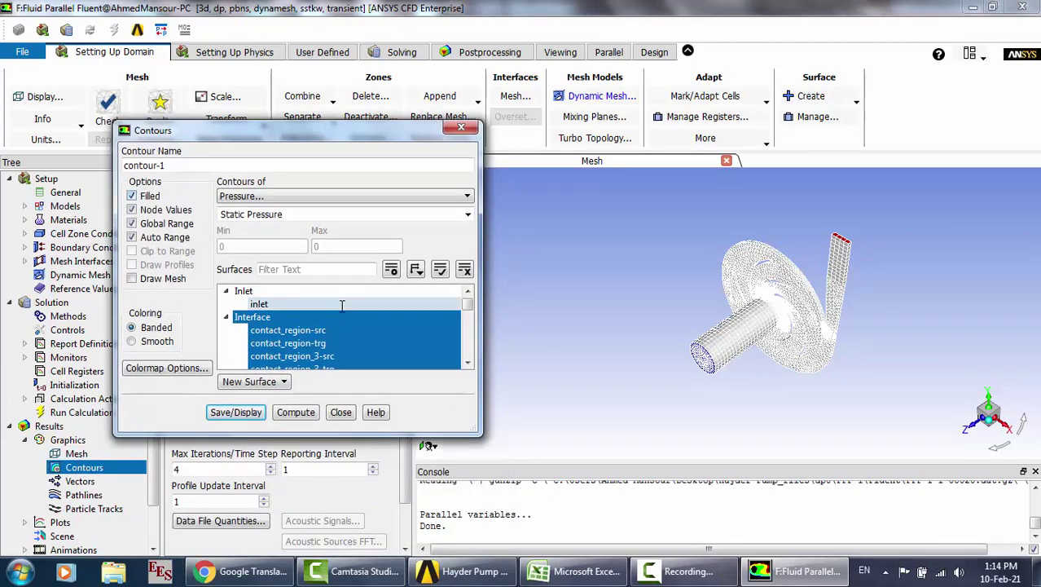
pyautogui.click(468, 363)
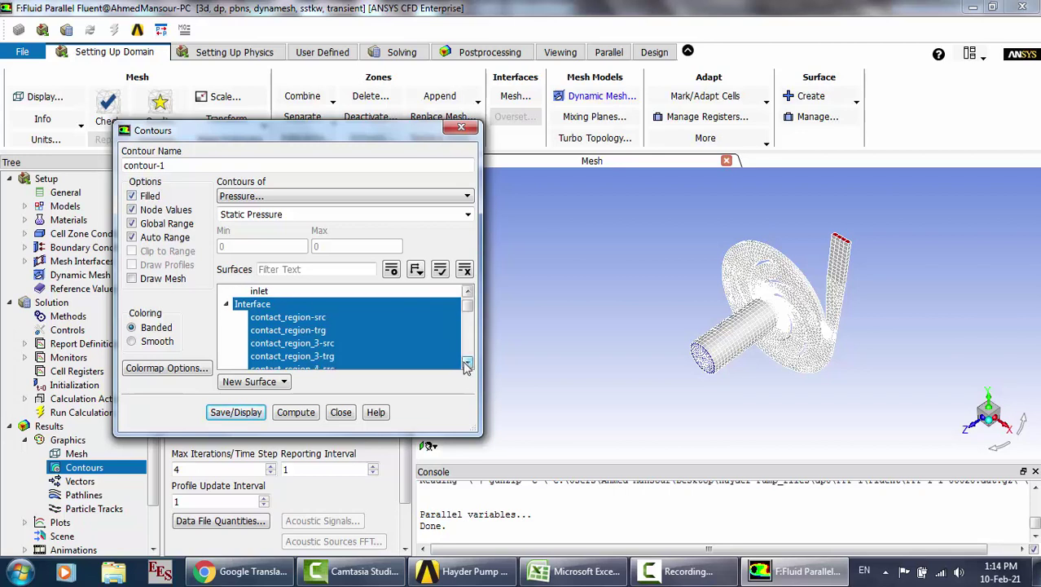
pyautogui.scroll(-2, 368, 352)
pyautogui.click(292, 318)
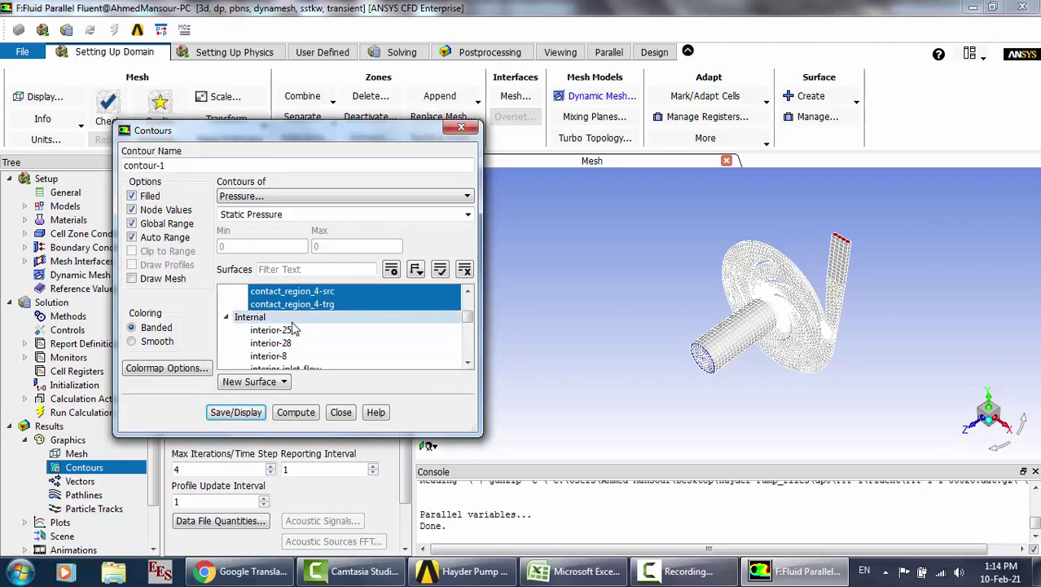
pyautogui.scroll(-3, 294, 329)
pyautogui.scroll(-2, 294, 328)
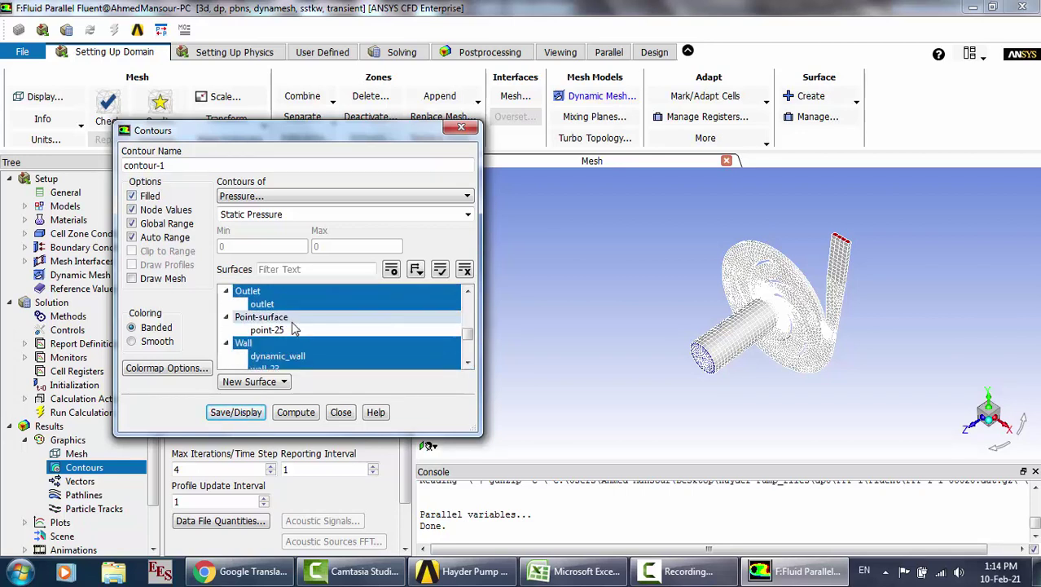
pyautogui.click(236, 413)
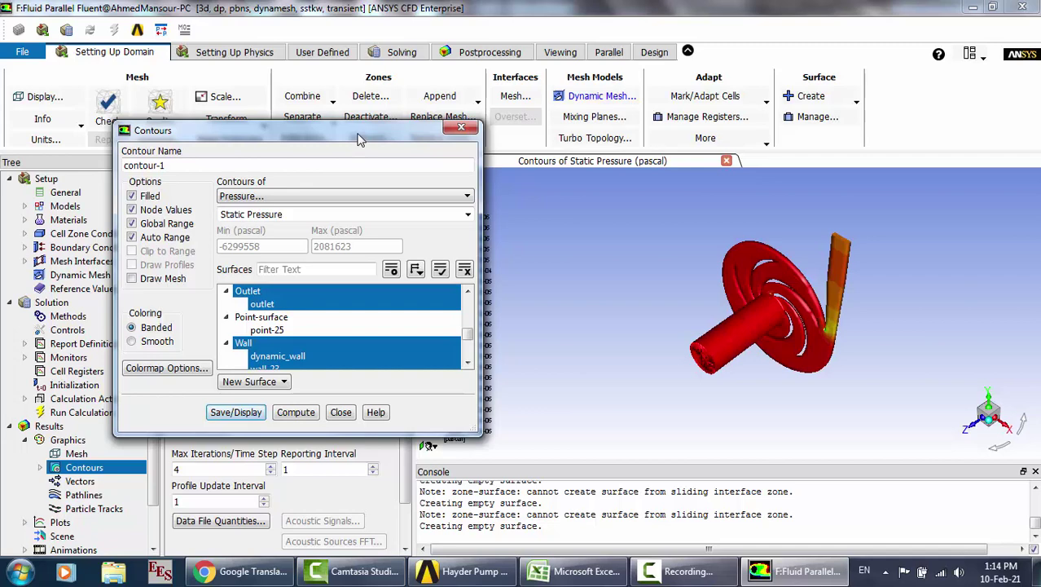
# Inspect the pressure contours on the pump and redisplay contour-1 as filled velocity magnitude contours
pyautogui.moveTo(359, 140); pyautogui.dragTo(283, 146)
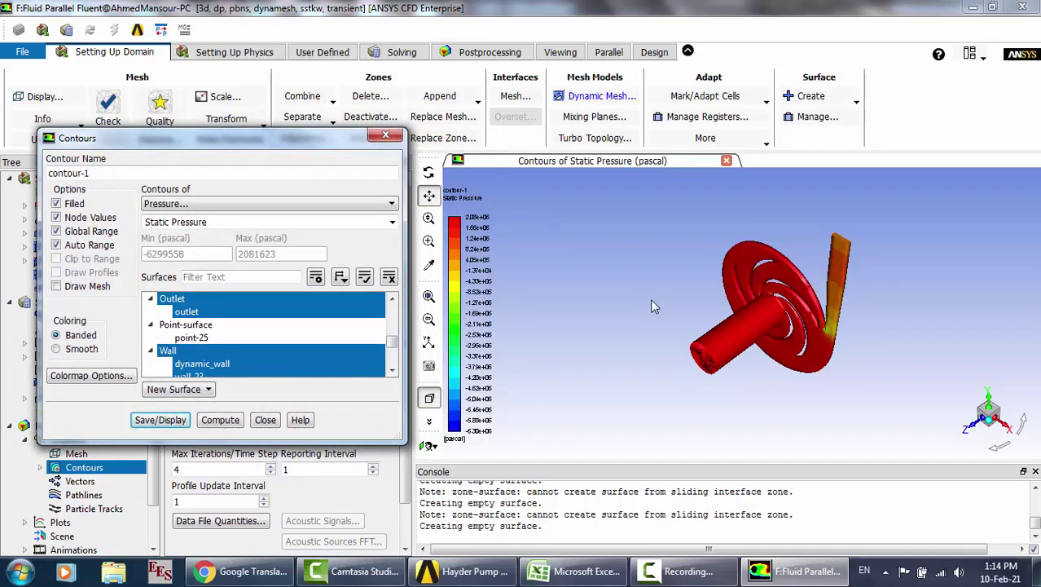
pyautogui.moveTo(781, 360); pyautogui.dragTo(789, 336)
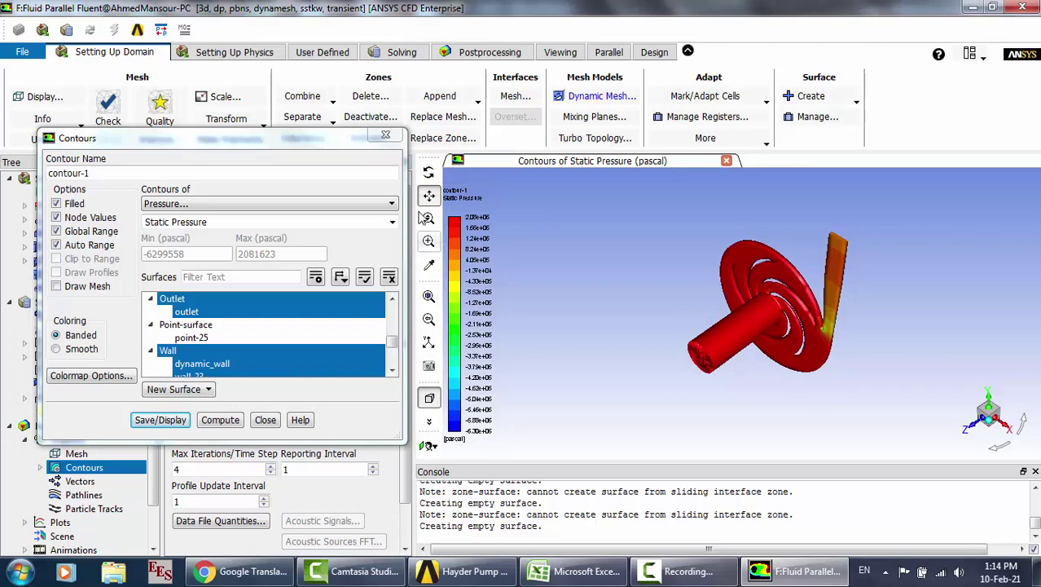
pyautogui.click(428, 173)
pyautogui.moveTo(787, 374); pyautogui.dragTo(798, 337)
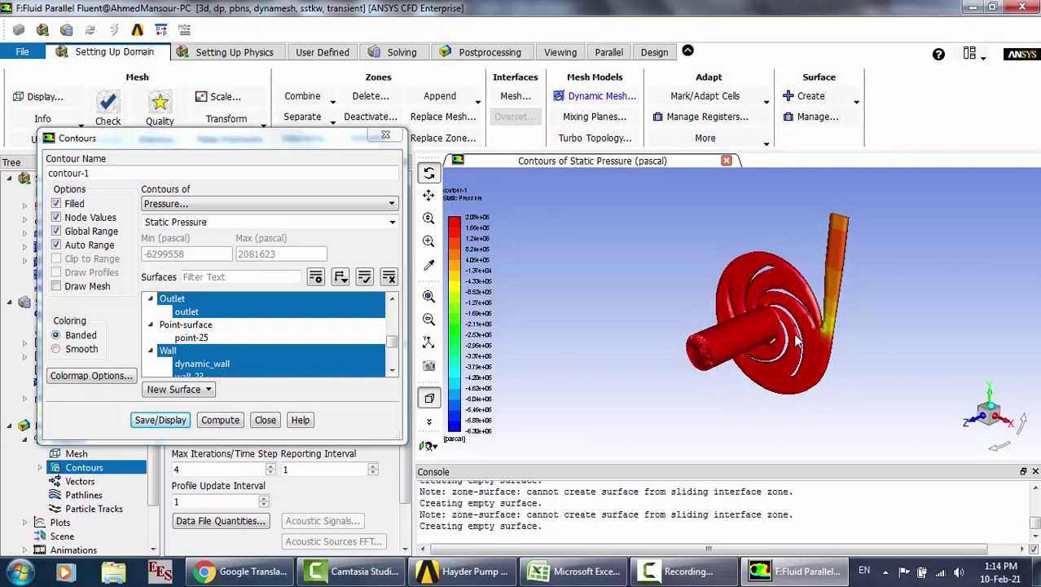
pyautogui.click(260, 203)
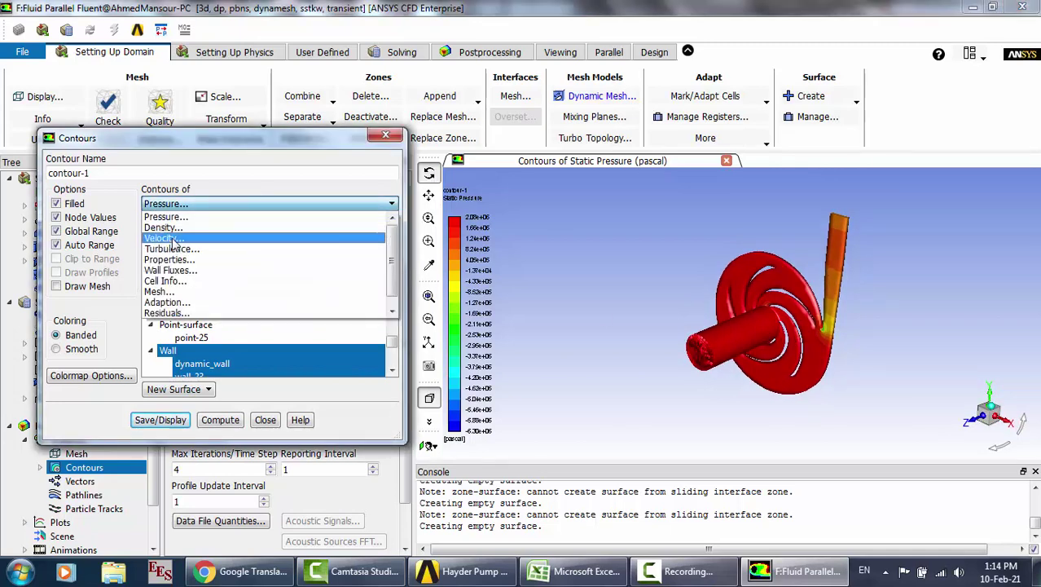
pyautogui.click(163, 238)
pyautogui.click(176, 420)
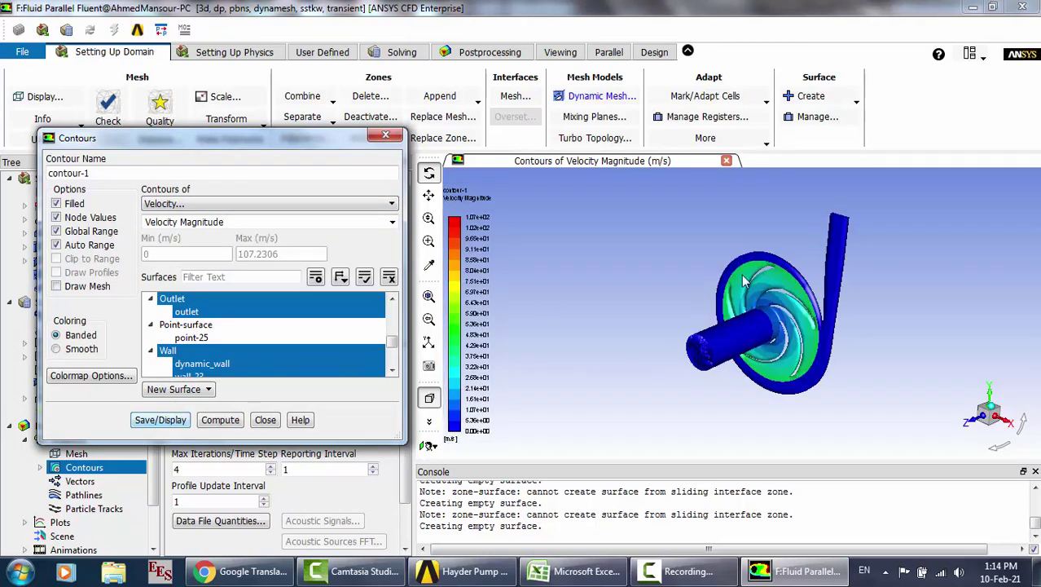
pyautogui.moveTo(779, 368)
pyautogui.mouseDown()
pyautogui.moveTo(811, 356)
pyautogui.moveTo(811, 338)
pyautogui.moveTo(872, 346)
pyautogui.moveTo(827, 352)
pyautogui.mouseUp()
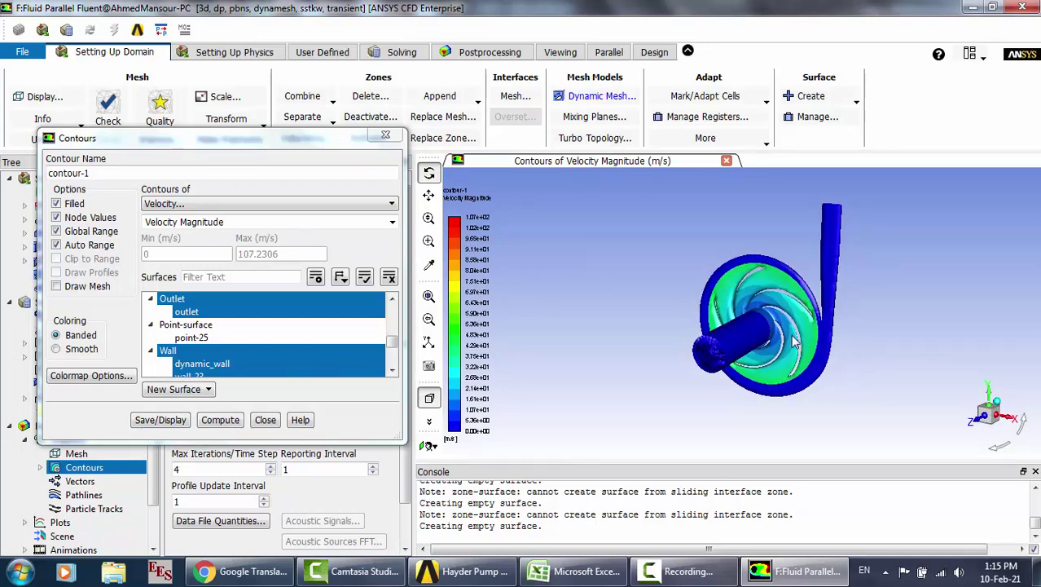
# Exclude the wall surfaces from contour-1, redisplay the velocity magnitude contours and close the contour settings
pyautogui.click(219, 352)
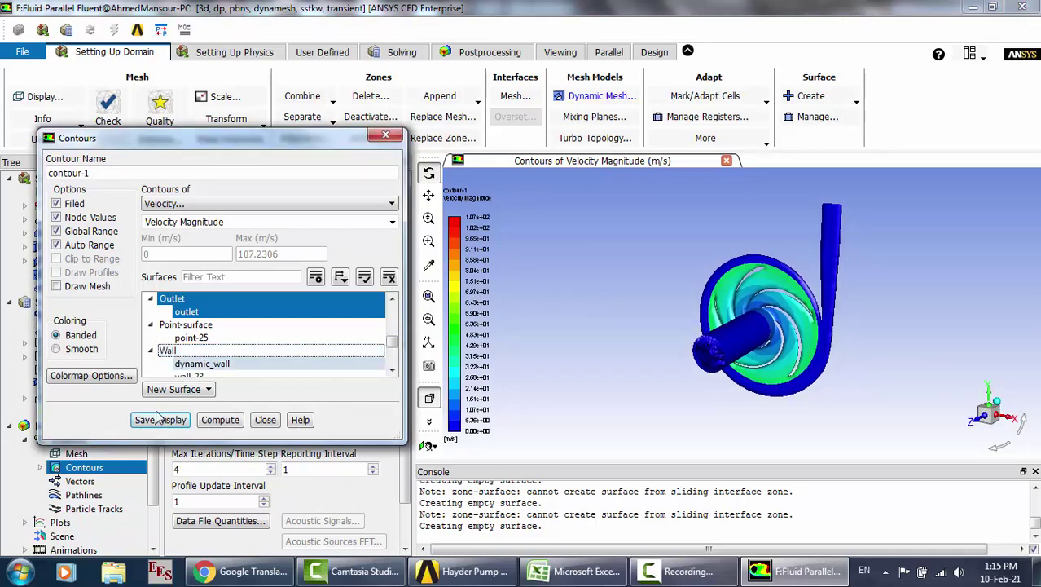
pyautogui.click(144, 422)
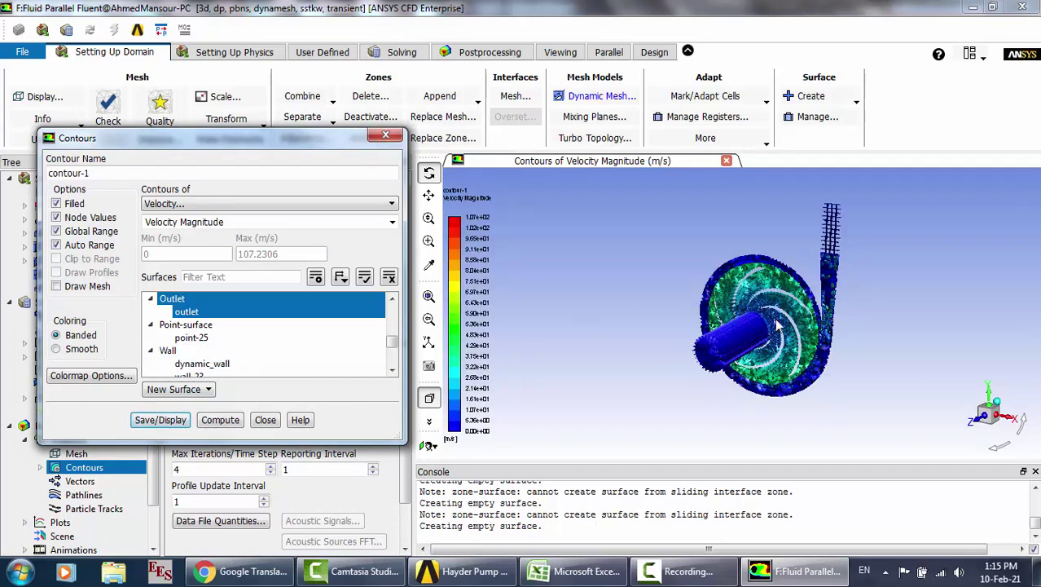
pyautogui.moveTo(778, 326)
pyautogui.mouseDown()
pyautogui.moveTo(840, 318)
pyautogui.moveTo(784, 318)
pyautogui.mouseUp()
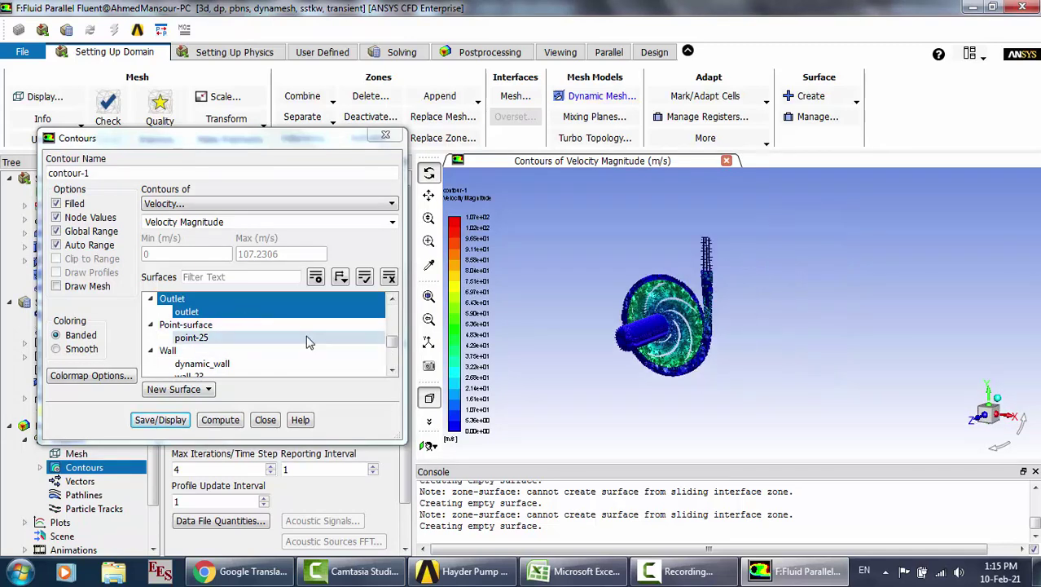
pyautogui.click(264, 419)
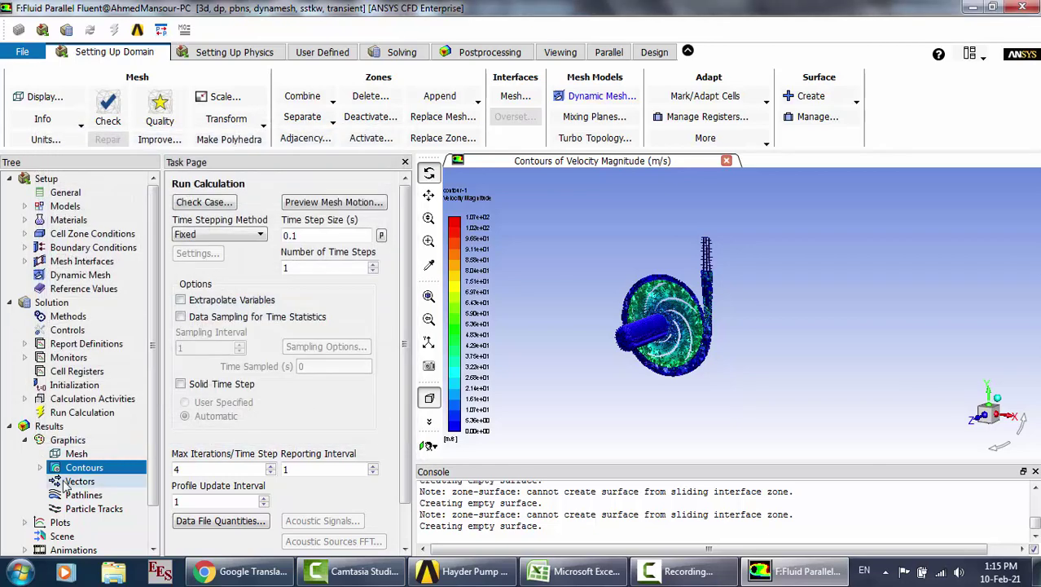
# Display velocity vectors coloured by velocity magnitude, adding the internal surfaces and excluding the wall surfaces
pyautogui.doubleClick(68, 481)
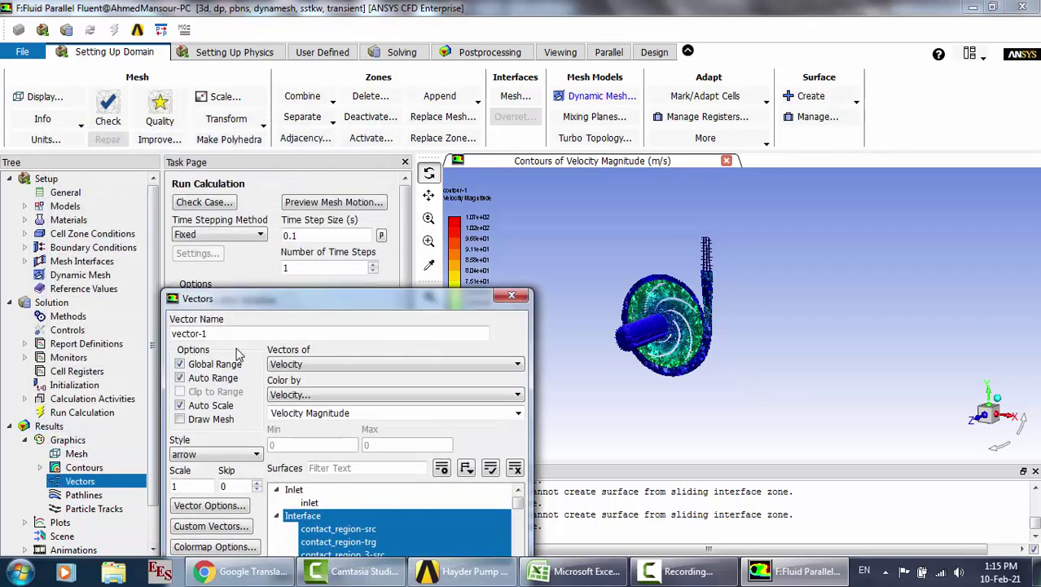
pyautogui.moveTo(347, 301); pyautogui.dragTo(289, 152)
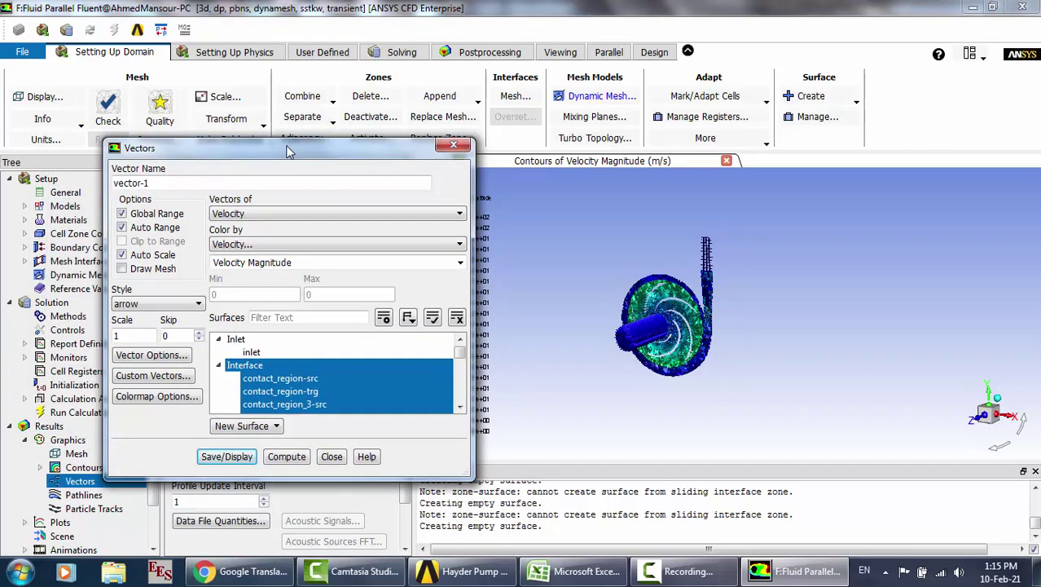
pyautogui.scroll(-4, 282, 373)
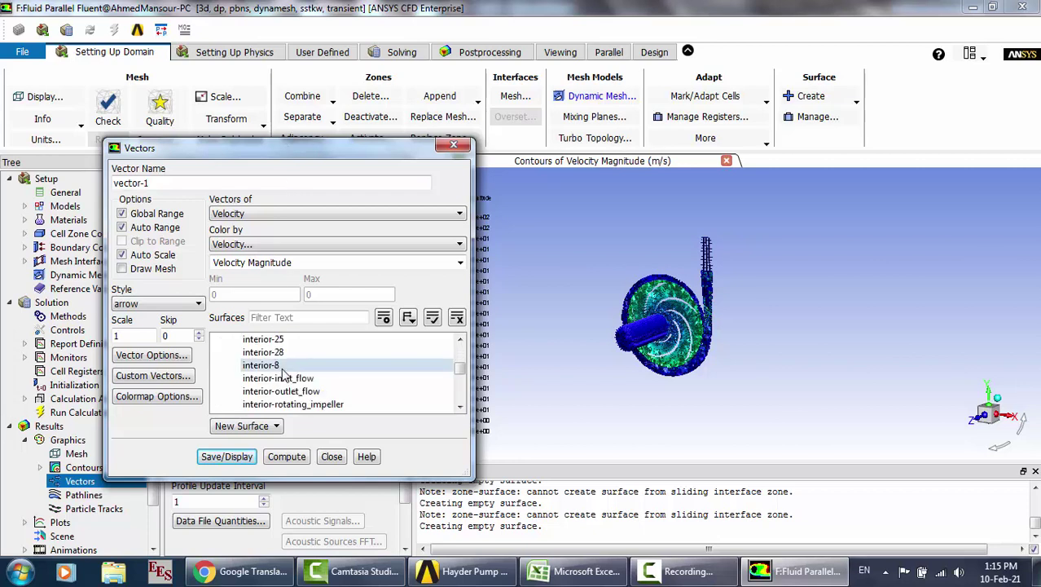
pyautogui.scroll(1, 277, 358)
pyautogui.click(243, 352)
pyautogui.scroll(-3, 276, 359)
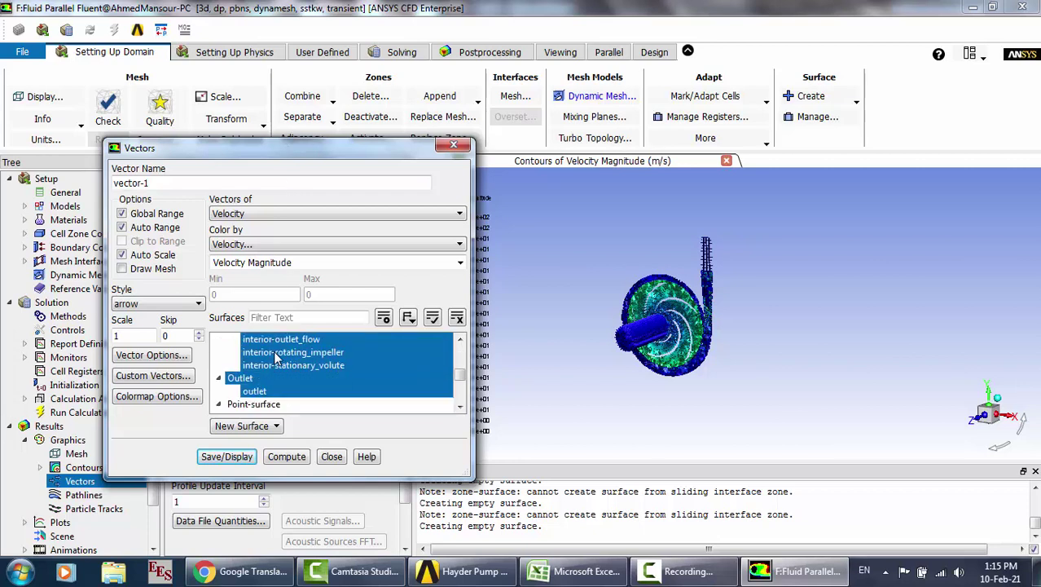
pyautogui.click(273, 378)
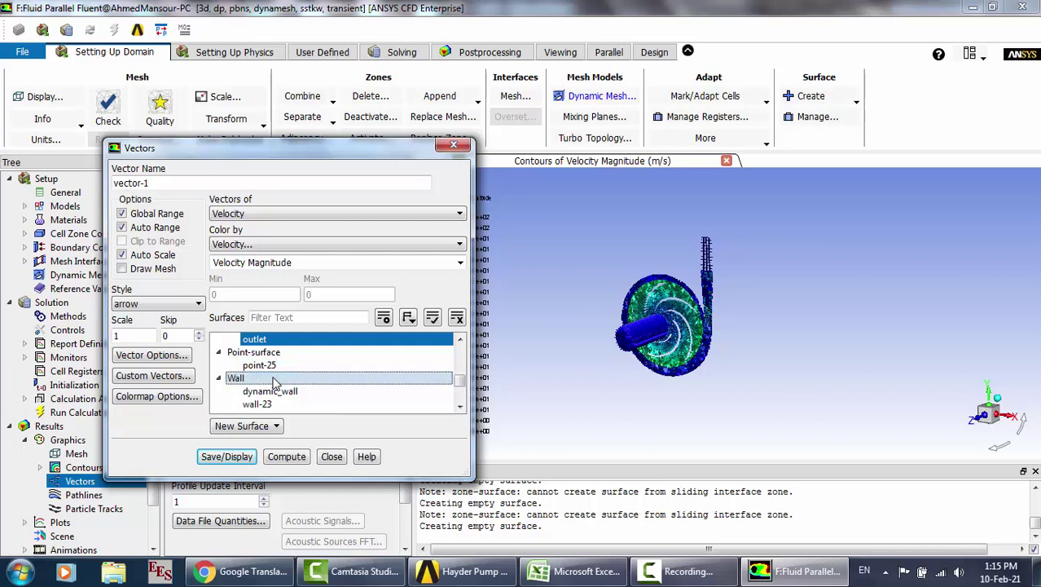
pyautogui.click(249, 458)
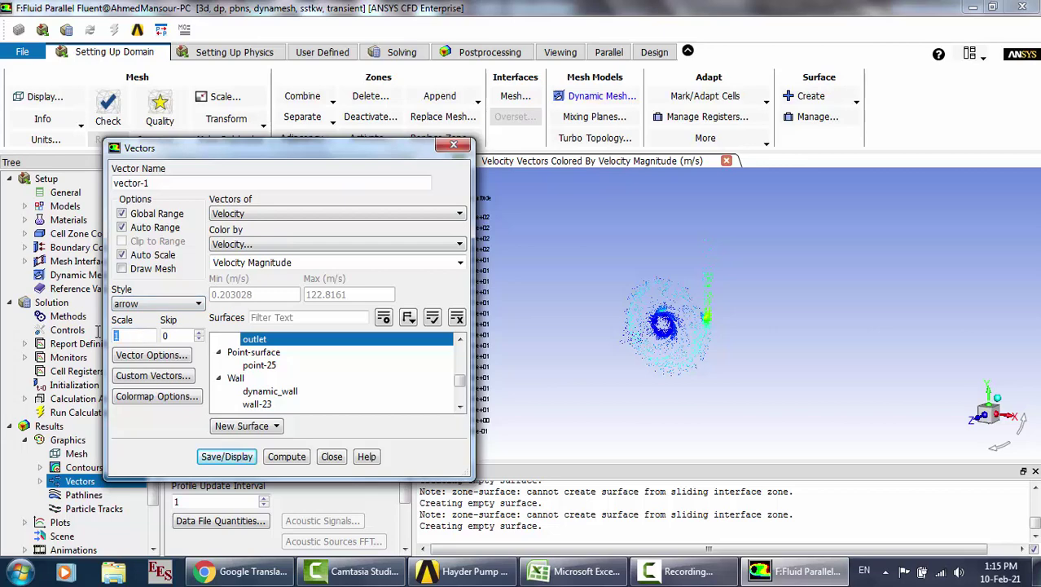
# Set the vector scale to 7 and redisplay vector-1
pyautogui.write('7')
pyautogui.click(216, 458)
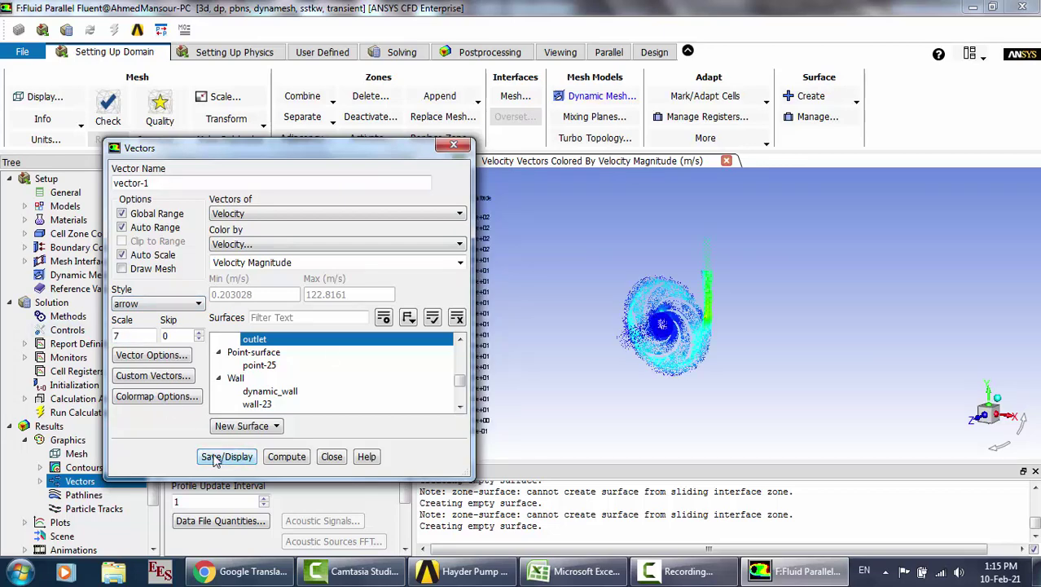
pyautogui.moveTo(349, 148); pyautogui.dragTo(287, 149)
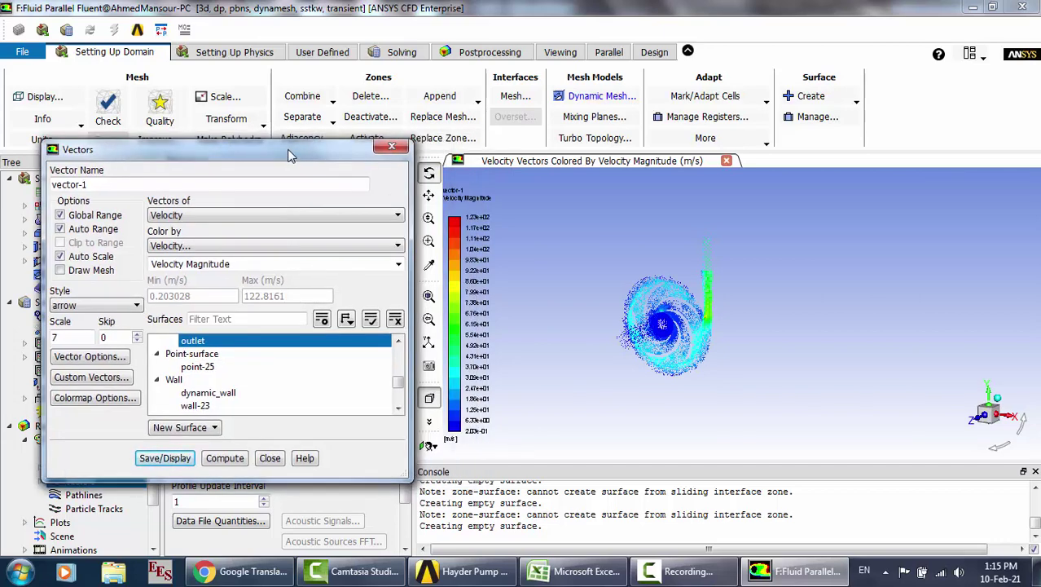
# Examine the velocity vectors up close around the impeller blades and the flow passage near the outlet pipe
pyautogui.click(606, 342)
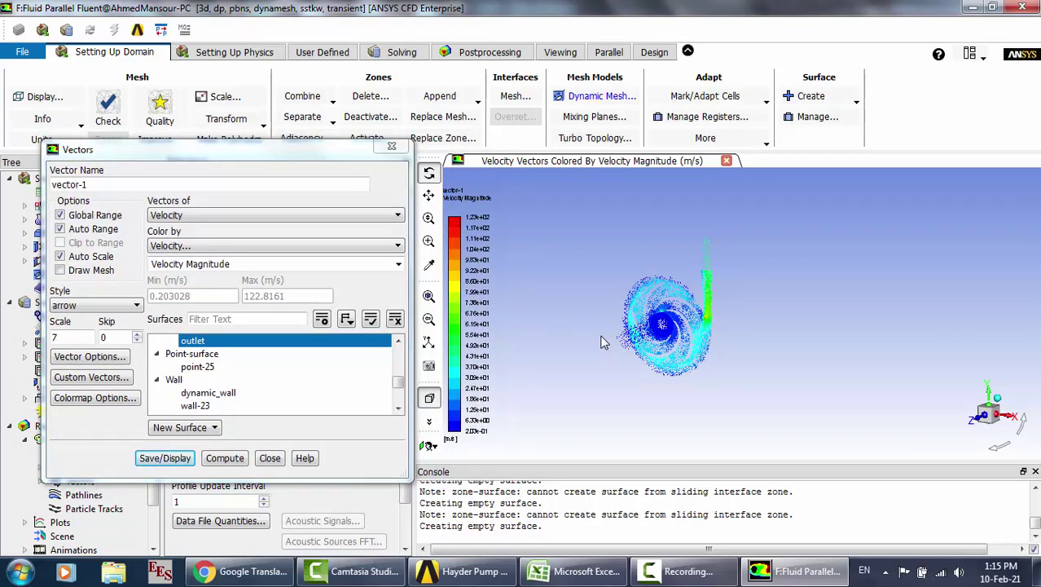
pyautogui.scroll(2, 605, 342)
pyautogui.scroll(1, 687, 317)
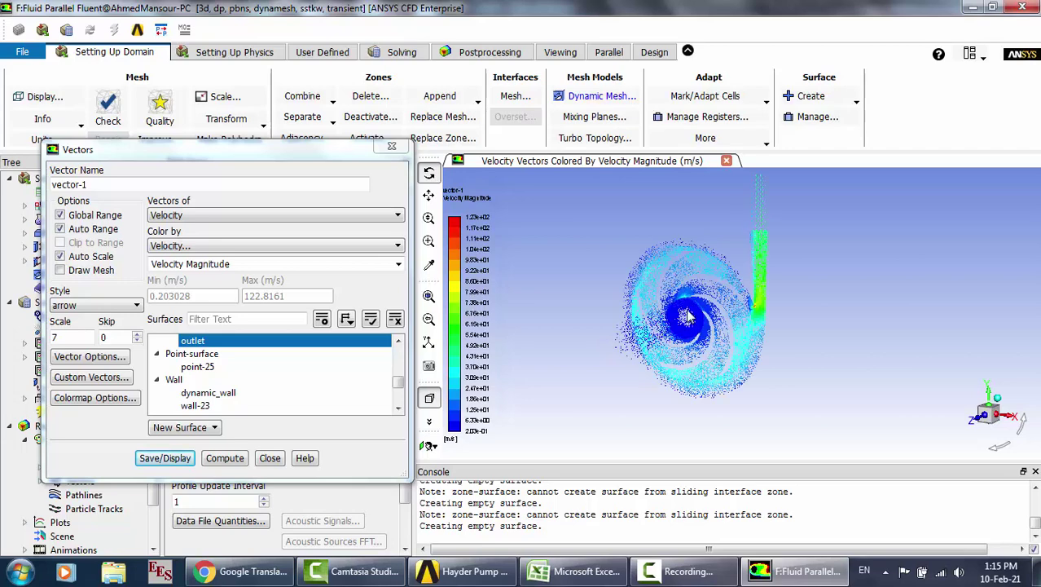
pyautogui.scroll(1, 691, 307)
pyautogui.scroll(3, 691, 304)
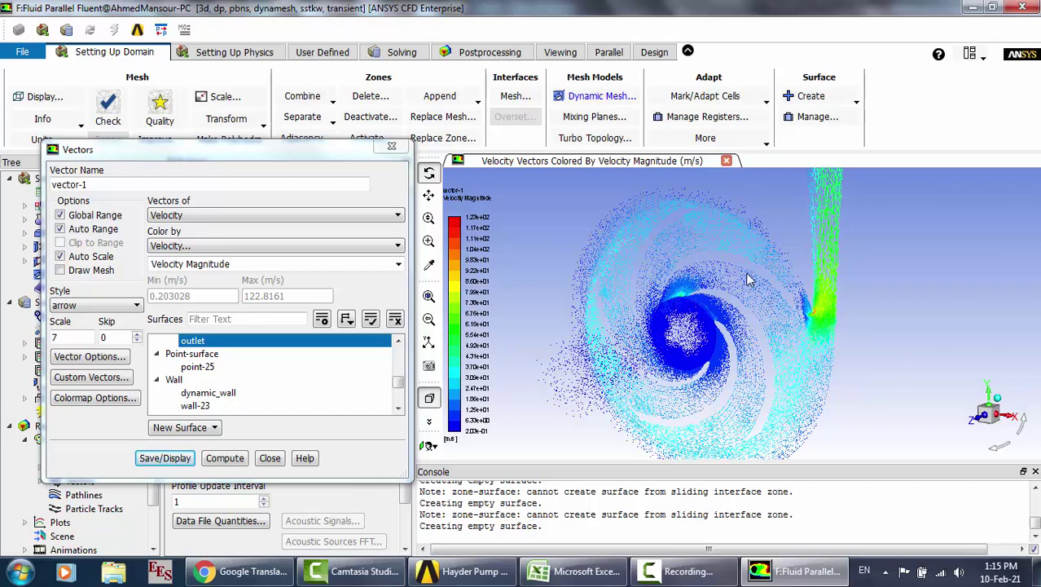
pyautogui.scroll(2, 748, 280)
pyautogui.scroll(2, 762, 248)
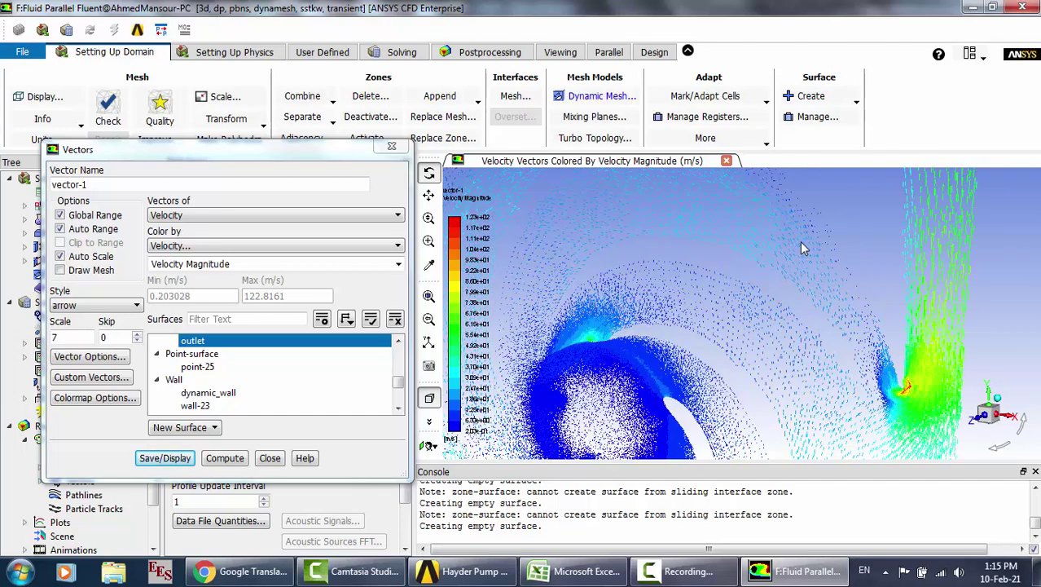
pyautogui.scroll(2, 801, 246)
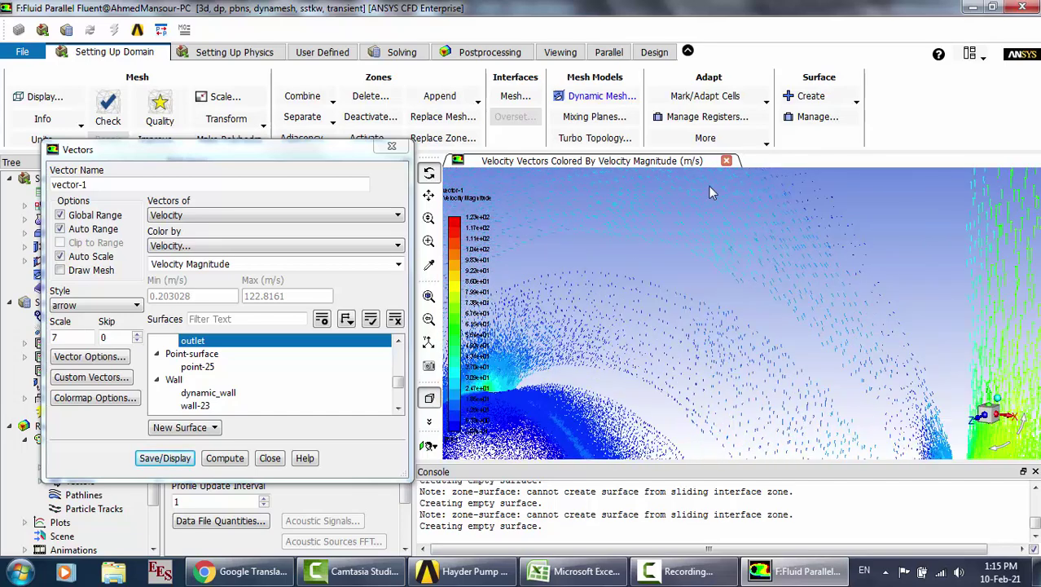
pyautogui.scroll(3, 708, 190)
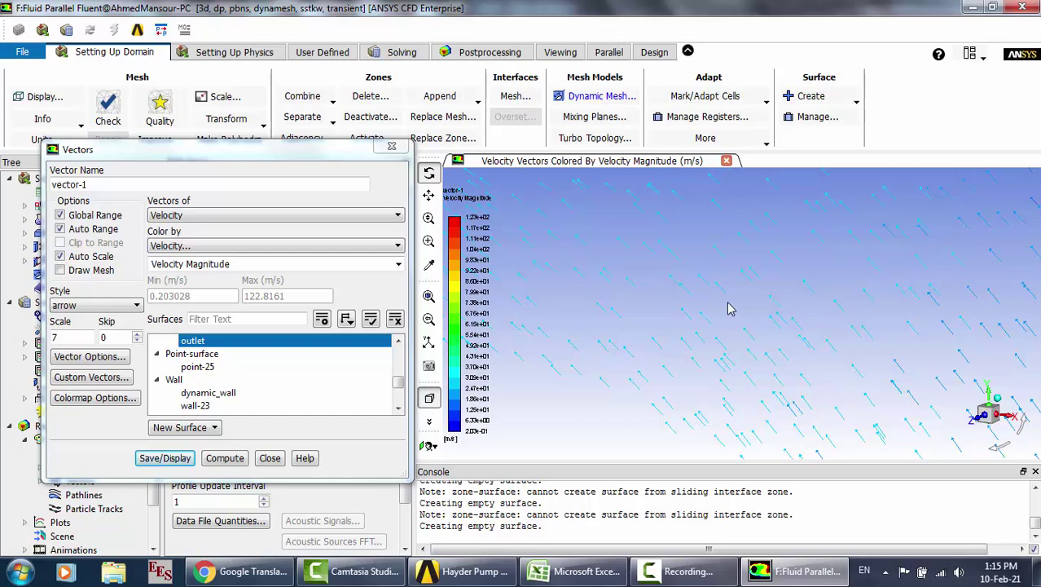
pyautogui.scroll(-5, 728, 300)
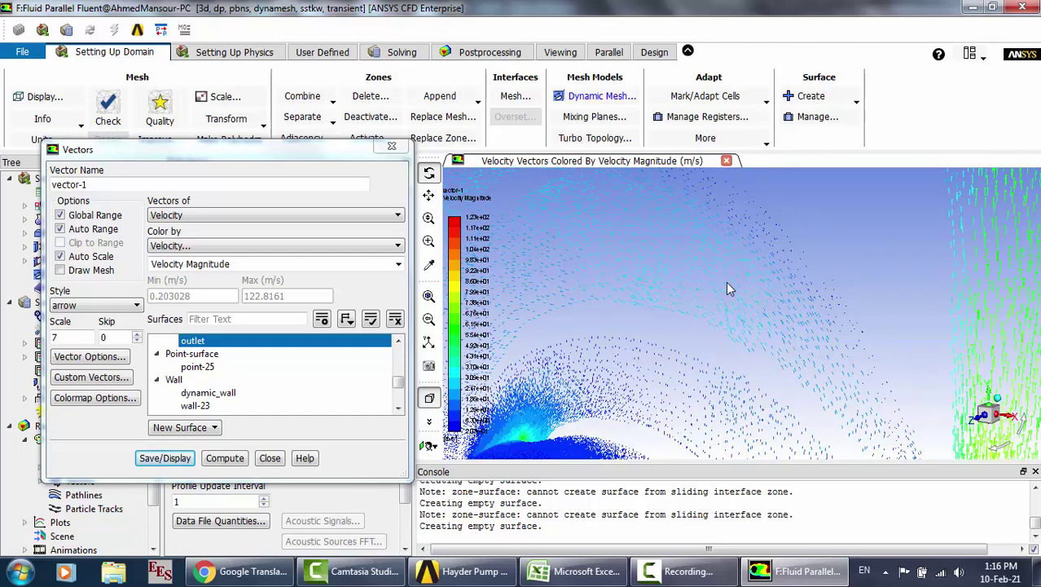
# Examine the velocity vectors from several angles around the impeller, along the inlet pipe and at the outlet passage
pyautogui.scroll(-3, 727, 281)
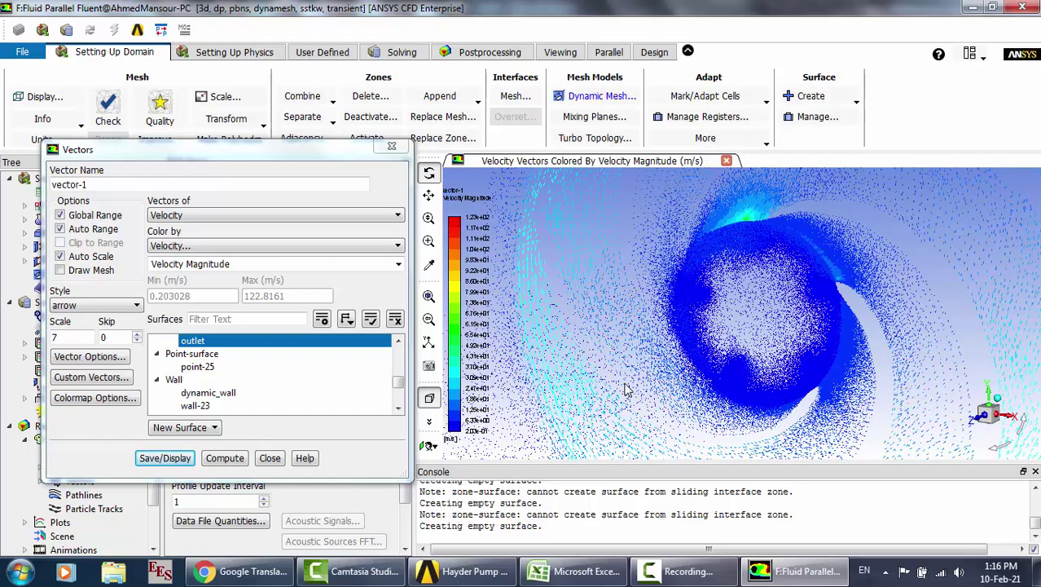
pyautogui.scroll(-5, 626, 390)
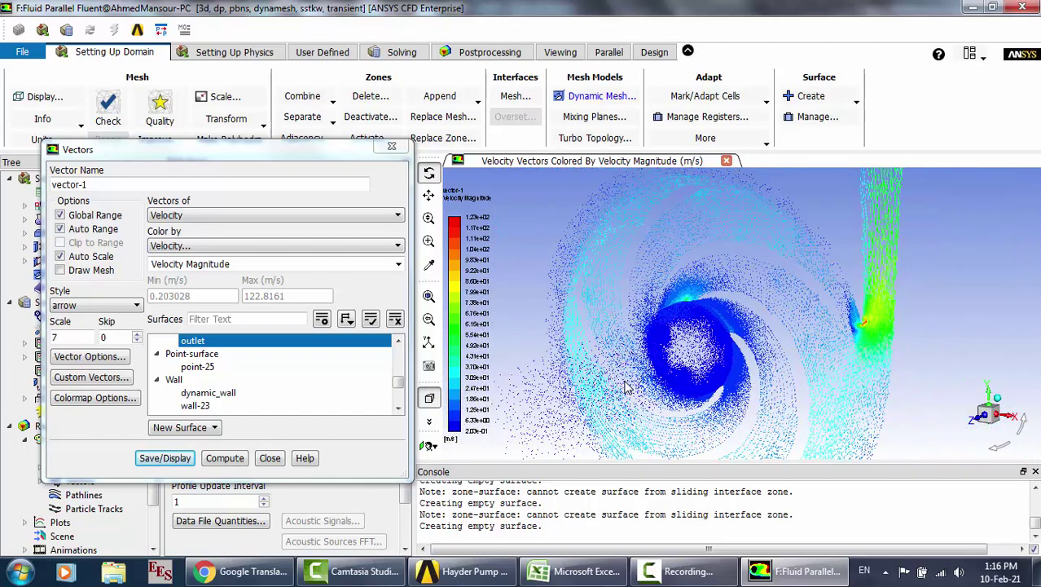
pyautogui.moveTo(640, 383); pyautogui.dragTo(590, 364)
pyautogui.scroll(5, 640, 368)
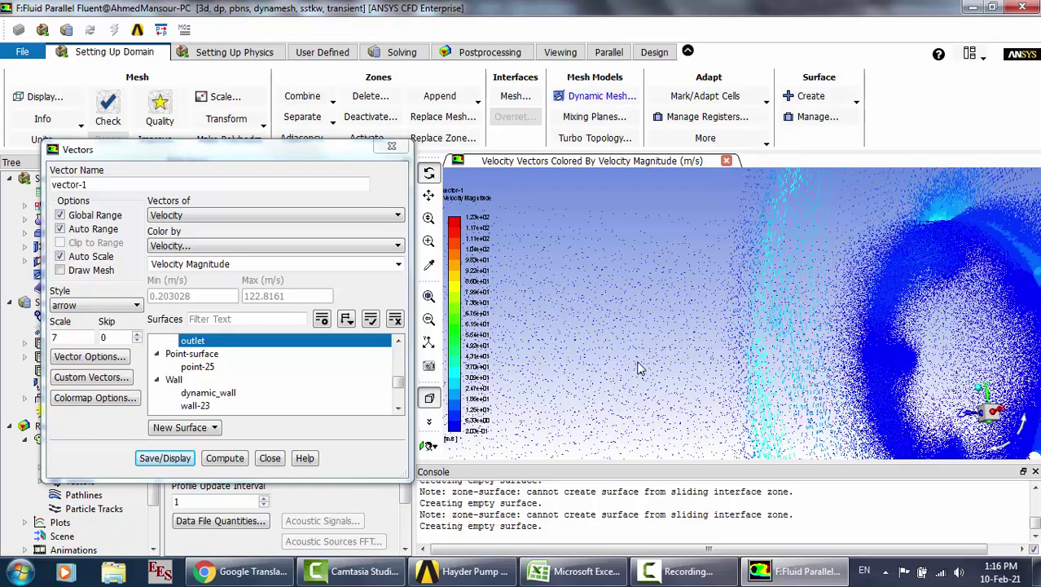
pyautogui.scroll(5, 640, 369)
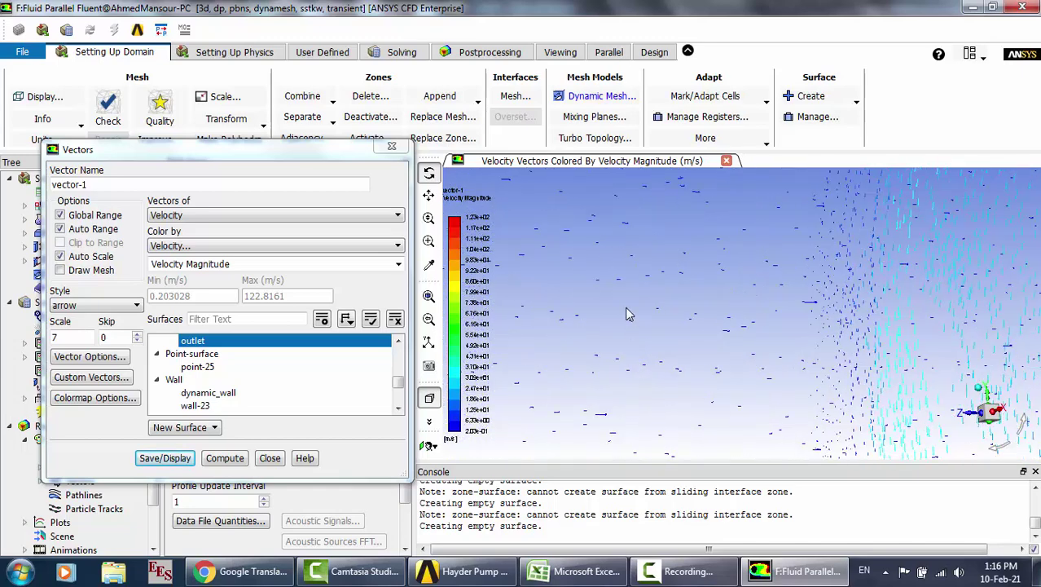
pyautogui.scroll(-3, 627, 314)
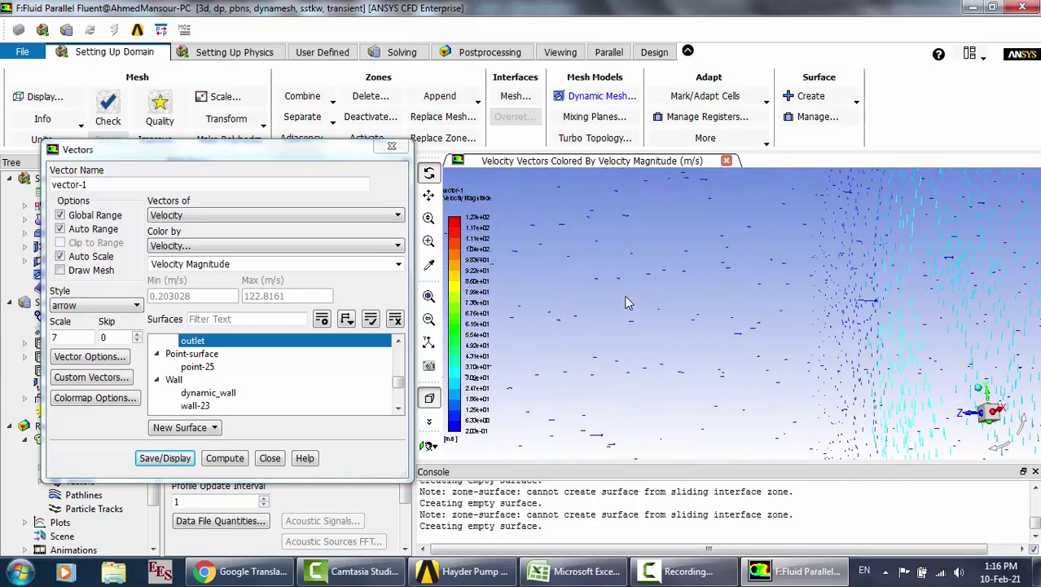
pyautogui.scroll(-5, 628, 300)
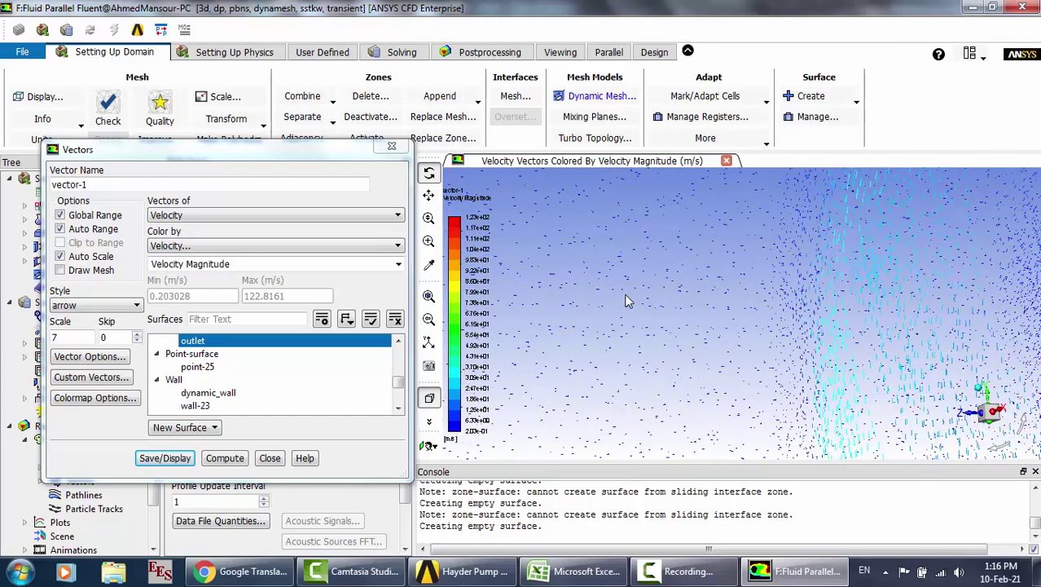
pyautogui.scroll(-5, 626, 295)
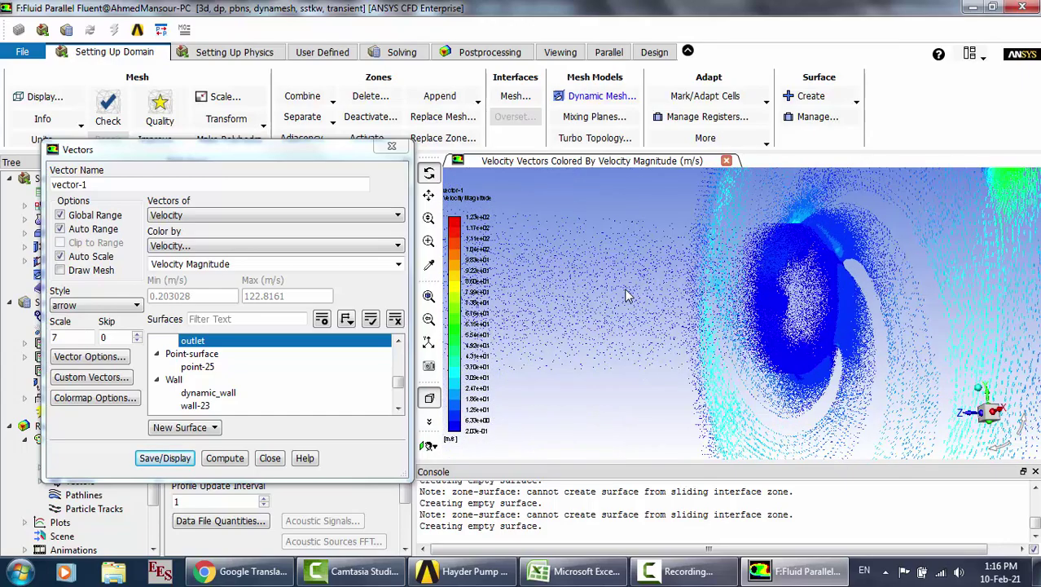
pyautogui.scroll(-4, 628, 295)
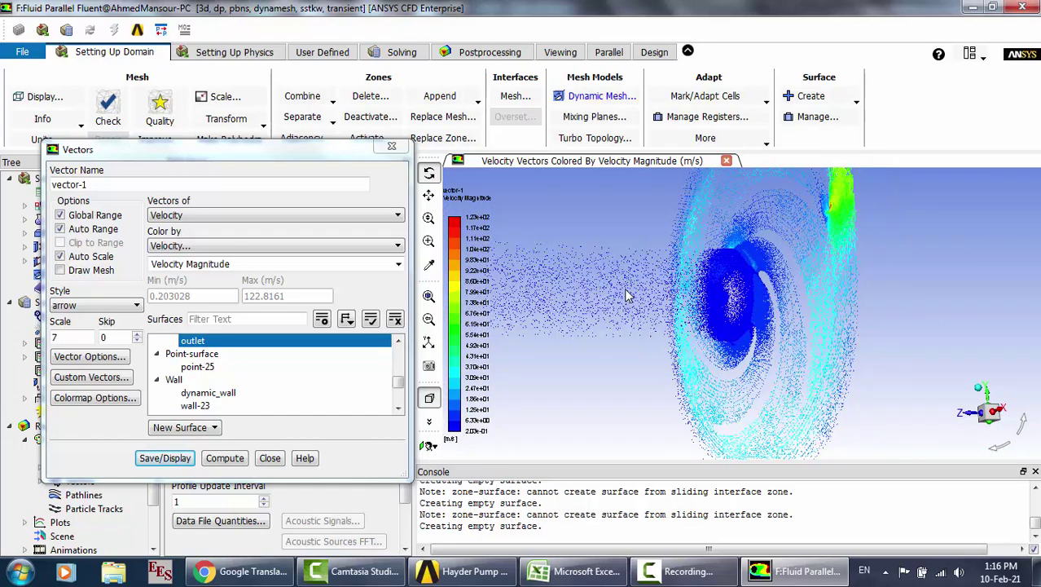
pyautogui.moveTo(656, 310); pyautogui.dragTo(677, 319)
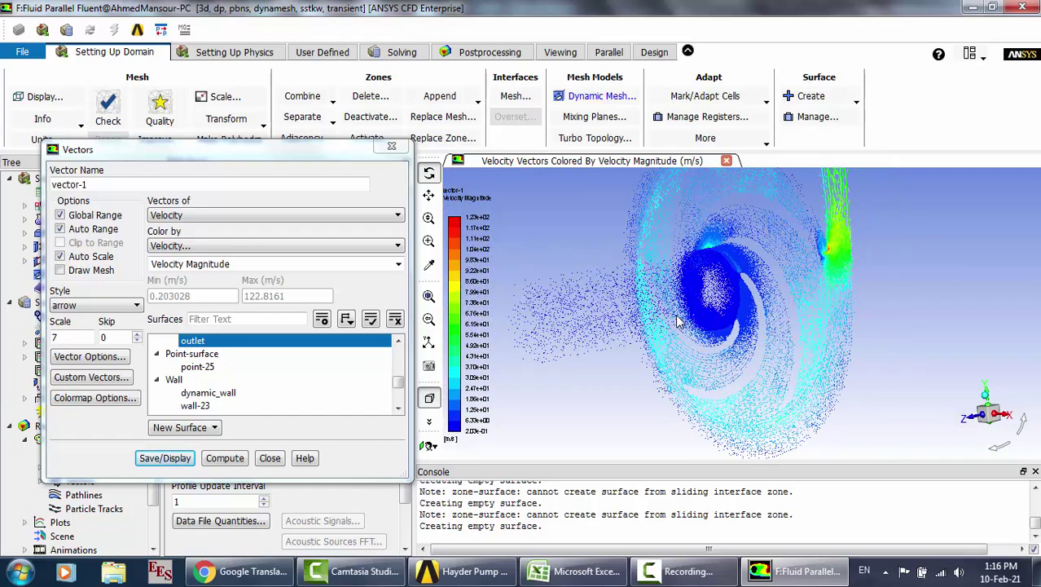
pyautogui.scroll(5, 851, 258)
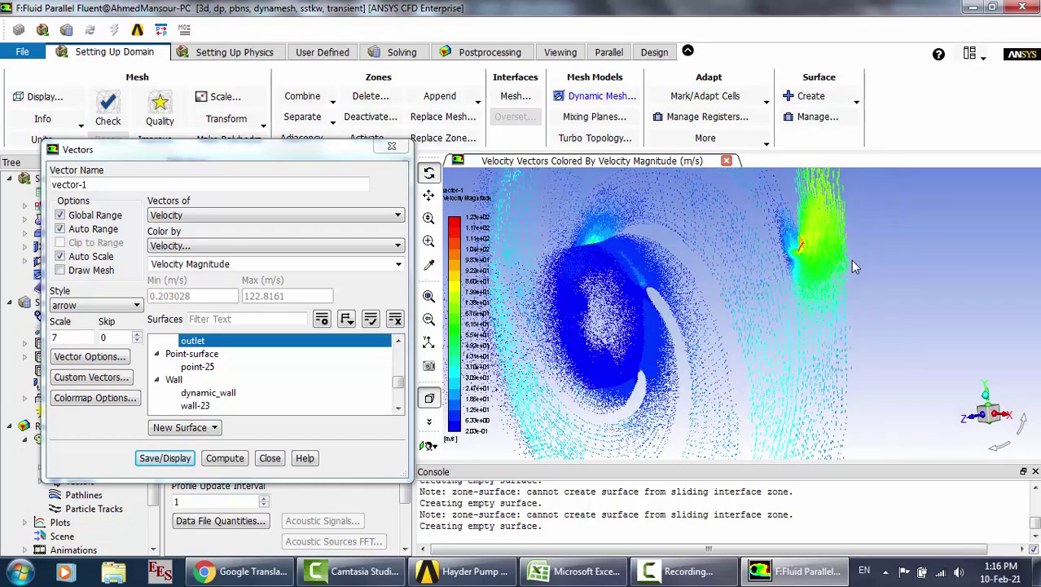
pyautogui.moveTo(800, 266); pyautogui.dragTo(915, 261)
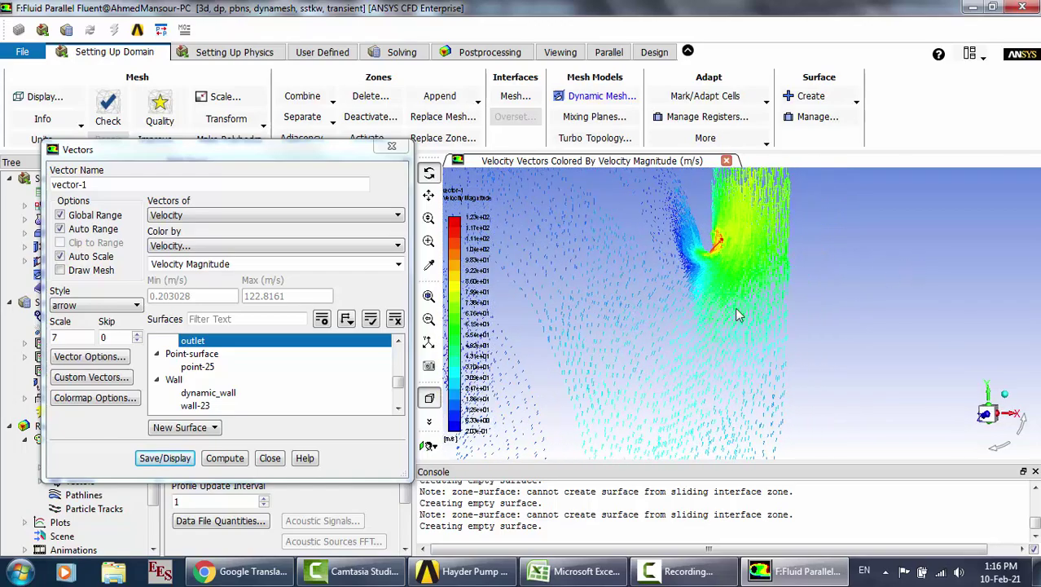
pyautogui.scroll(-5, 736, 314)
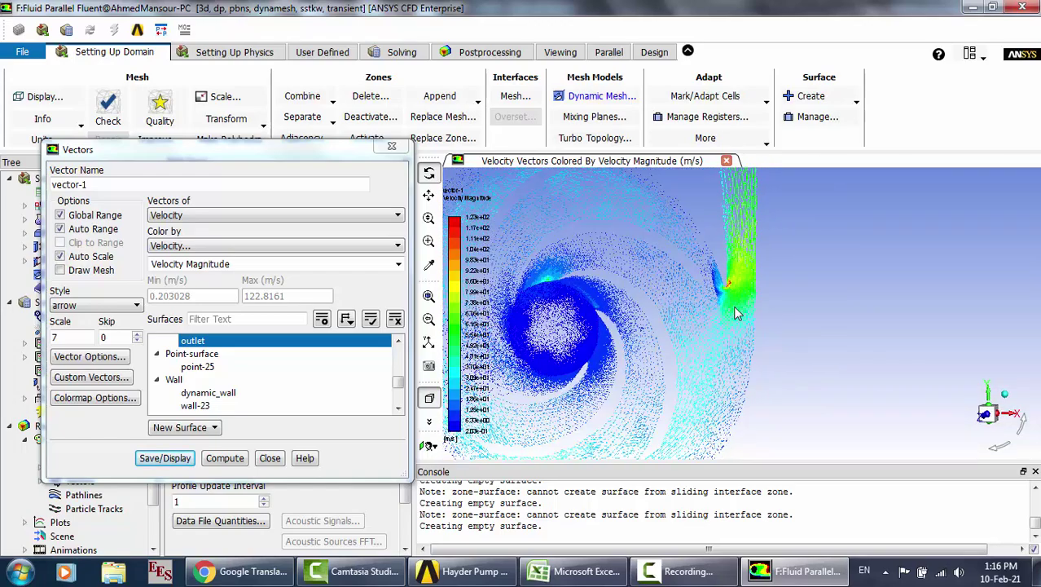
# Close the vector settings and quit Fluent, using the settings changes for the current calculation only
pyautogui.click(271, 459)
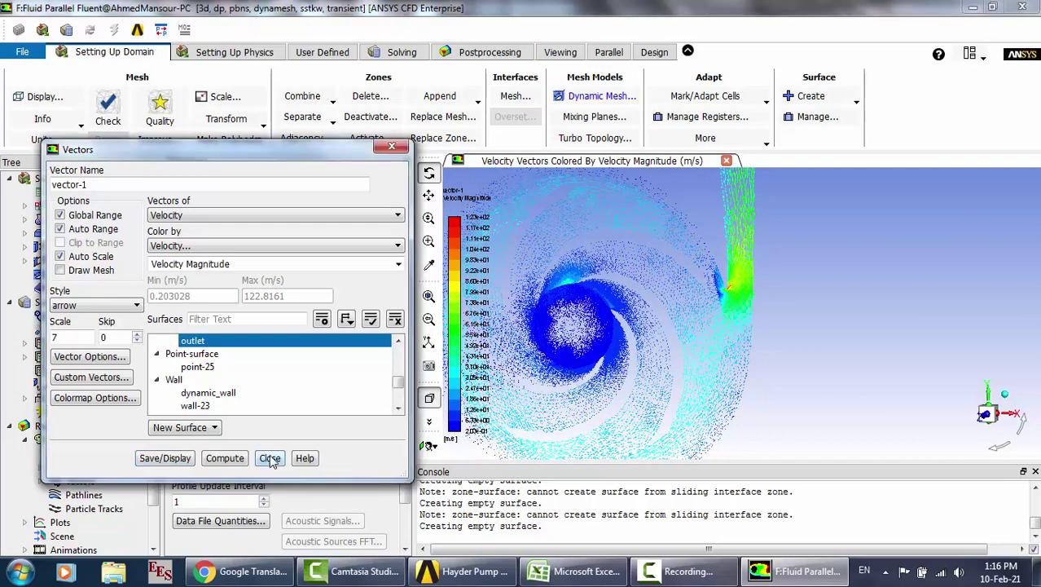
pyautogui.click(1024, 7)
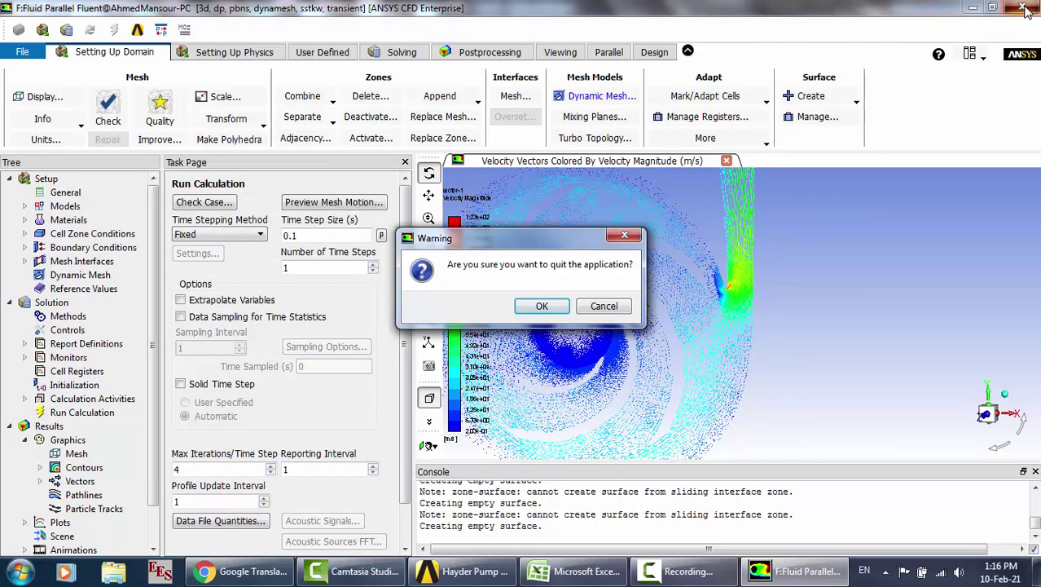
pyautogui.click(542, 306)
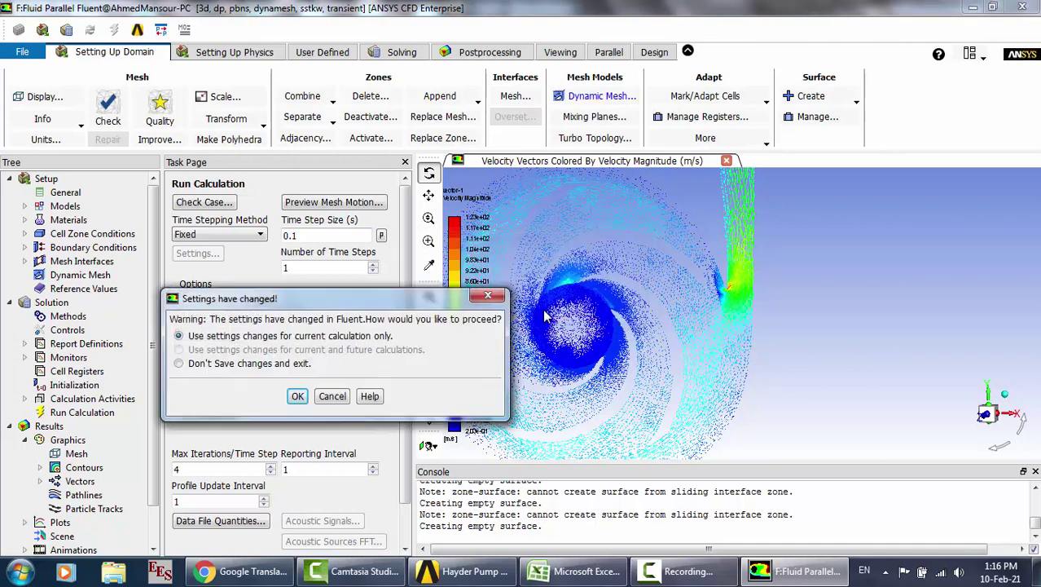
pyautogui.click(298, 396)
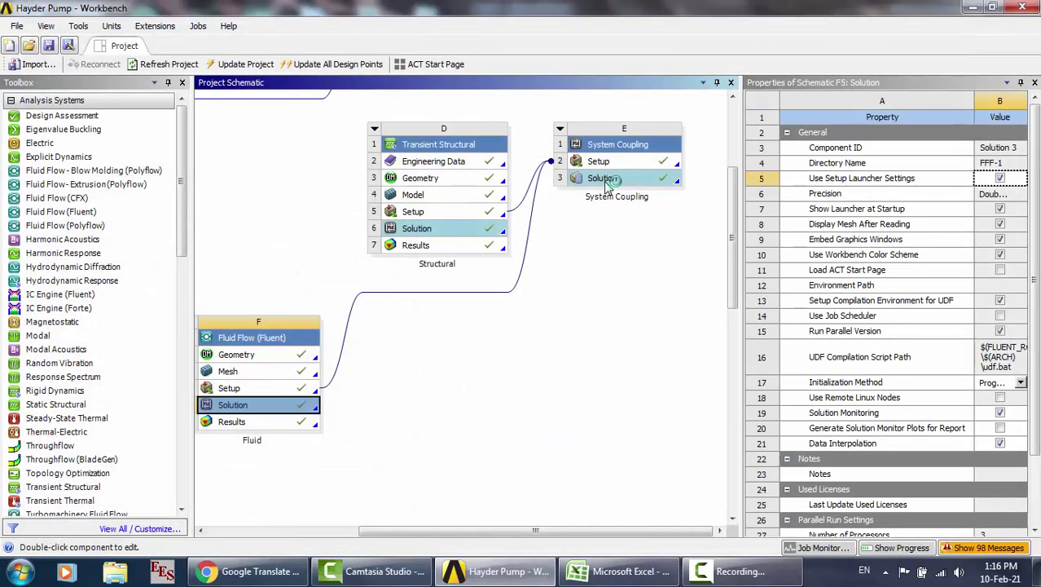
# Minimize Workbench and open the dp0 folder inside the pump project's files folder on the desktop
pyautogui.click(970, 7)
pyautogui.click(972, 7)
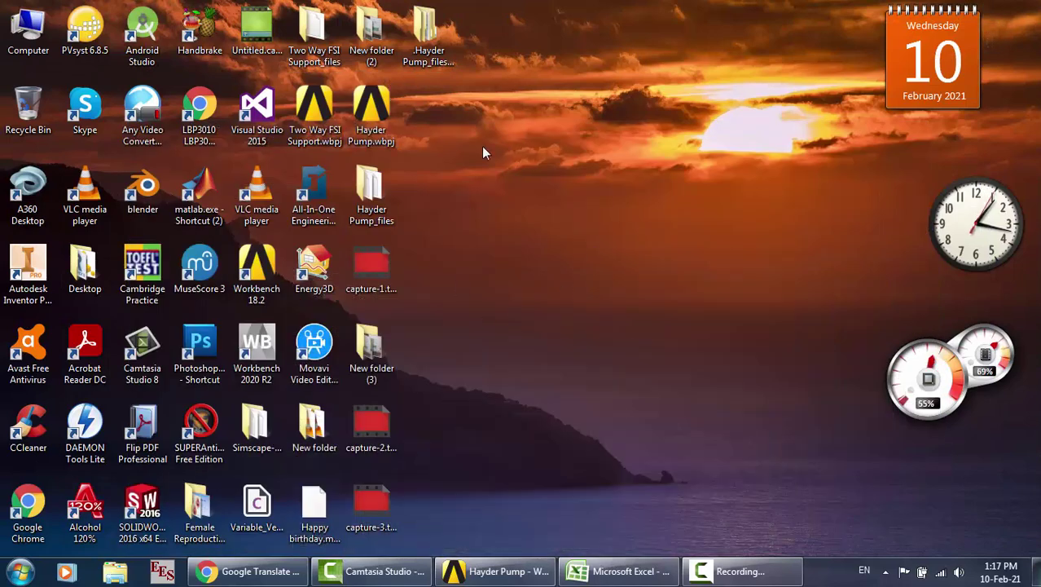
pyautogui.click(388, 181)
pyautogui.doubleClick(388, 181)
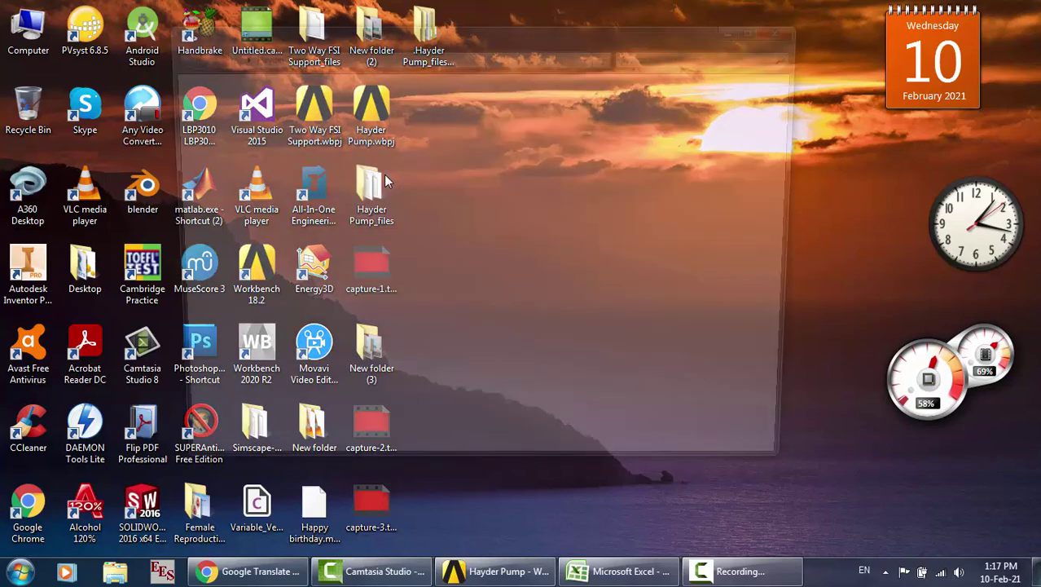
pyautogui.click(311, 130)
pyautogui.doubleClick(310, 130)
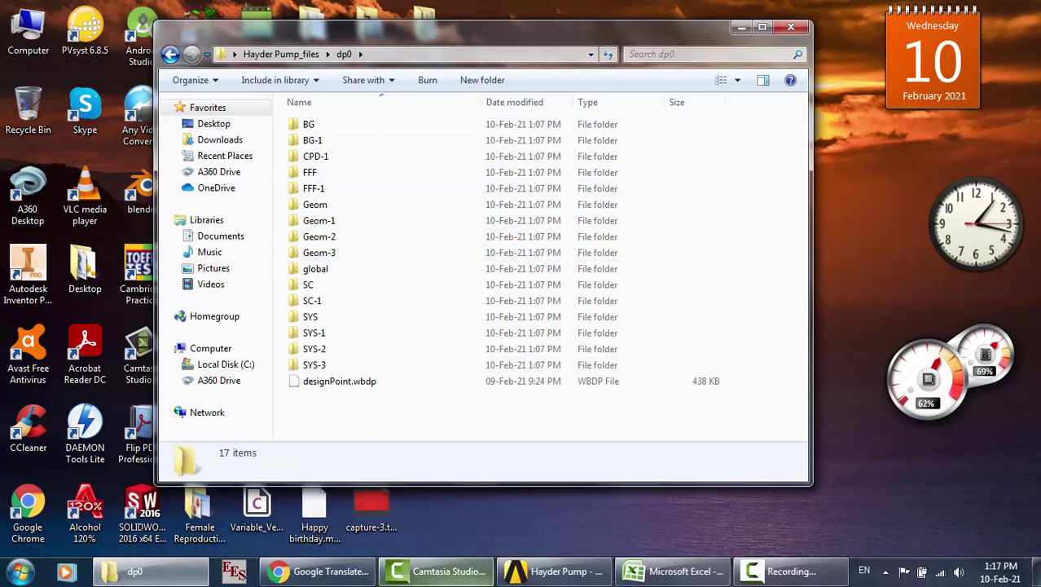
# Check the Fluent system's directory name in Workbench and open the Fluent subfolder of FFF-1 in File Explorer
pyautogui.click(548, 580)
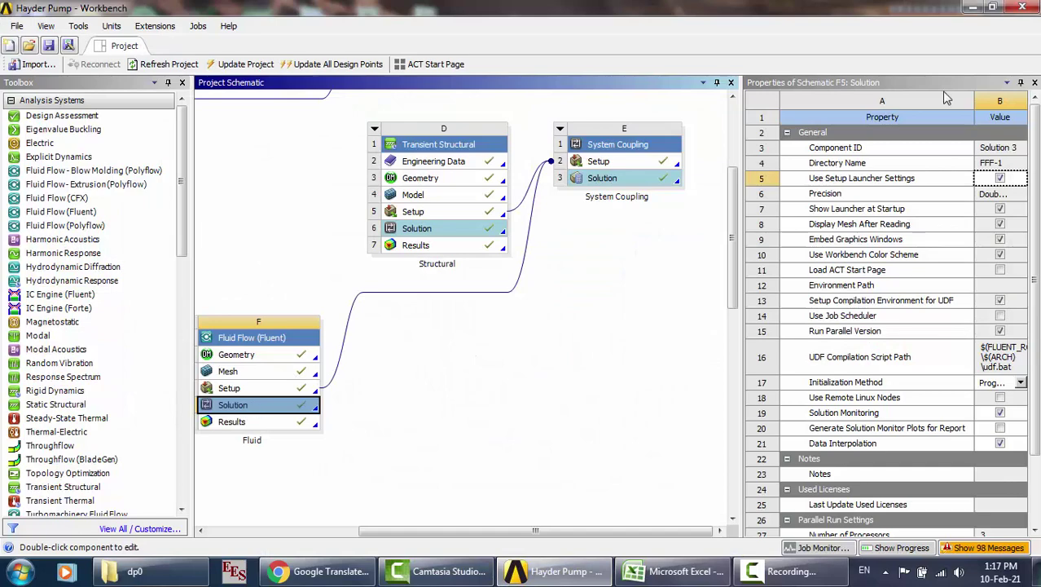
pyautogui.click(974, 8)
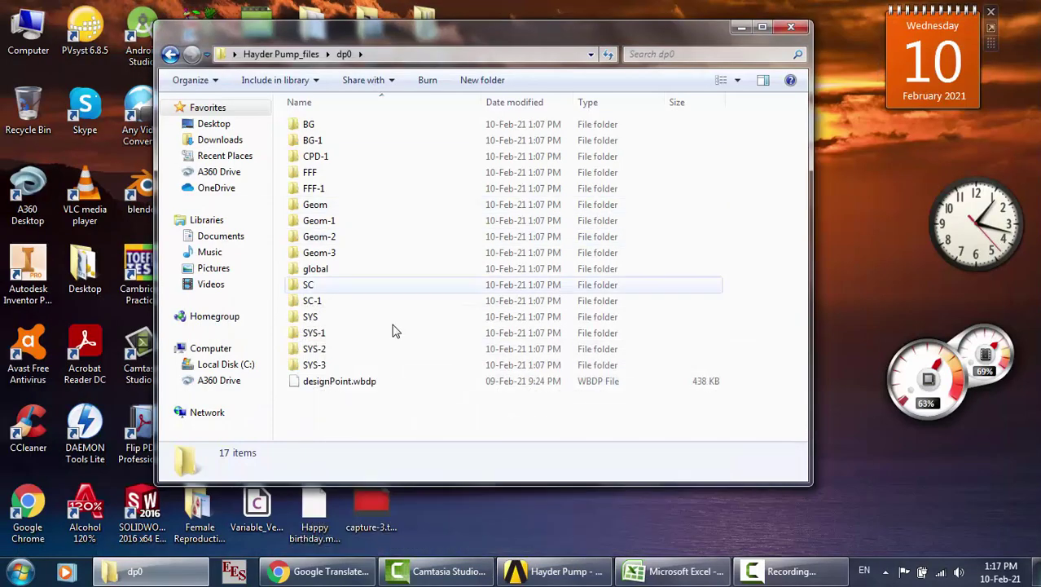
pyautogui.doubleClick(340, 190)
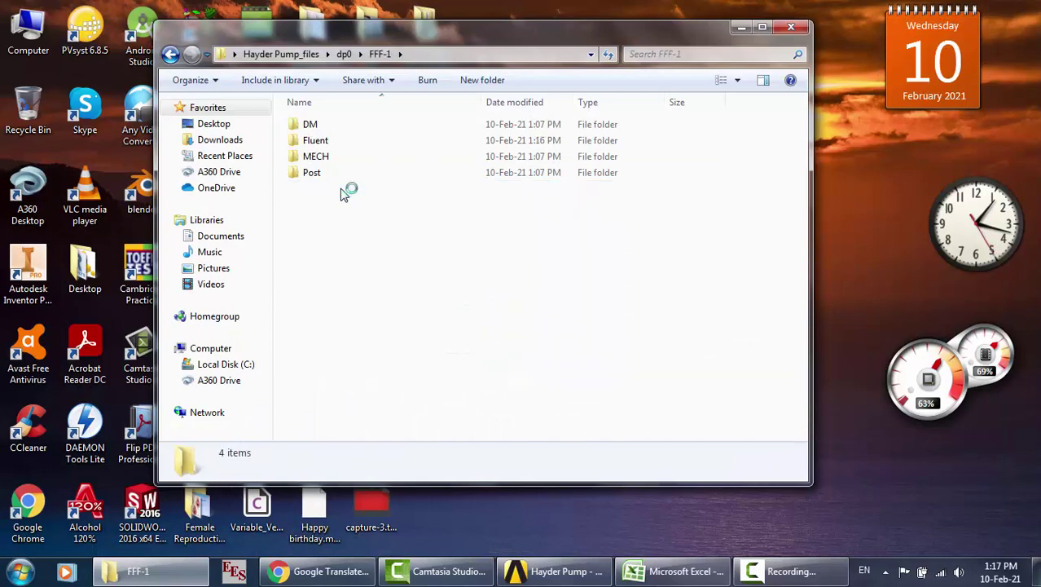
pyautogui.doubleClick(332, 140)
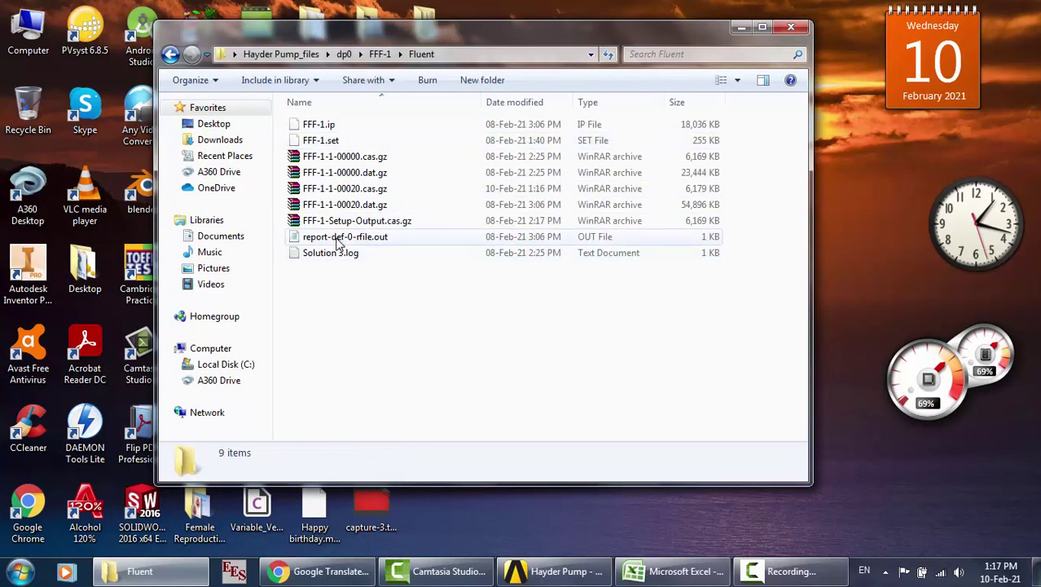
# Copy the full contents of report-def-0-rfile.out from Notepad into the blank Excel sheet at cell A1
pyautogui.doubleClick(338, 238)
pyautogui.hotkey('ctrl', 'a')
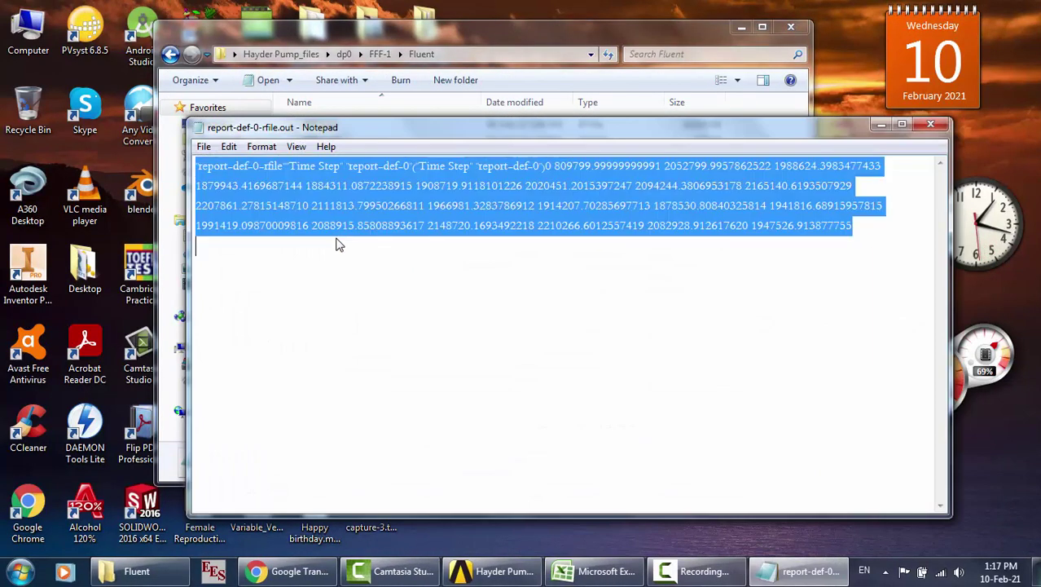
pyautogui.click(610, 581)
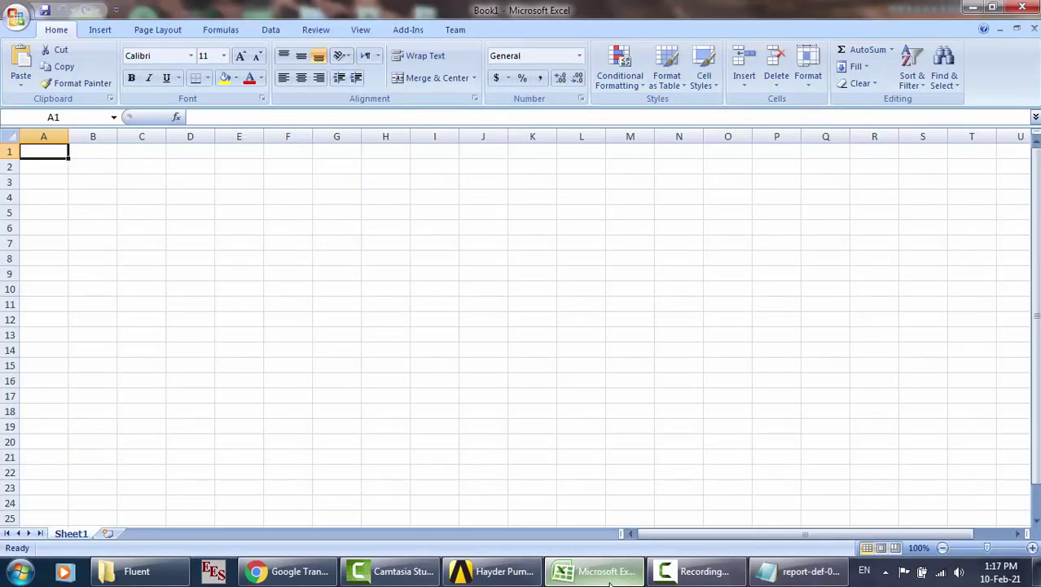
pyautogui.write('"report-def-0-rfile" "Time Step" "report-def-0" ("Time Step" "report-def-0") 0 809799.9999999999 1 2052799.995786252 2 1988624.398347743 3 1879943.416968714 4 1884311.087223891 5 1908719.911810122 6 2020451.201539724 7 2094244.380695317 8 2165140.619350792 9 2207861.278151487 10 2111813.799502668 11 1966981.32837869 12 1914207.702856977 13 1878530.808403258 14 1941816.689159578 15 1991419.098700098 16 2088915.858088936 17 2148720.16934922 18 2210266.60125574 19 2082928.9126176 20 1947526.913877755')
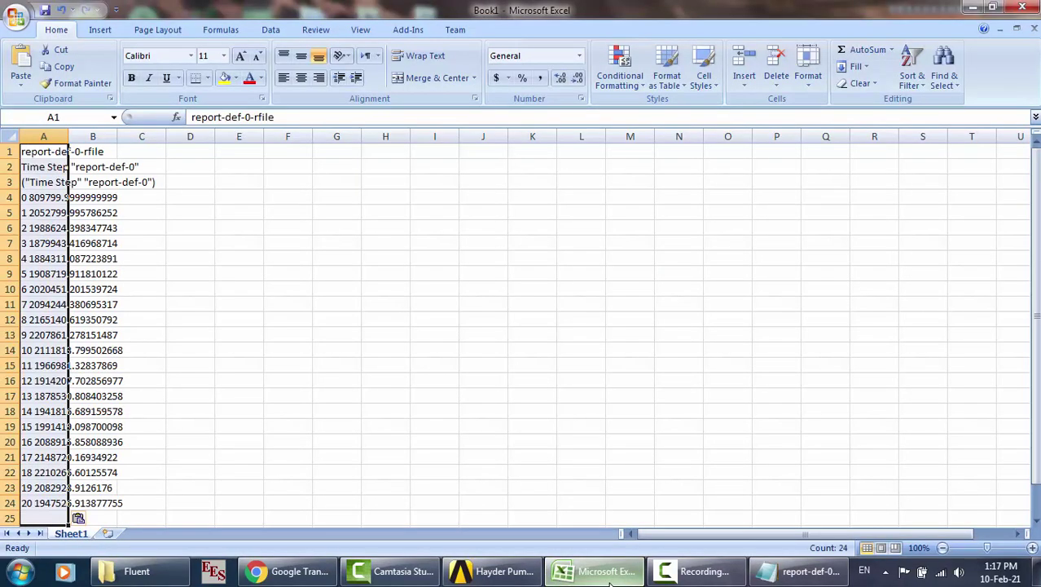
# Split the pasted report into General-format columns as delimited text with the Text Import Wizard, and select the data in A4:B24
pyautogui.click(84, 515)
pyautogui.click(116, 506)
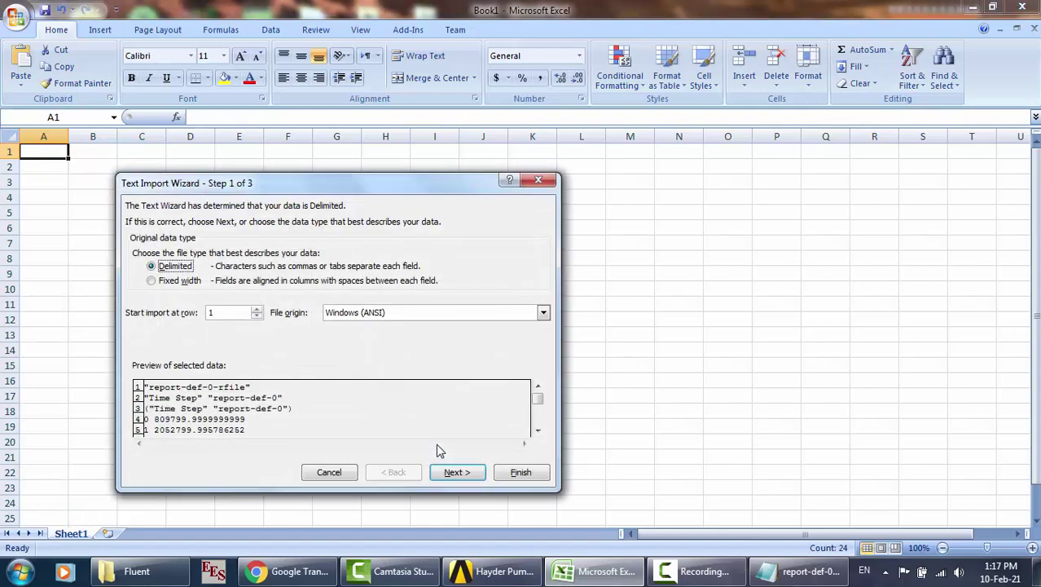
pyautogui.click(455, 473)
pyautogui.click(455, 476)
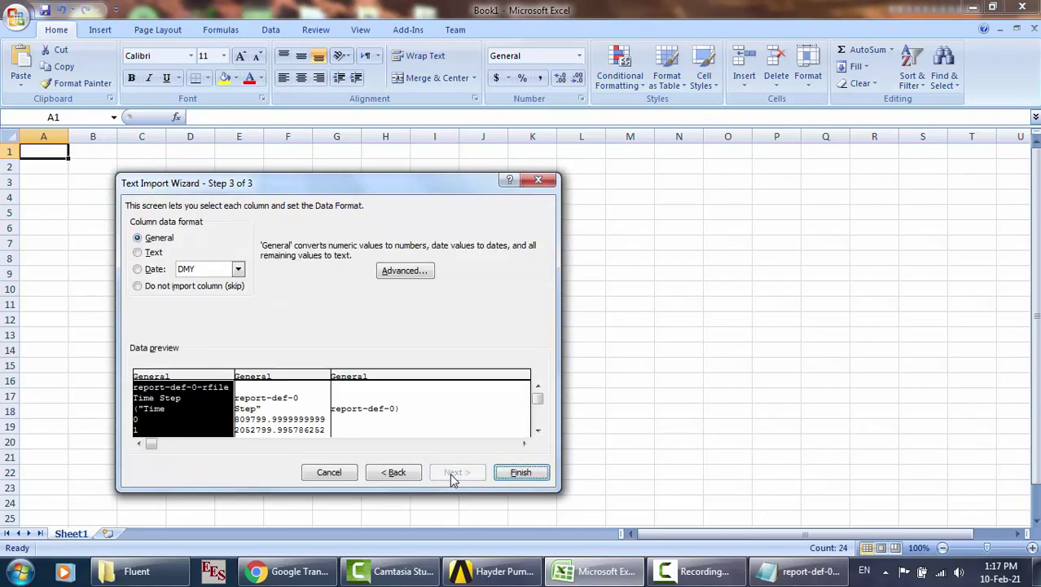
pyautogui.click(520, 473)
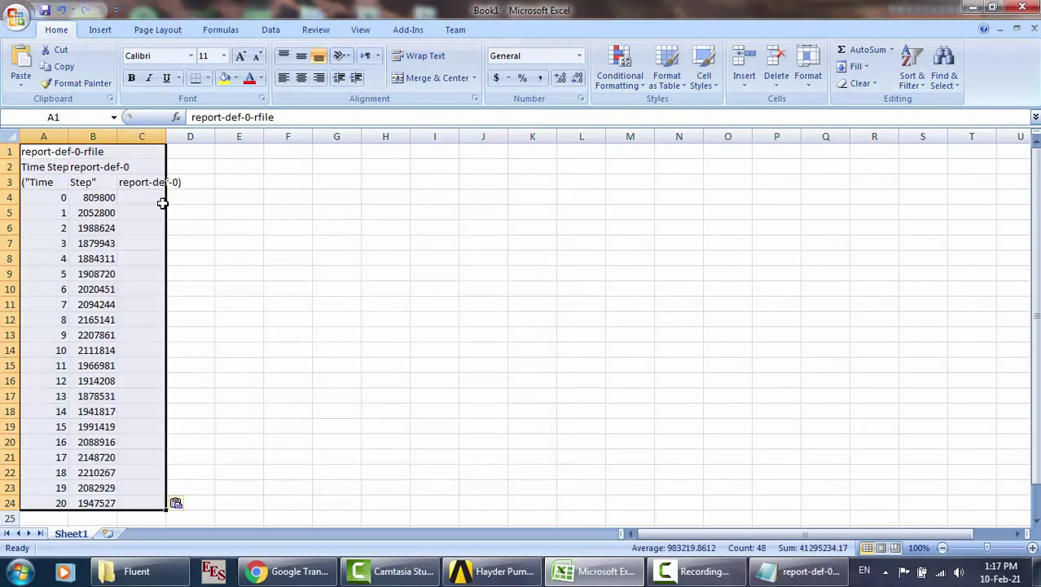
pyautogui.moveTo(51, 197); pyautogui.dragTo(103, 501)
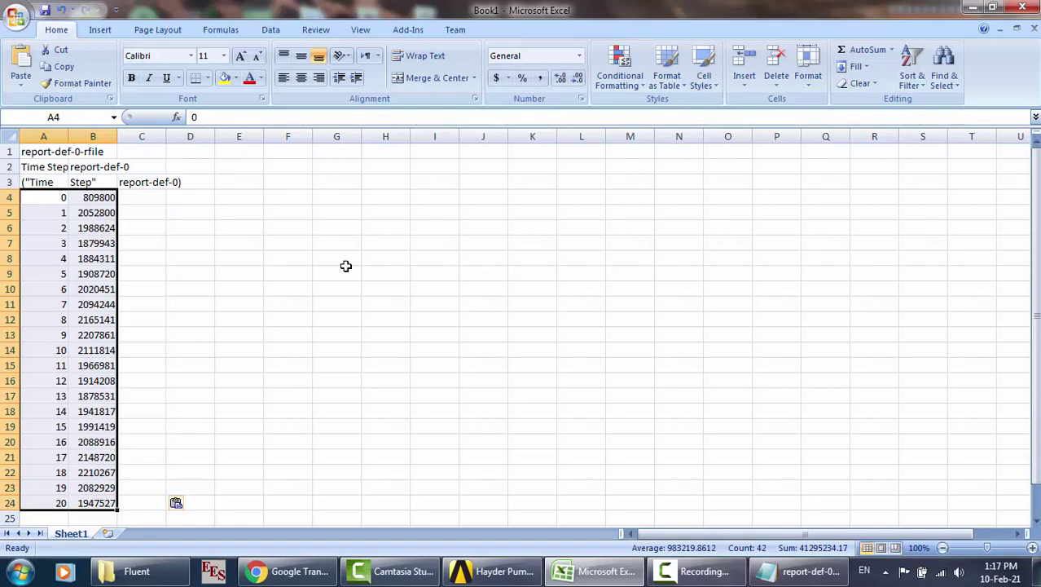
# Examine the labelled fluid domains figure in Wu2019.pdf at 200% zoom, close the PDF and return to the Excel sheet
pyautogui.press('F9')
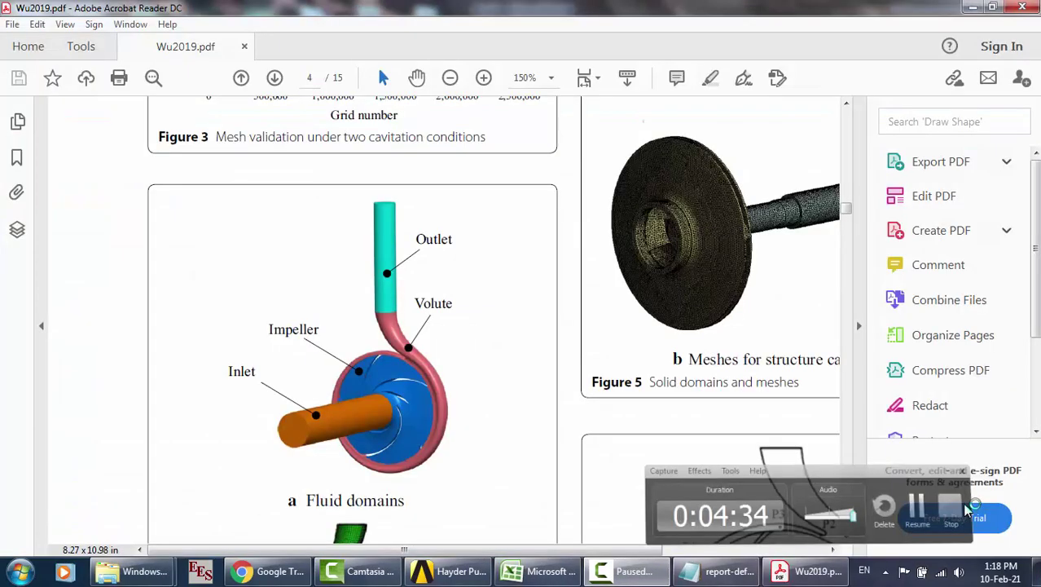
pyautogui.press('F9')
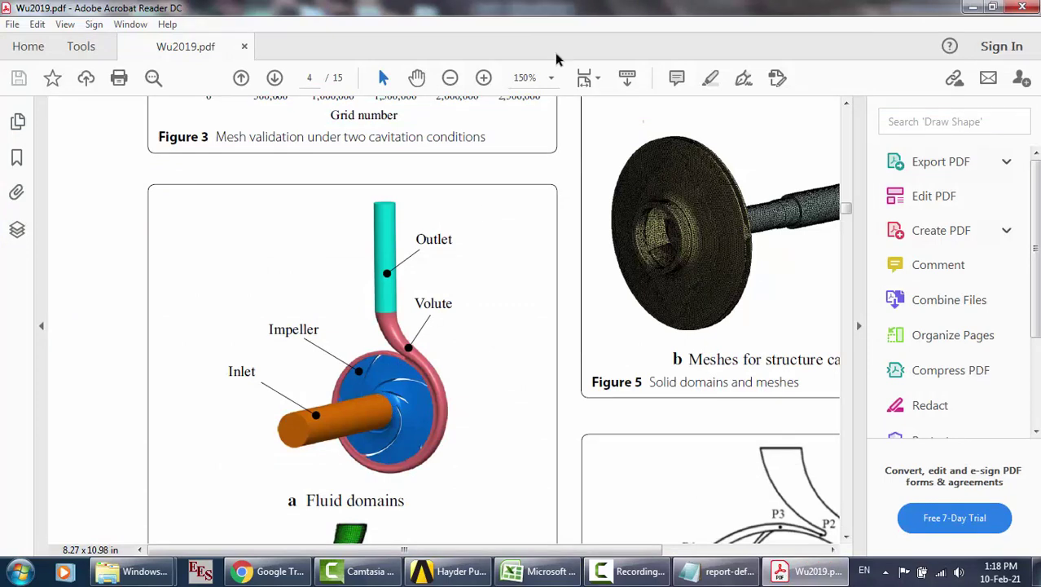
pyautogui.click(483, 79)
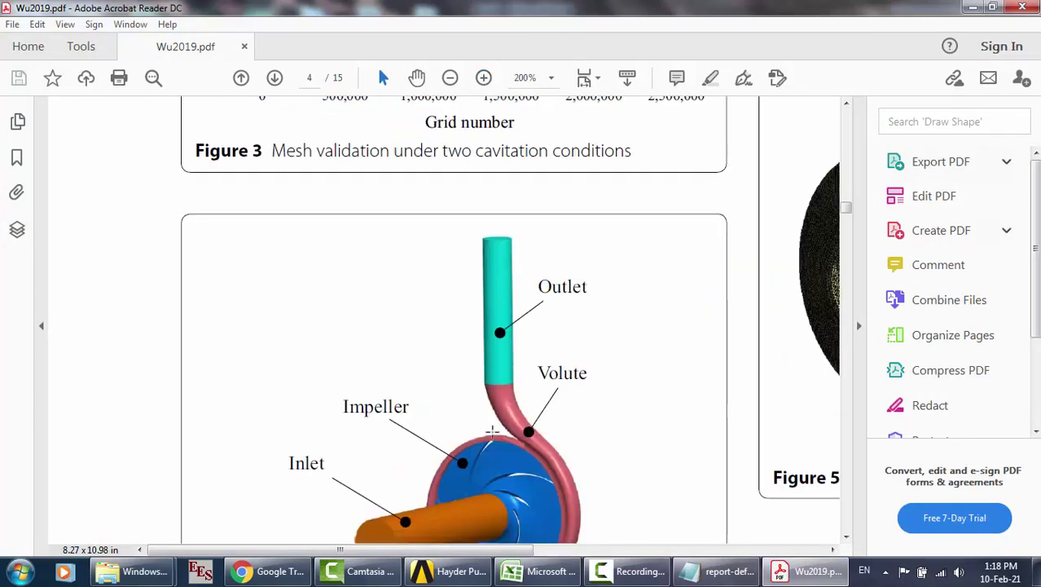
pyautogui.scroll(-2, 492, 430)
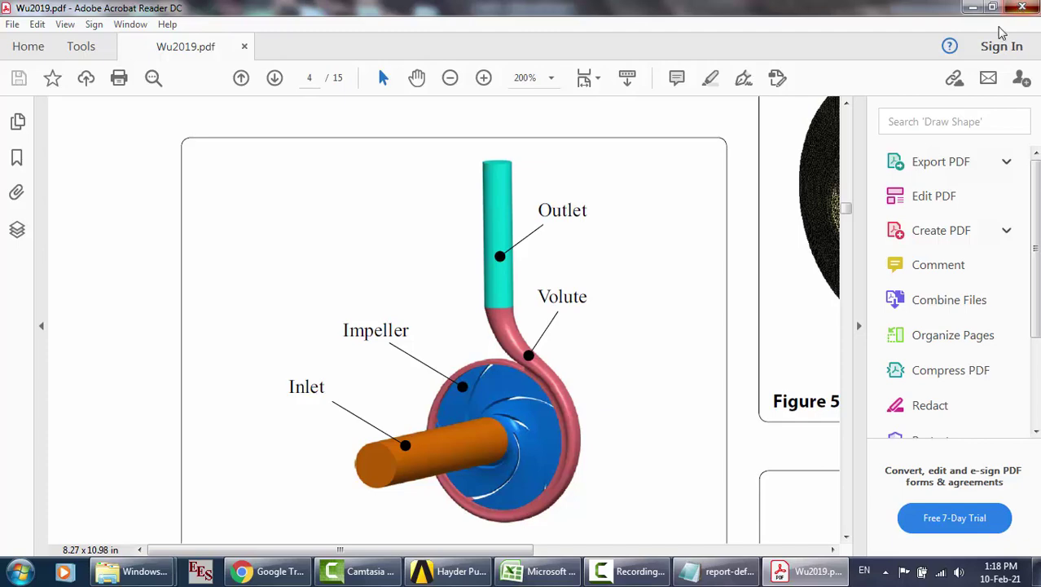
pyautogui.click(1023, 7)
pyautogui.click(632, 572)
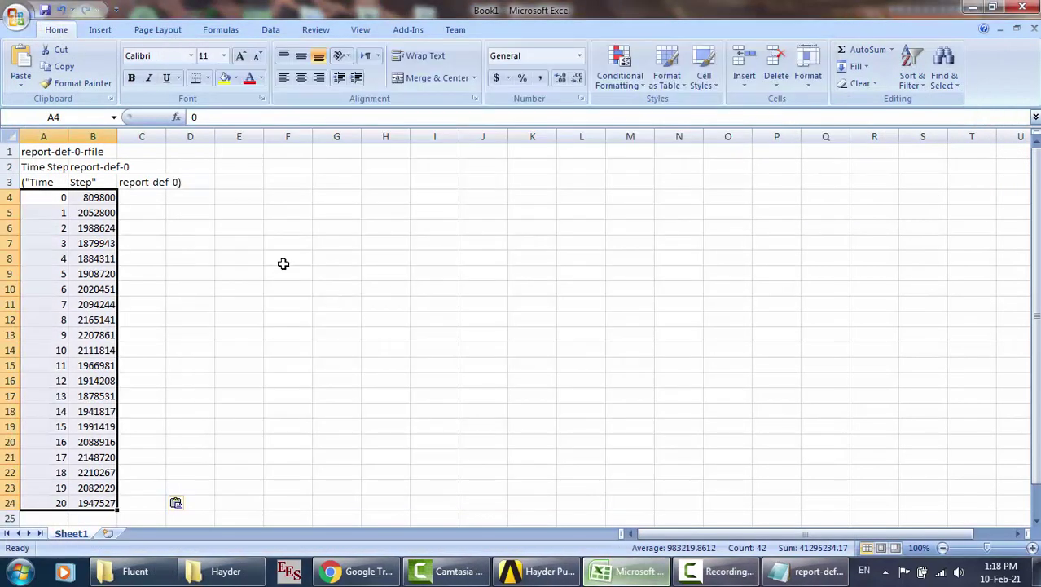
# Insert a scatter chart of the data in A4:B24 and set its subtype to Scatter with only Markers
pyautogui.click(97, 34)
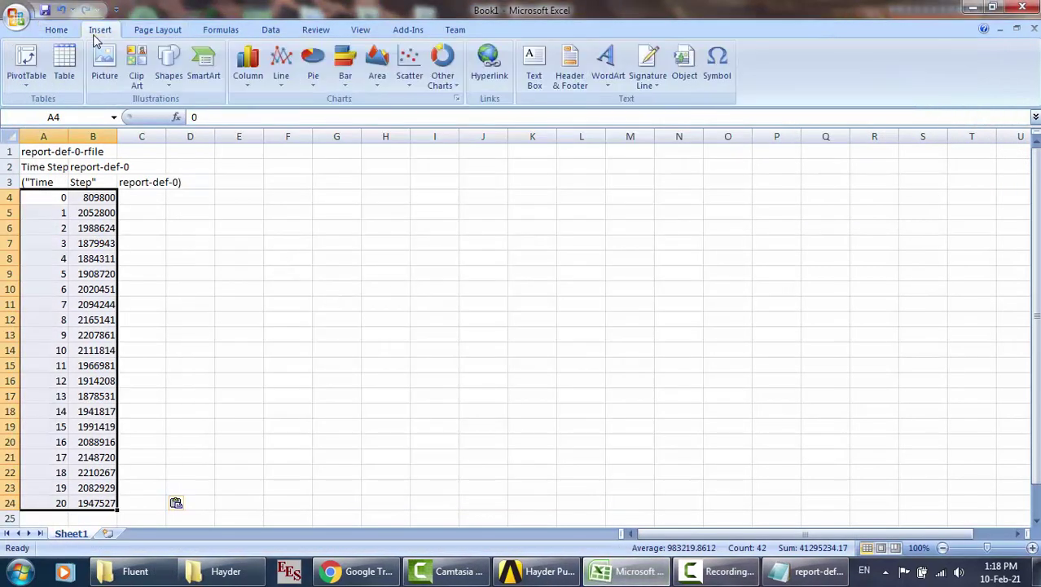
pyautogui.click(412, 64)
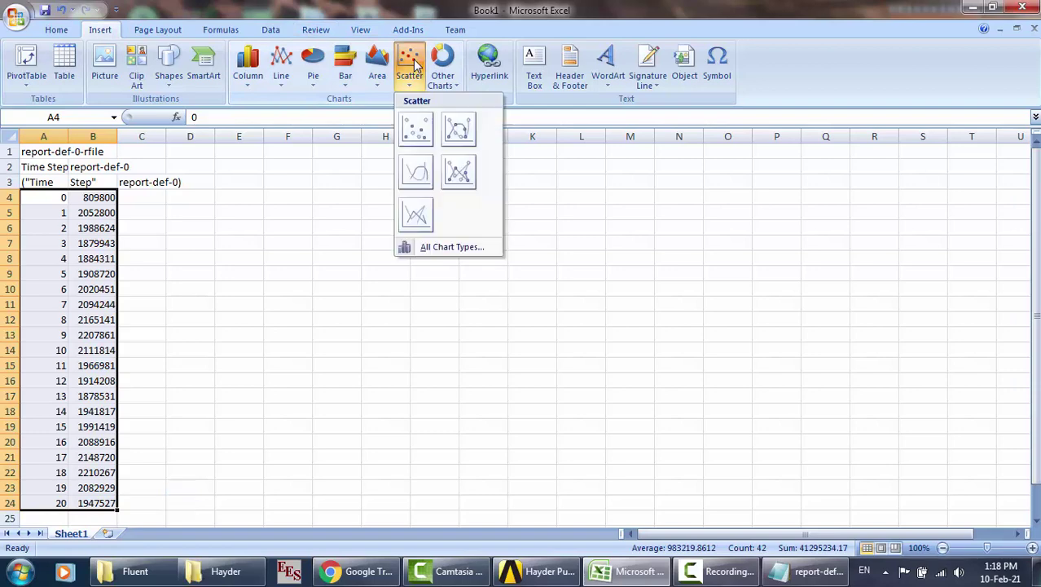
pyautogui.click(462, 132)
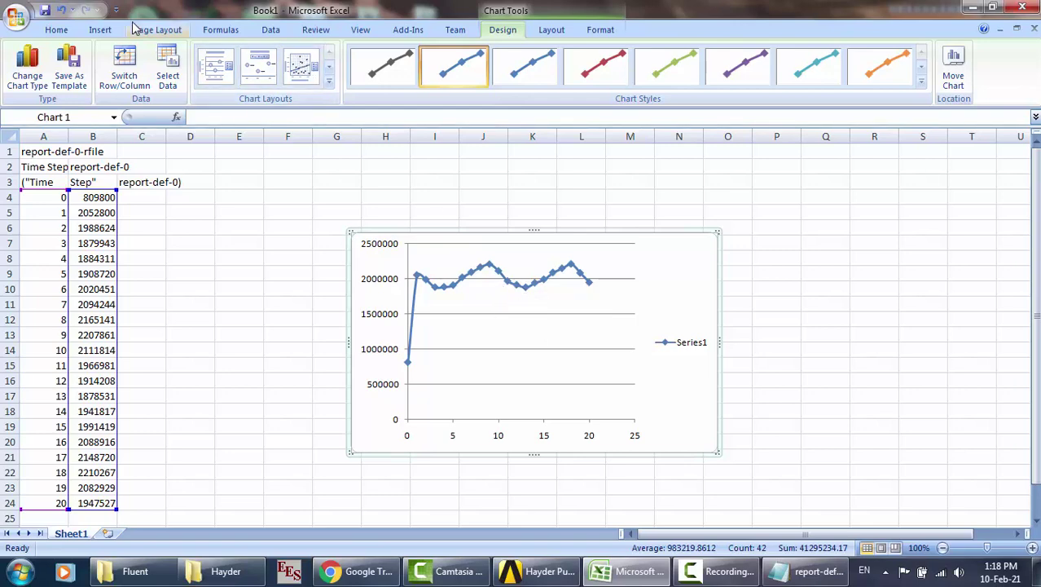
pyautogui.click(57, 30)
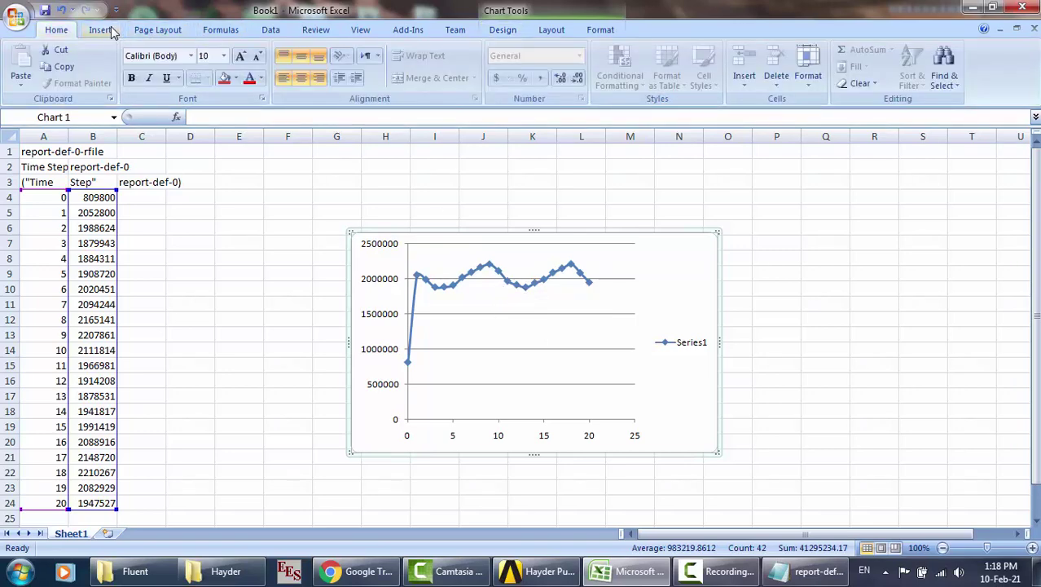
pyautogui.click(101, 31)
pyautogui.click(409, 69)
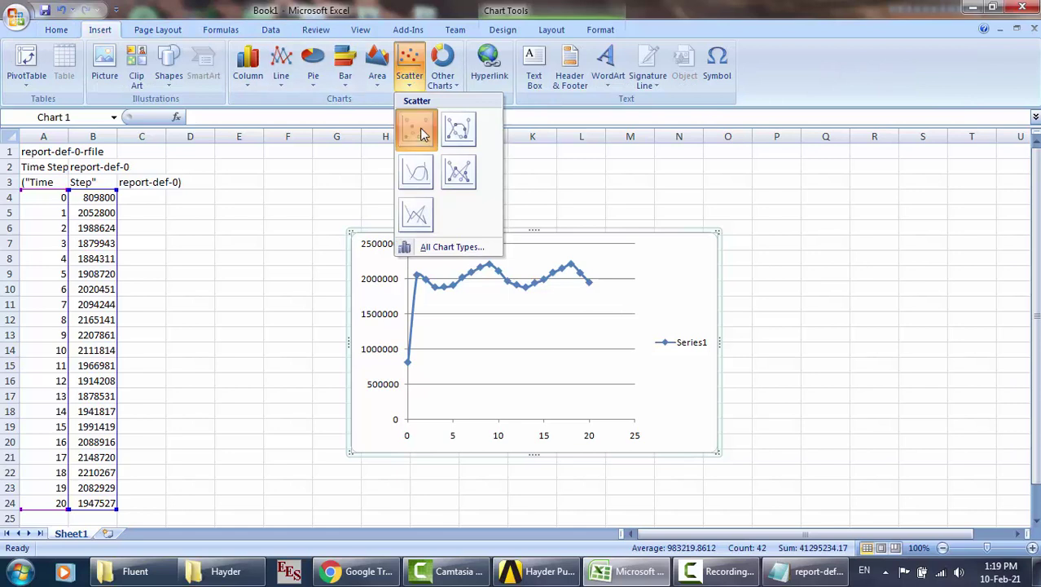
pyautogui.click(417, 130)
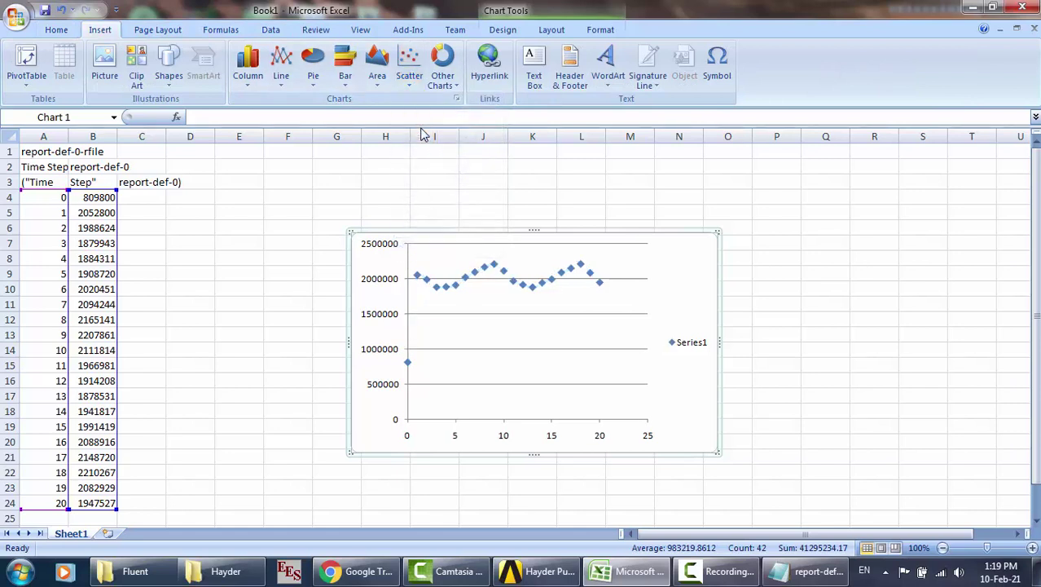
# Clear the time step 0 data in cells A4:B4 to remove the outlying point from the chart
pyautogui.click(407, 361)
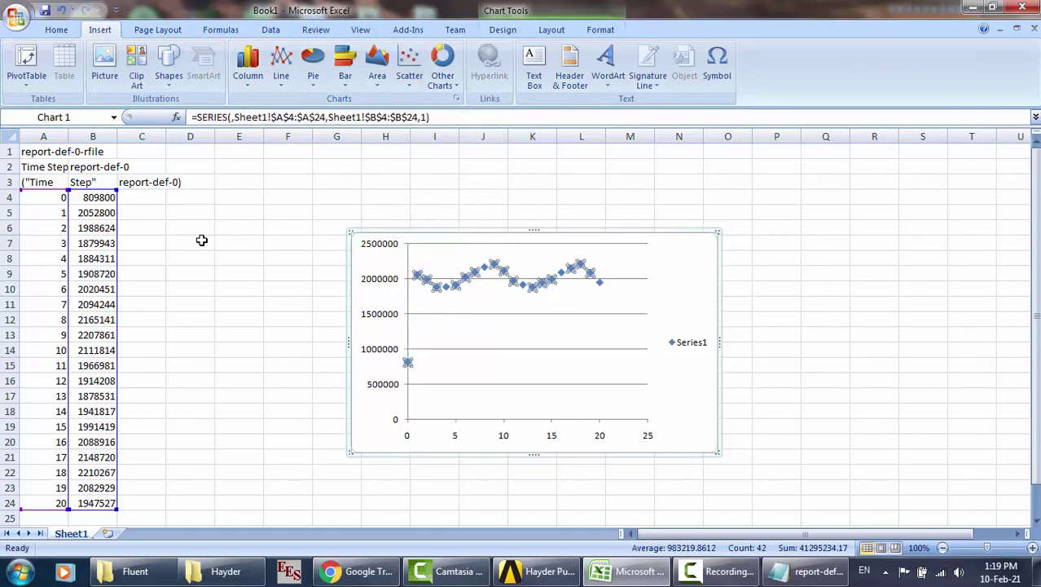
pyautogui.click(55, 197)
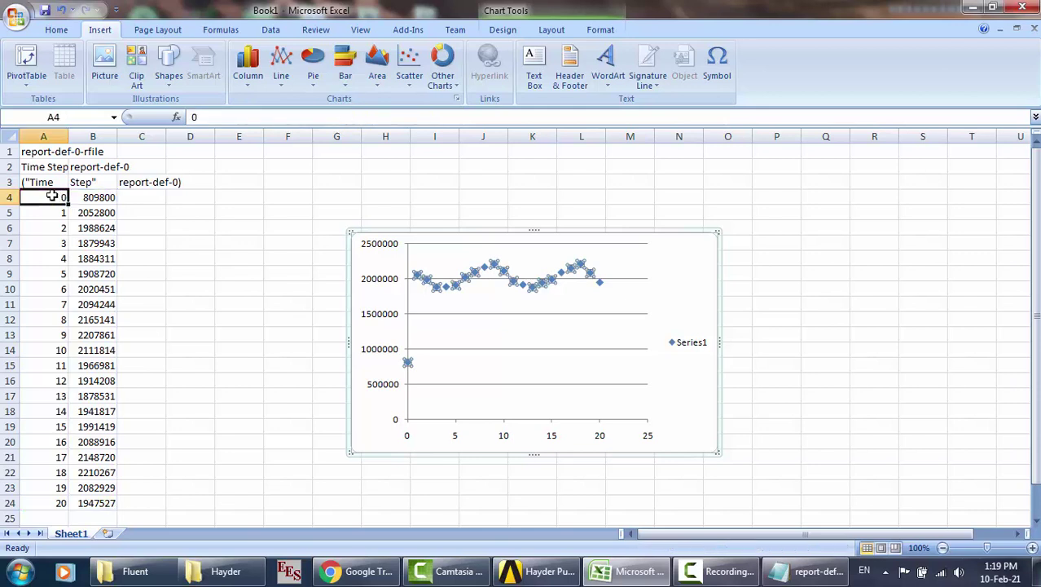
pyautogui.moveTo(72, 196); pyautogui.dragTo(93, 196)
pyautogui.press('Delete')
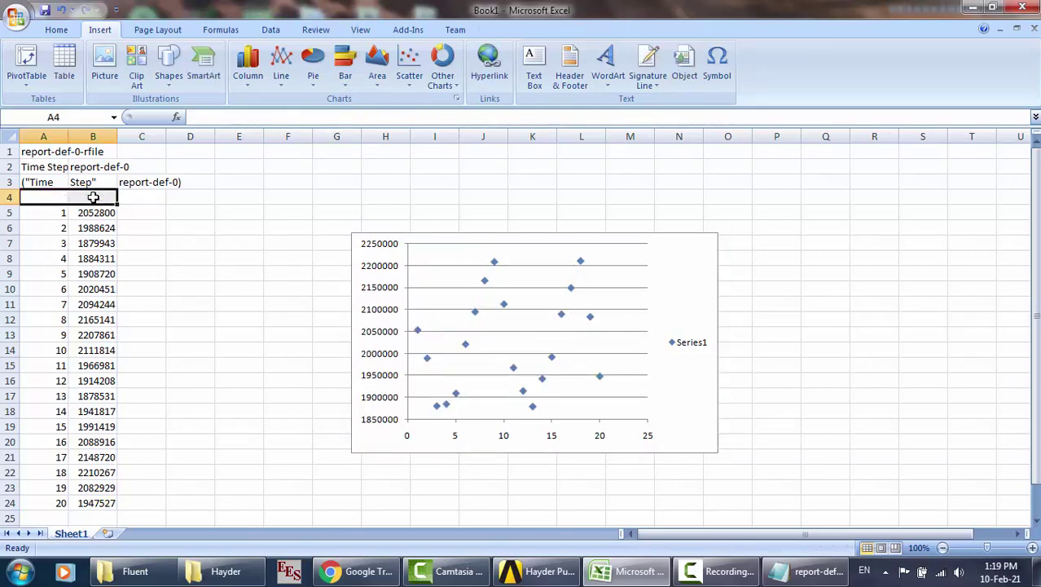
# Widen the scatter chart so that it extends to about the end of column S
pyautogui.click(705, 323)
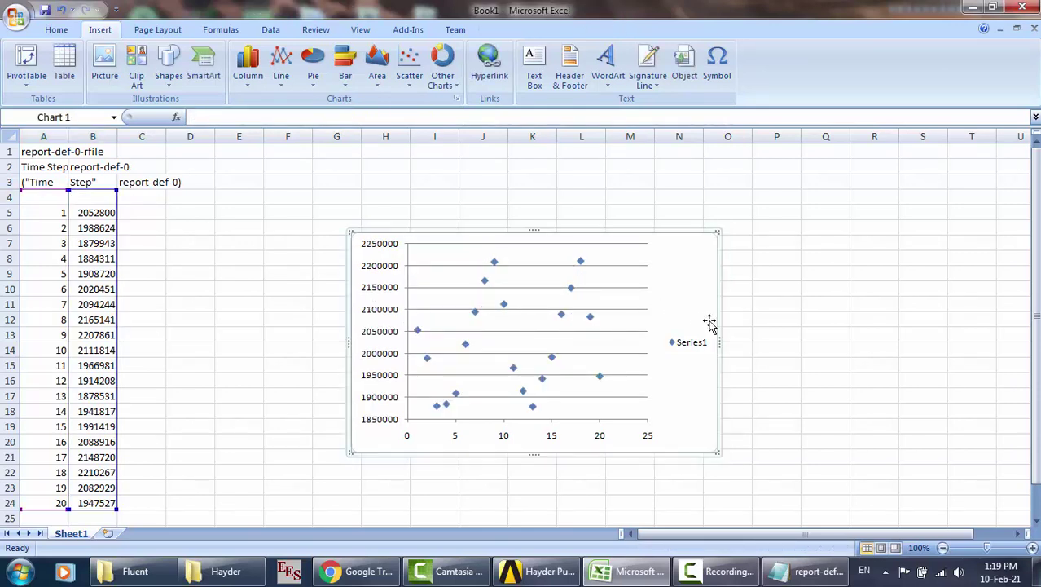
pyautogui.click(722, 342)
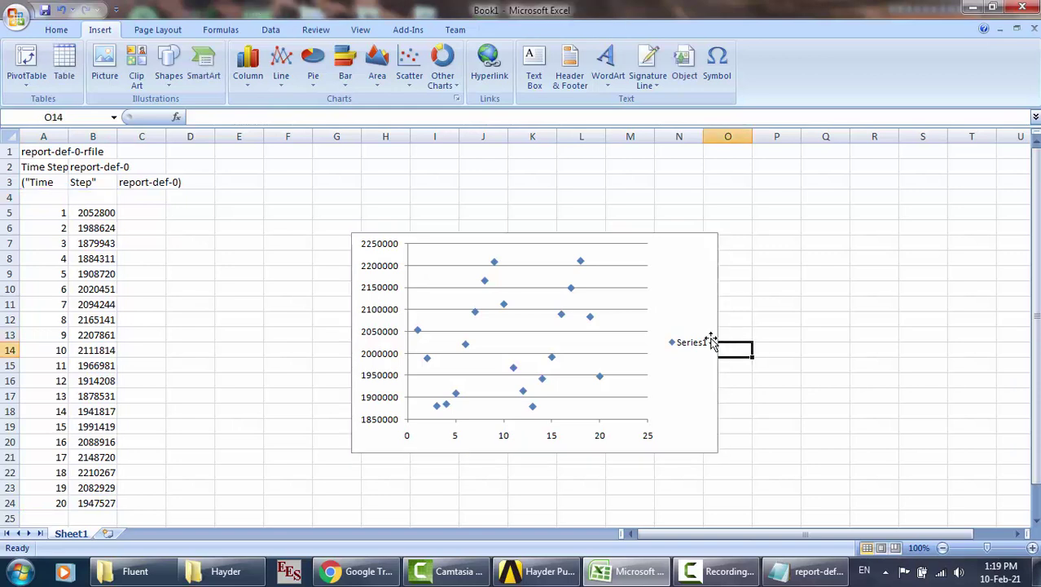
pyautogui.click(715, 342)
pyautogui.moveTo(717, 343); pyautogui.dragTo(945, 341)
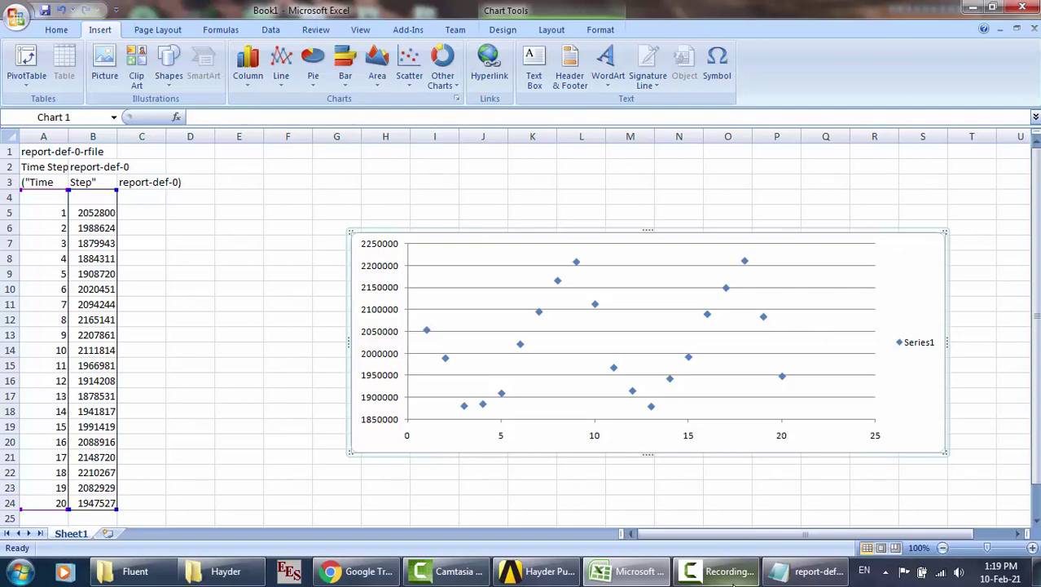
pyautogui.click(721, 571)
pyautogui.click(964, 499)
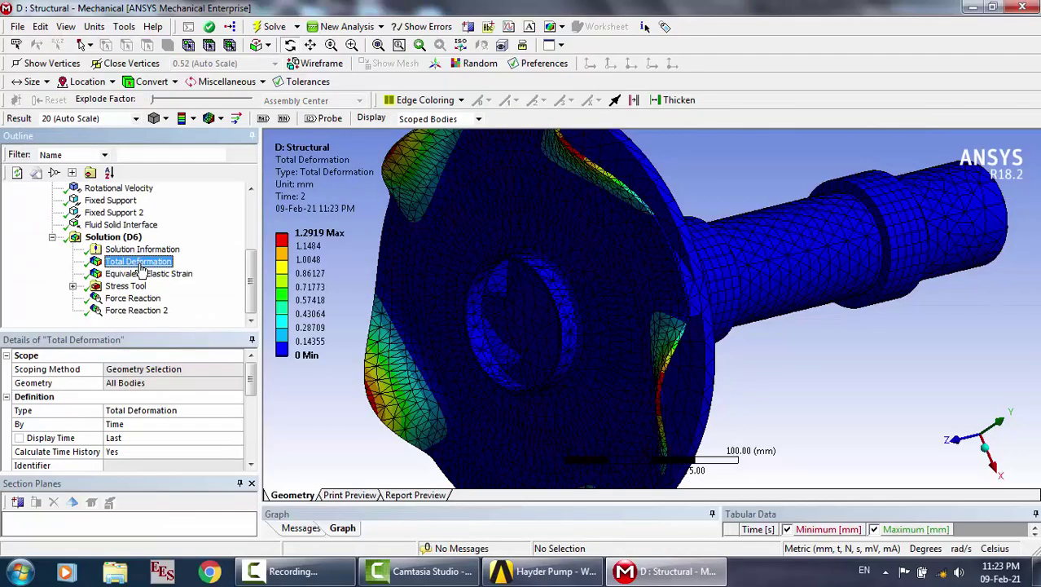
# In ANSYS Mechanical, review the structural Total Deformation result and the details of the Rotational Velocity load
pyautogui.moveTo(564, 325); pyautogui.dragTo(483, 319)
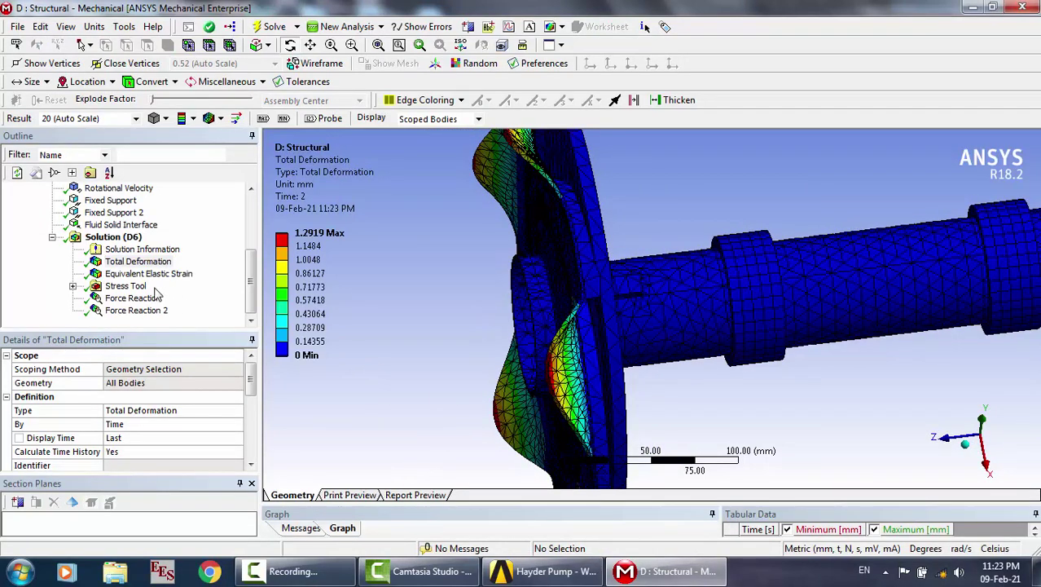
pyautogui.click(146, 262)
pyautogui.click(122, 188)
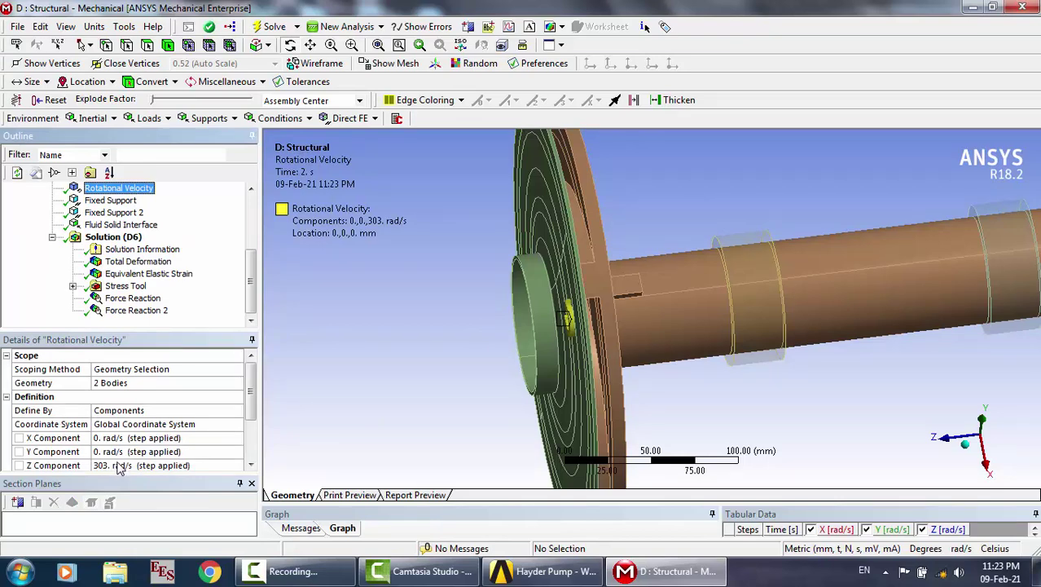
# Display the Equivalent Elastic Strain result and inspect the Stress Tool's Safety Factor plot on the impeller and shaft
pyautogui.click(132, 274)
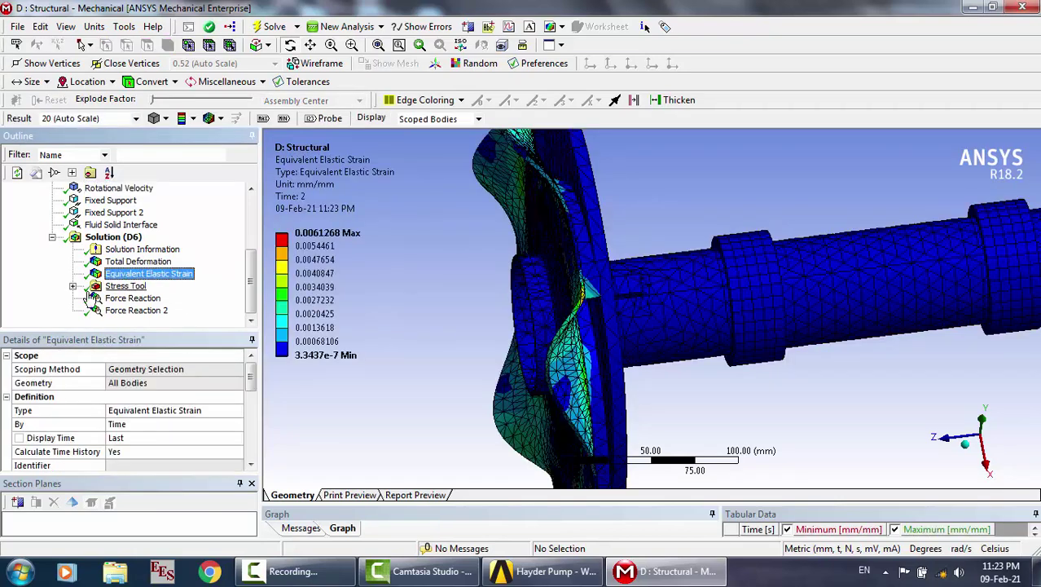
pyautogui.click(73, 287)
pyautogui.click(149, 299)
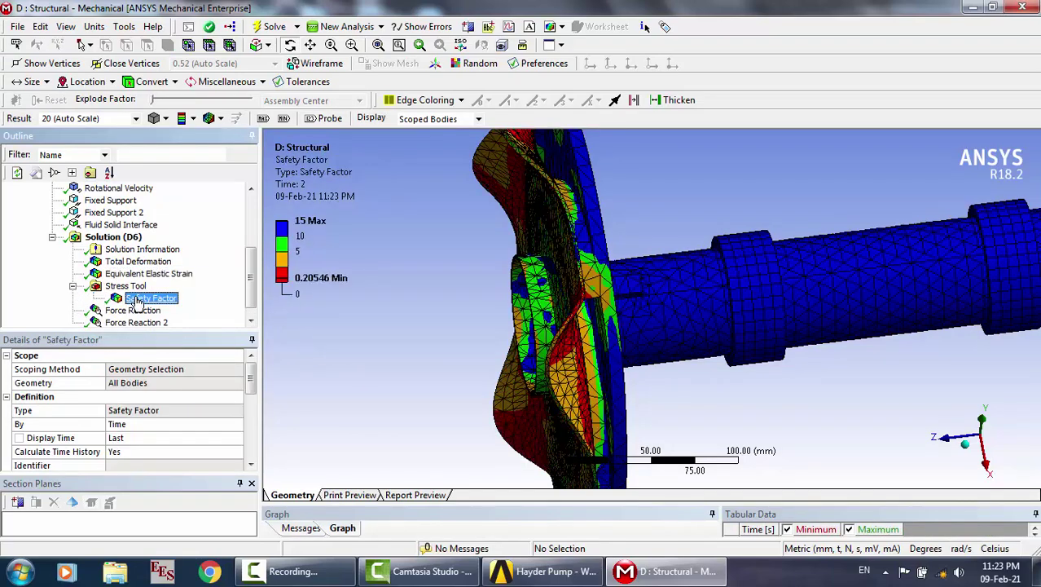
pyautogui.moveTo(552, 301)
pyautogui.mouseDown()
pyautogui.moveTo(591, 302)
pyautogui.moveTo(563, 303)
pyautogui.mouseUp()
pyautogui.scroll(-2, 591, 302)
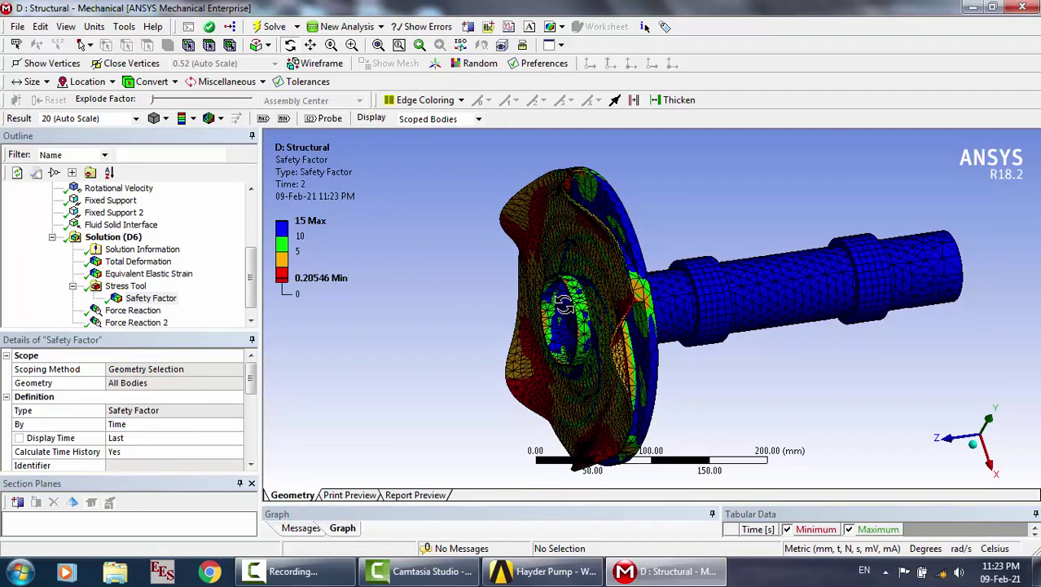
pyautogui.scroll(2, 564, 304)
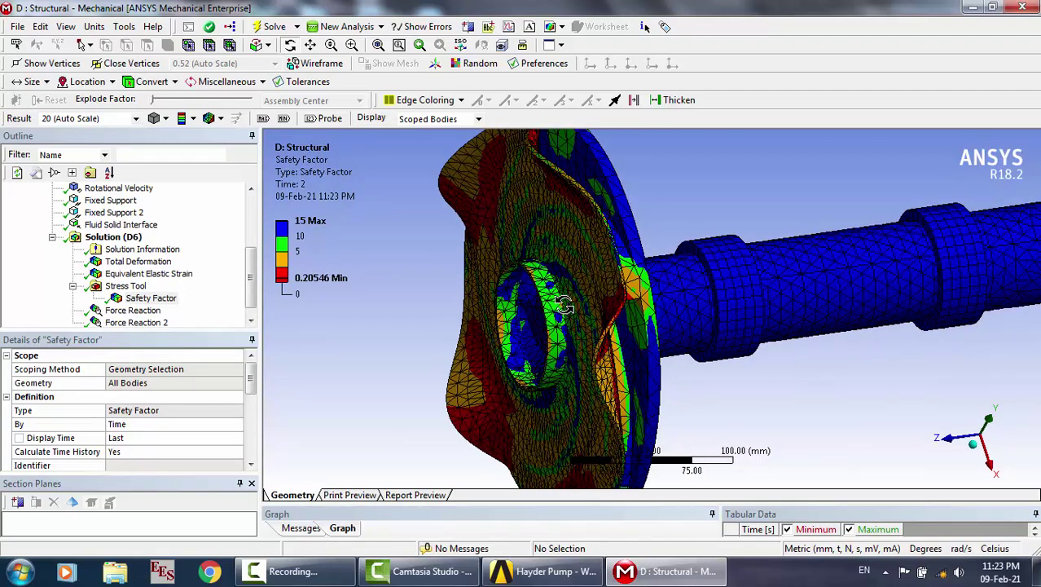
pyautogui.moveTo(564, 304); pyautogui.dragTo(552, 309)
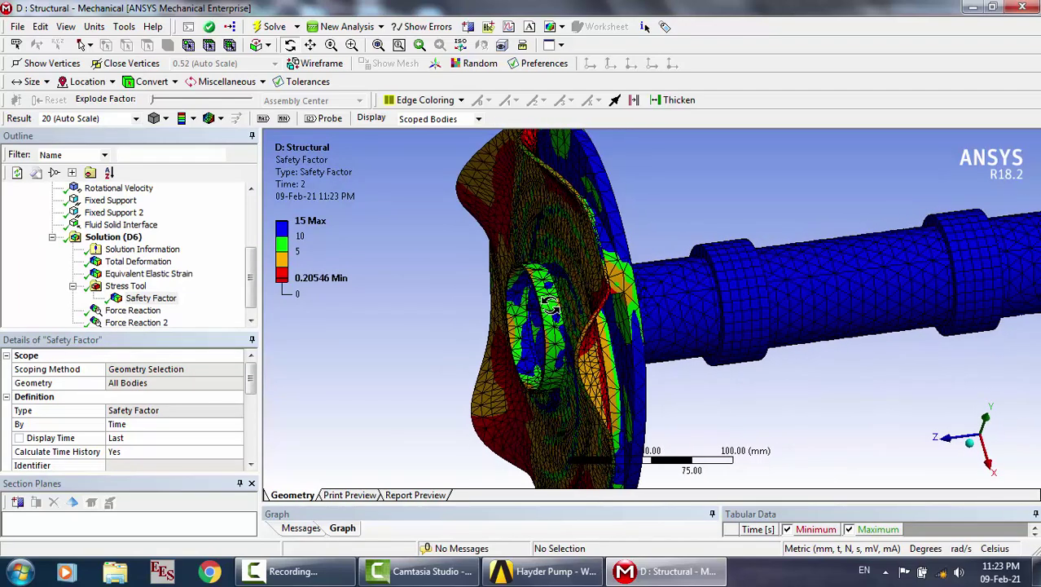
# Review the maximum and minimum values over time in the details of the first Force Reaction probe
pyautogui.click(132, 312)
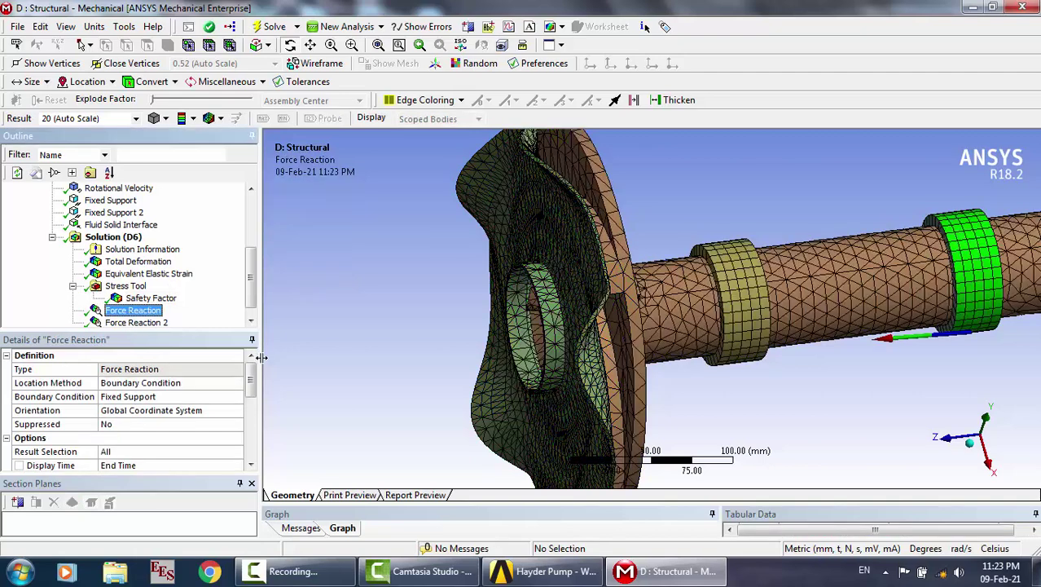
pyautogui.moveTo(251, 383); pyautogui.dragTo(256, 431)
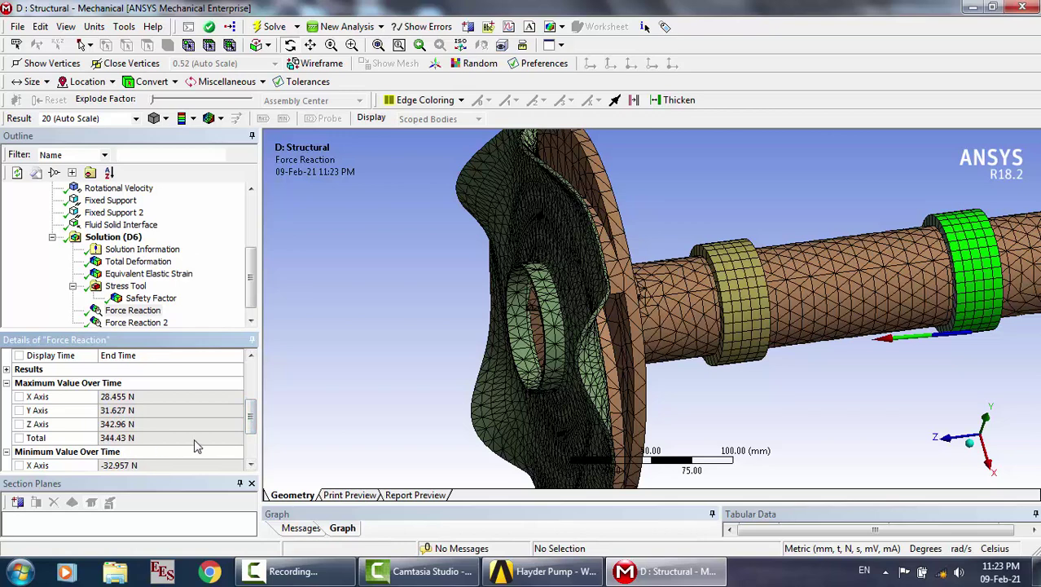
pyautogui.click(251, 464)
pyautogui.click(251, 463)
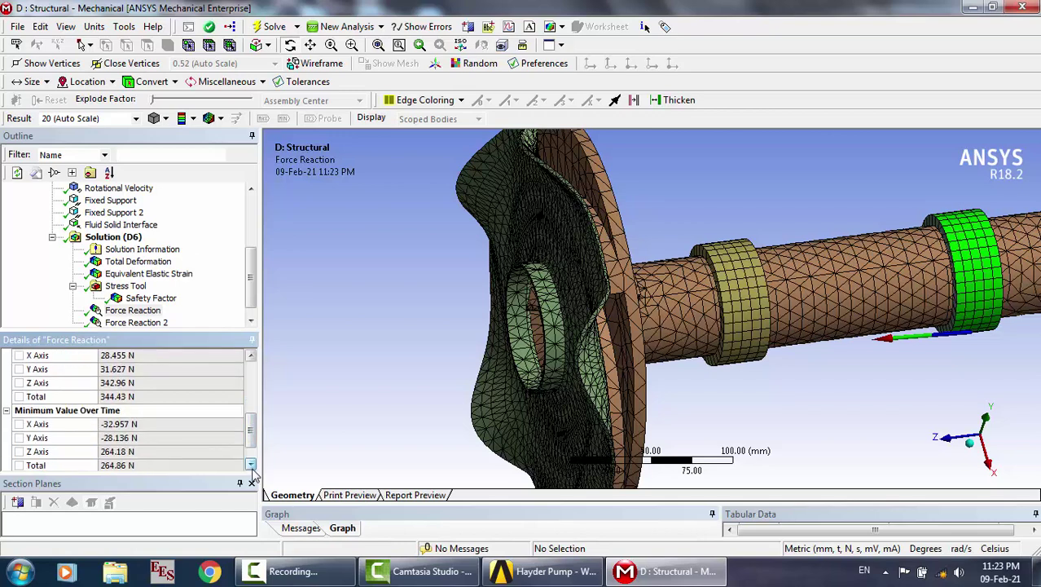
# Review the values over time of Force Reaction 2 and examine its support ring on the impeller shaft model
pyautogui.click(151, 323)
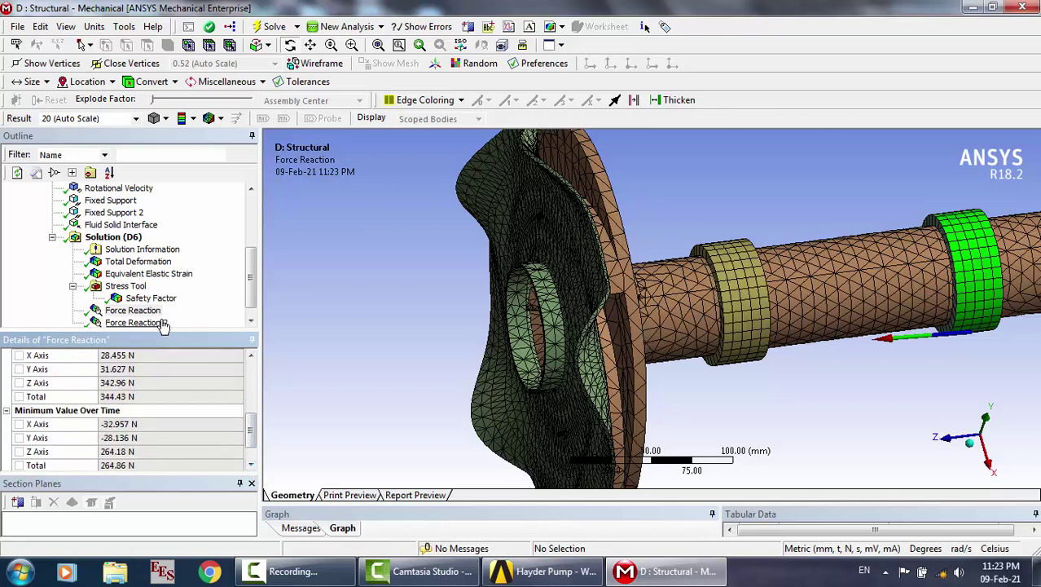
pyautogui.click(251, 464)
pyautogui.click(251, 465)
pyautogui.click(251, 464)
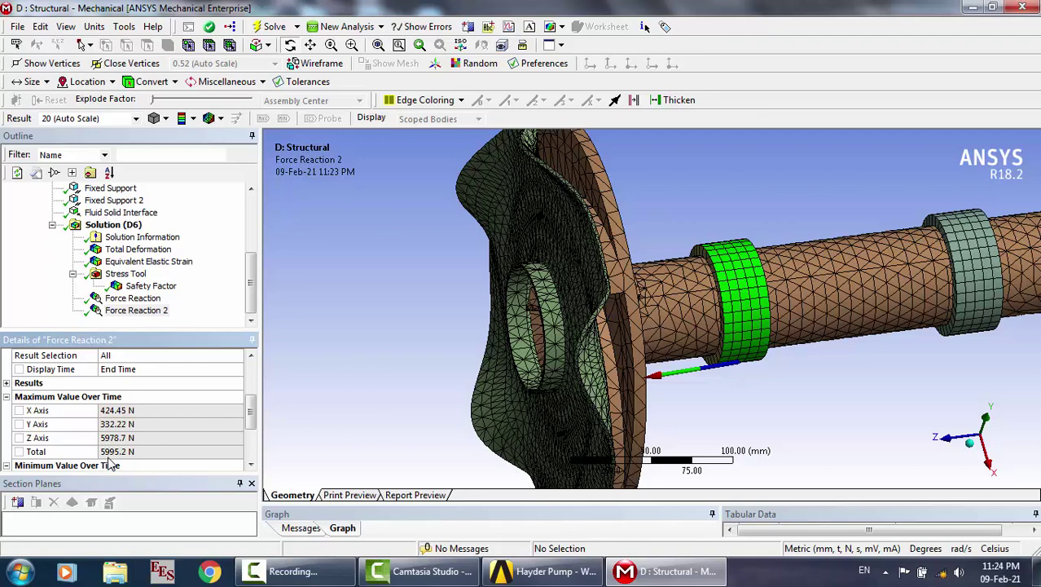
pyautogui.click(251, 464)
pyautogui.click(251, 464)
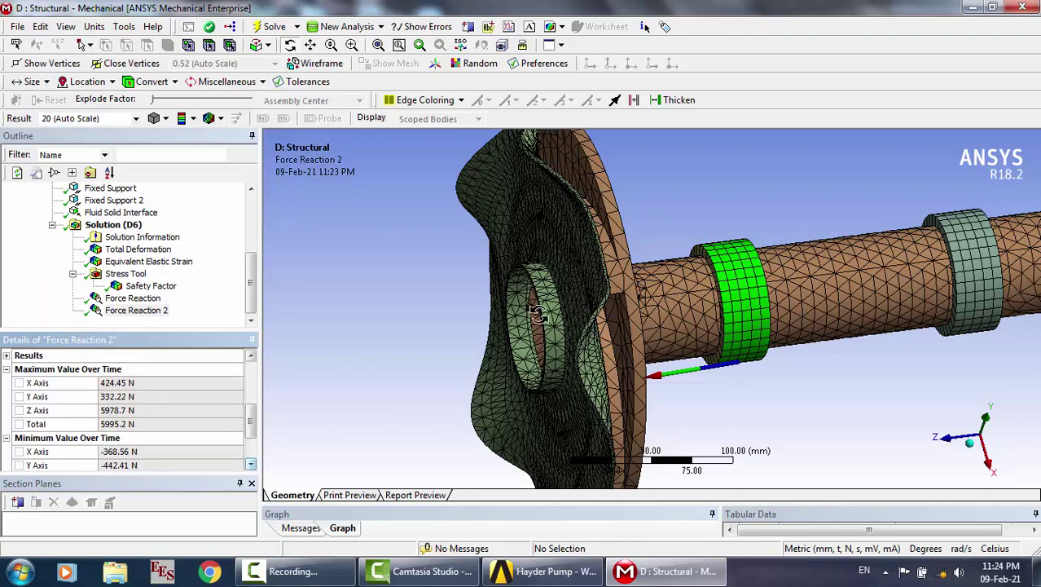
pyautogui.scroll(-4, 608, 285)
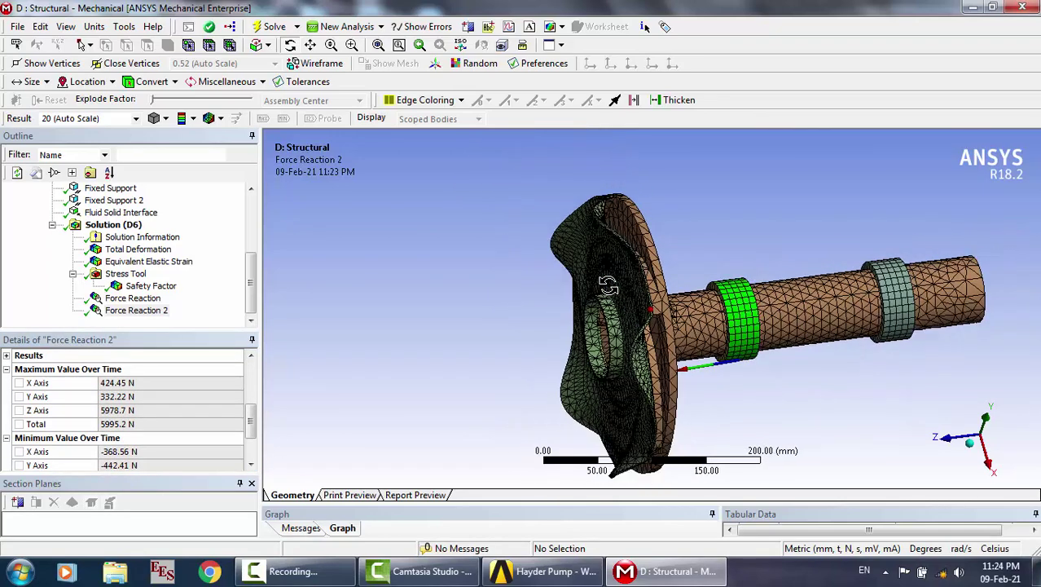
pyautogui.moveTo(608, 285); pyautogui.dragTo(723, 310)
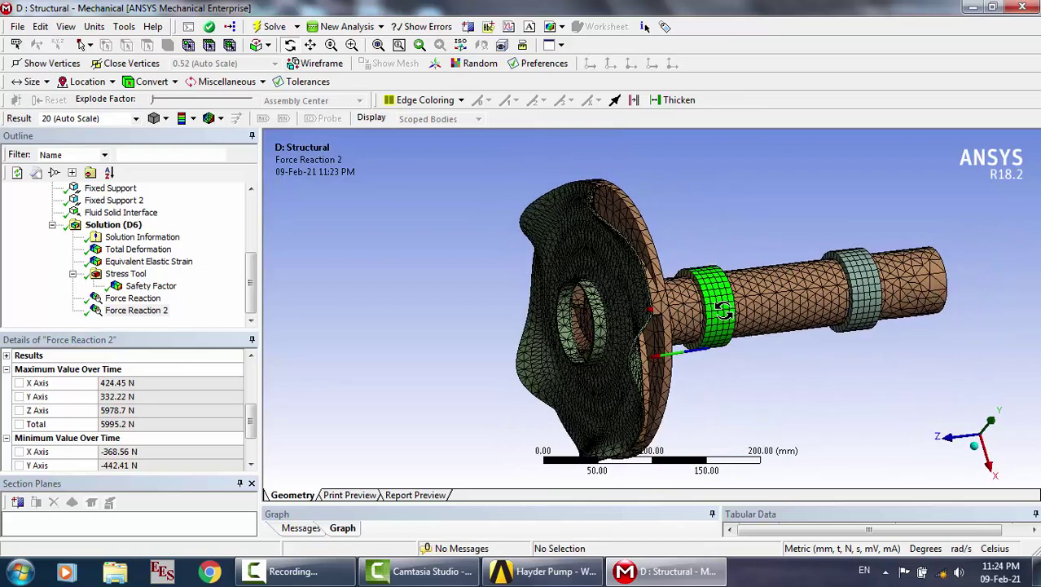
pyautogui.scroll(4, 723, 311)
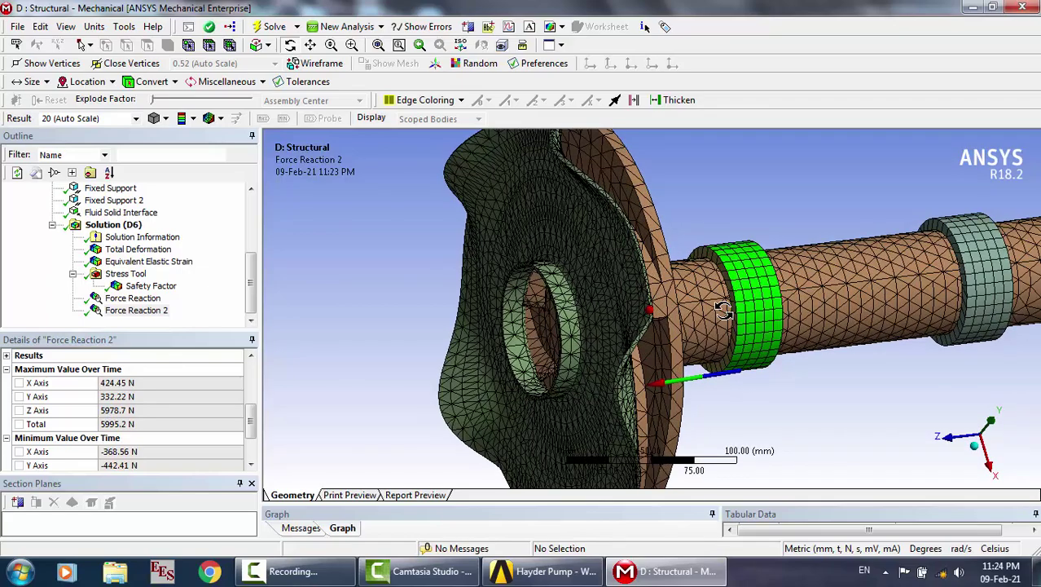
pyautogui.scroll(3, 635, 308)
pyautogui.scroll(-3, 634, 308)
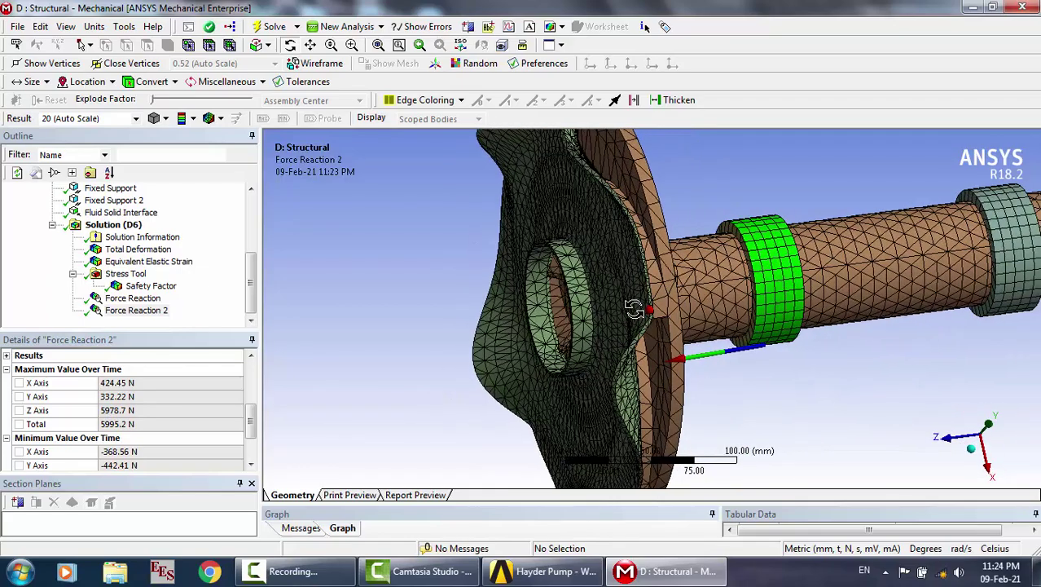
pyautogui.scroll(-4, 634, 308)
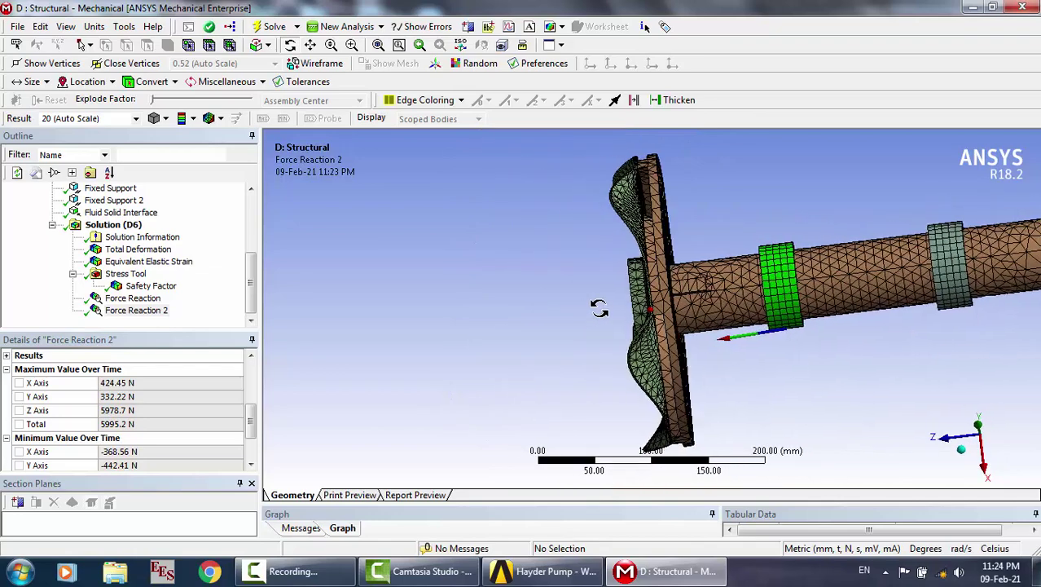